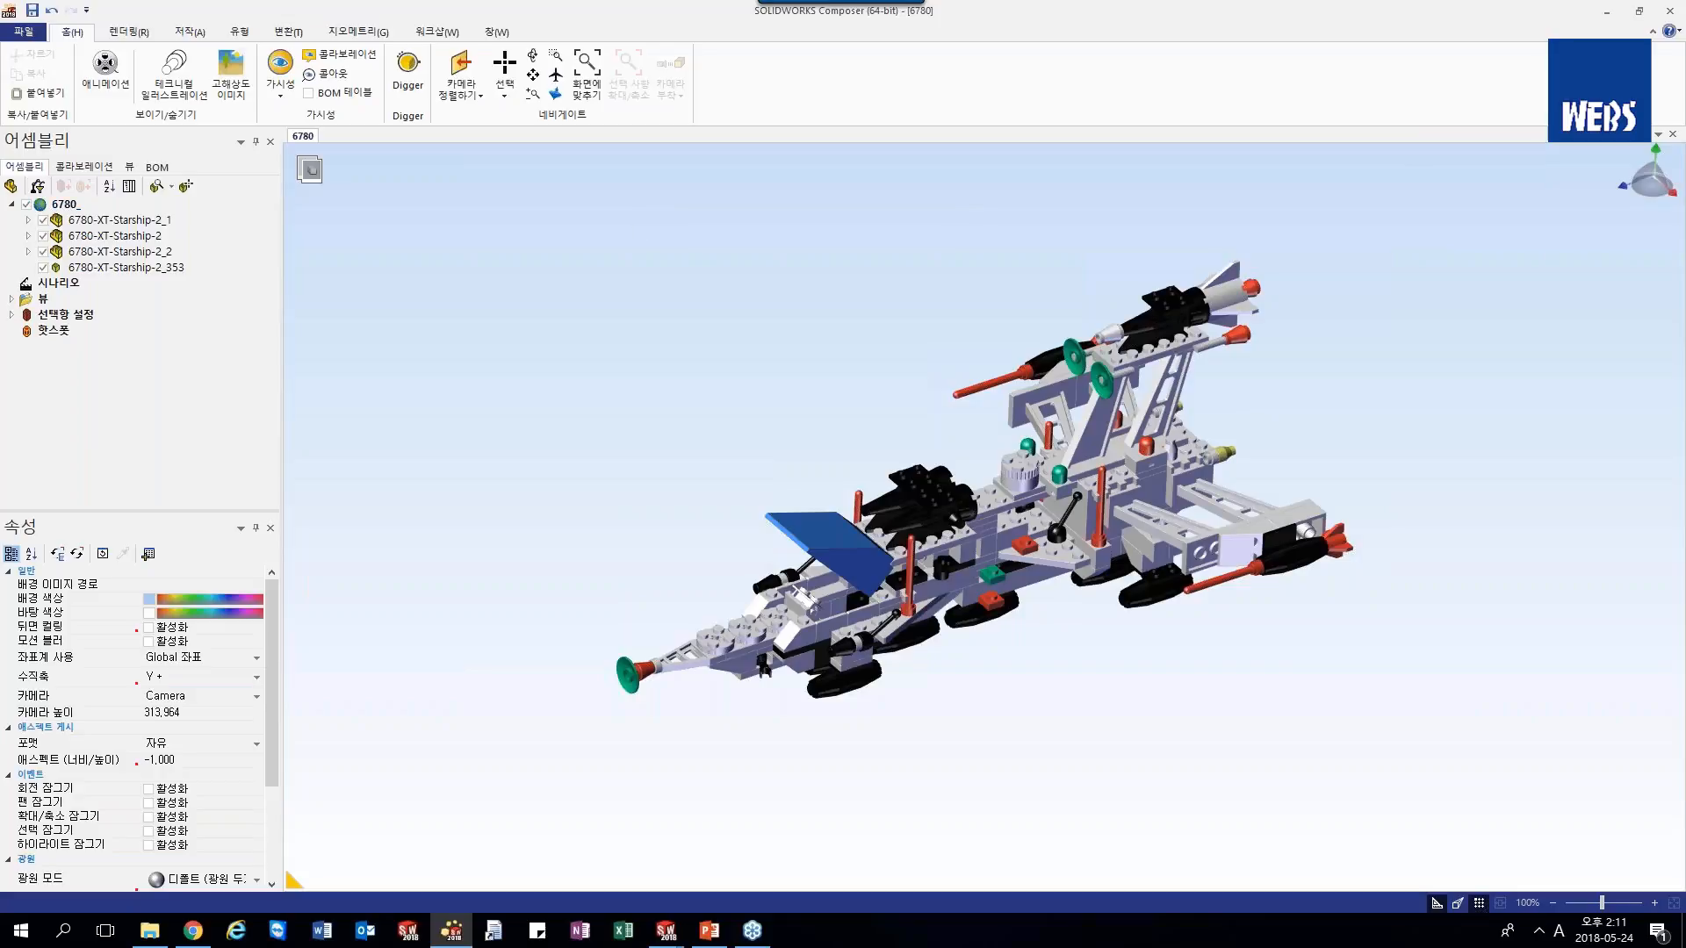
- Review the 3D file formats supported for opening, and cancel without opening a file
left_click(28, 35)
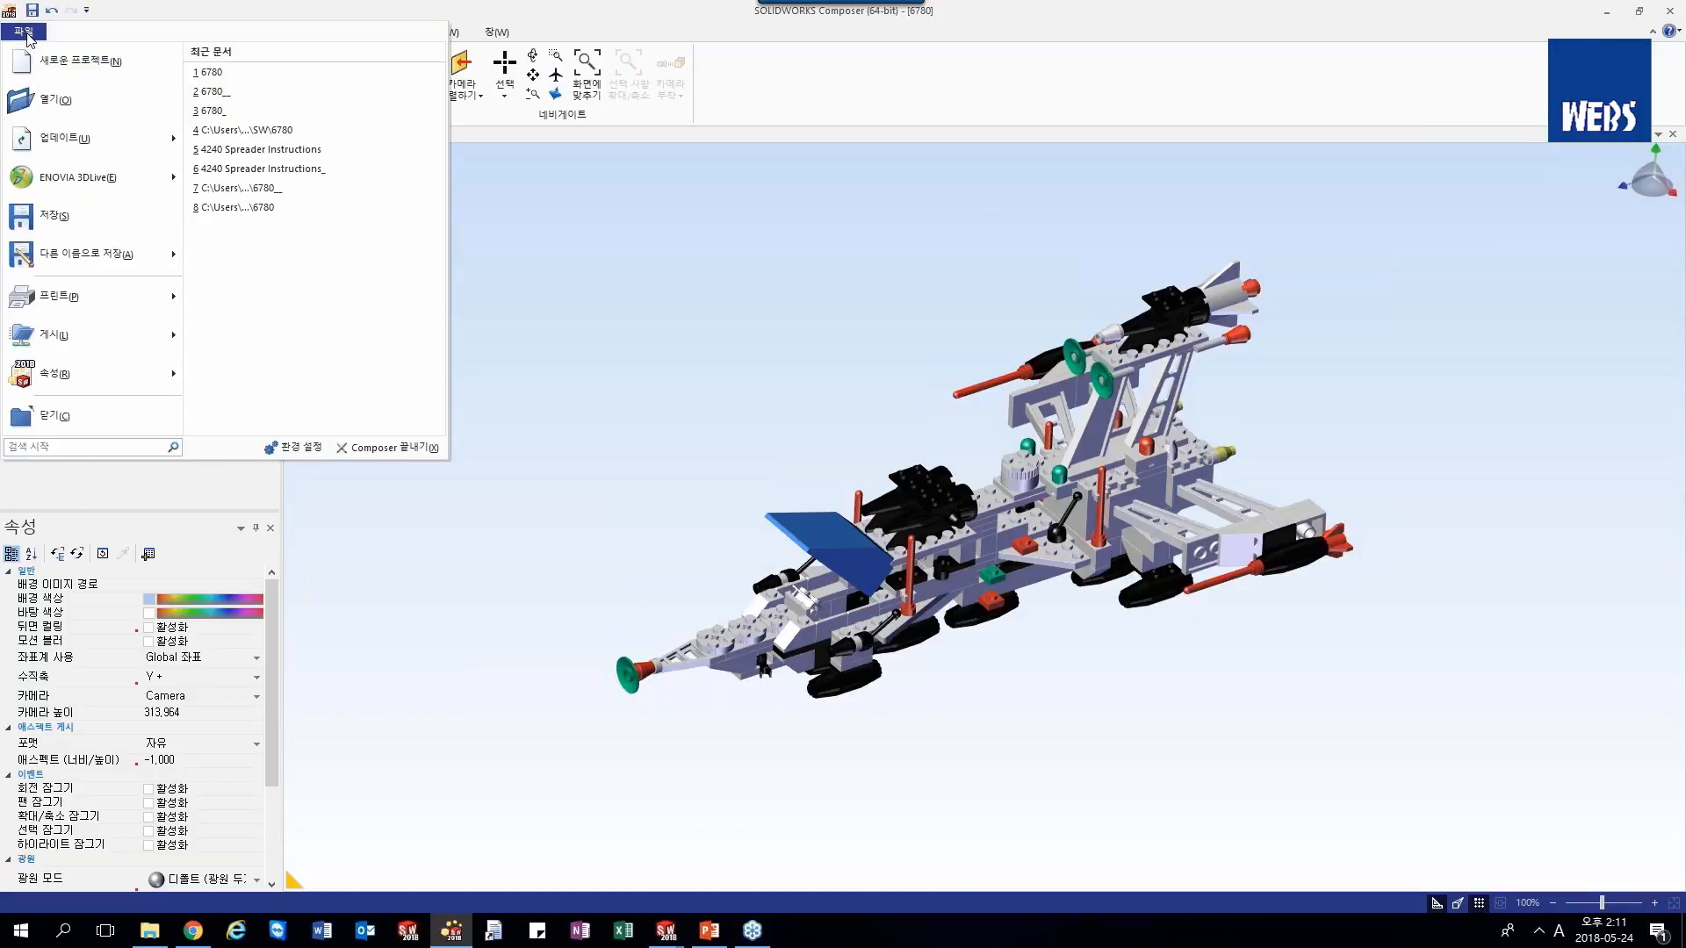
left_click(52, 99)
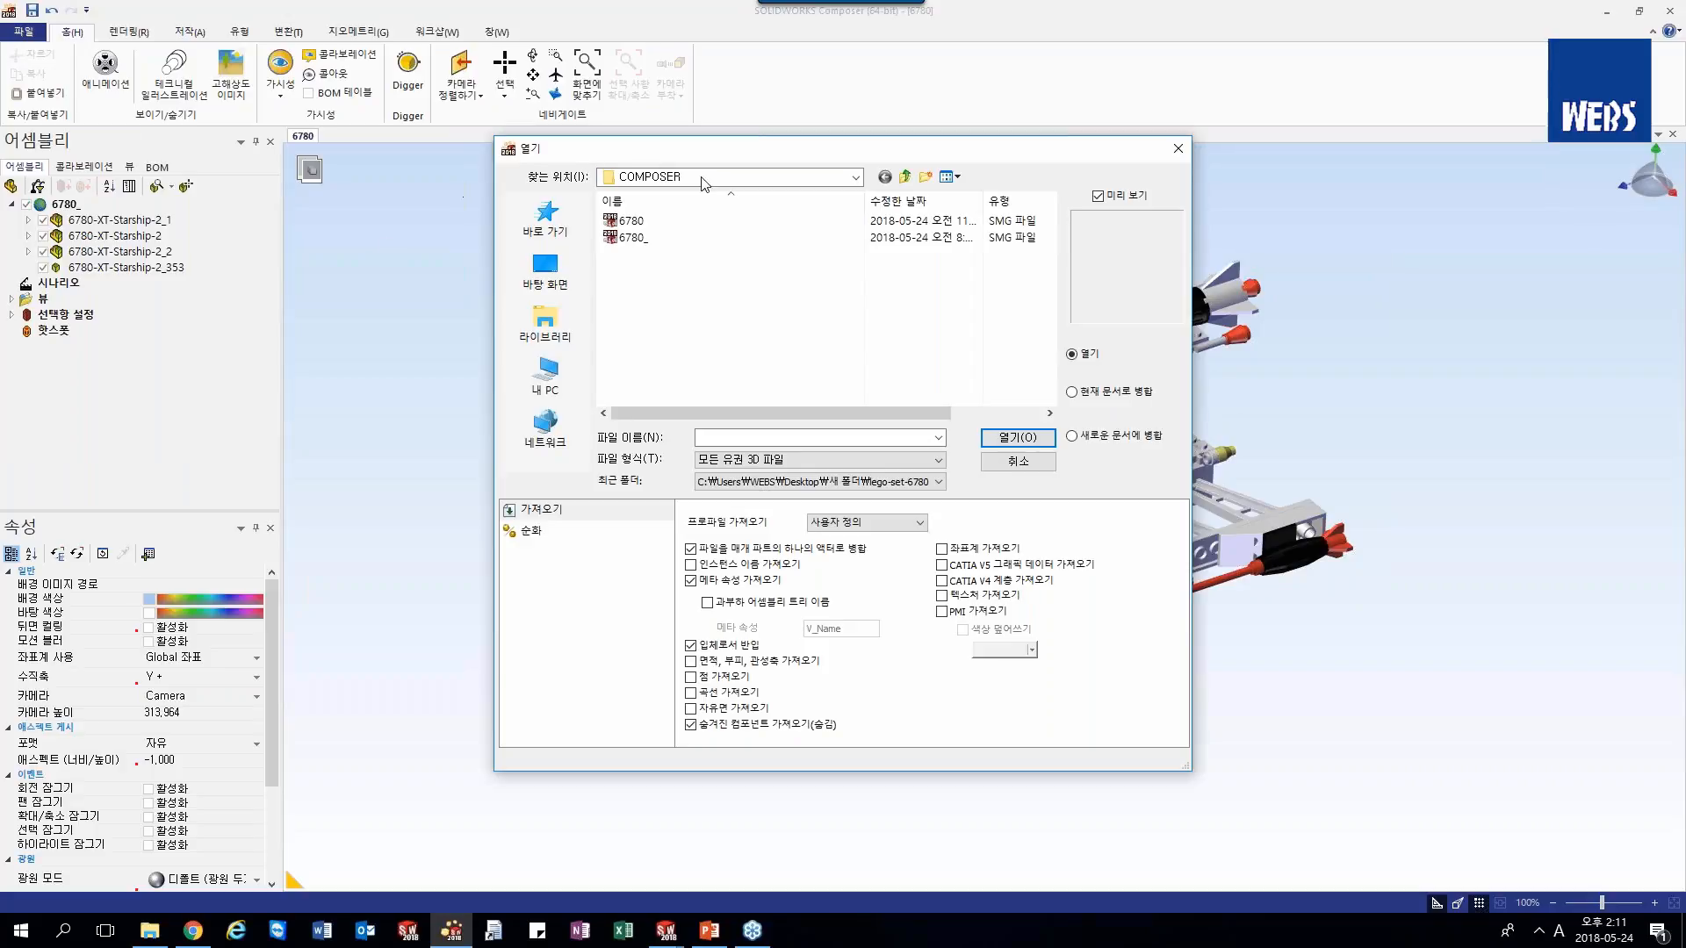
left_click(944, 459)
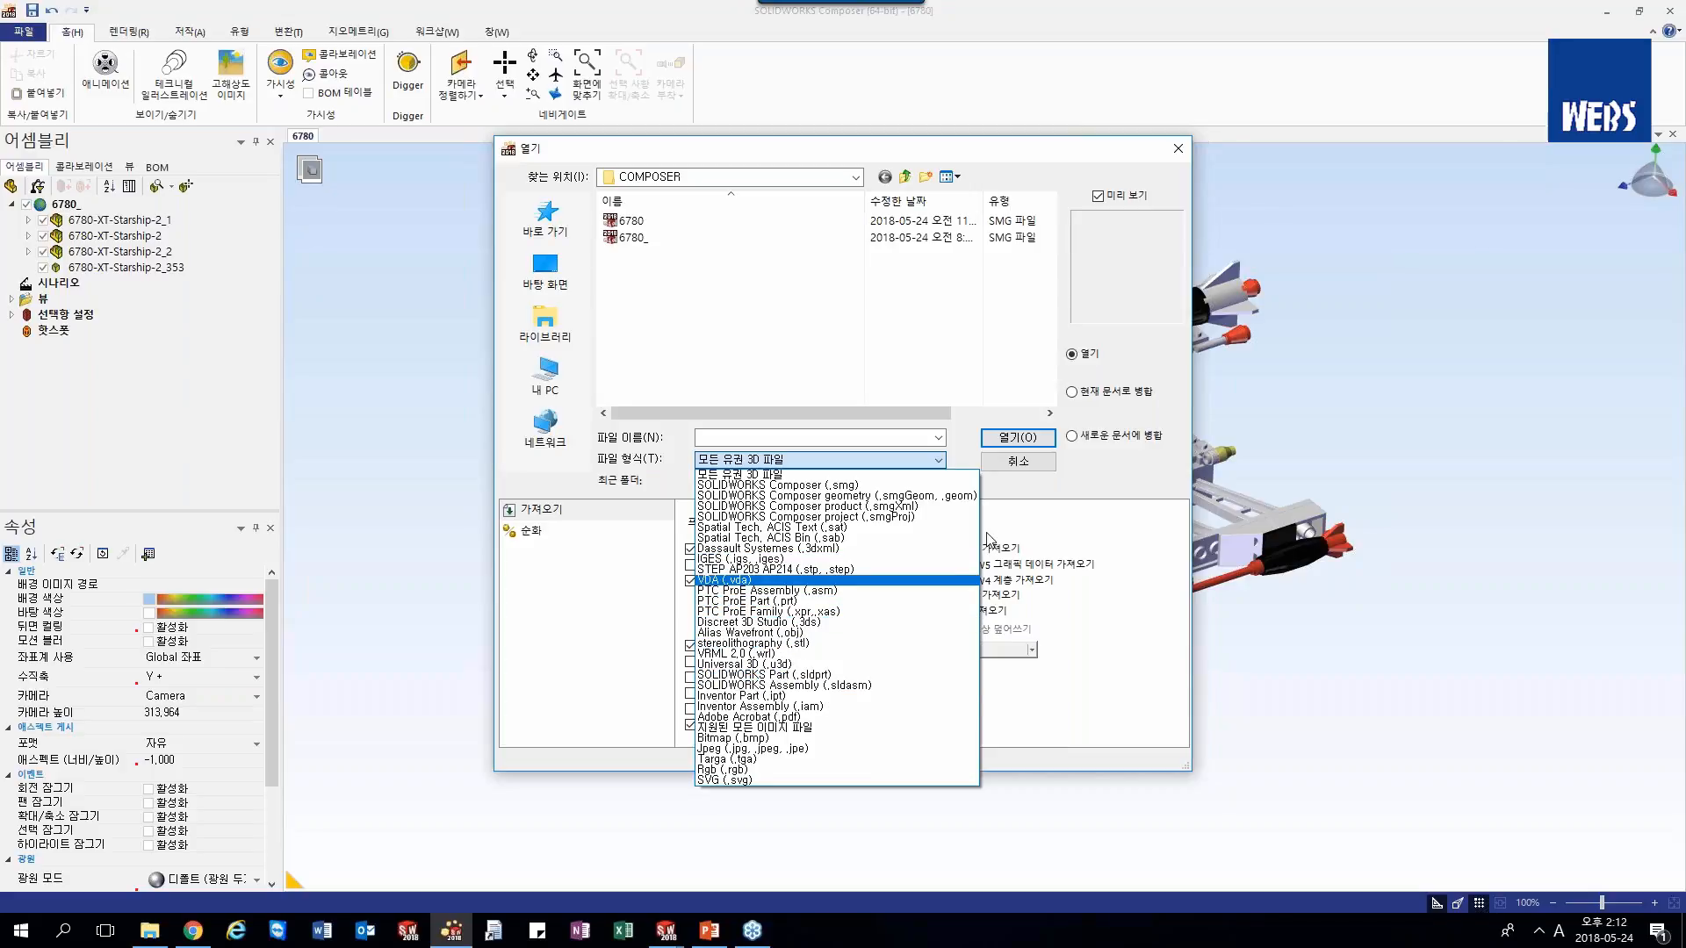
left_click(962, 466)
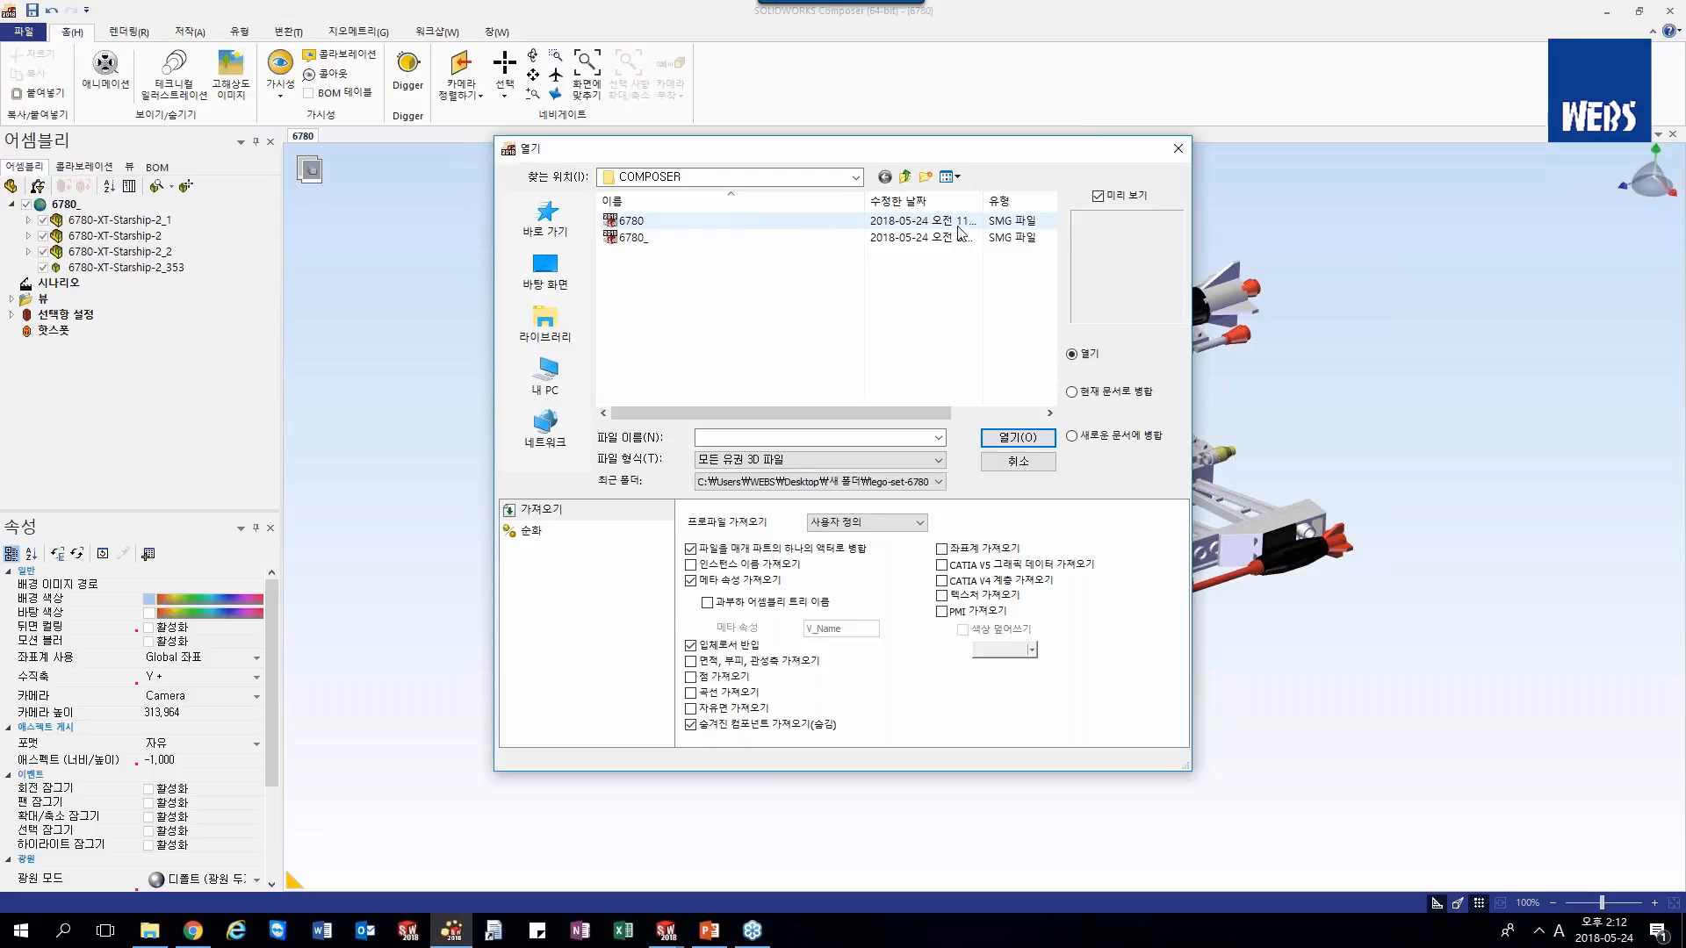
left_click(1018, 463)
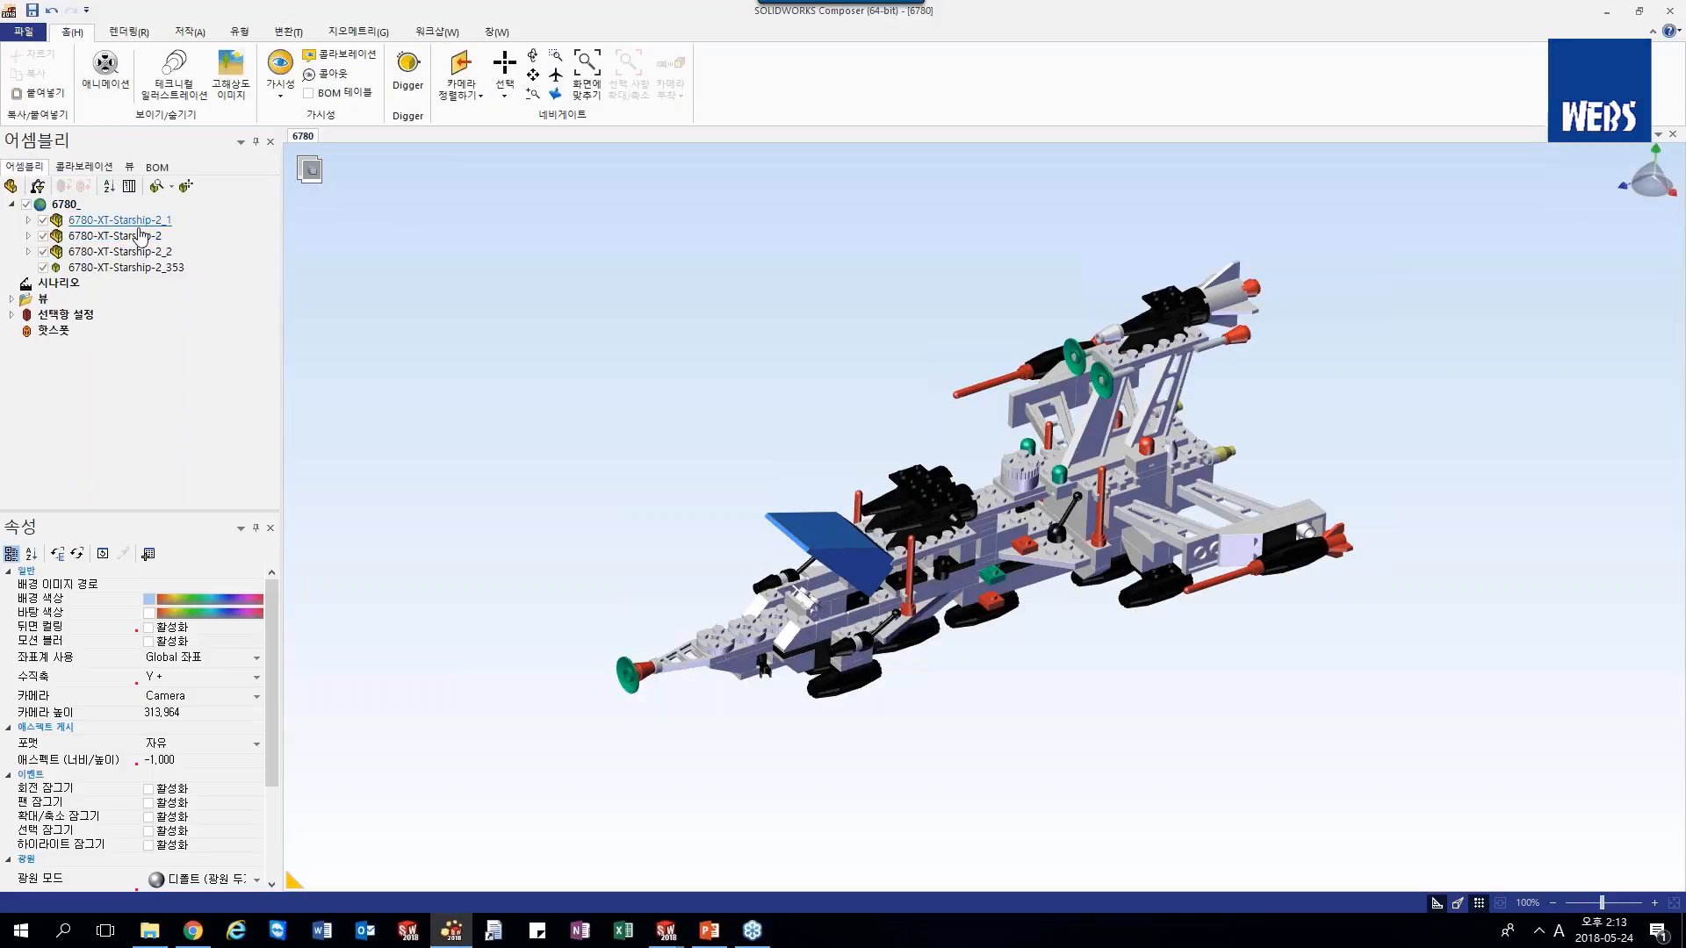
- Examine the parts and the properties of the 6780-XT-Starship-2_1 subassembly in the assembly tree
left_click(28, 221)
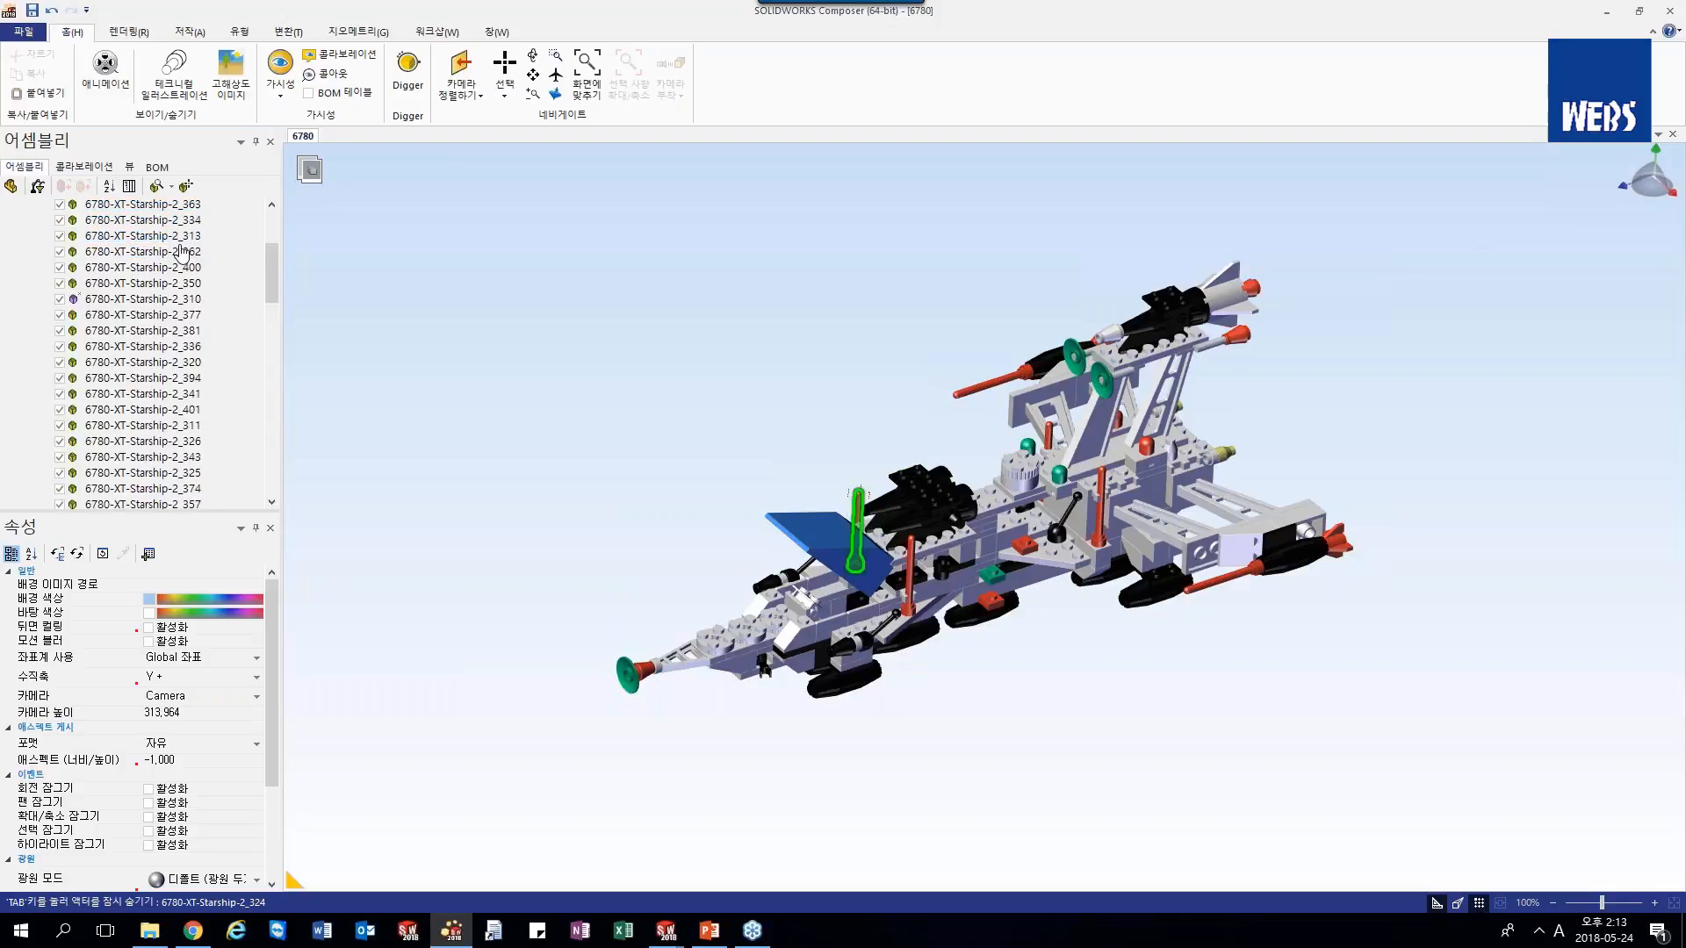
scroll(173, 248, "down", 15)
left_click_drag(271, 386, 298, 211)
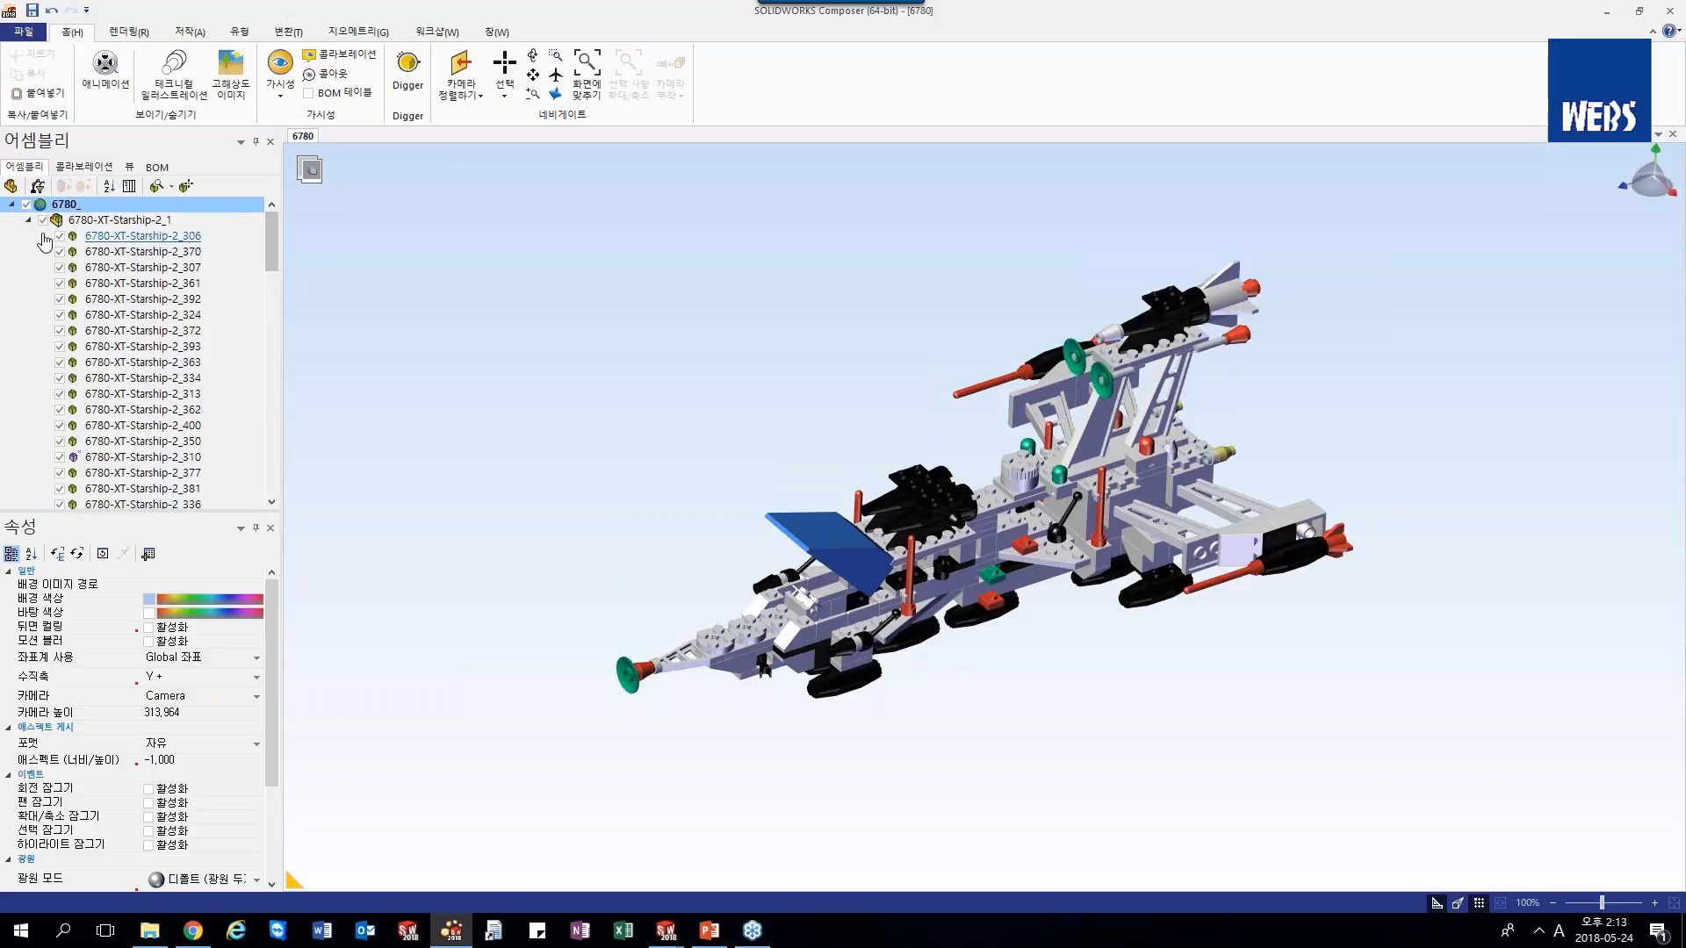
left_click(28, 220)
left_click(121, 227)
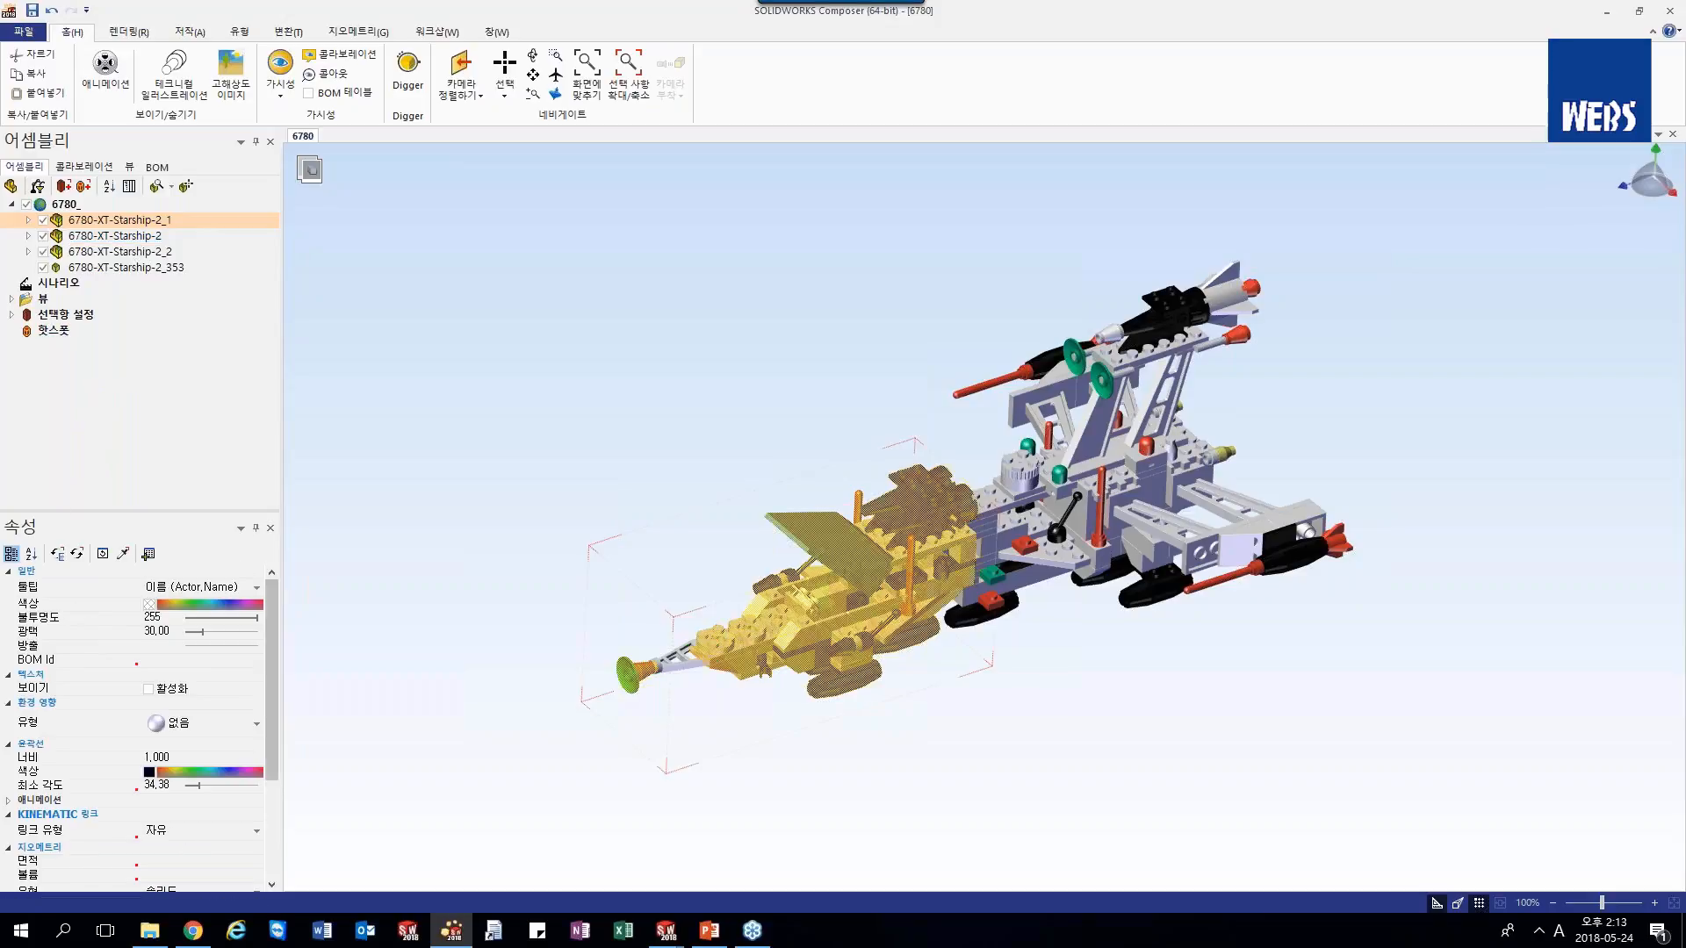
left_click_drag(270, 597, 276, 714)
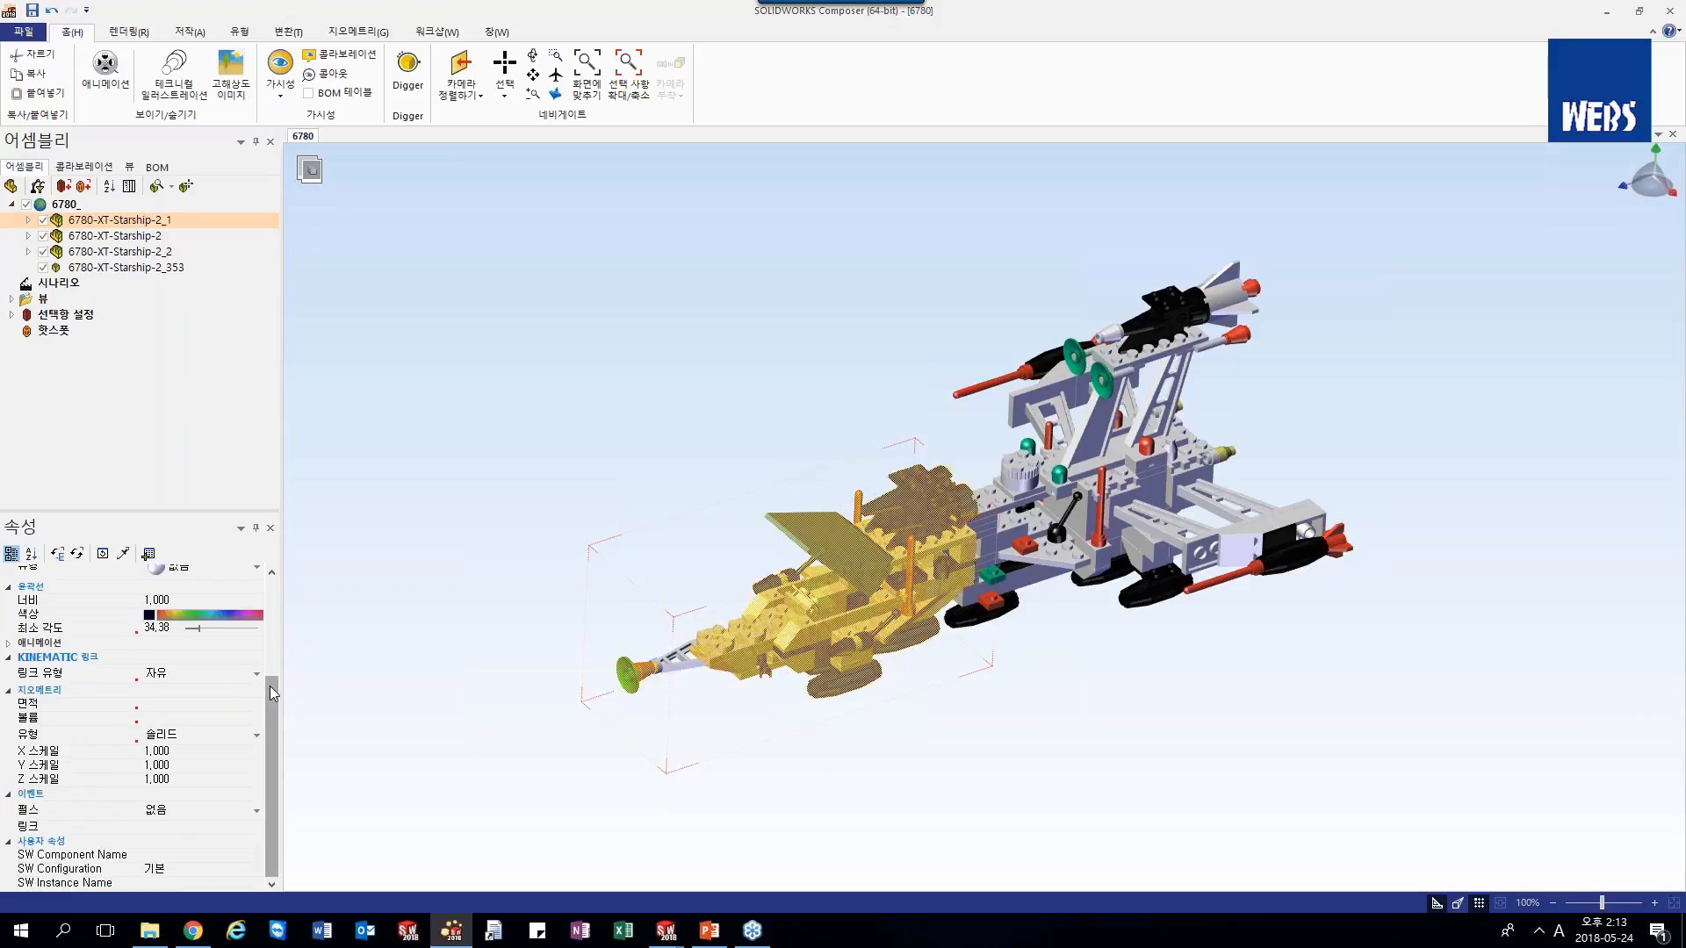
left_click_drag(270, 687, 287, 574)
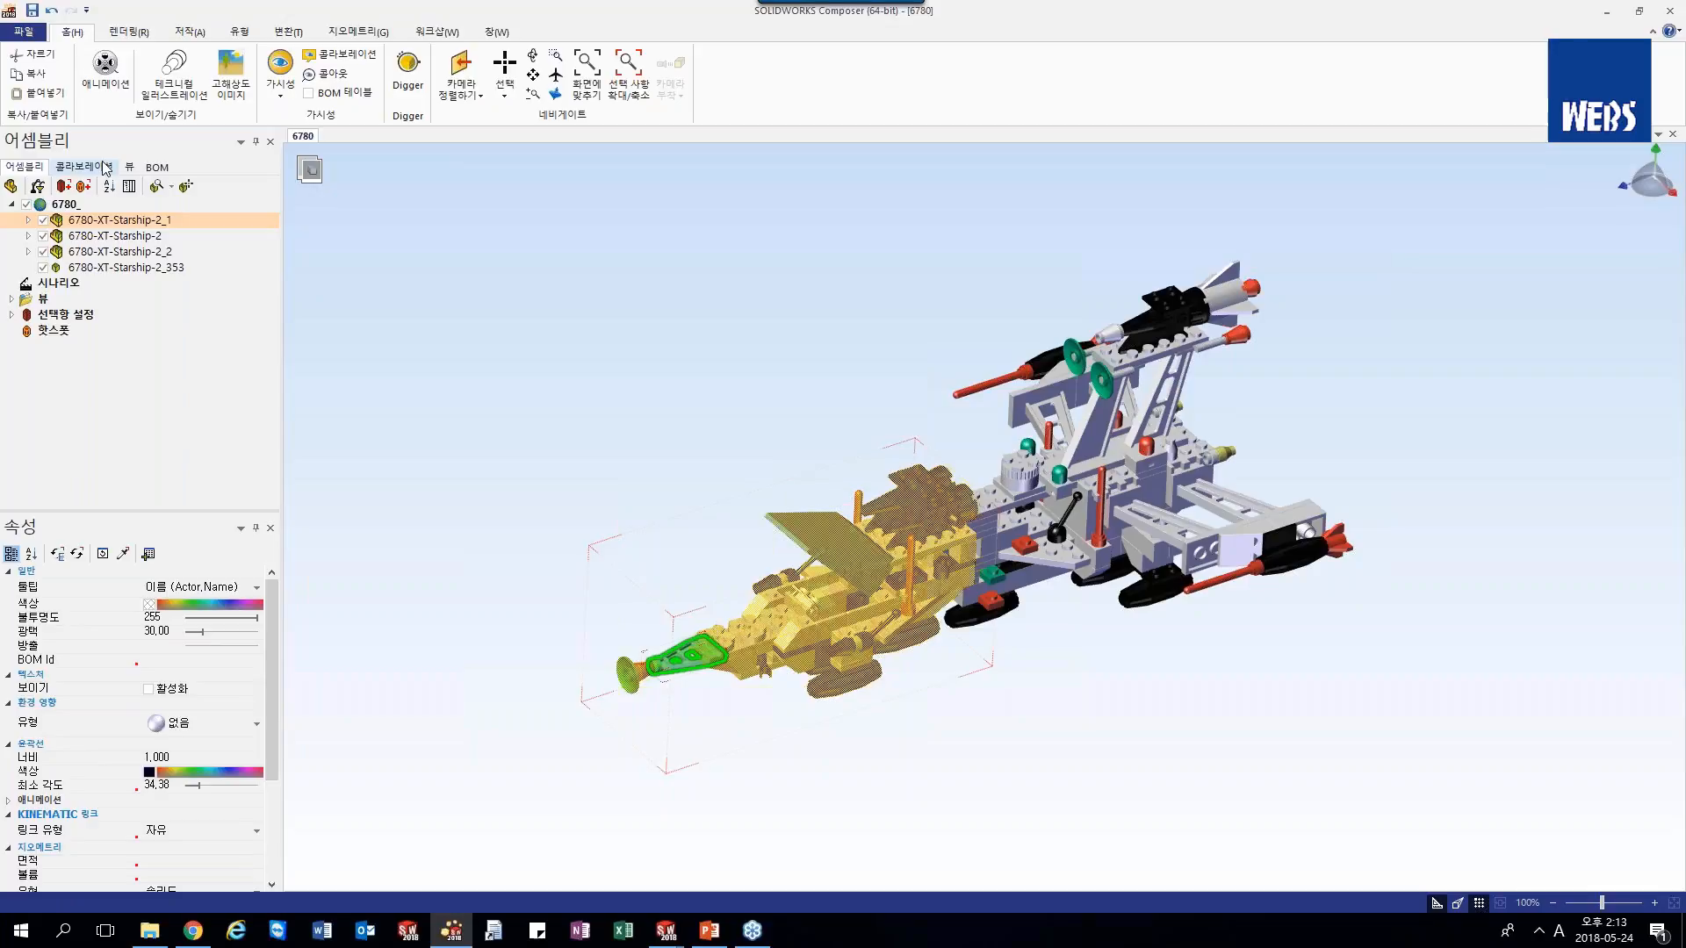
left_click(489, 214)
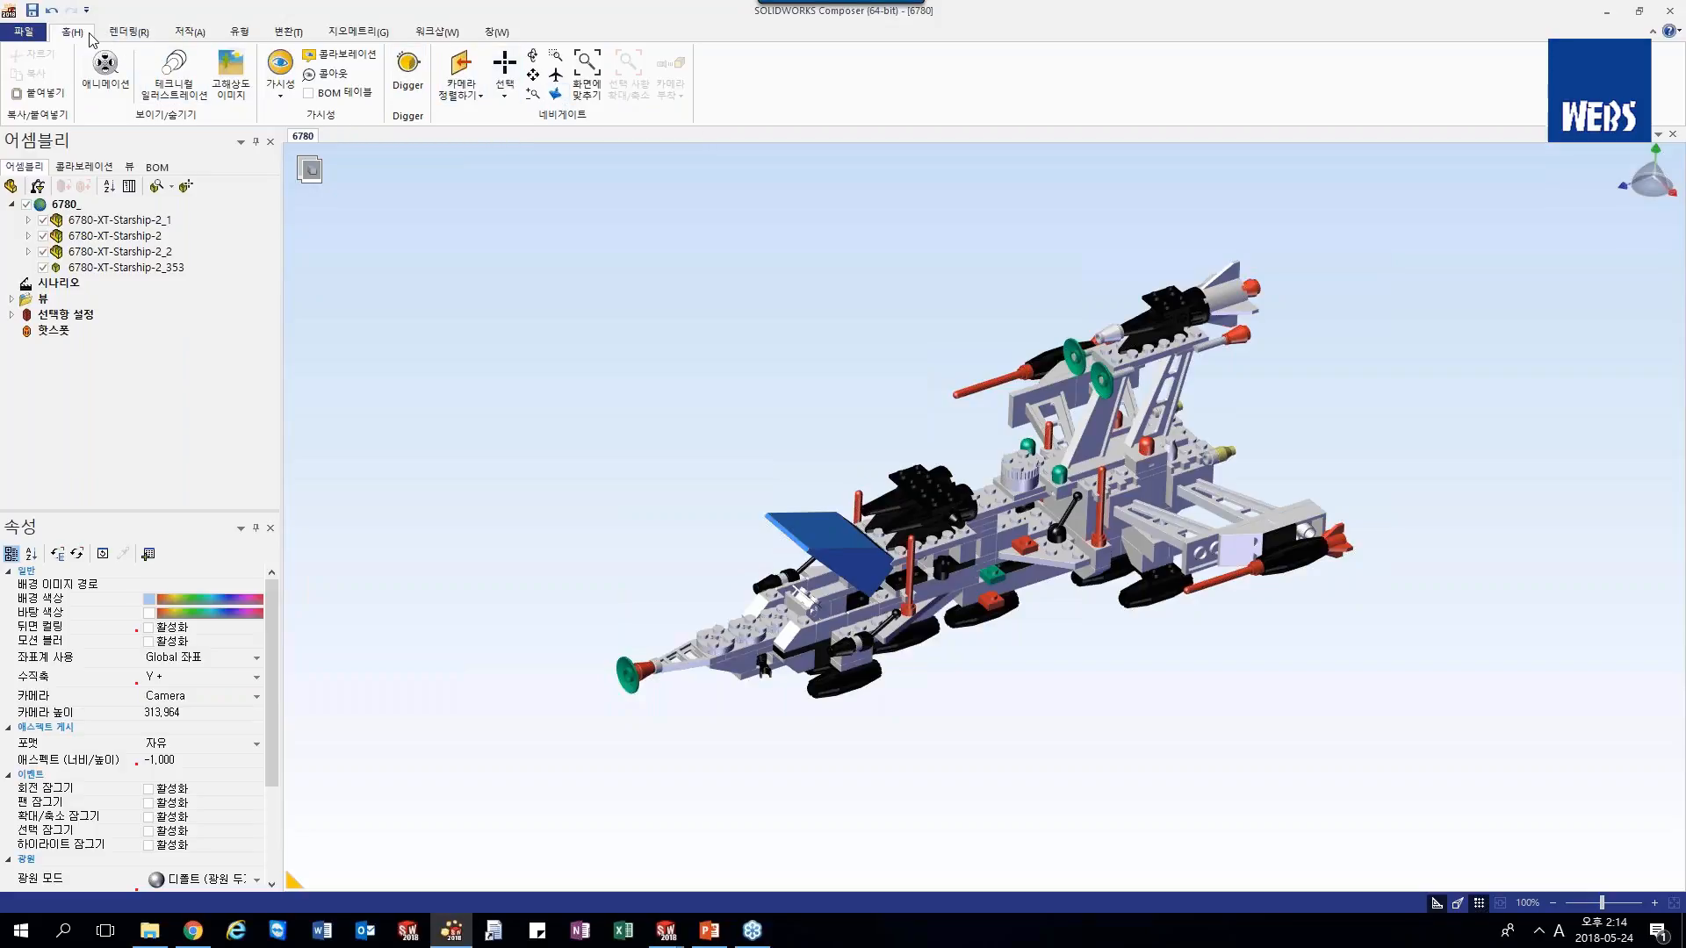
- Render the starship in the smooth mode with outlines and inspect its edges up close
left_click(140, 33)
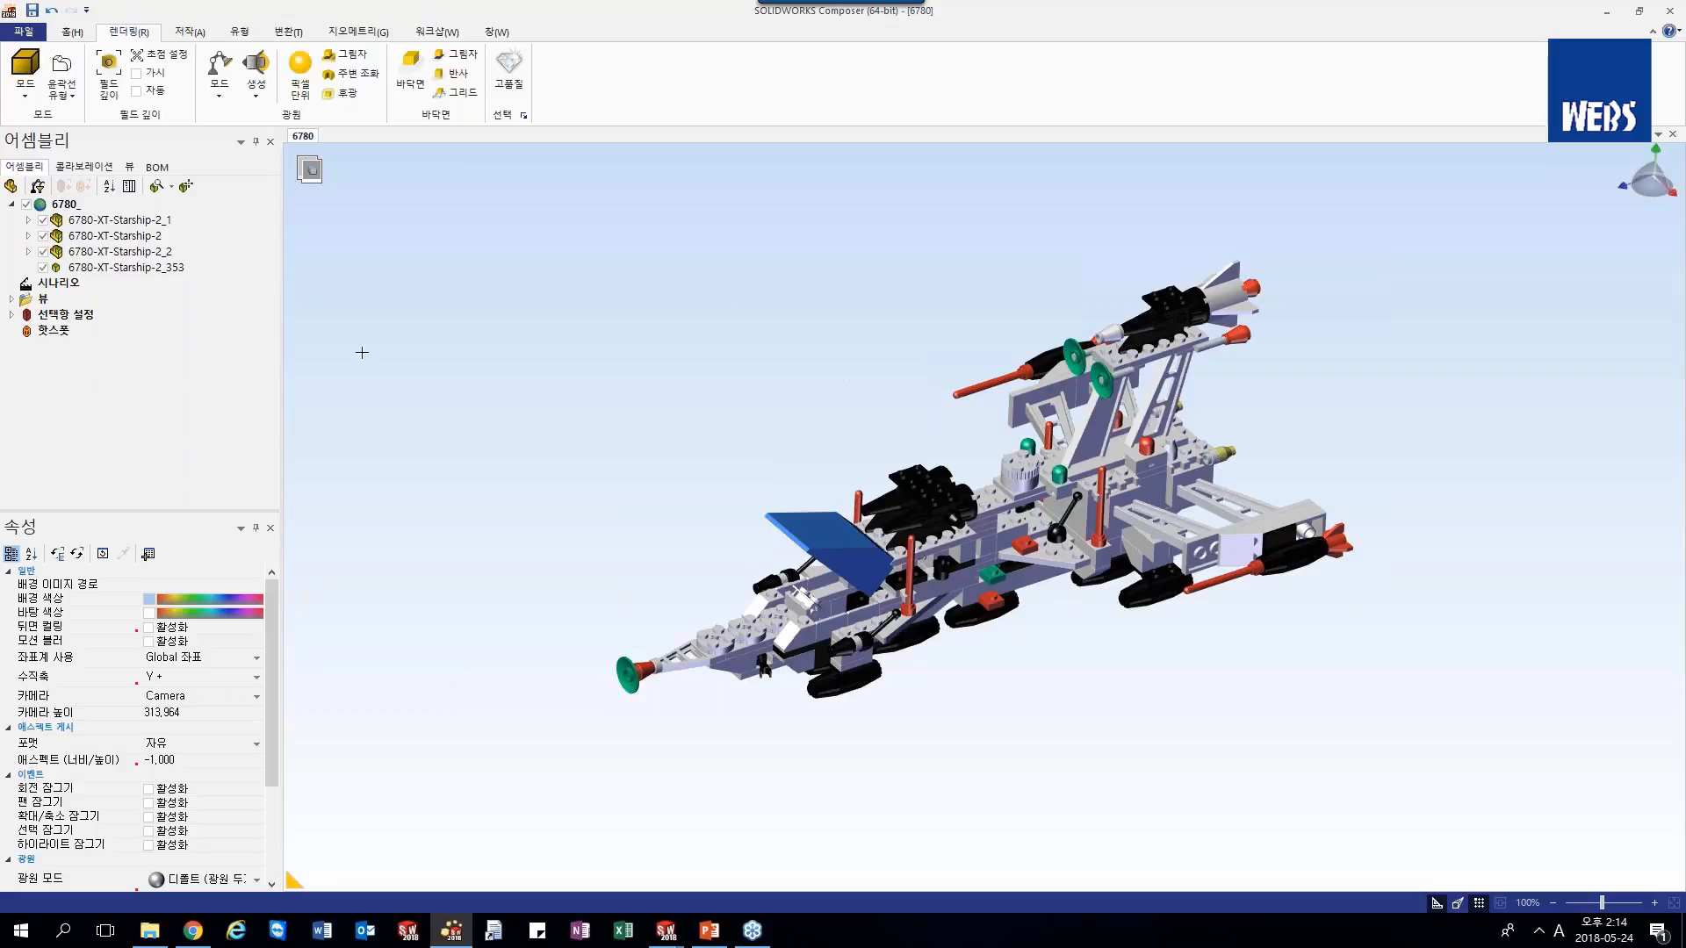
left_click(24, 97)
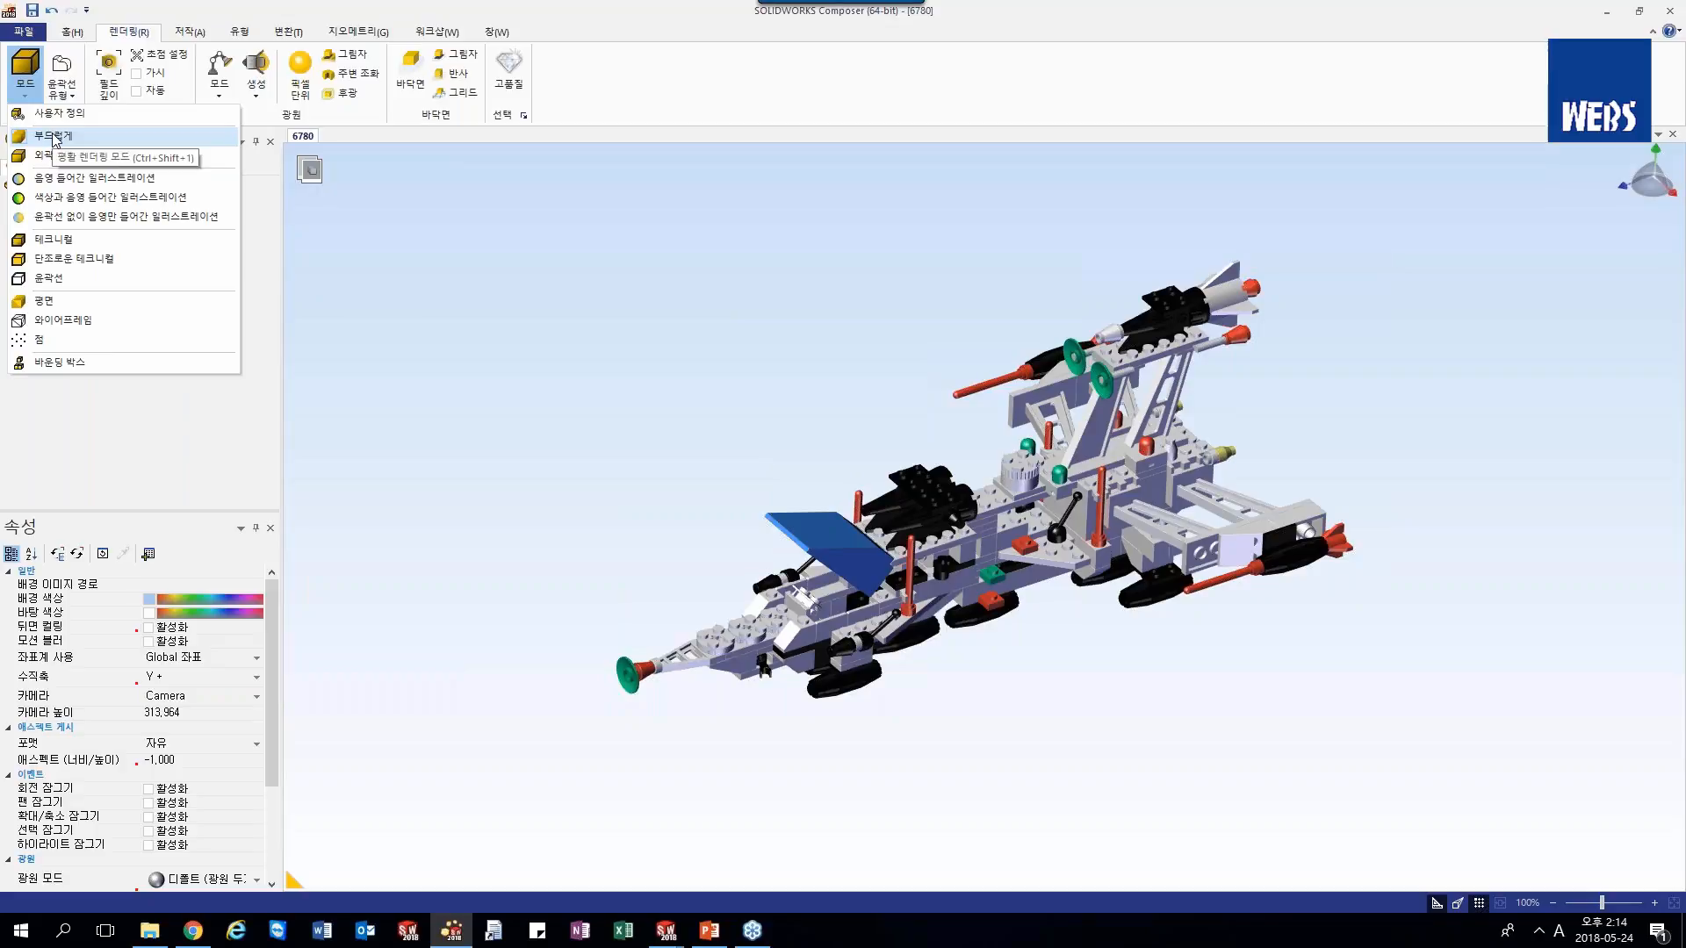
left_click(63, 158)
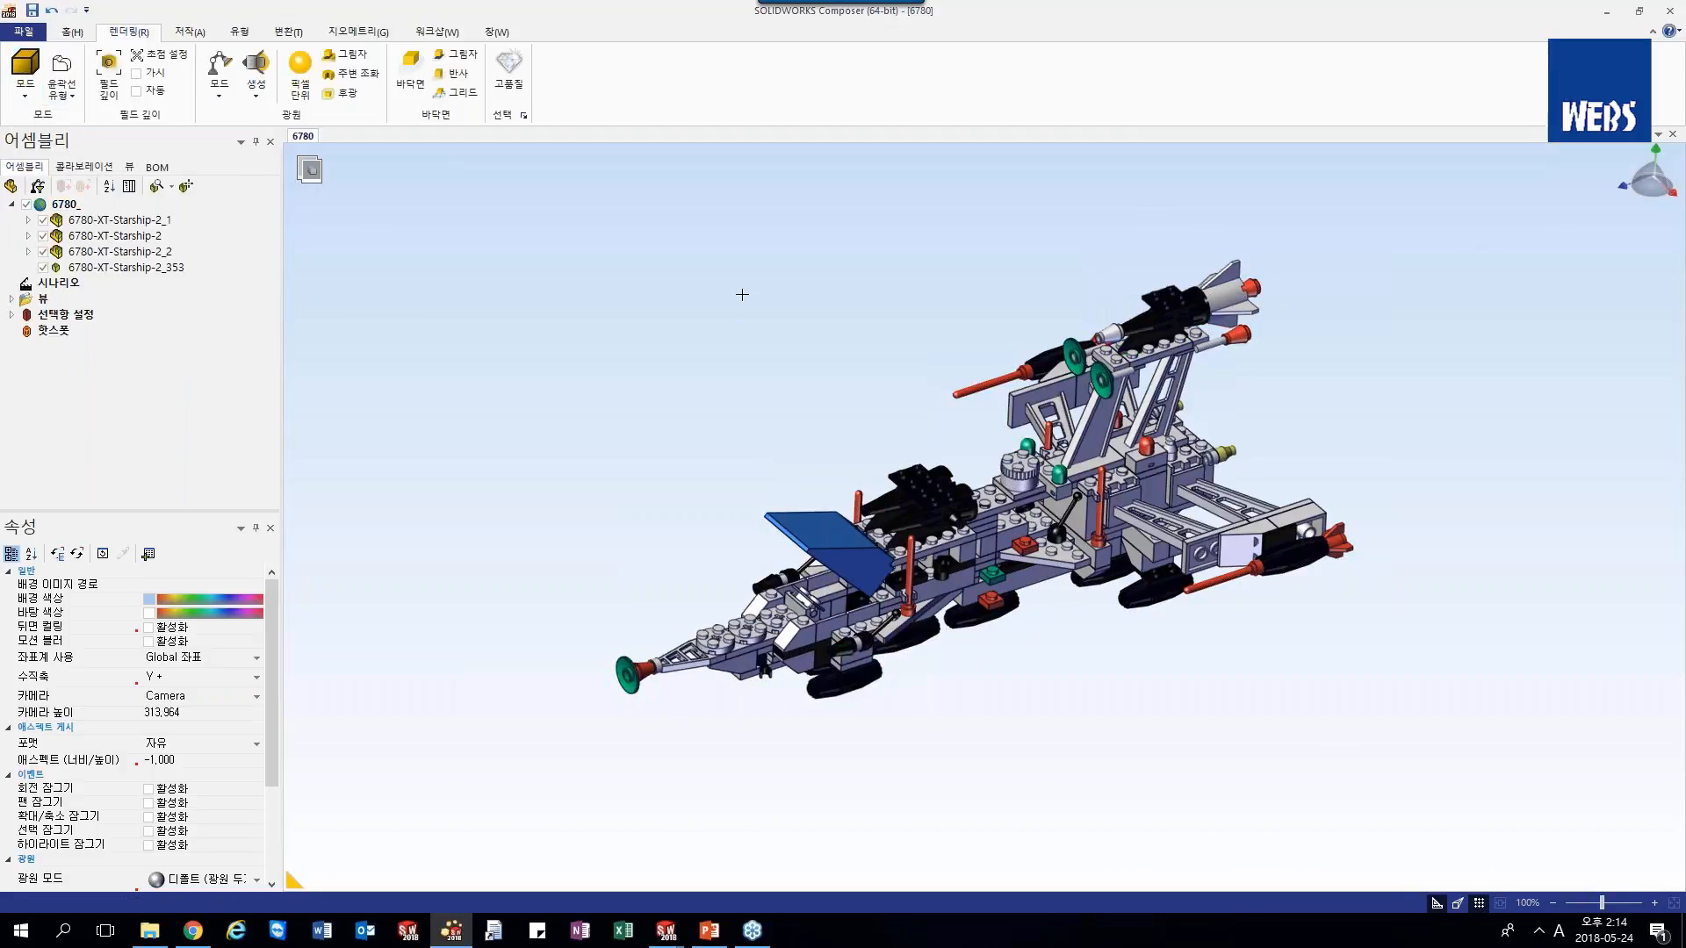
left_click(25, 79)
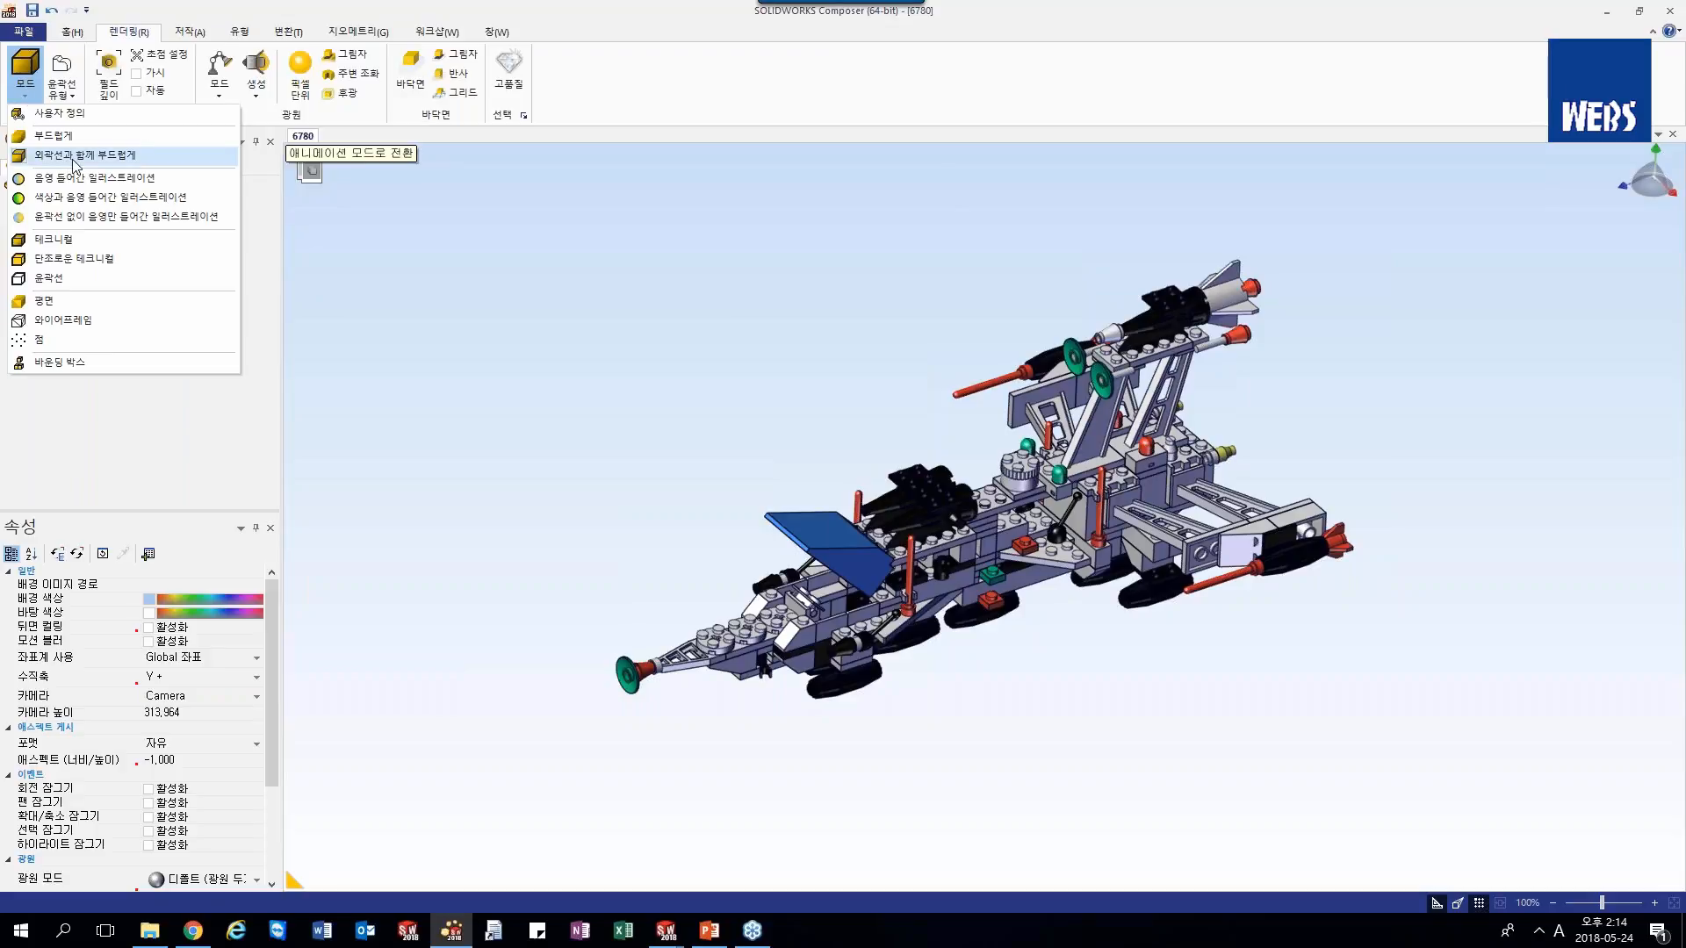
left_click(757, 538)
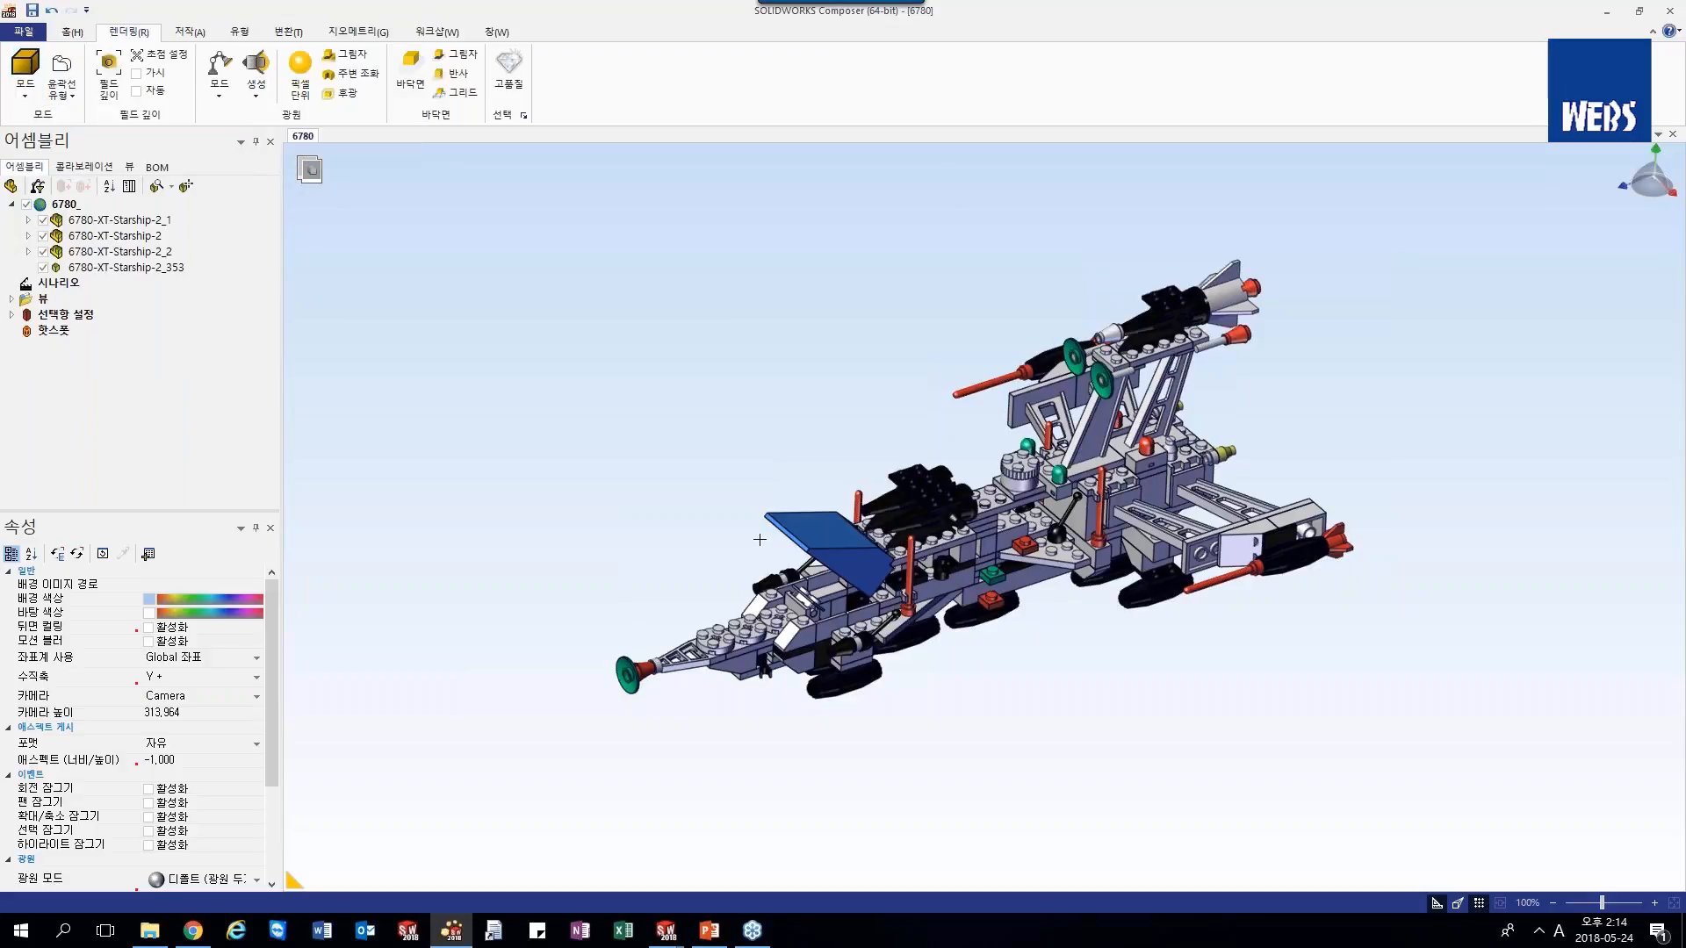
scroll(859, 582, "up", 5)
mouse_move(720, 687)
right_mouse_down()
mouse_move(716, 746)
mouse_move(722, 654)
right_mouse_up()
scroll(721, 654, "down", 5)
scroll(722, 654, "up", 5)
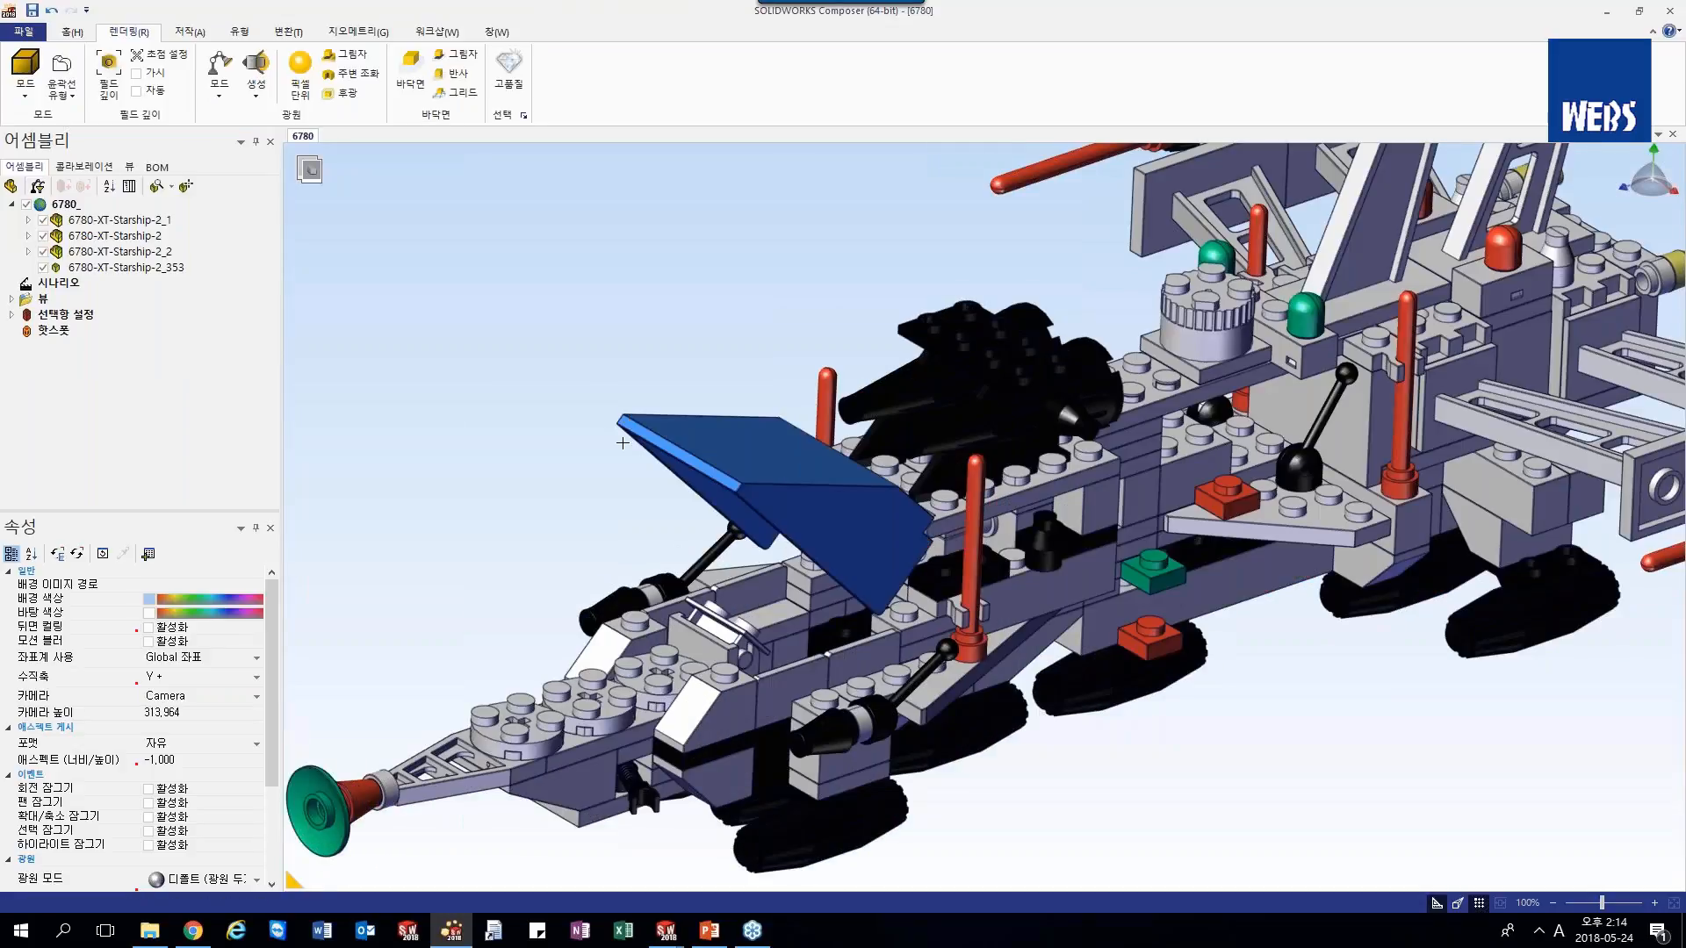
scroll(714, 641, "down", 5)
- Render the starship in the outline-only (윤곽선) mode and view it from higher up
left_click(33, 89)
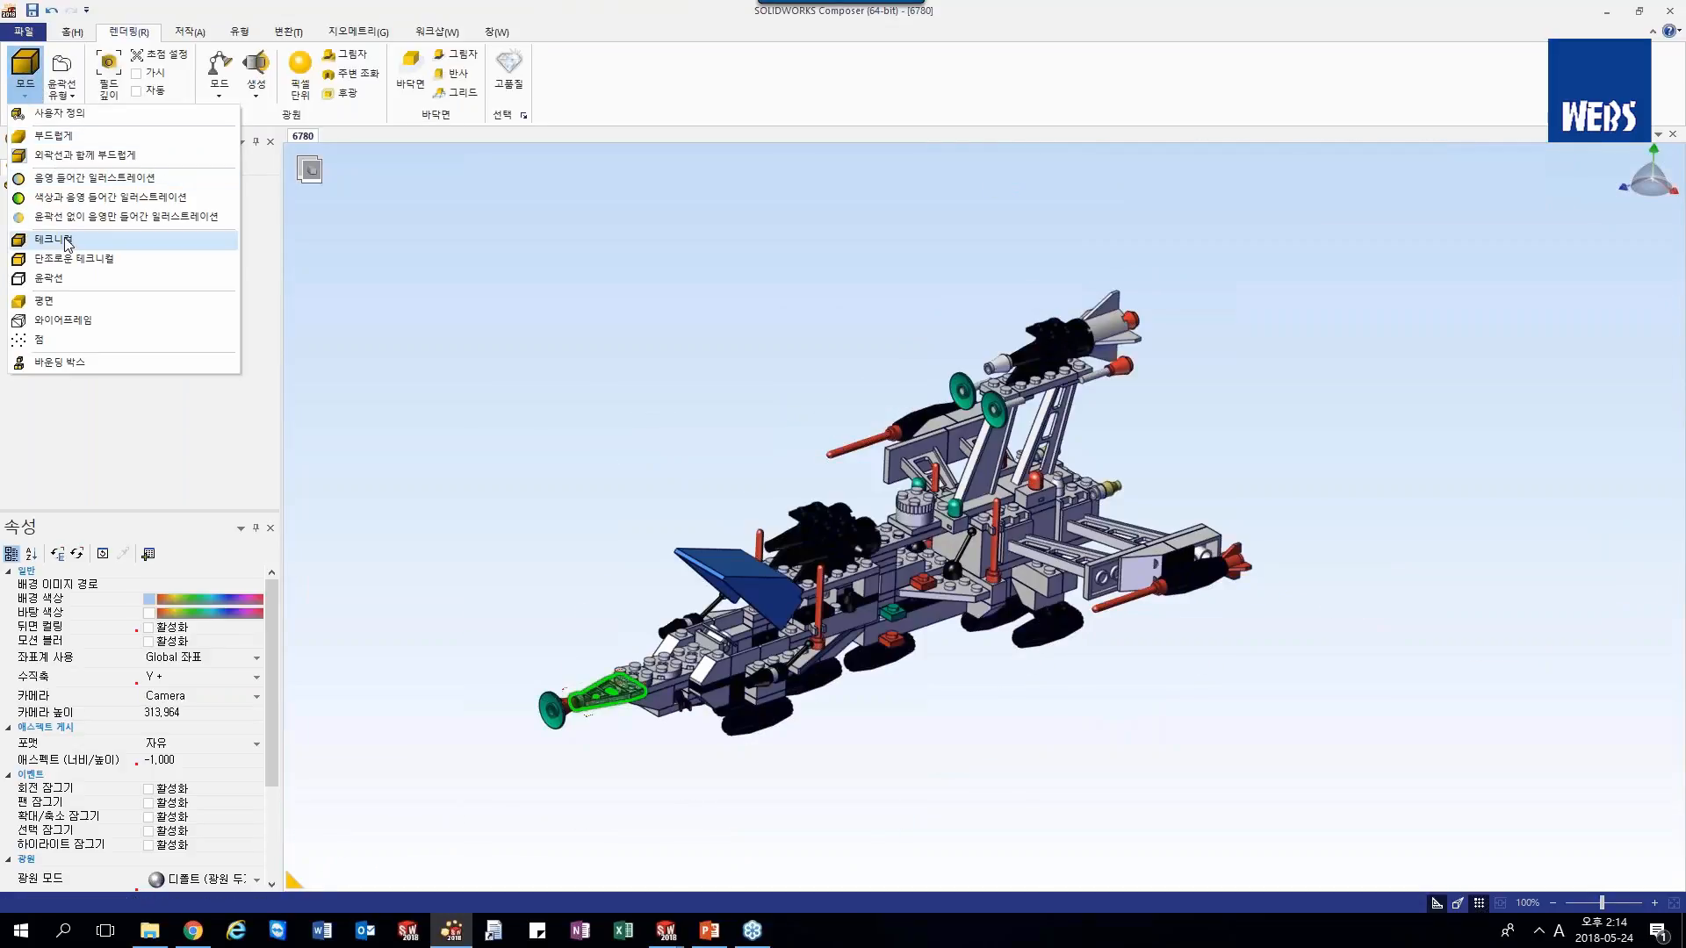
left_click(66, 282)
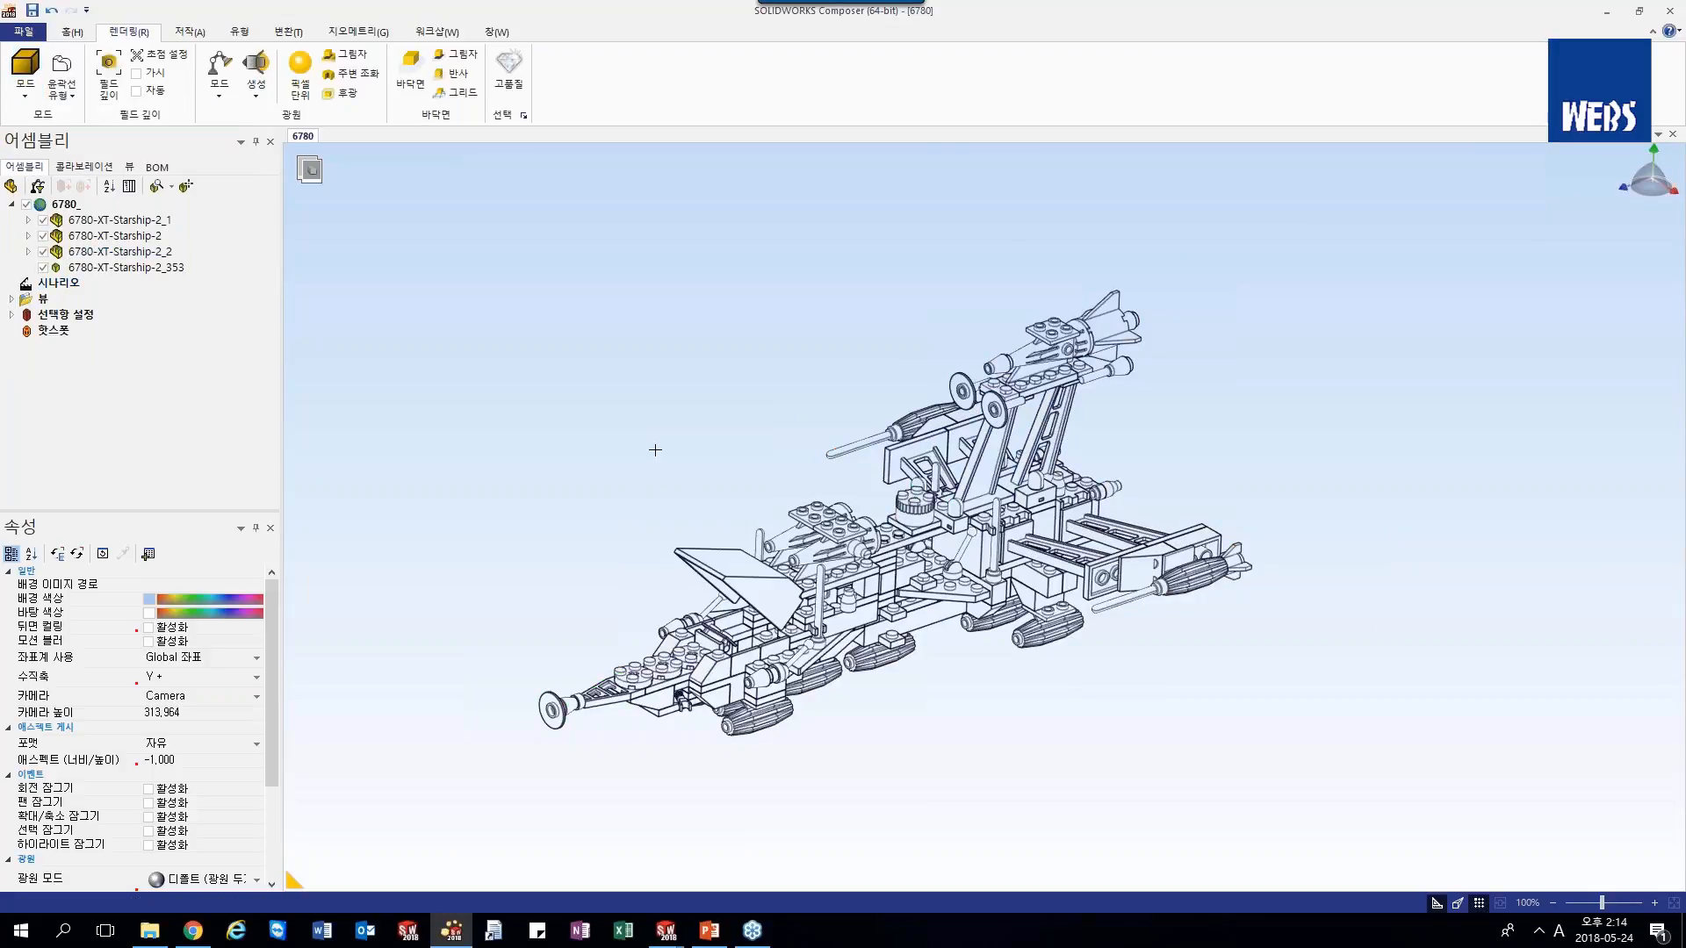
mouse_move(655, 449)
left_mouse_down()
mouse_move(685, 392)
mouse_move(651, 421)
mouse_move(677, 440)
mouse_move(666, 462)
left_mouse_up()
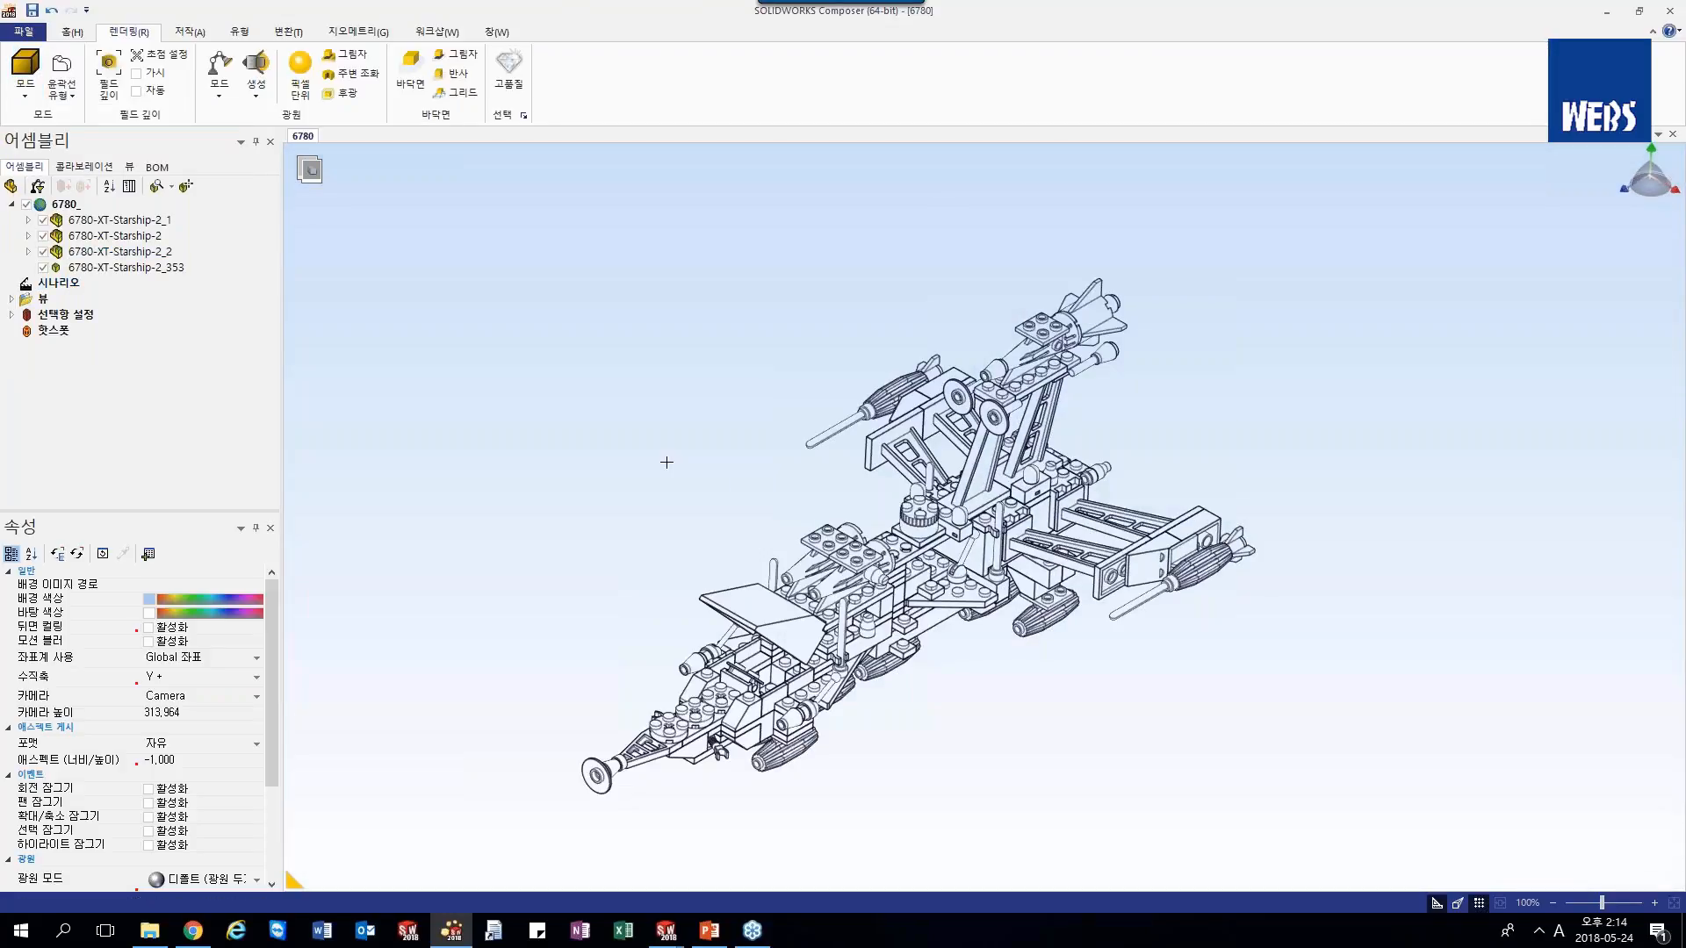
- Return the starship's render mode to smooth (부드럽게) and view it from a lower angle
left_click(25, 92)
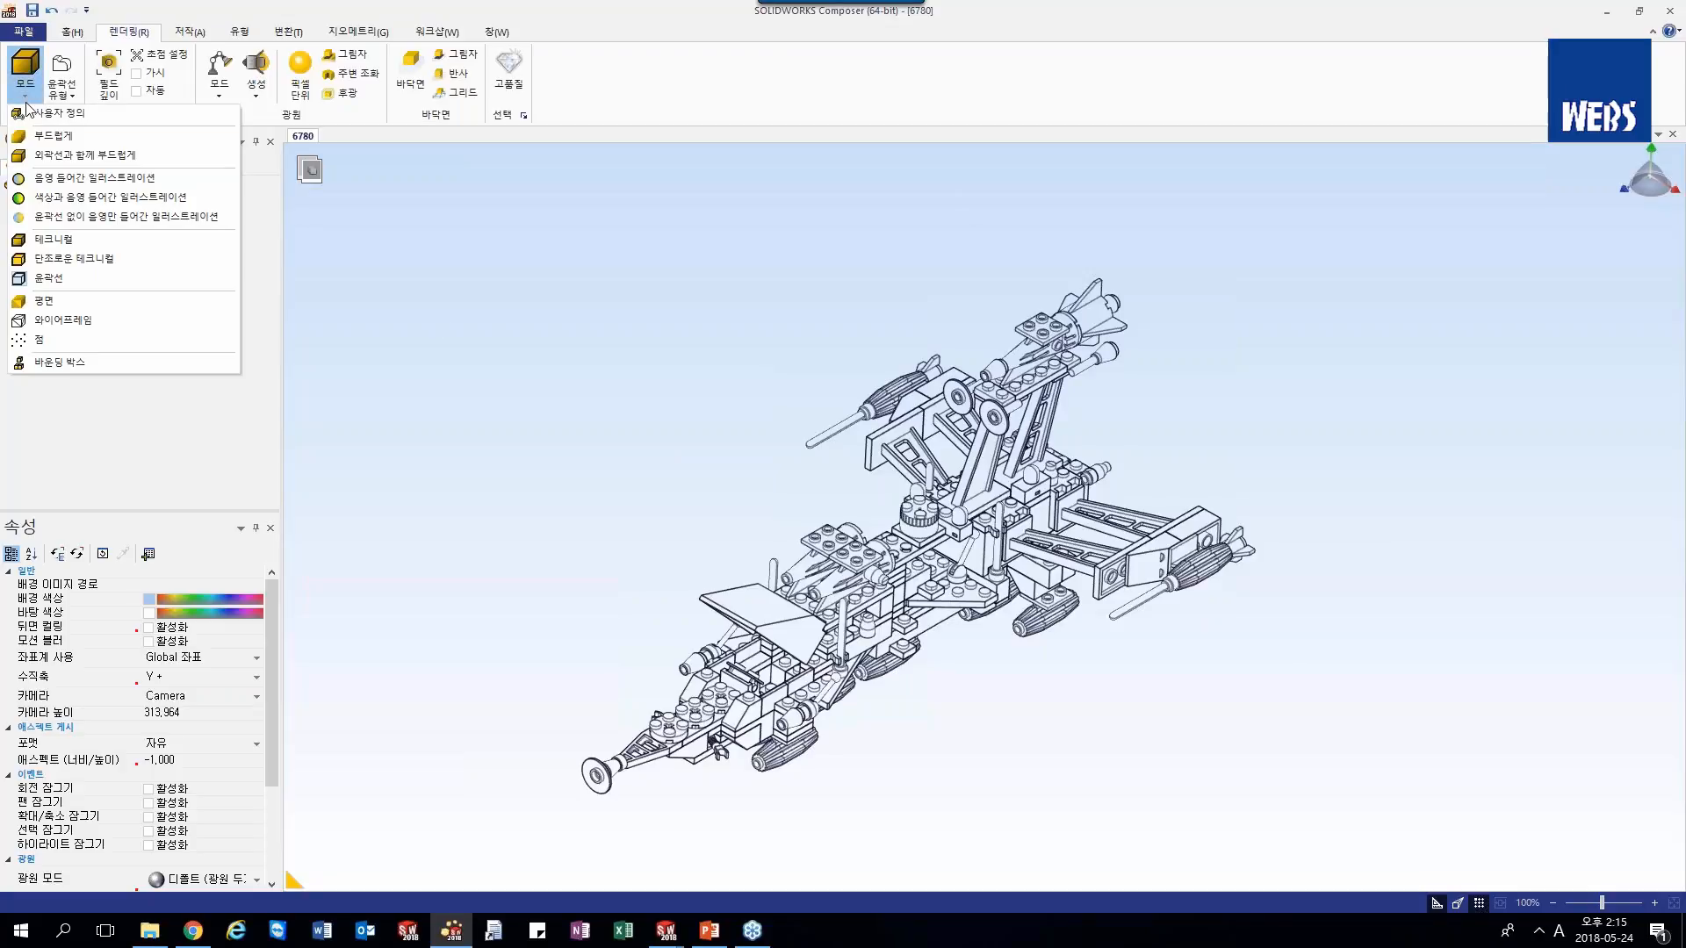
left_click(55, 137)
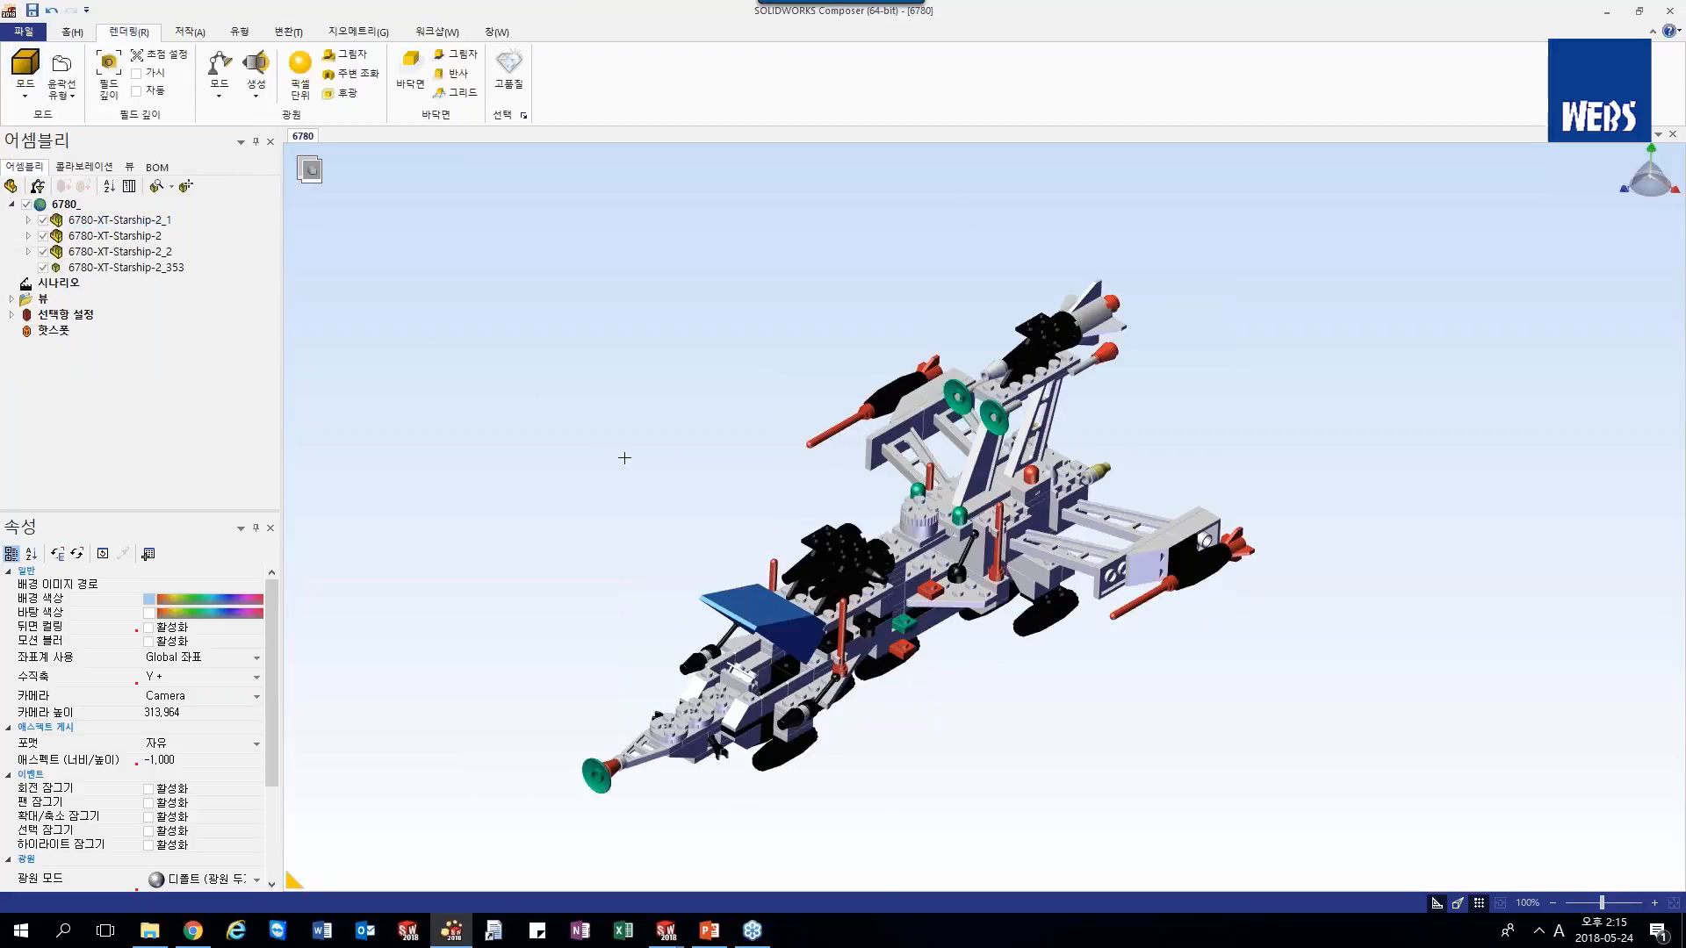
left_click_drag(659, 470, 629, 422)
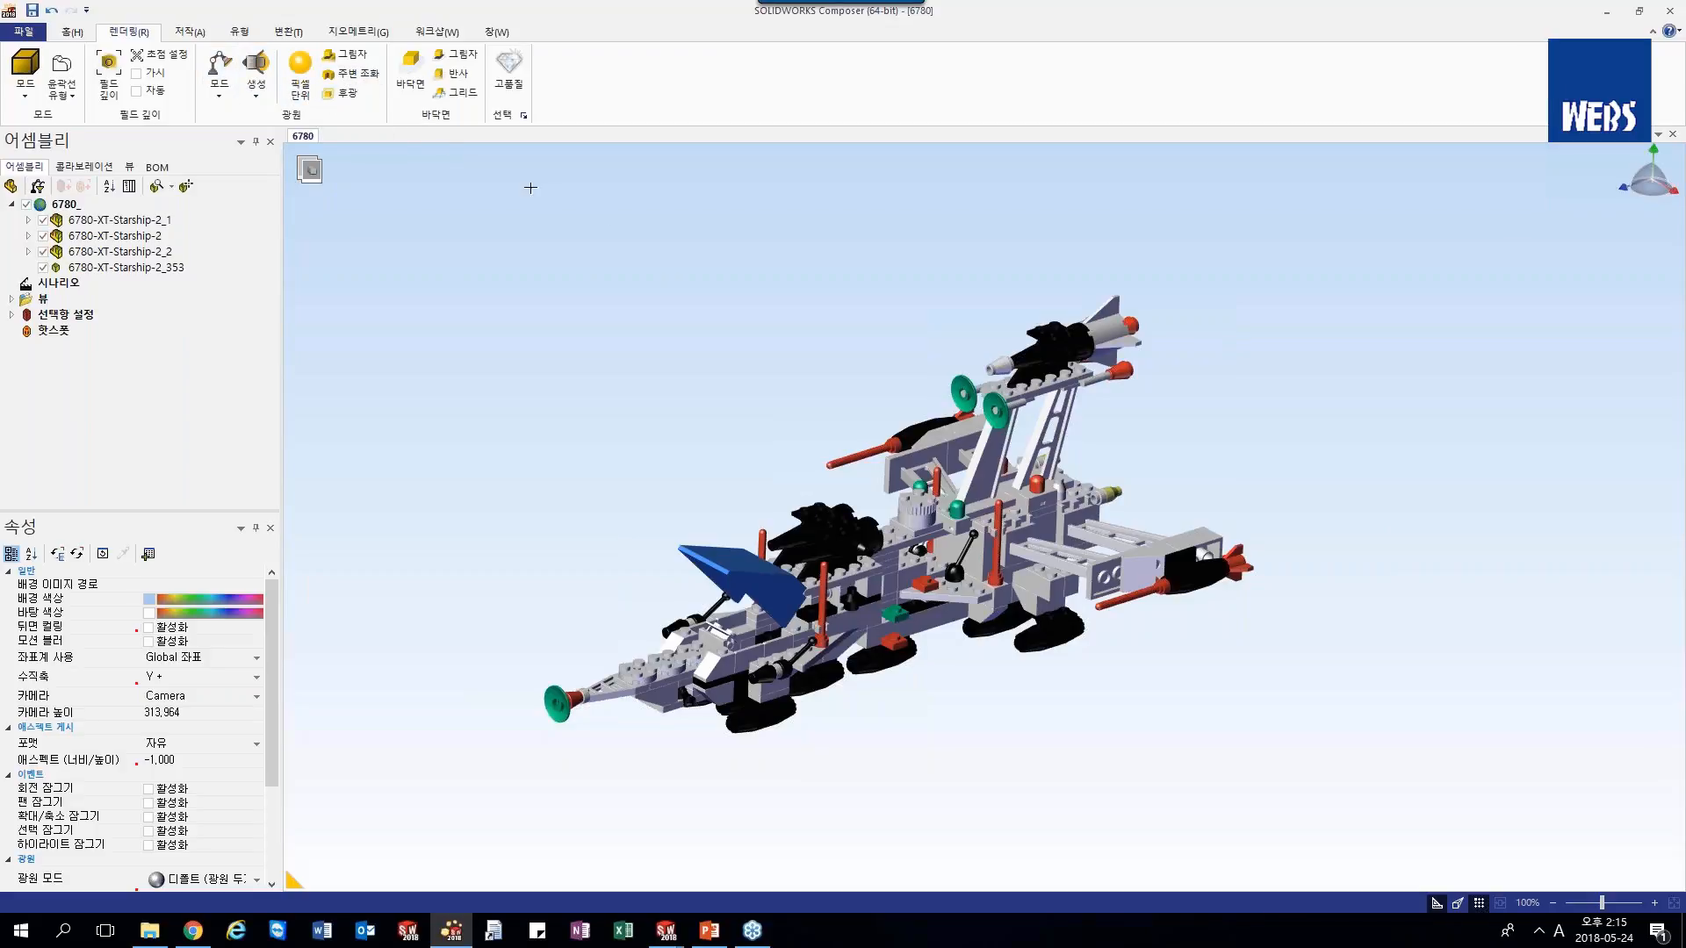
- Try the ambient lighting effect (주변 조화) on the starship, and turn it off again
left_click(352, 74)
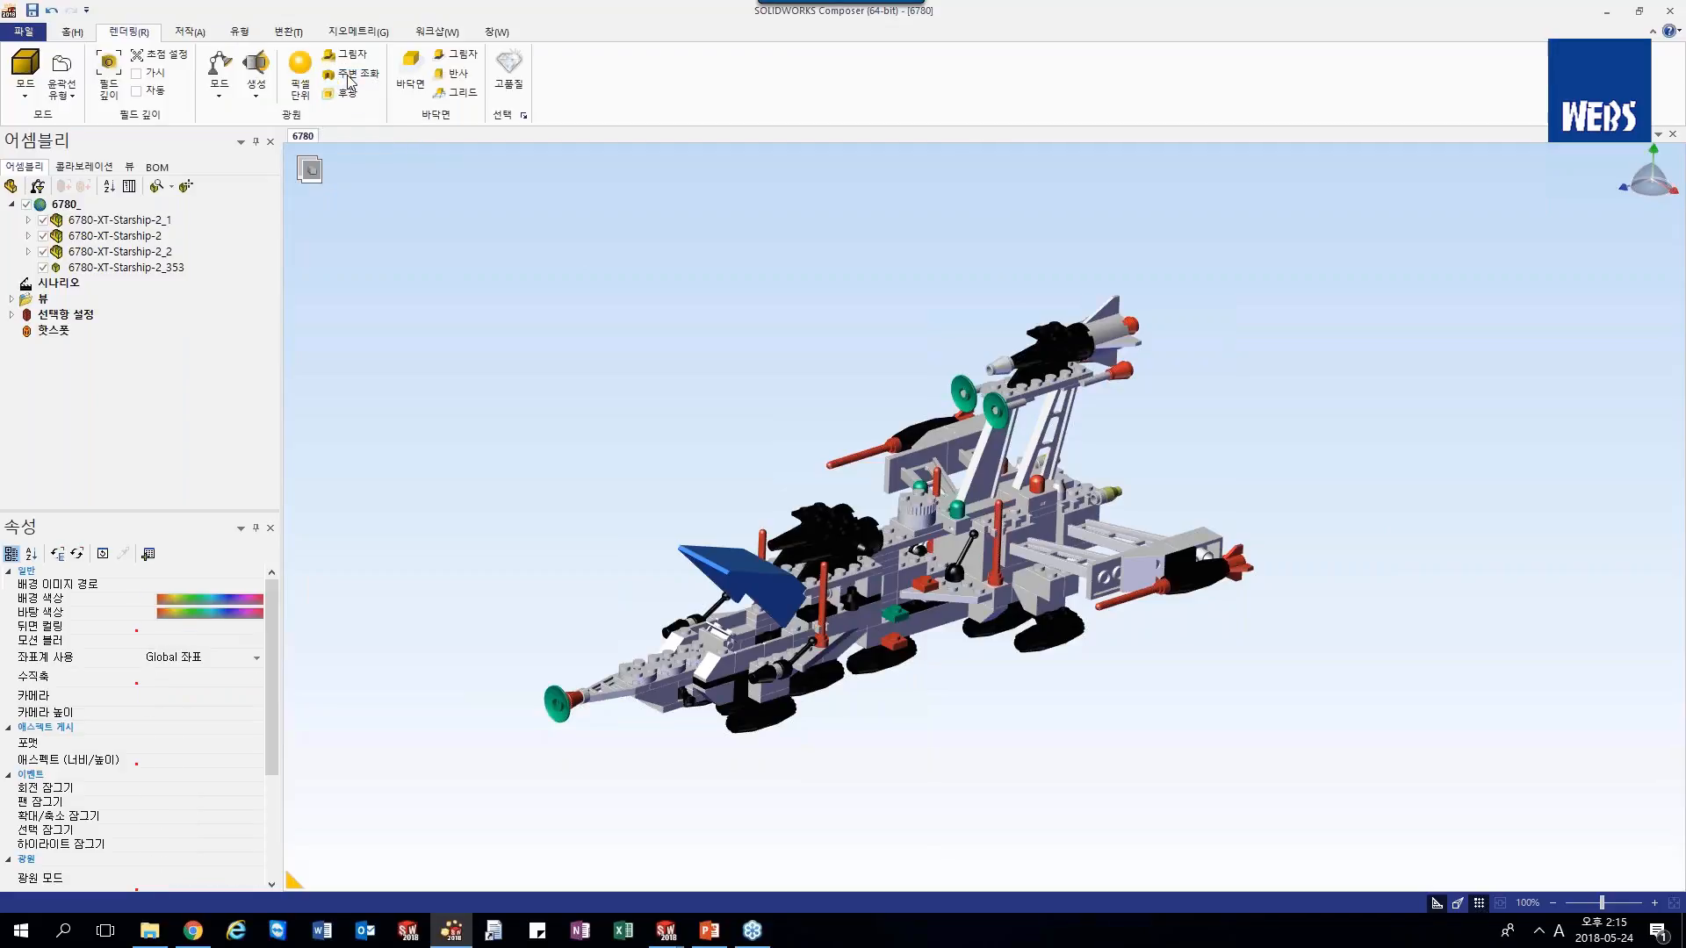
middle_click_drag(702, 279, 708, 291)
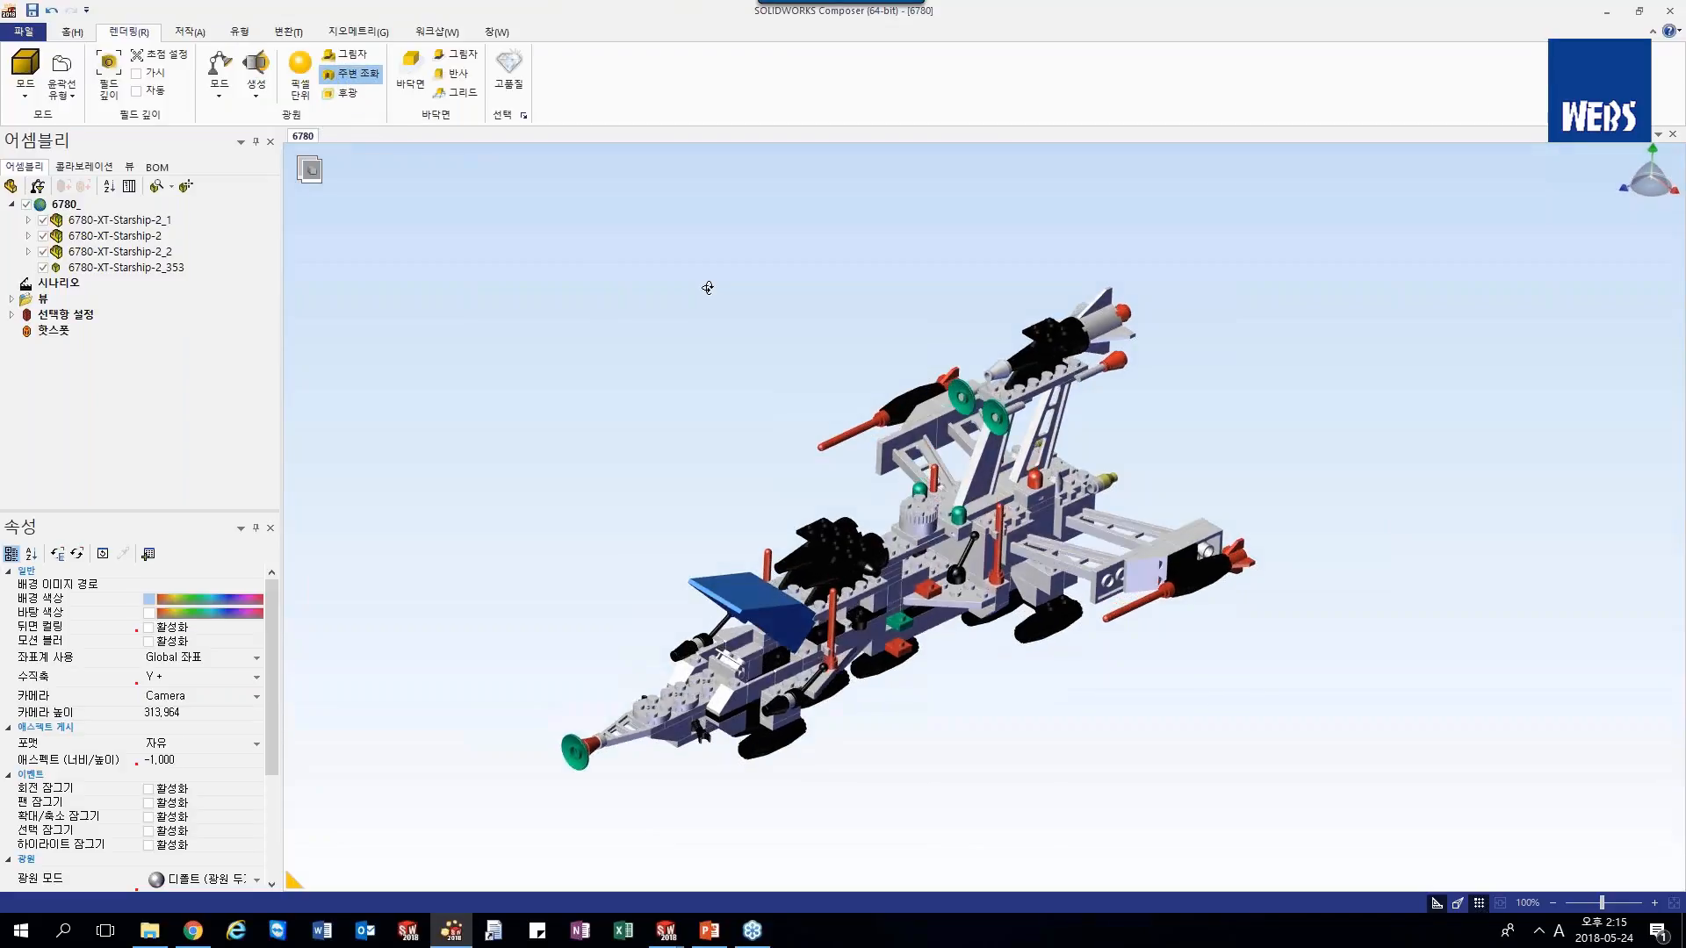
left_click(367, 75)
- Try the ground display with shadow and reflection beneath the starship, and turn the ground effects off again
left_click(416, 79)
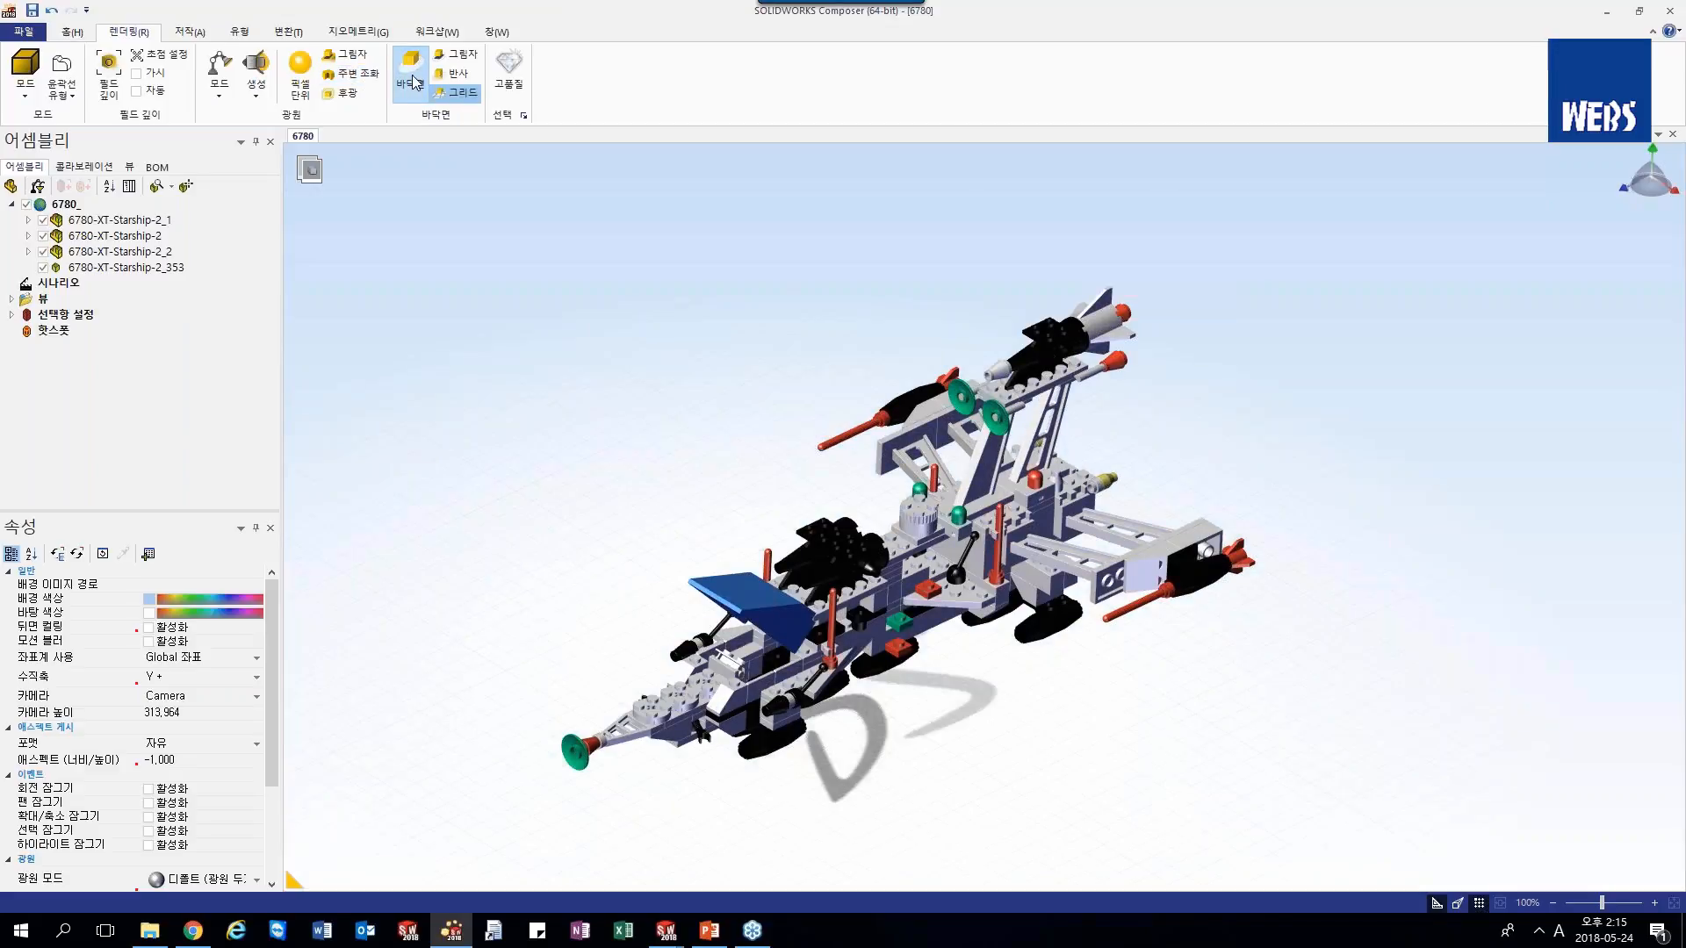
left_click(454, 55)
left_click(455, 73)
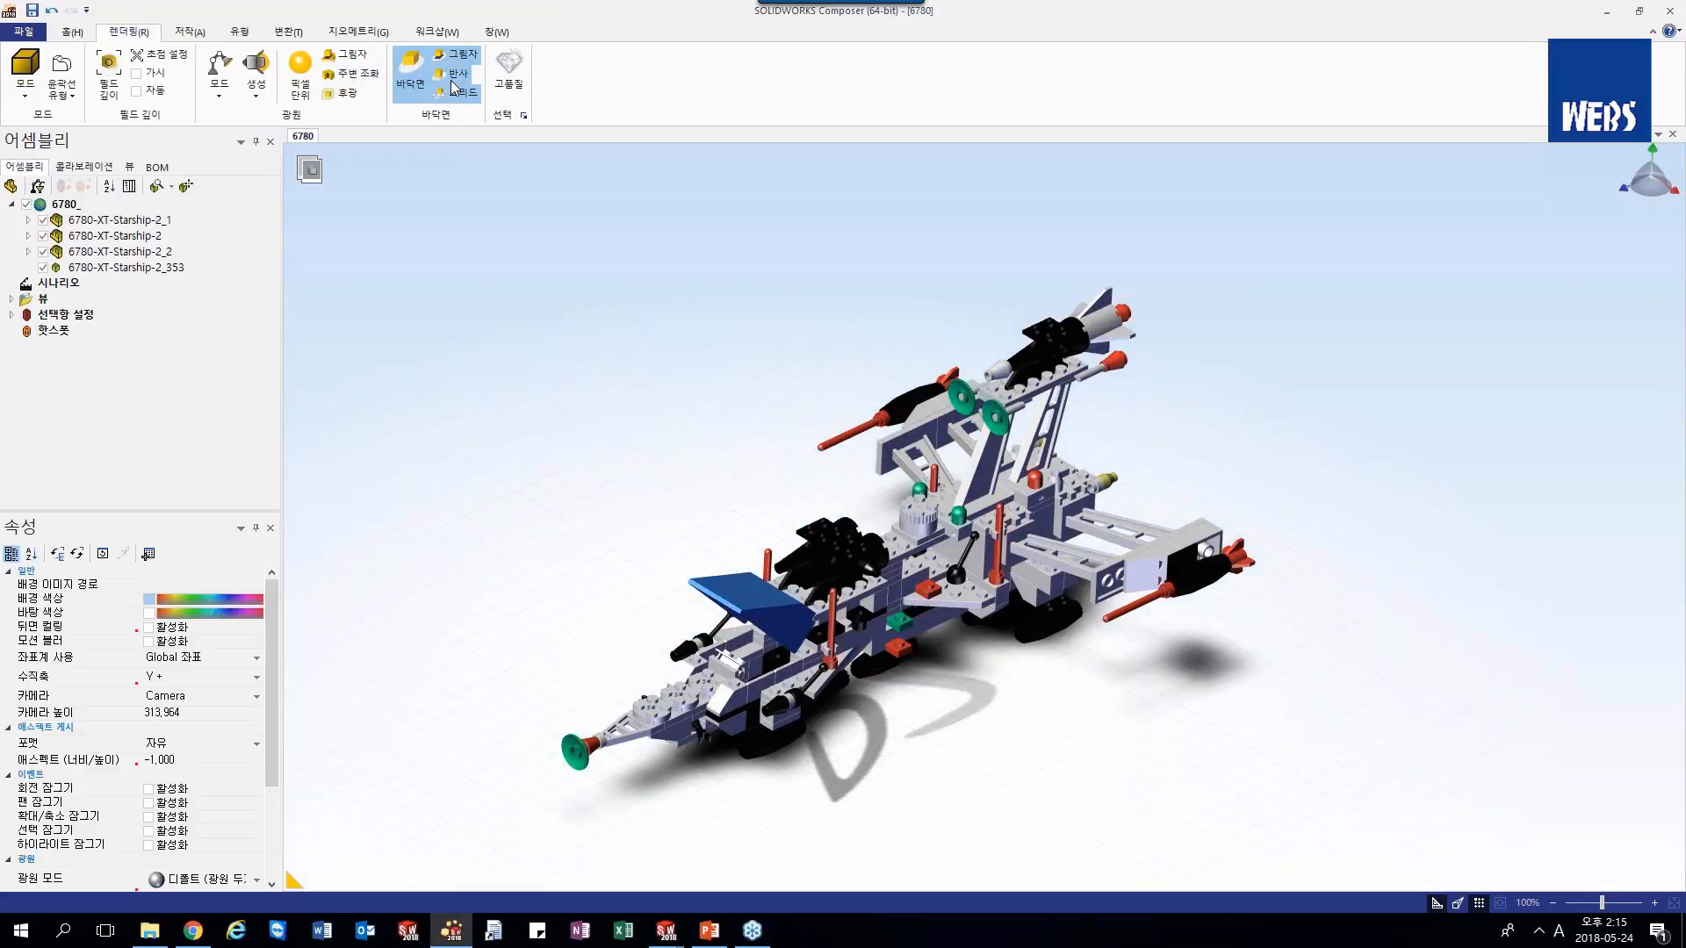
scroll(625, 406, "down", 3)
scroll(651, 486, "up", 2)
scroll(651, 486, "up", 2)
mouse_move(652, 486)
right_mouse_down()
mouse_move(630, 444)
mouse_move(634, 485)
right_mouse_up()
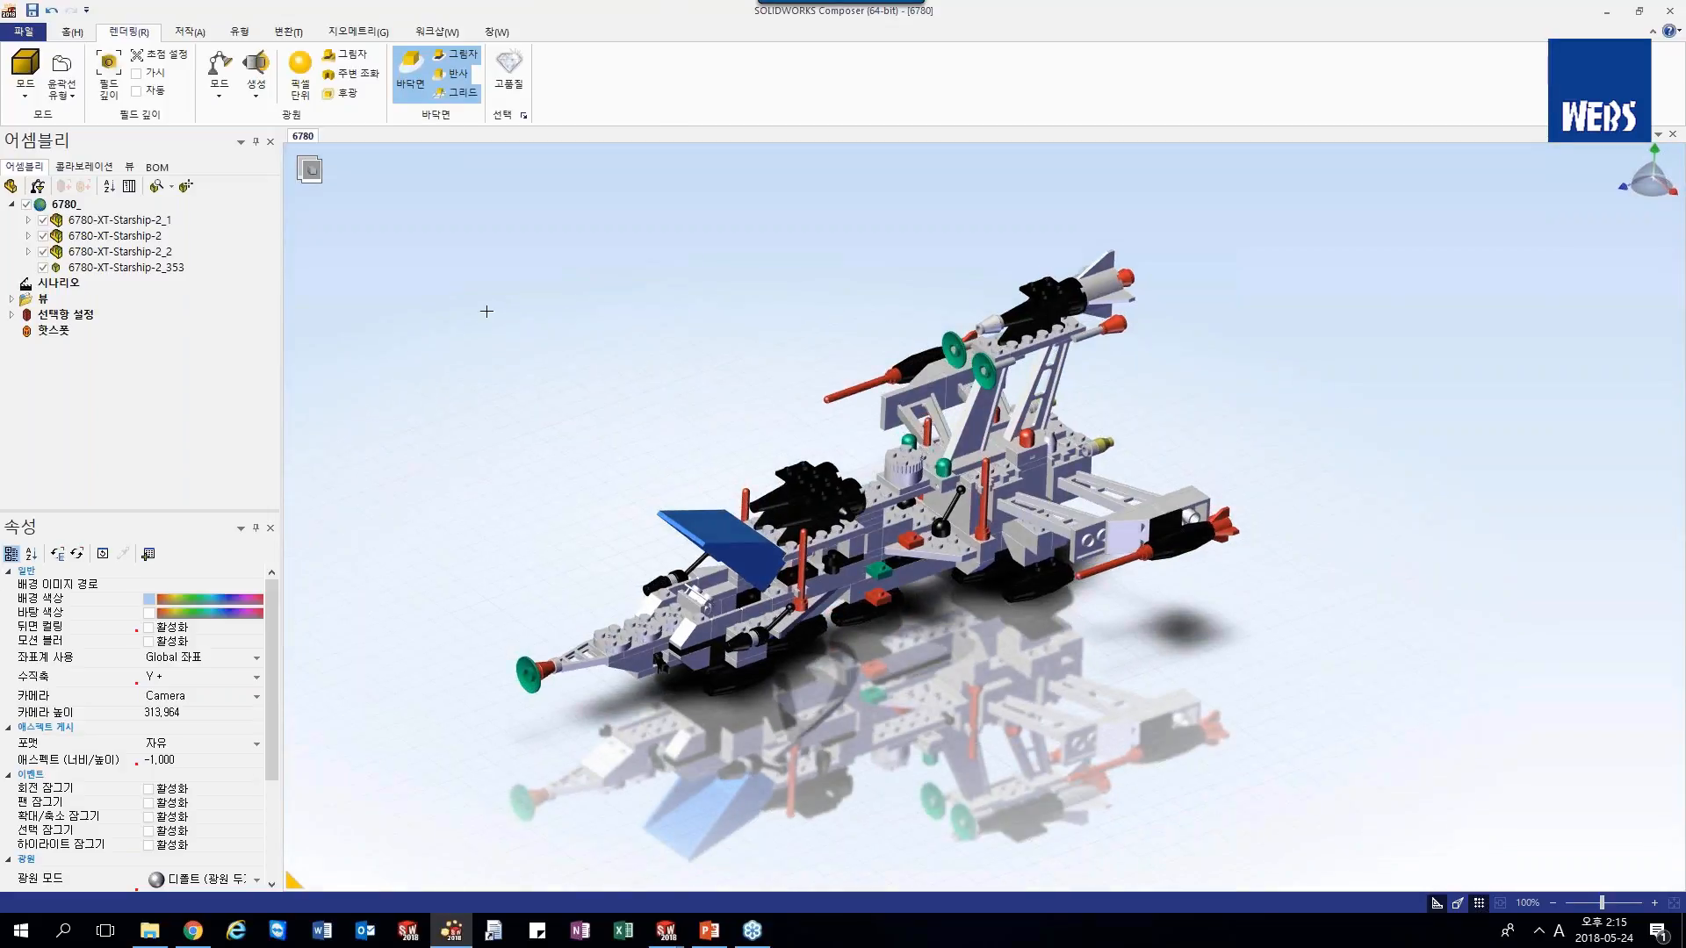
left_click(477, 89)
left_click(459, 79)
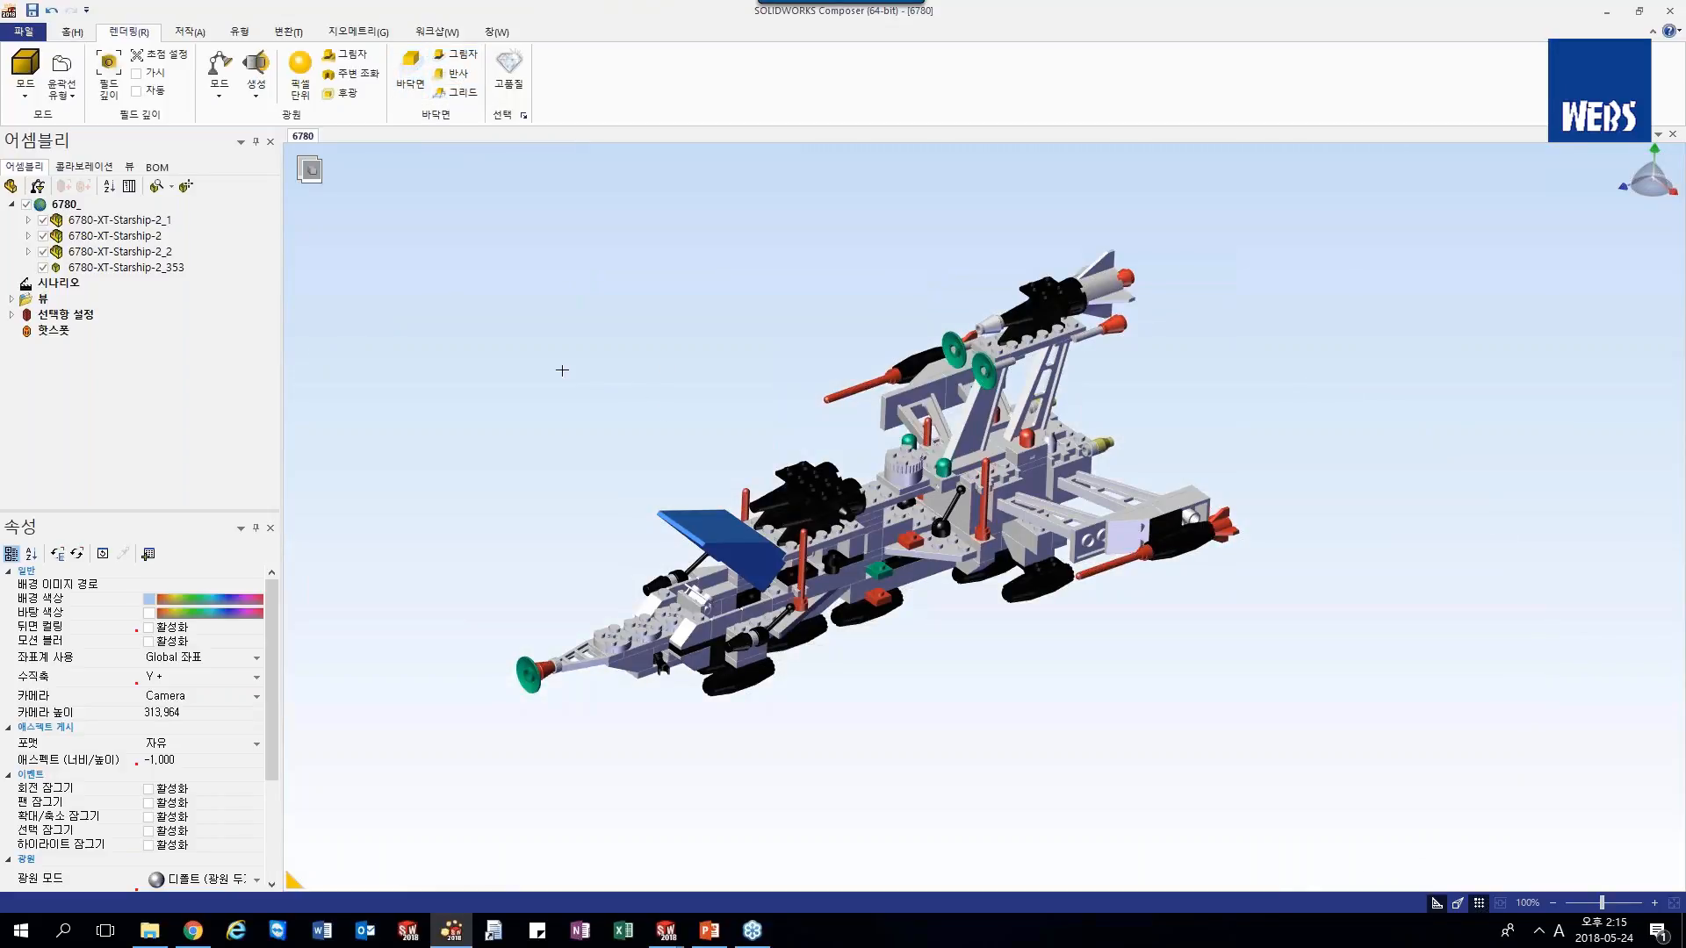
- Review the available authoring, style, transform and geometry commands
left_click(191, 32)
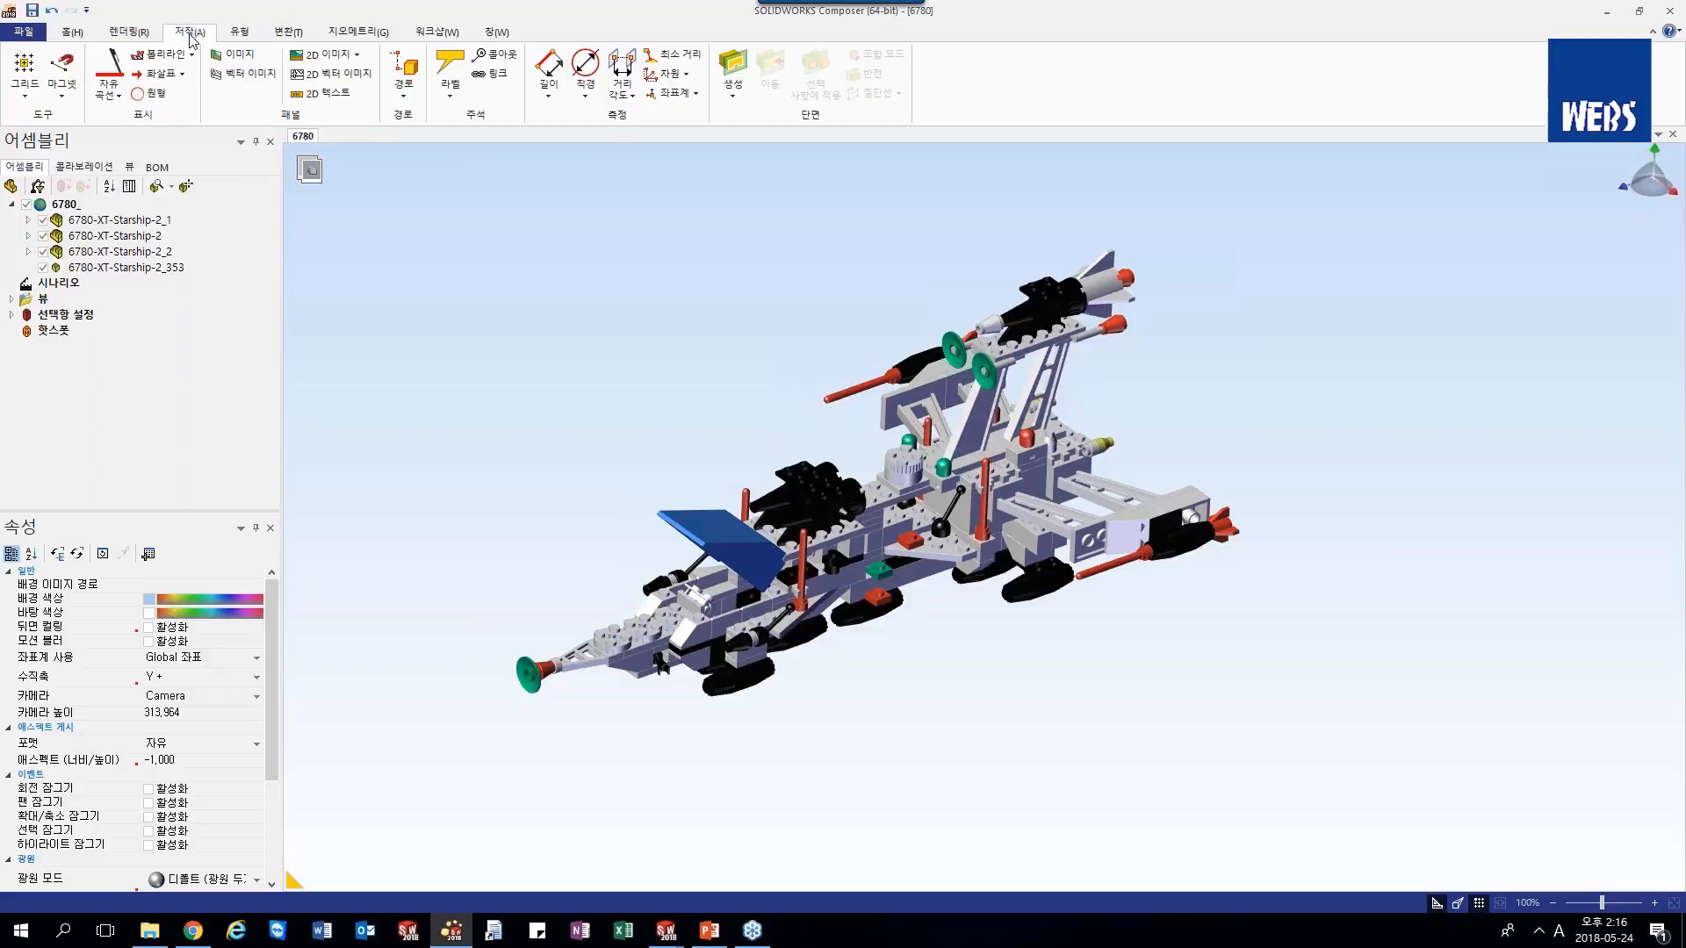
left_click(239, 36)
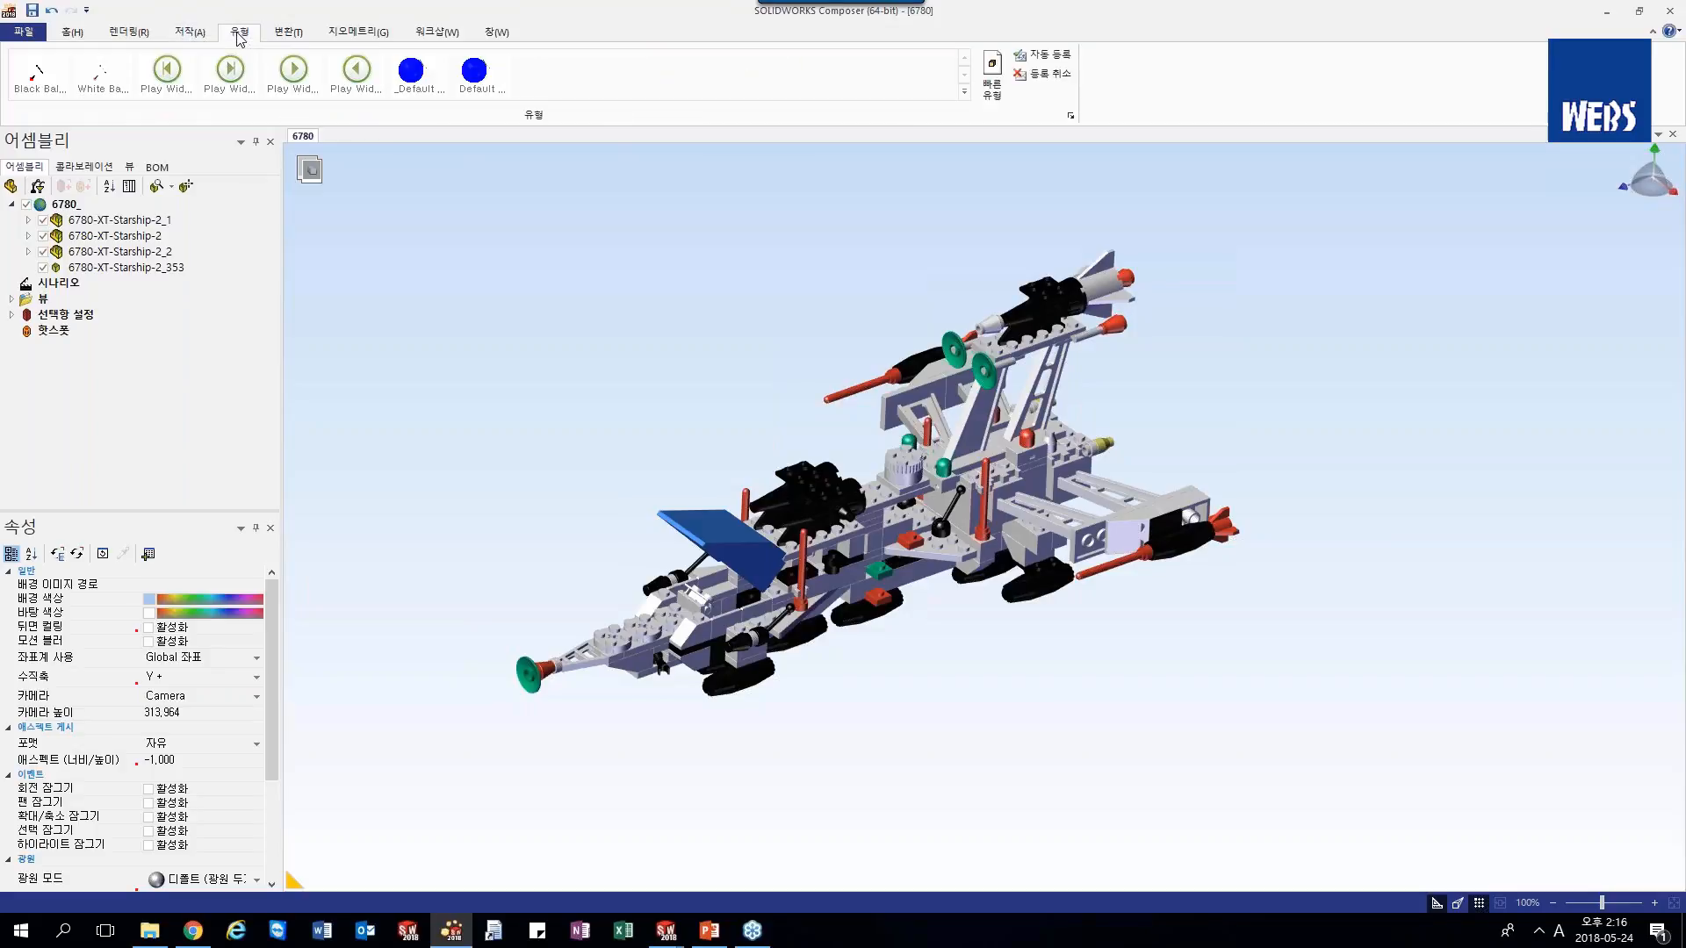
left_click(207, 33)
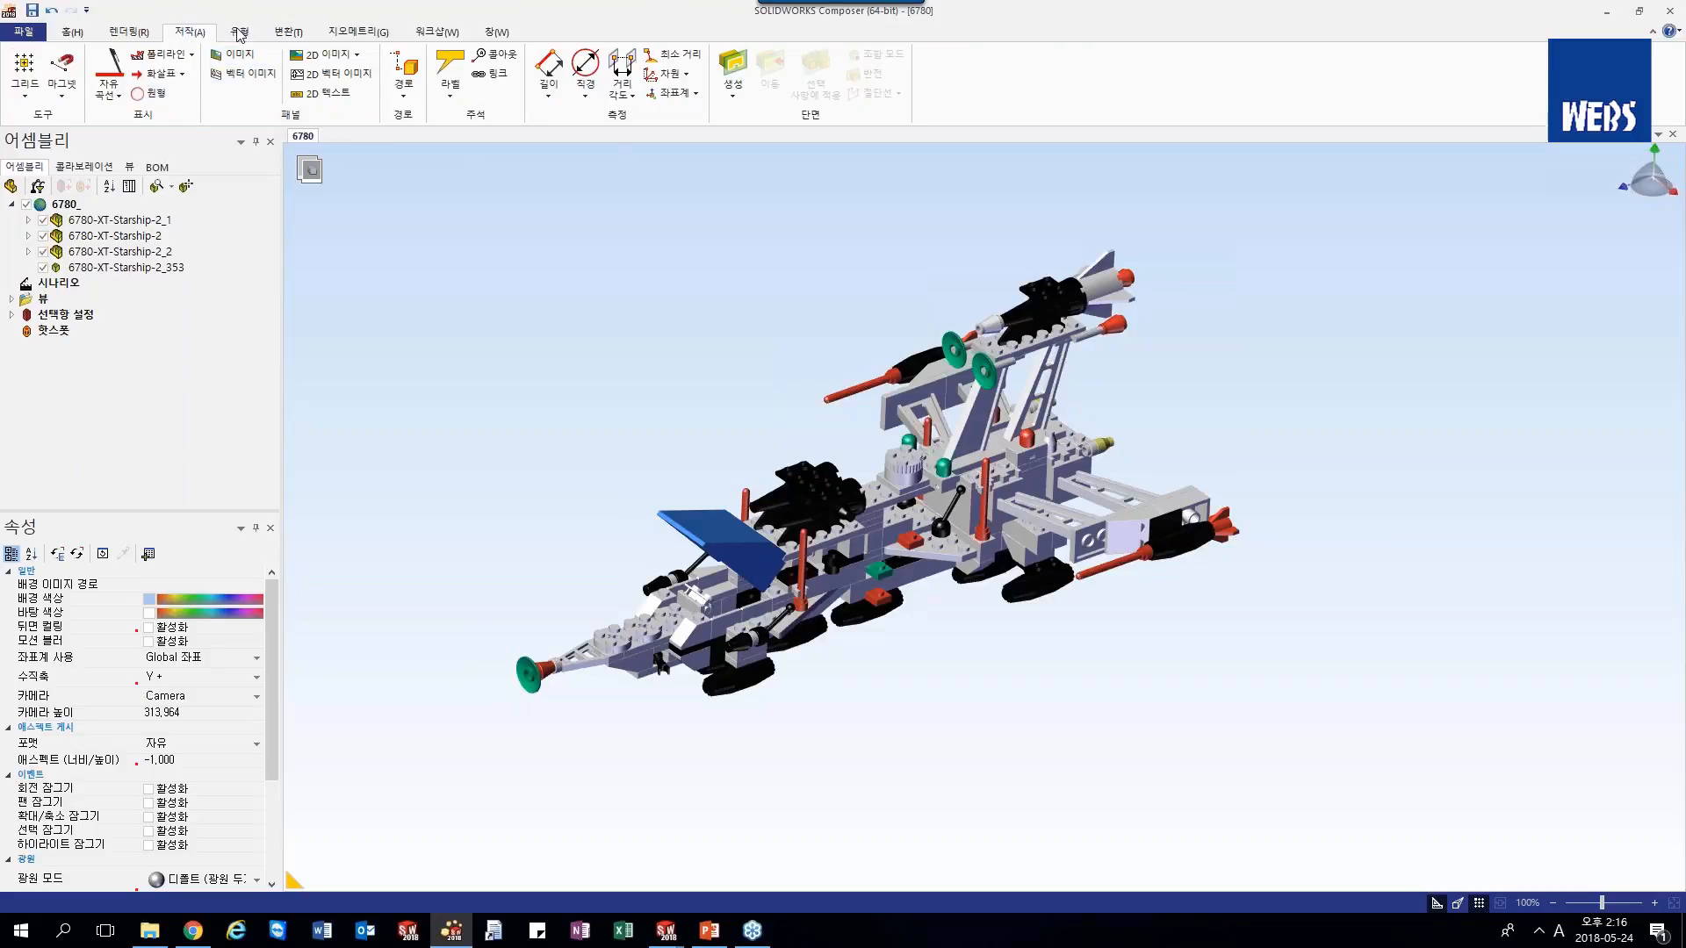
left_click(240, 33)
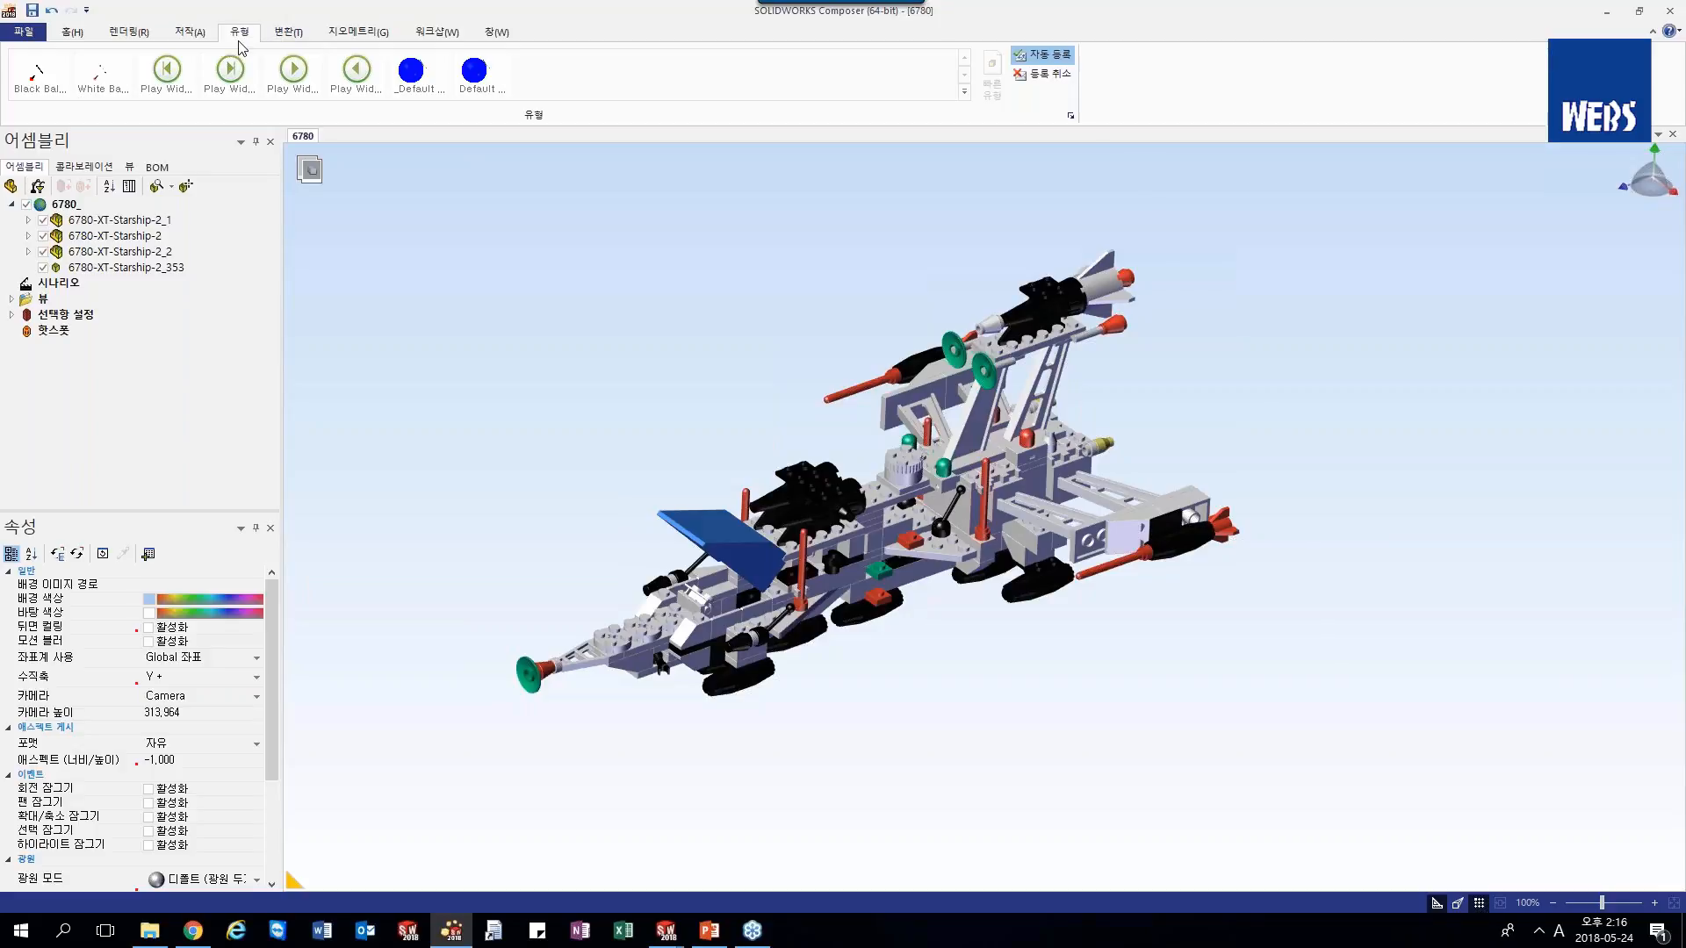
left_click(295, 37)
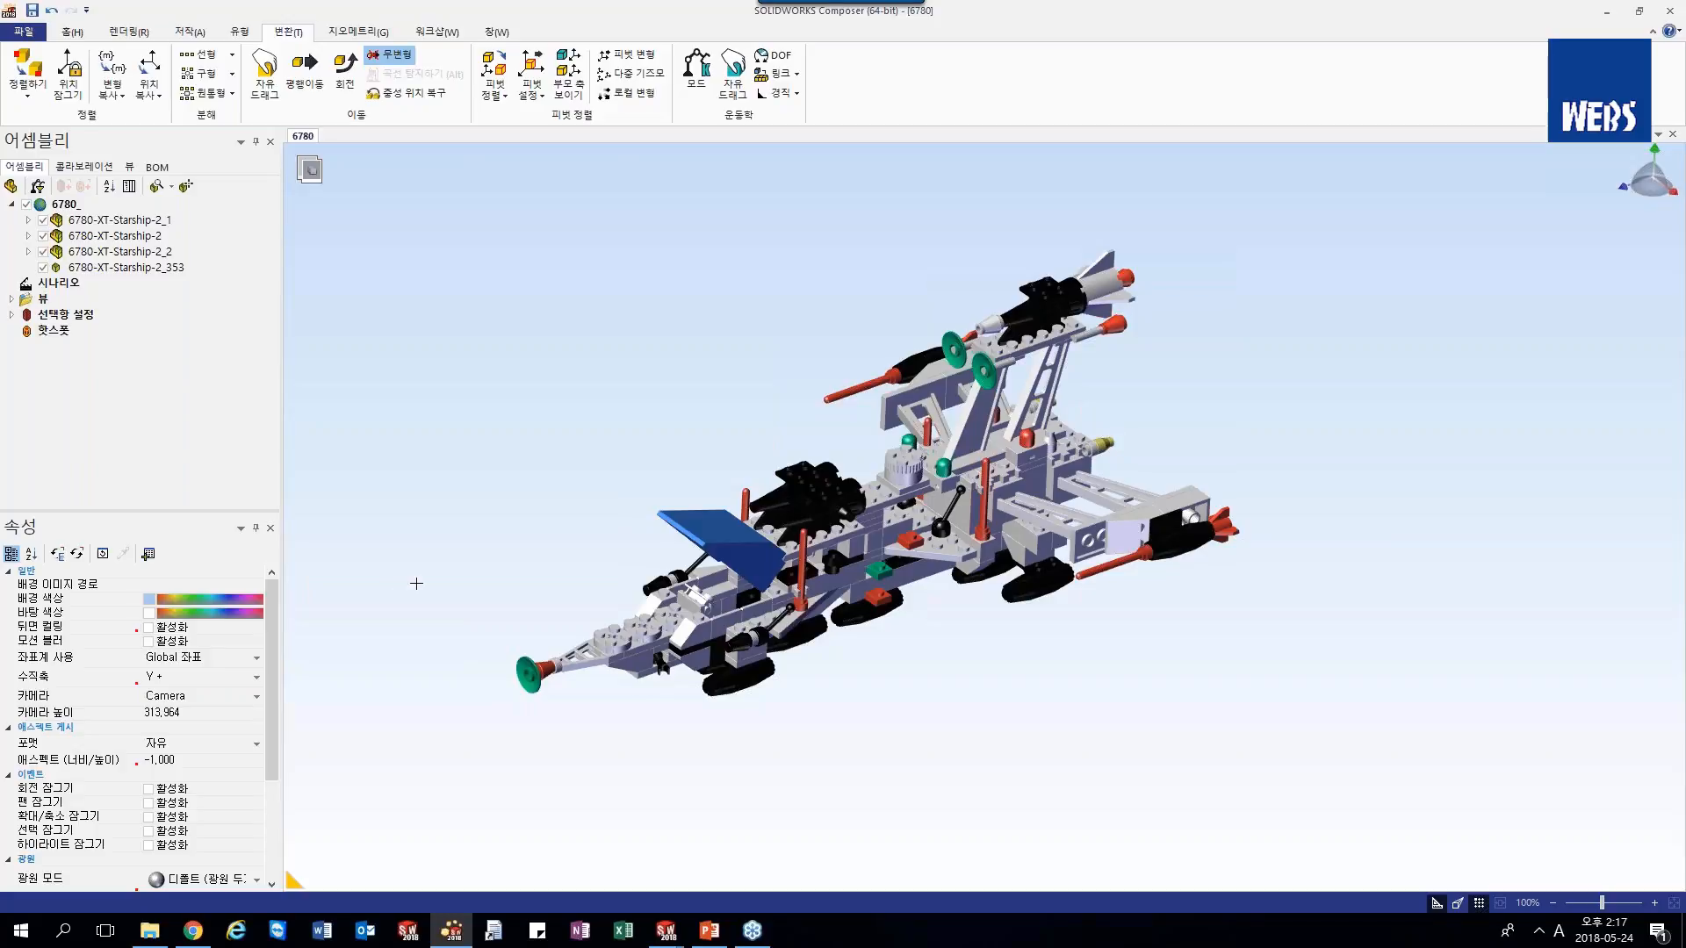
left_click(359, 35)
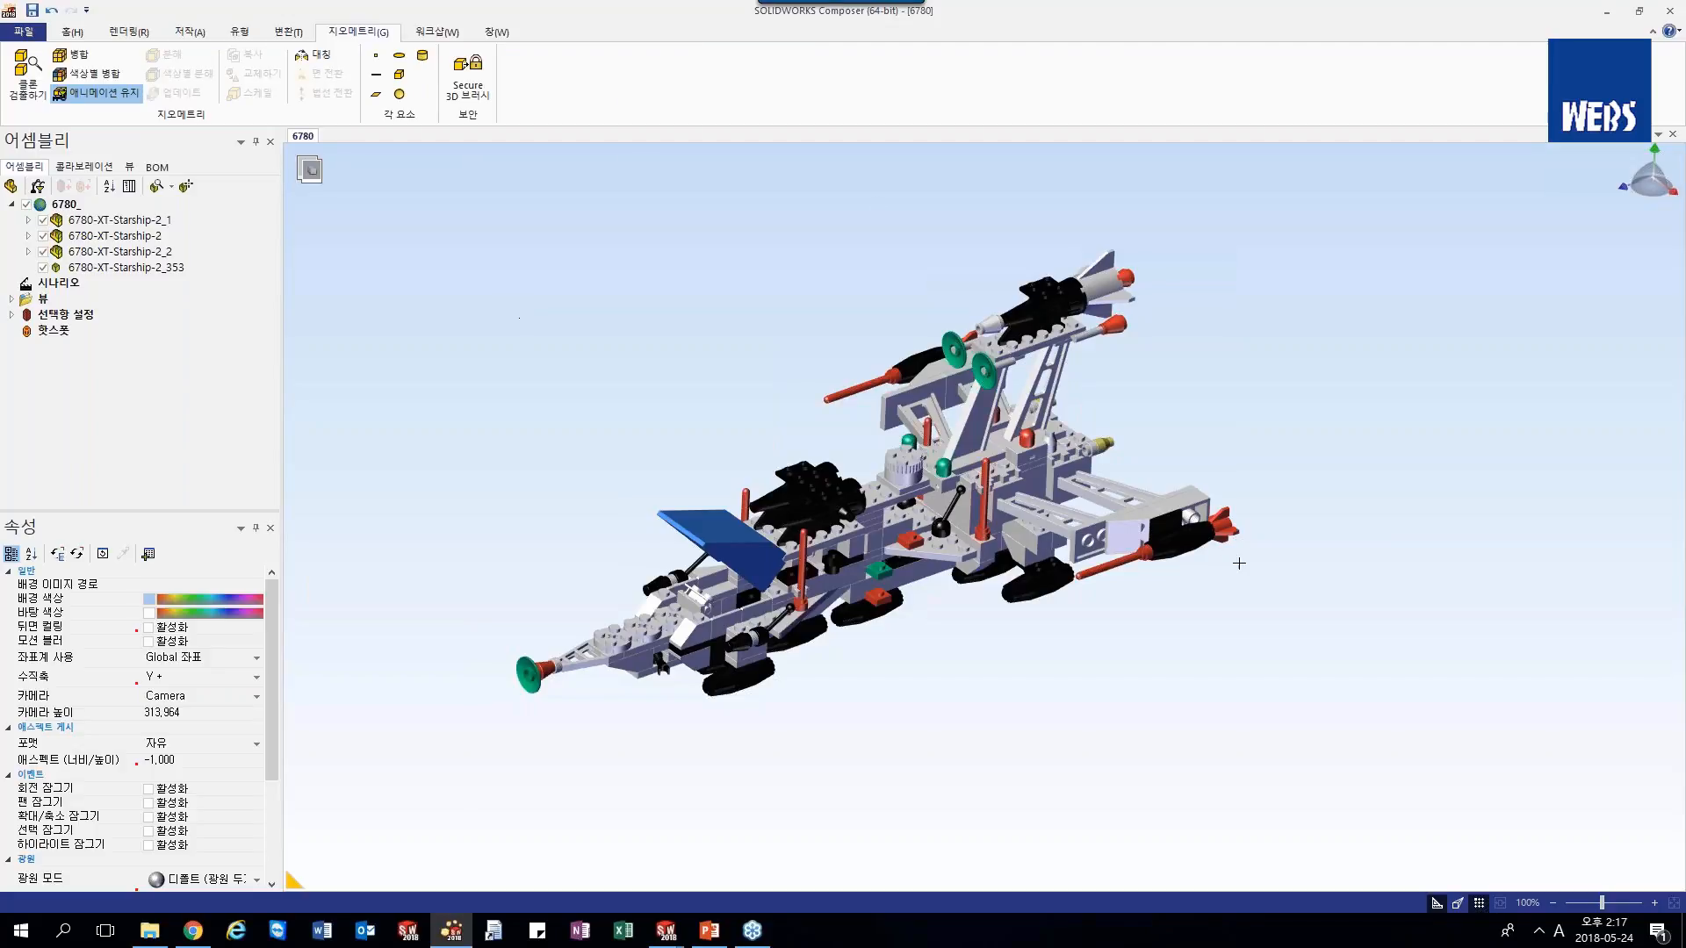
- Review the available workshop commands and browse the starship's list of saved views
left_click(447, 34)
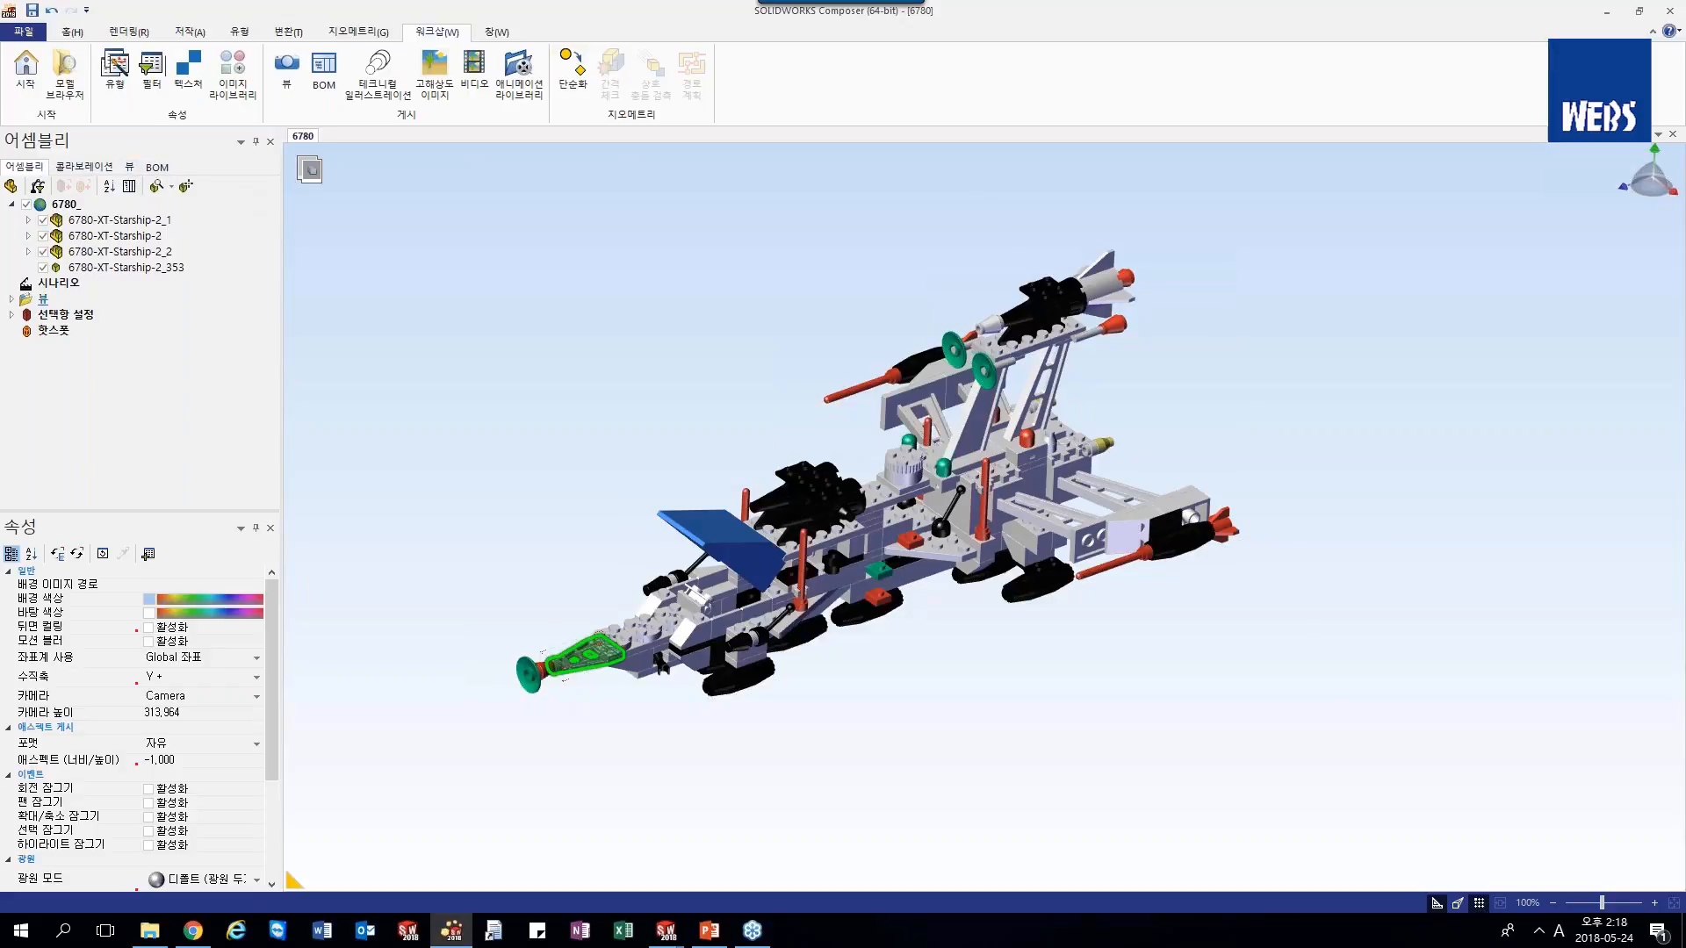
left_click(129, 168)
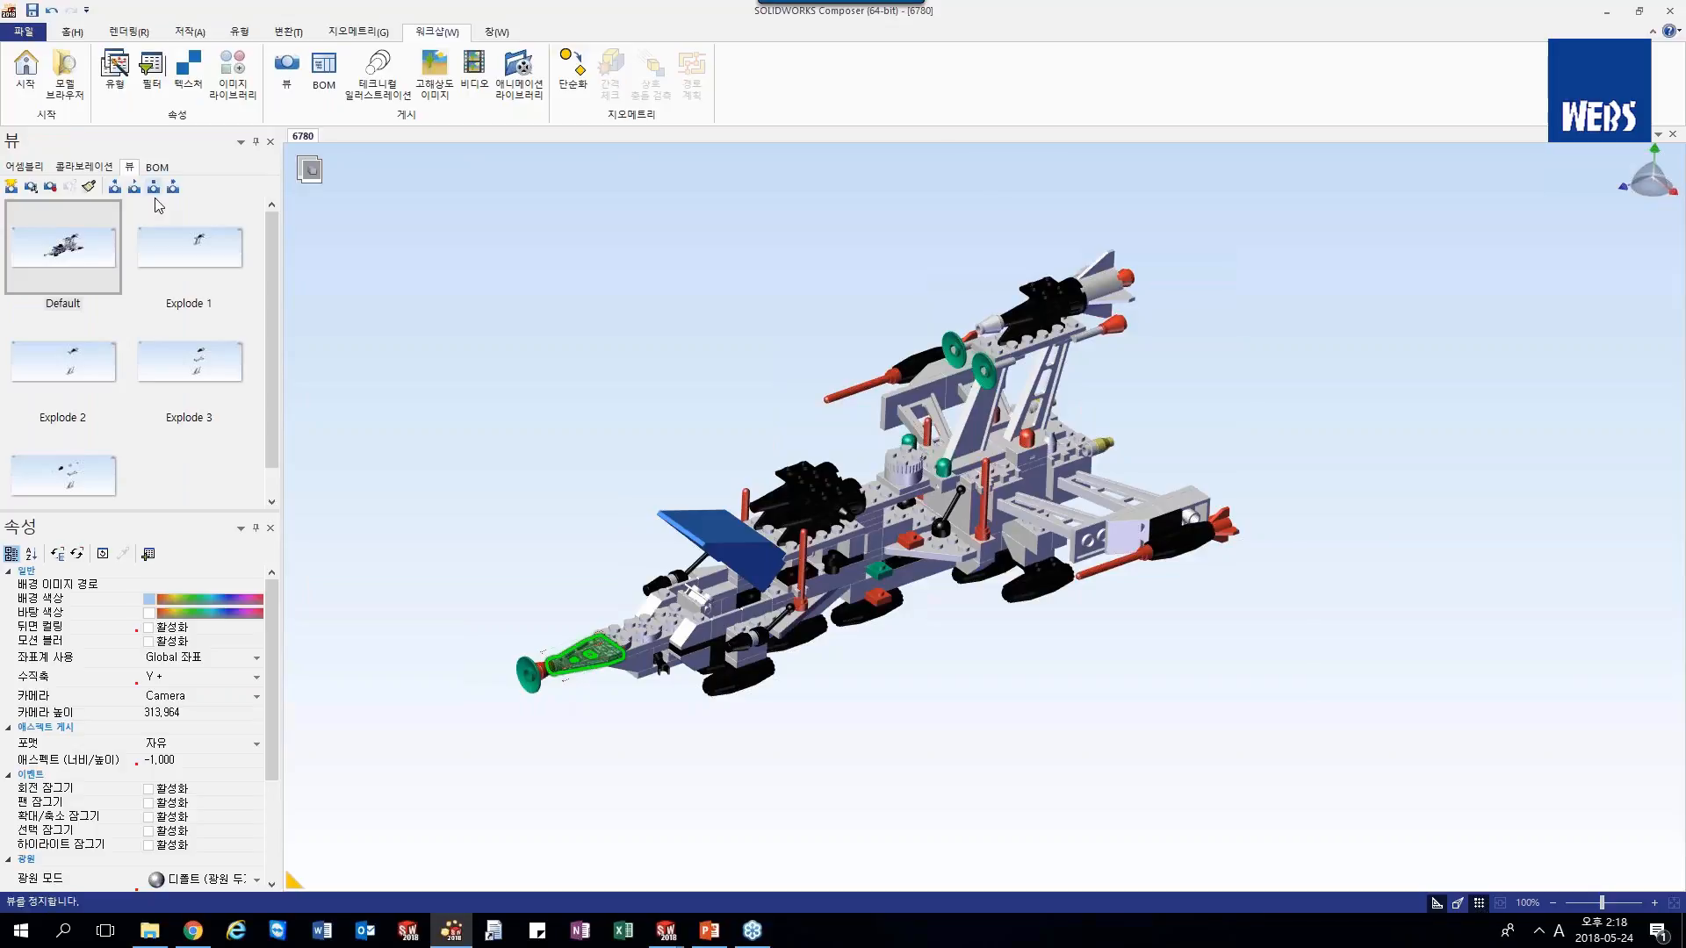
mouse_move(269, 261)
left_mouse_down()
mouse_move(276, 371)
mouse_move(276, 234)
left_mouse_up()
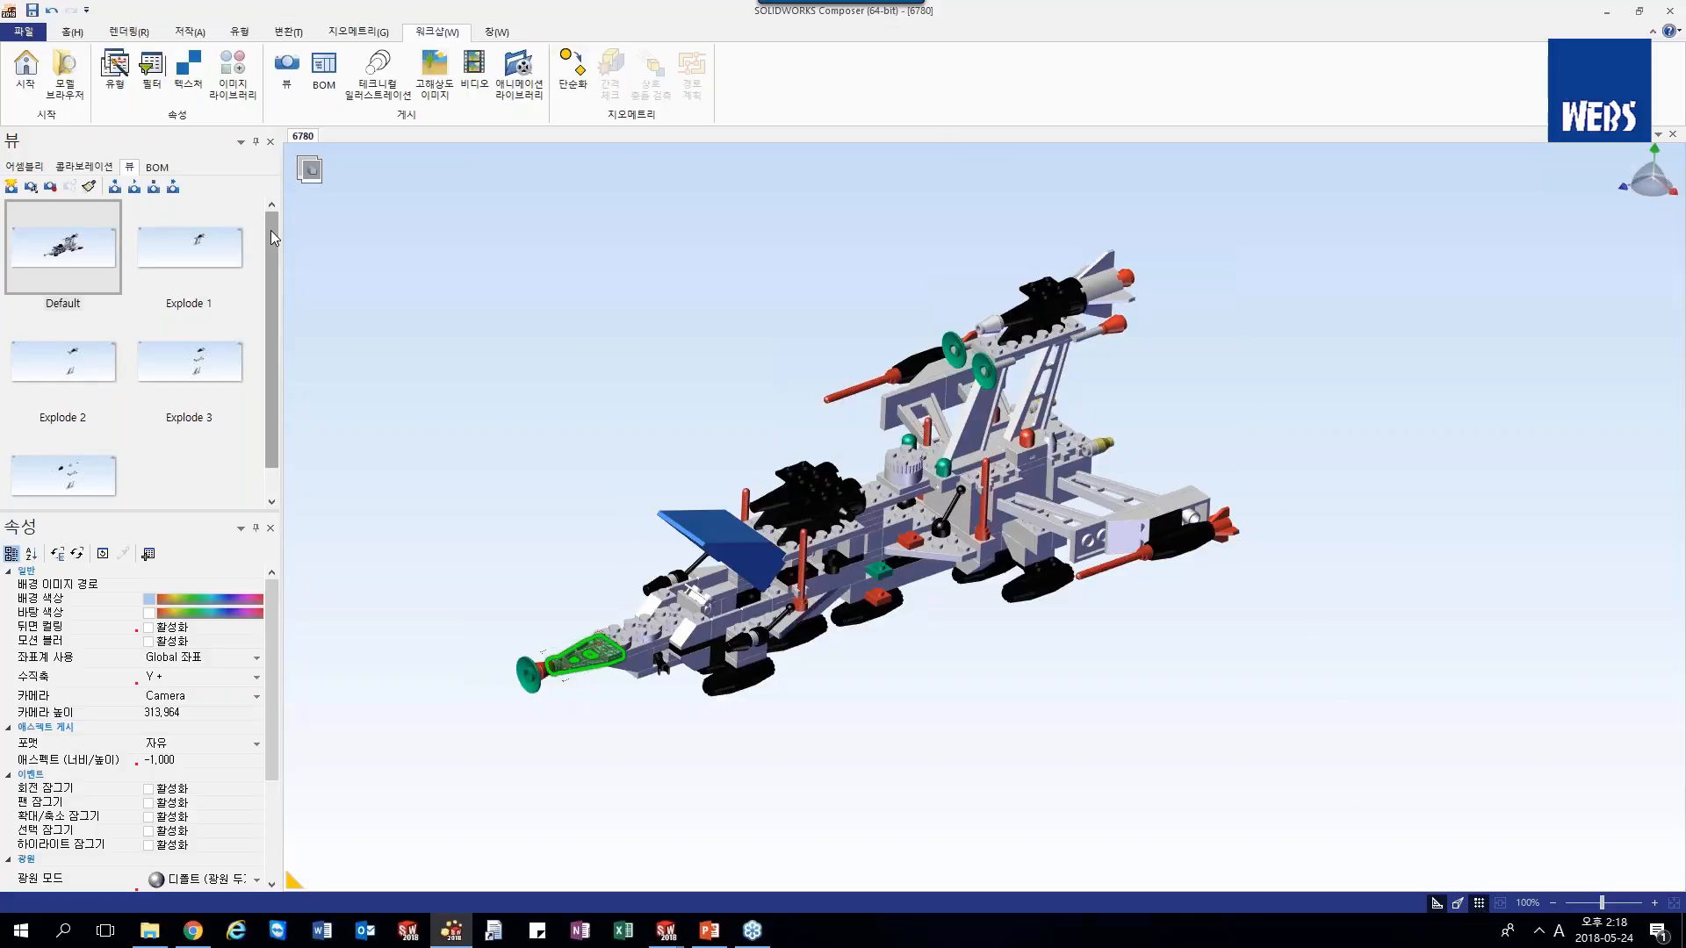
- Show the Default and Explode 1, Explode 2, Explode 3 and fully exploded saved views in turn, and return to the Default view
left_click(98, 253)
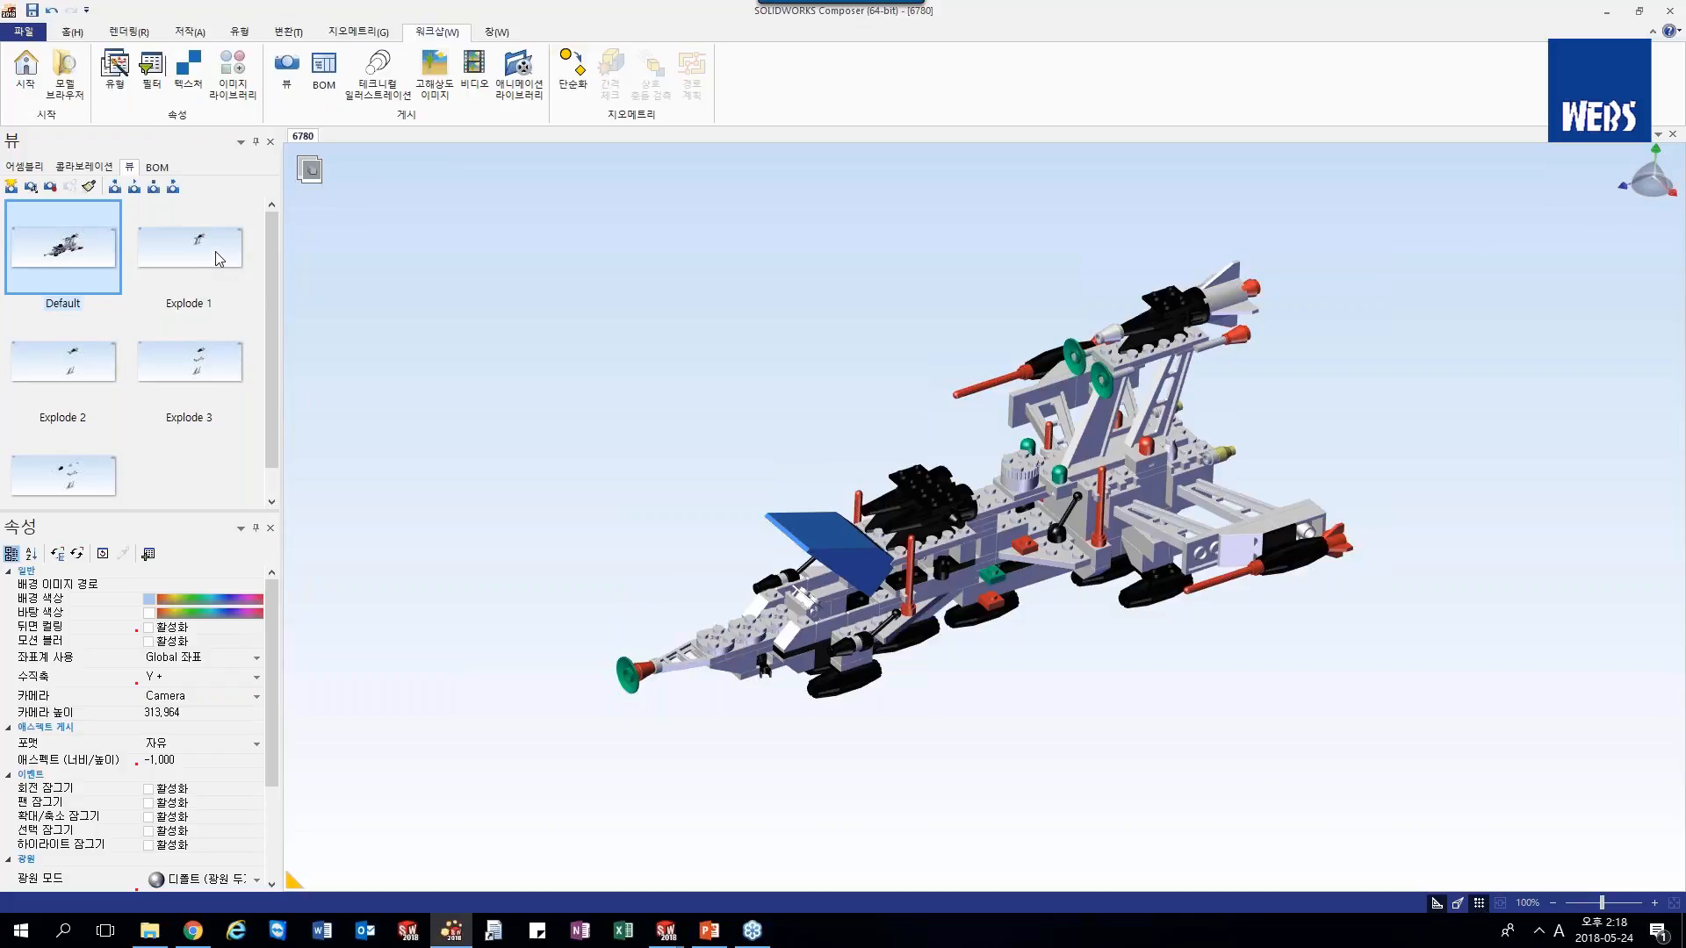
left_click(217, 257)
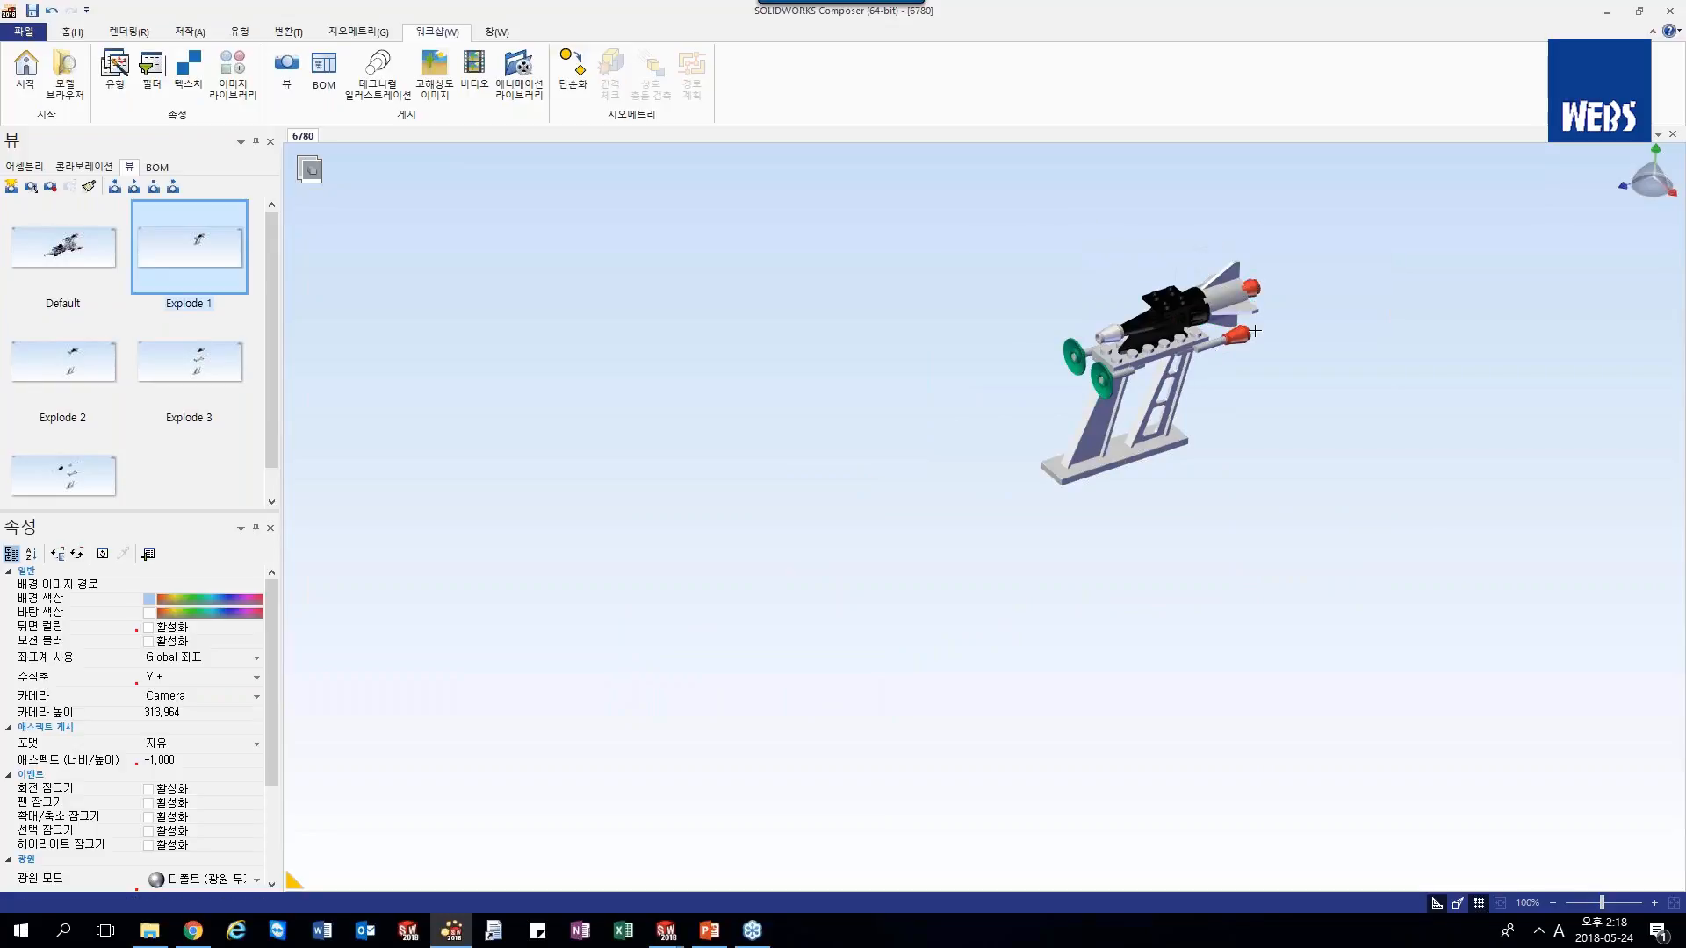
left_click(117, 259)
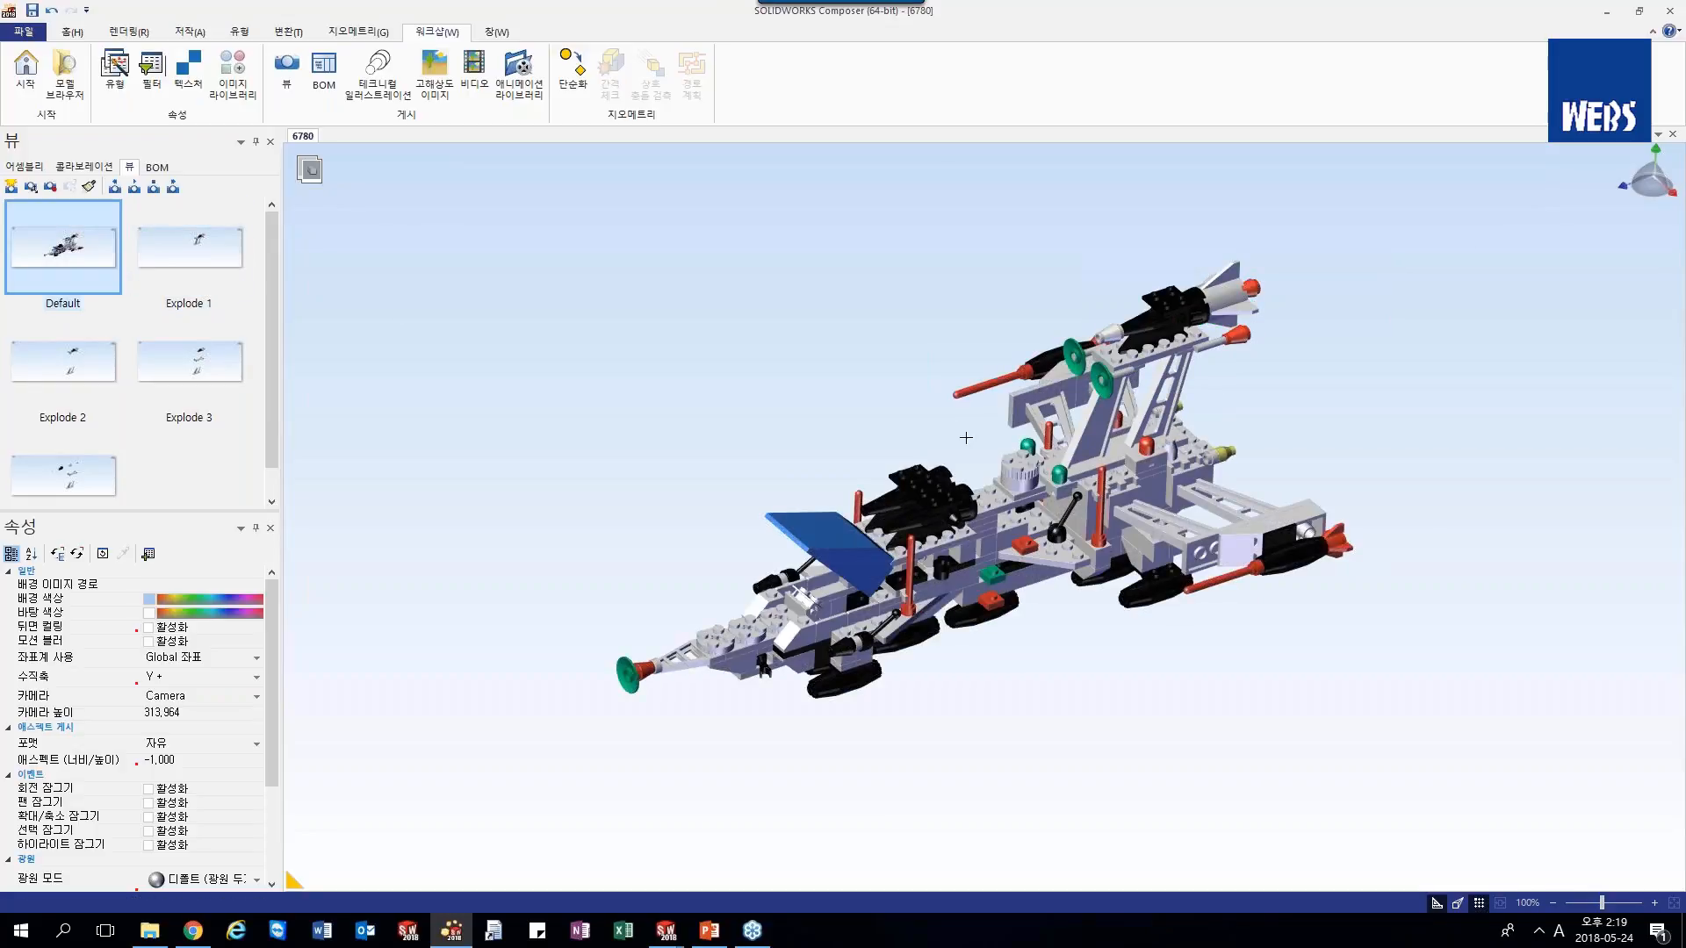
left_click(182, 242)
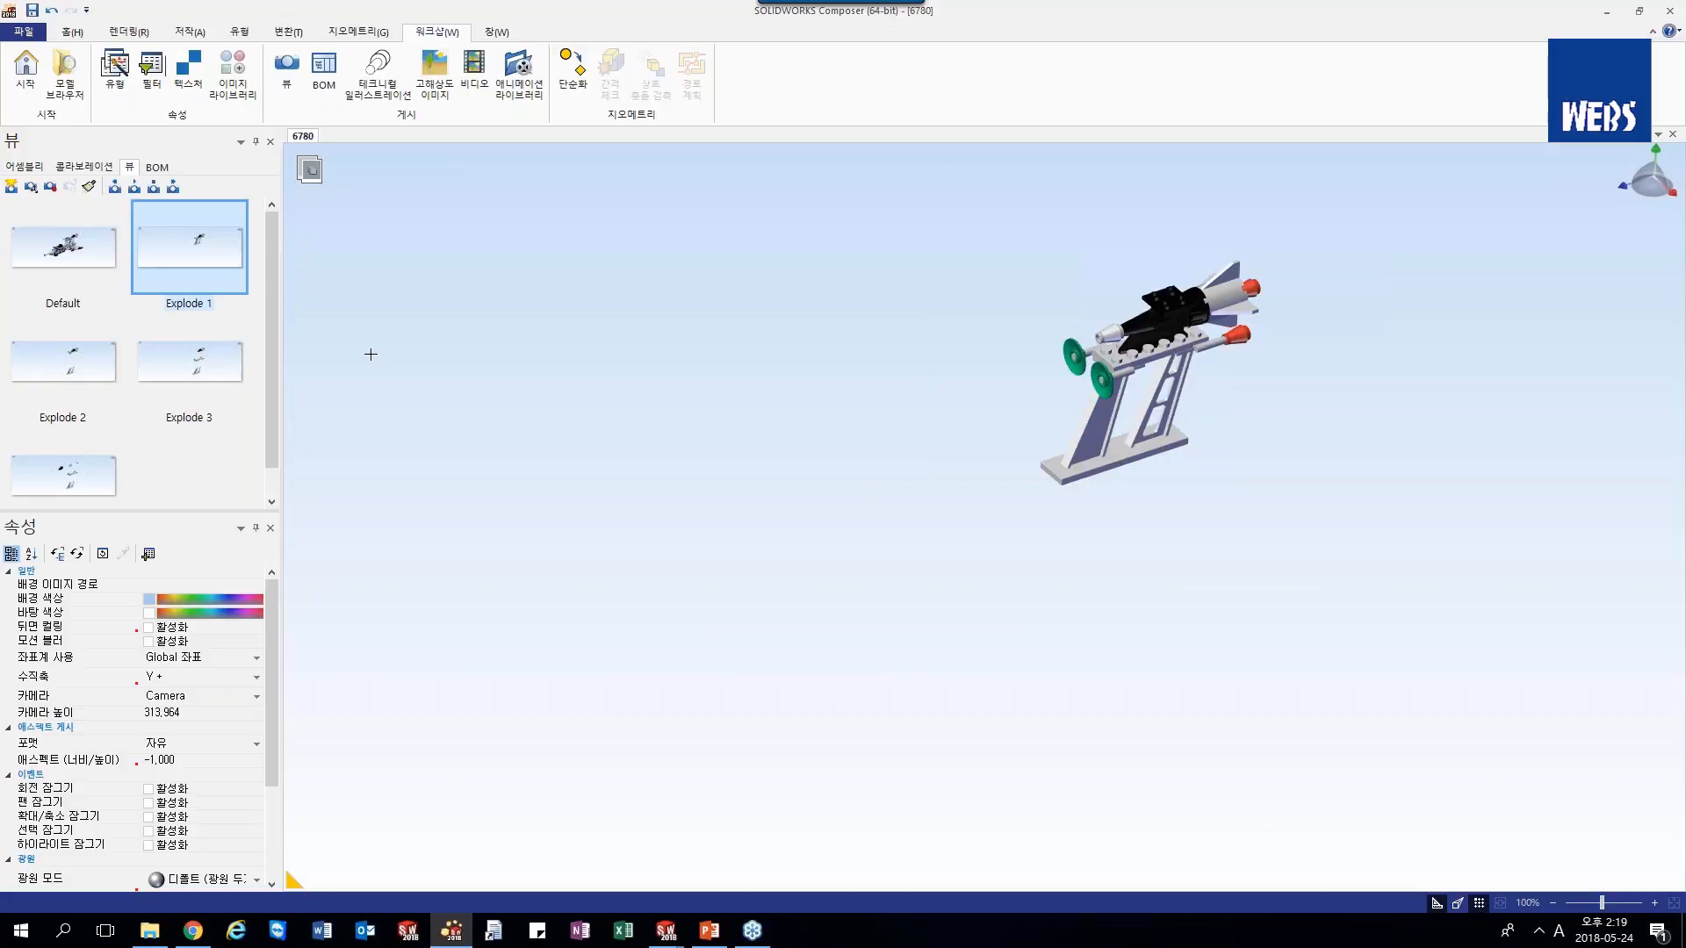
left_click(58, 360)
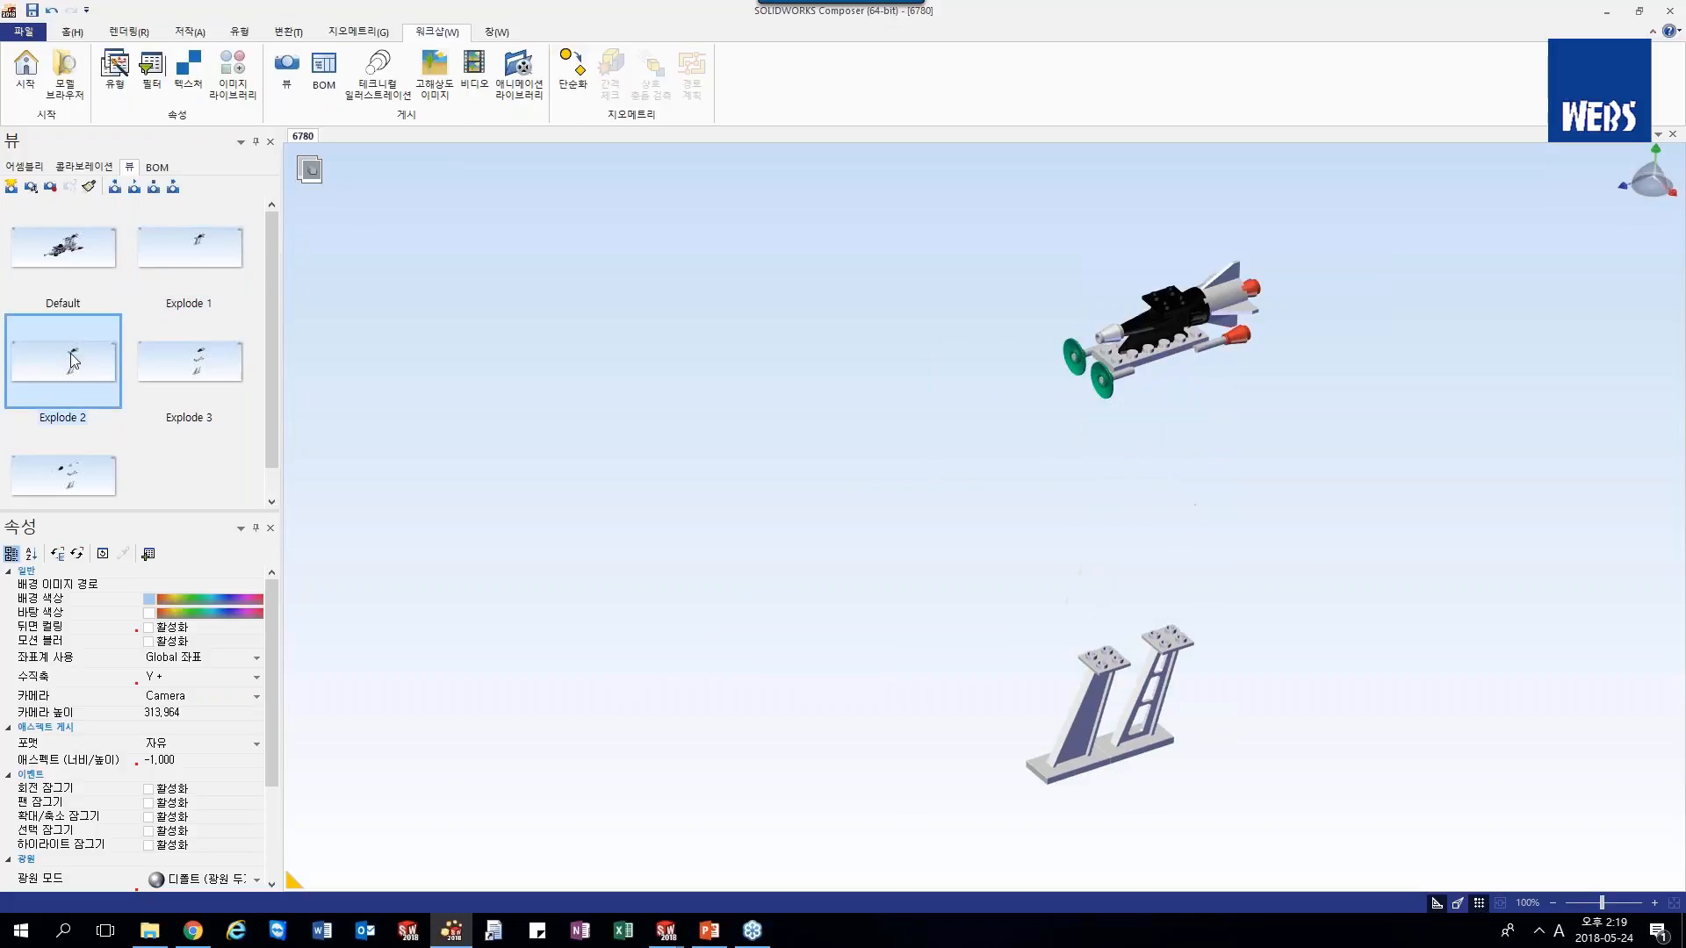
left_click(176, 373)
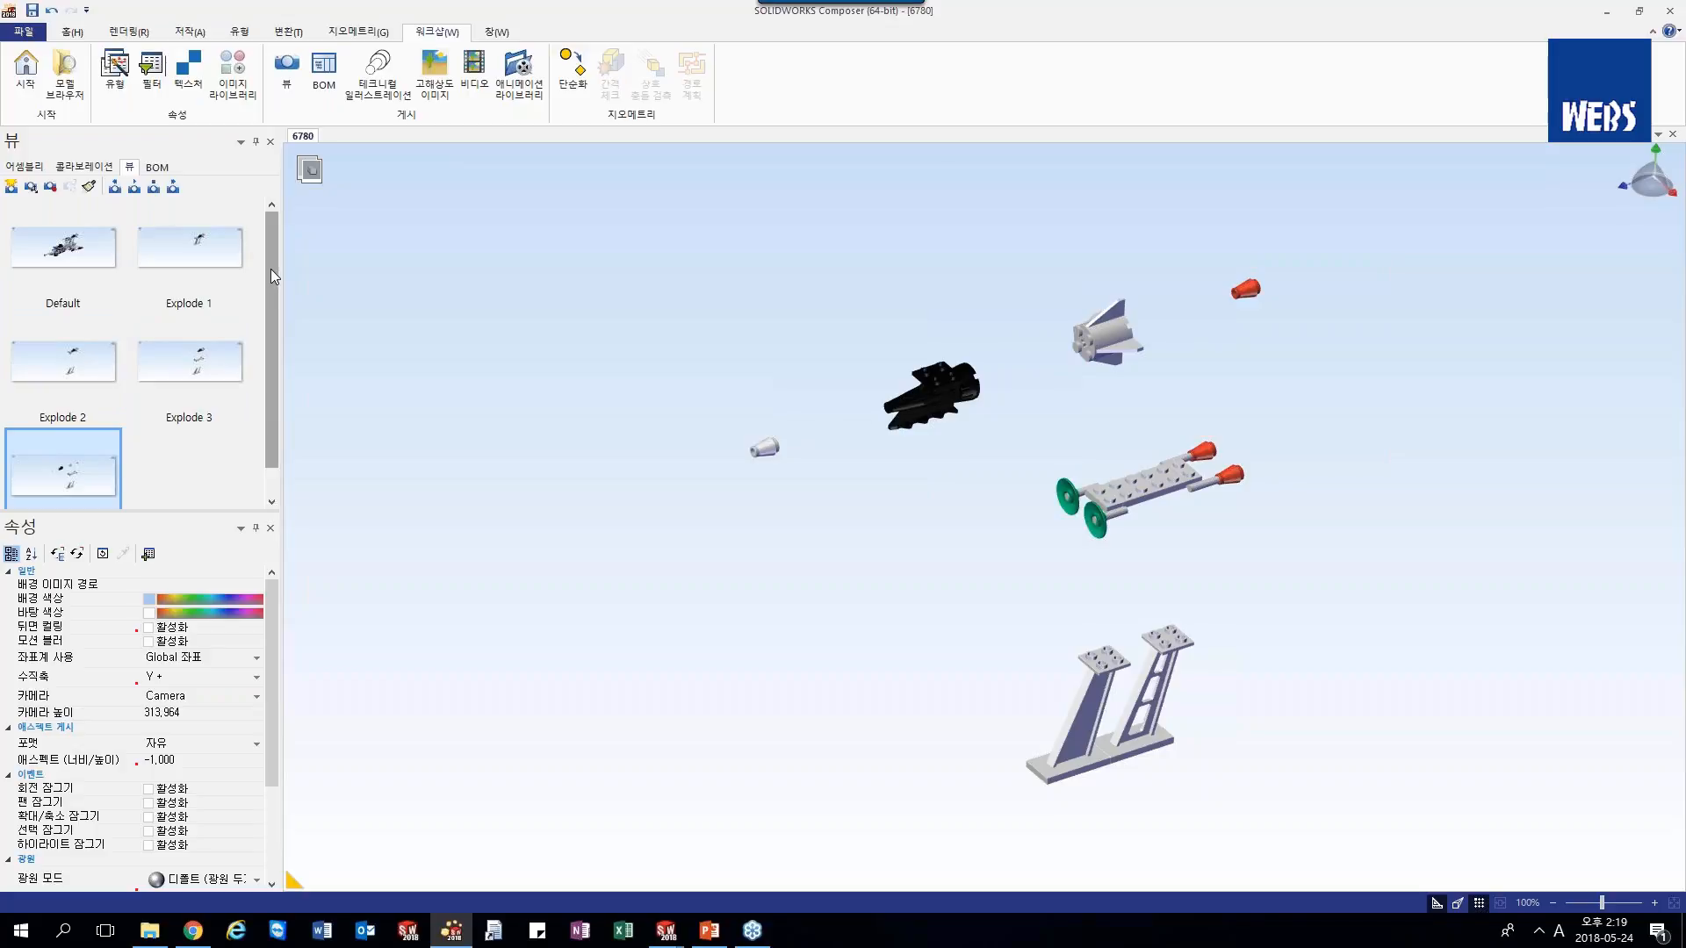
left_click(73, 248)
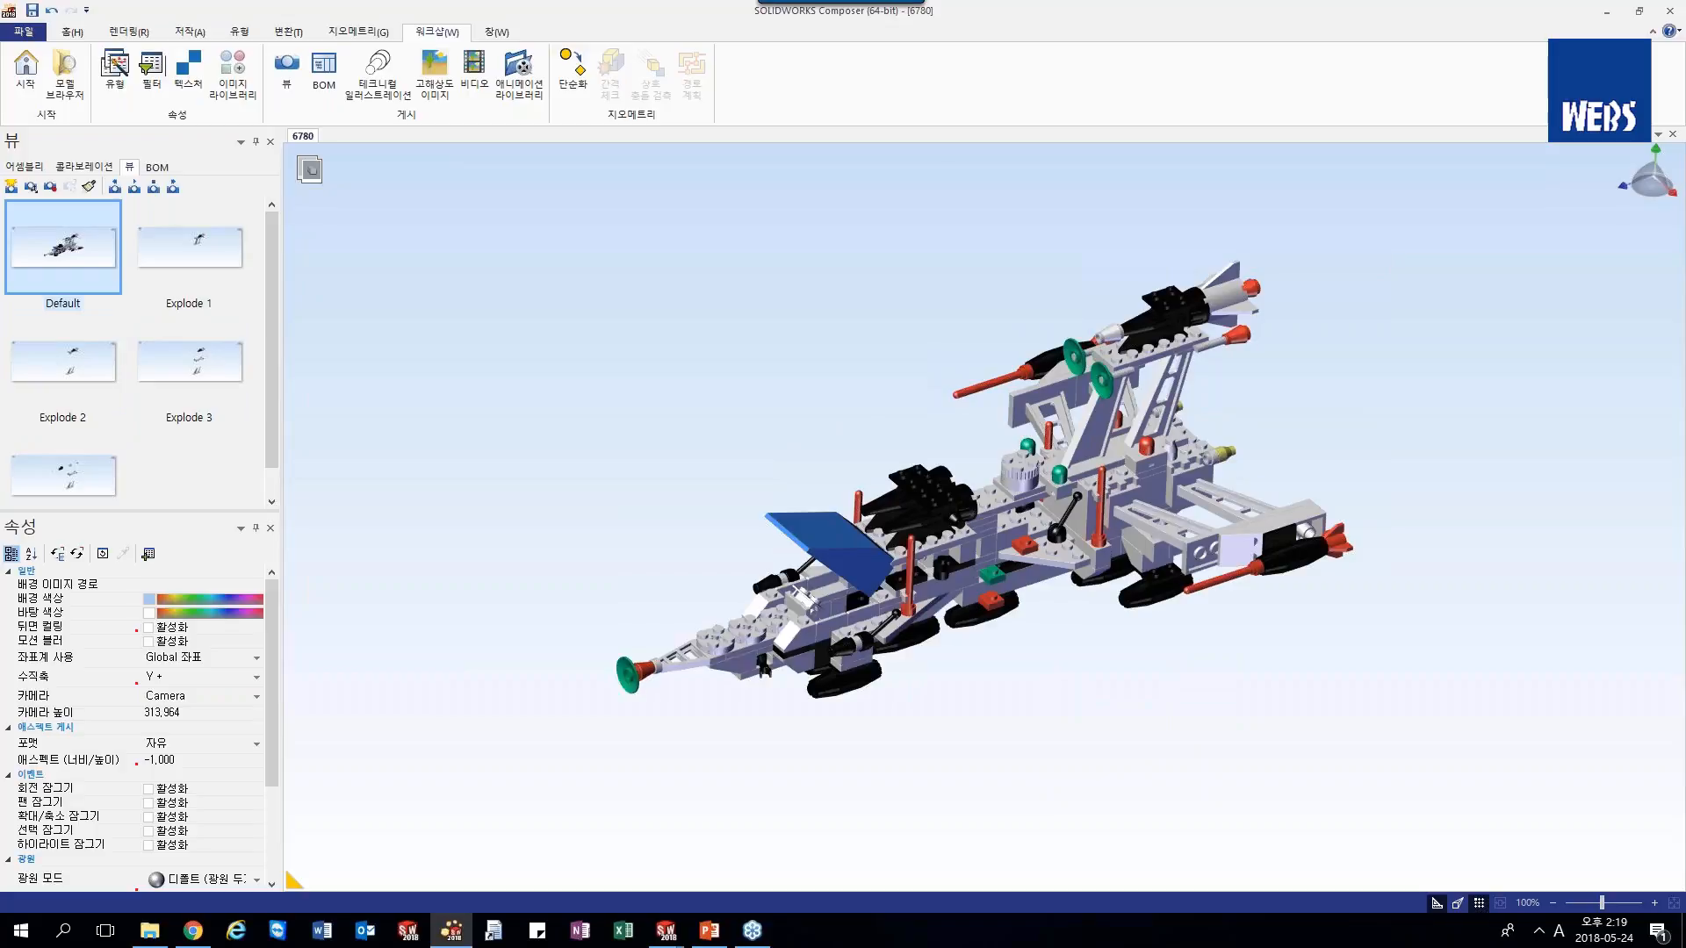
- Select the black body of the missile on the starship's near rear wing, and clear the selection again
scroll(919, 428, "down", 2)
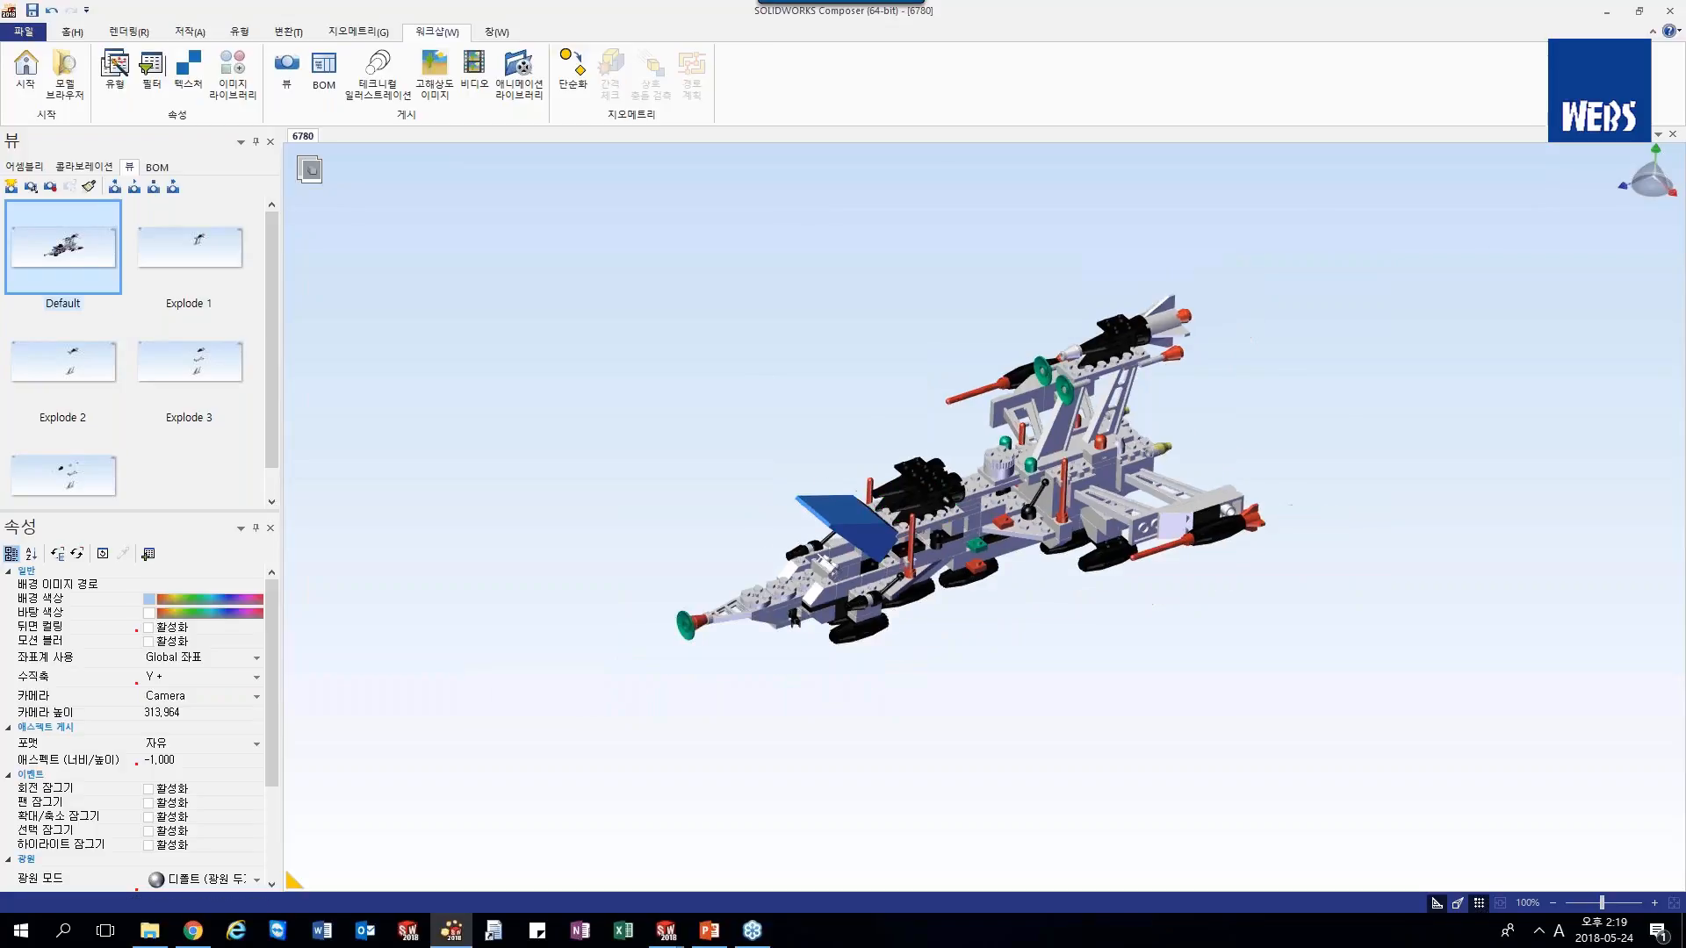
scroll(987, 553, "down", 2)
scroll(859, 417, "up", 1)
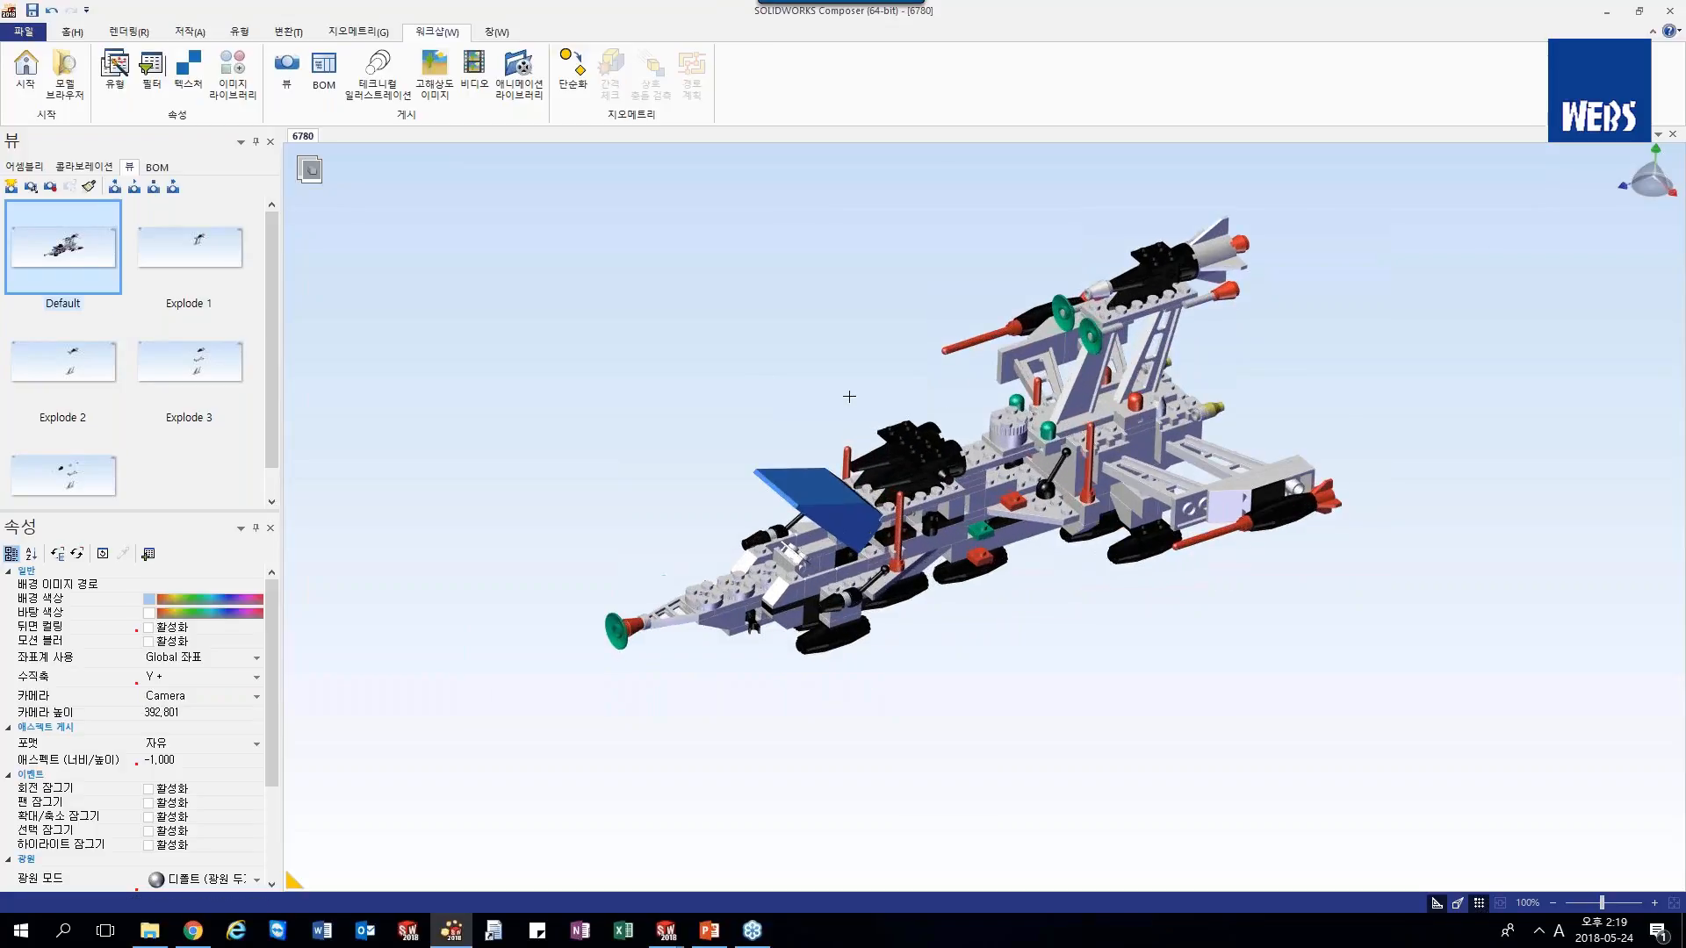
mouse_move(848, 397)
right_mouse_down()
mouse_move(877, 399)
mouse_move(863, 396)
right_mouse_up()
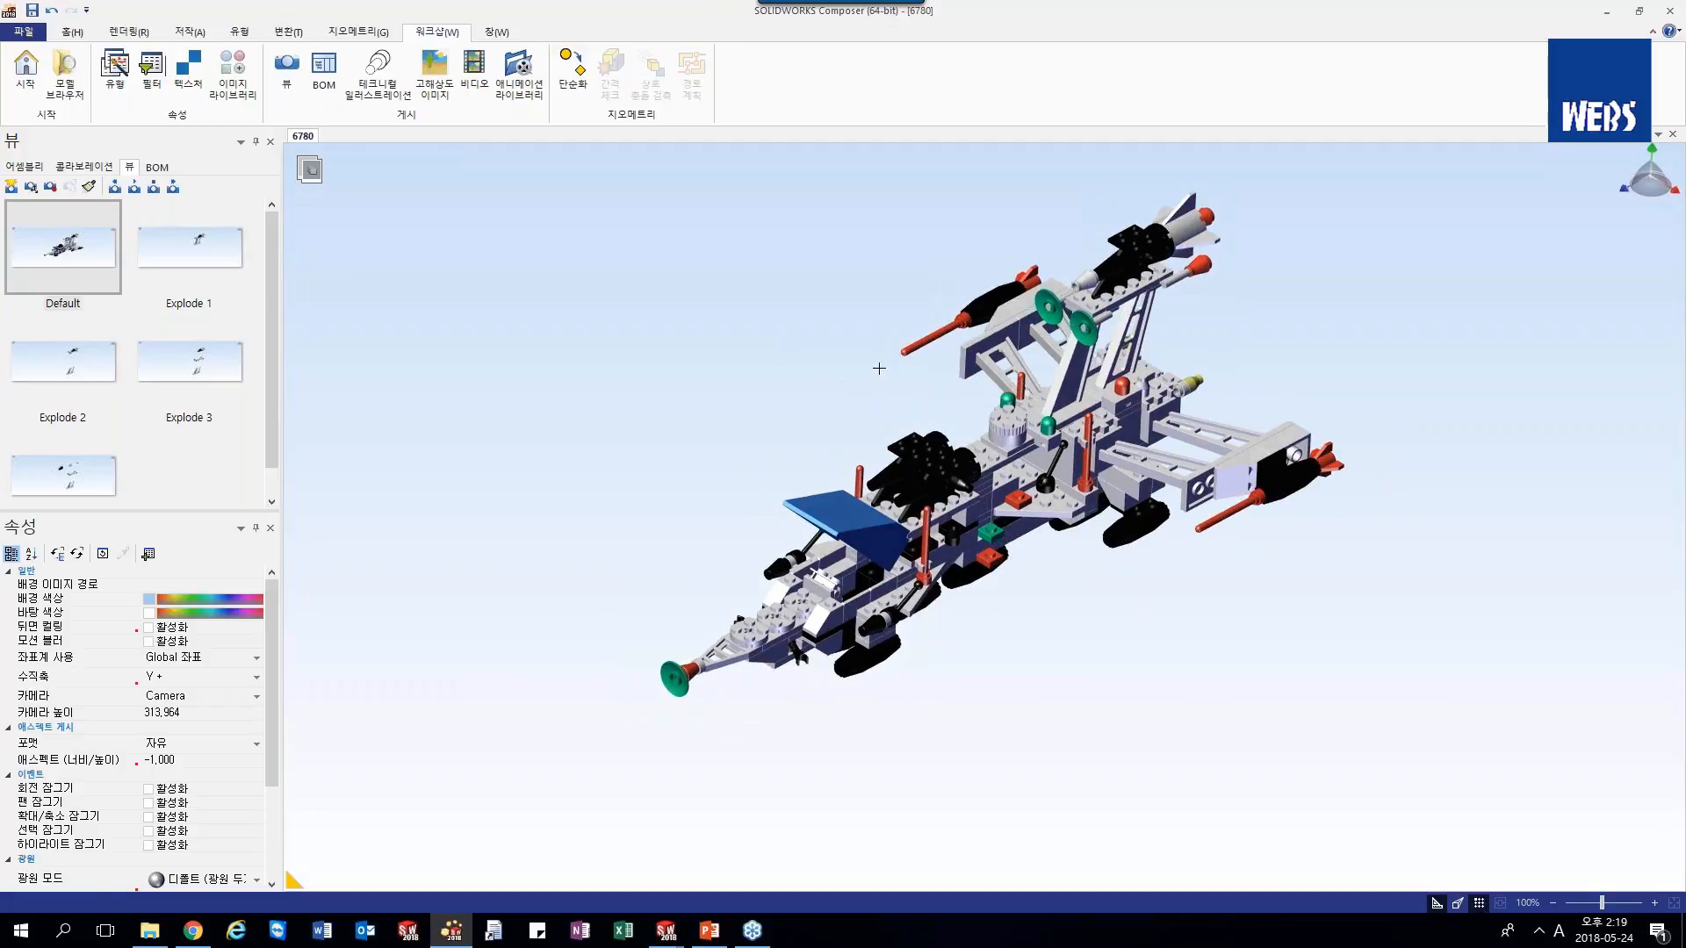
right_click_drag(878, 368, 701, 466)
left_click(1285, 513)
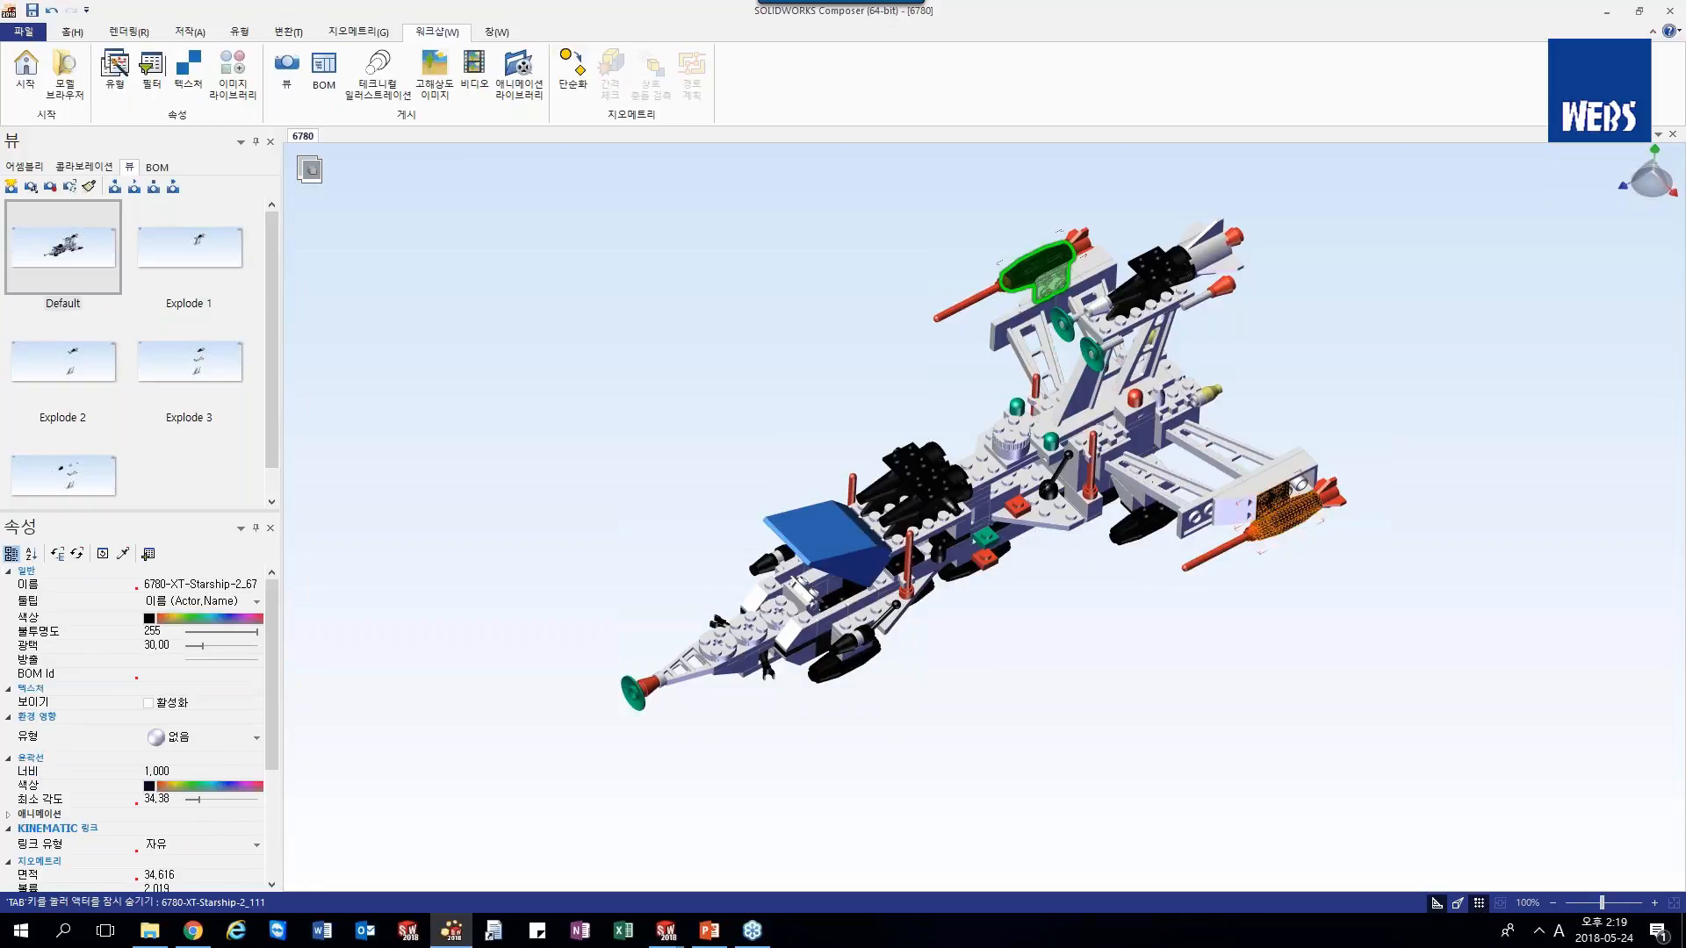
left_click(631, 325)
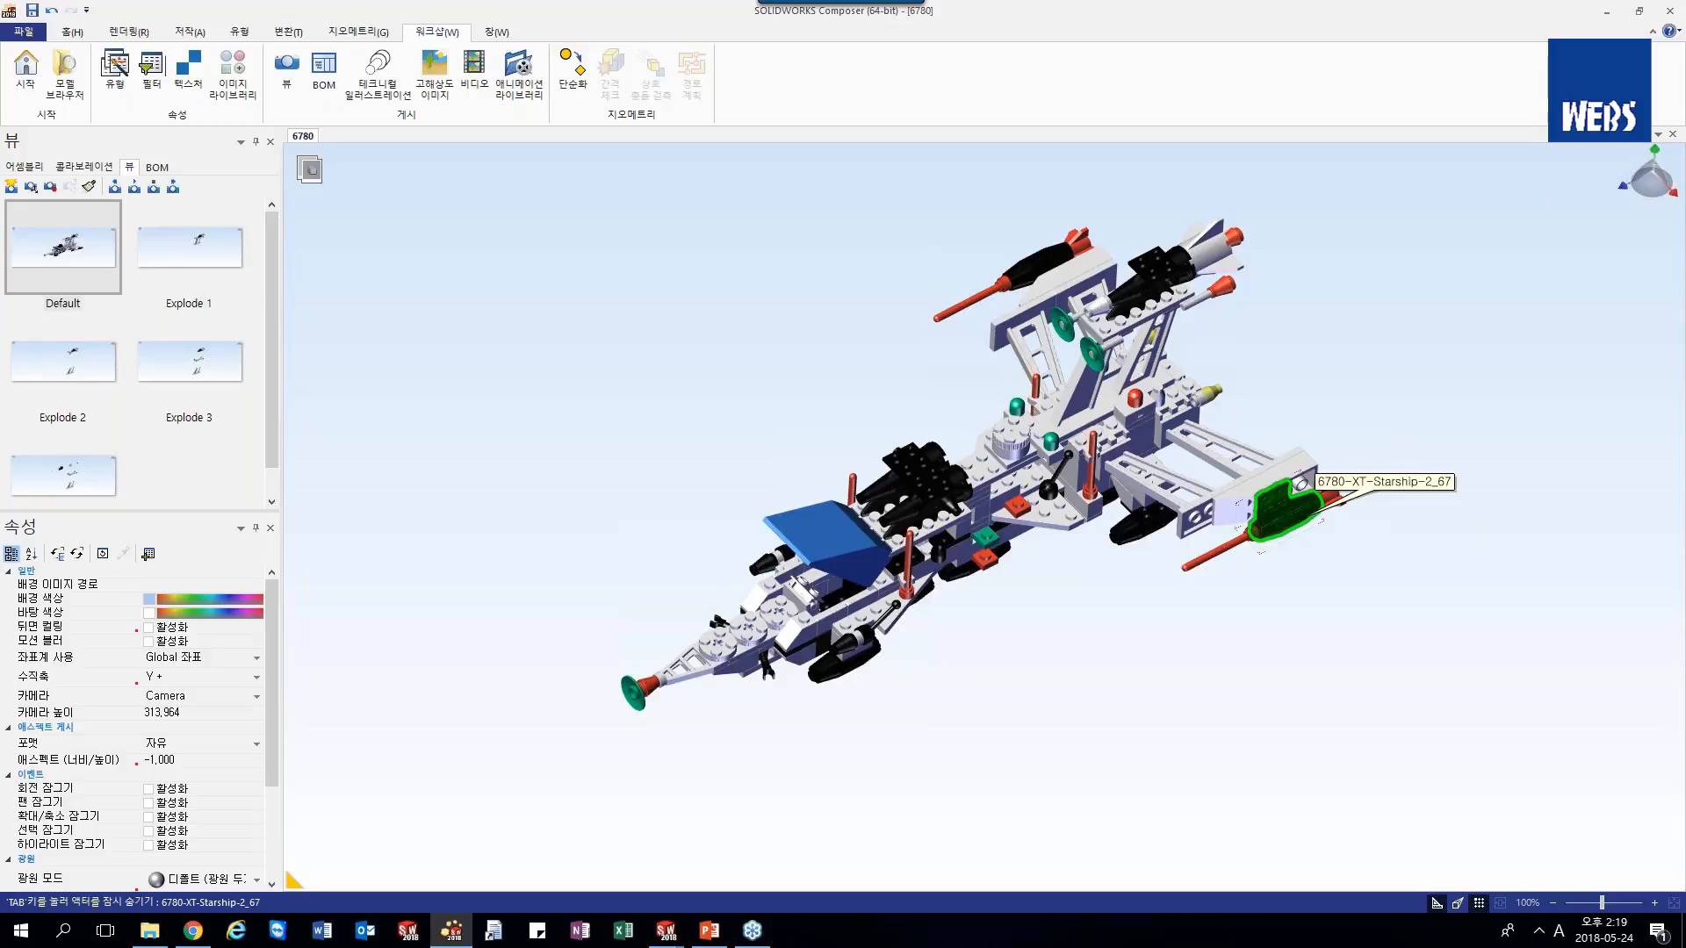
right_click_drag(1066, 612, 1065, 599)
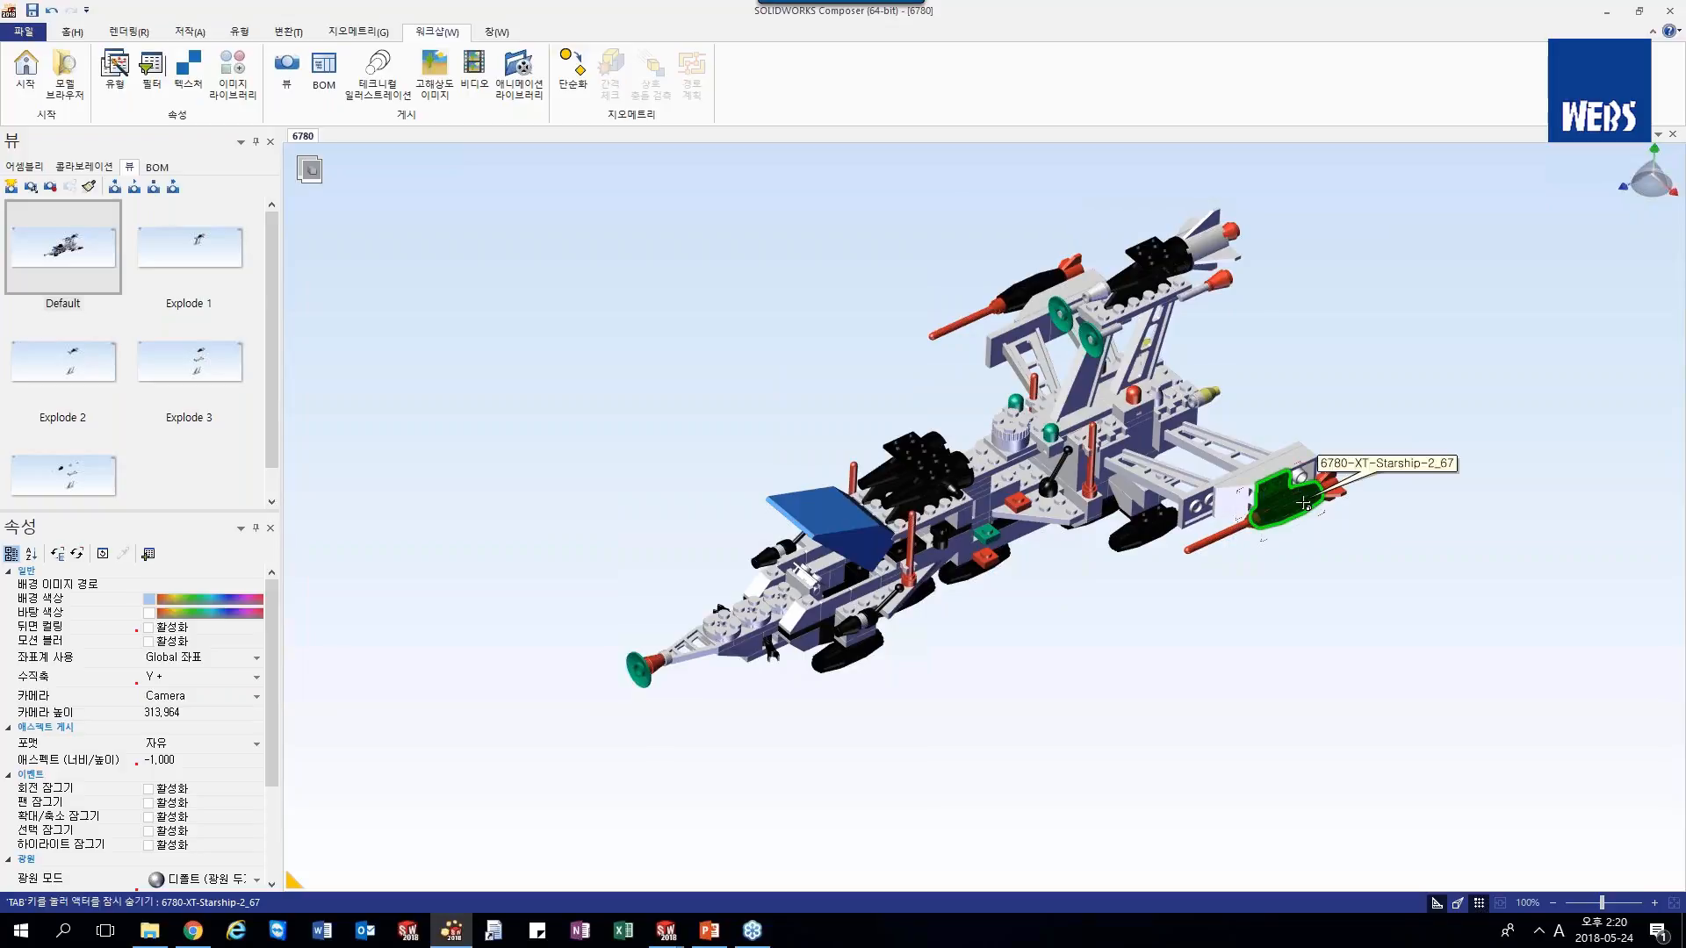
- Display the transform commands, select the near missile's red tail together with its black body, and clear the selection
left_click(299, 39)
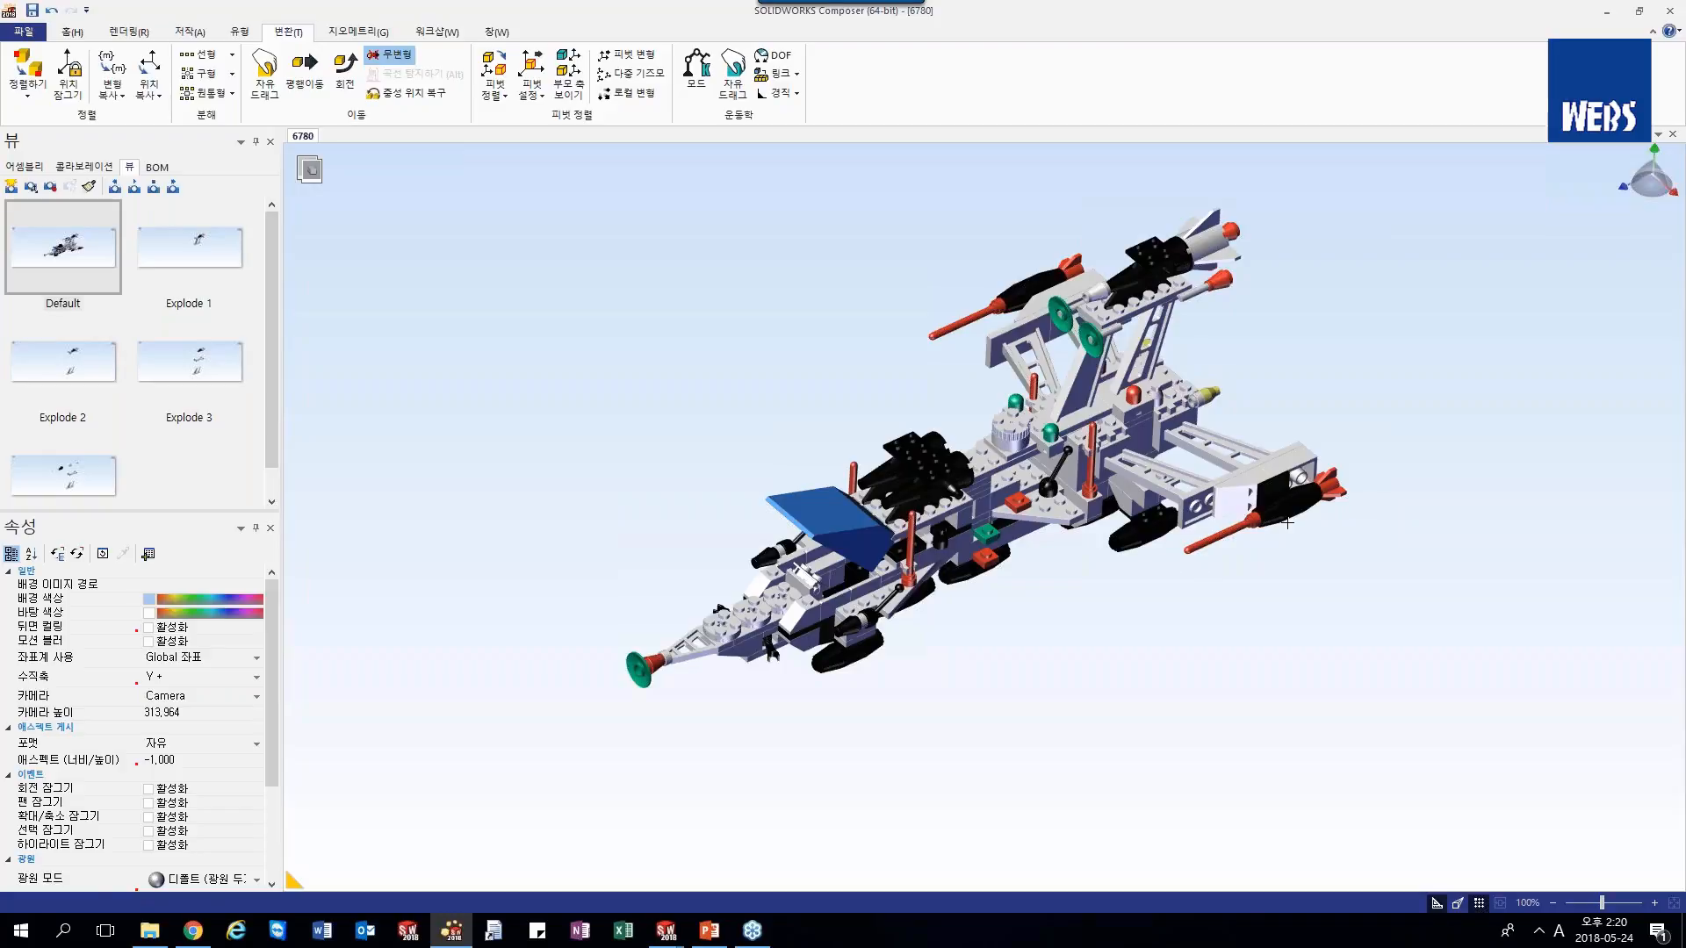
left_click(1328, 488)
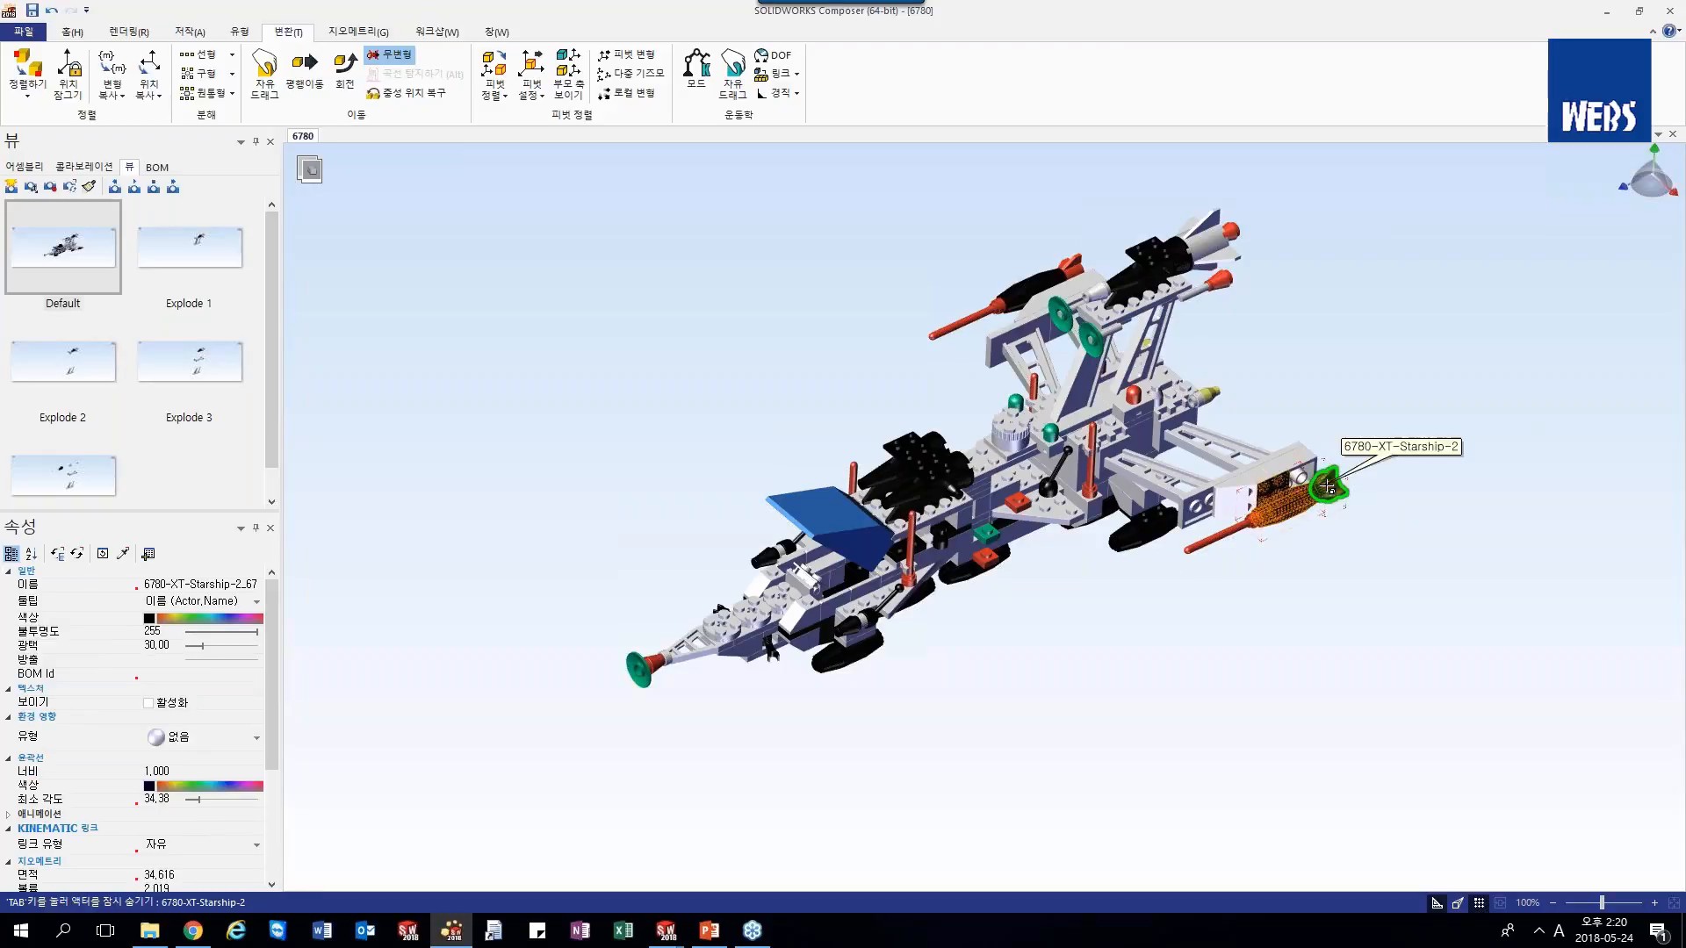
left_click(1327, 488, "ctrl")
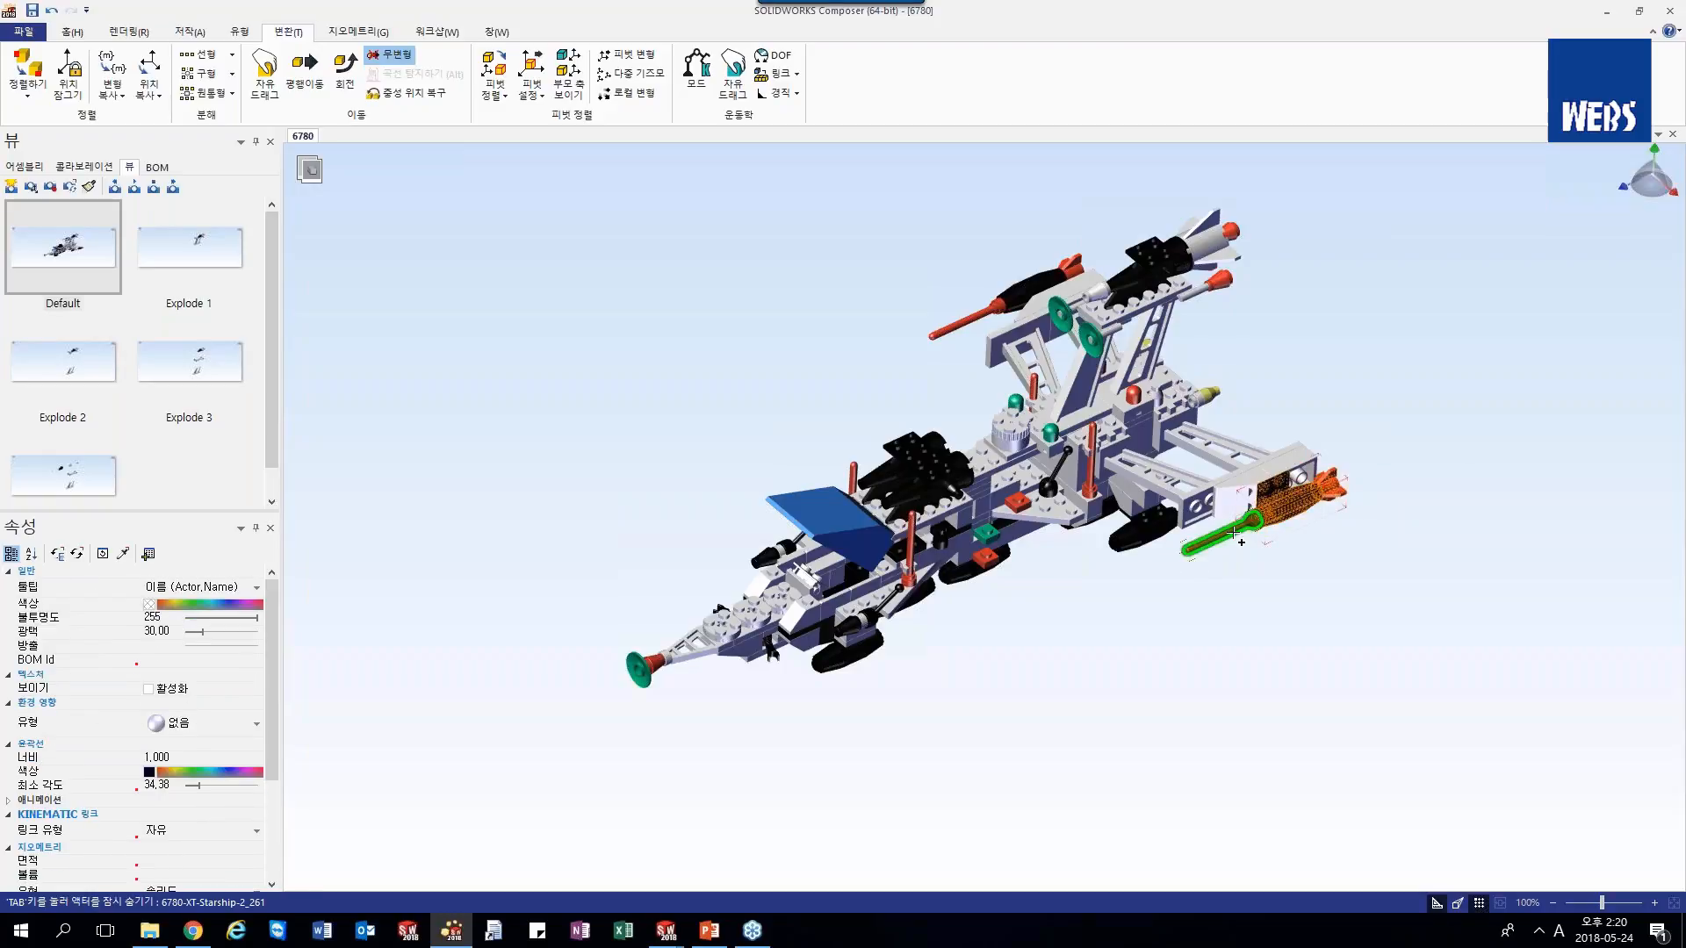
left_click(1245, 663)
- Try selecting several parts from 6780-XT-Starship-2_370 to 6780-XT-Starship-2_363 in the assembly tree, clear the selection and collapse the 6780-XT-Starship-2_1 group
left_click(41, 167)
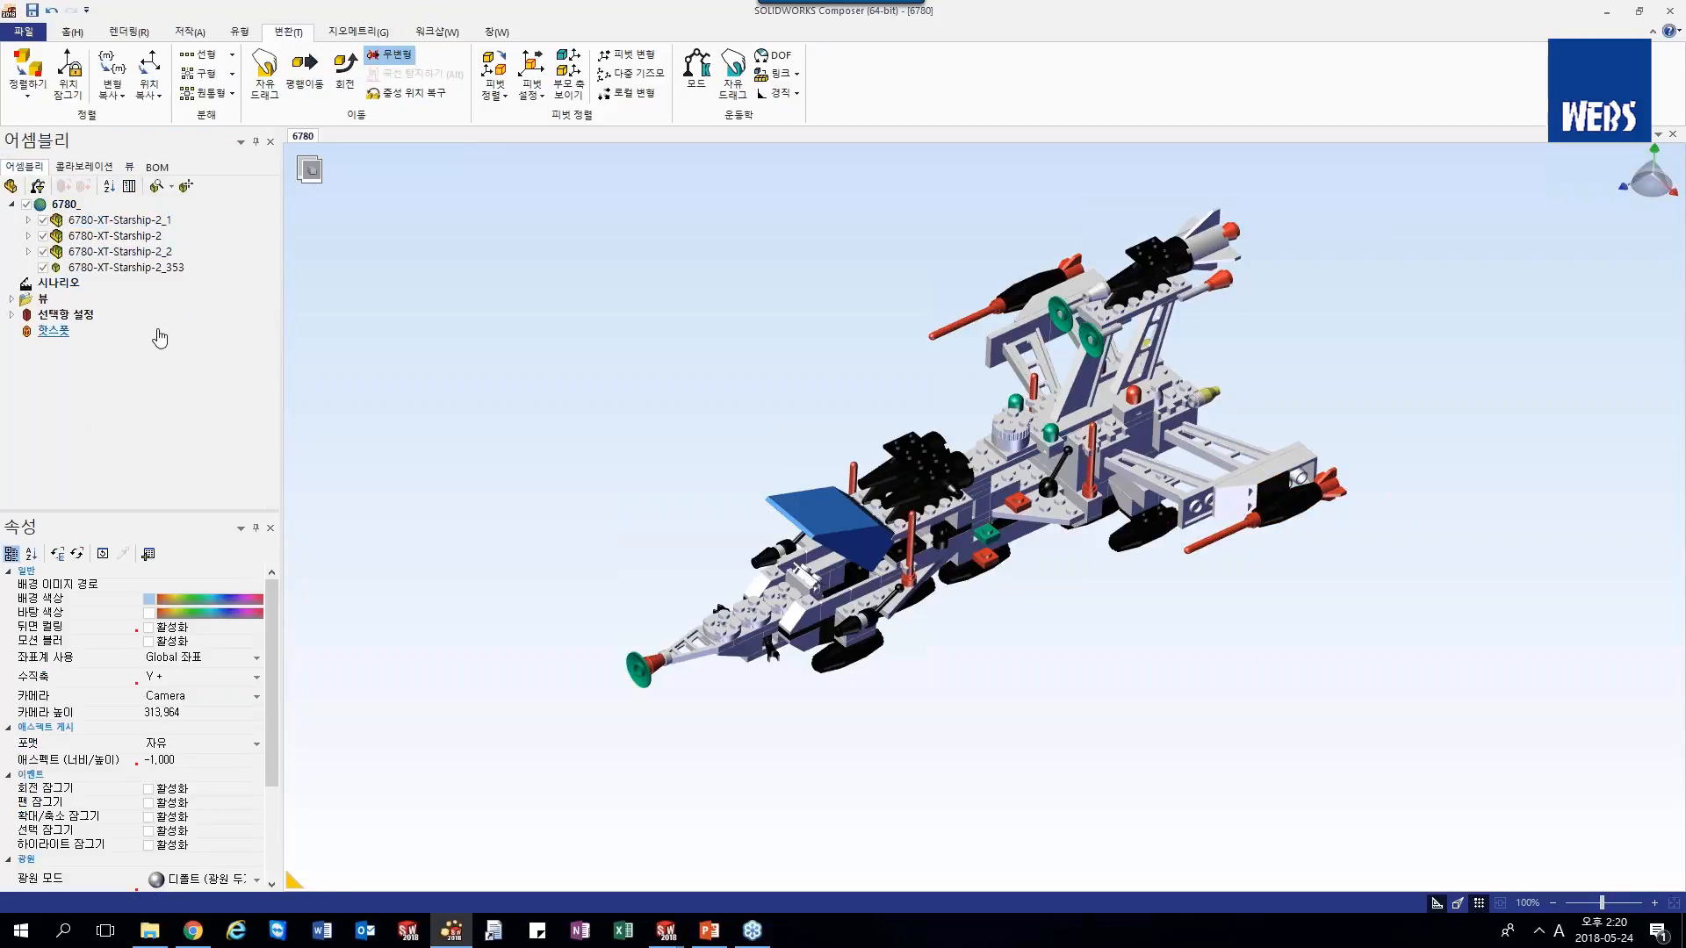
left_click(29, 219)
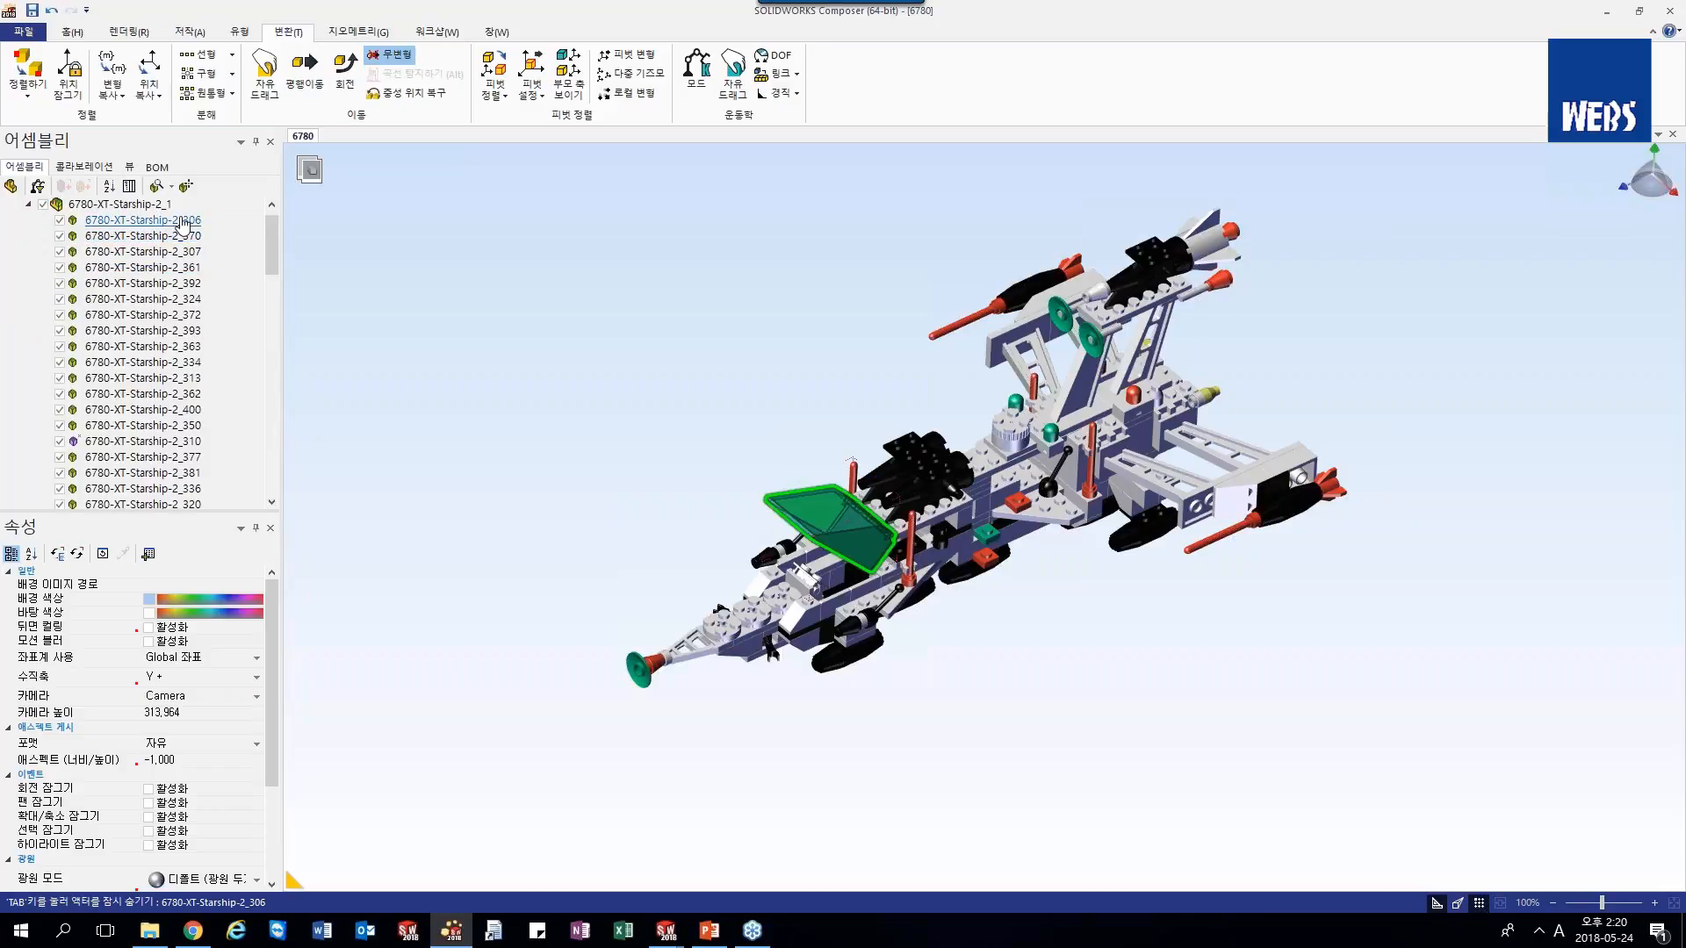
left_click(140, 235)
left_click(176, 267, "ctrl")
left_click(175, 252, "ctrl")
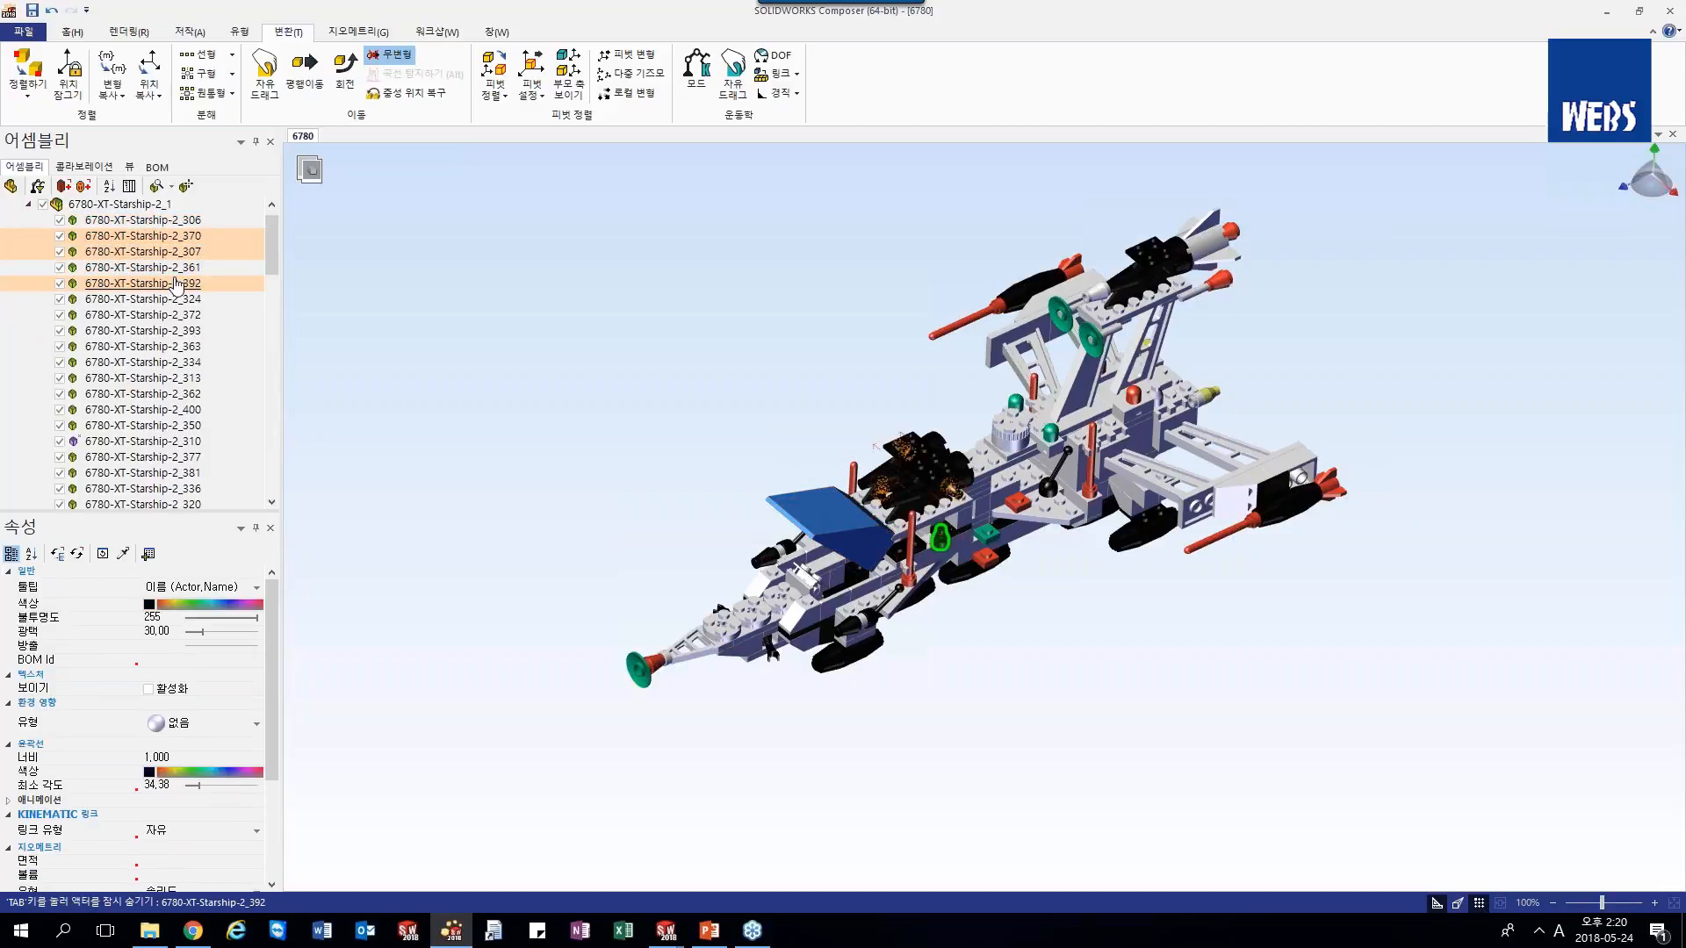
left_click(177, 298, "ctrl")
left_click(179, 315, "ctrl")
left_click(162, 283, "ctrl")
left_click(162, 330, "ctrl")
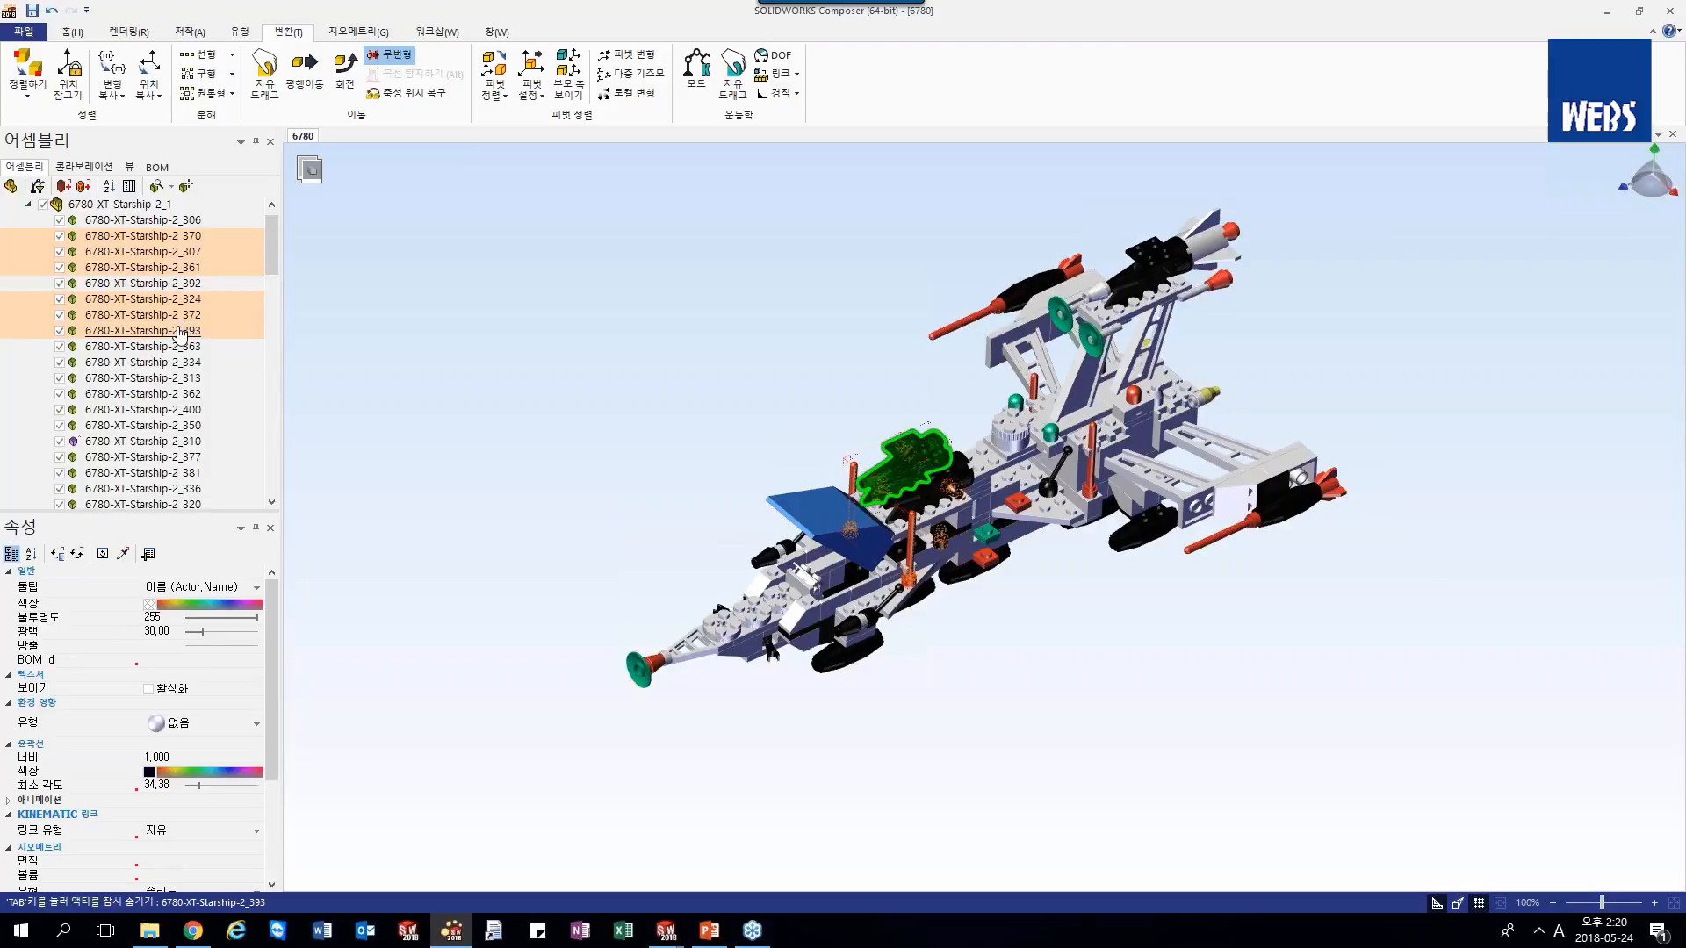
left_click(162, 346, "ctrl")
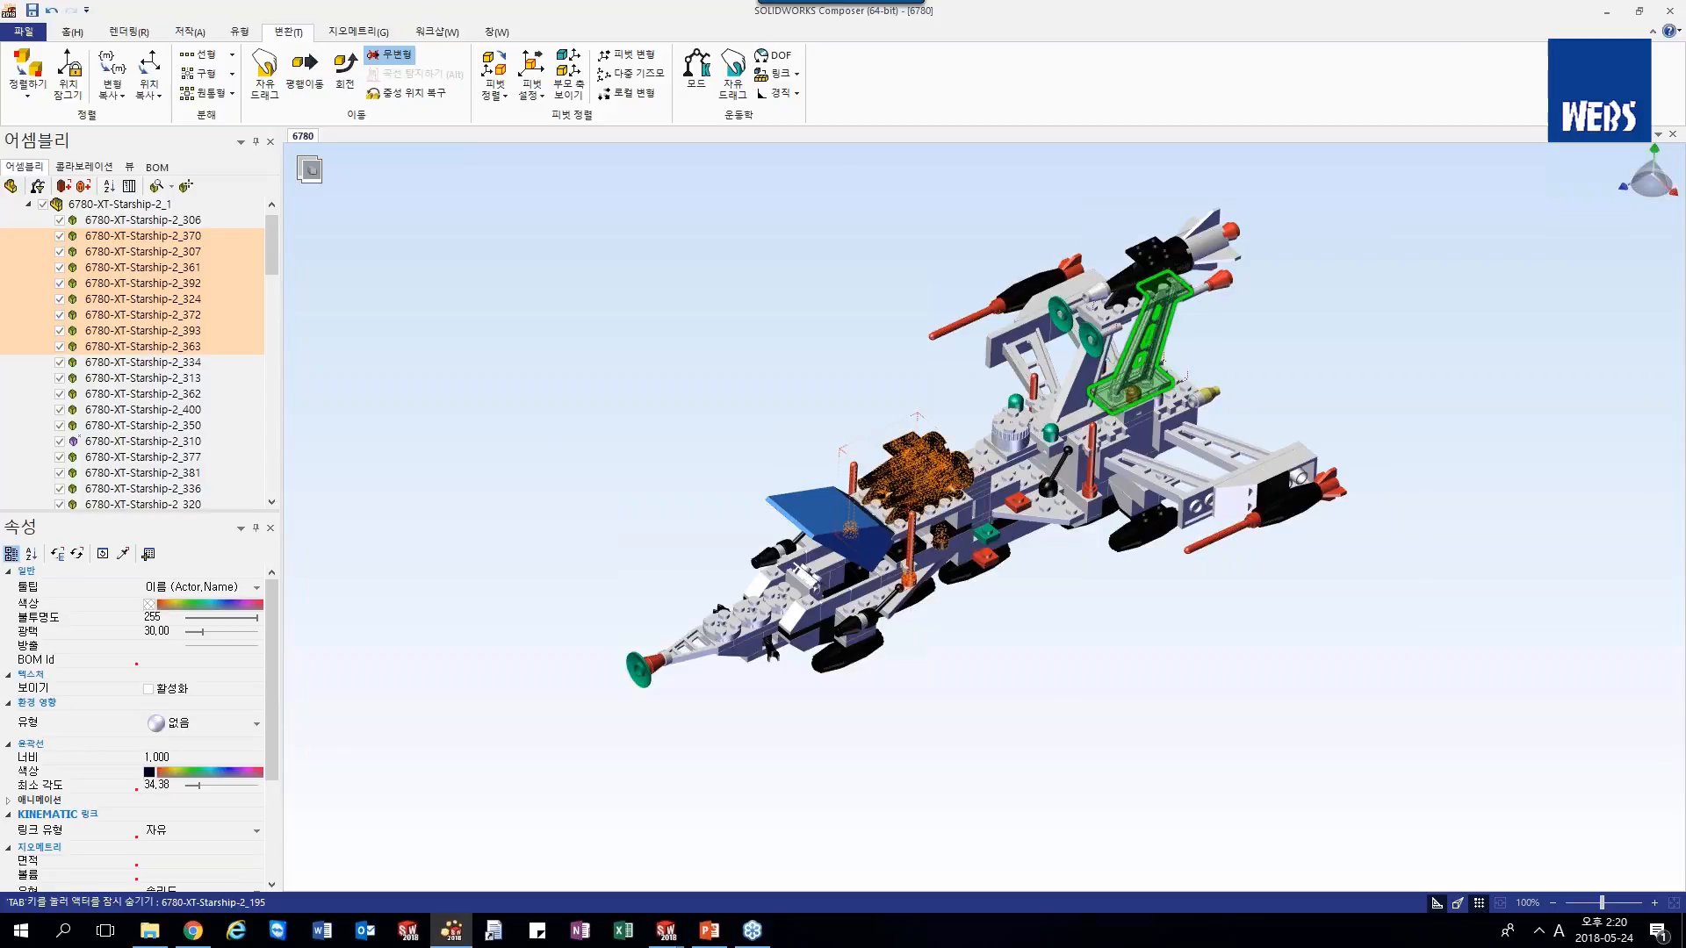
key("Tab")
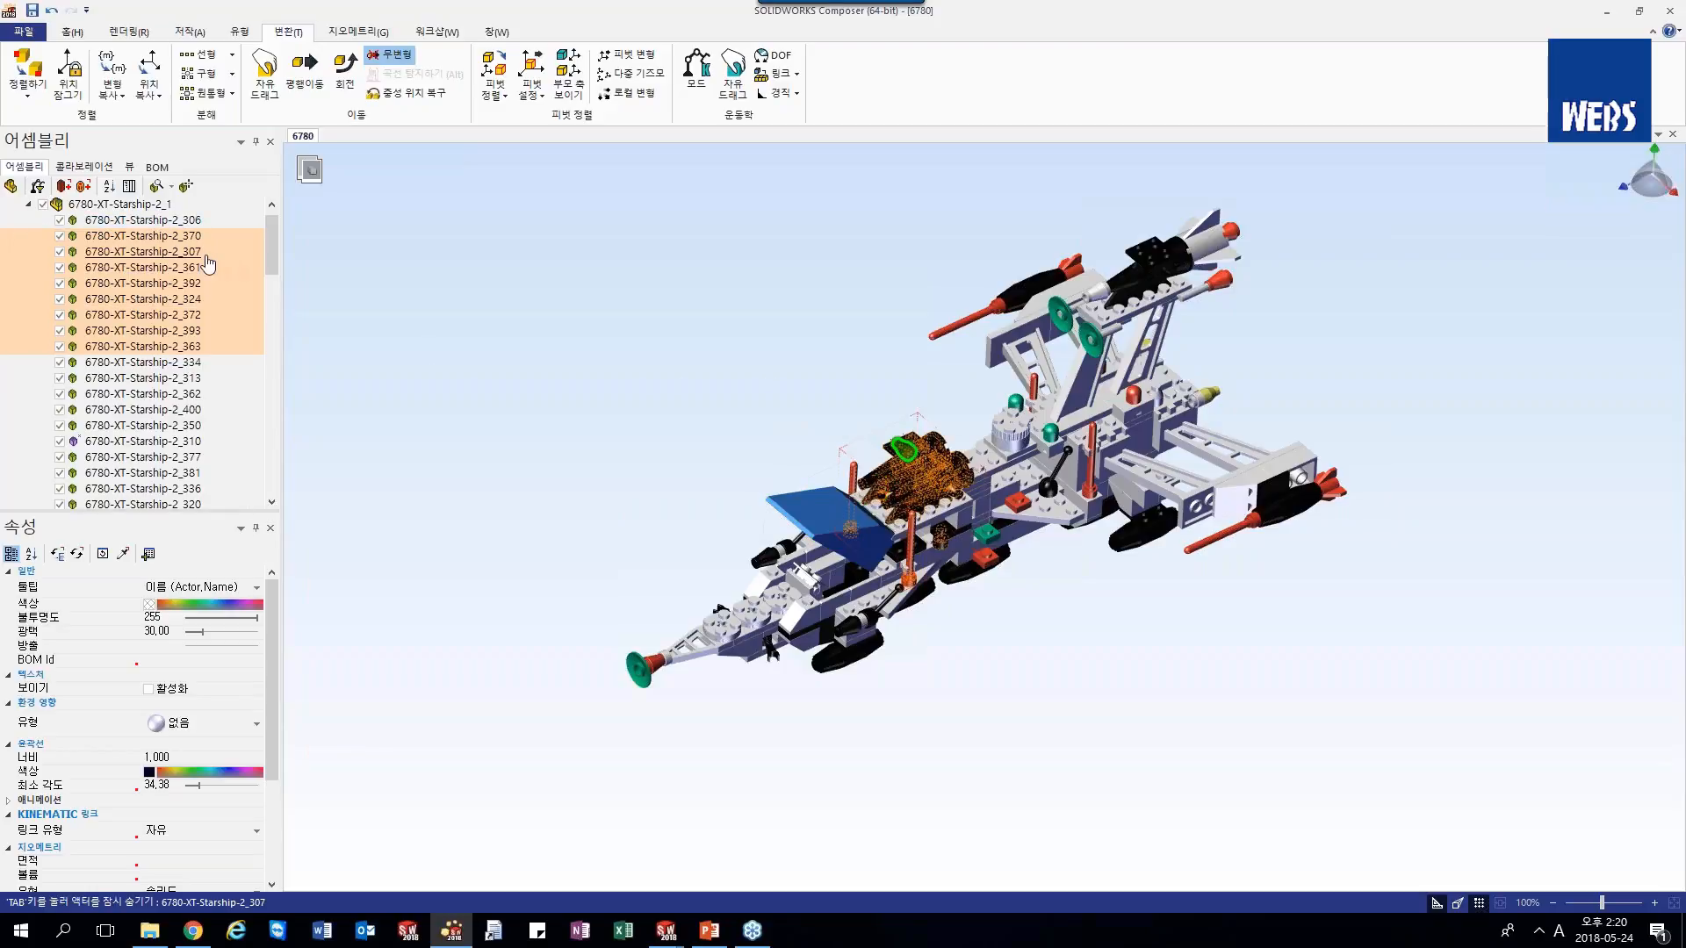
left_click(316, 252)
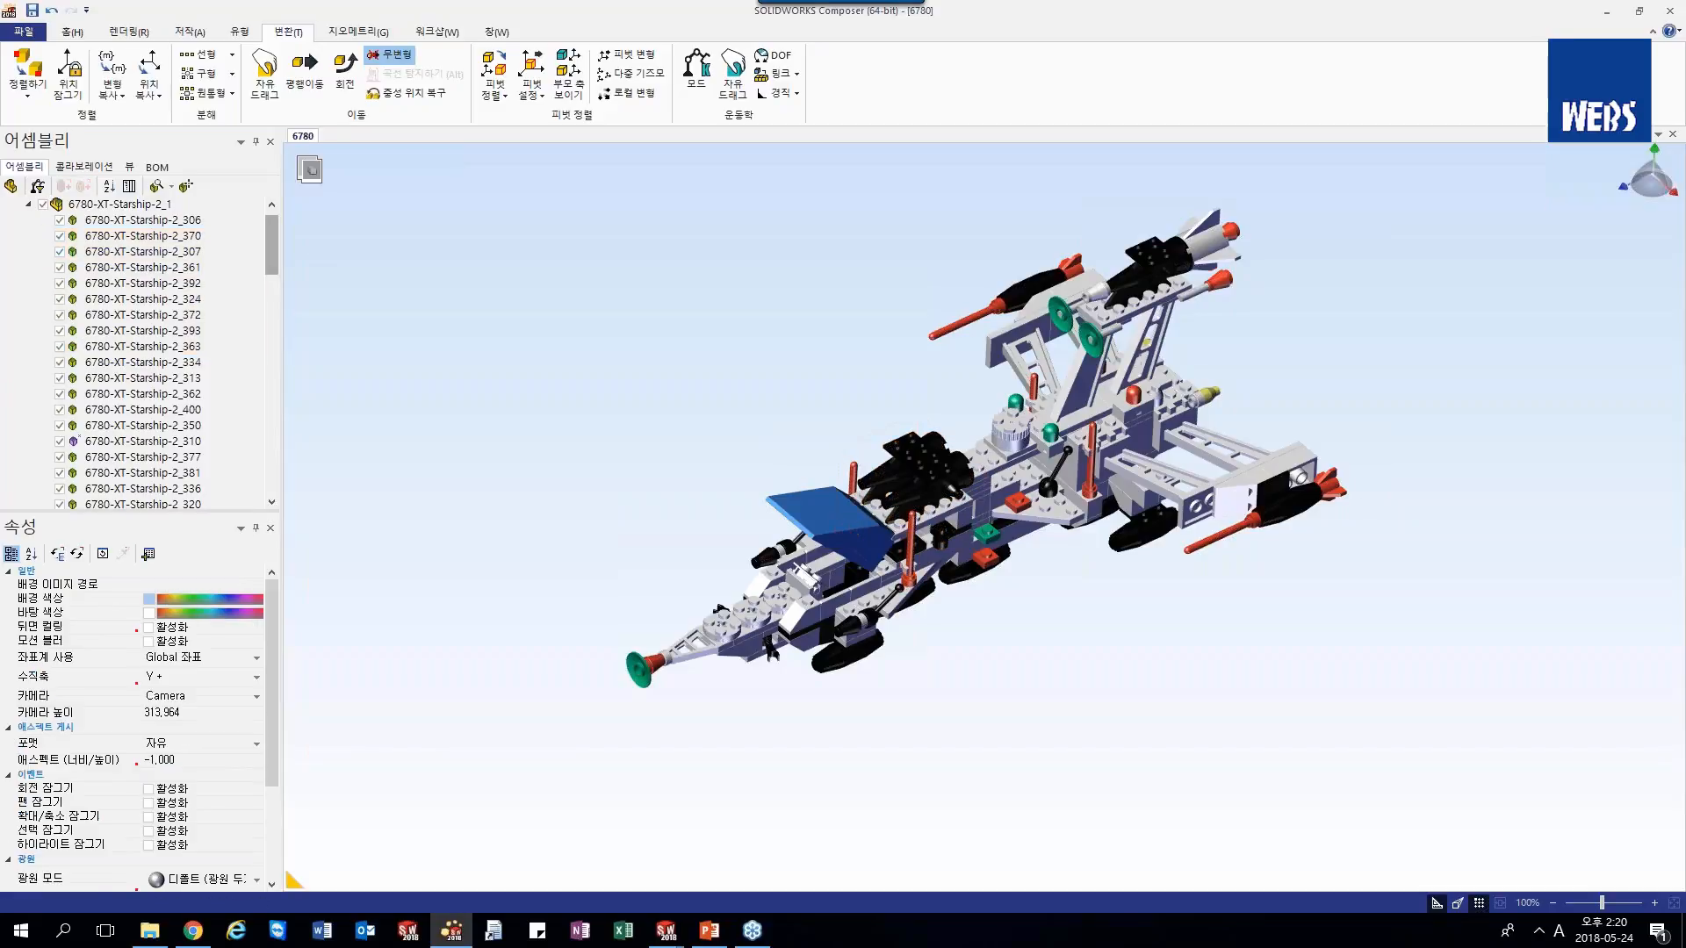
left_click(28, 204)
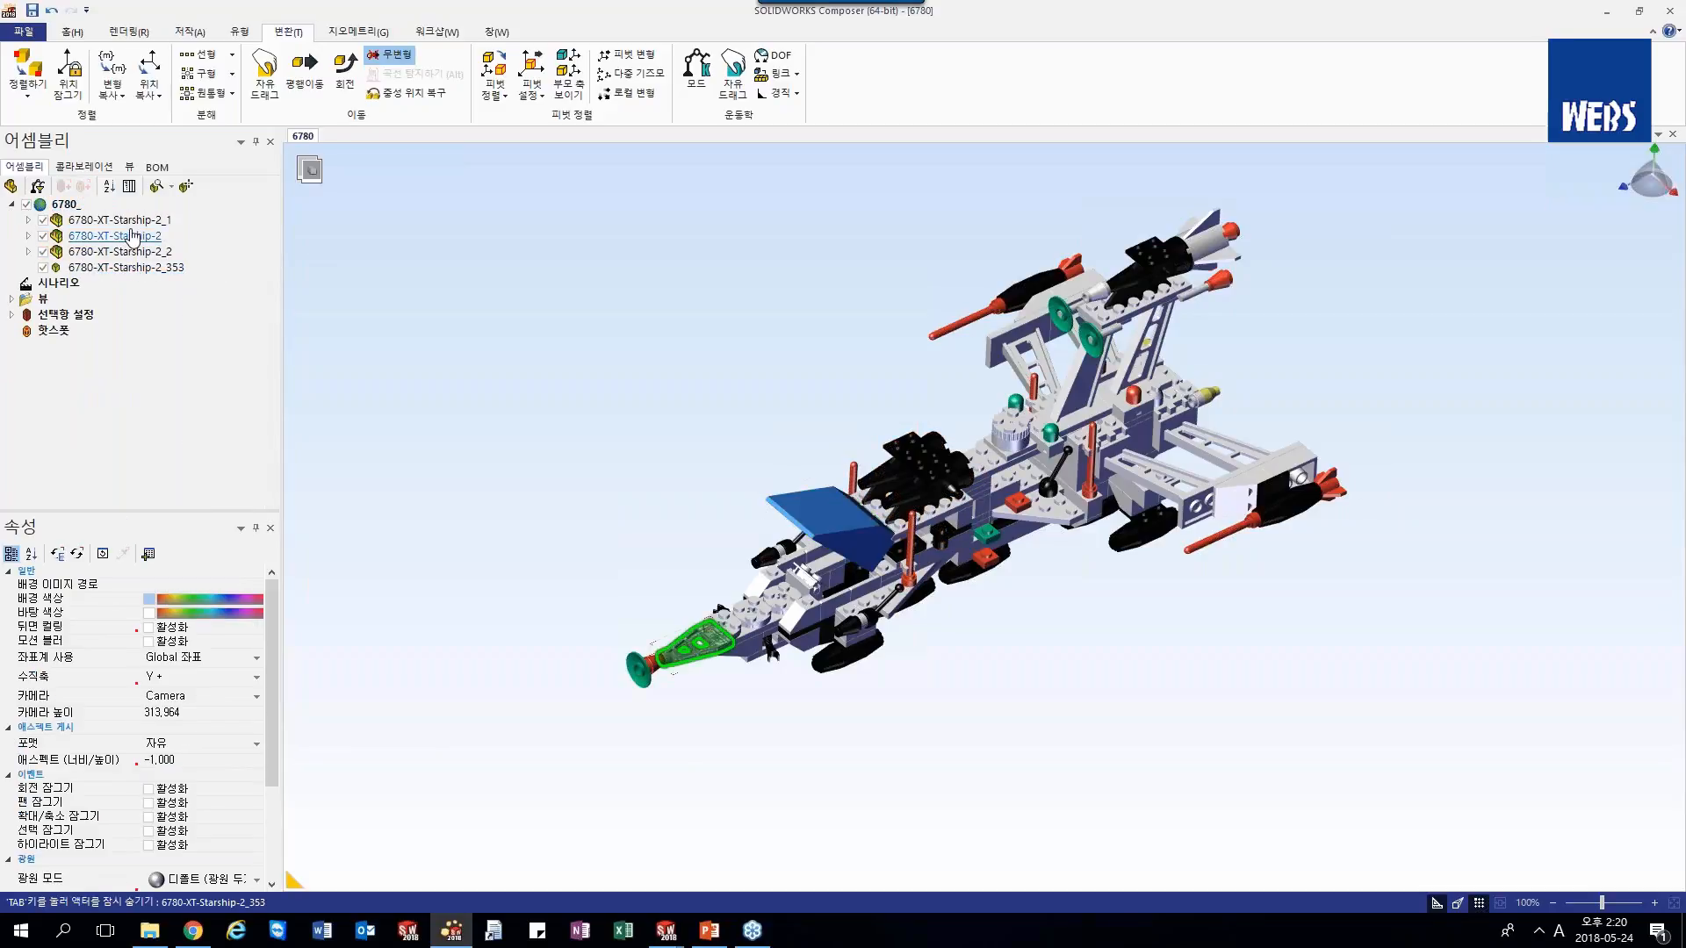
- Select the near rear missile's body, tail and tip, and try translating them down along Y by about 102 mm and back
left_click(1294, 522)
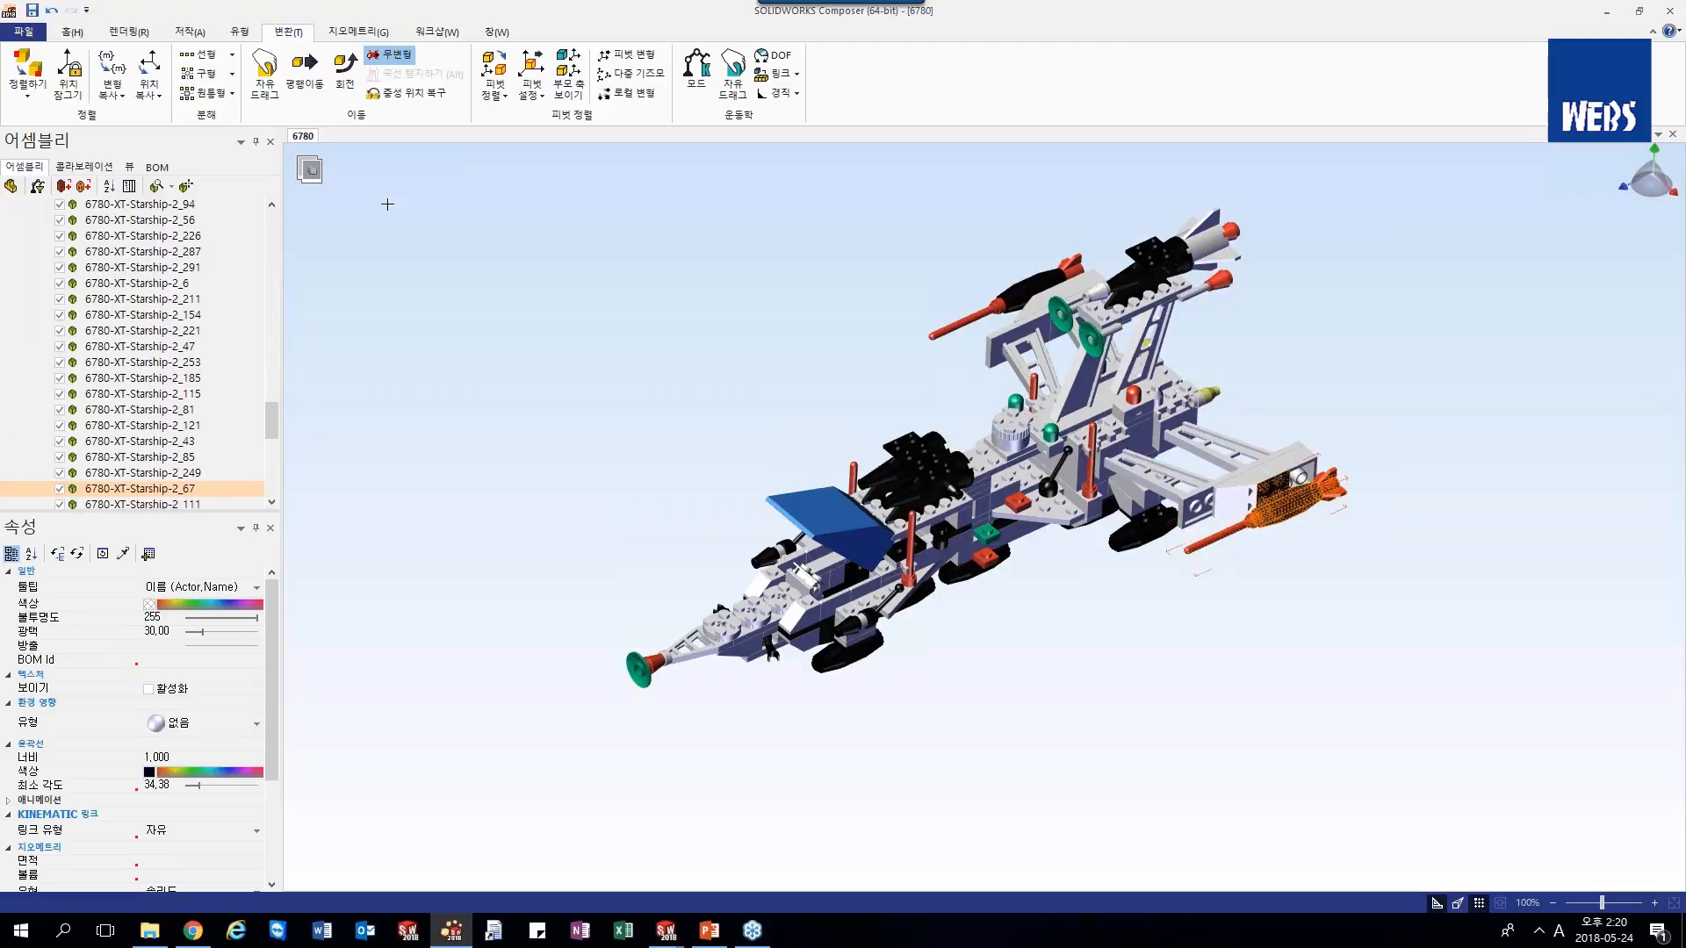
left_click(305, 86)
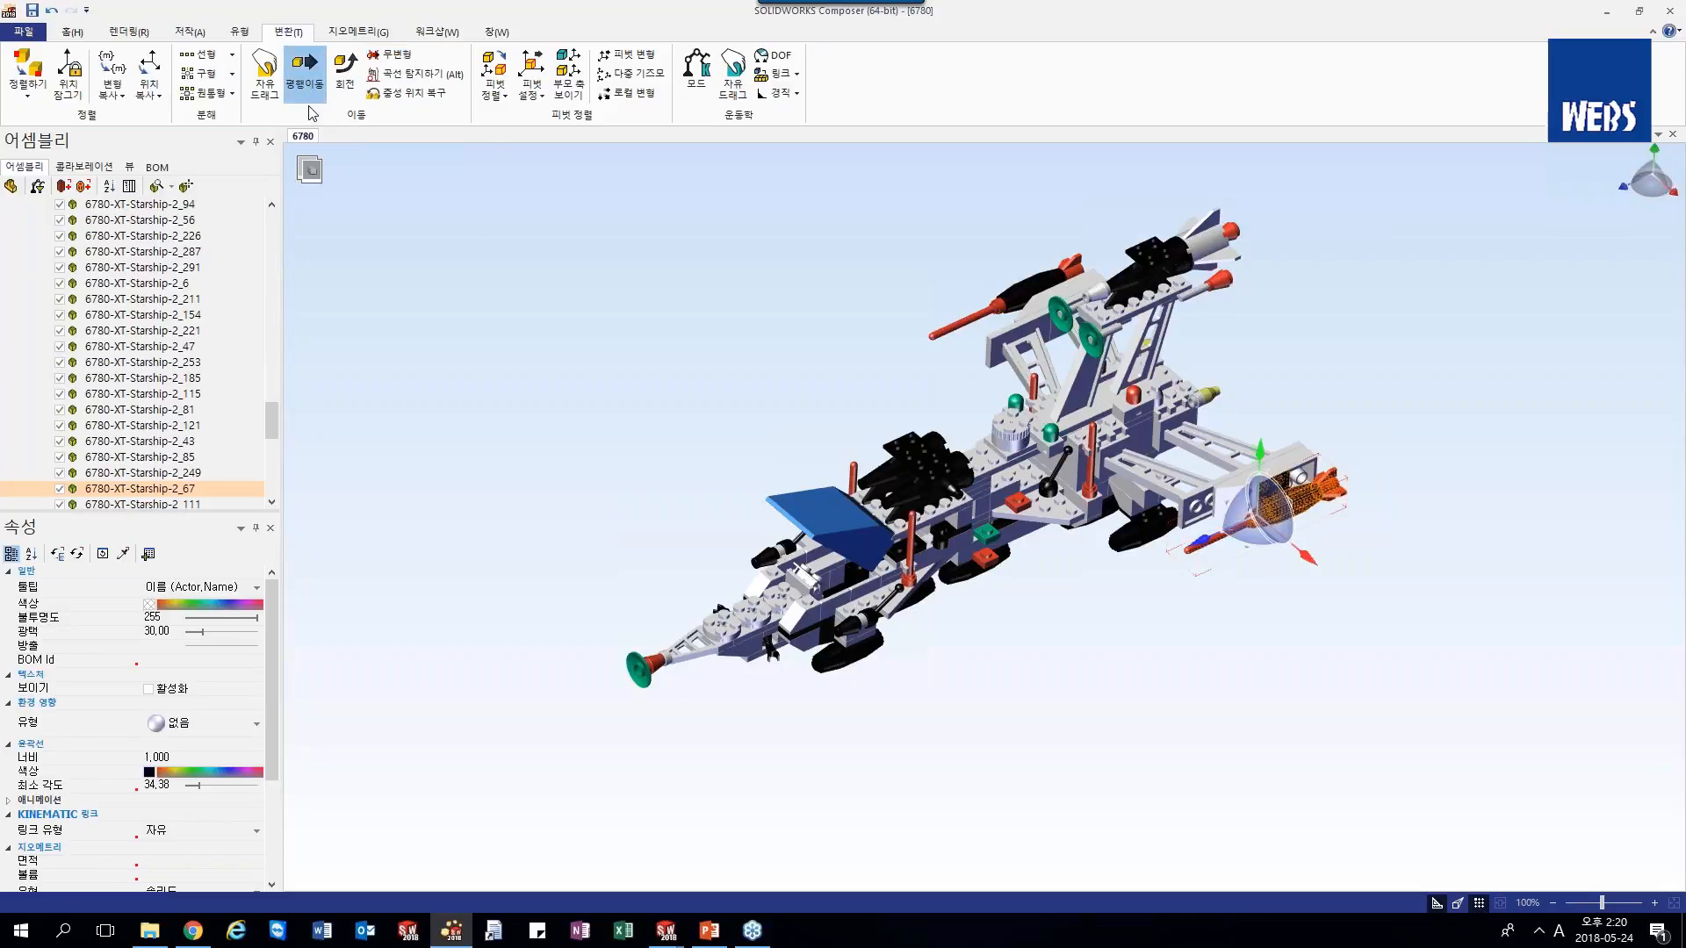
scroll(1245, 531, "down", 2)
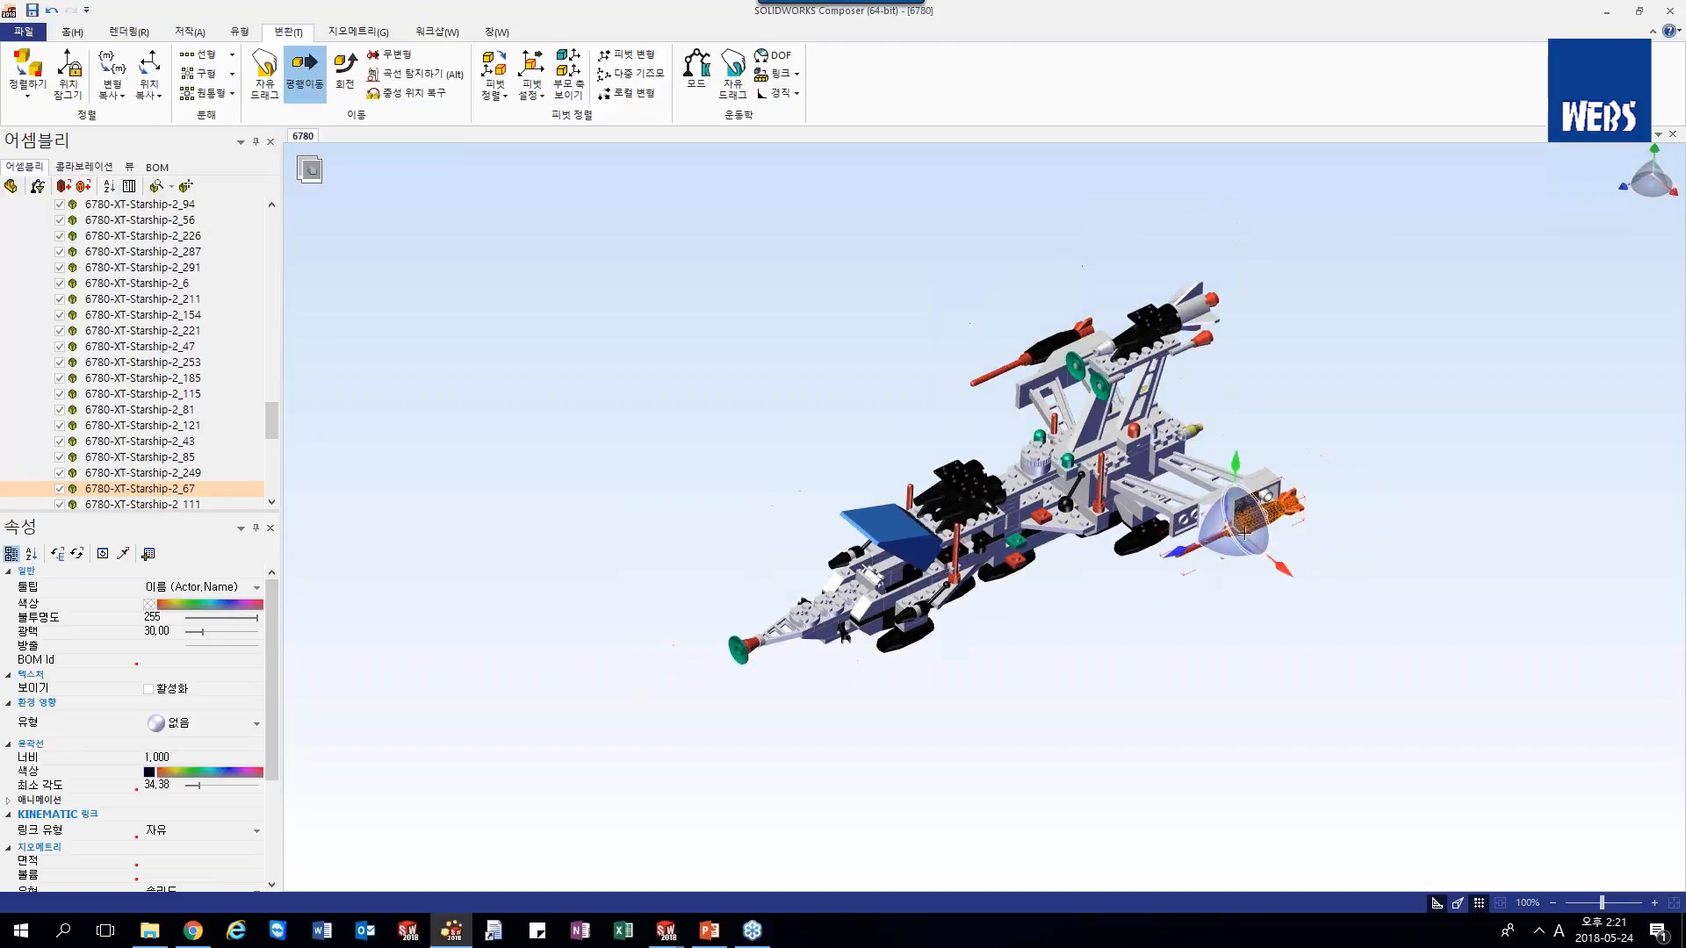
scroll(1334, 553, "up", 1)
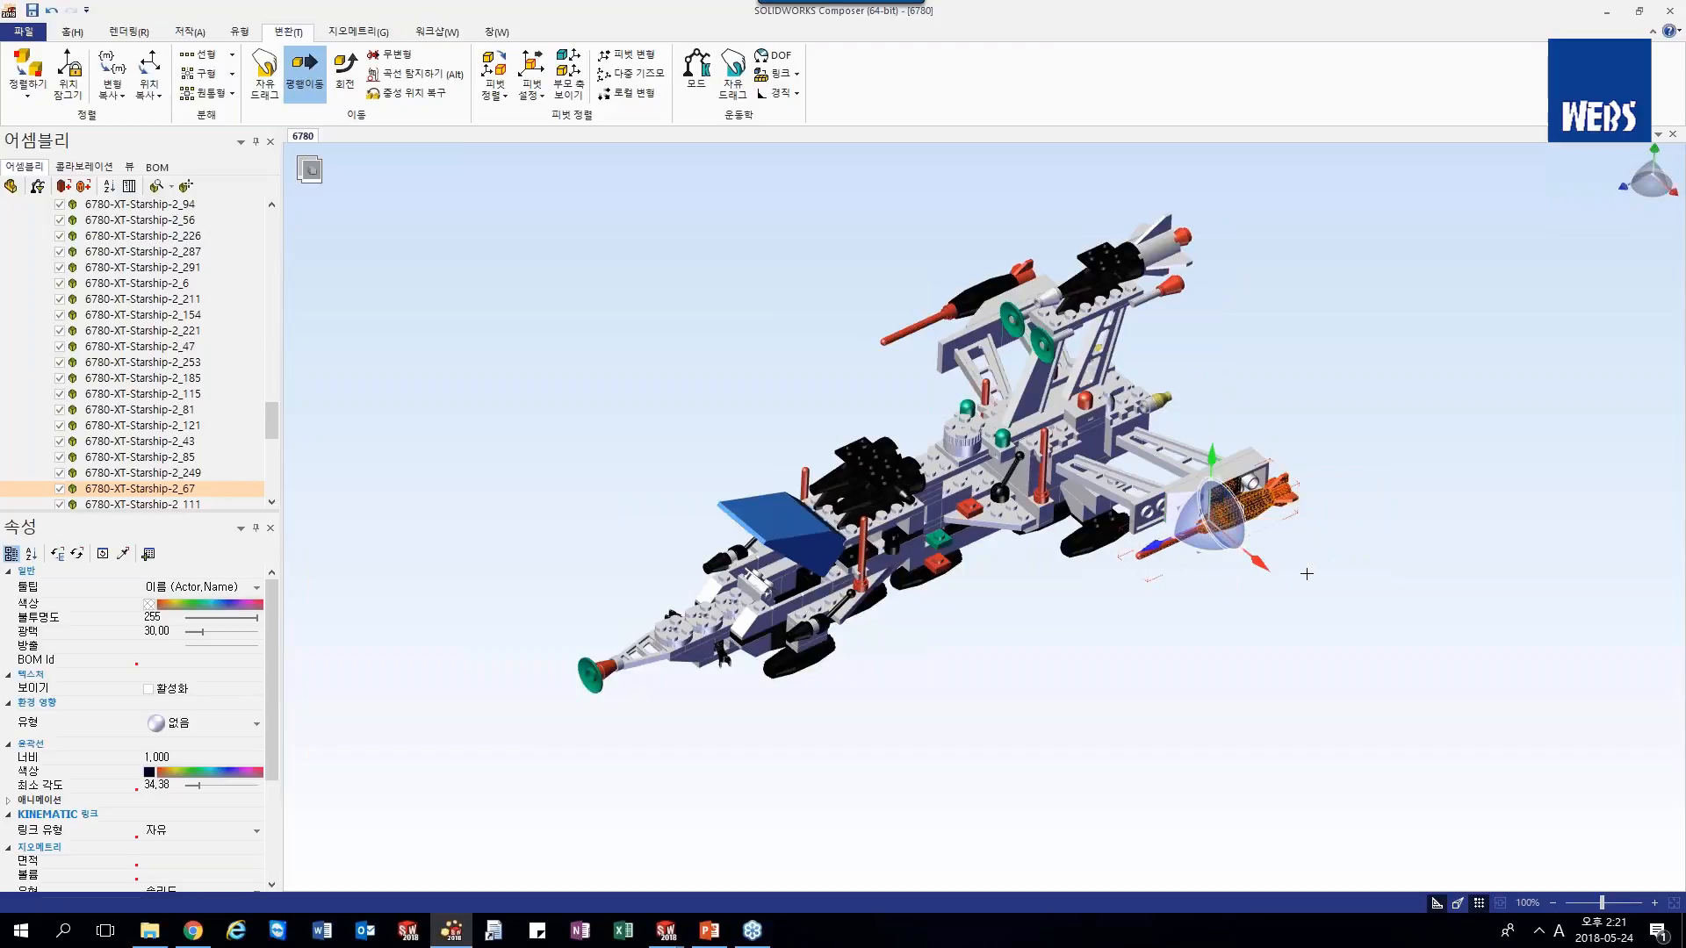
left_click(1211, 457)
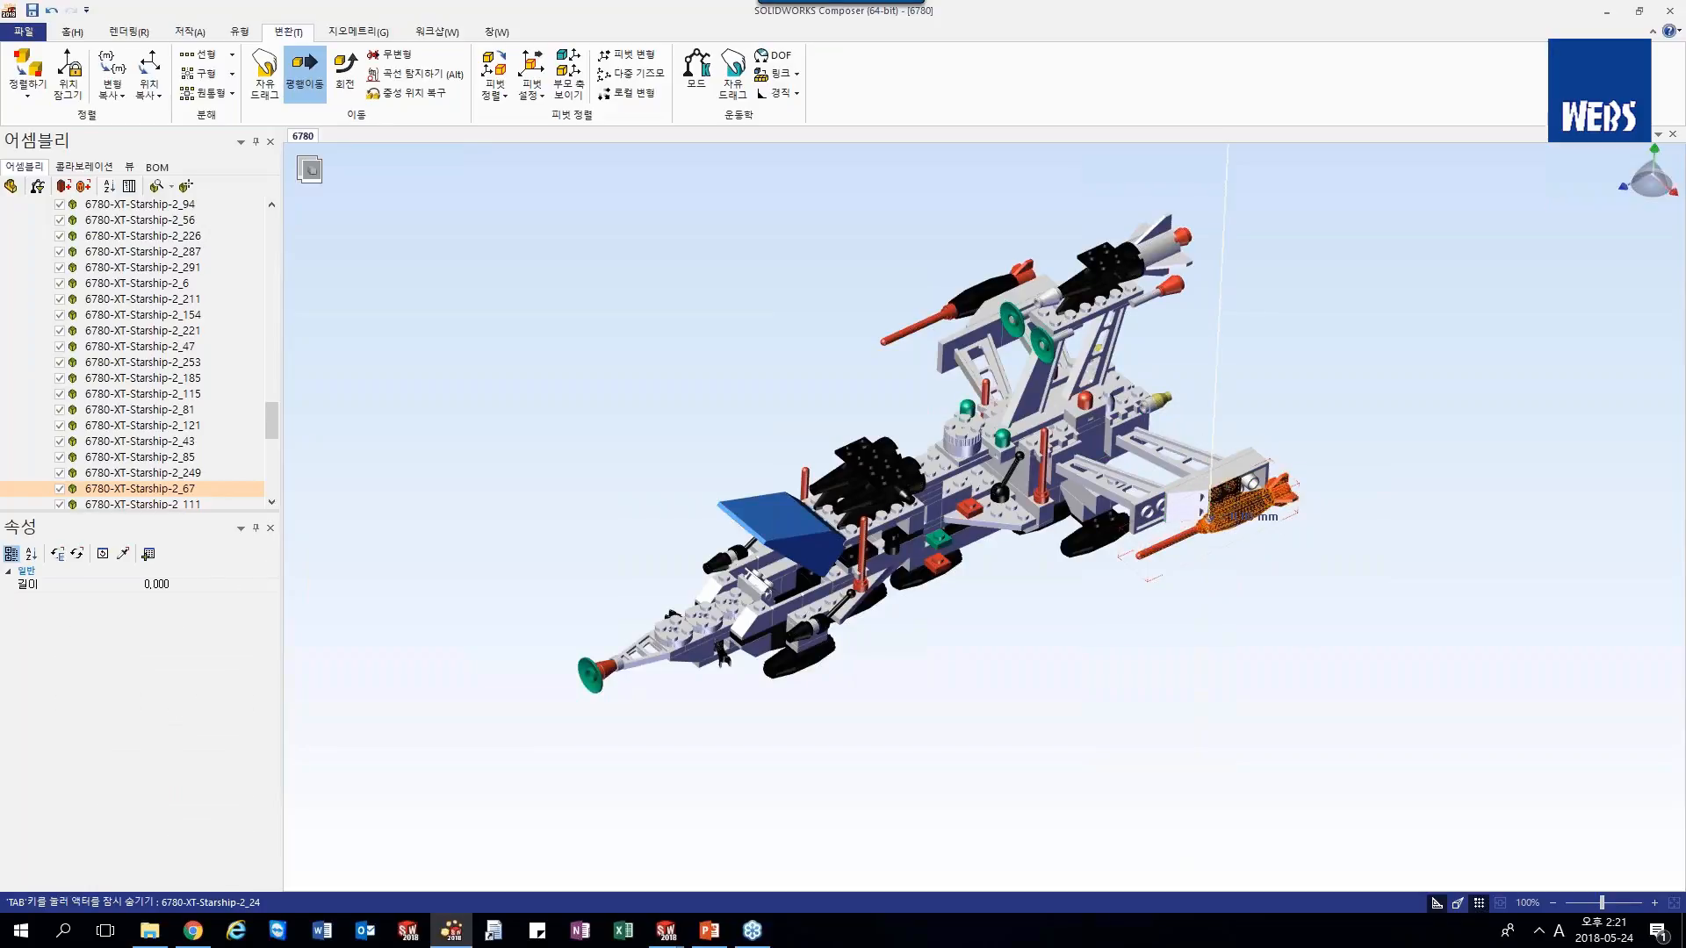
left_click_drag(1212, 457, 1137, 634)
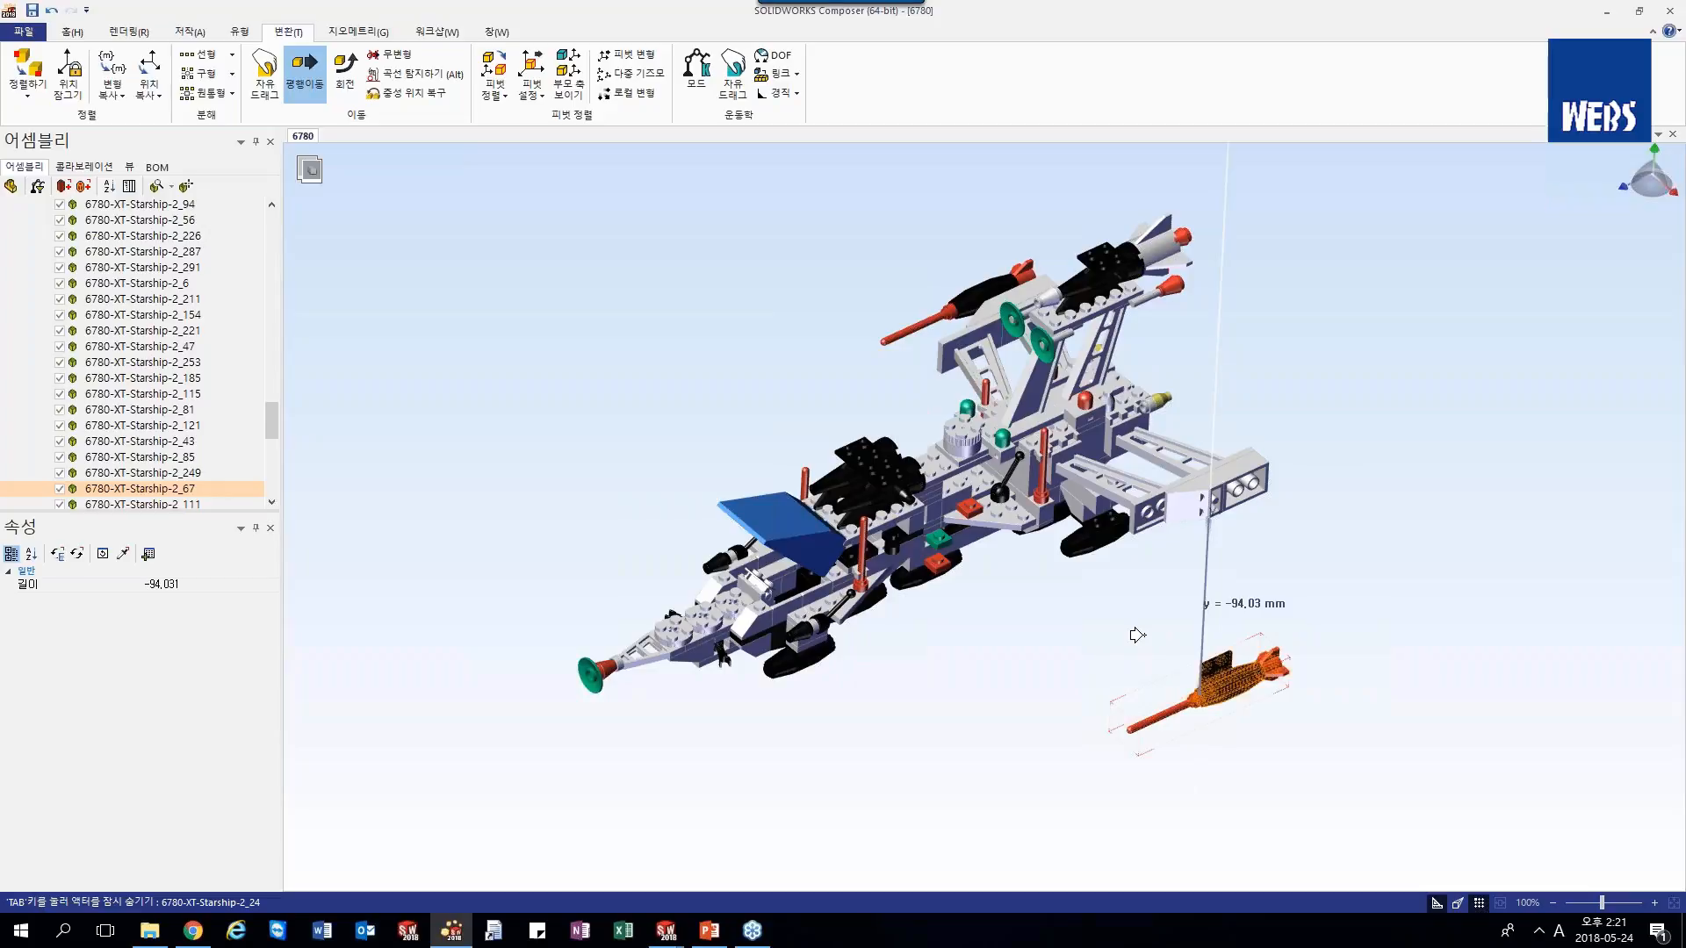
left_click_drag(1127, 635, 1134, 458)
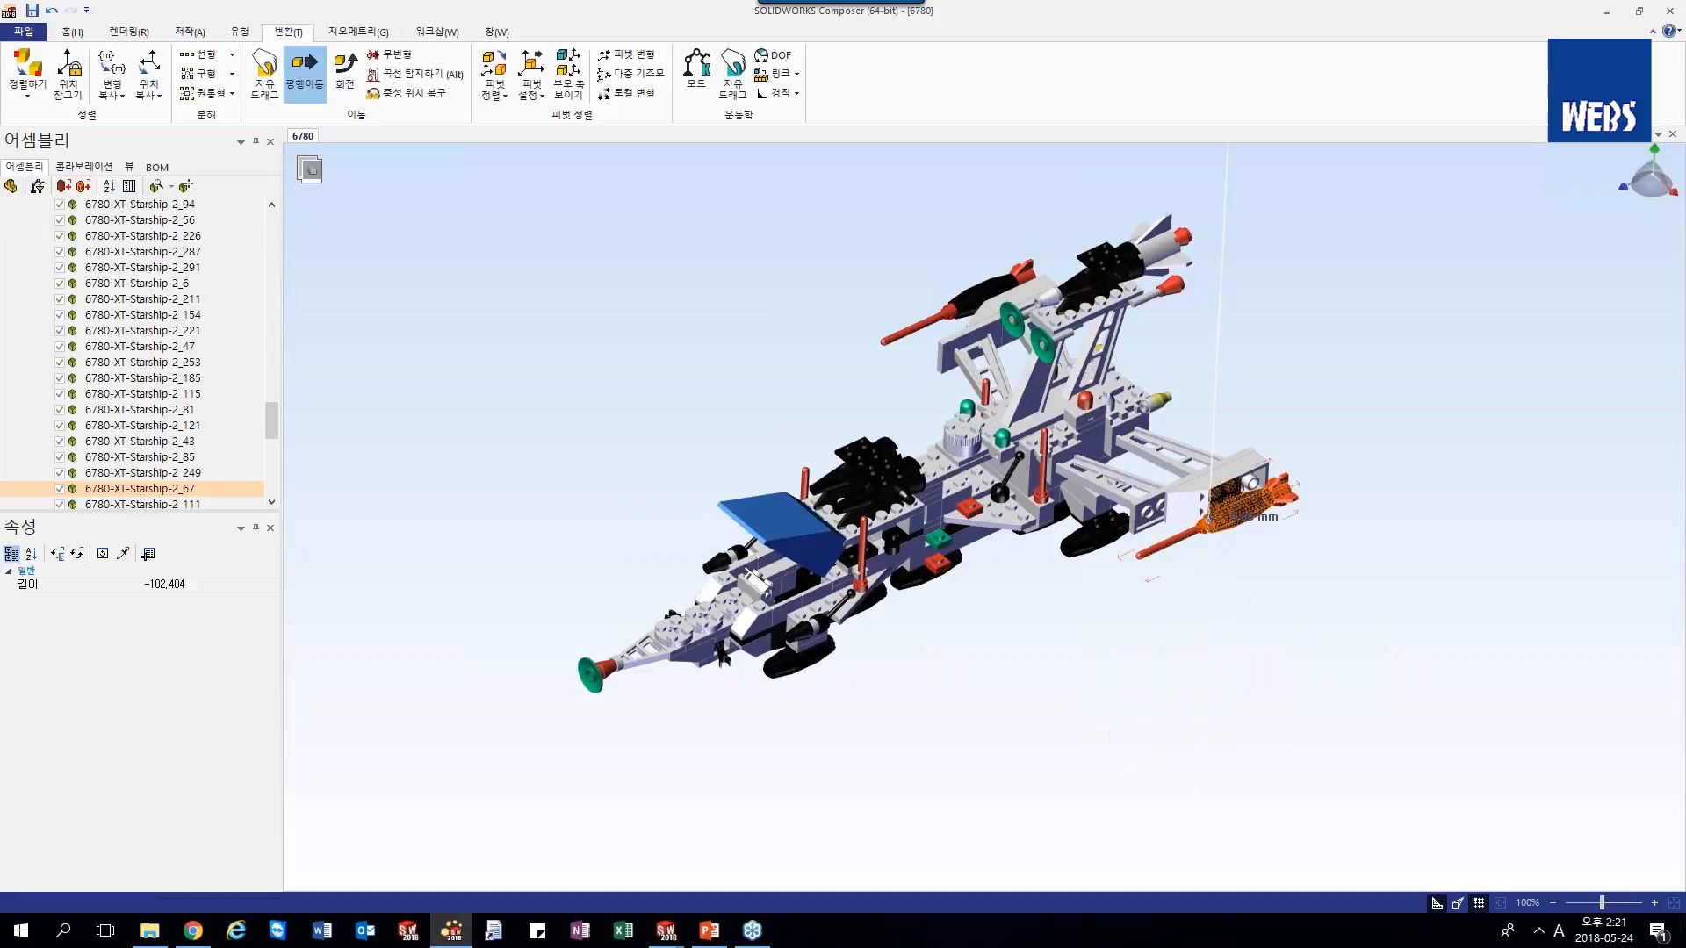
- Translate the selected near missile down along Y and set the distance to -100 mm
left_click(106, 578)
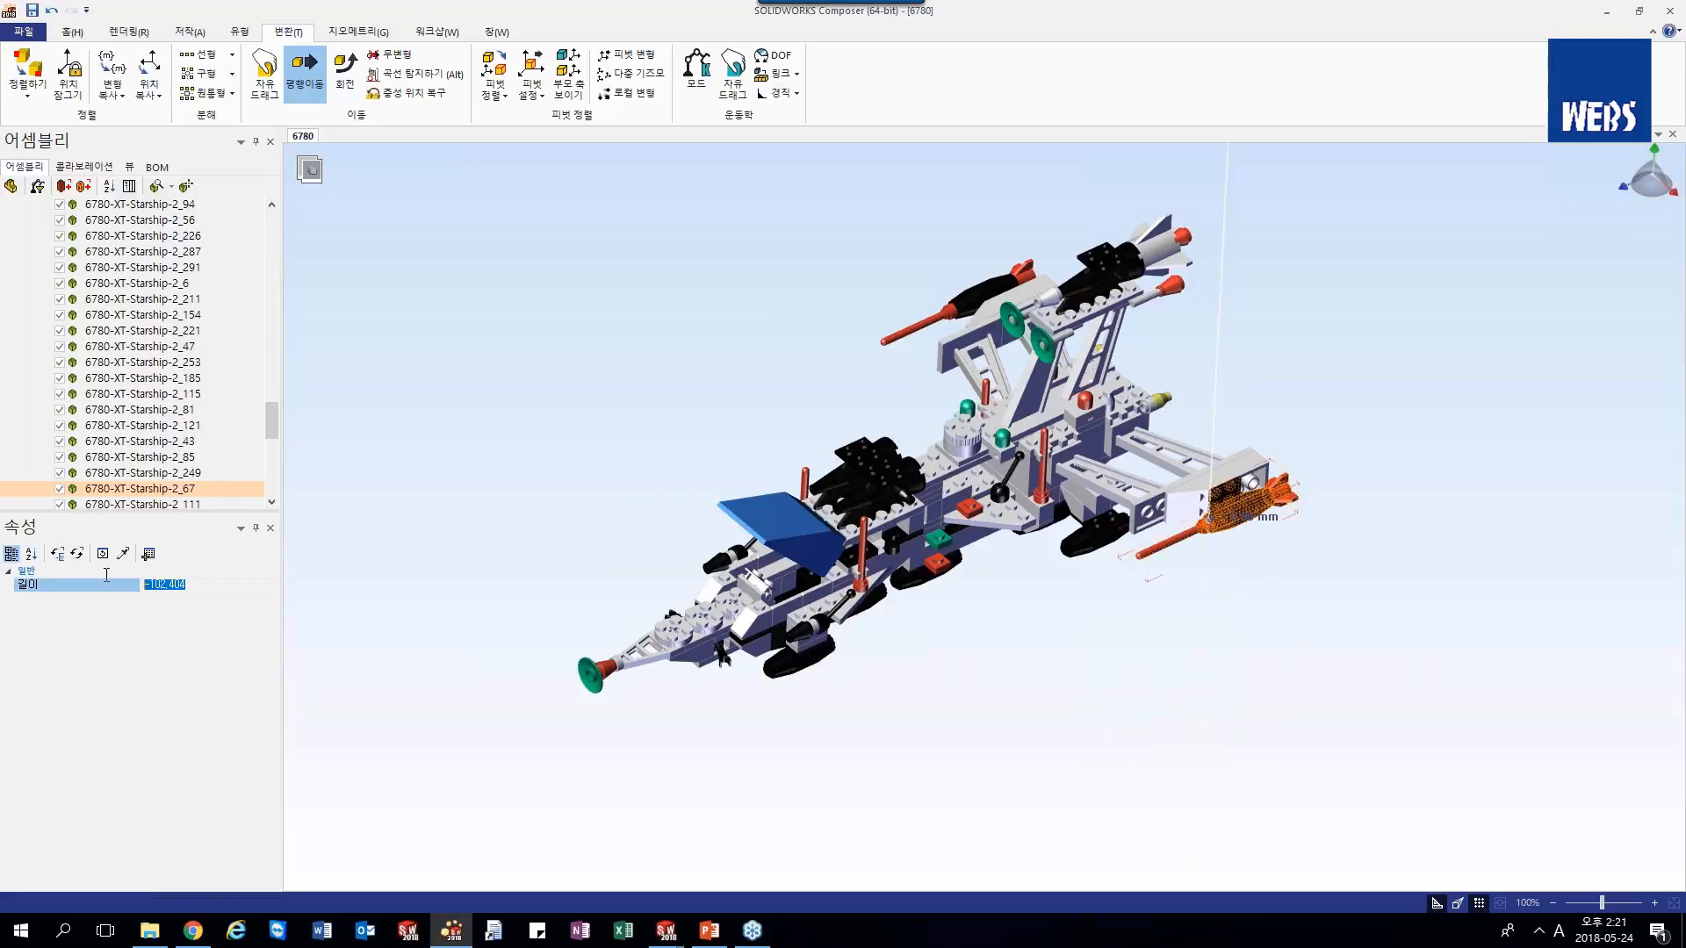
left_click(199, 585)
left_click_drag(186, 585, 146, 590)
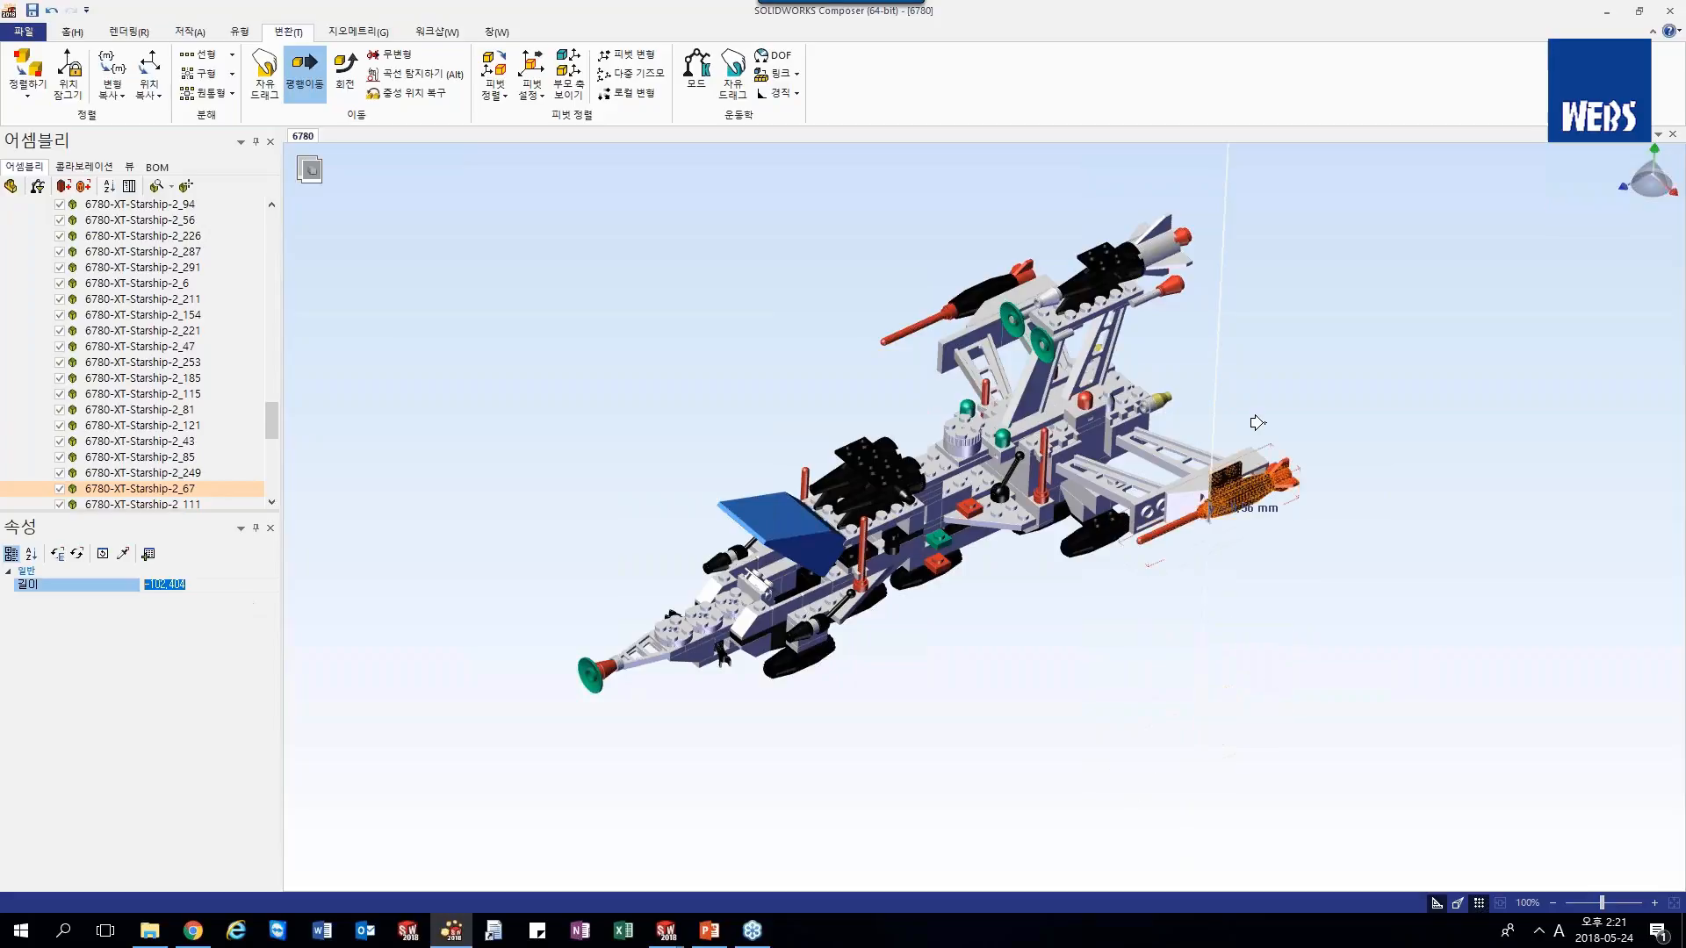
left_click(191, 584)
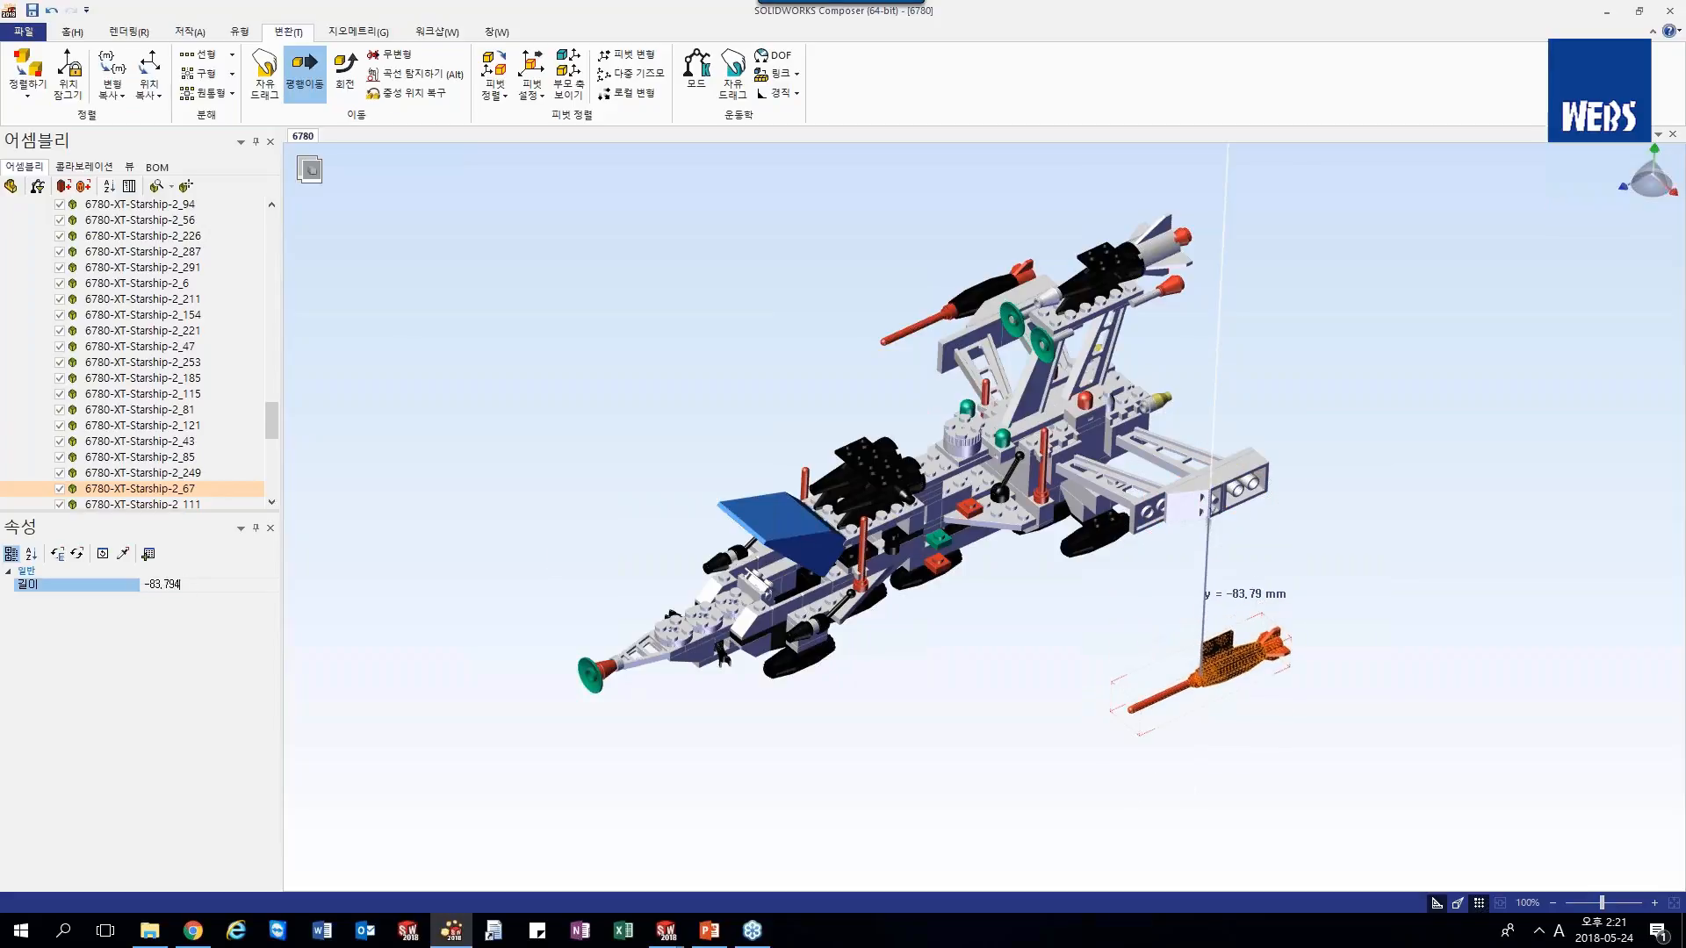
key("ctrl+a")
type("-100")
key("Return")
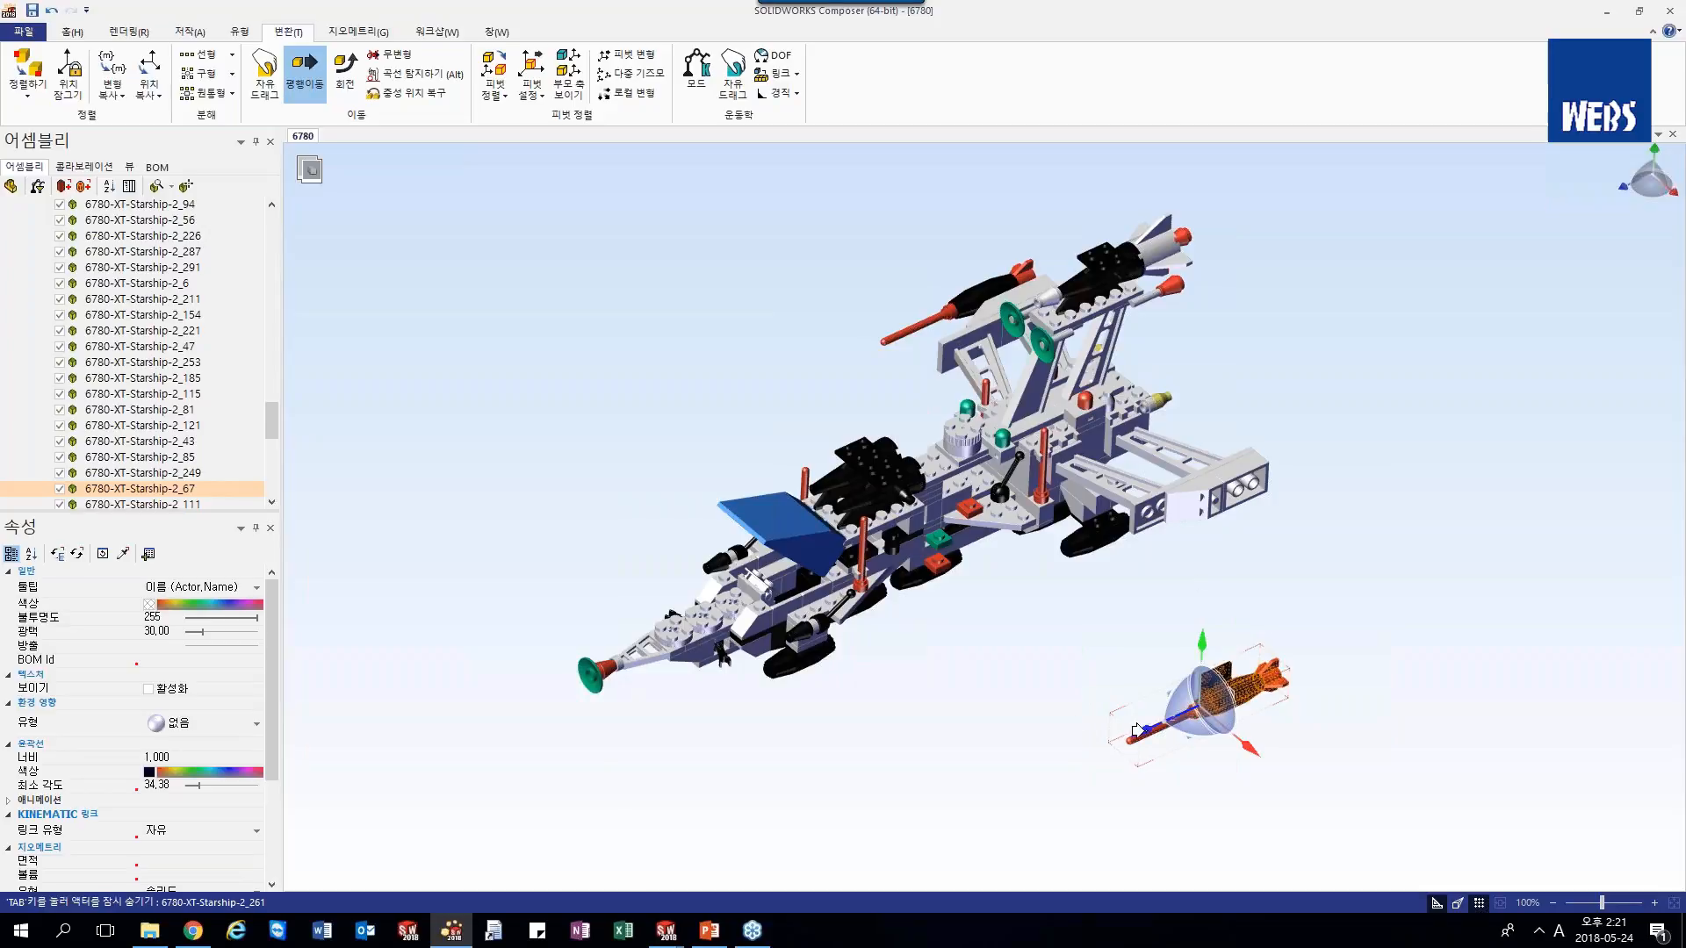
- Translate the near missile forward along the blue axis, below the starship's nose, select it again and clear the selection
left_click_drag(1134, 730, 820, 779)
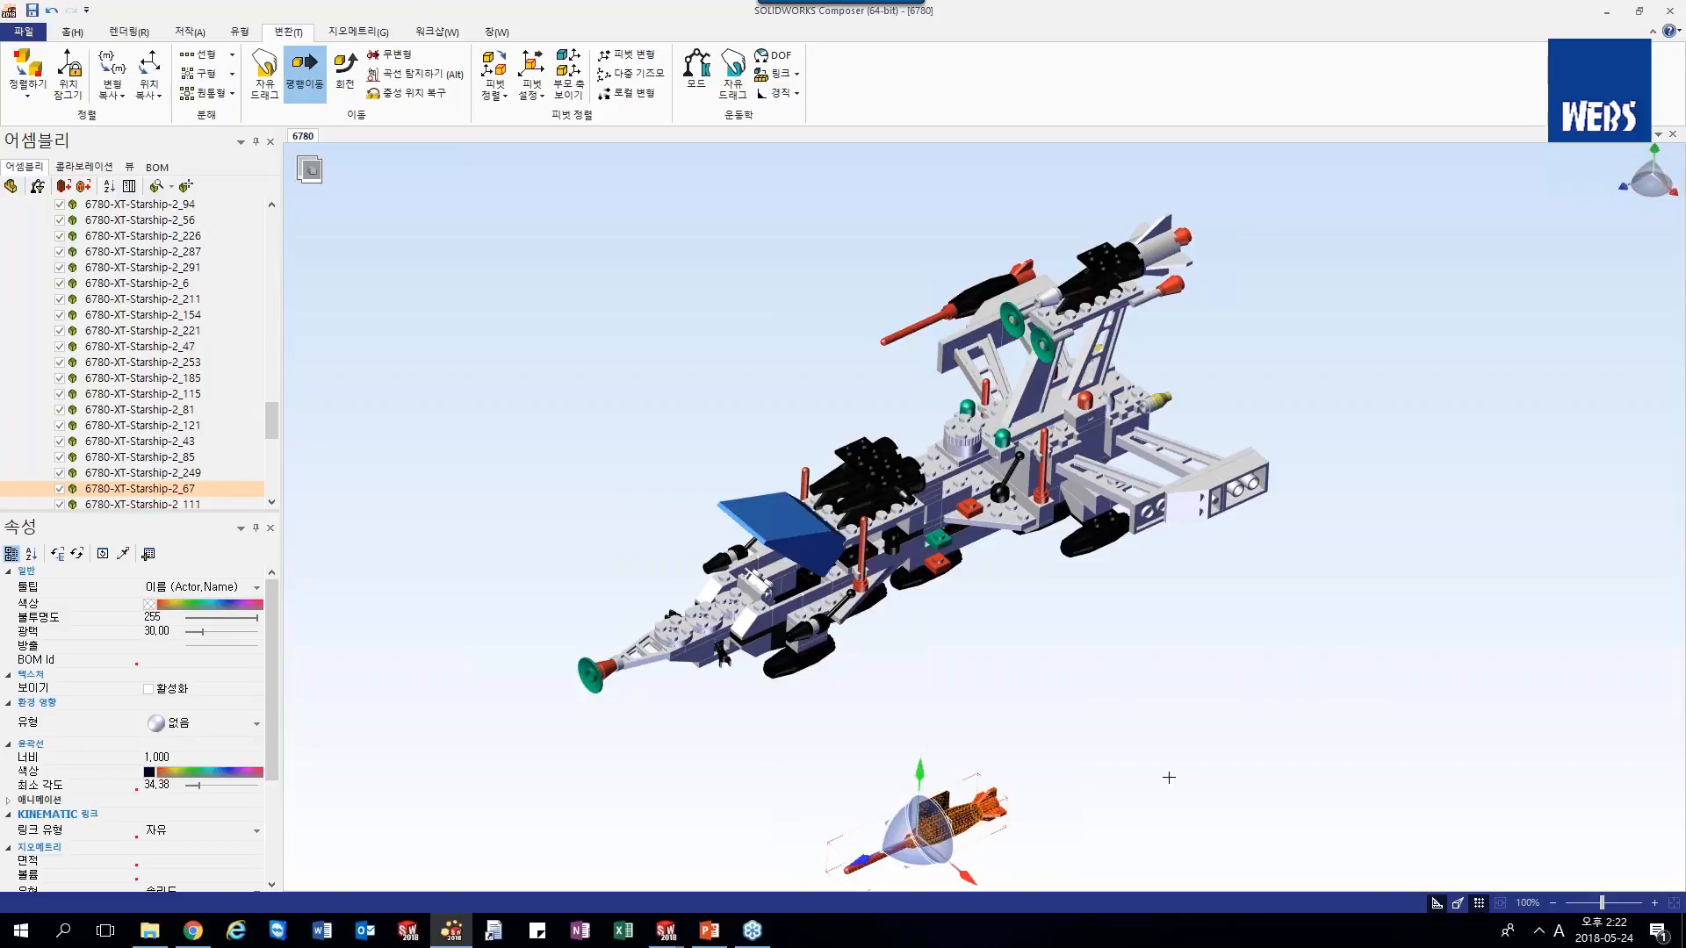
left_click(1169, 777)
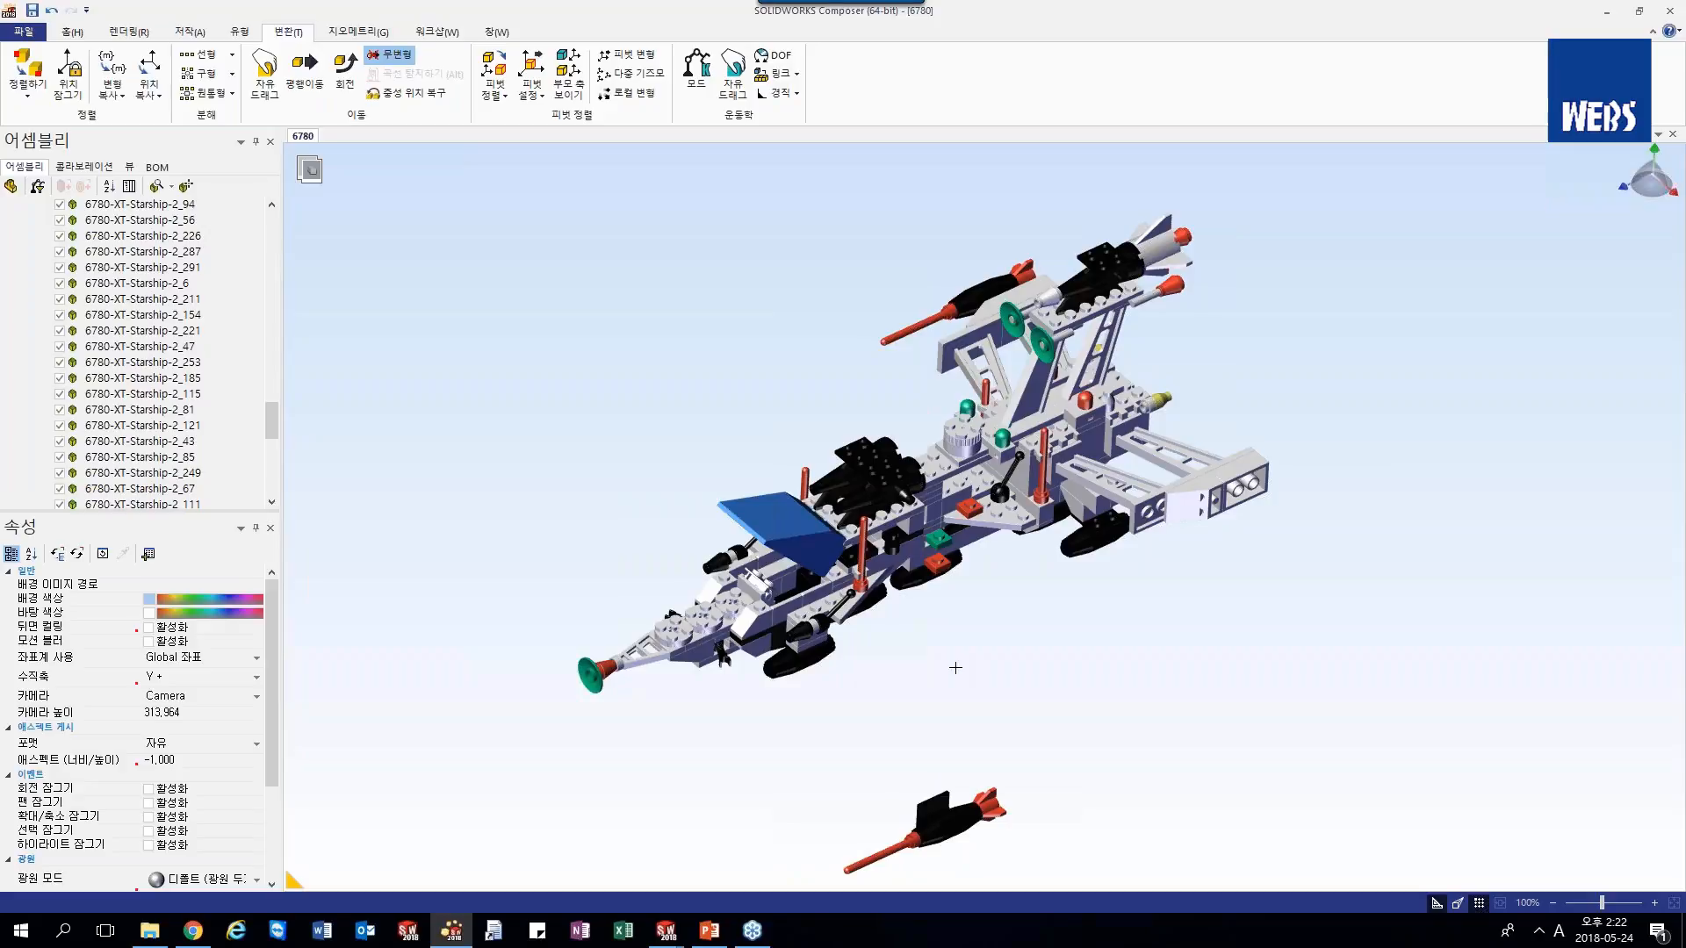
left_click_drag(955, 632, 940, 750)
left_click_drag(776, 762, 1041, 845)
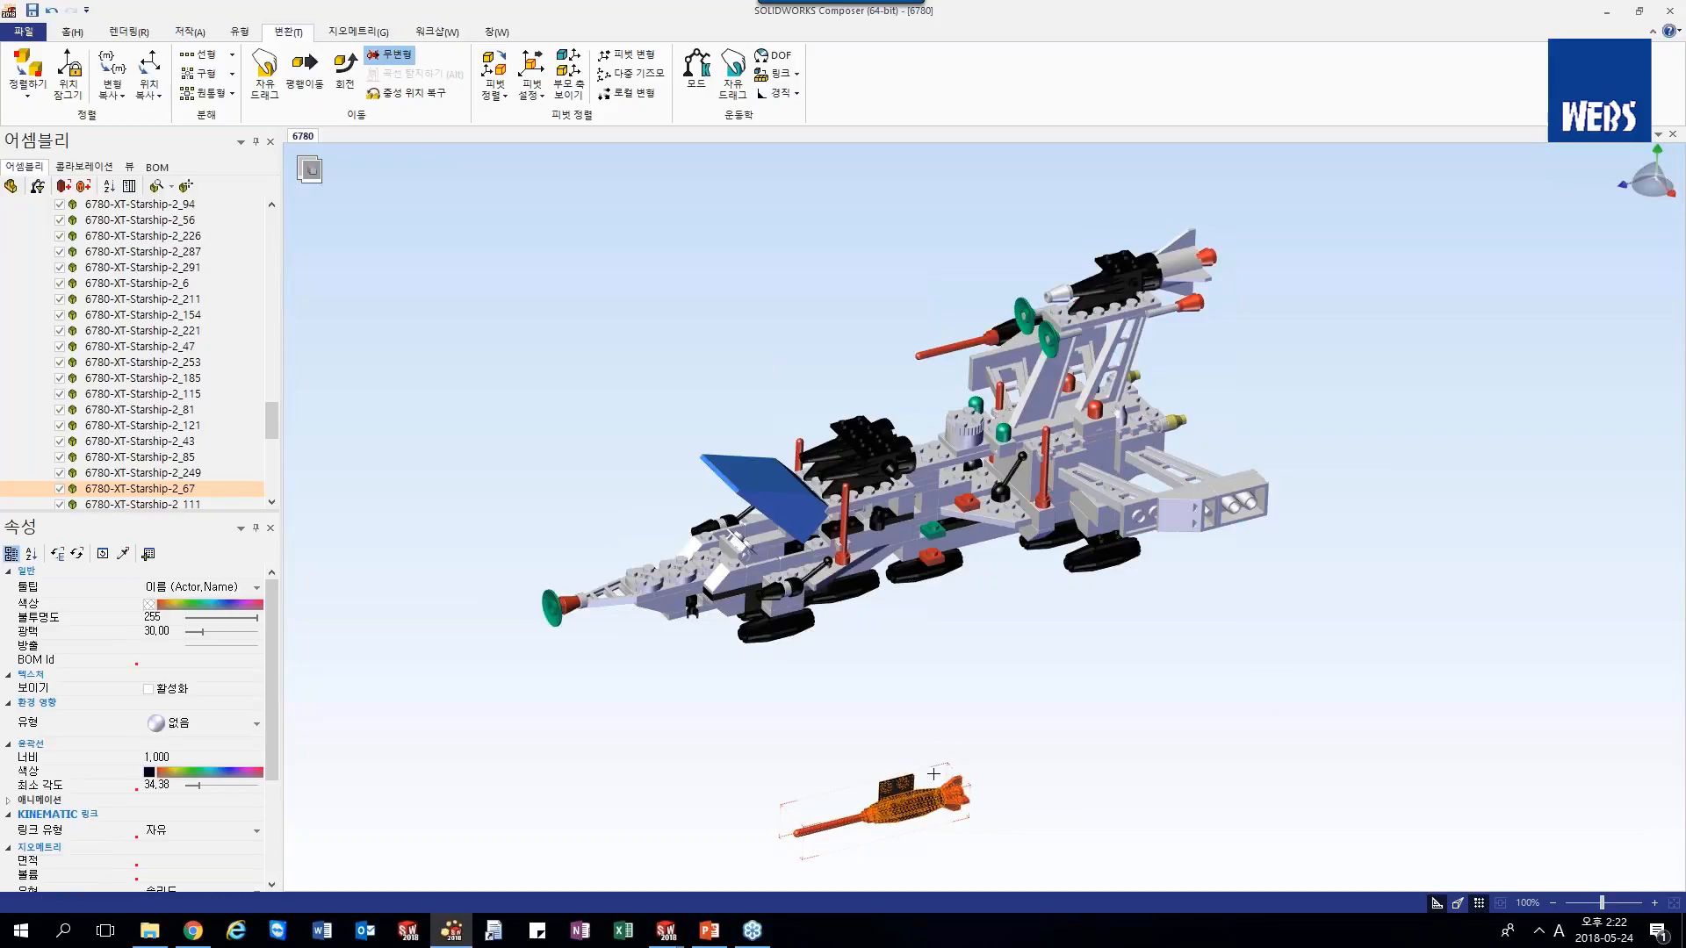
left_click(809, 726)
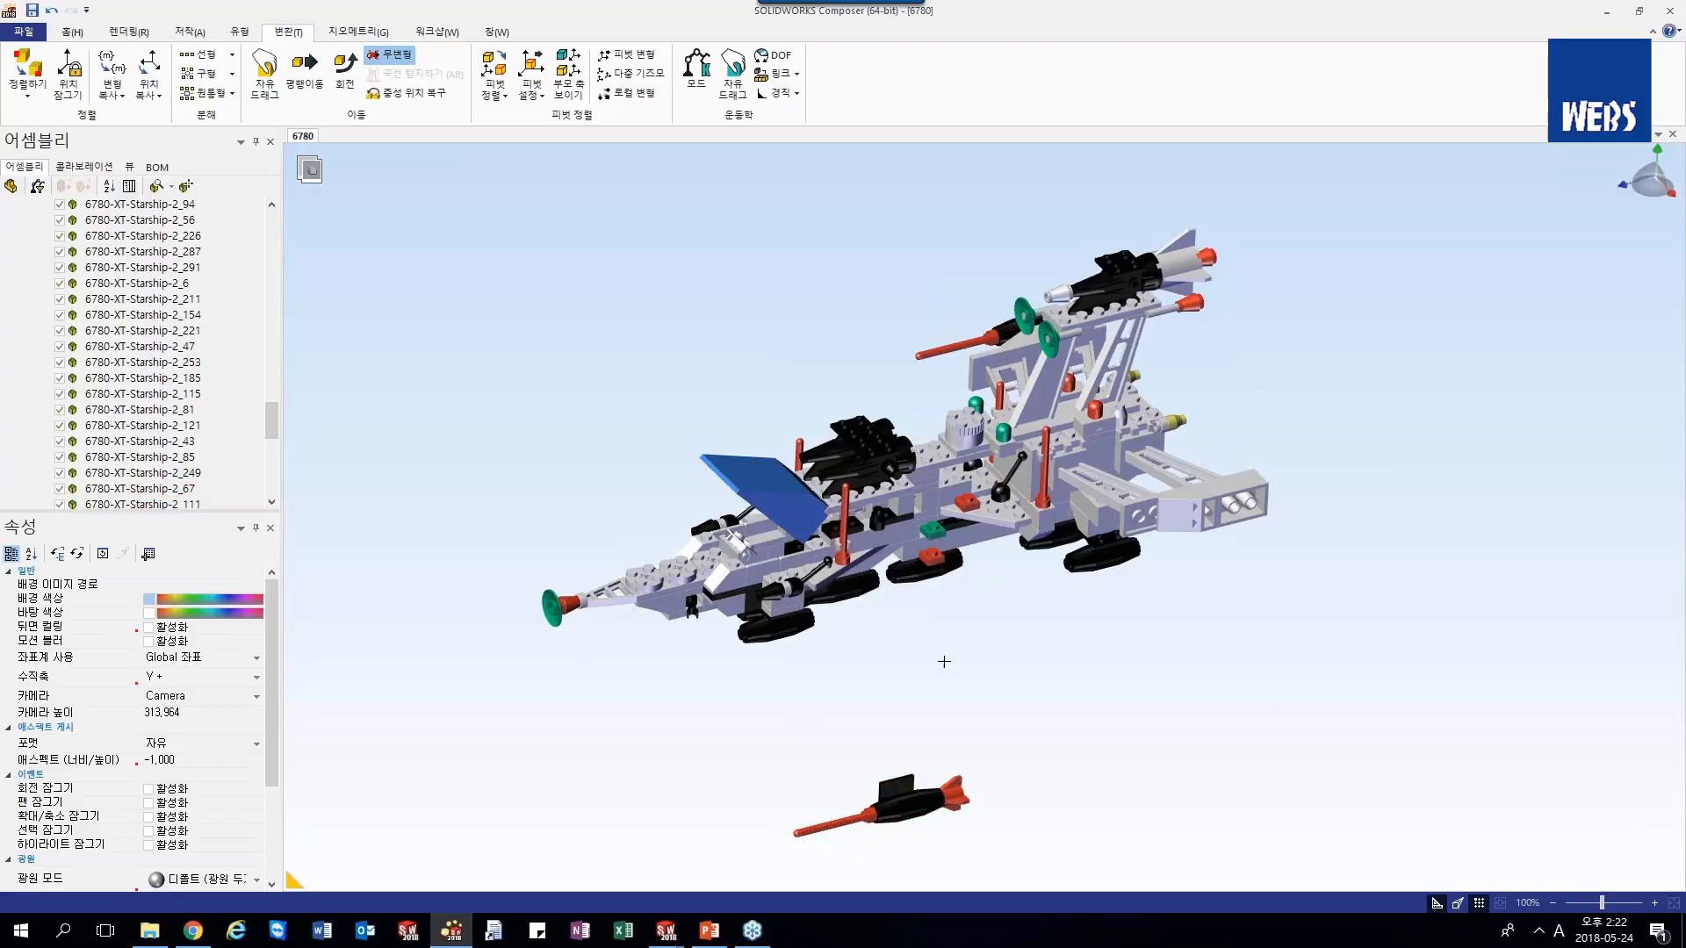
- Select the body, tail and tip of the missile on the starship's far rear wing
right_click_drag(981, 626, 993, 626)
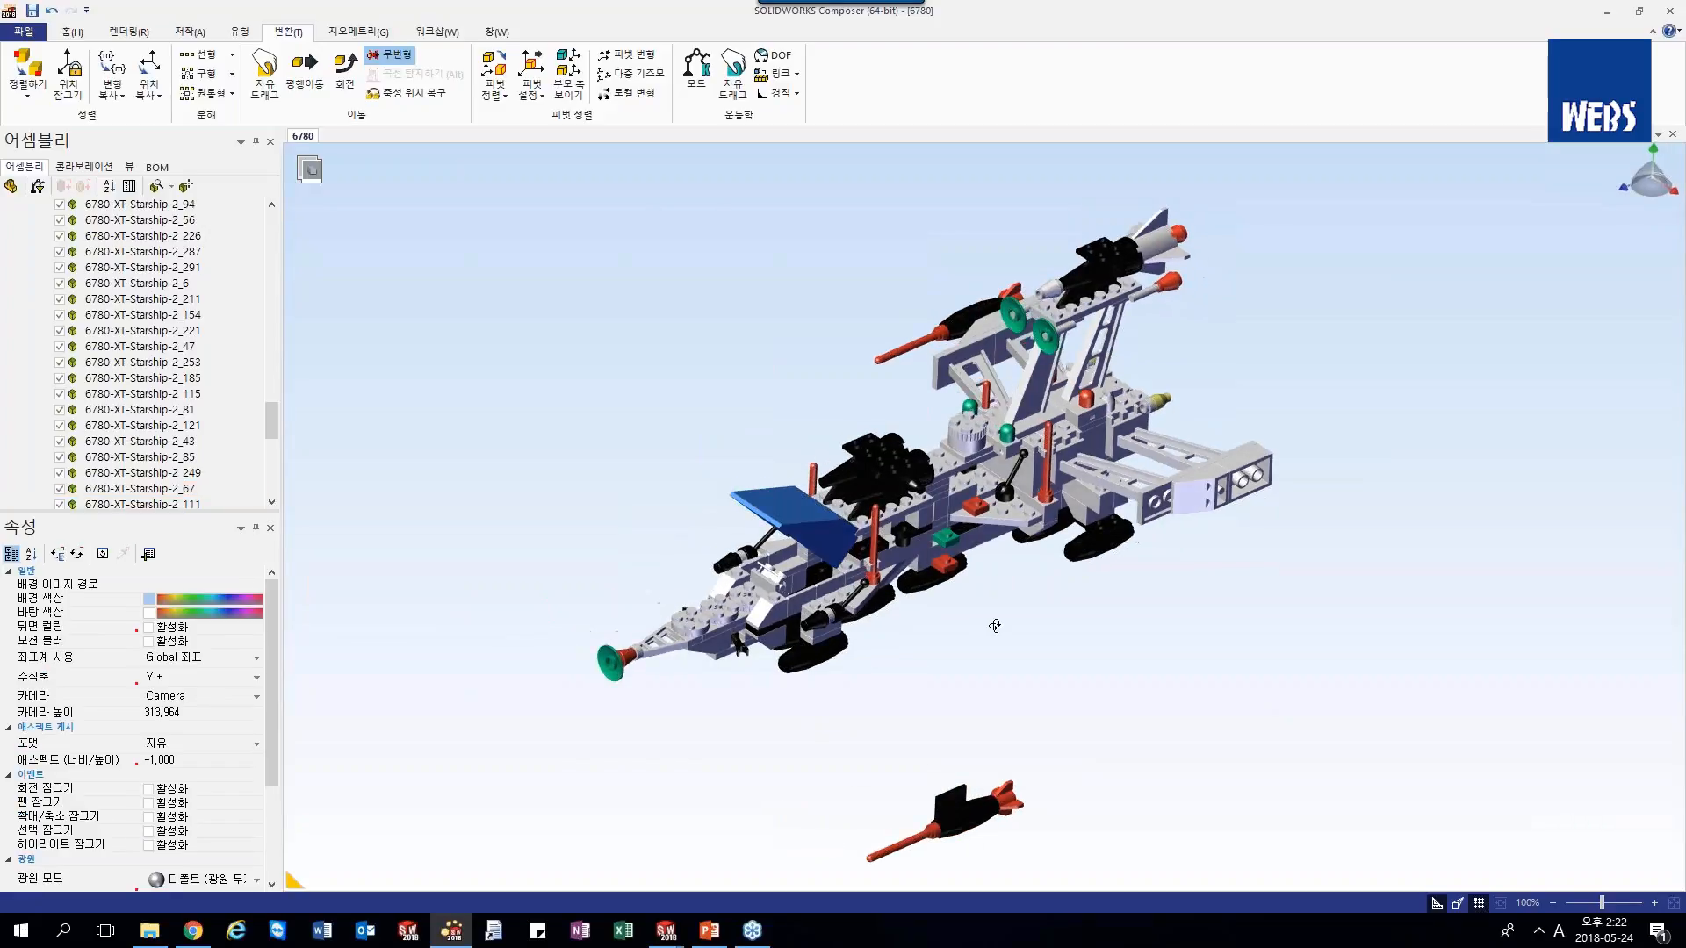
key("Tab")
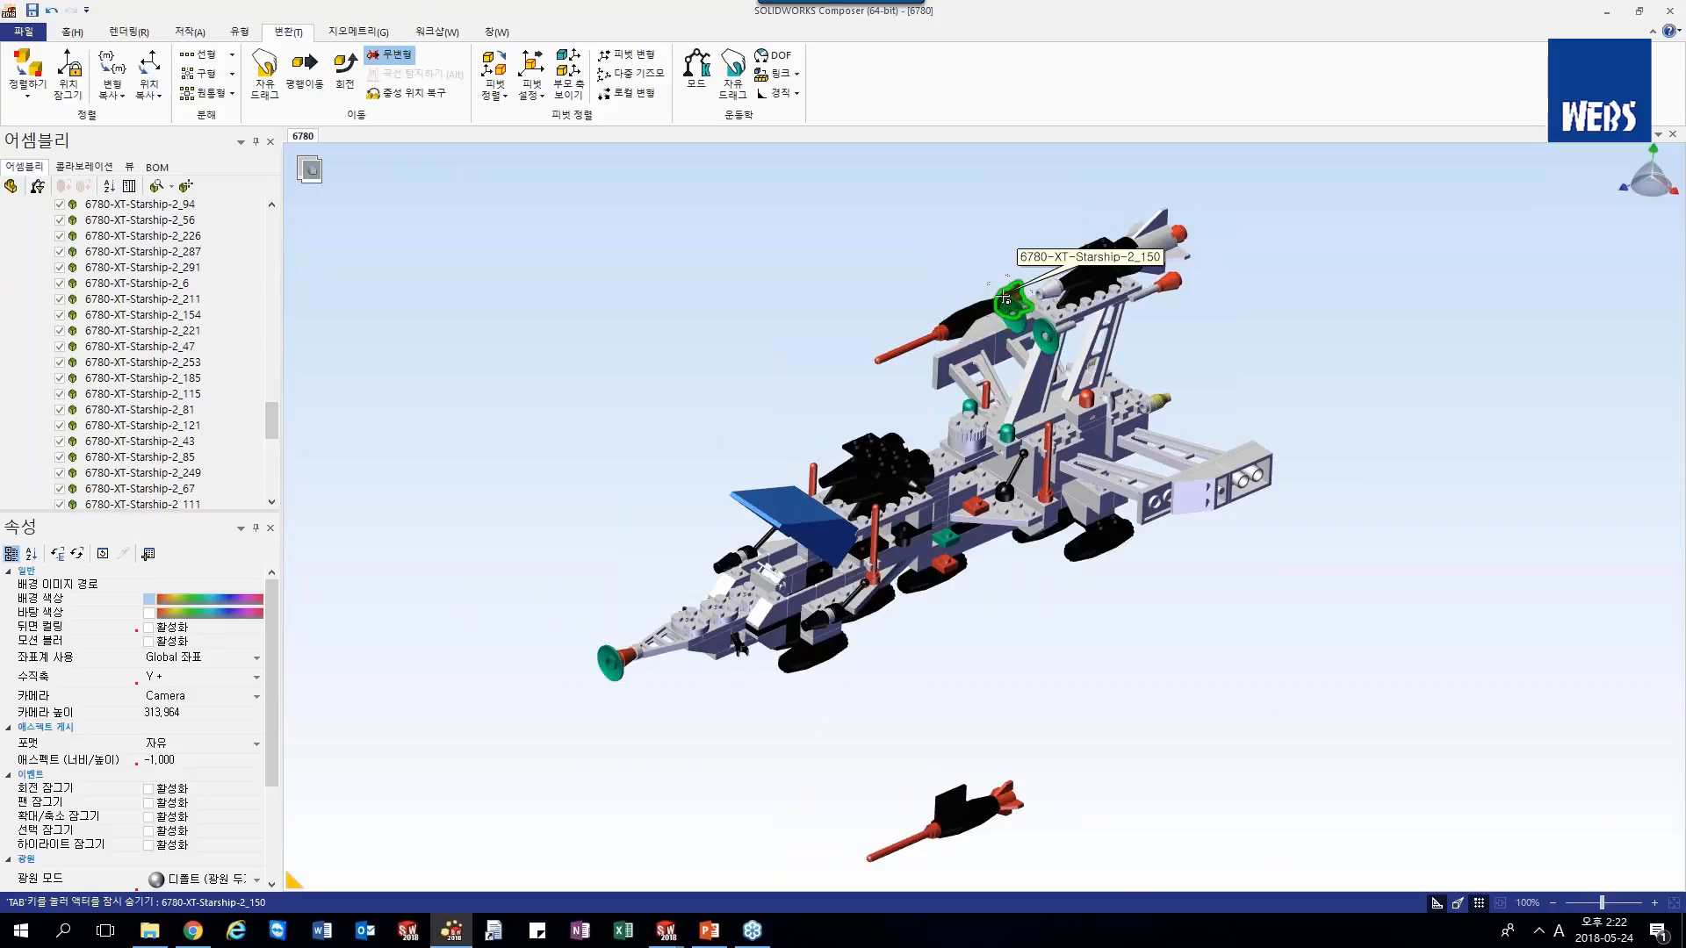
right_click_drag(830, 281, 878, 307)
left_click(935, 290)
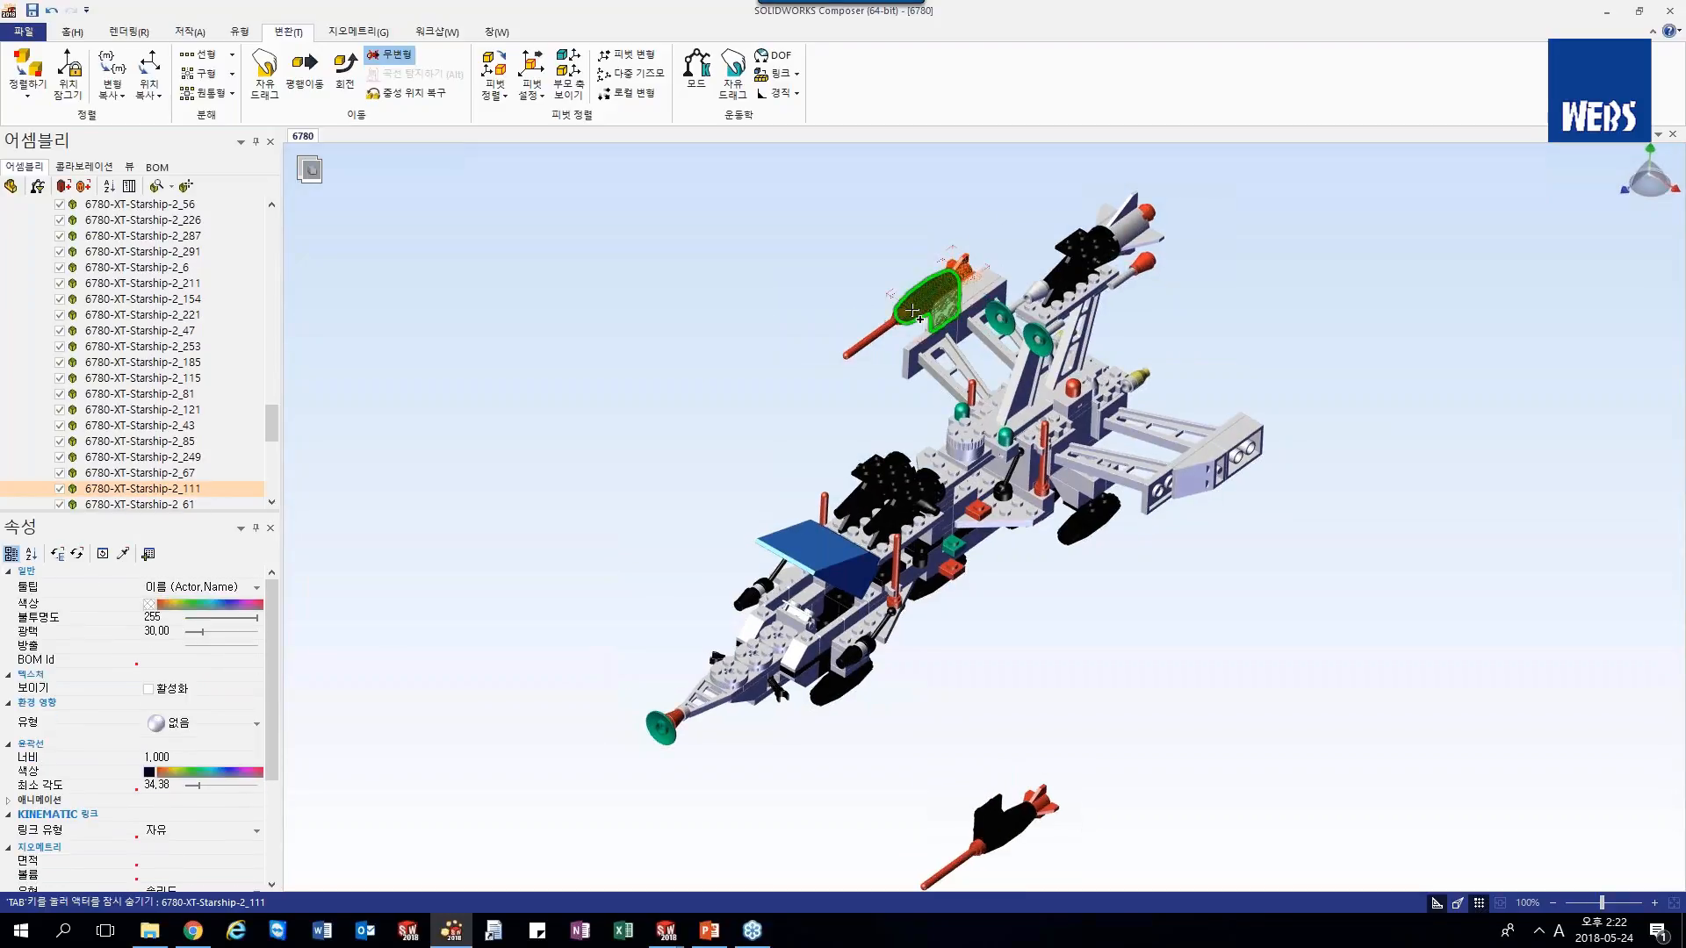
right_click_drag(865, 342, 821, 303)
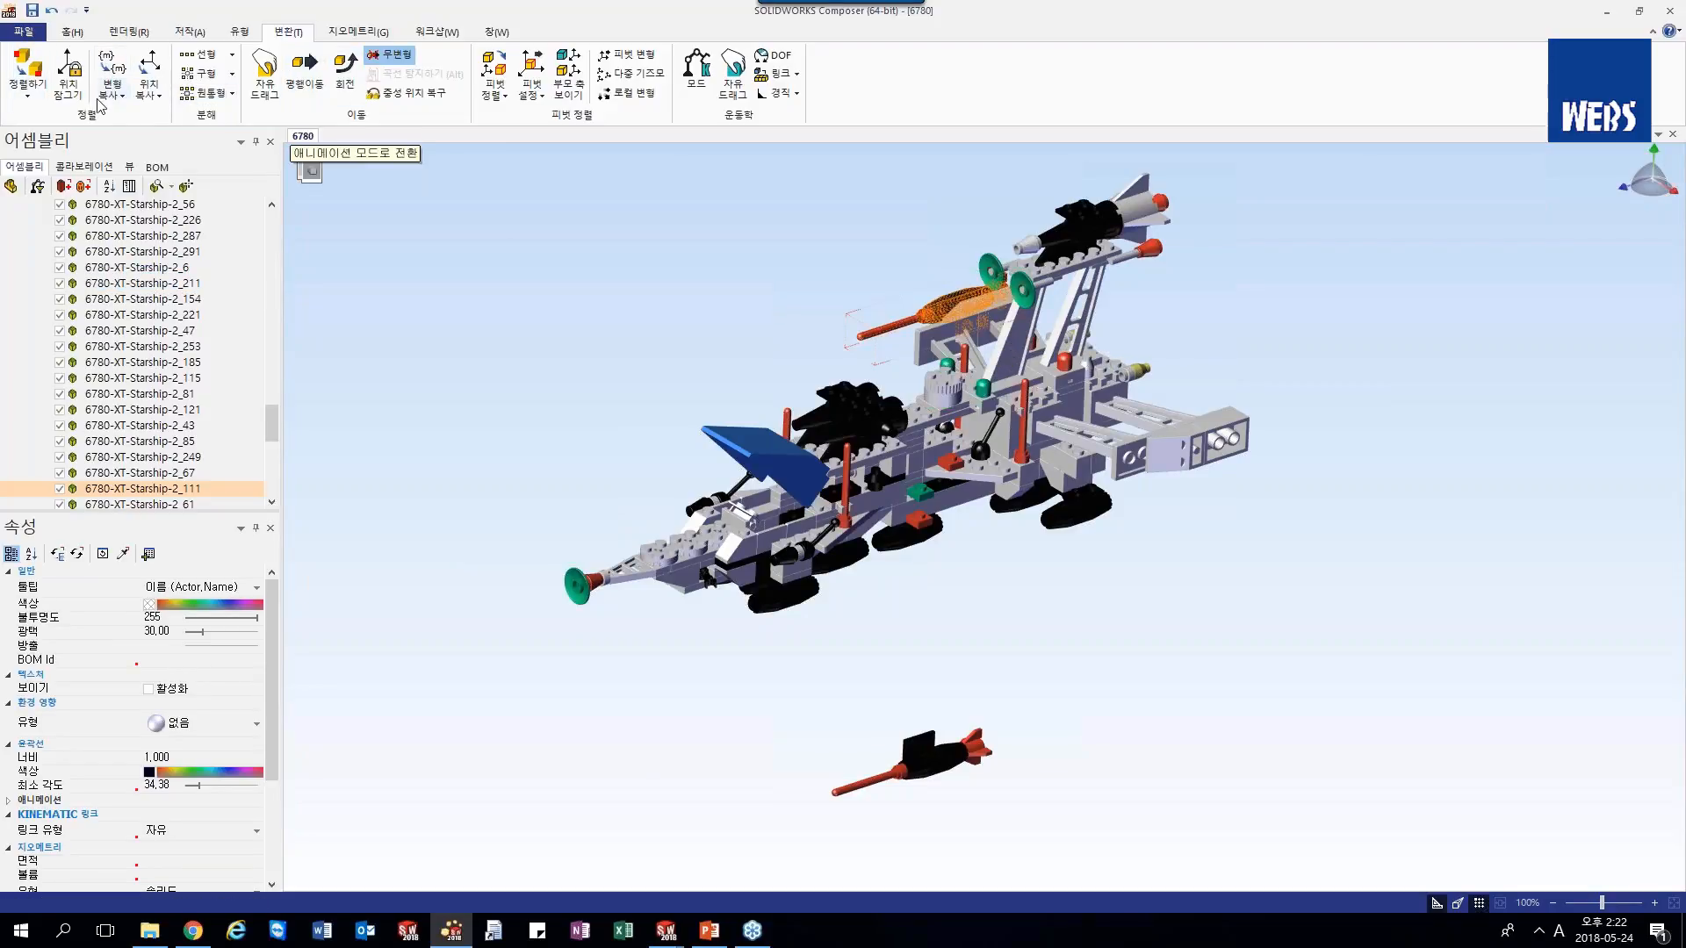
- Copy the displaced near missile's position to the far missile using absolute coordinates (절대 좌표계에서), and clear the selection
left_click(155, 96)
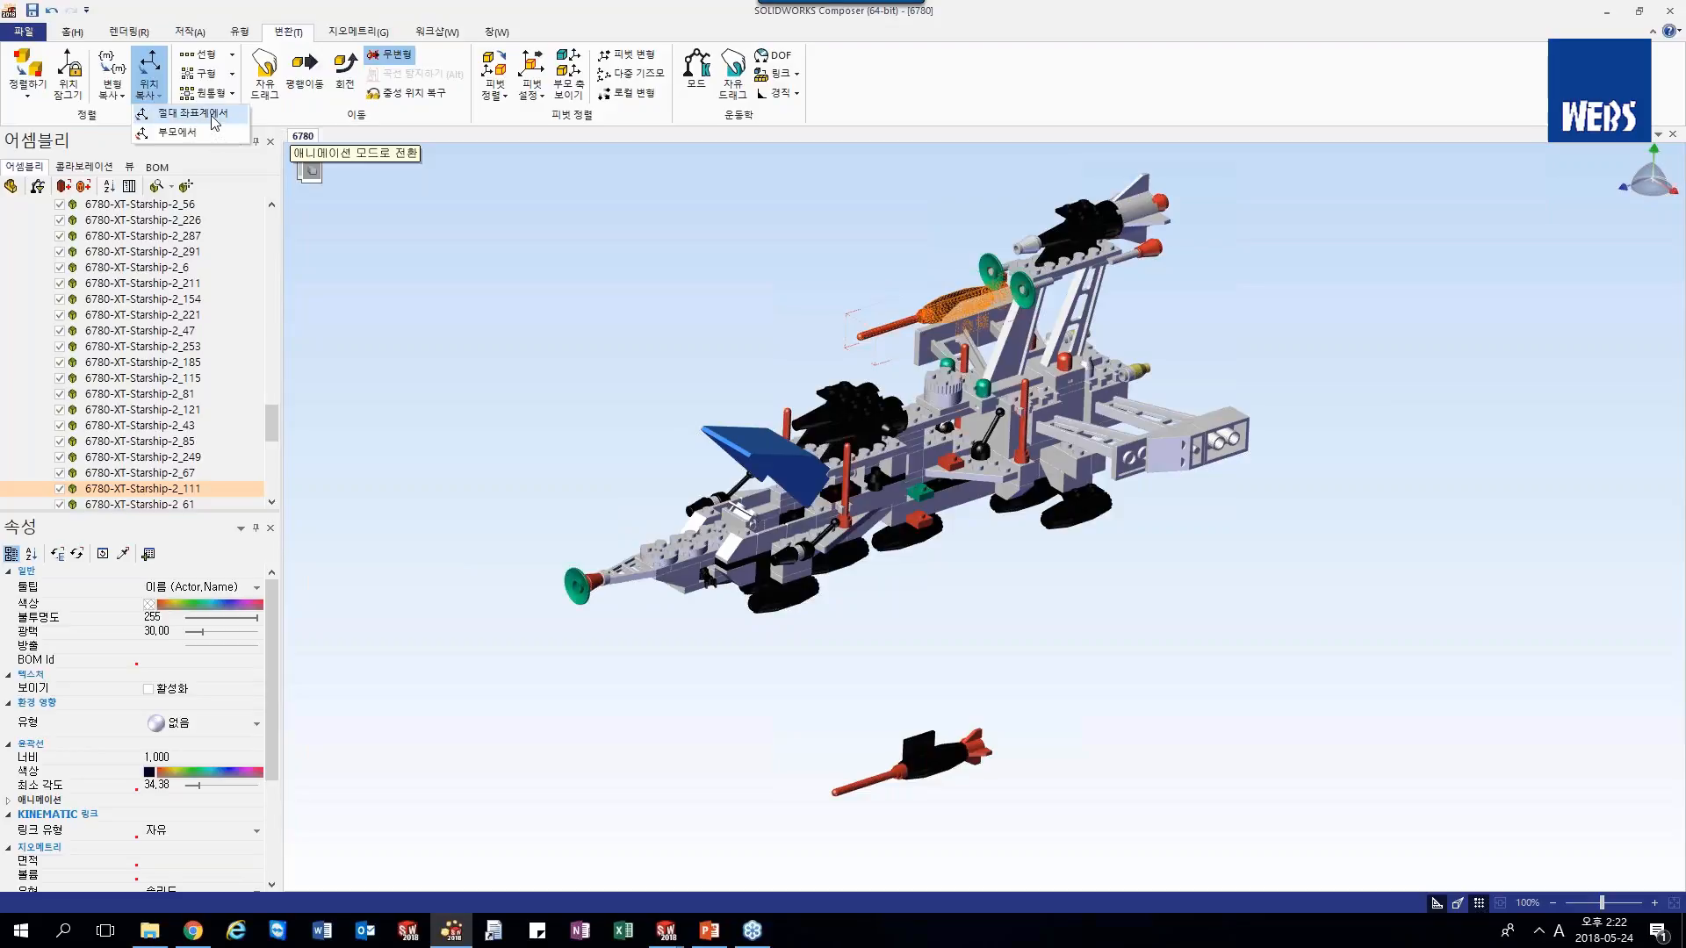
left_click(193, 113)
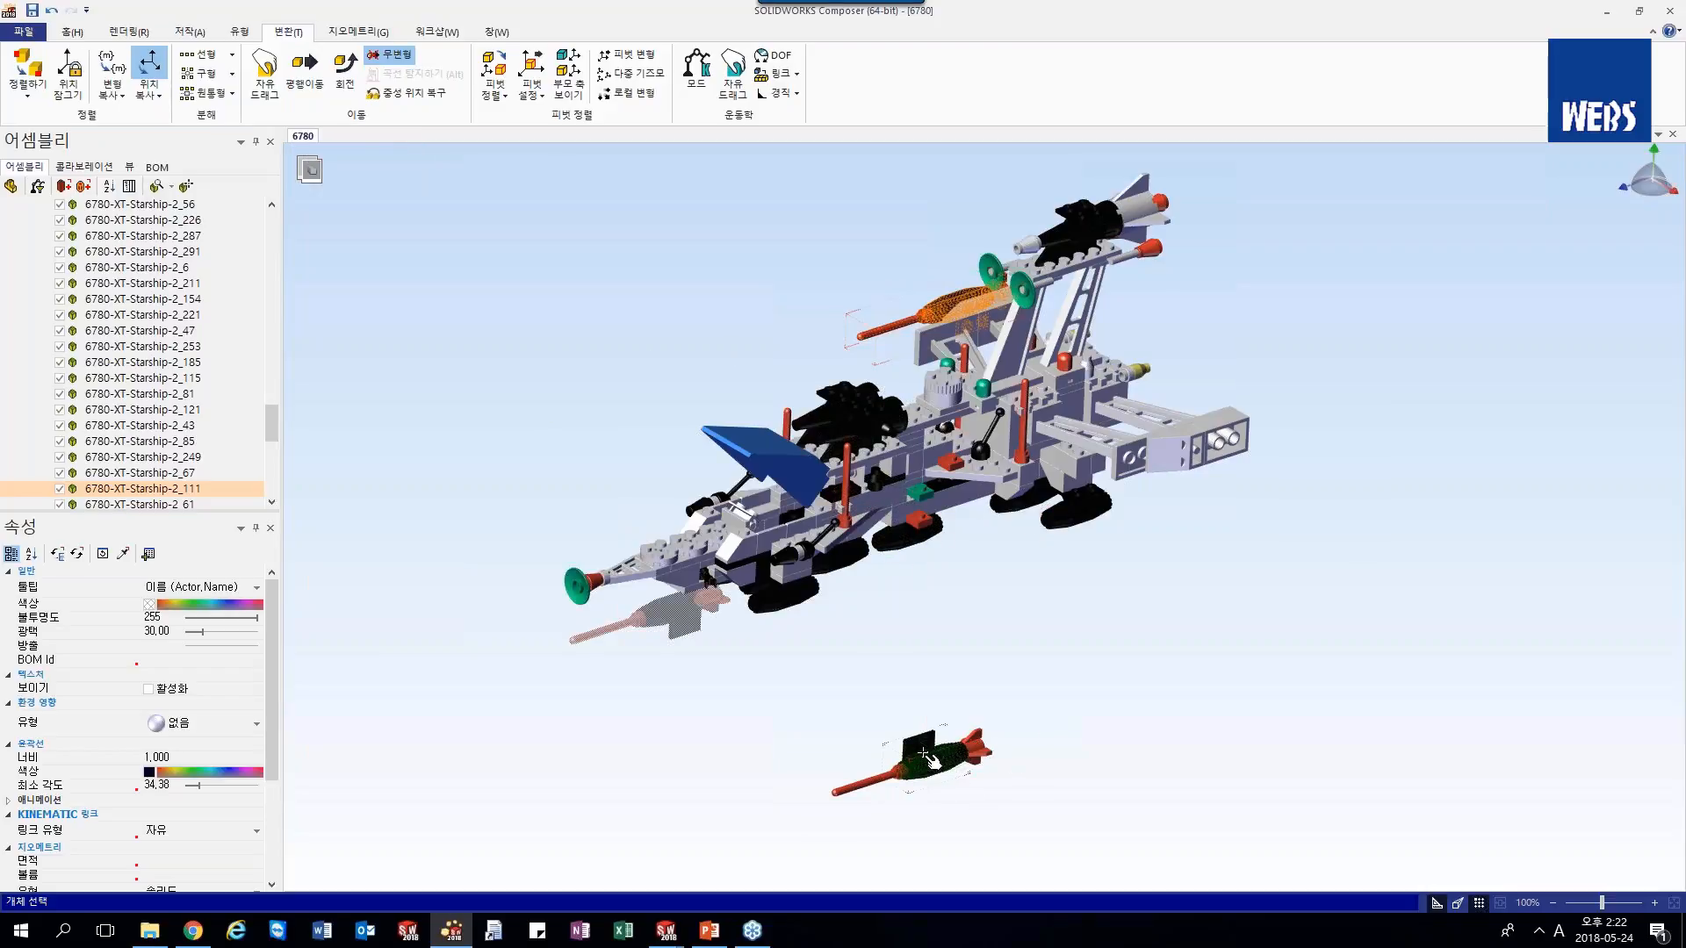
mouse_move(914, 684)
right_mouse_down()
mouse_move(885, 662)
mouse_move(883, 689)
right_mouse_up()
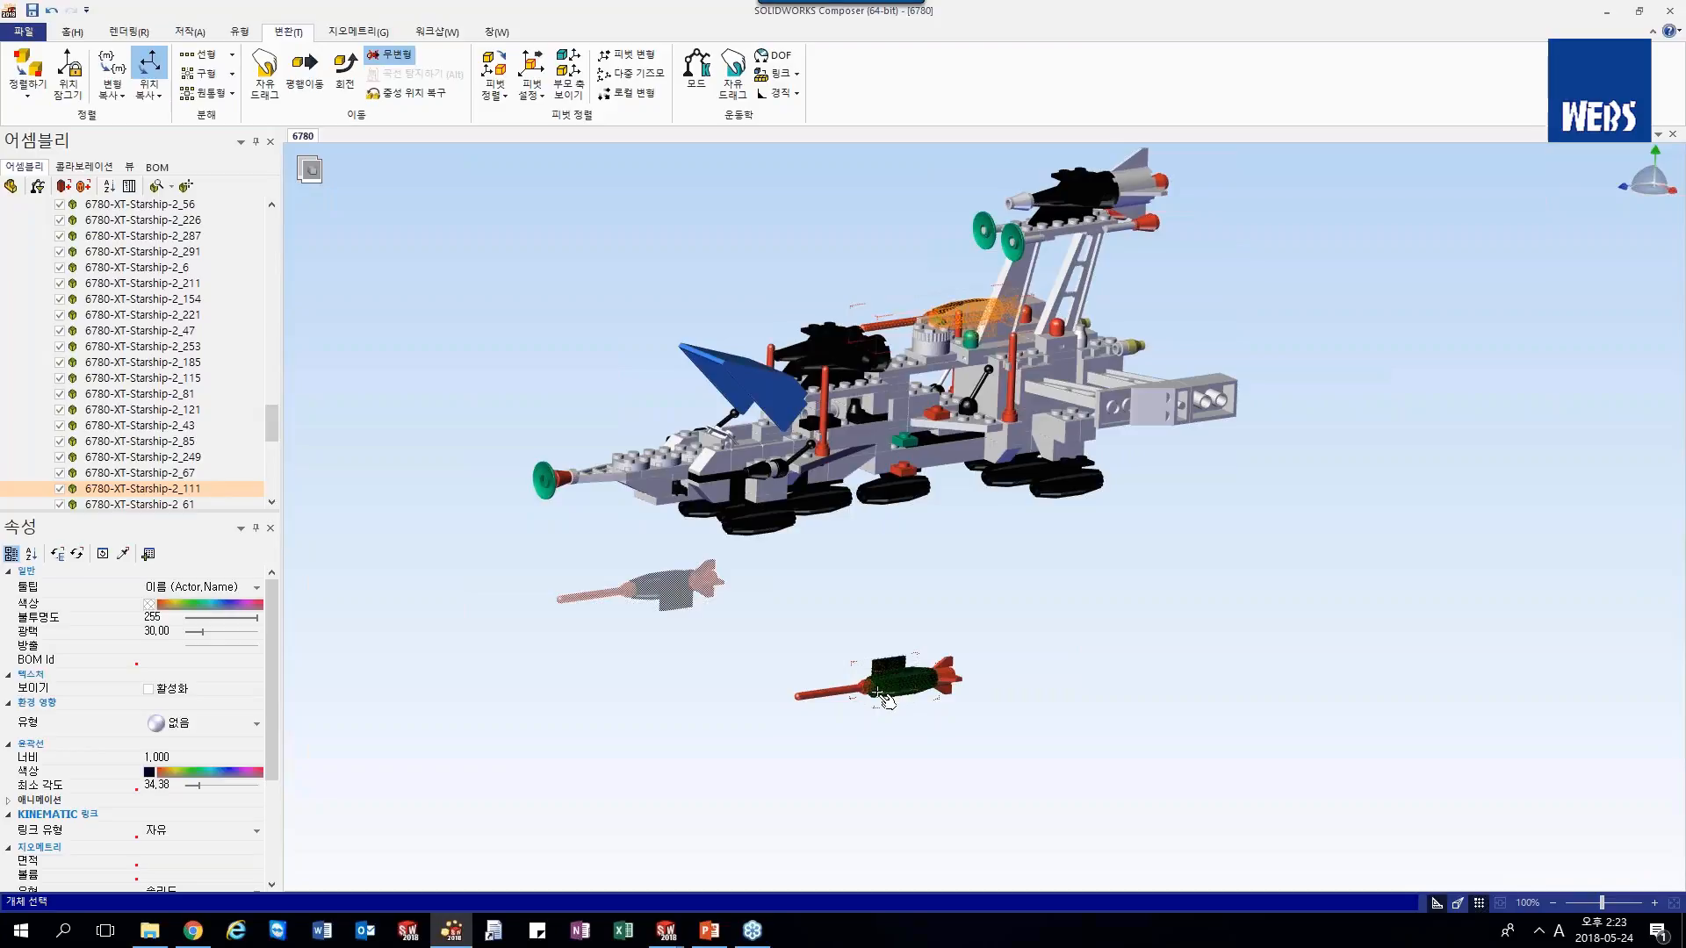
left_click(881, 696)
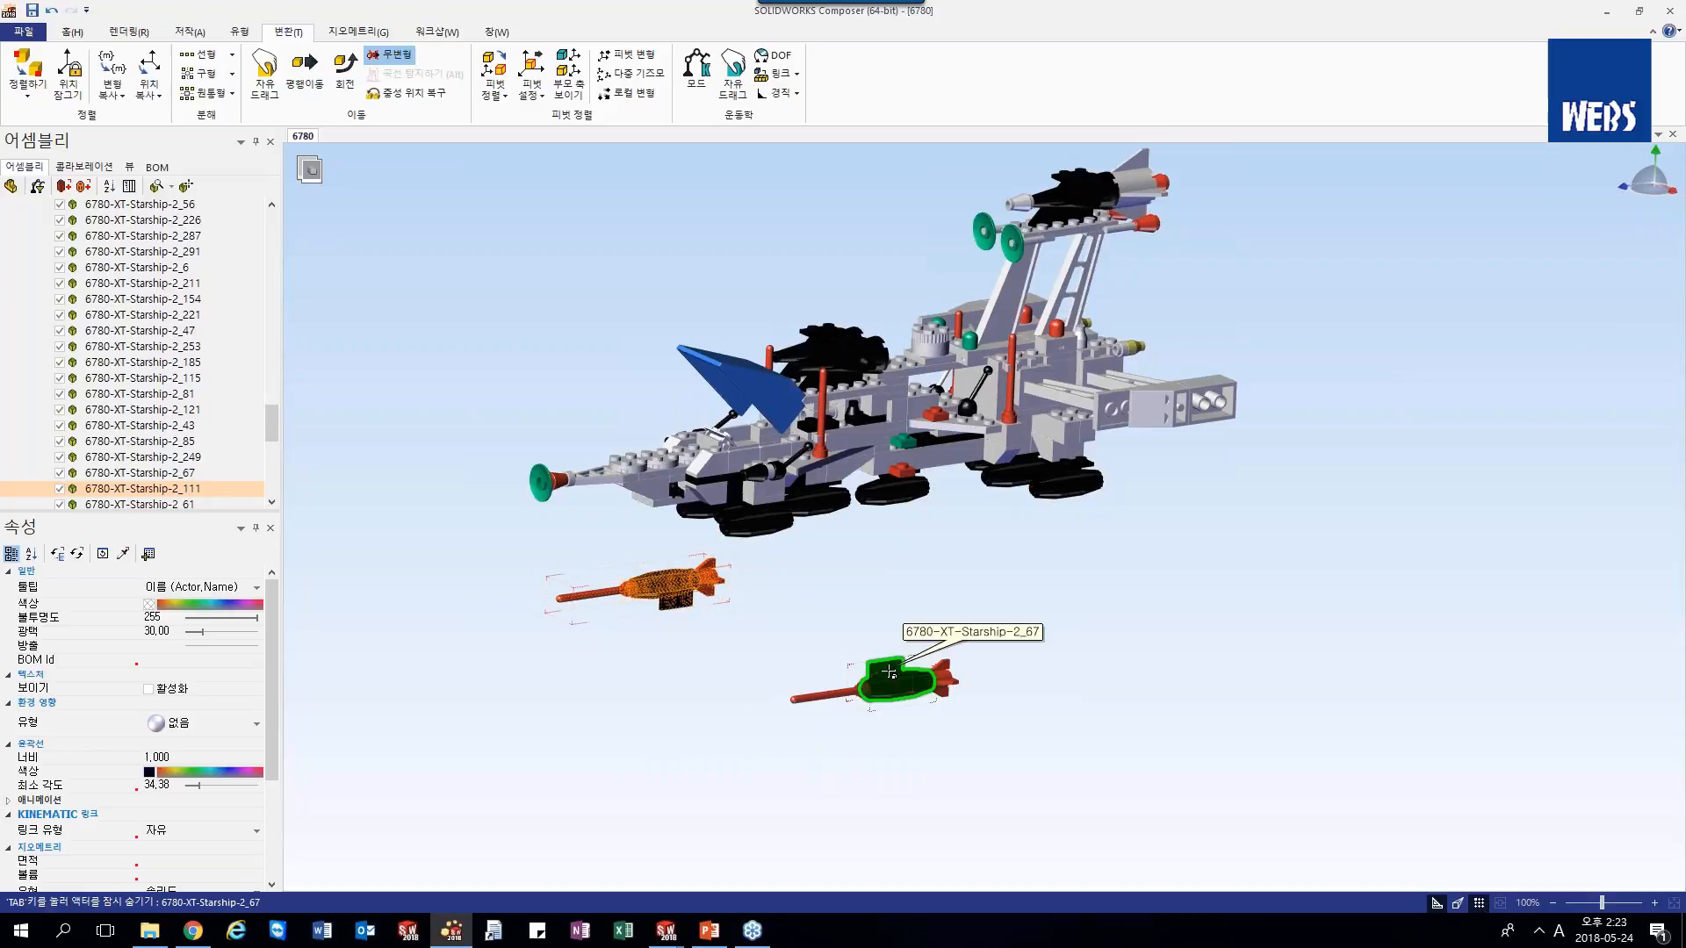
left_click(867, 604)
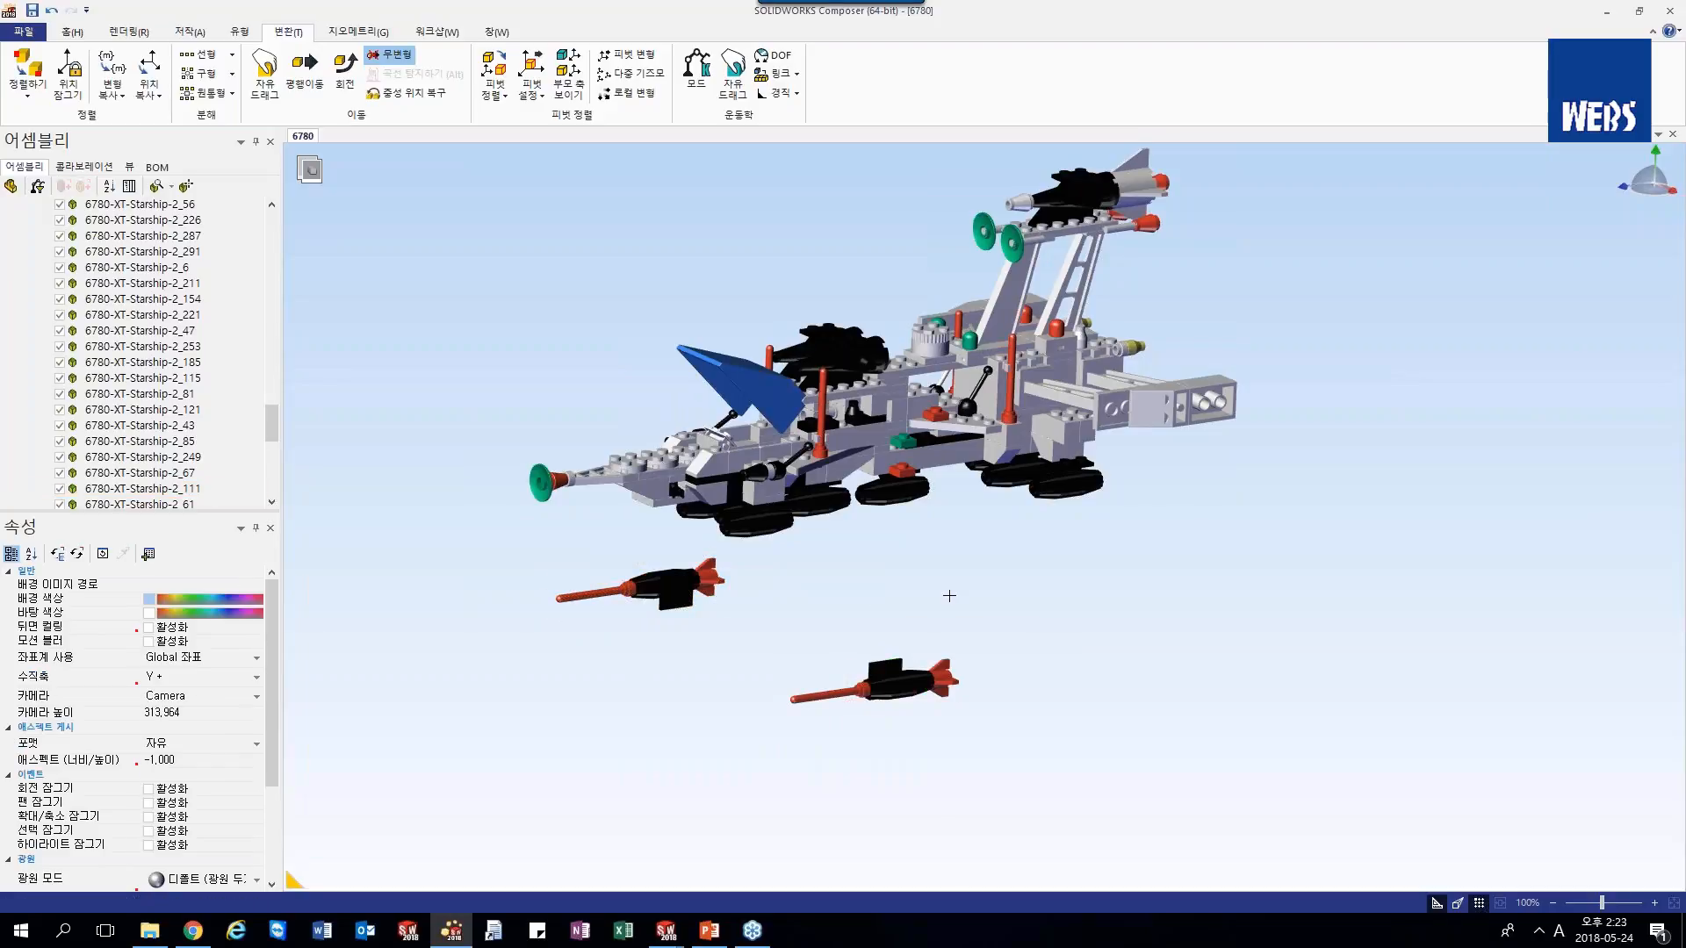
- Insert a corner arrow (코너 화살표) next to the displaced missiles and leave the arrow command
left_click_drag(904, 575, 909, 539)
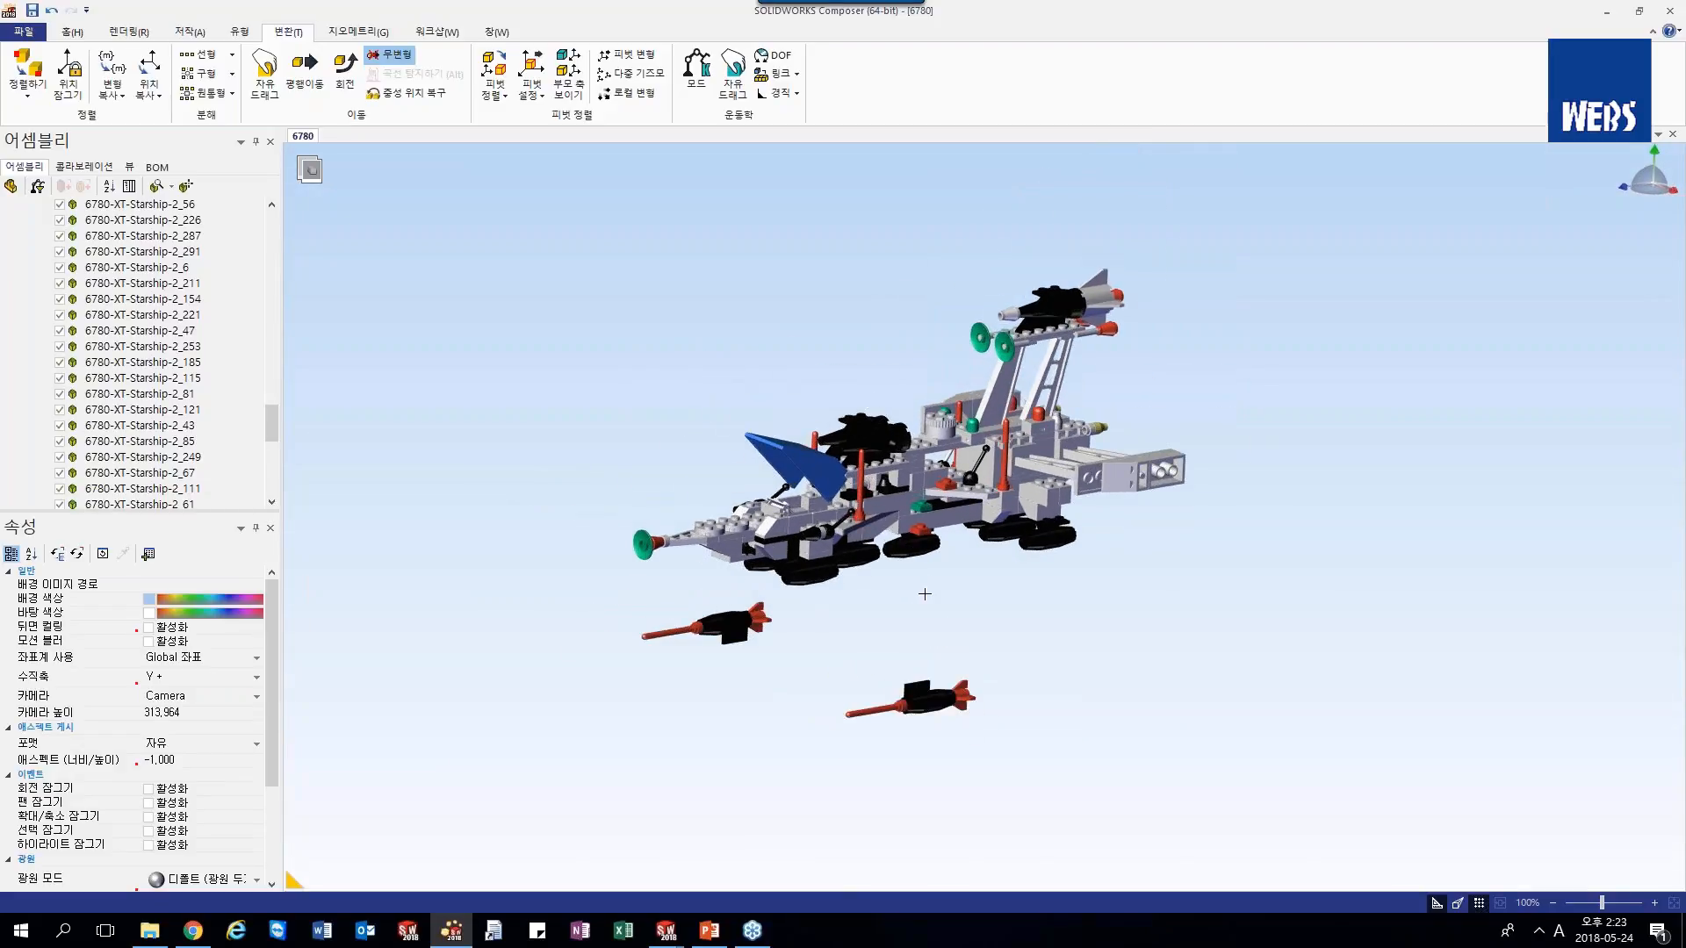
scroll(925, 594, "up", 2)
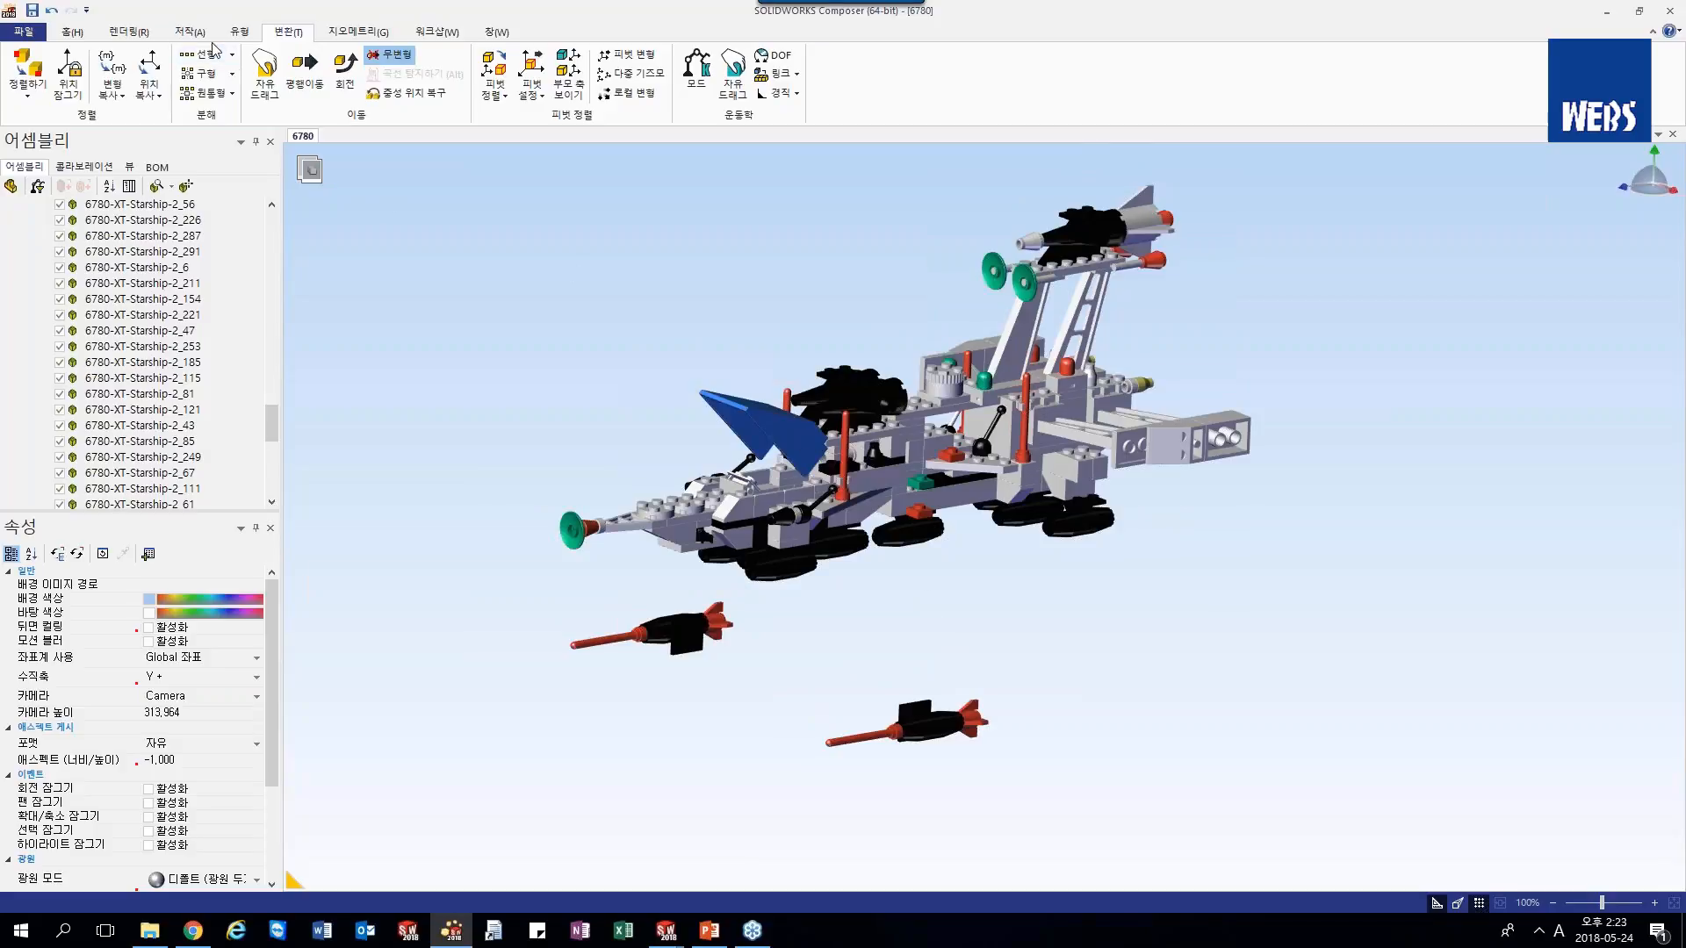
left_click(194, 32)
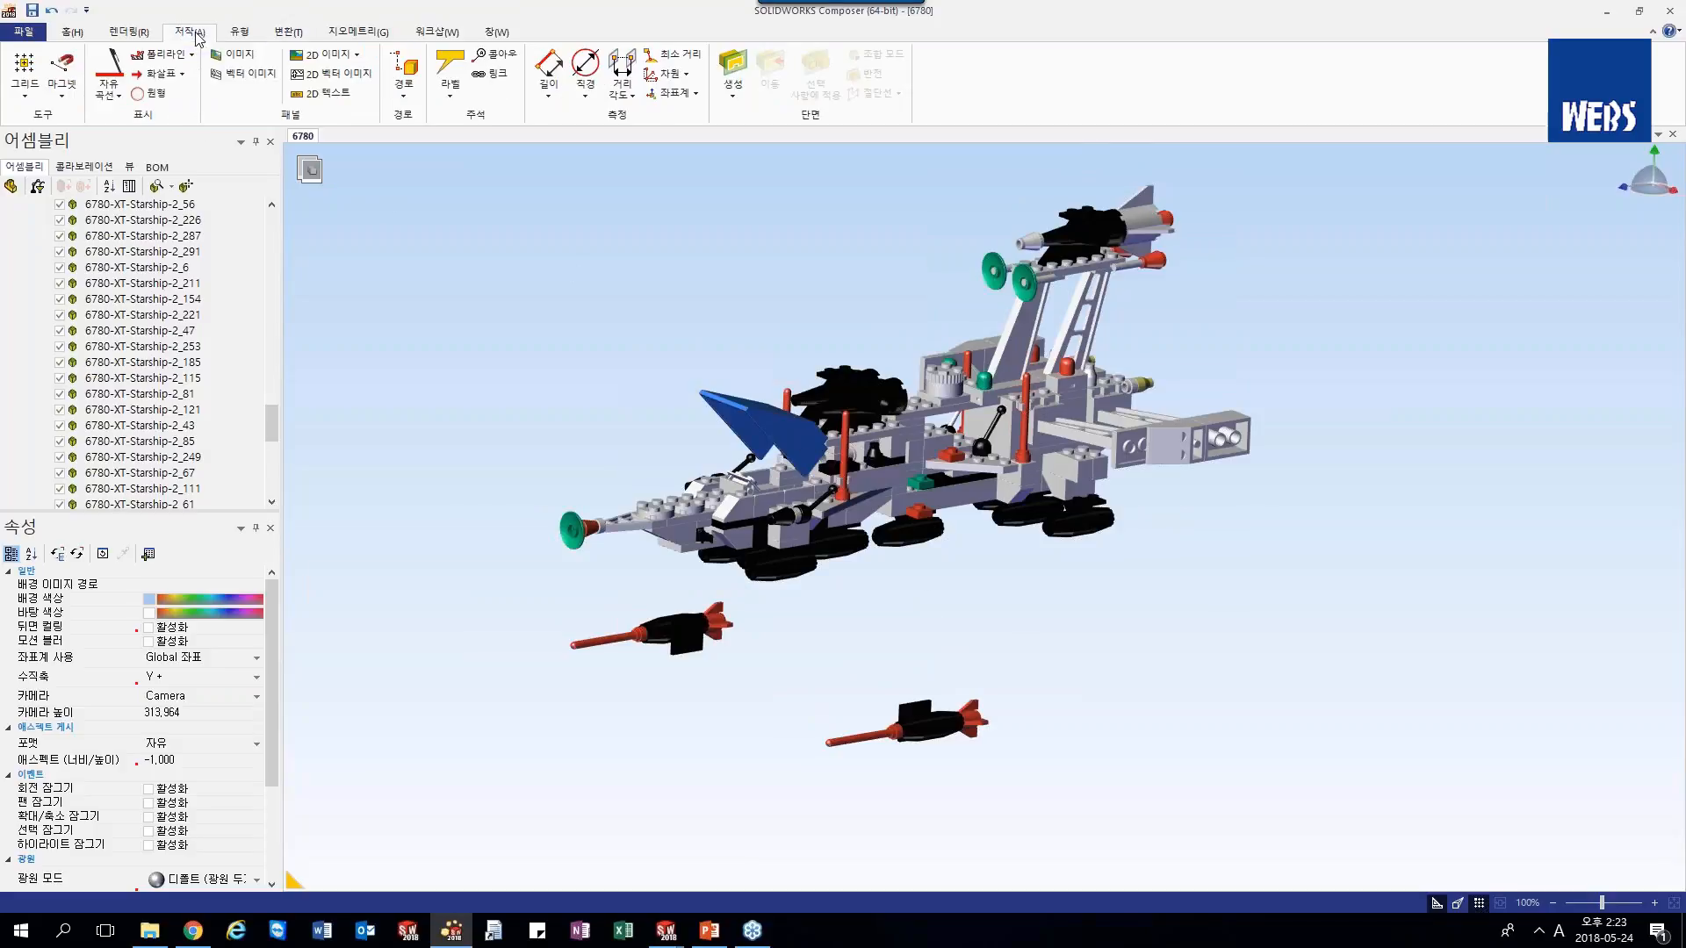
left_click(183, 76)
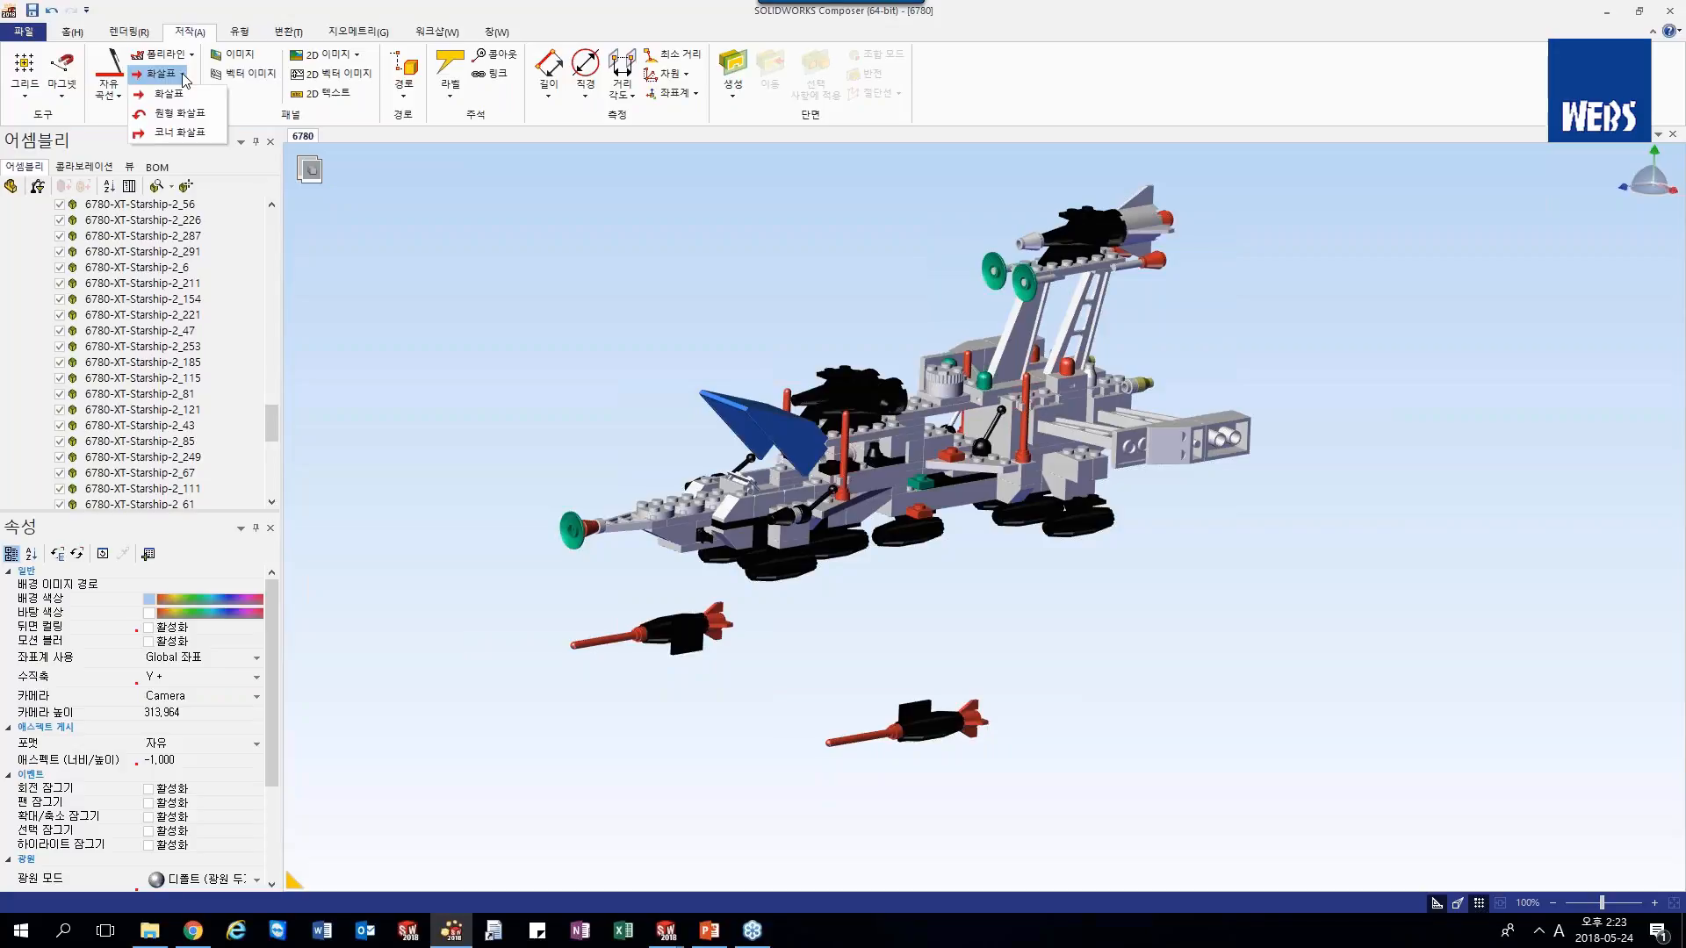
left_click(187, 134)
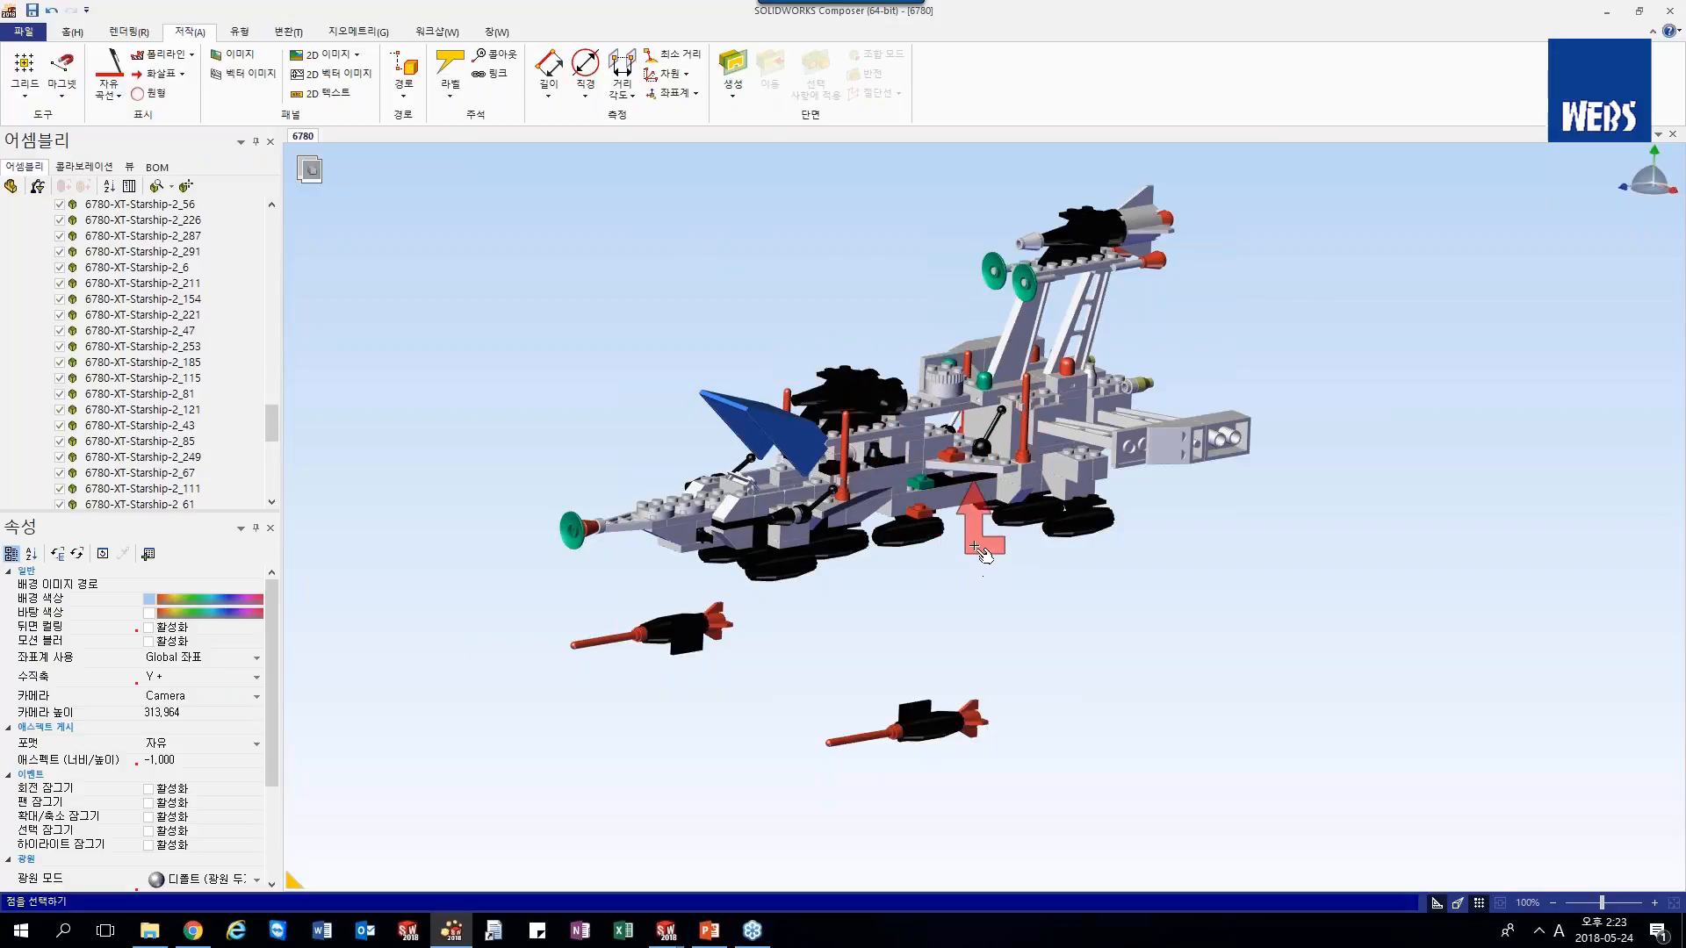
right_click_drag(976, 545, 1058, 531)
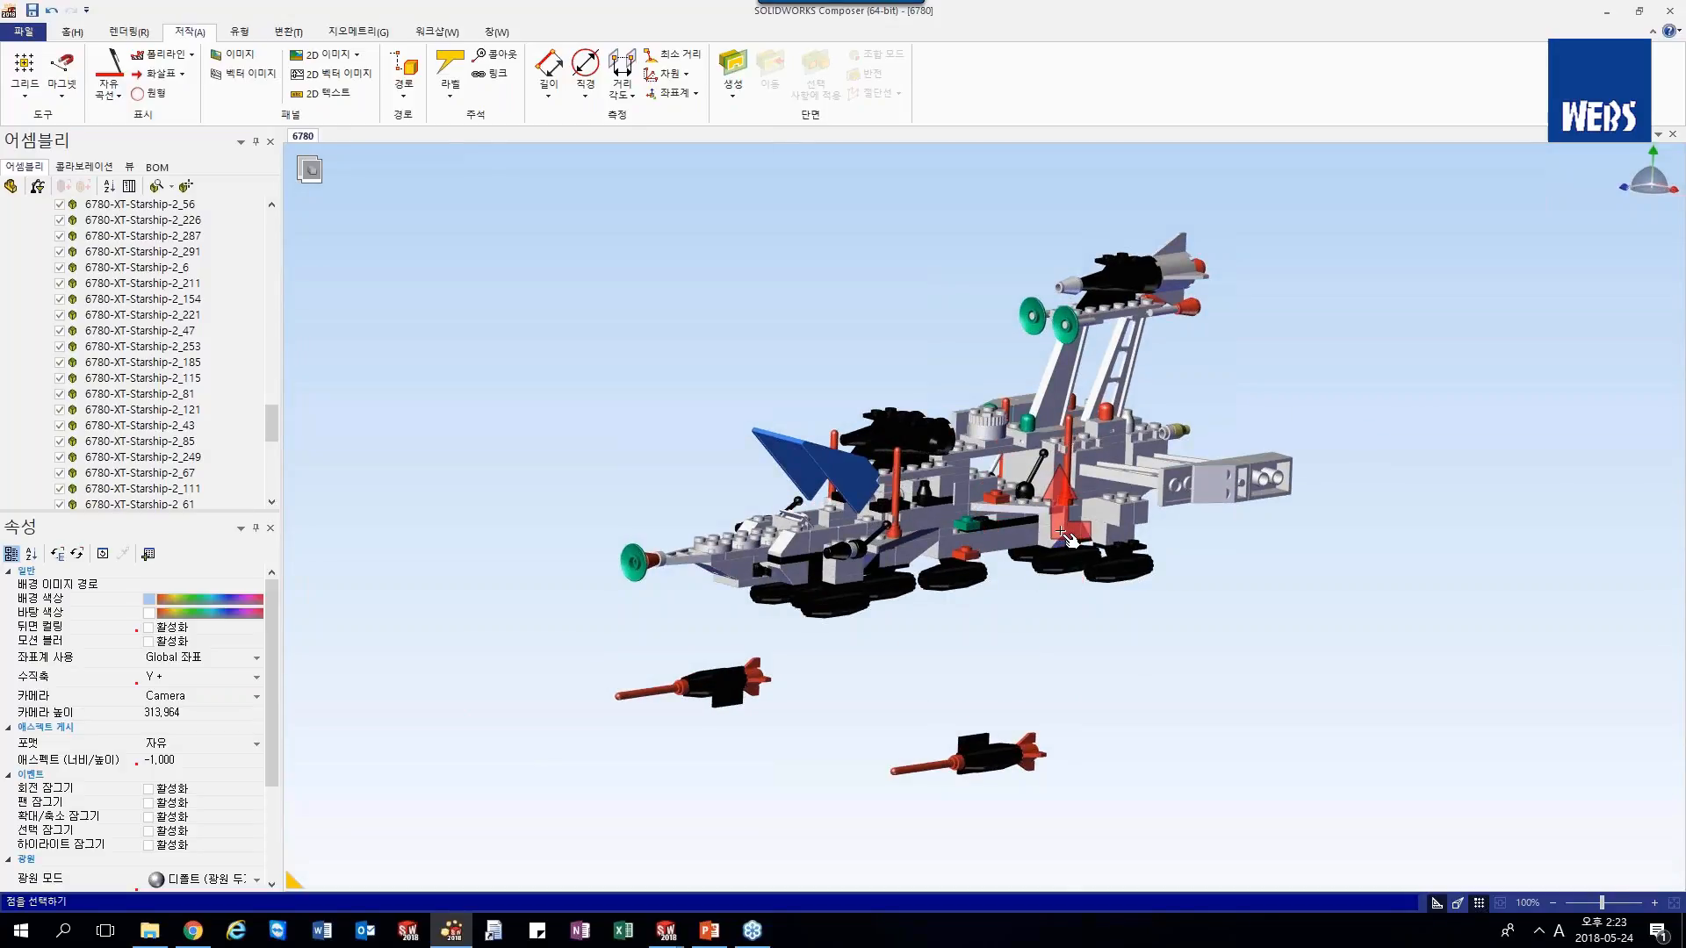
right_click_drag(1165, 503, 1098, 483)
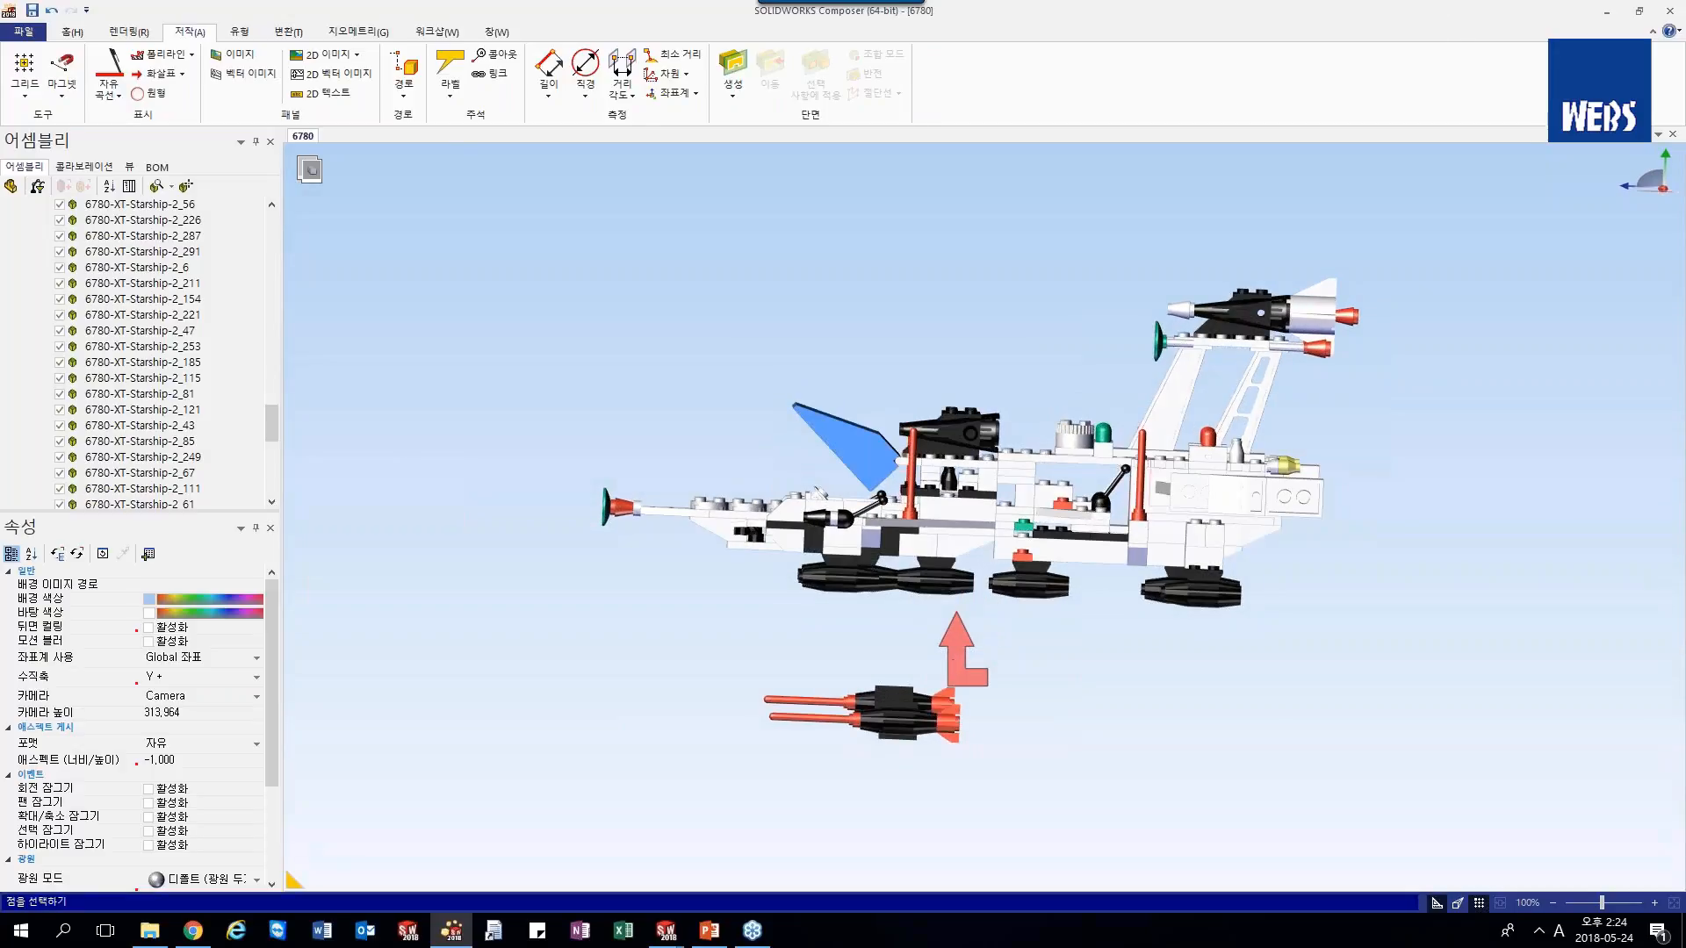
left_click(921, 706)
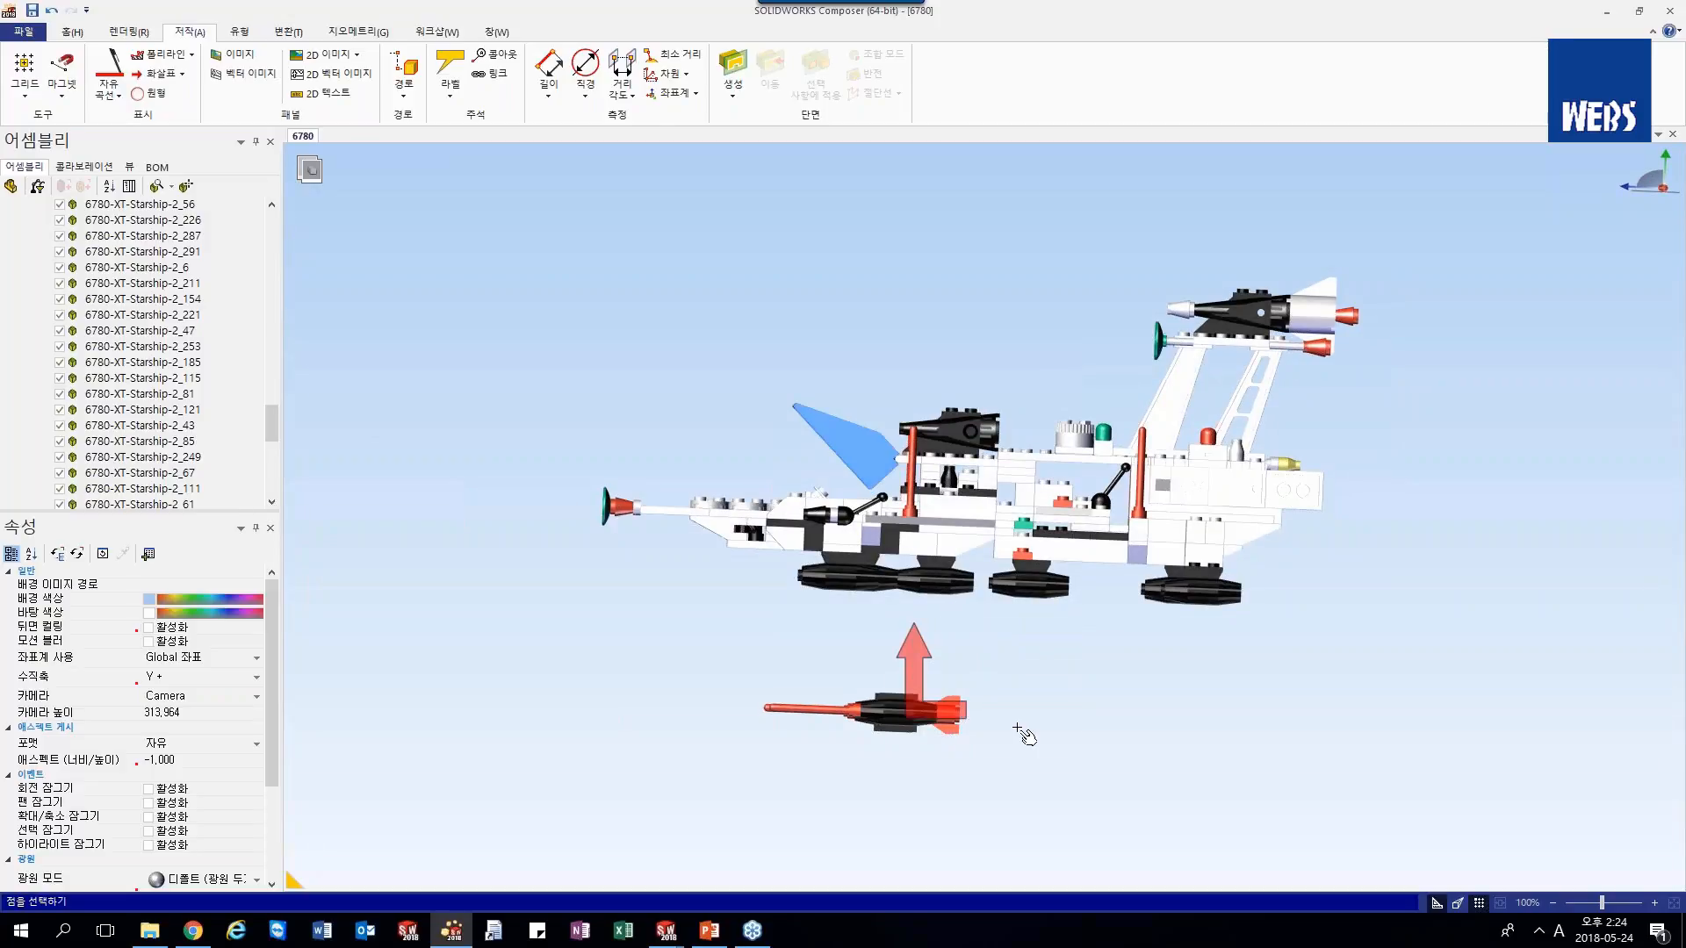
key("Escape")
- Select the corner arrow and reposition it in the free space behind the two missiles
left_click(722, 669)
right_click_drag(723, 670, 818, 701)
mouse_move(1097, 744)
left_mouse_down()
mouse_move(1308, 674)
mouse_move(1203, 665)
left_mouse_up()
mouse_move(1176, 658)
right_mouse_down()
mouse_move(1248, 641)
mouse_move(1166, 671)
right_mouse_up()
mouse_move(1165, 688)
left_mouse_down()
mouse_move(1183, 637)
mouse_move(1152, 652)
left_mouse_up()
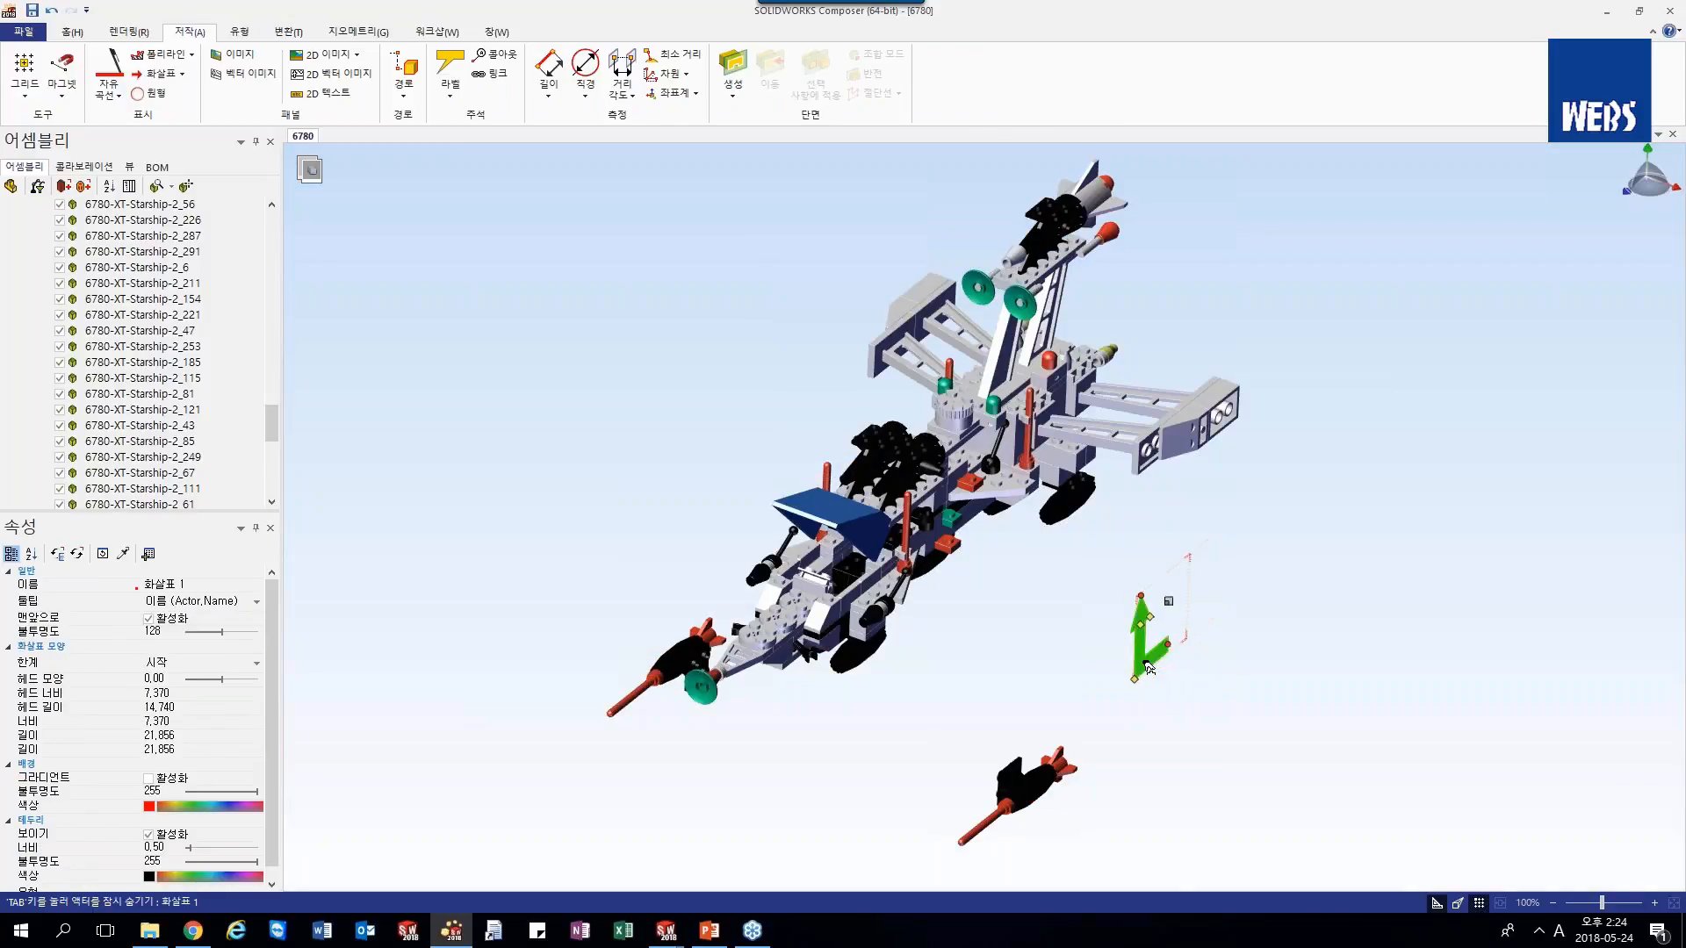
mouse_move(1150, 654)
right_mouse_down()
mouse_move(1081, 722)
mouse_move(1054, 716)
right_mouse_up()
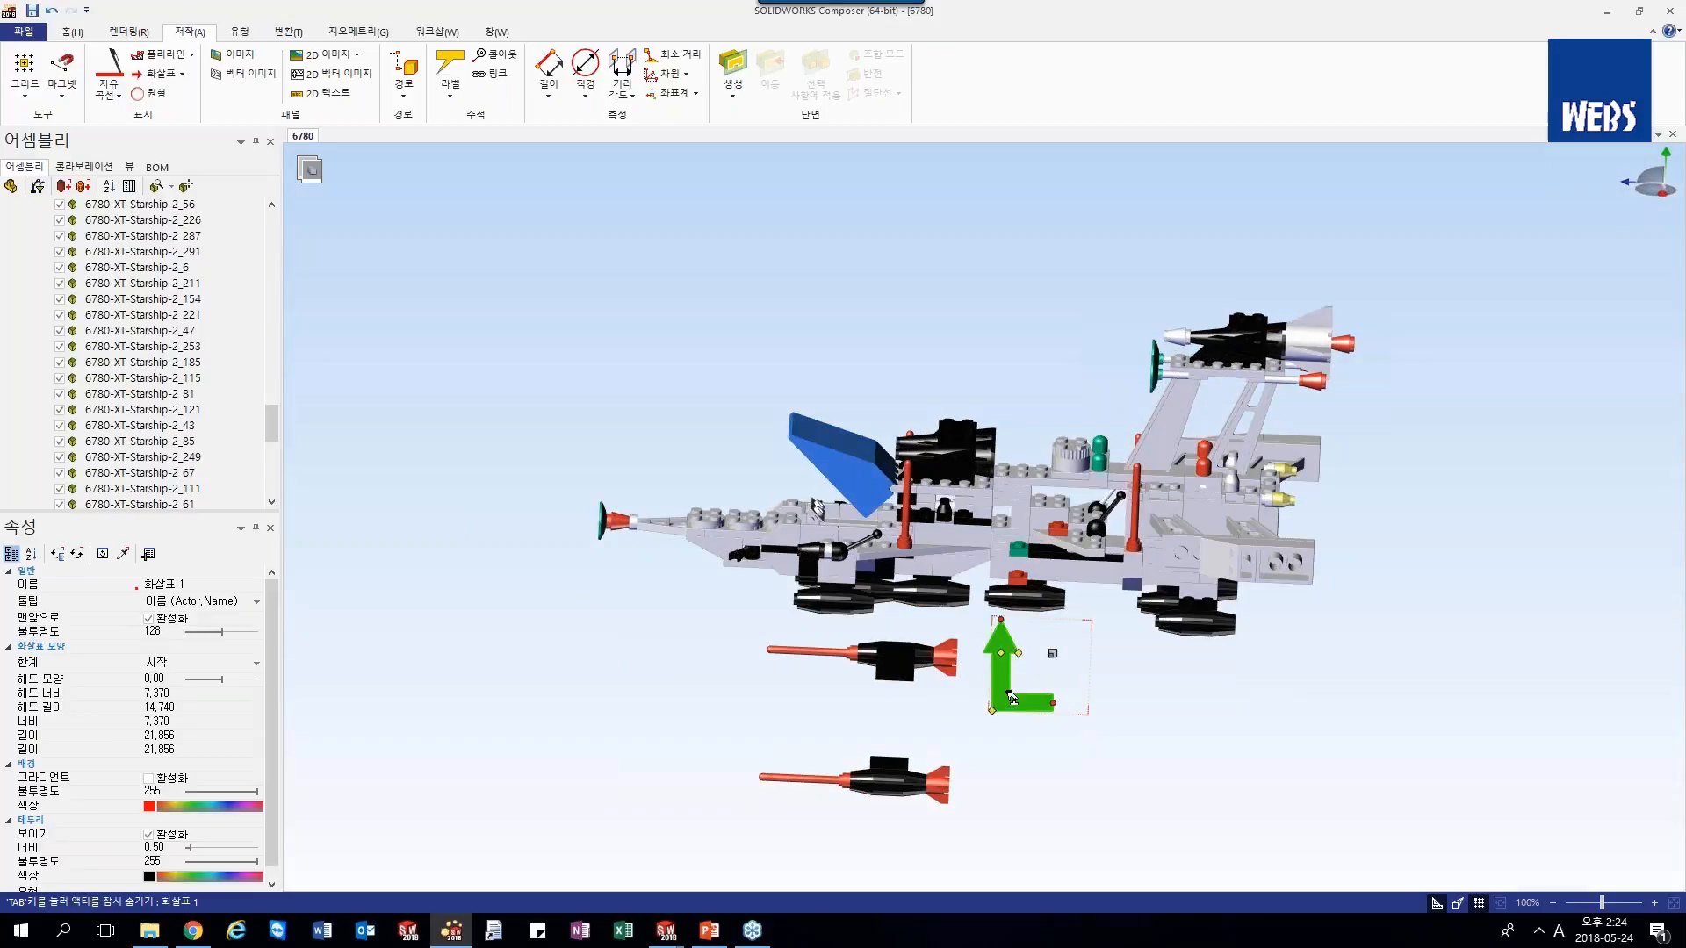
left_click_drag(1011, 695, 1056, 772)
mouse_move(1150, 736)
right_mouse_down()
mouse_move(1246, 700)
mouse_move(1246, 742)
mouse_move(1166, 772)
mouse_move(1164, 830)
right_mouse_up()
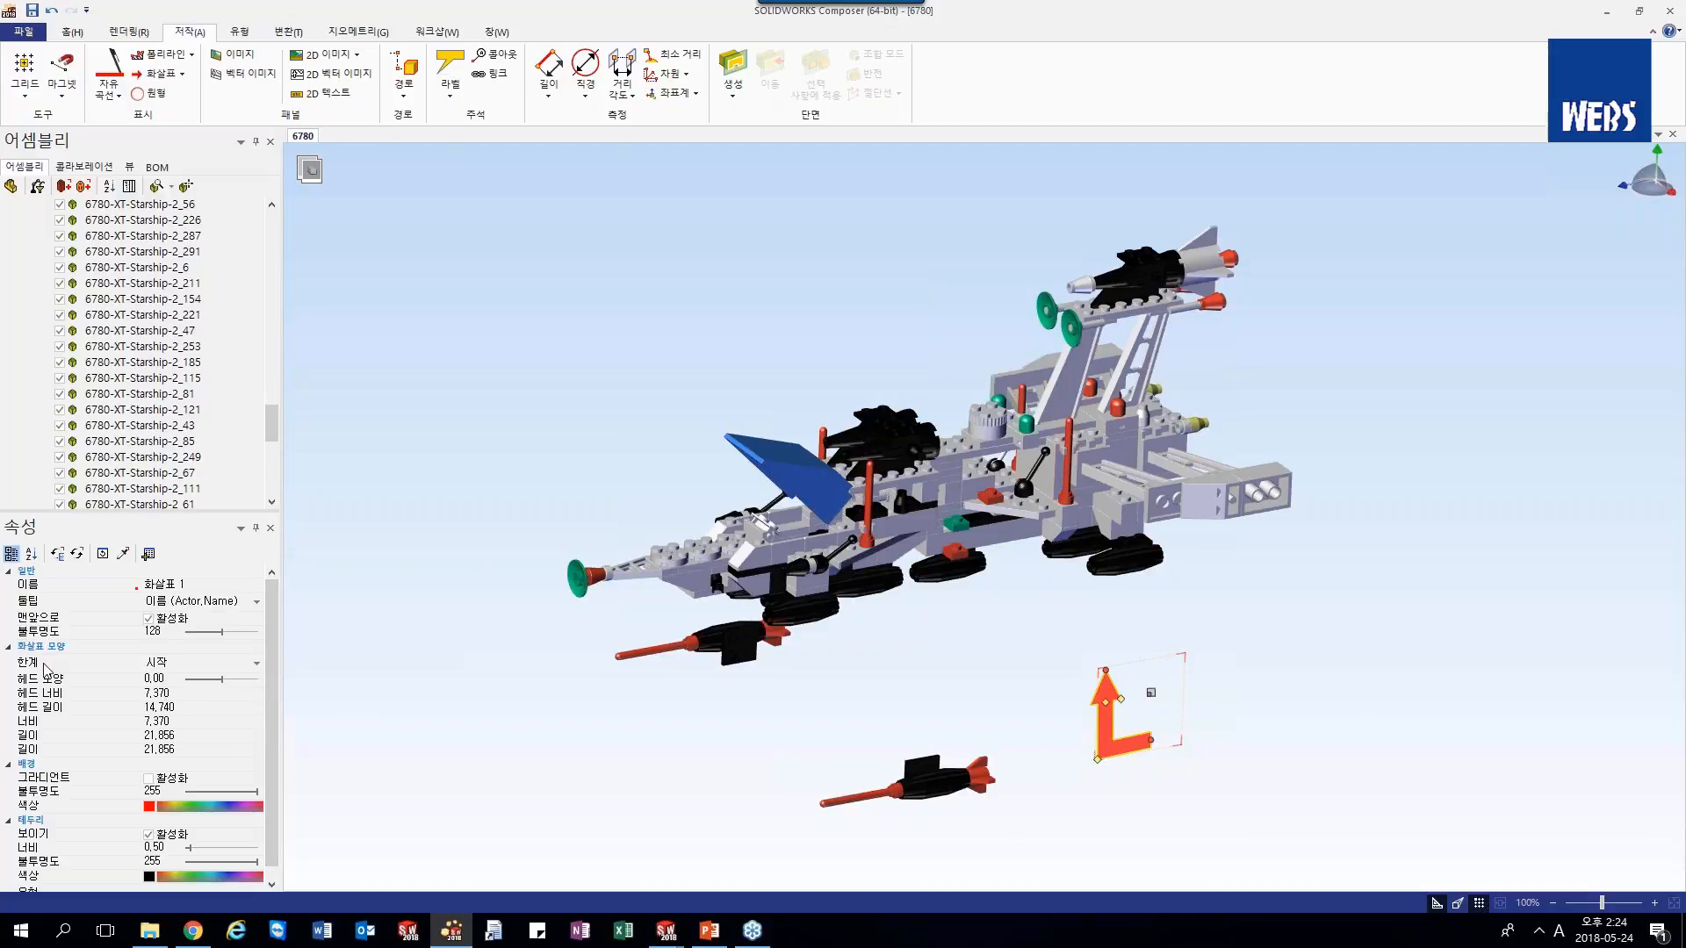
- Set the corner arrow's 한계 to 종료 and rotate the arrow about its vertical axis so its head points toward the missiles
left_click(254, 663)
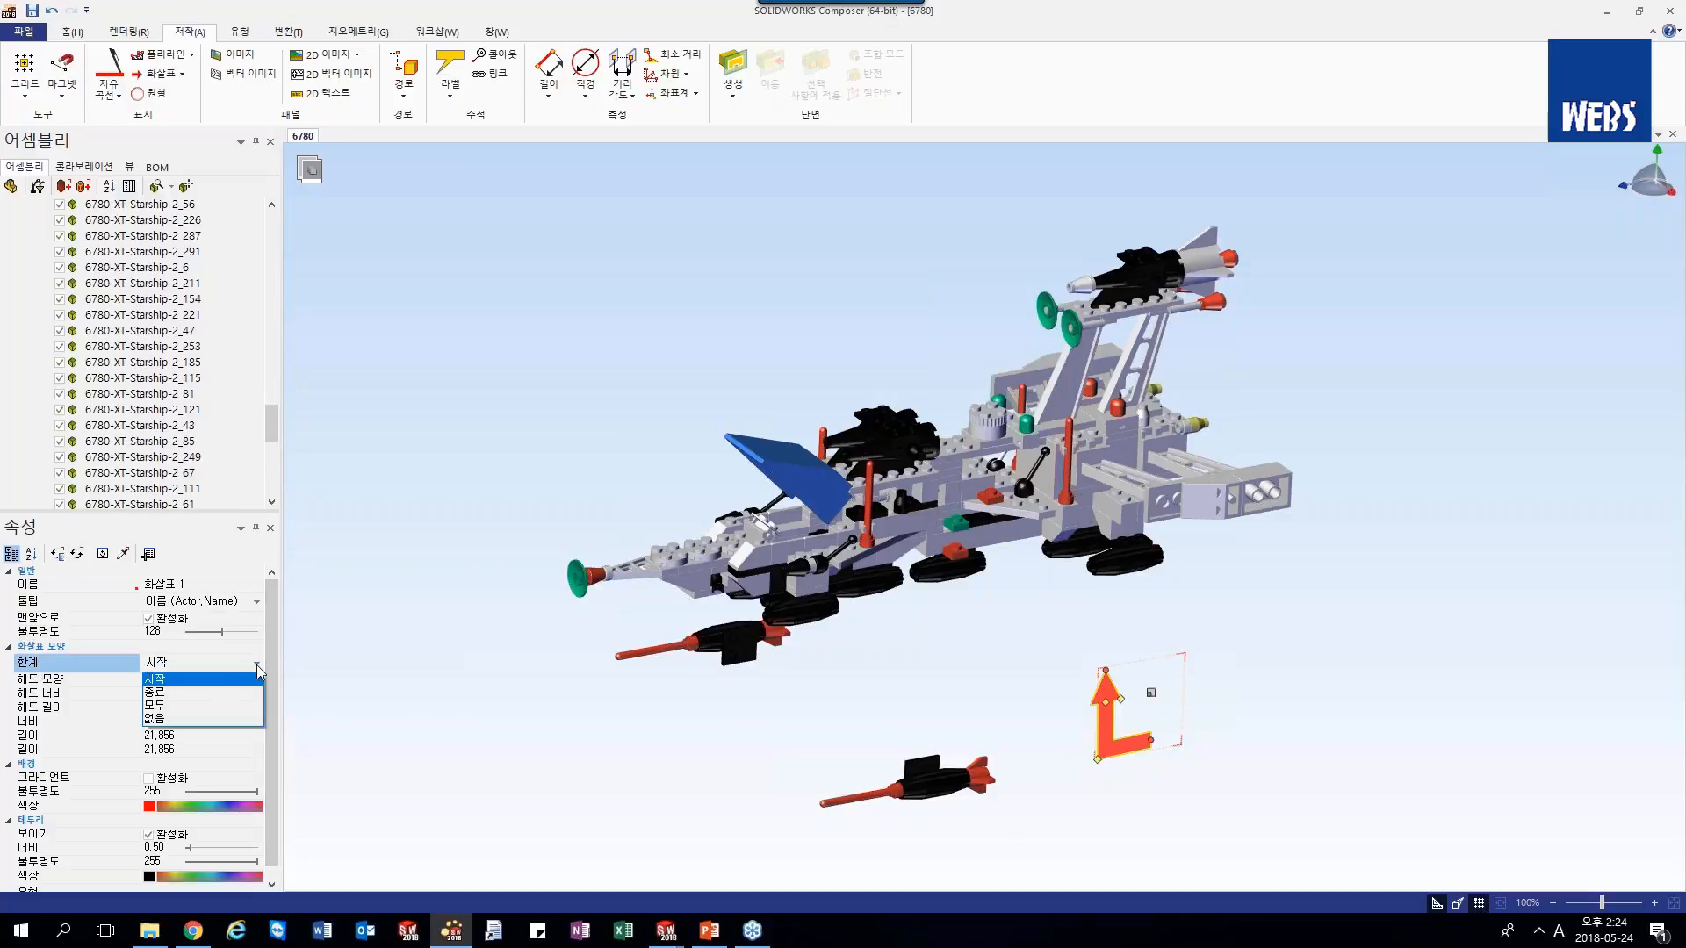
left_click(203, 693)
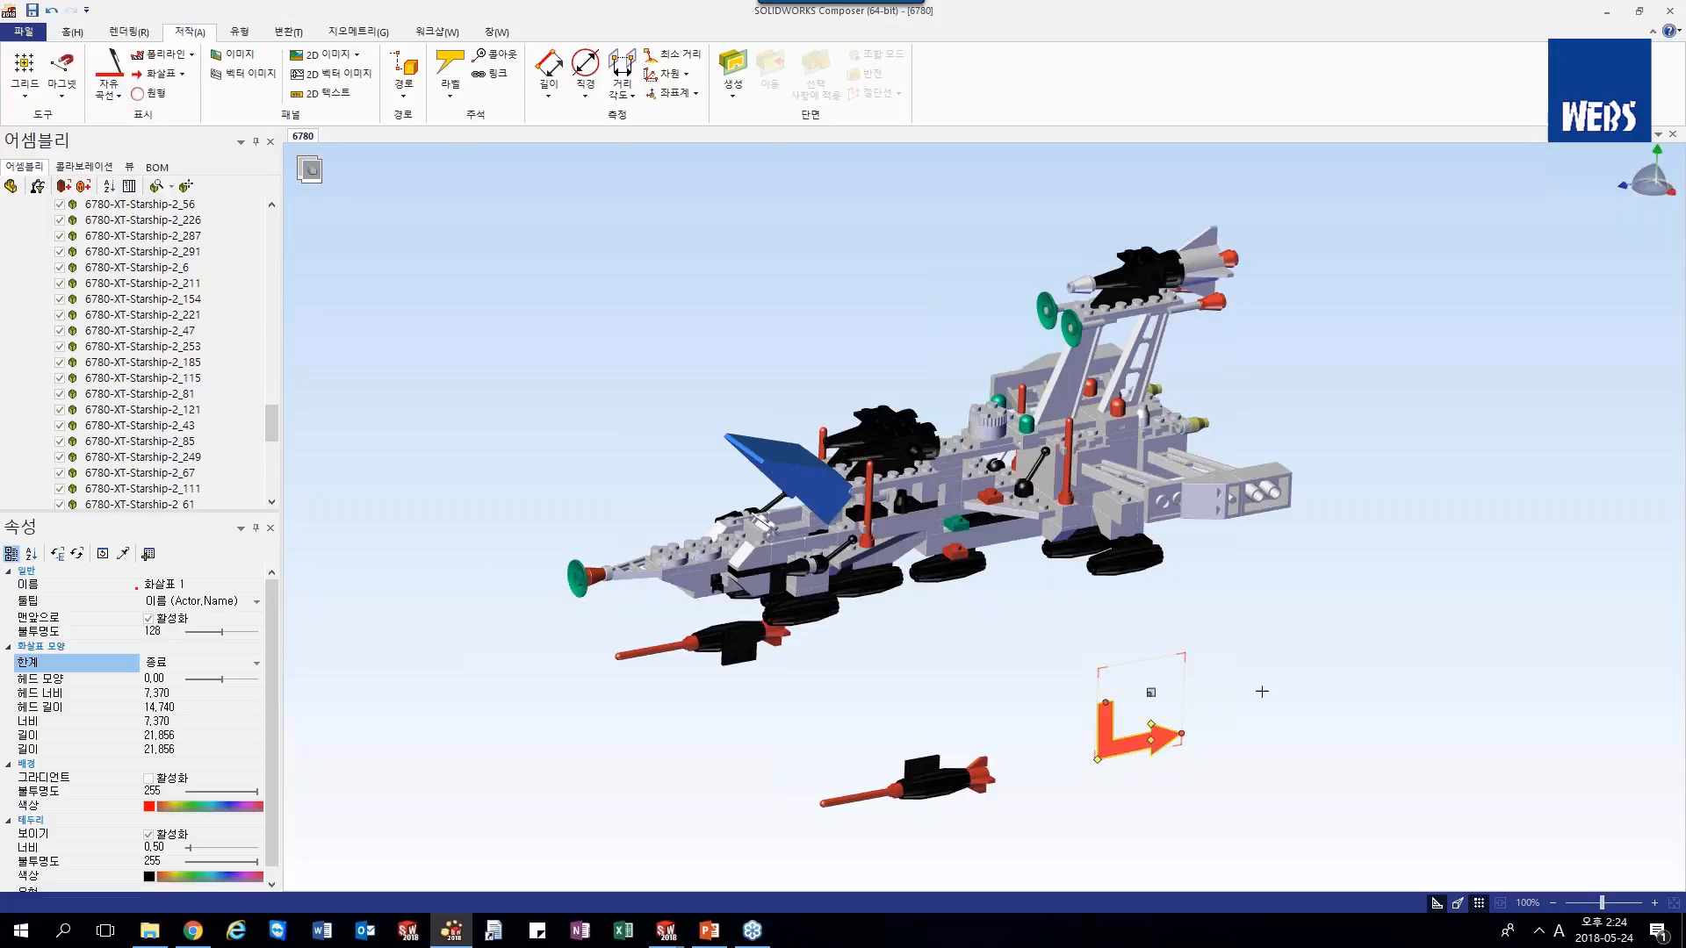
right_click(1108, 722)
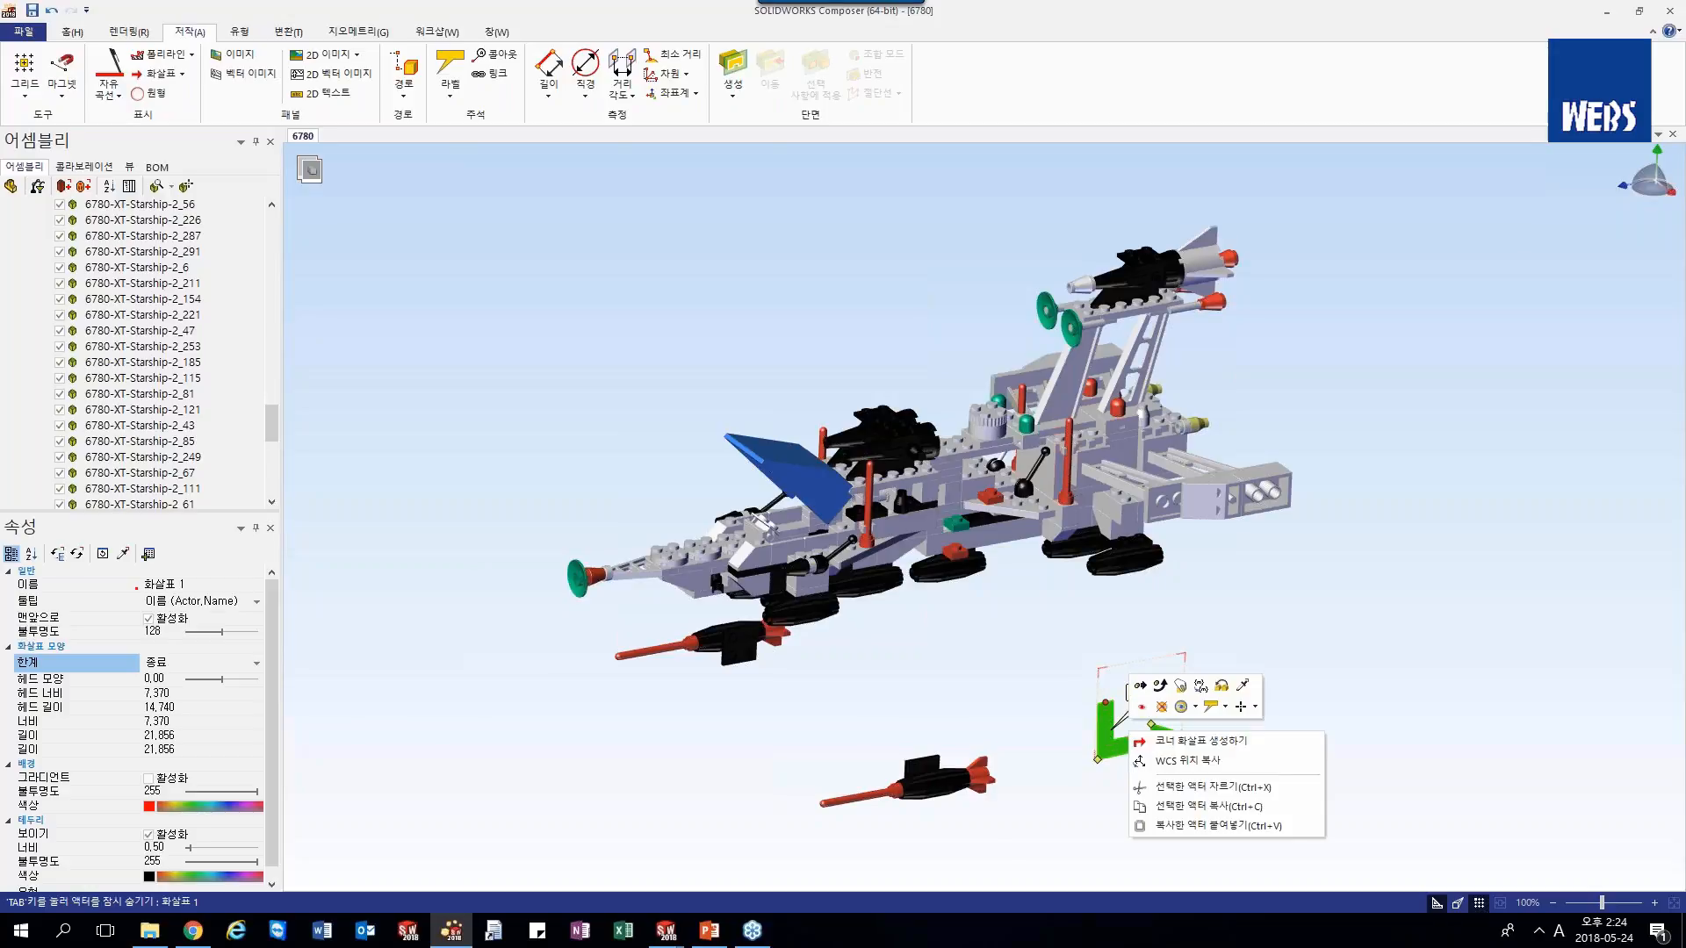
left_click(1161, 687)
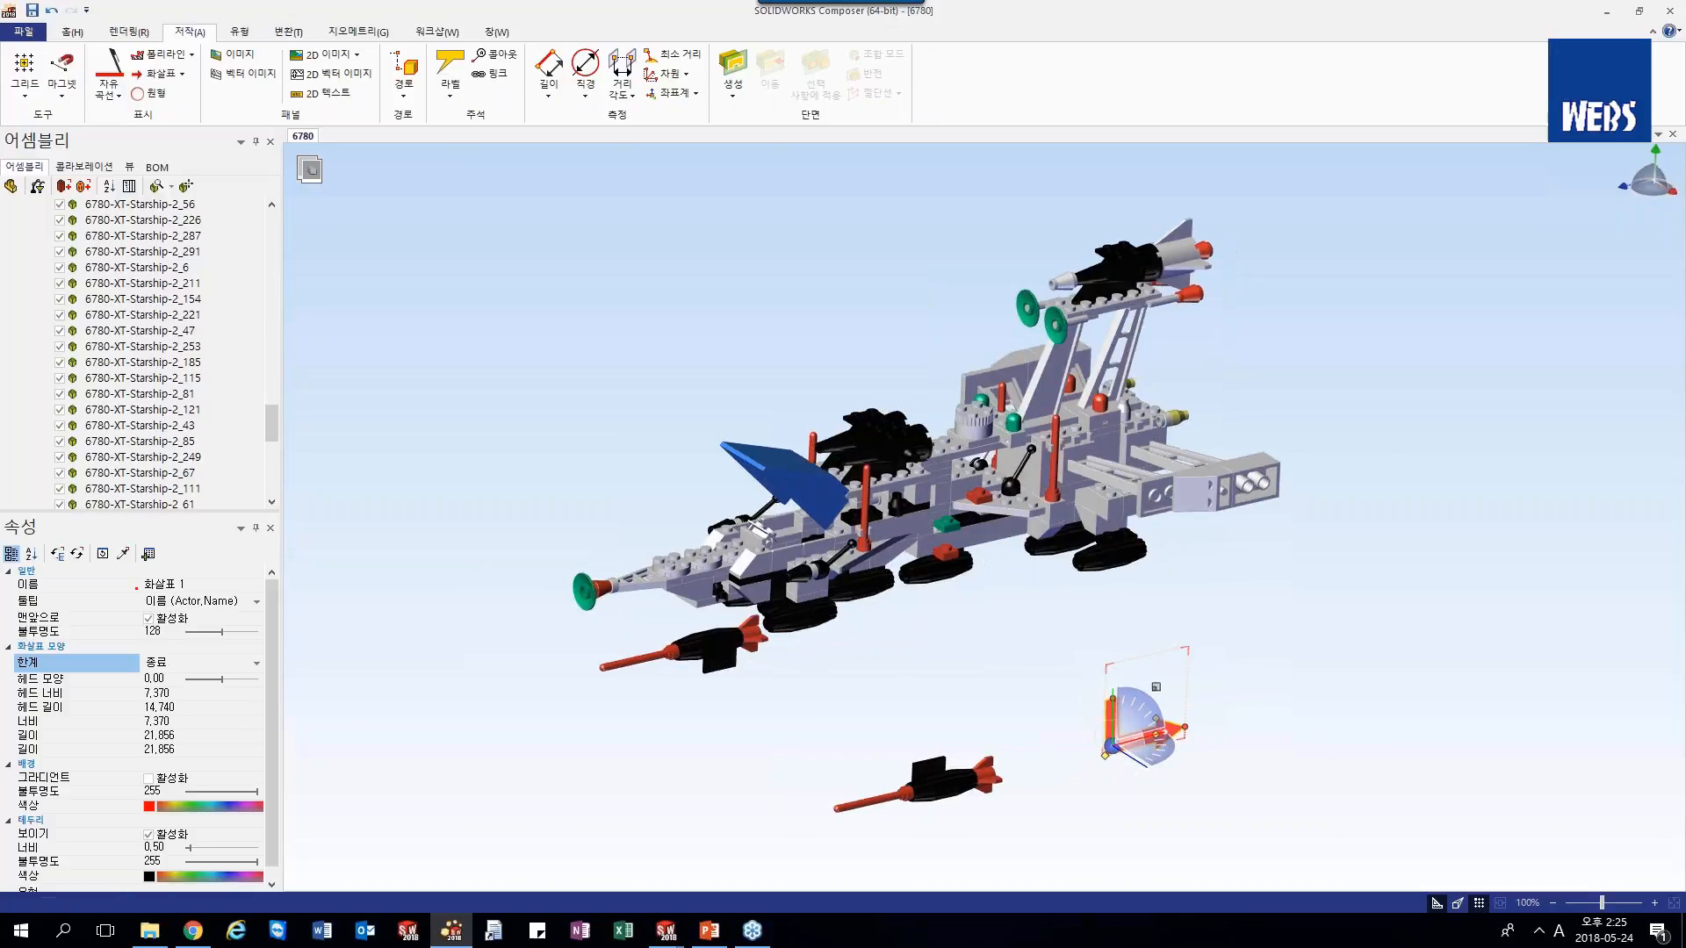
left_click_drag(1169, 745, 1052, 740)
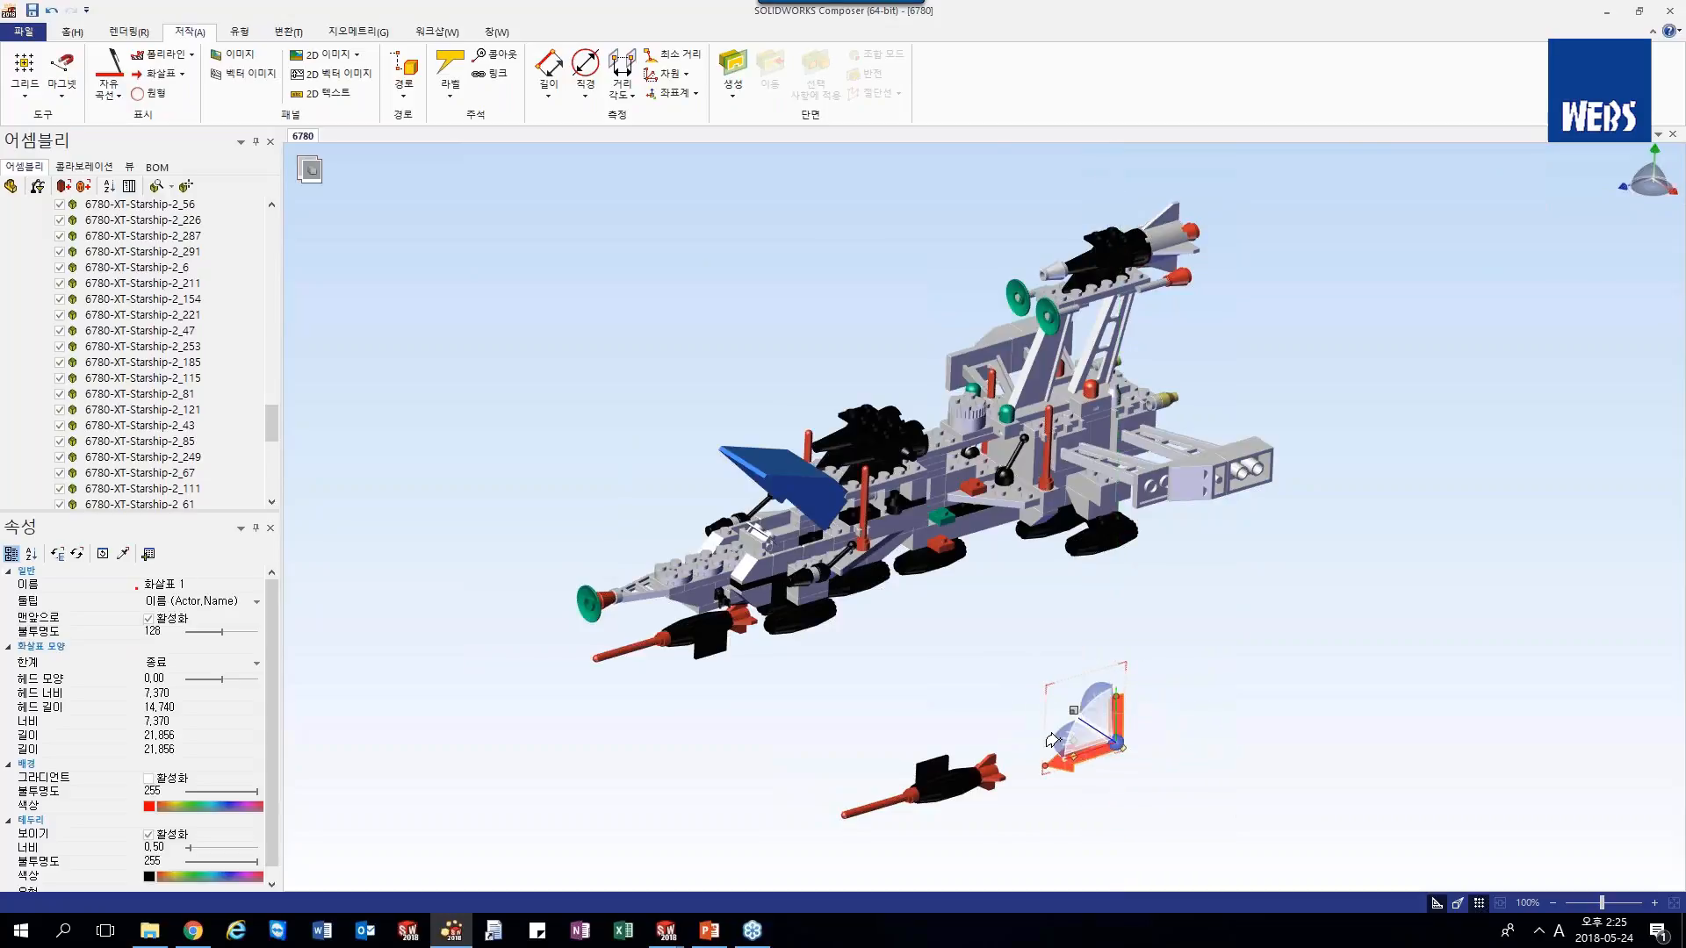
- Clear the selection and lengthen the arrow's horizontal leg, keeping its head beside the near missile's tail
left_click(1212, 741)
left_click_drag(1212, 741, 1091, 744)
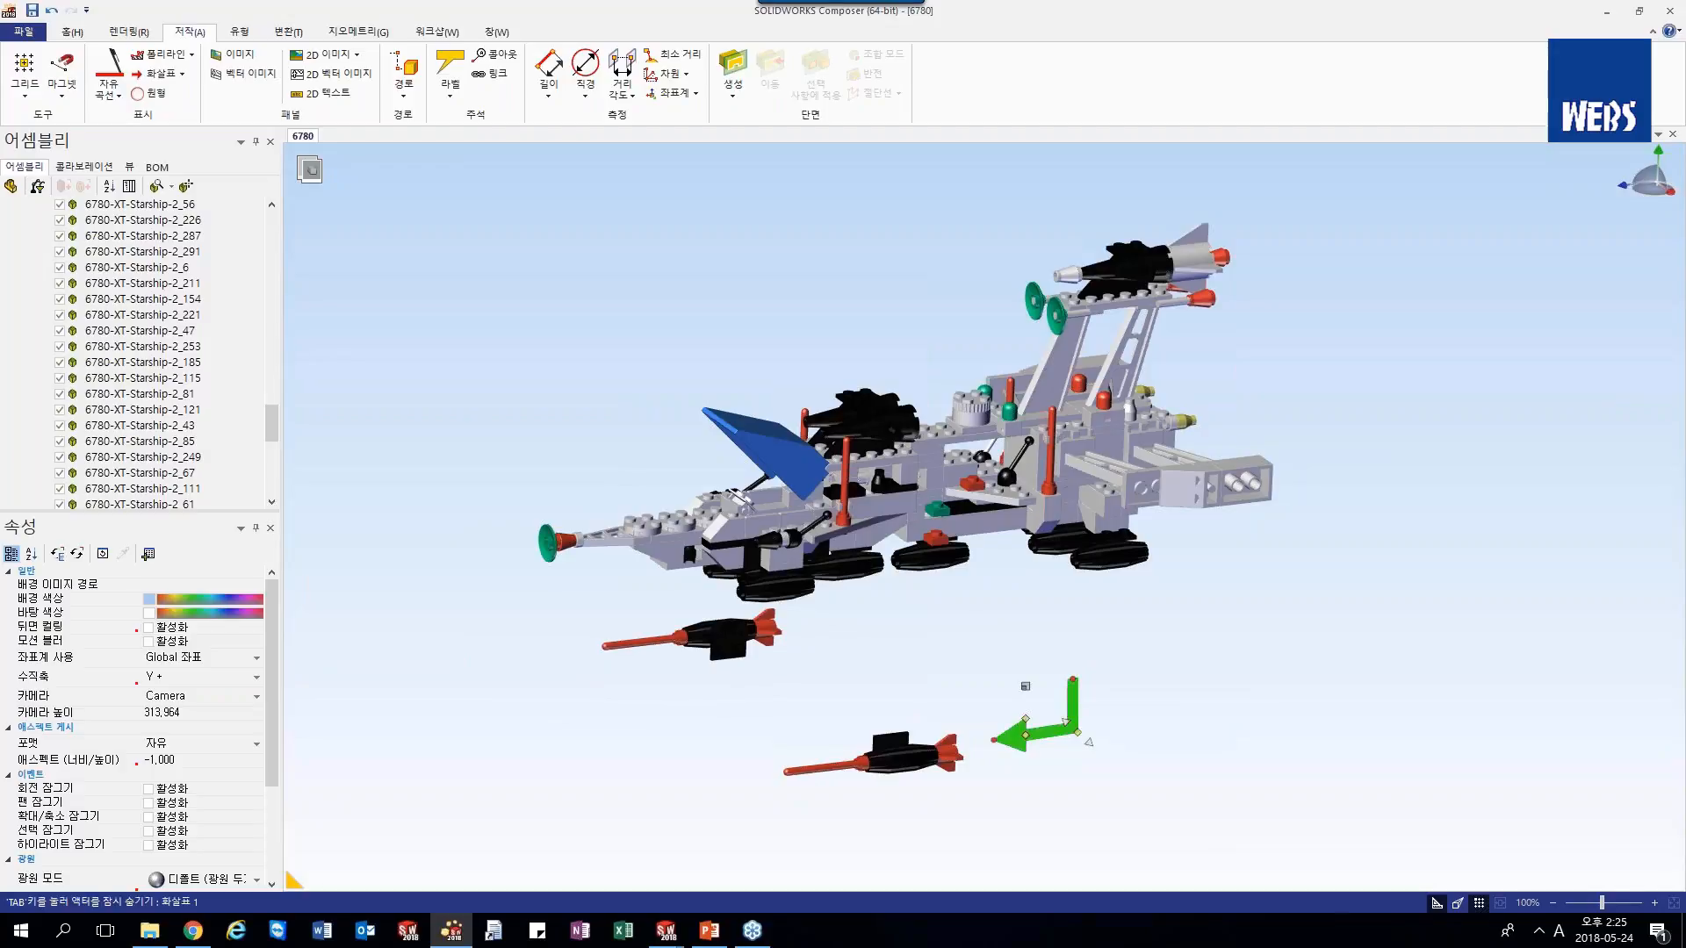
mouse_move(1038, 723)
left_mouse_down()
mouse_move(1224, 702)
mouse_move(1036, 742)
left_mouse_up()
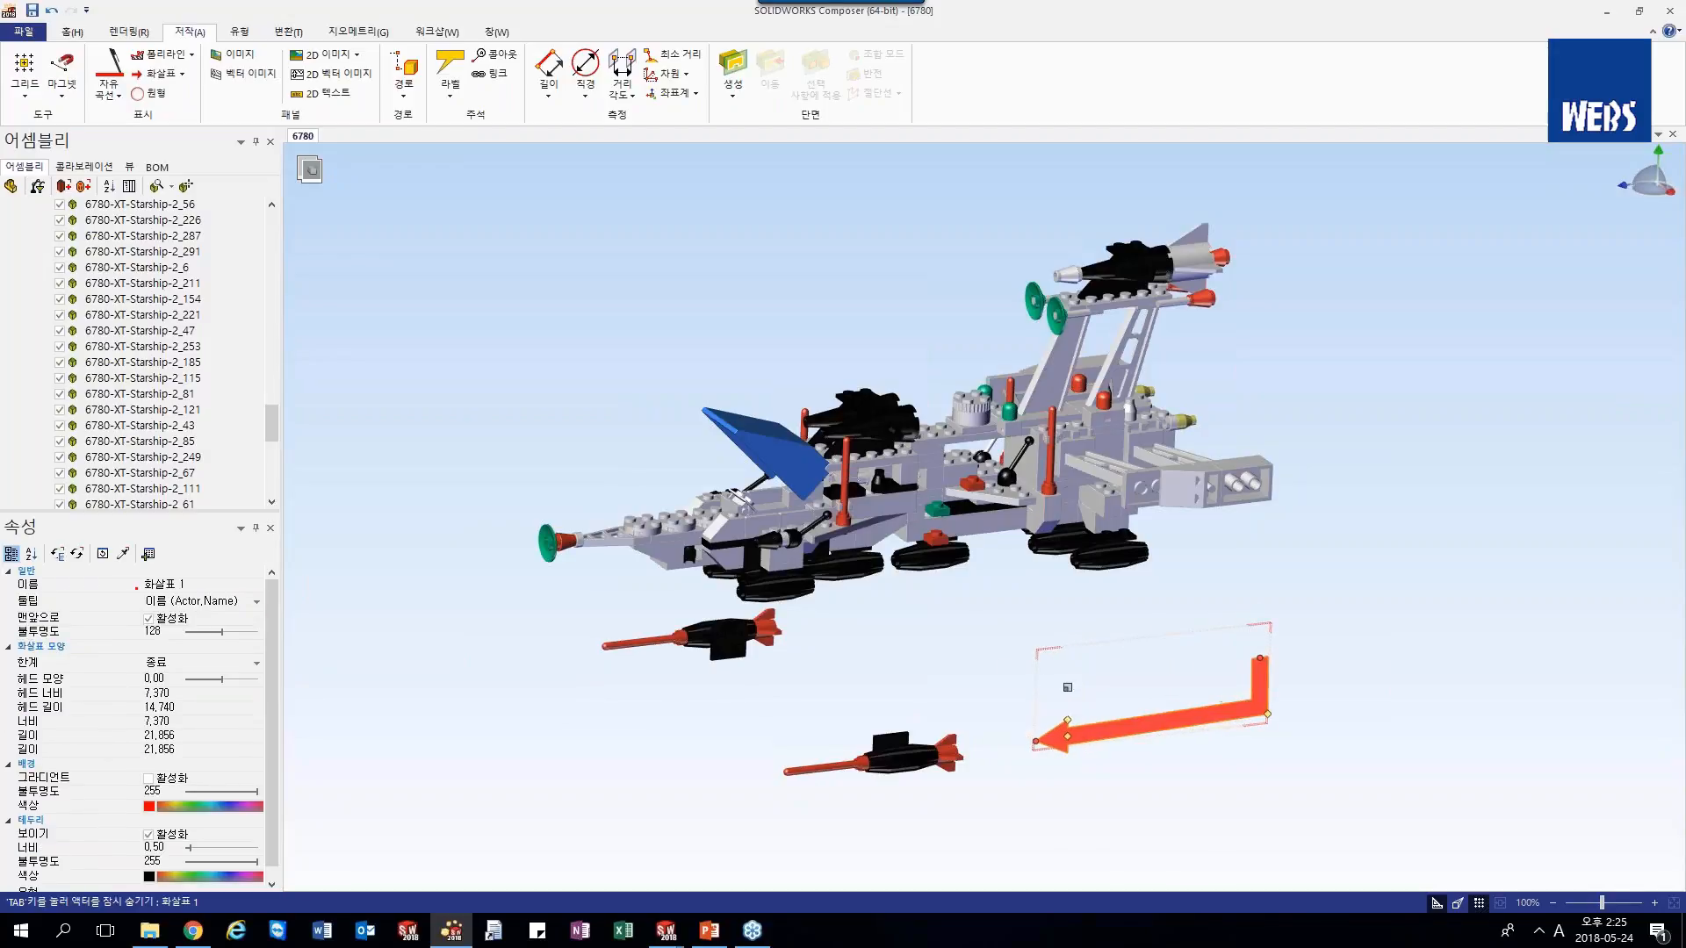
- Lengthen the corner arrow's vertical leg to about 64 and shift the whole arrow slightly toward the near missile
left_click_drag(1259, 657, 1260, 562)
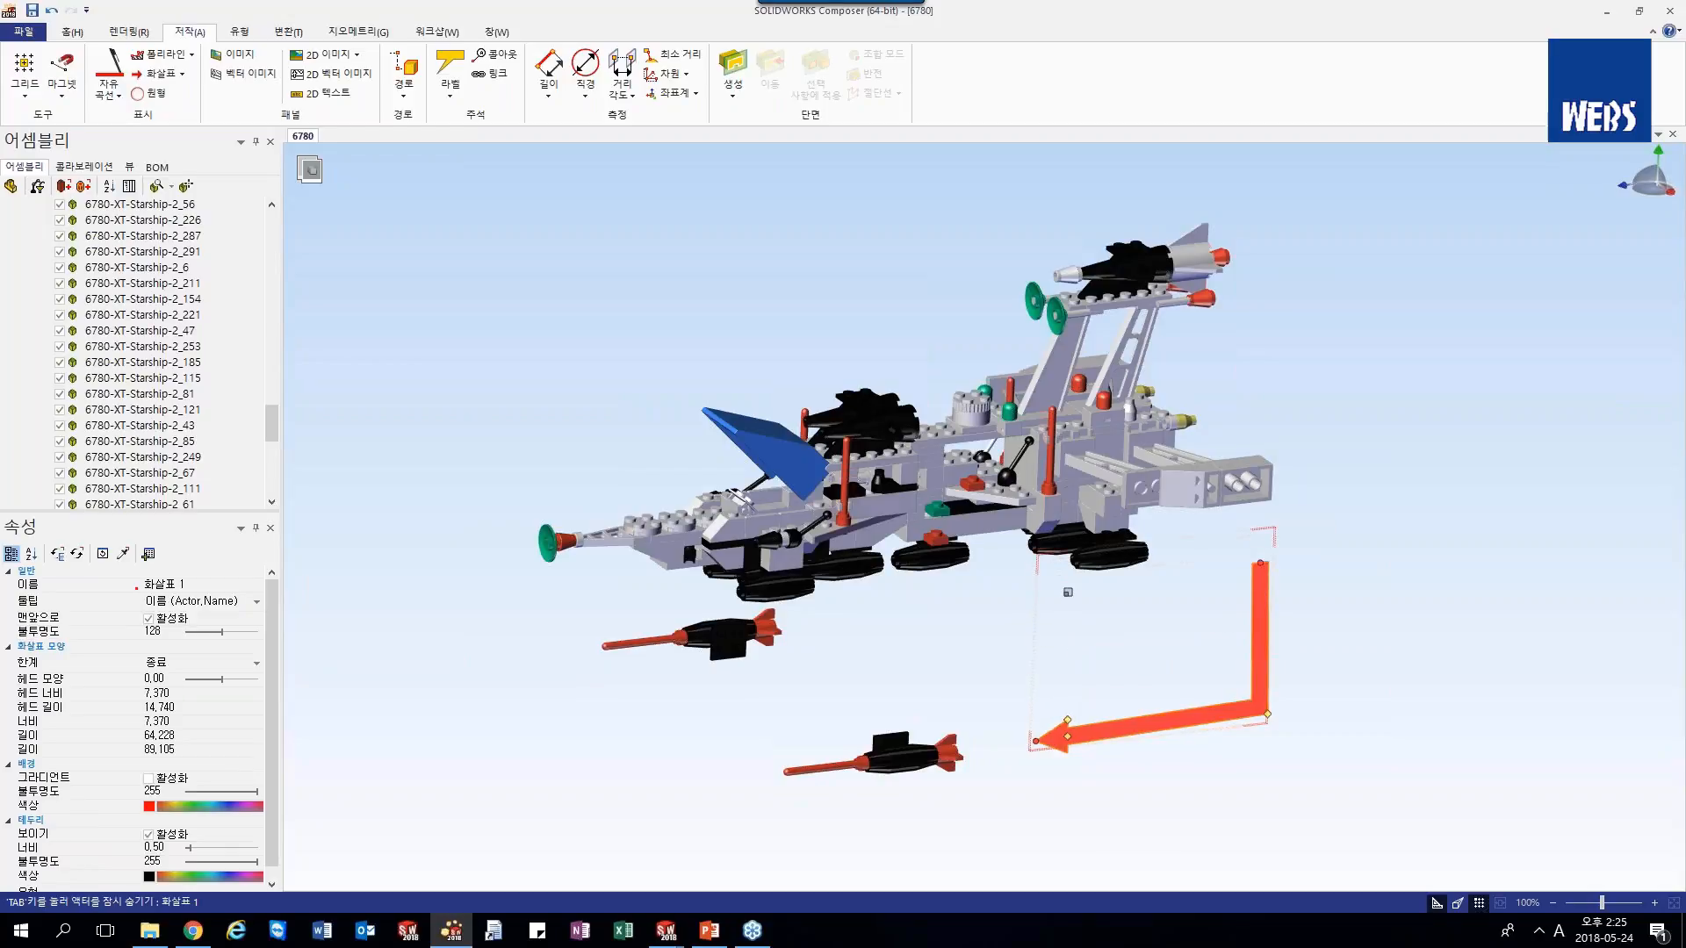
left_click_drag(1176, 712, 1152, 715)
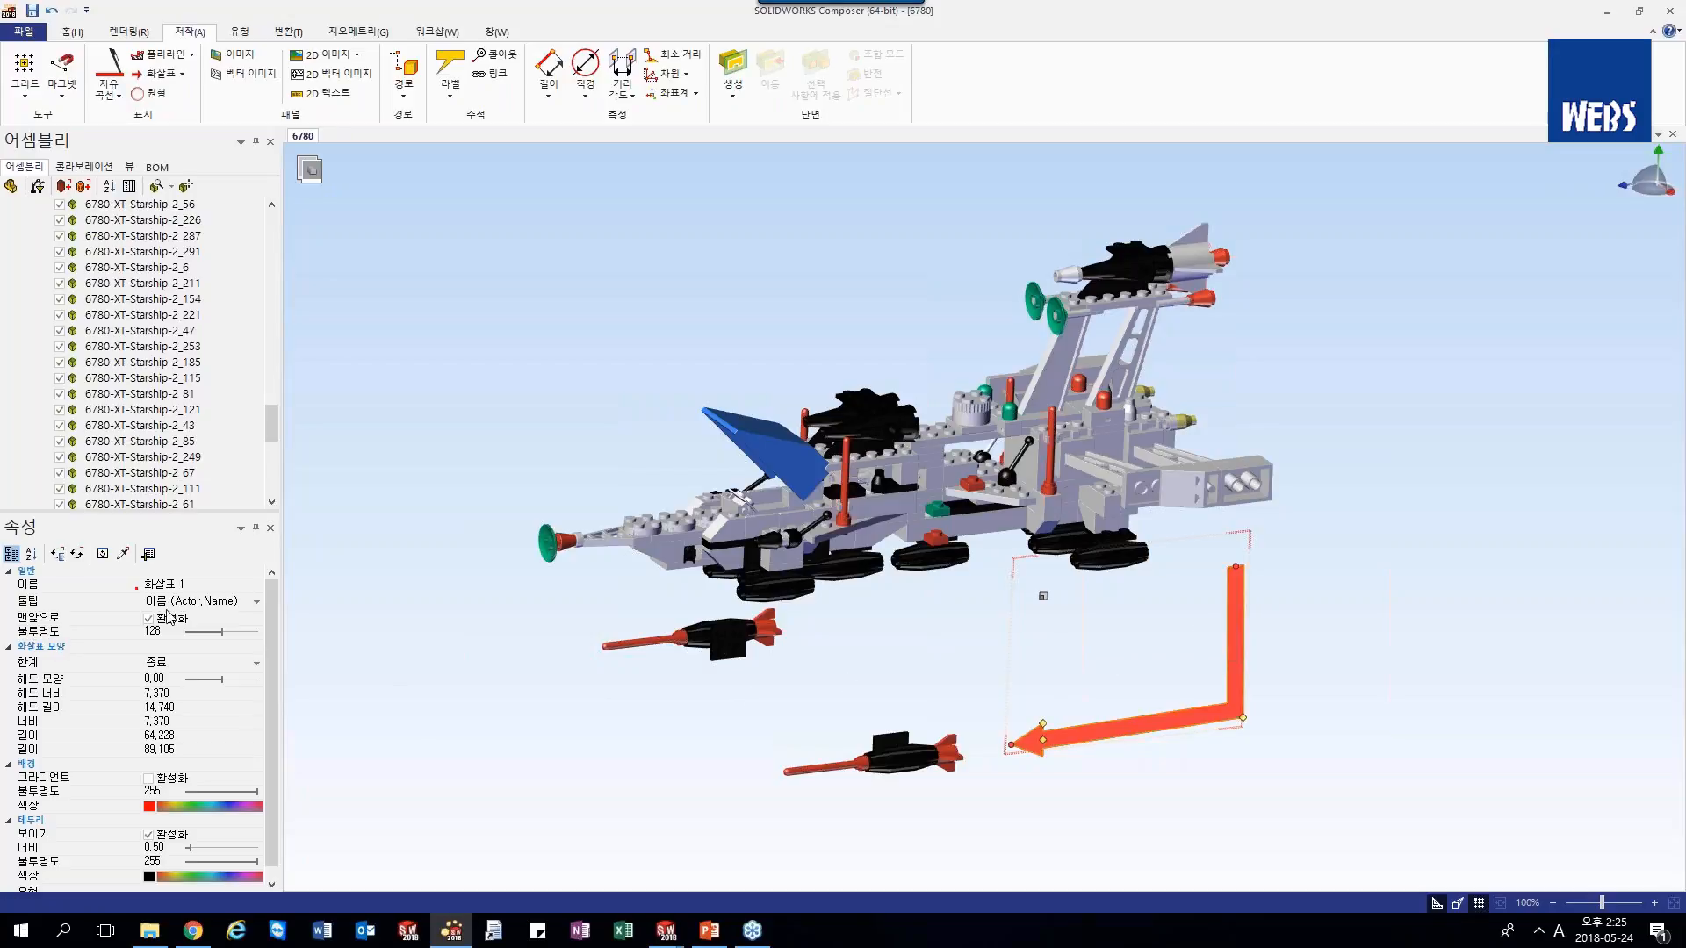
- Enable 그라디언트 for the arrow's background and set its fill color to blue
left_click_drag(272, 639, 273, 694)
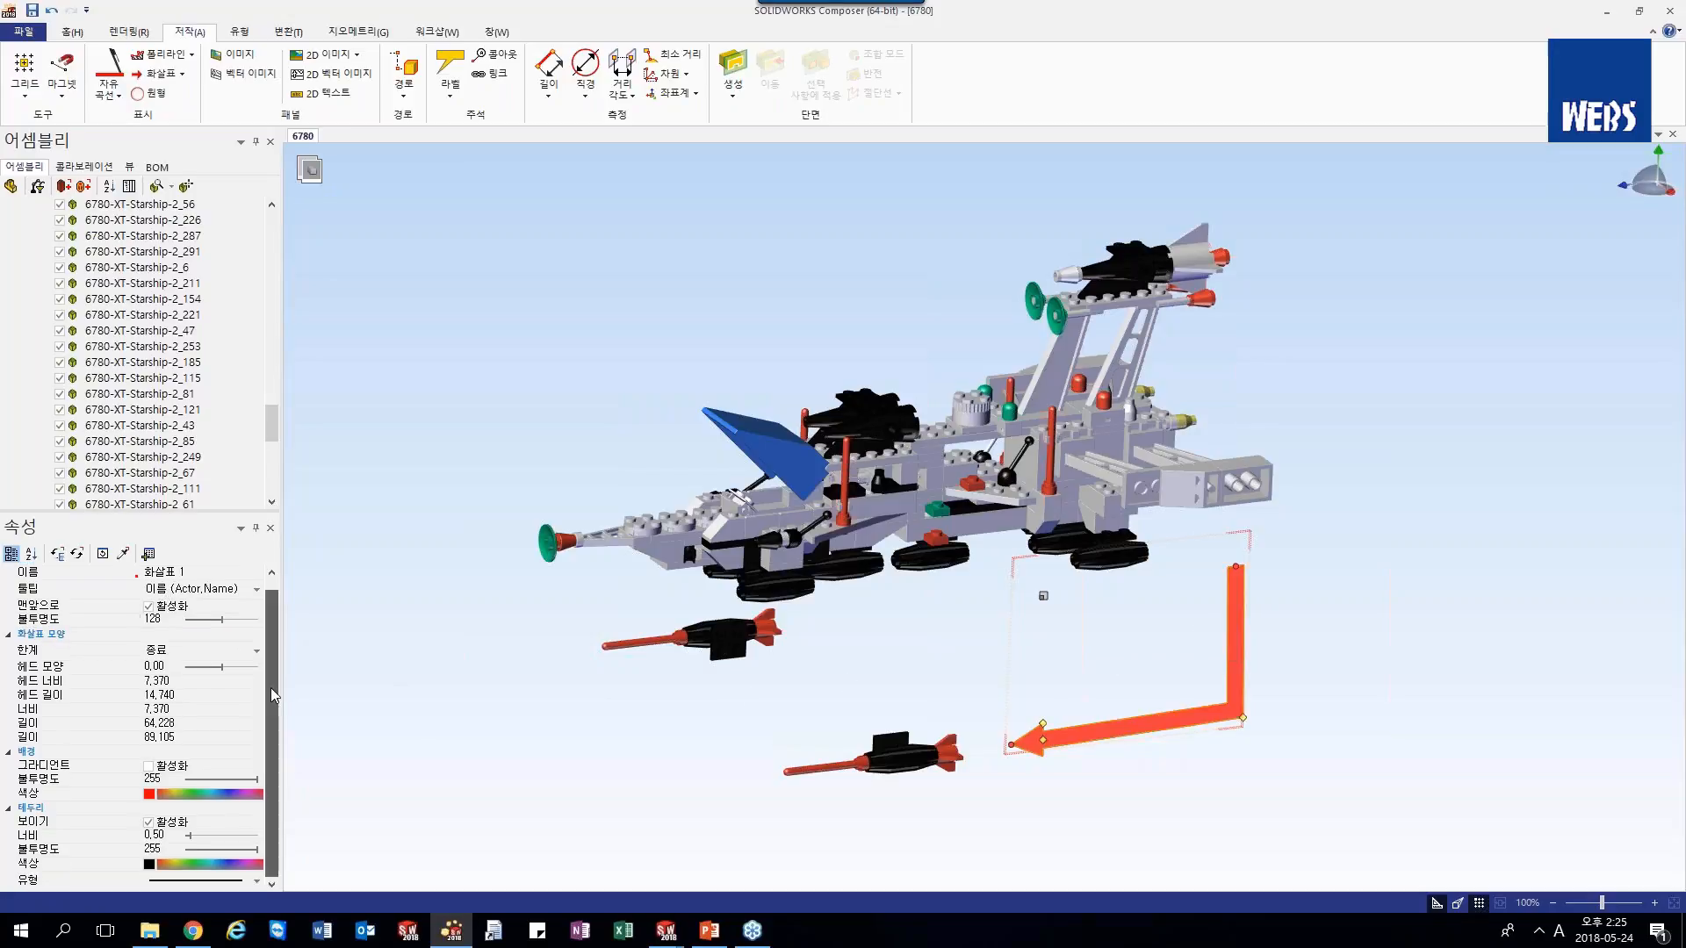
left_click(149, 767)
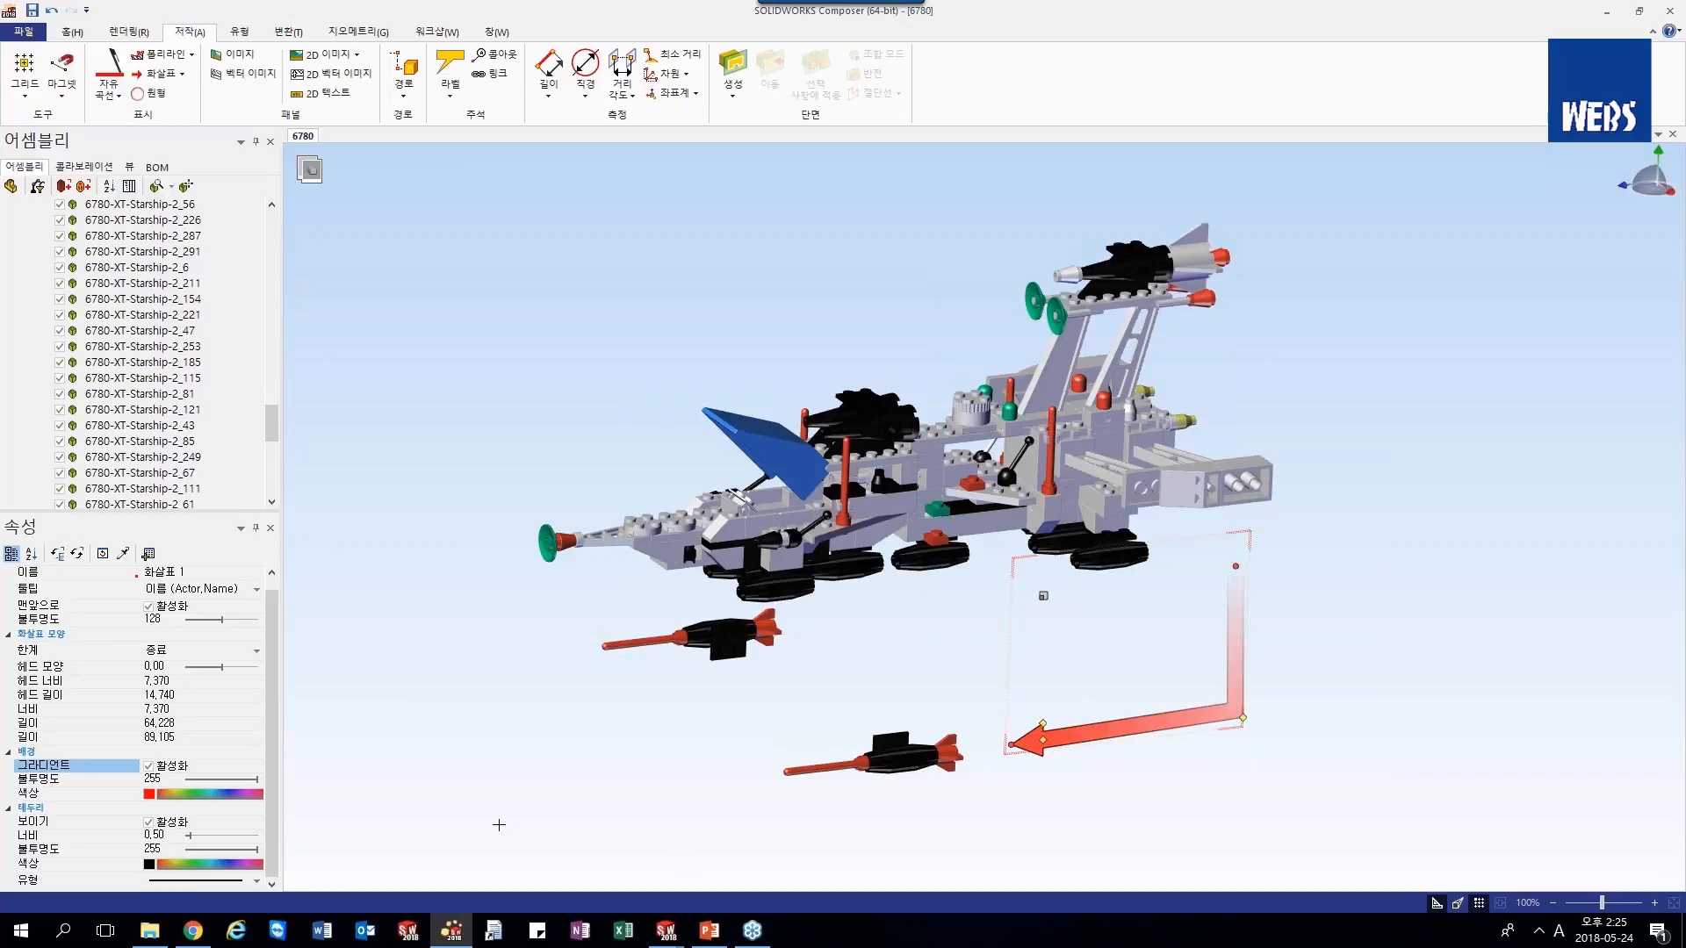
left_click(149, 793)
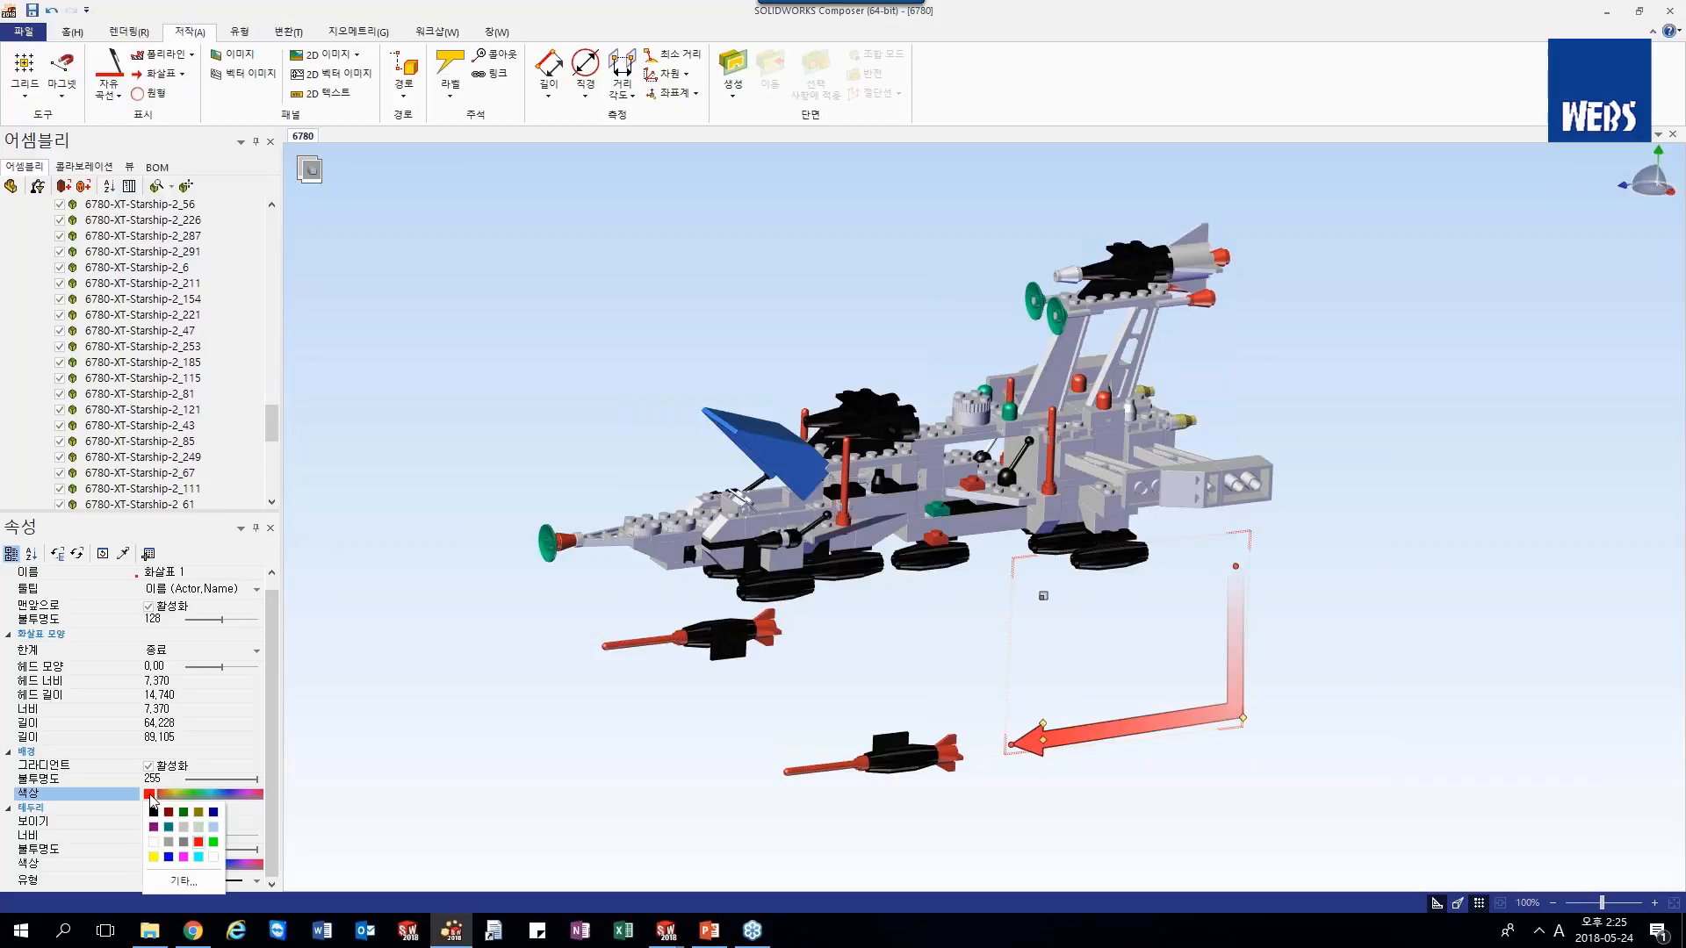
left_click(169, 857)
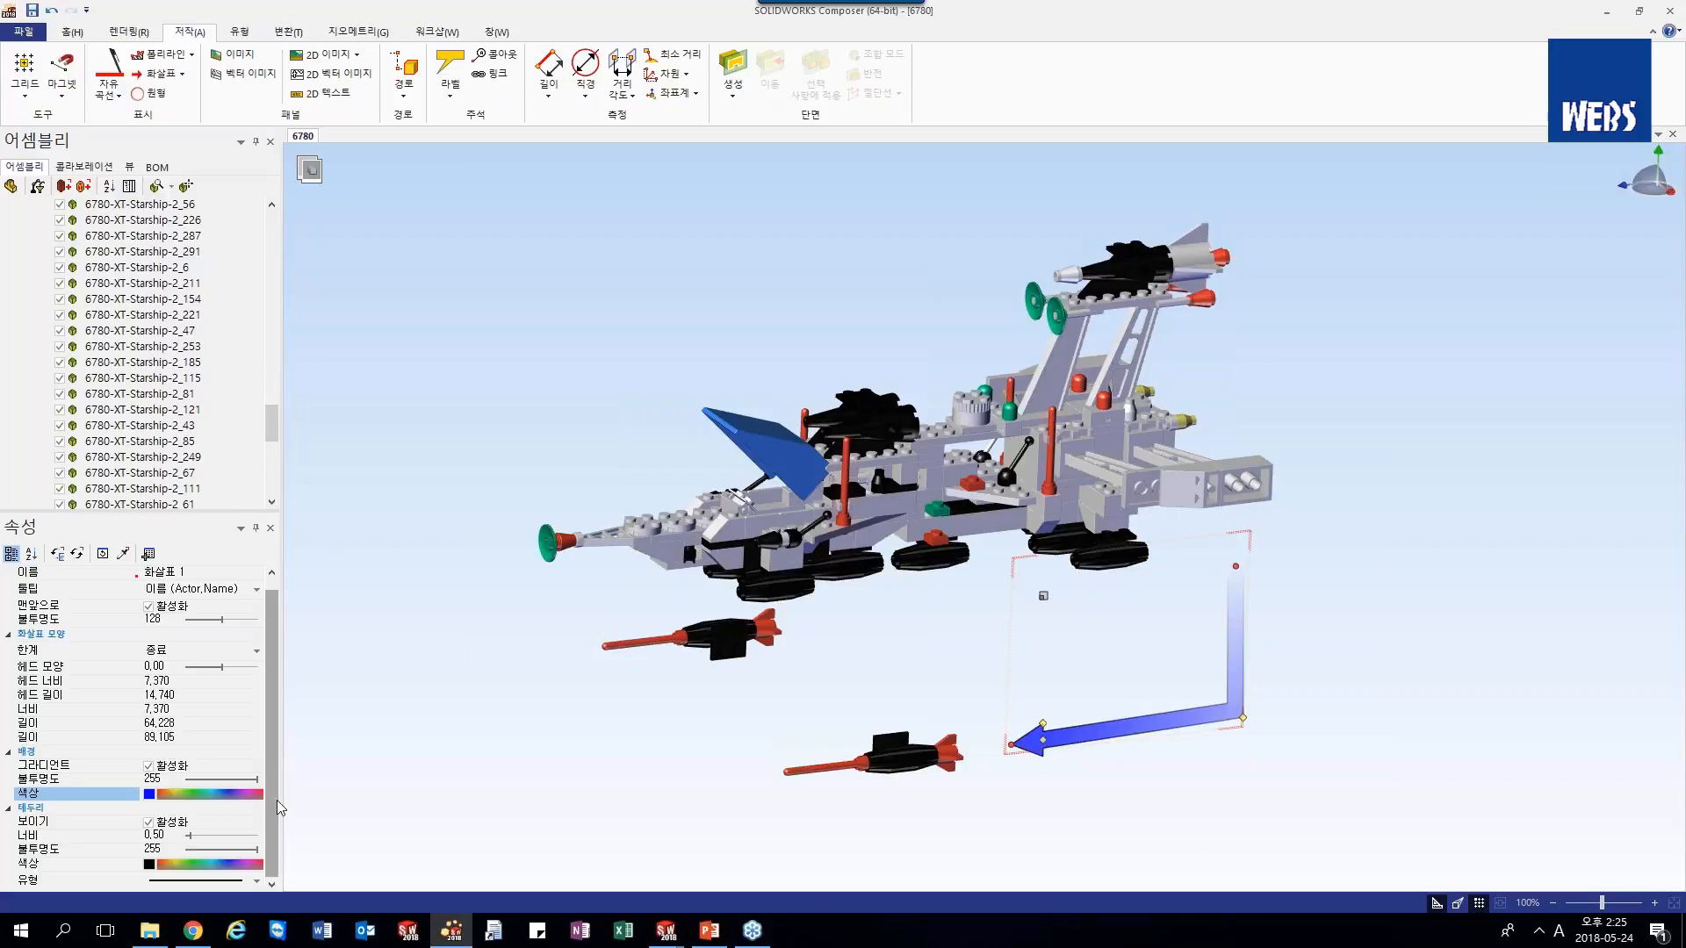
- Toggle the arrow's border off and back on, set the border color to blue, and clear the selection
left_click(149, 824)
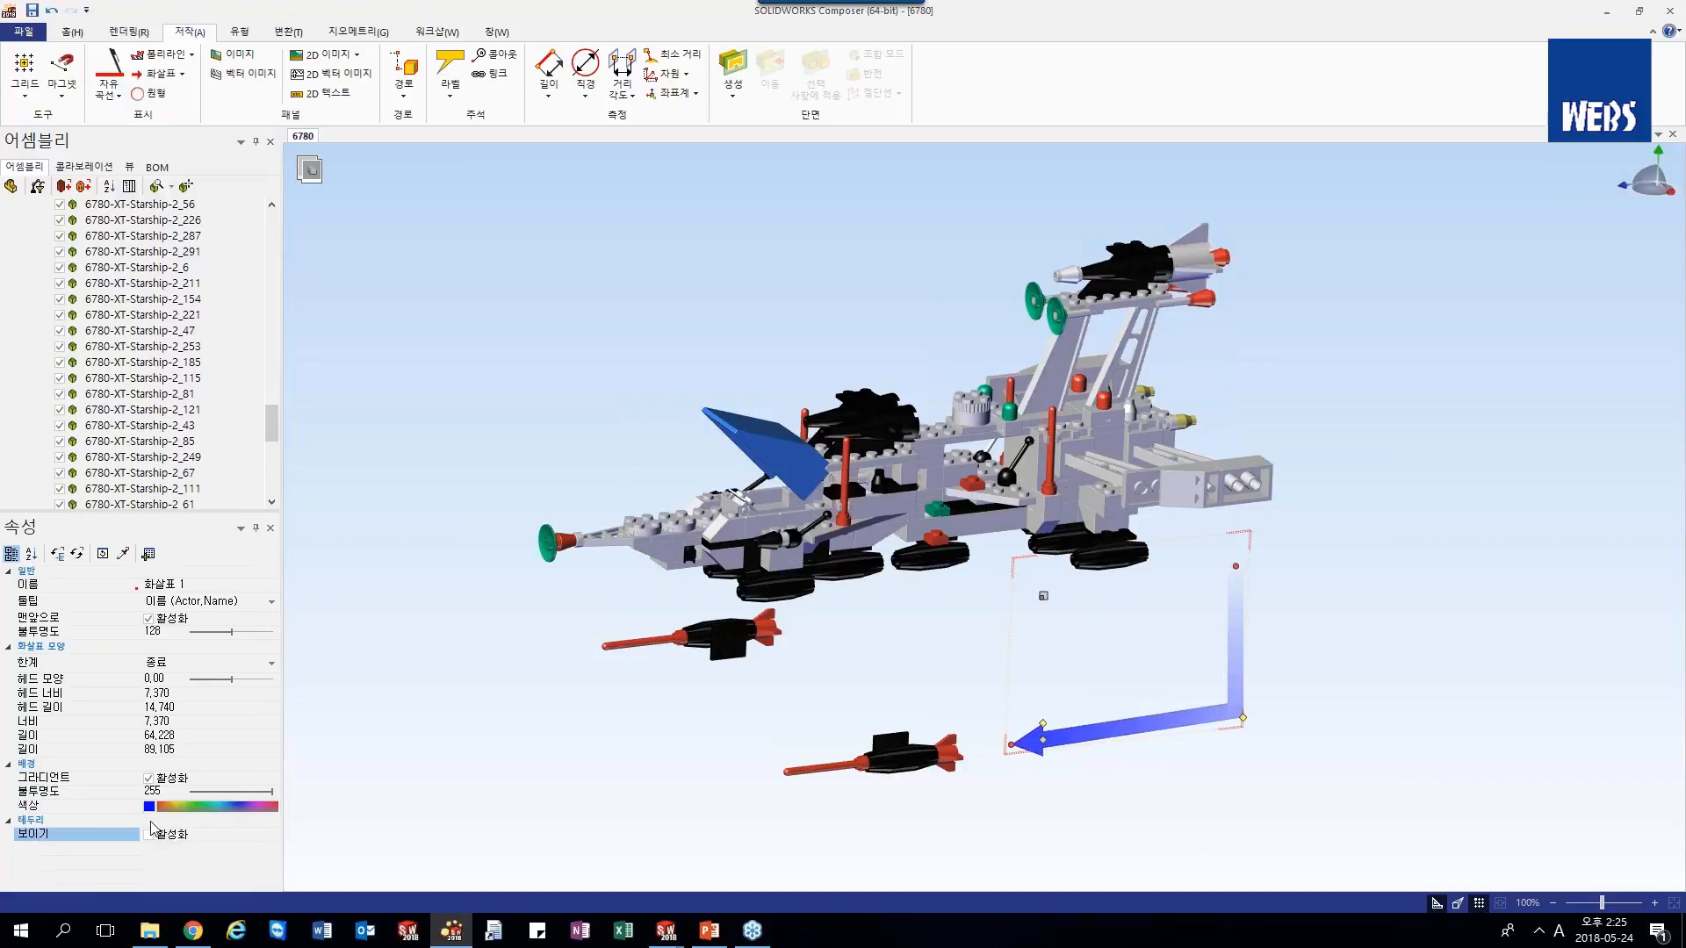
left_click(149, 834)
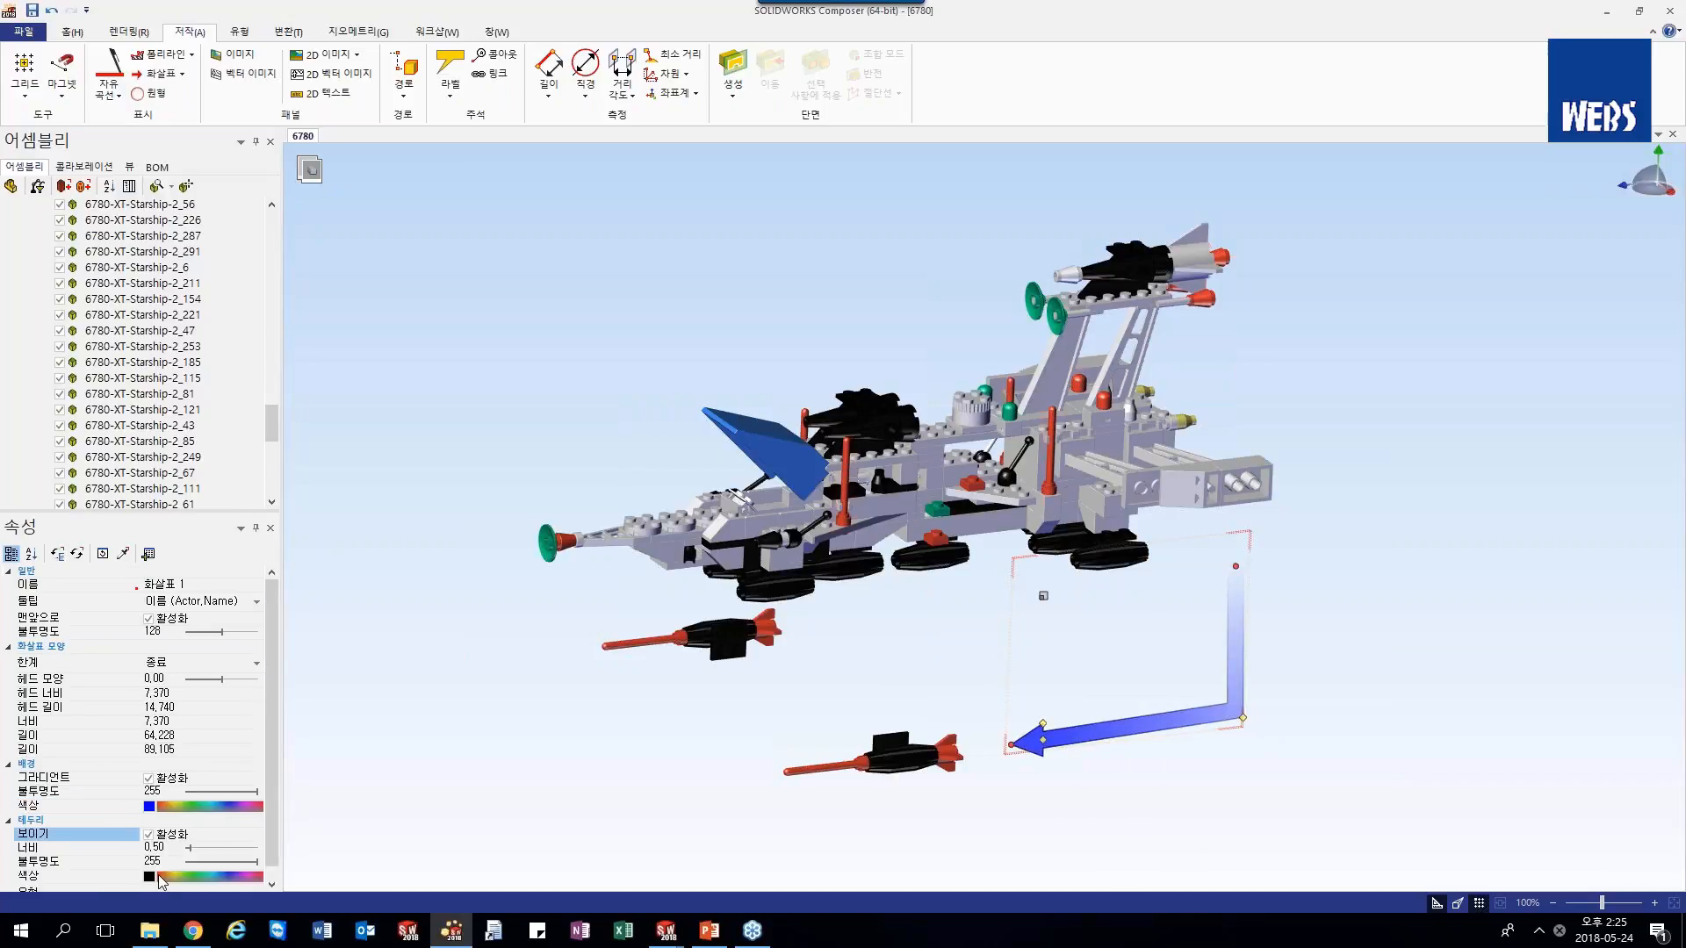
left_click(151, 877)
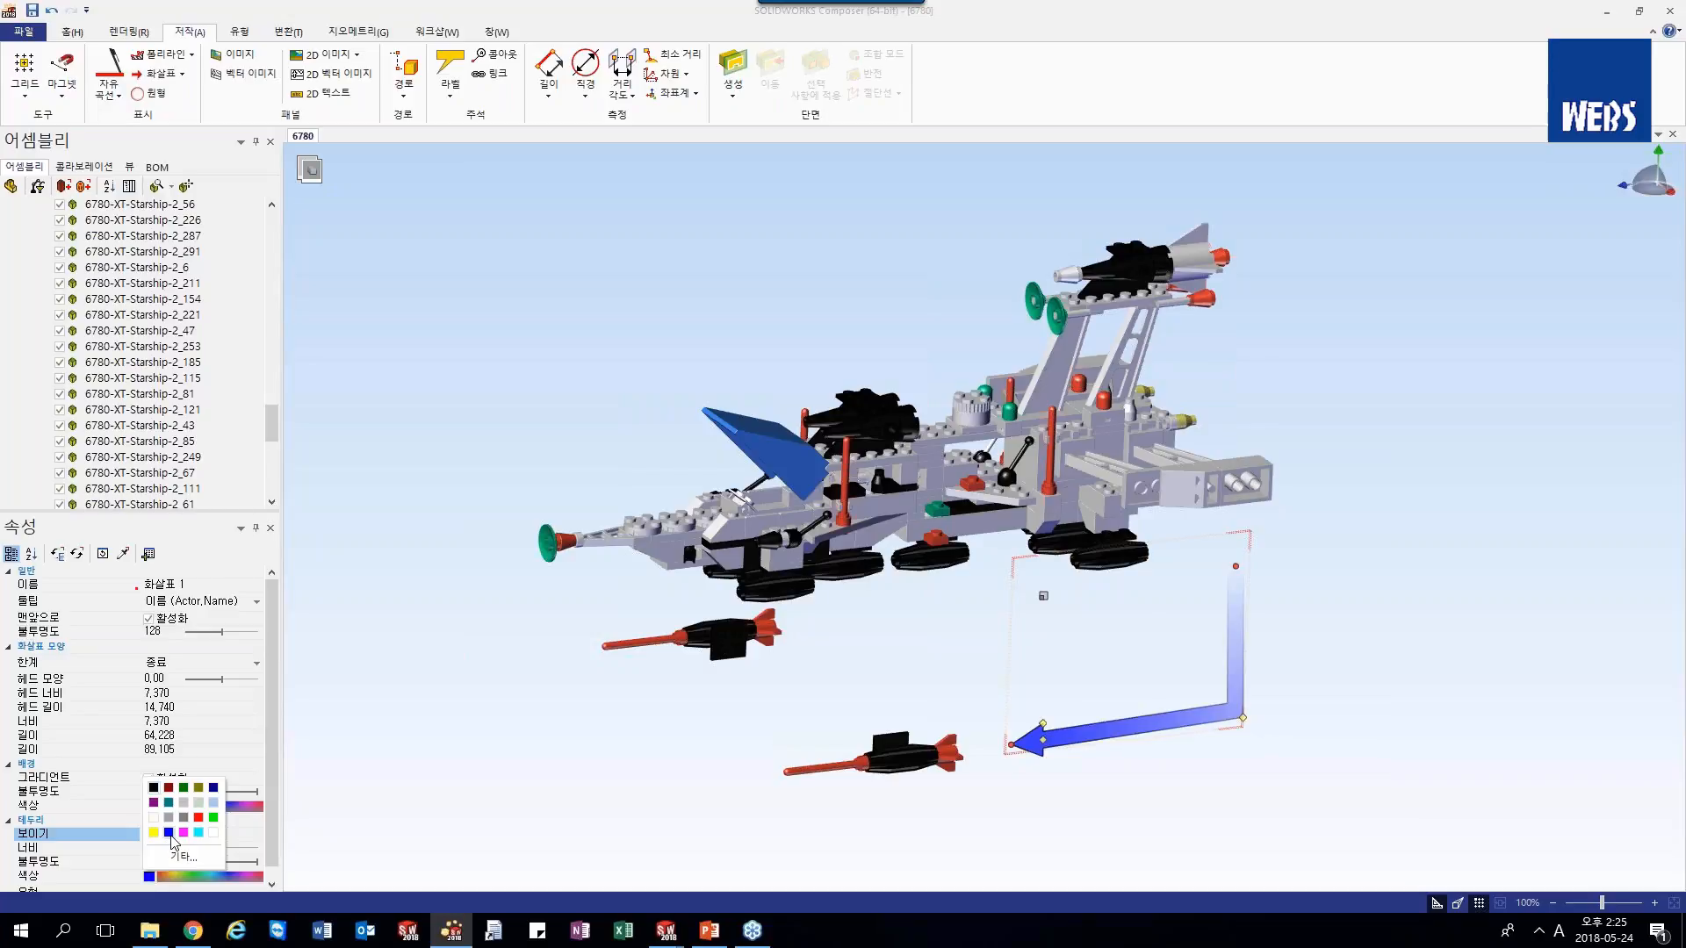
left_click(170, 833)
left_click(484, 679)
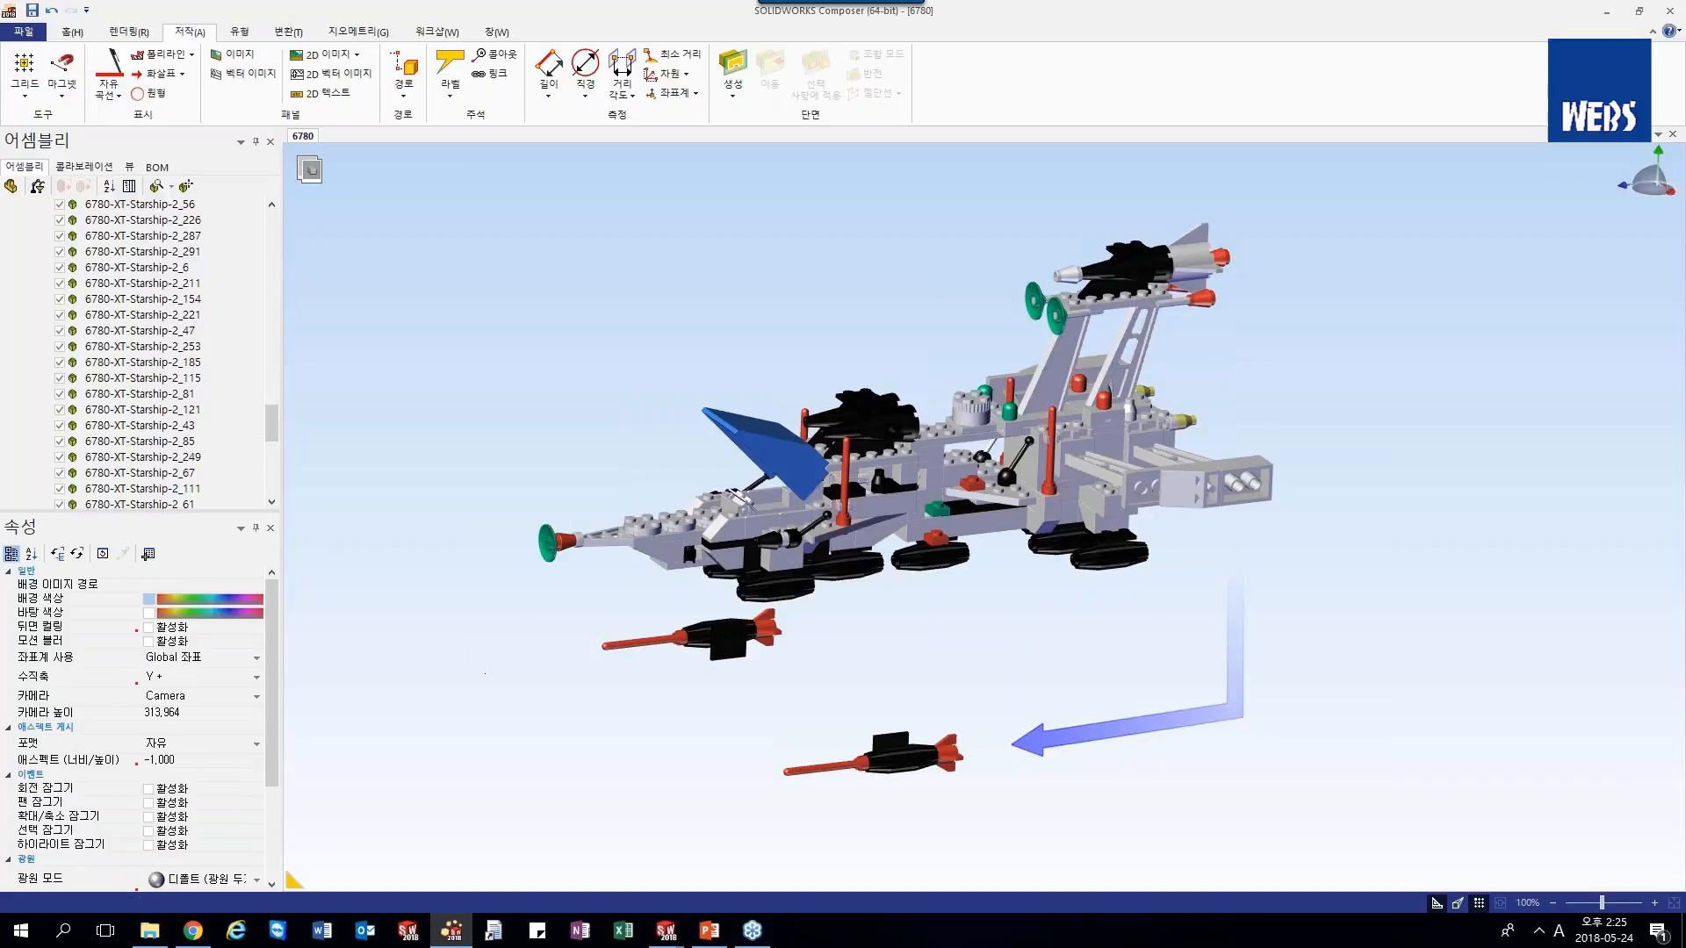
middle_click_drag(1138, 887, 1221, 860)
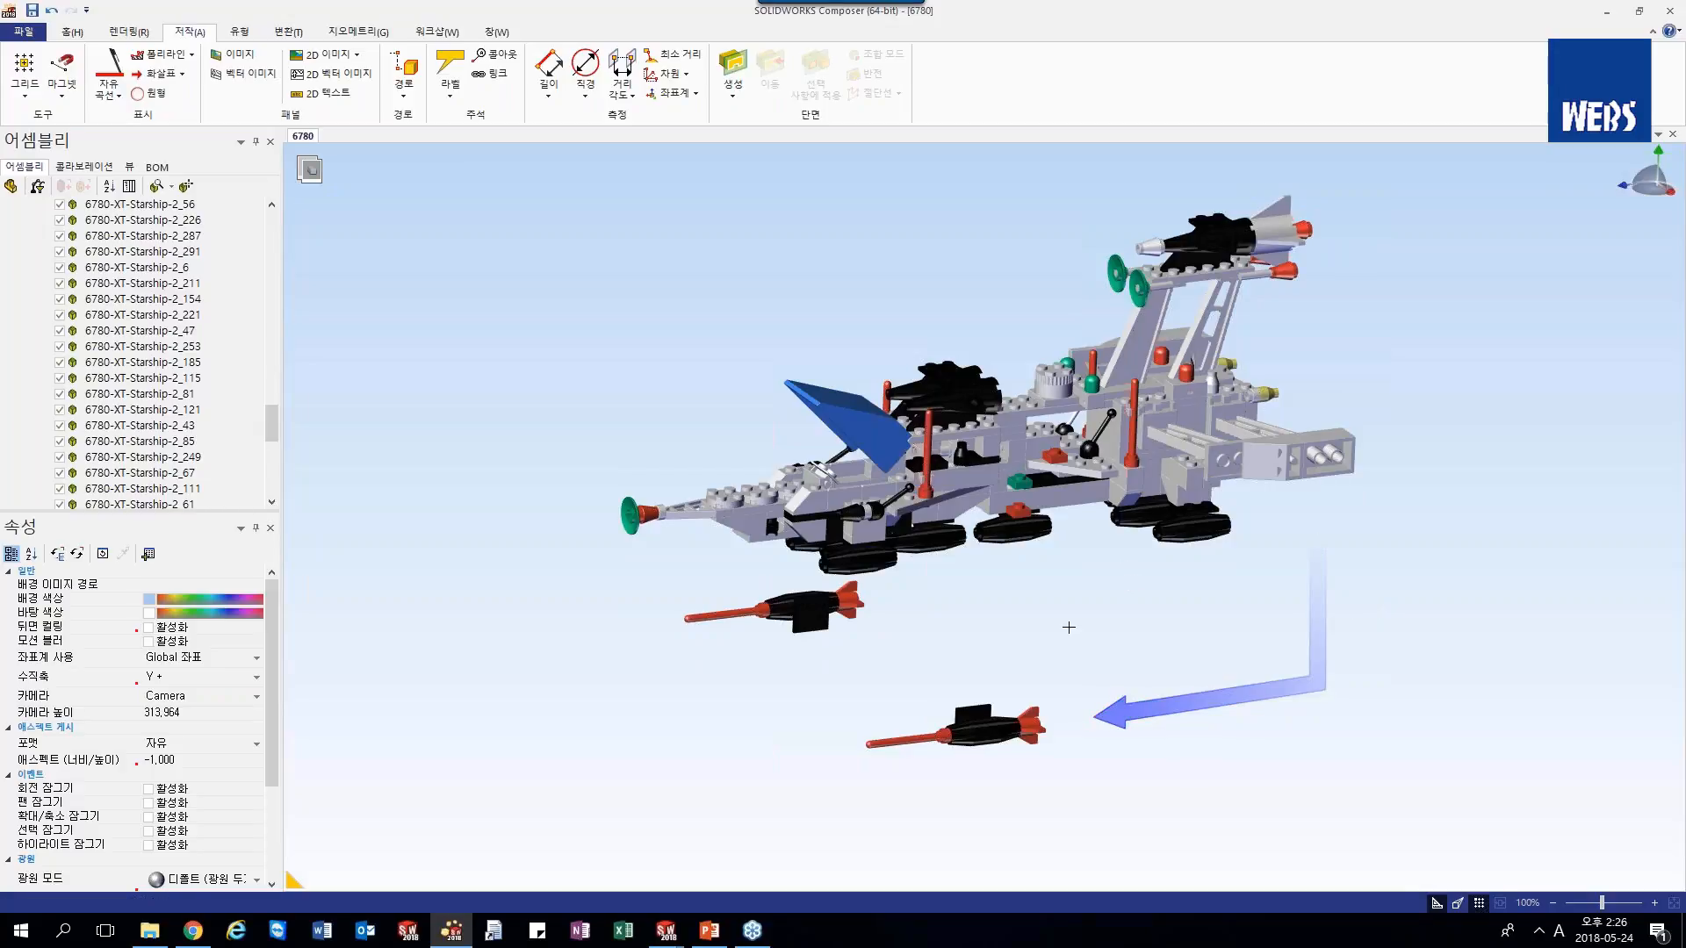
- Try to place a copy of the blue corner arrow behind the original, and undo the copy
right_click_drag(1065, 598, 1072, 596)
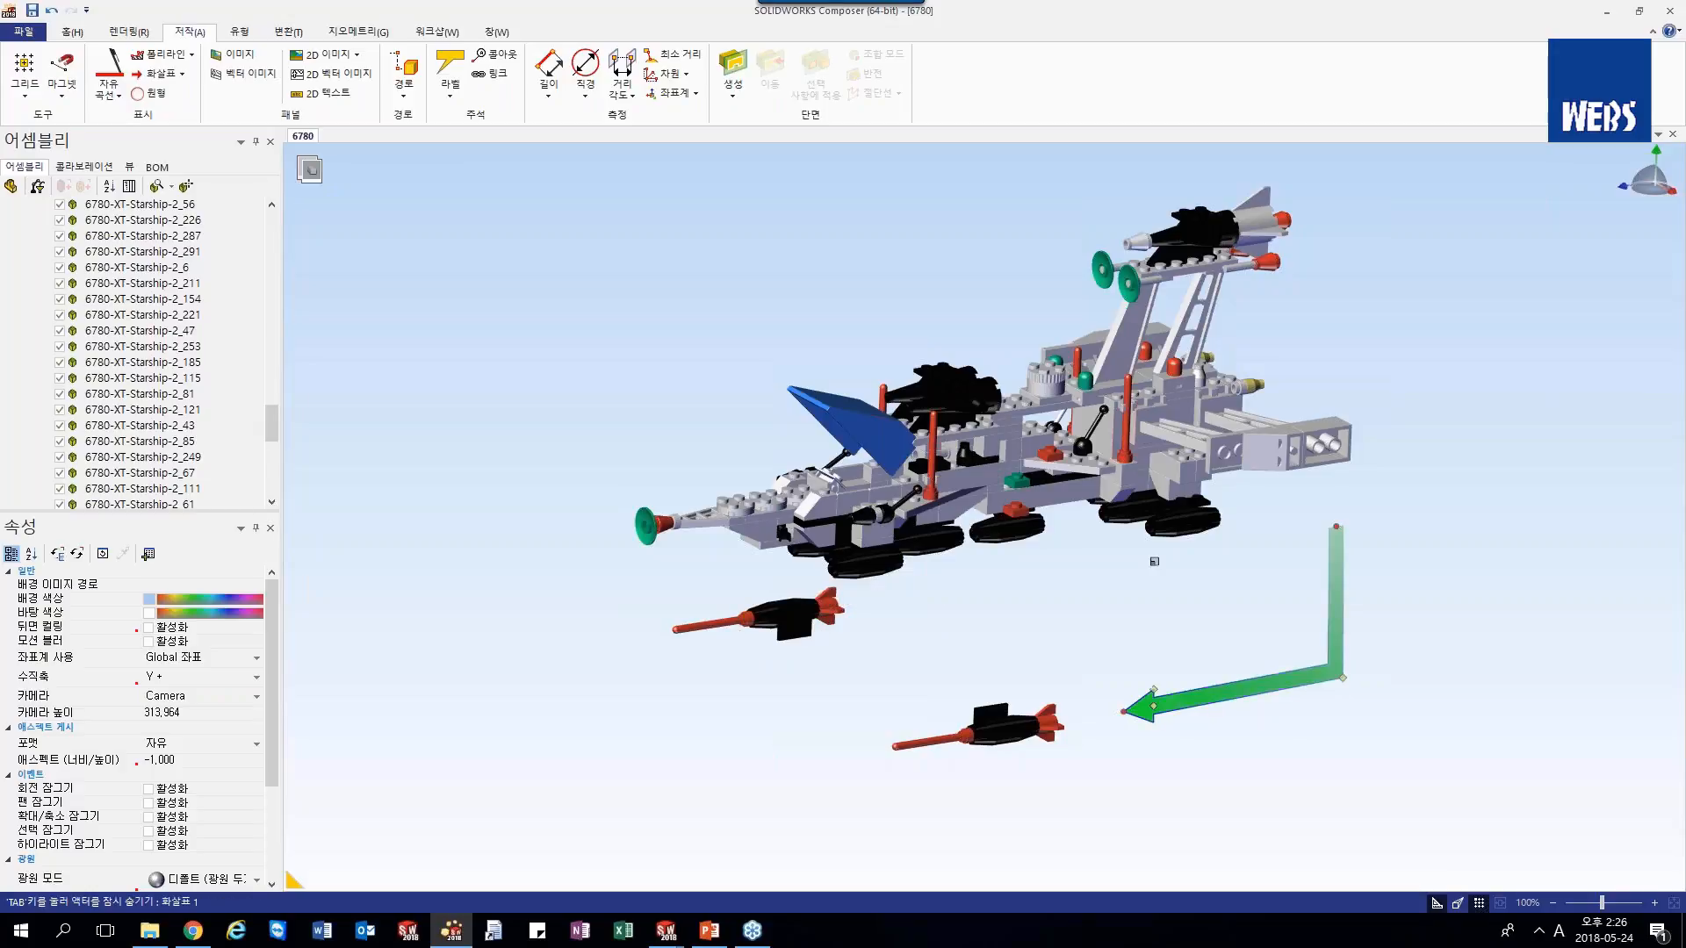
left_click(1185, 695)
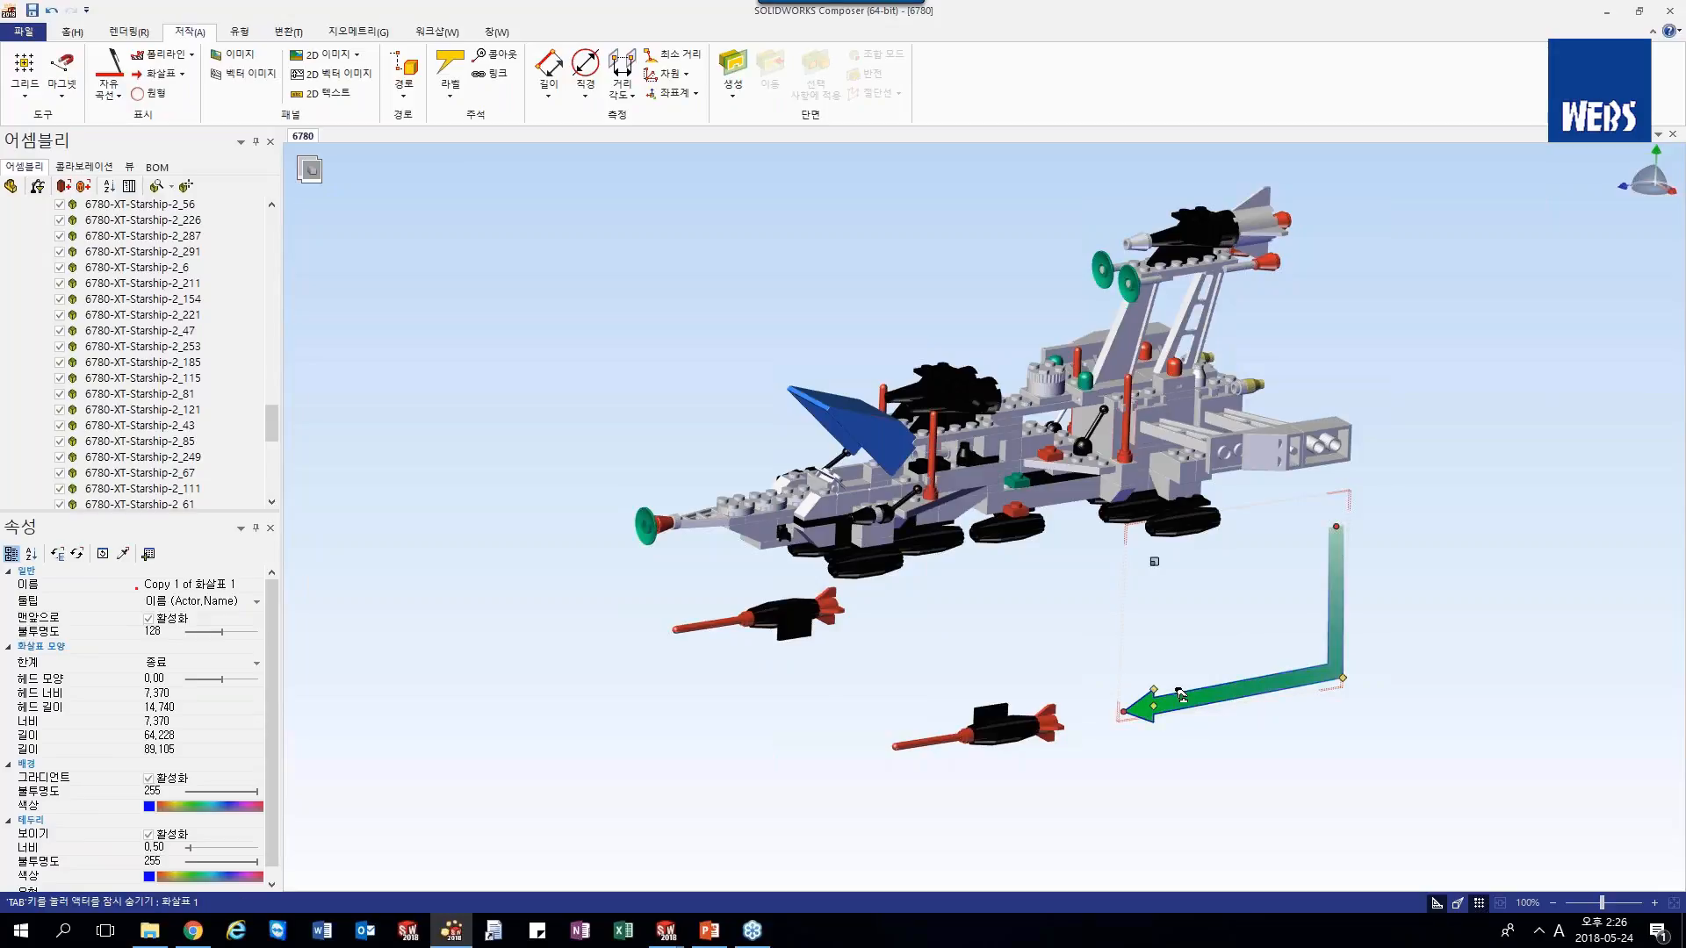
left_click_drag(1162, 682, 1064, 645)
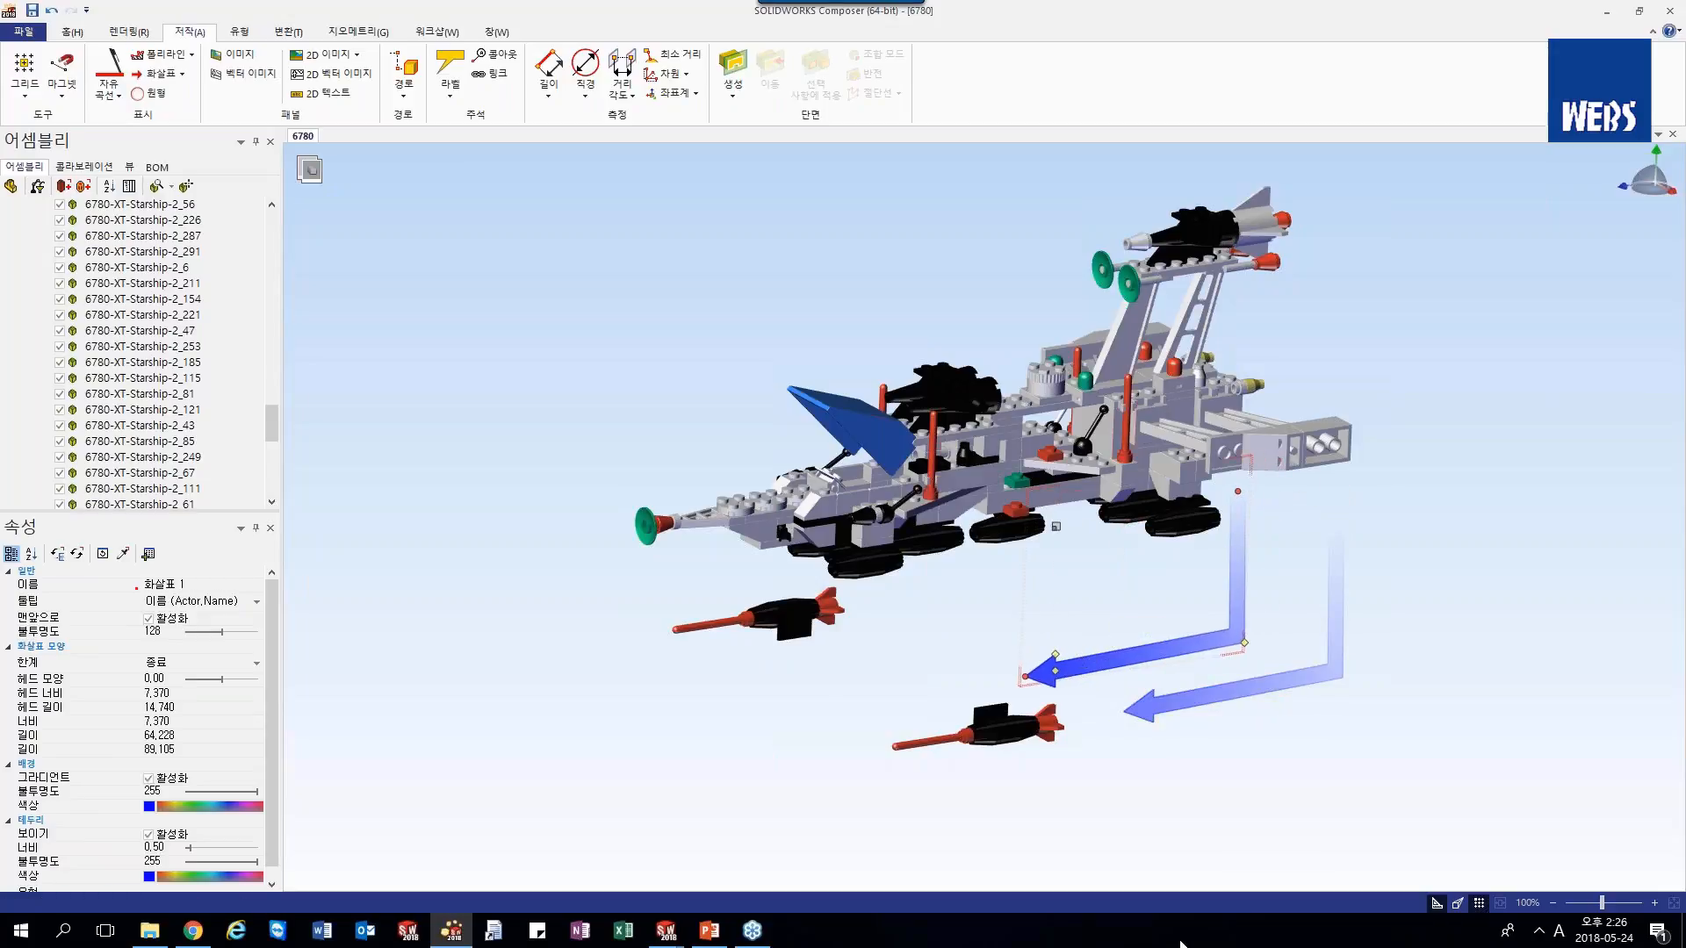
key("ctrl+z")
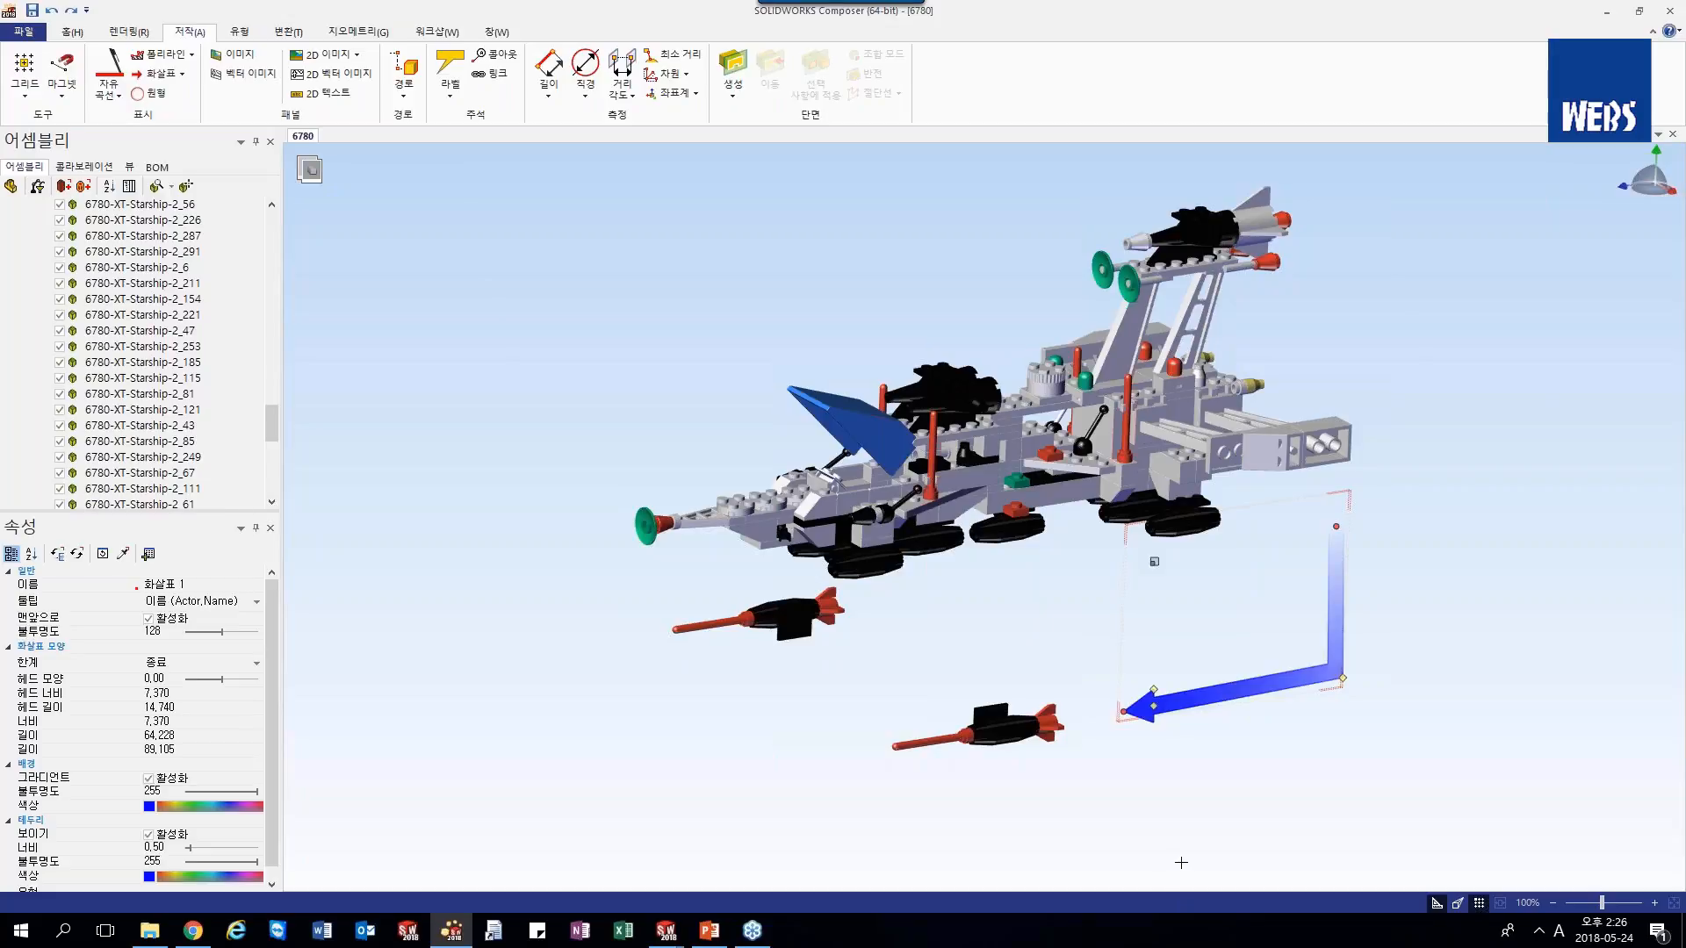
- Save the blue corner arrow's formatting as a new style named 코너화살표 and clear the selection
left_click(1189, 696)
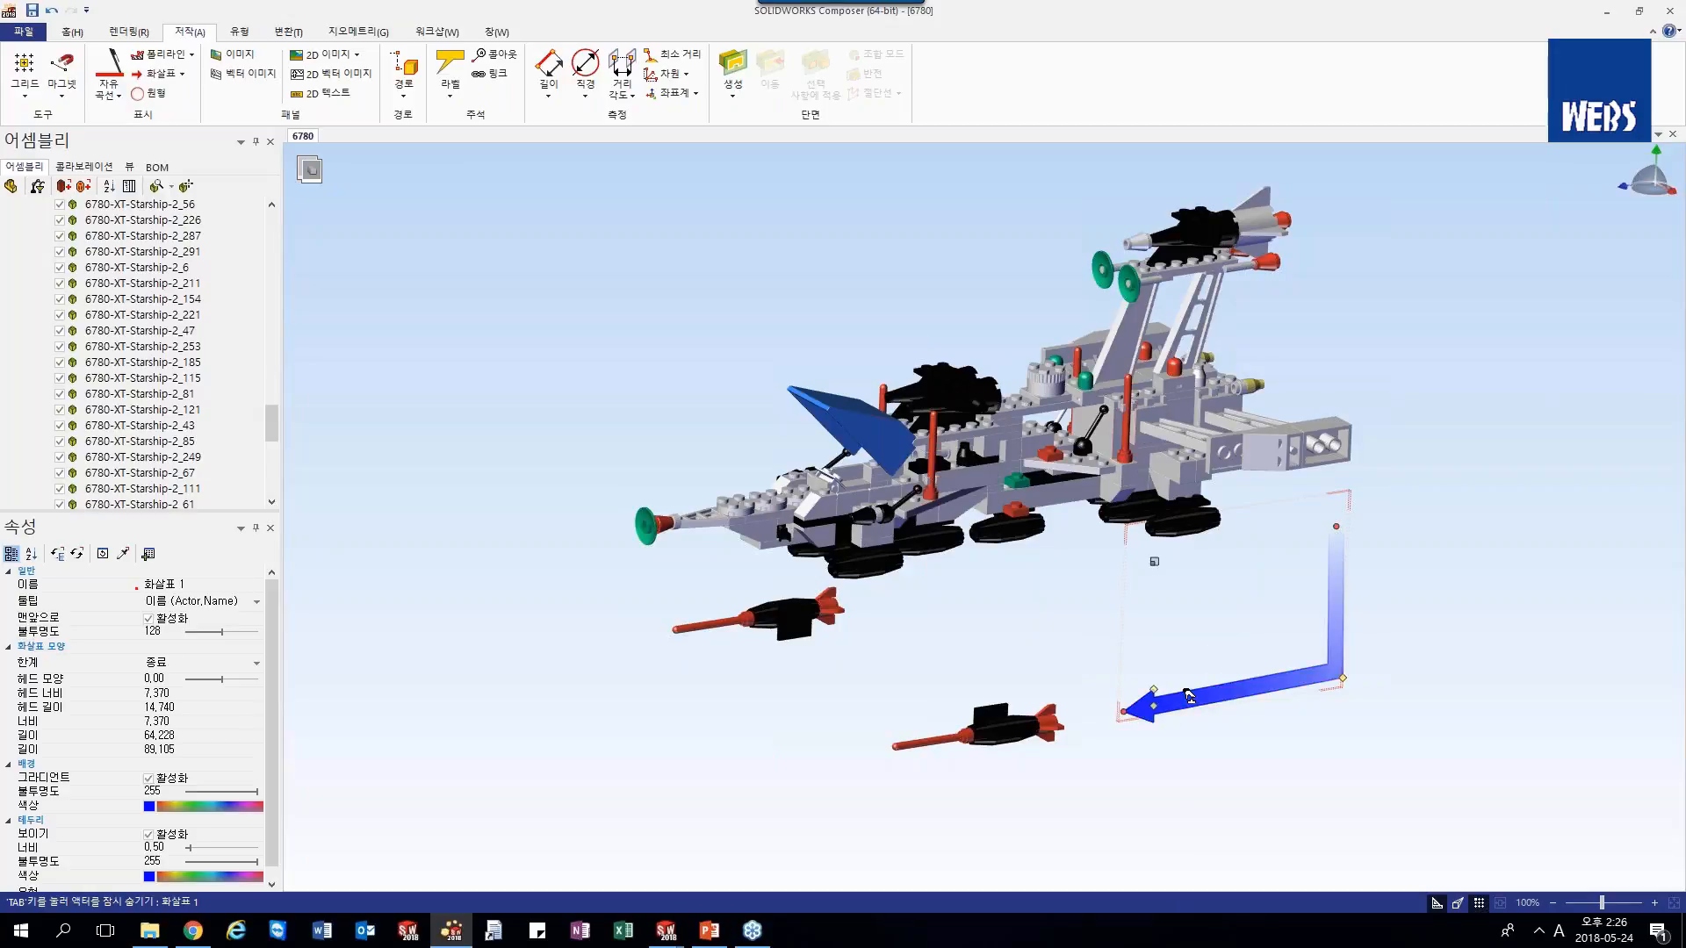
left_click(239, 32)
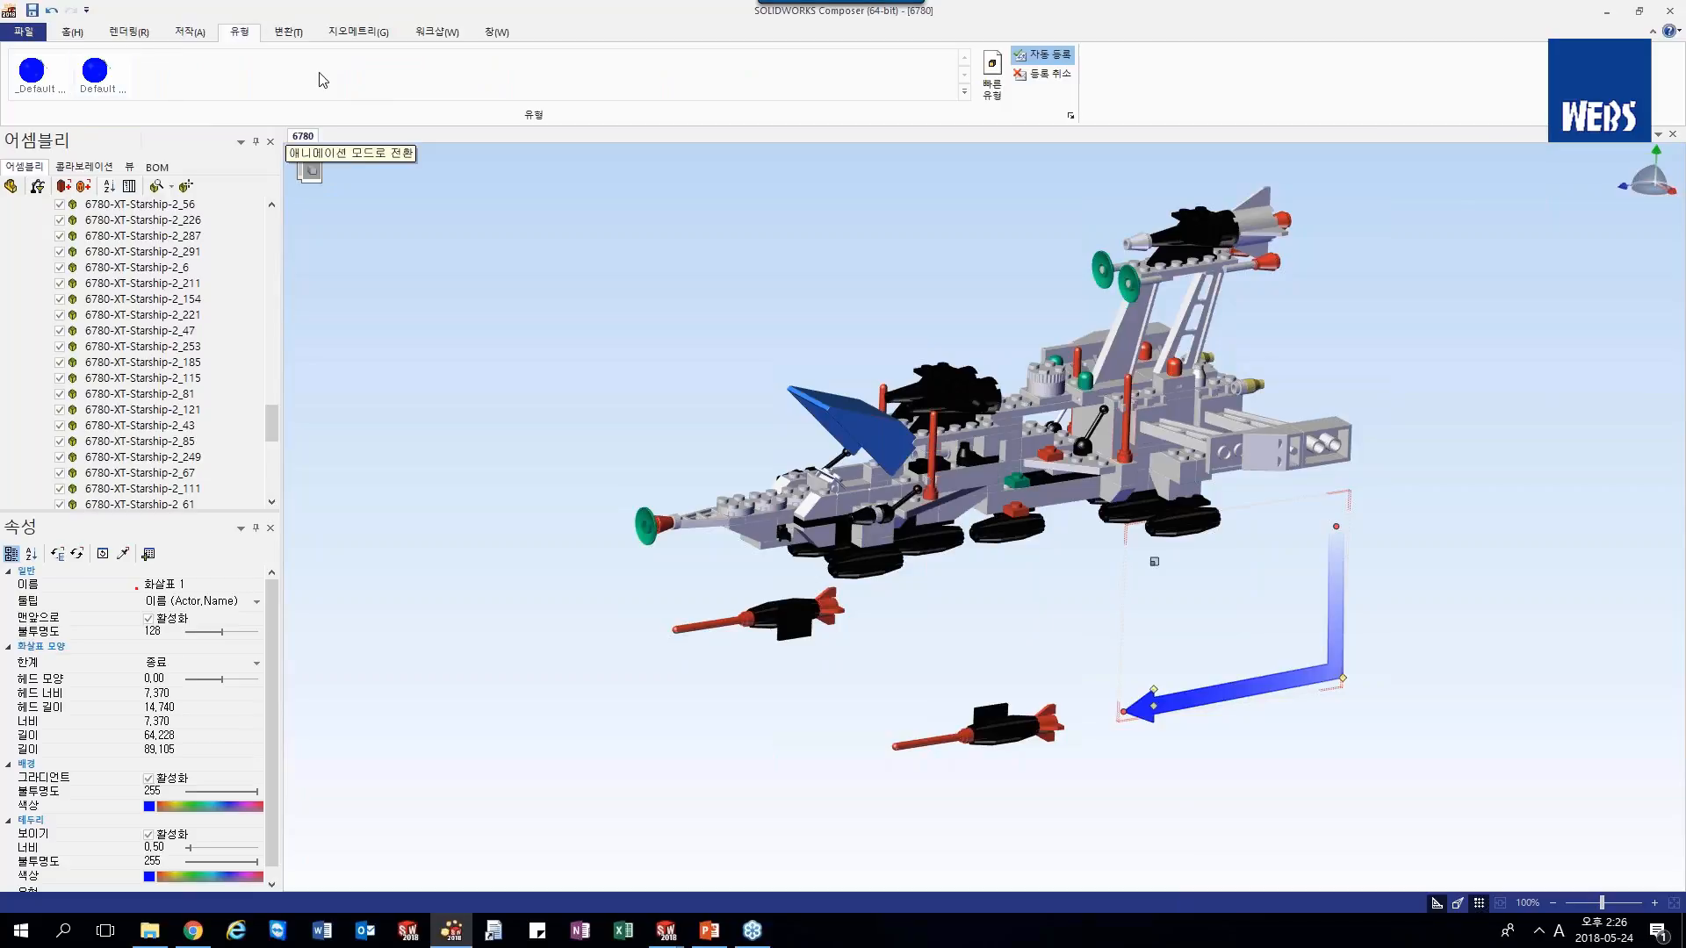
left_click(1004, 92)
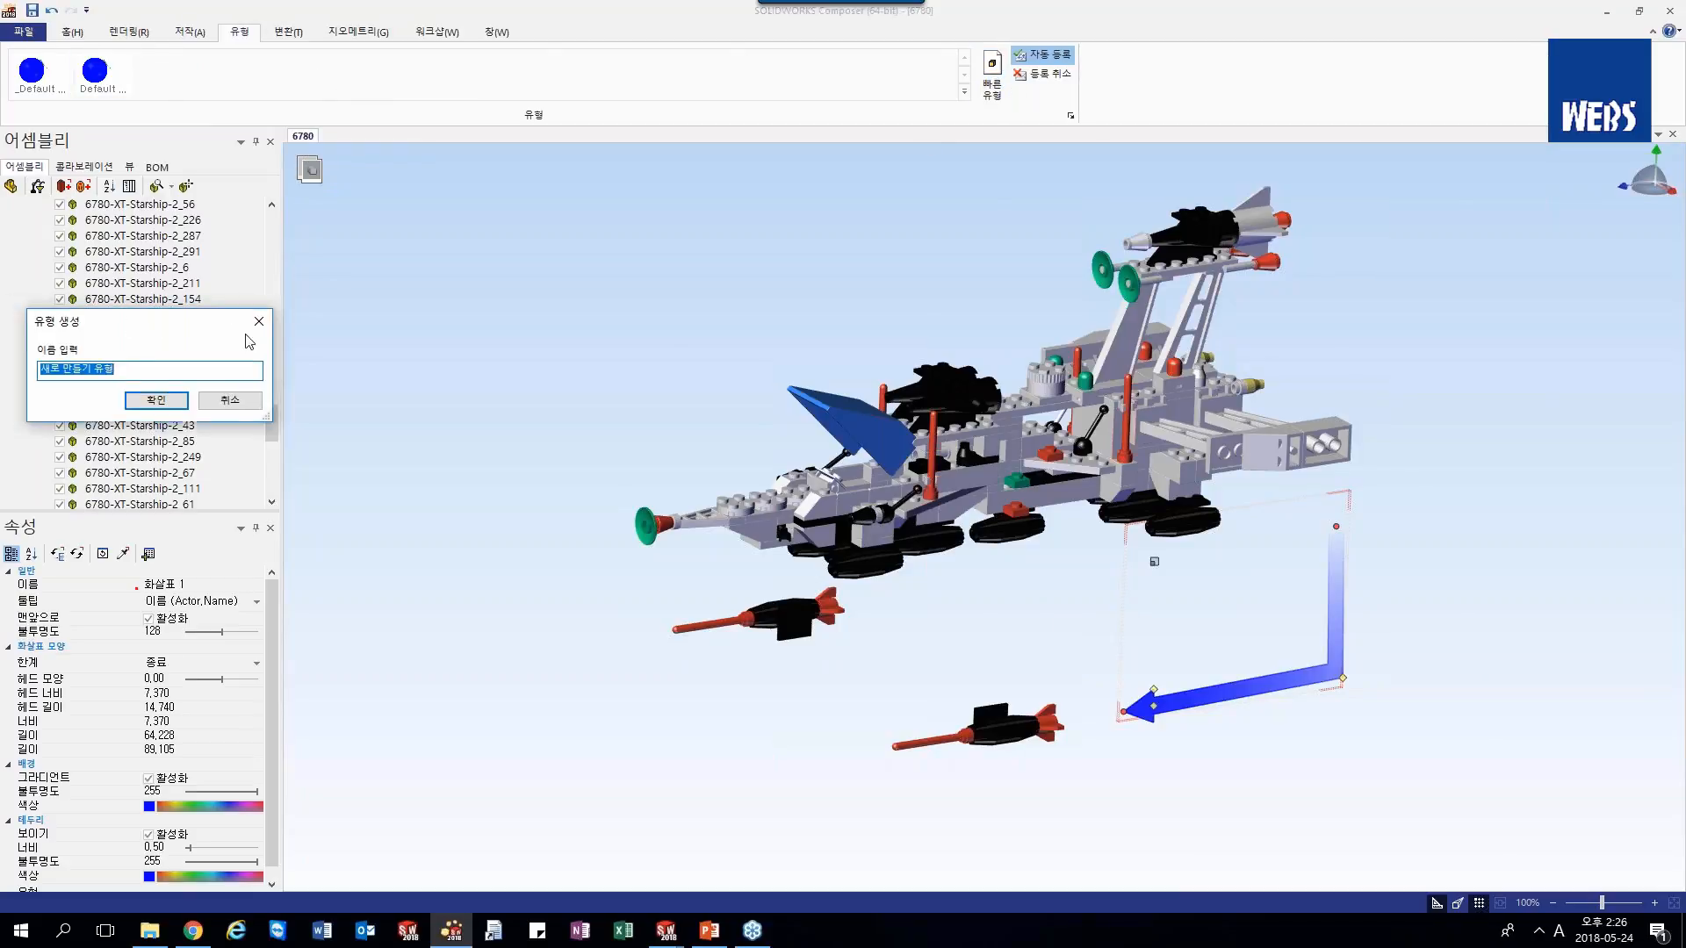
left_click_drag(133, 316, 780, 316)
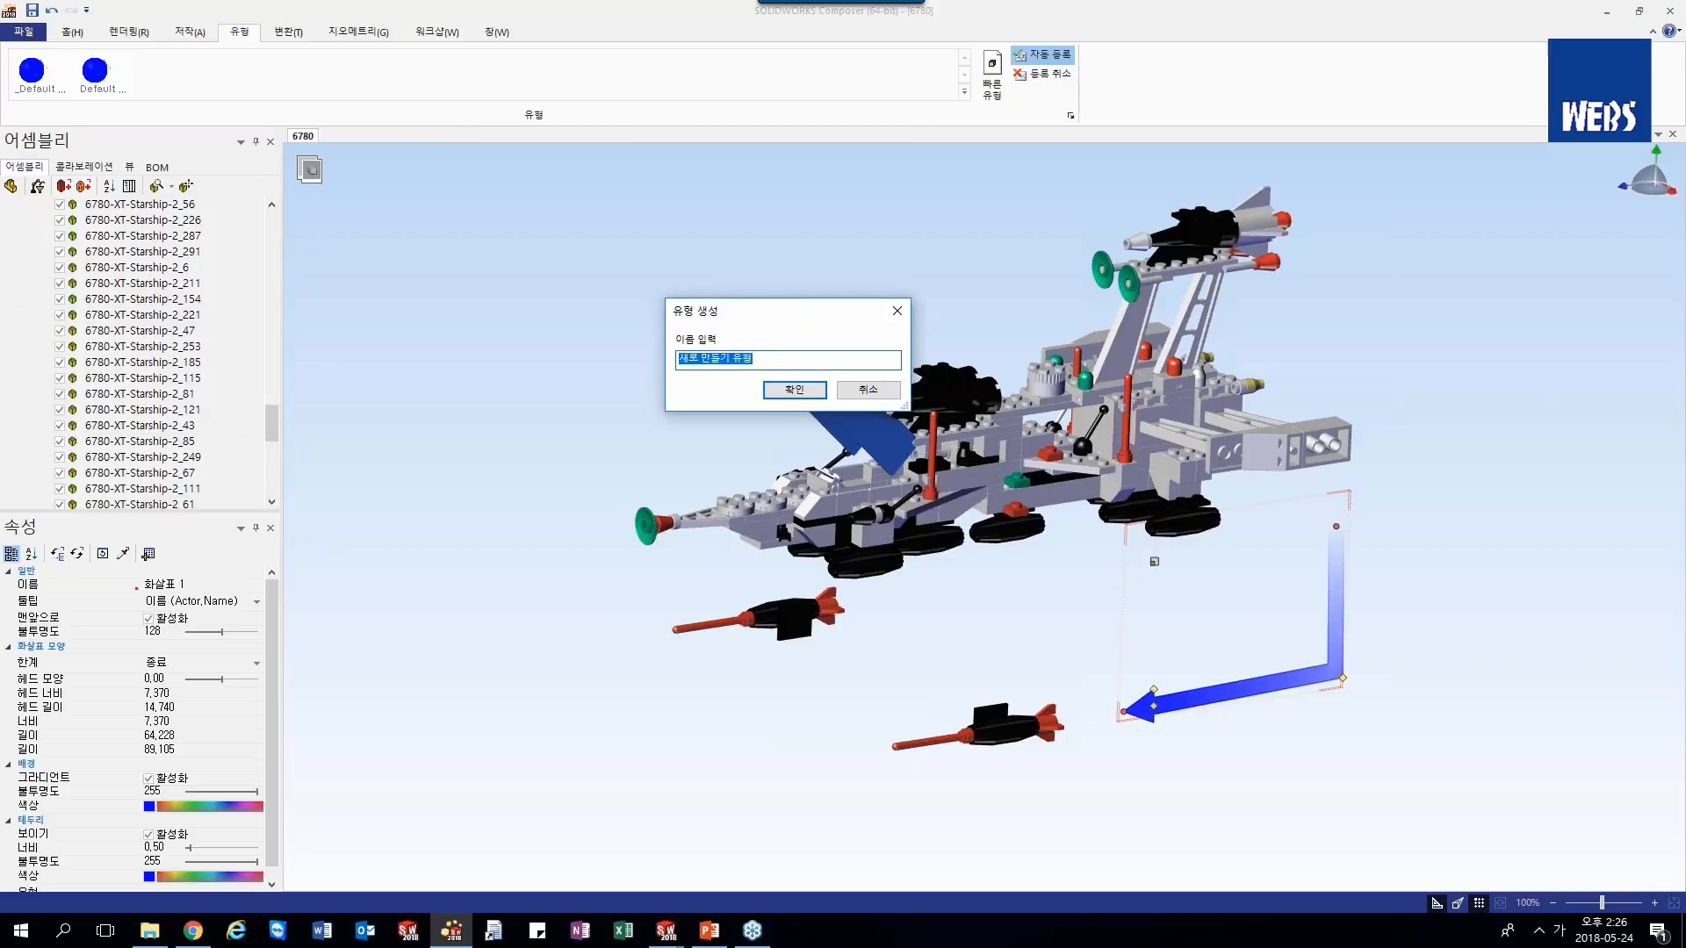
type("ㄹ")
type("너화살표")
key("Return")
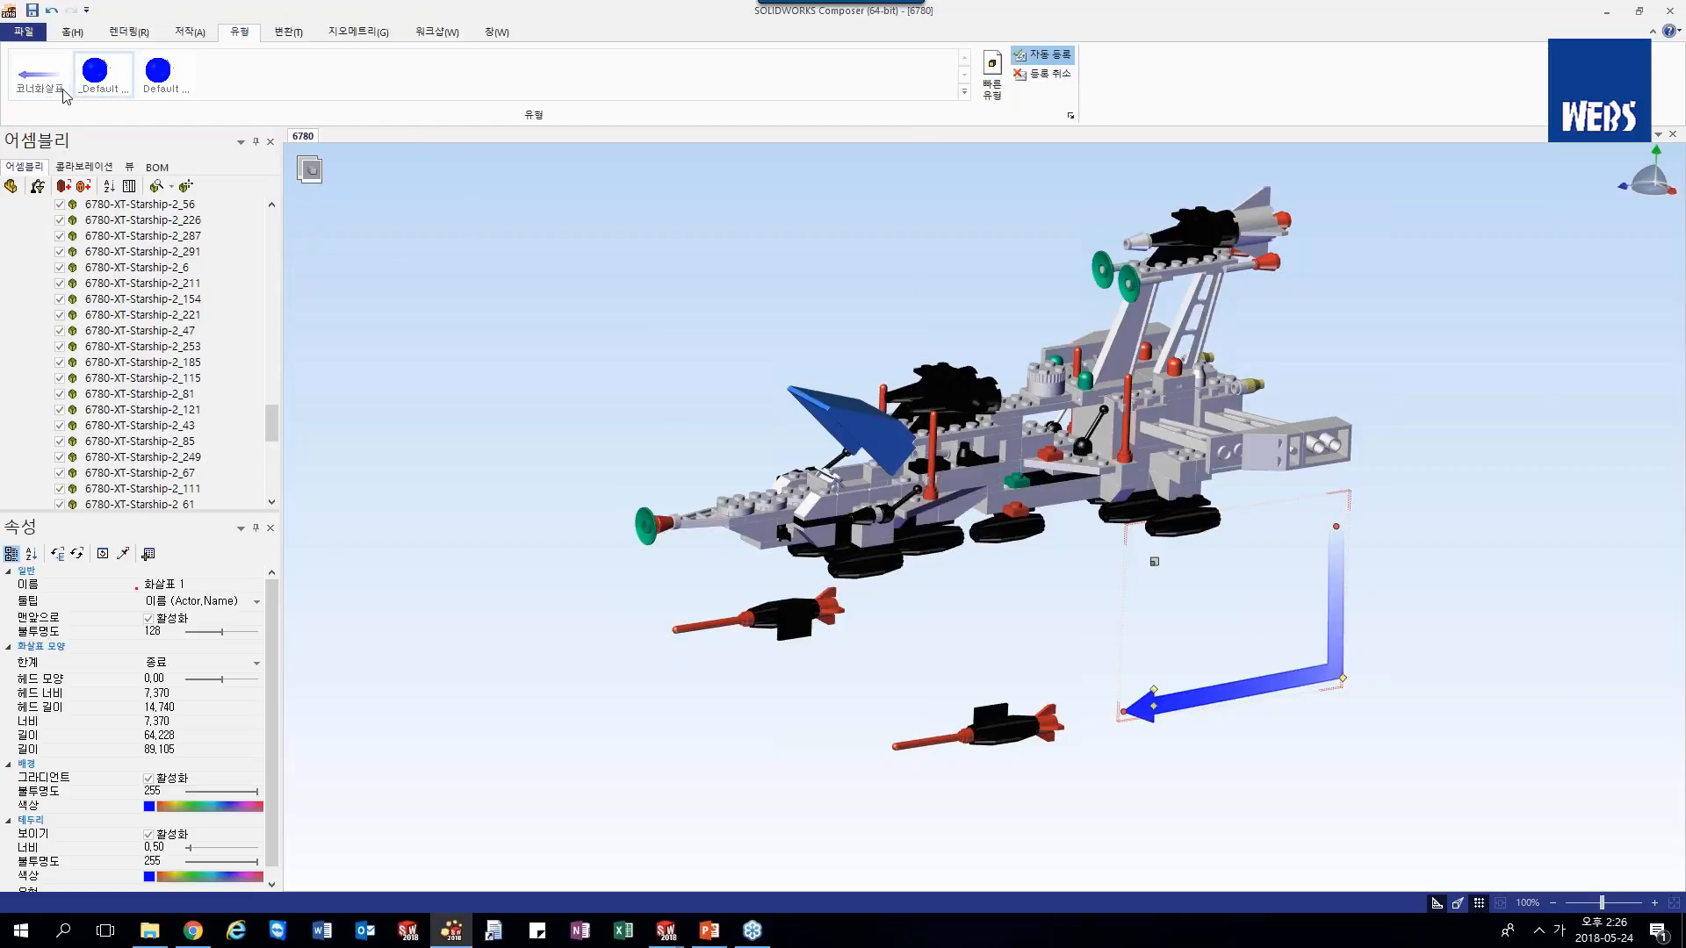
left_click(470, 545)
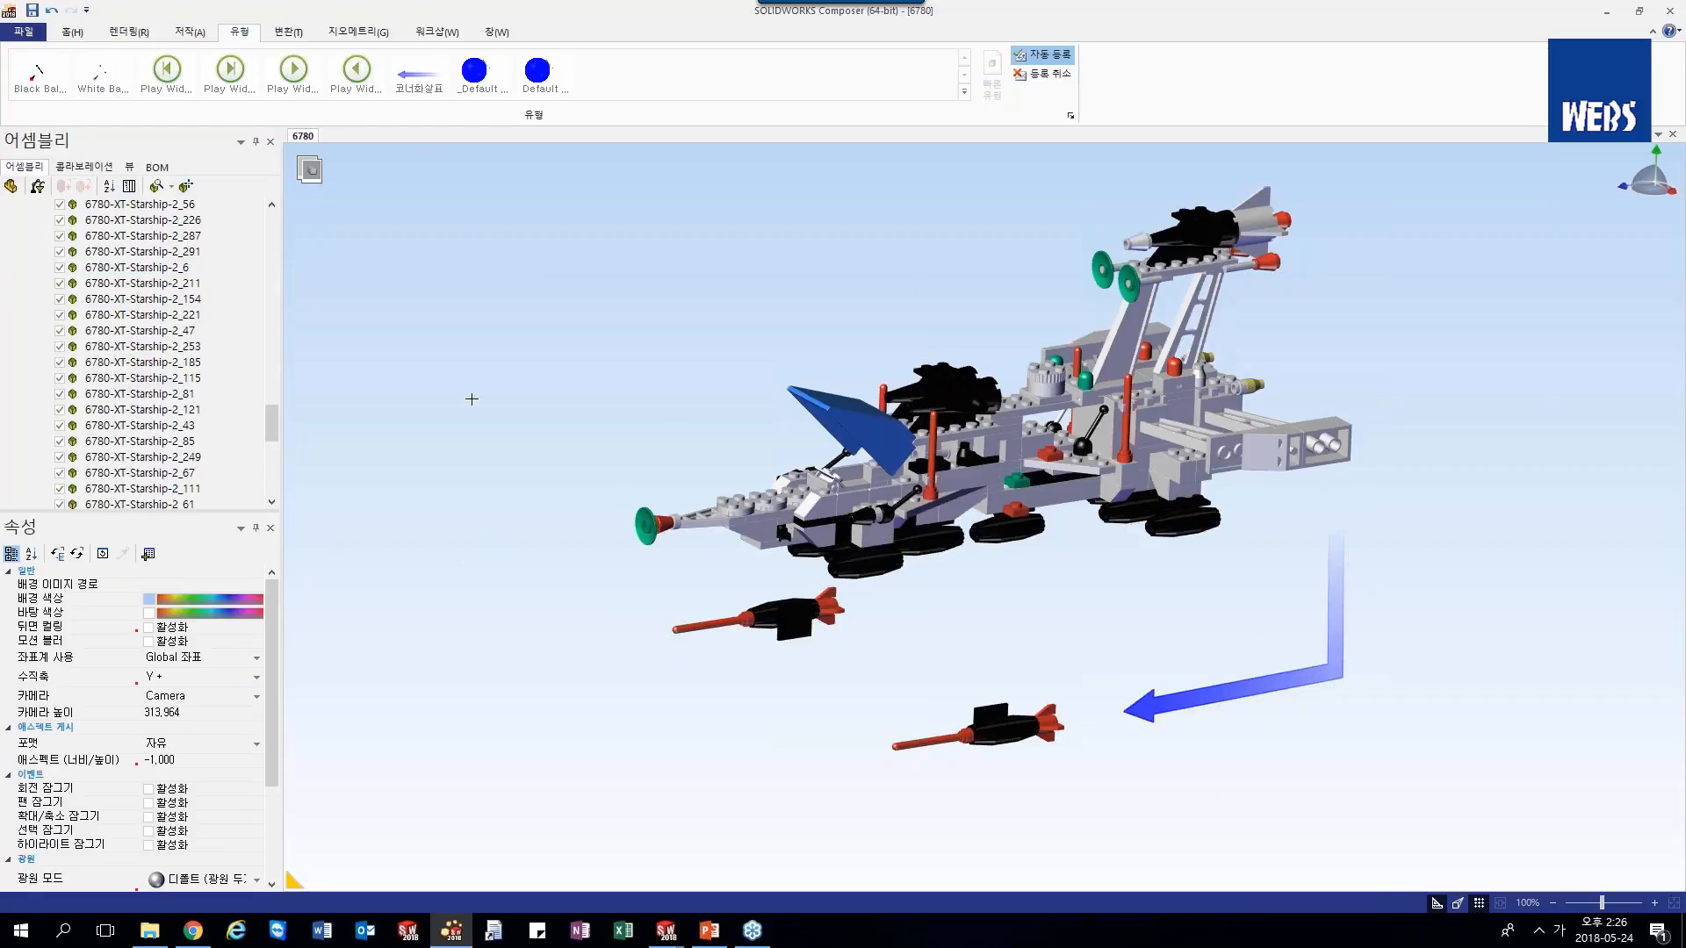
- Insert a second corner arrow (코너 화살표) on the missile at the opposite side of the ship and leave the arrow command
left_click(200, 35)
left_click(182, 74)
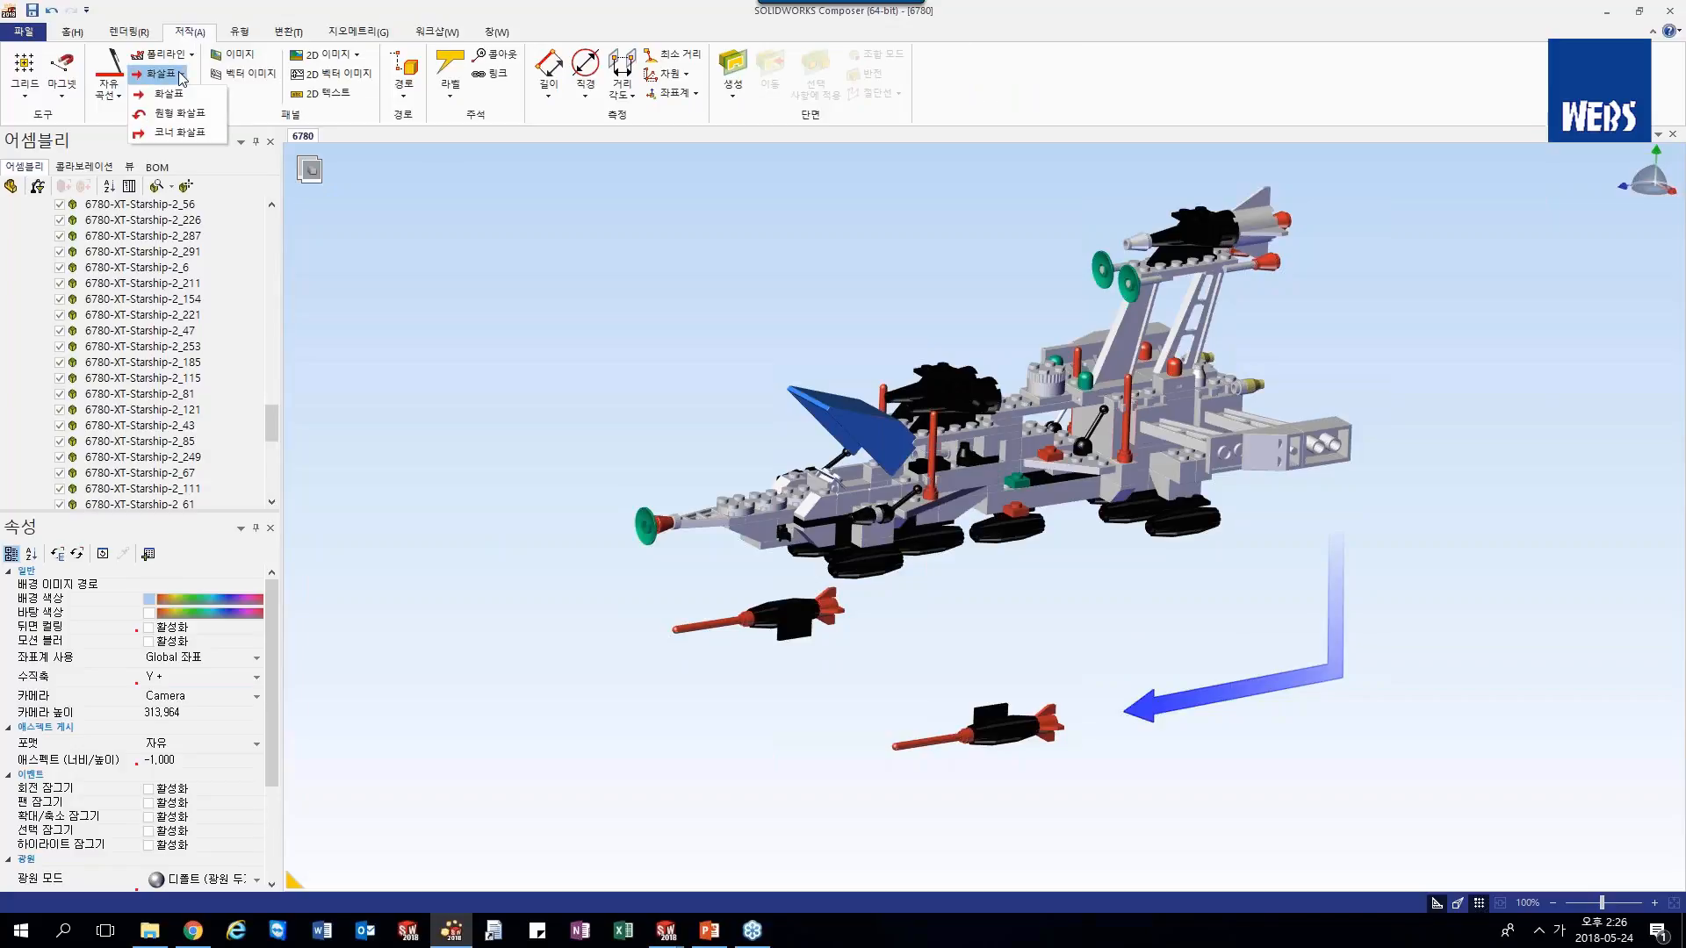
left_click(182, 132)
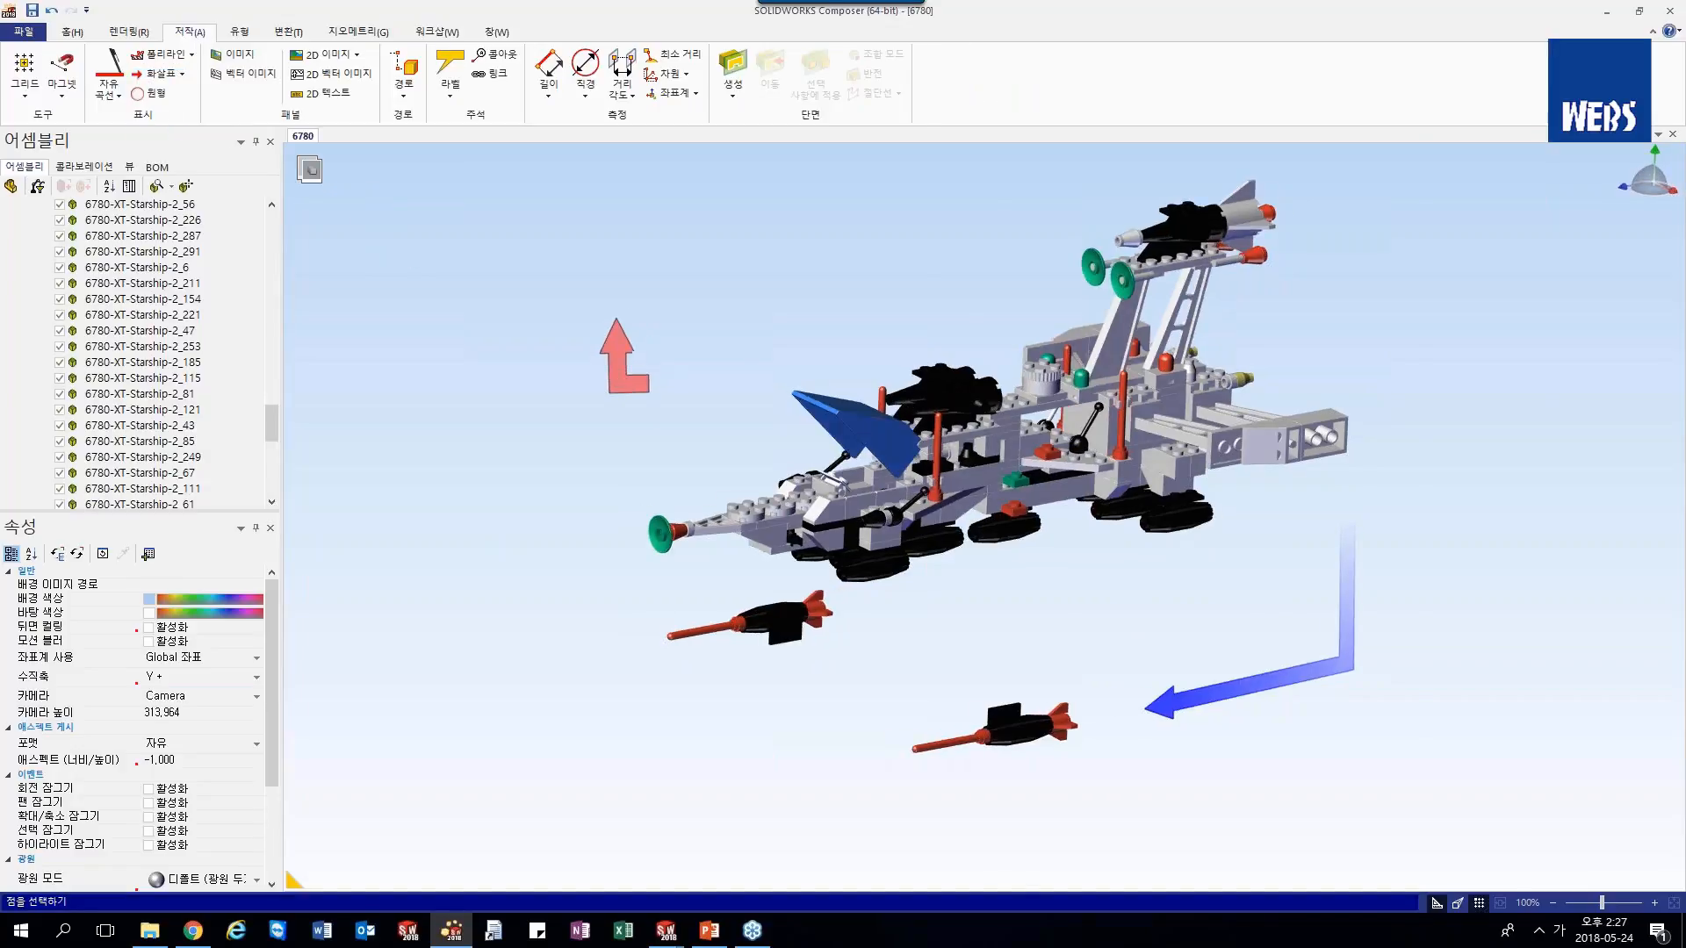
left_click_drag(614, 358, 849, 357)
right_click_drag(849, 358, 849, 340)
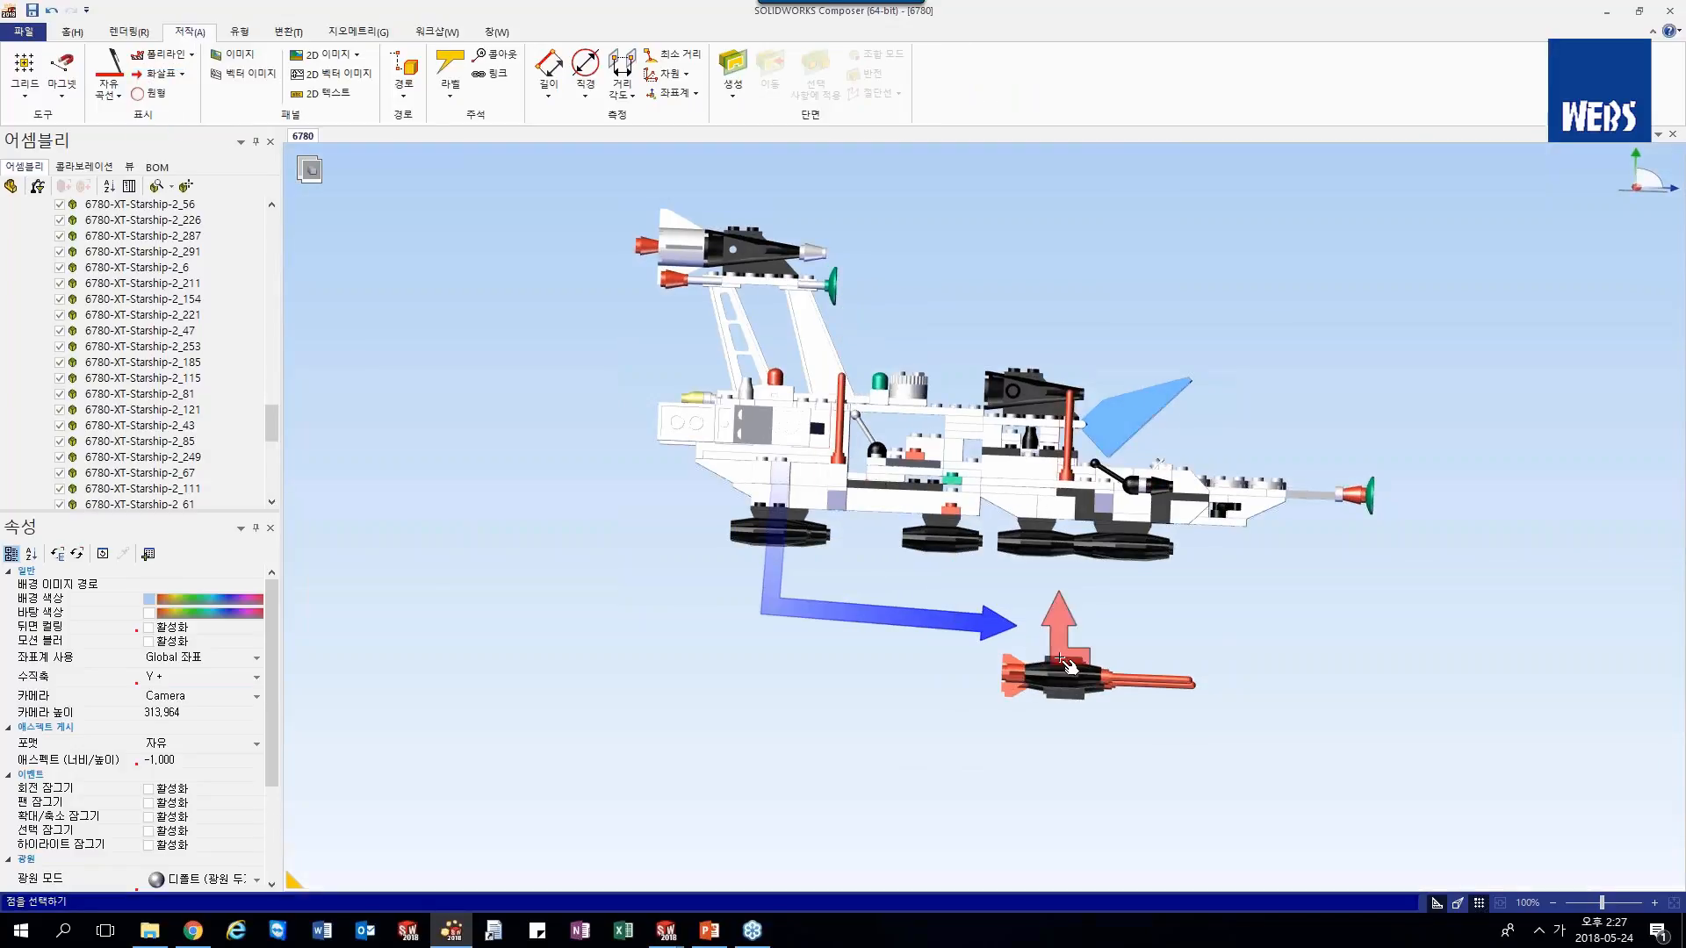
left_click(993, 646)
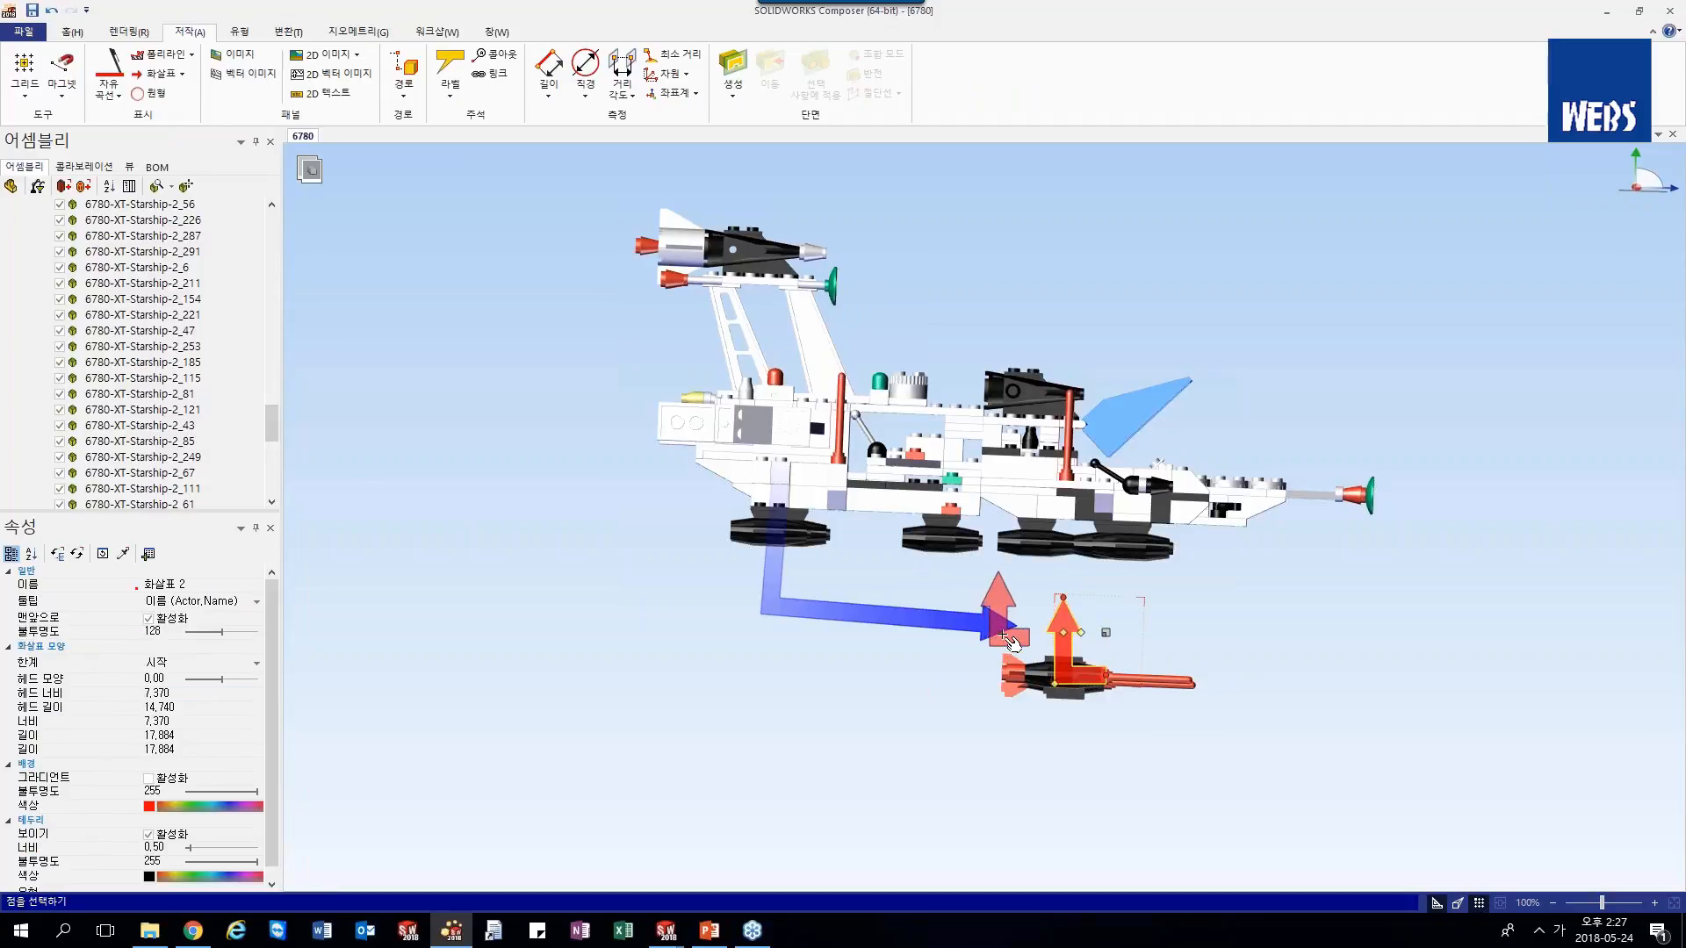
key("Escape")
left_click(1241, 587)
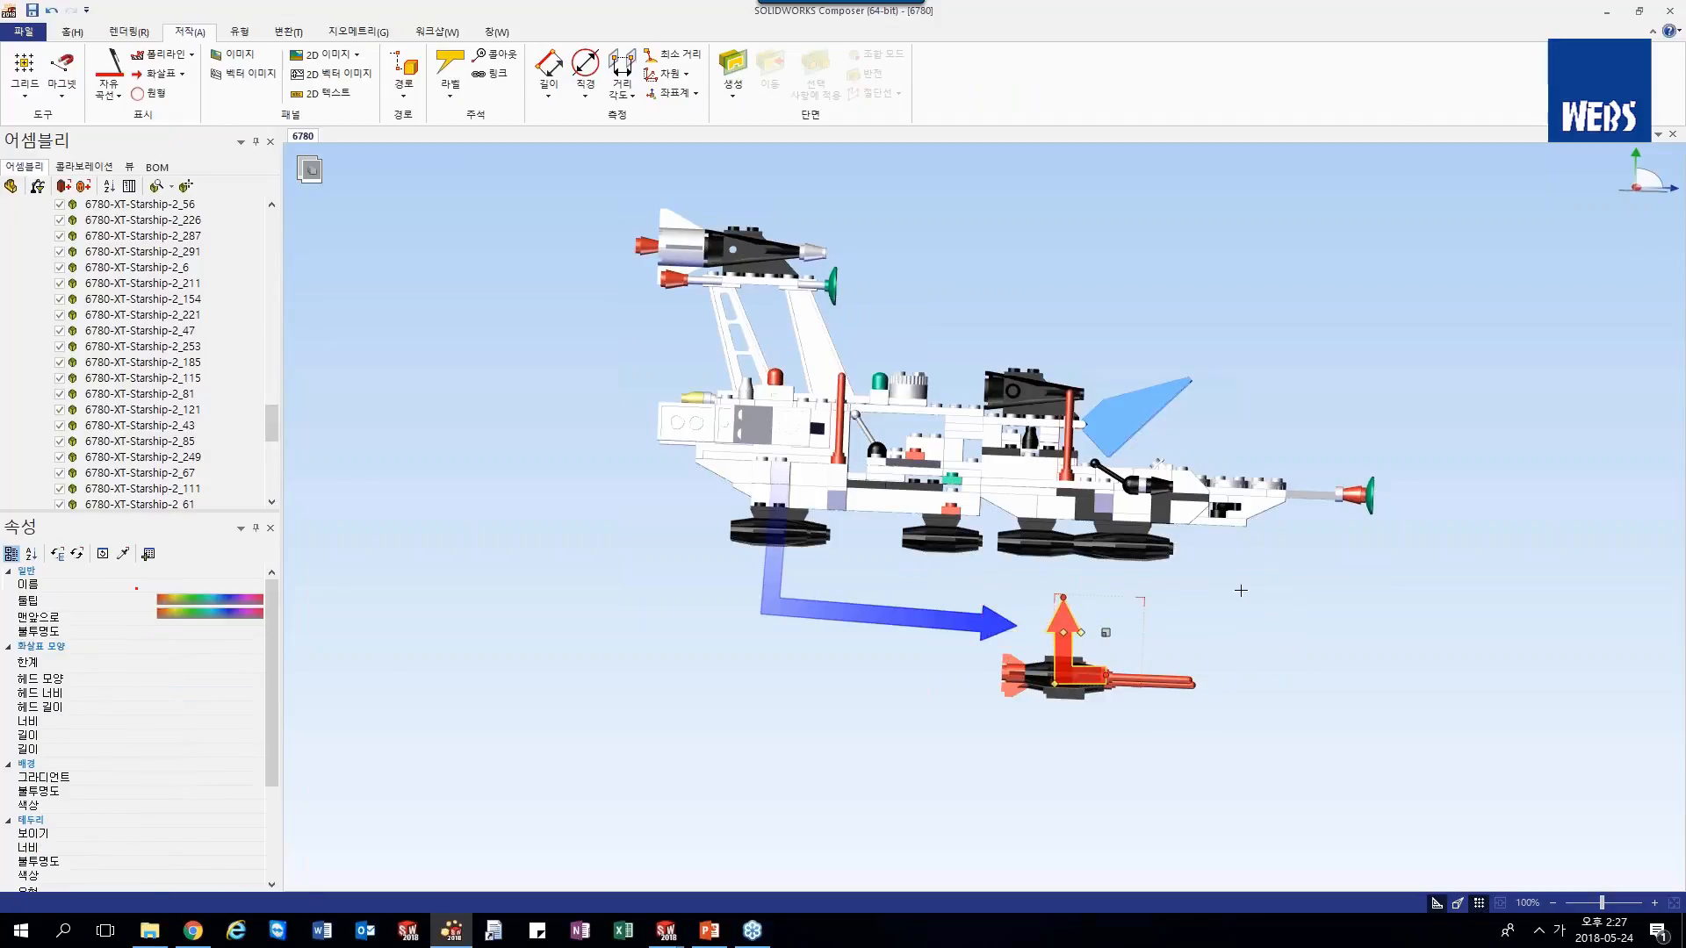
- Select the new red corner arrow and apply the 코너화살표 style to it
mouse_move(1244, 589)
right_mouse_down()
mouse_move(1186, 629)
mouse_move(1244, 593)
right_mouse_up()
scroll(926, 704, "up", 3)
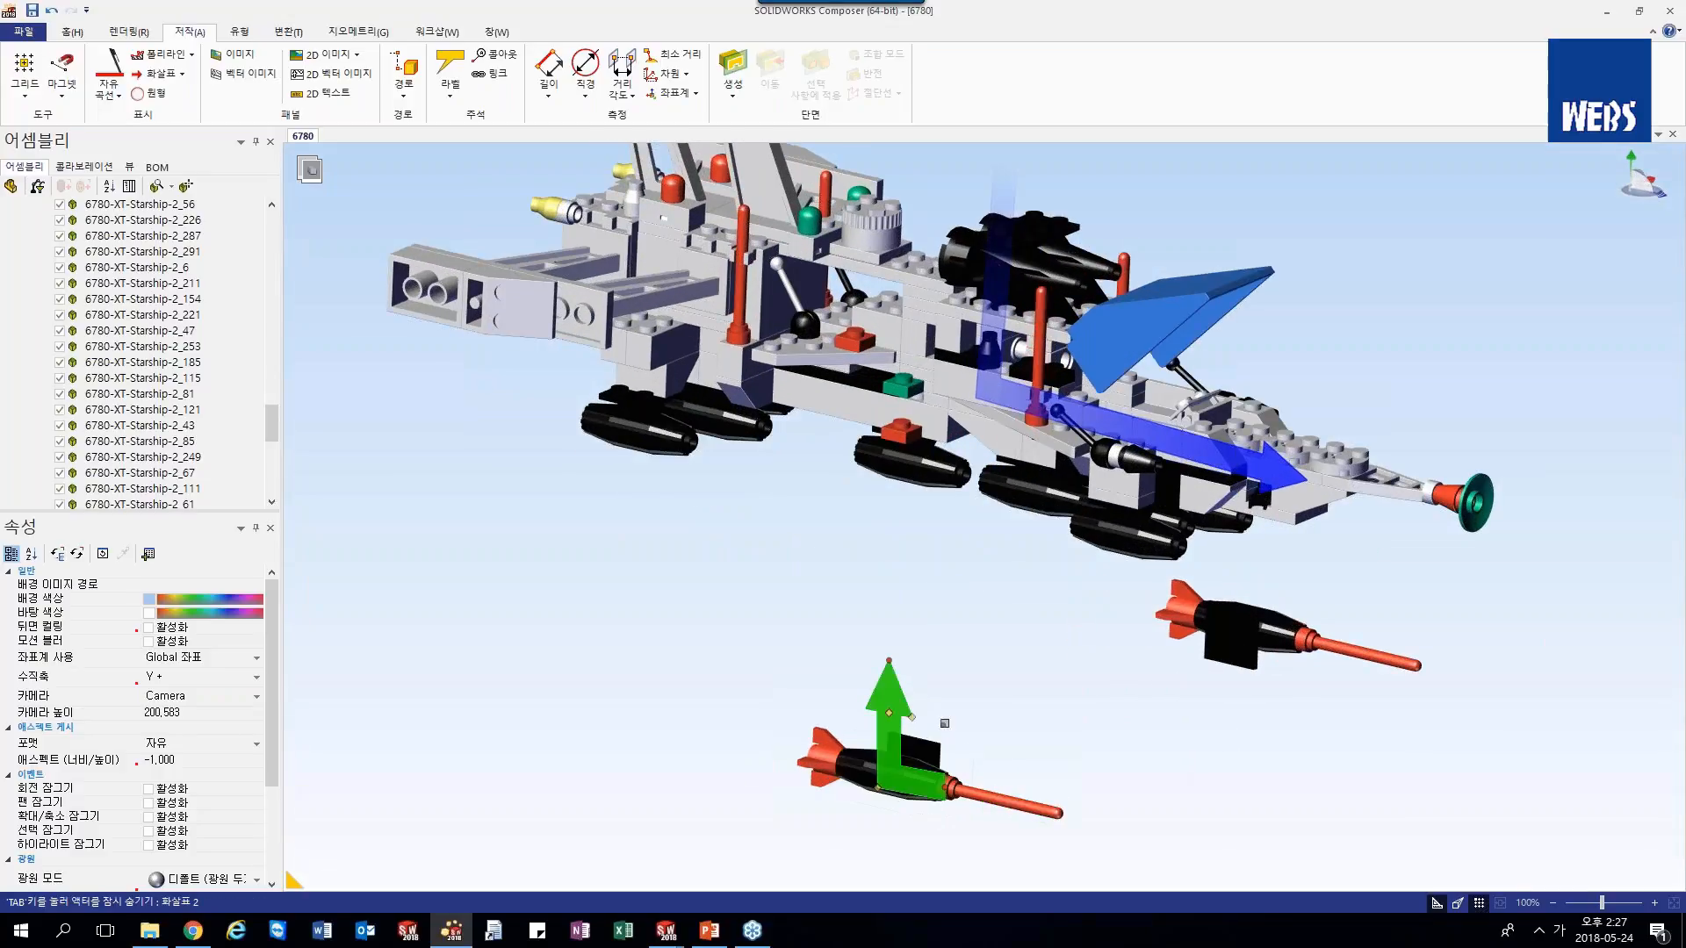
left_click(889, 676)
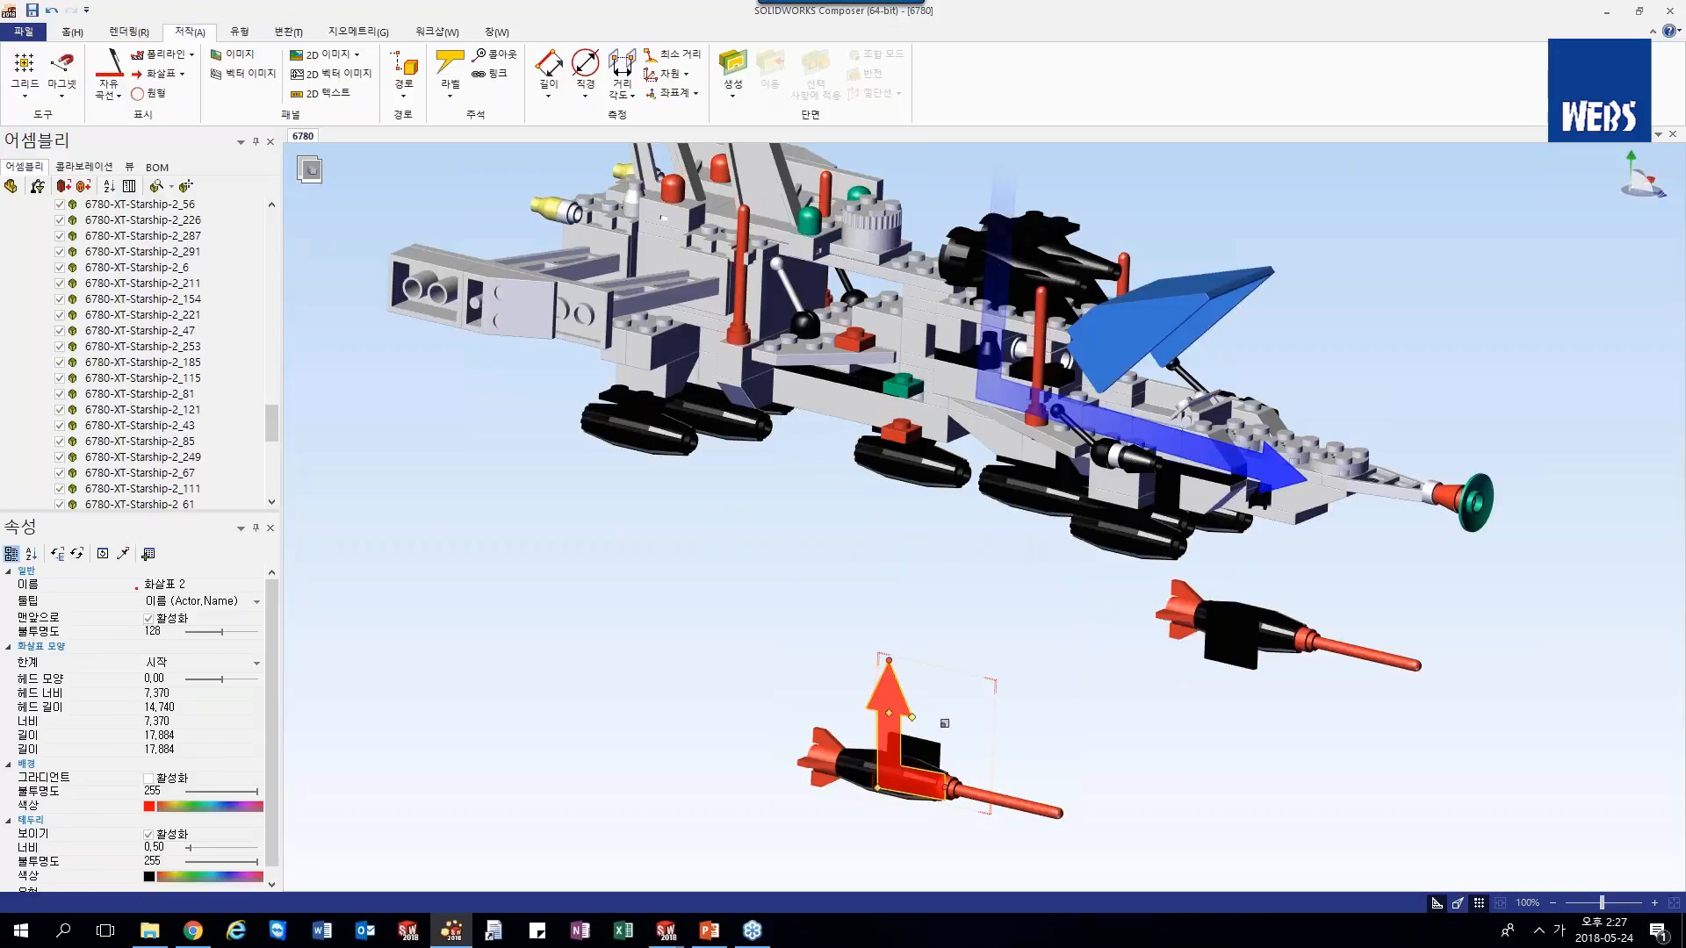
left_click(239, 31)
left_click(40, 74)
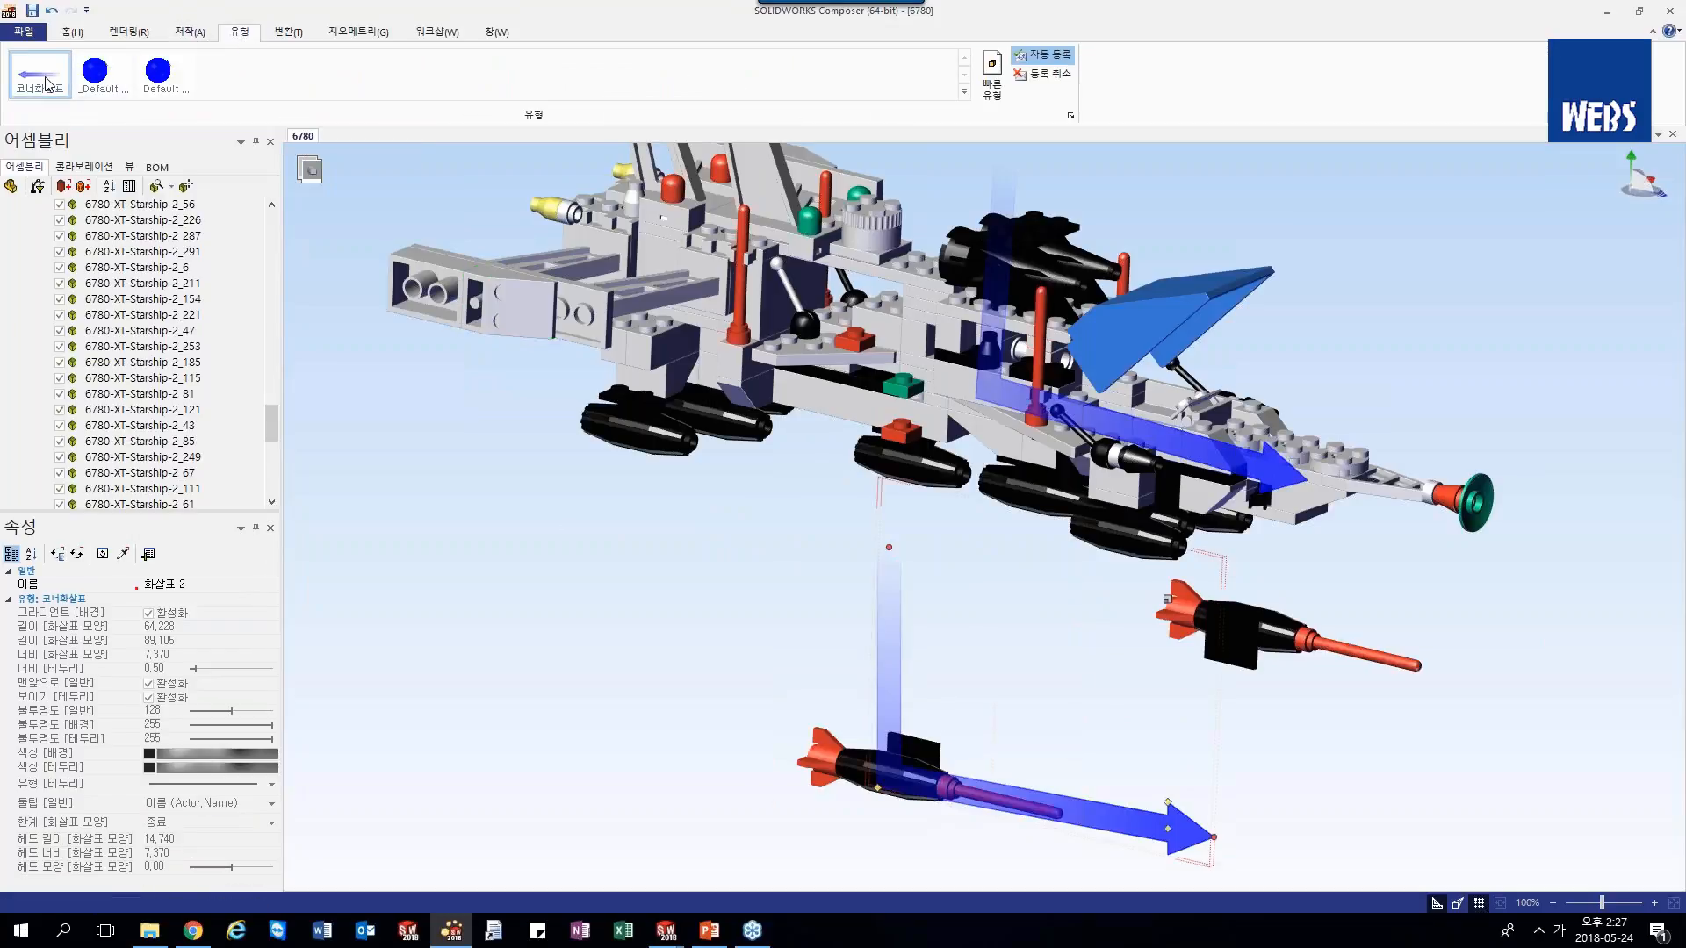
- Move the second arrow behind the far missile so its head points at the tail, and clear the selection
scroll(1367, 566, "down", 3)
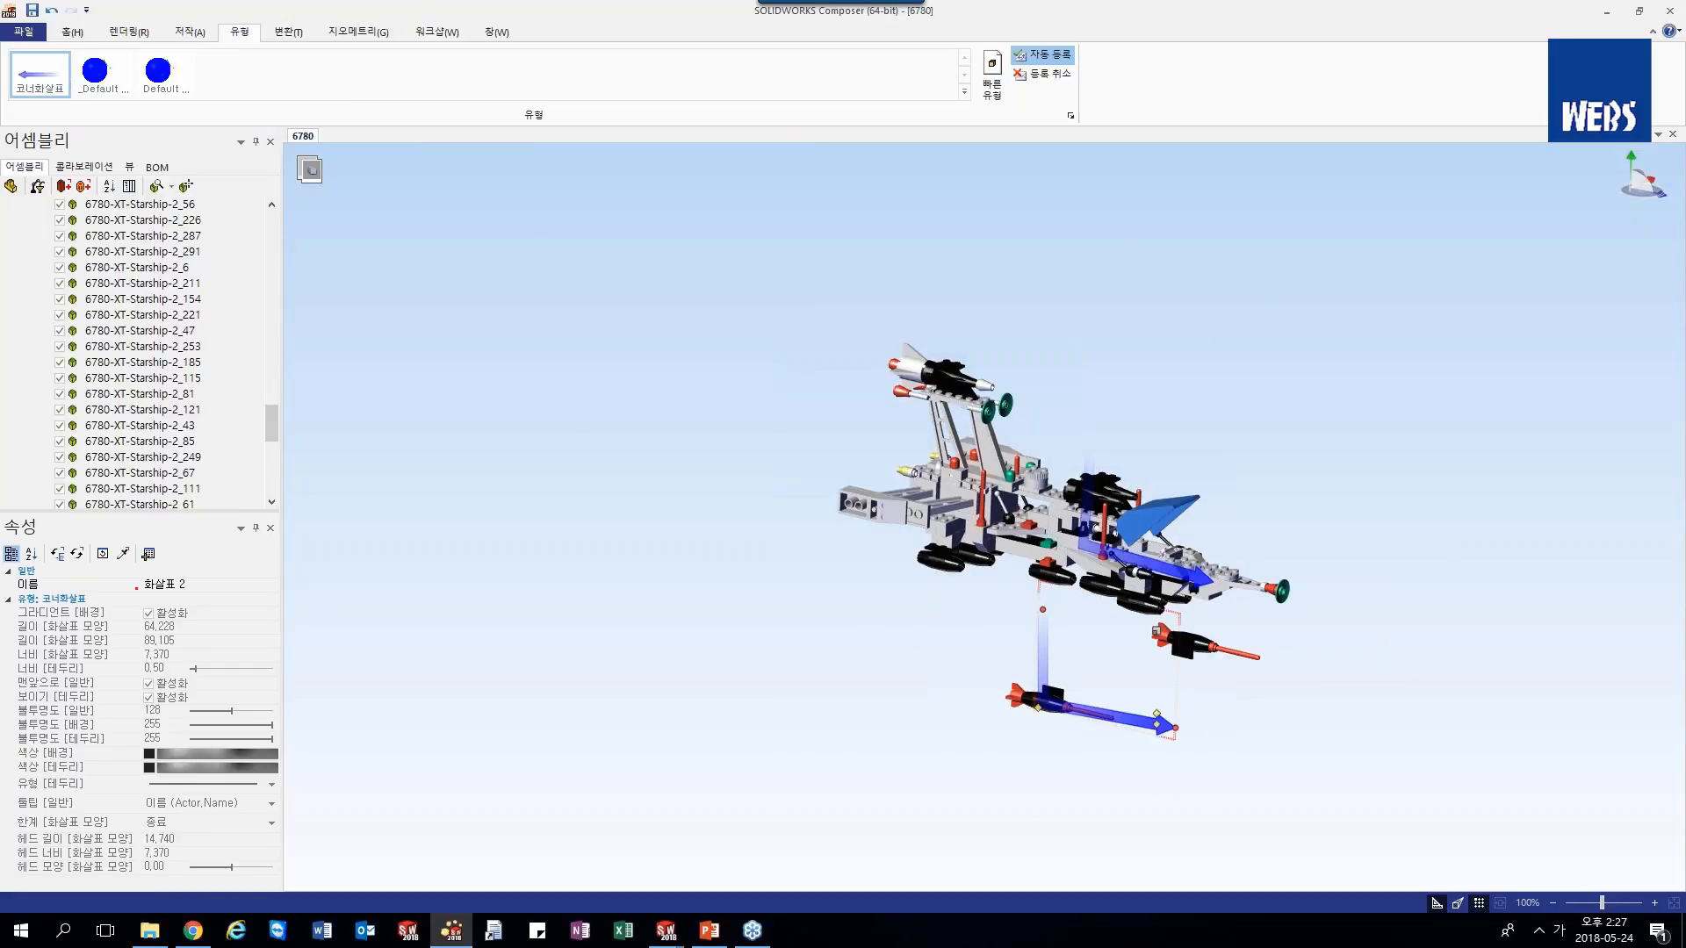
right_click_drag(1367, 615, 1211, 700)
scroll(1213, 702, "down", 4)
scroll(1324, 801, "up", 4)
right_click_drag(1324, 802, 1152, 759)
left_click(1030, 703)
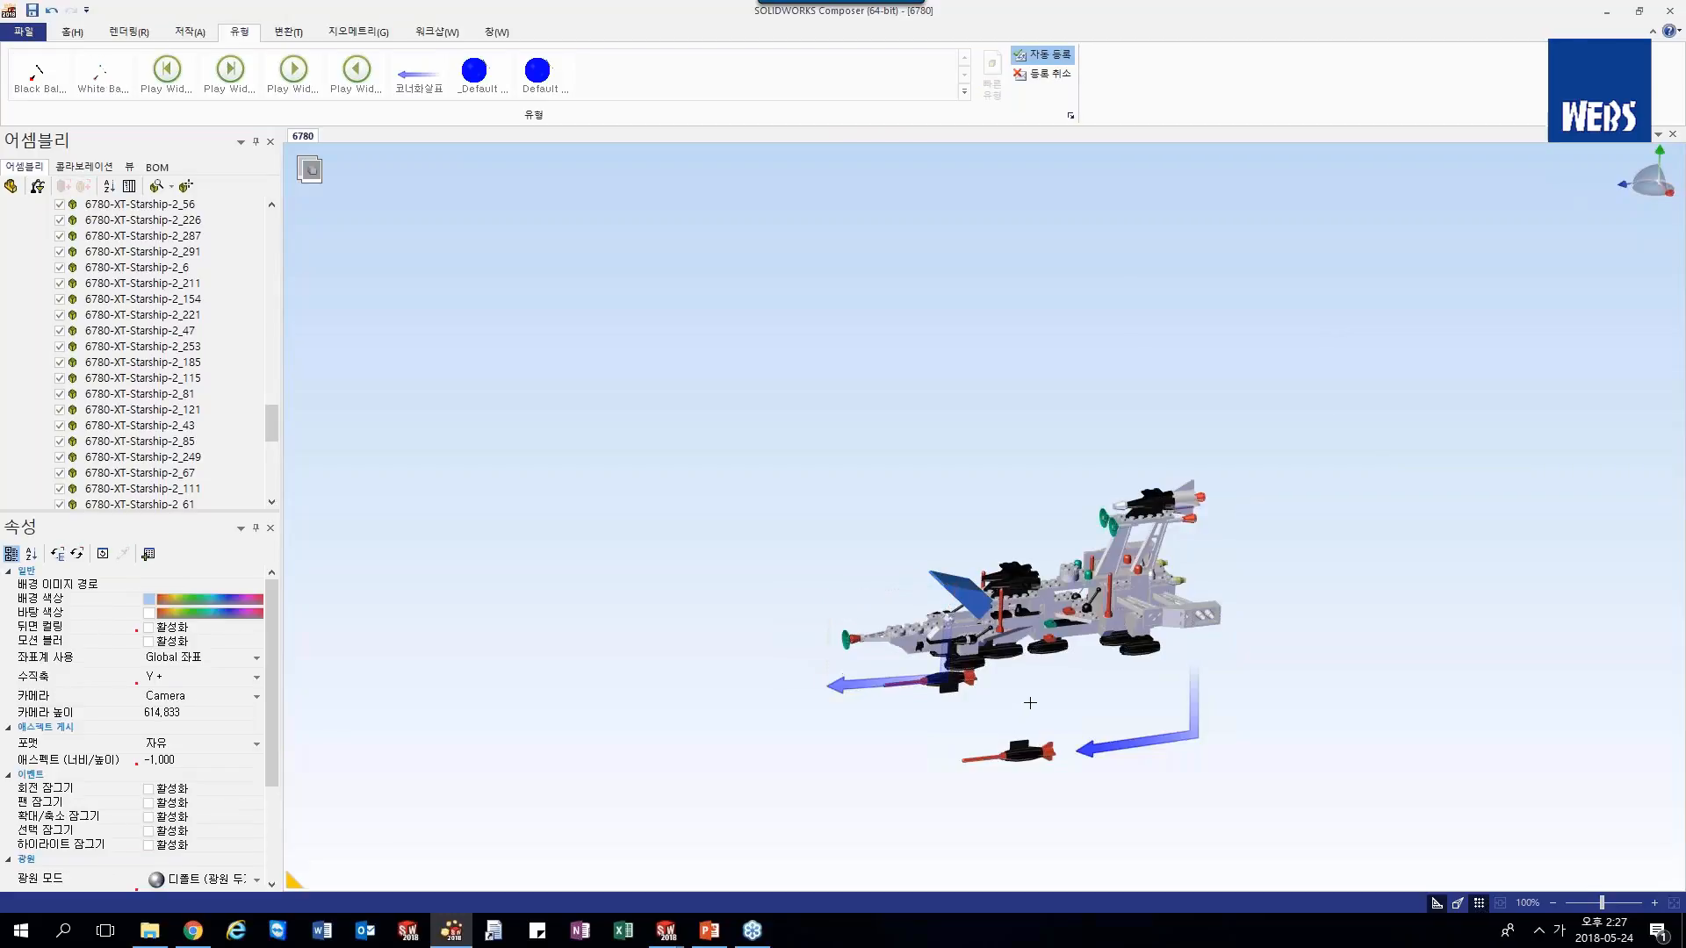
right_click_drag(1034, 694, 1085, 706)
left_click_drag(856, 692, 1037, 664)
scroll(1129, 696, "up", 5)
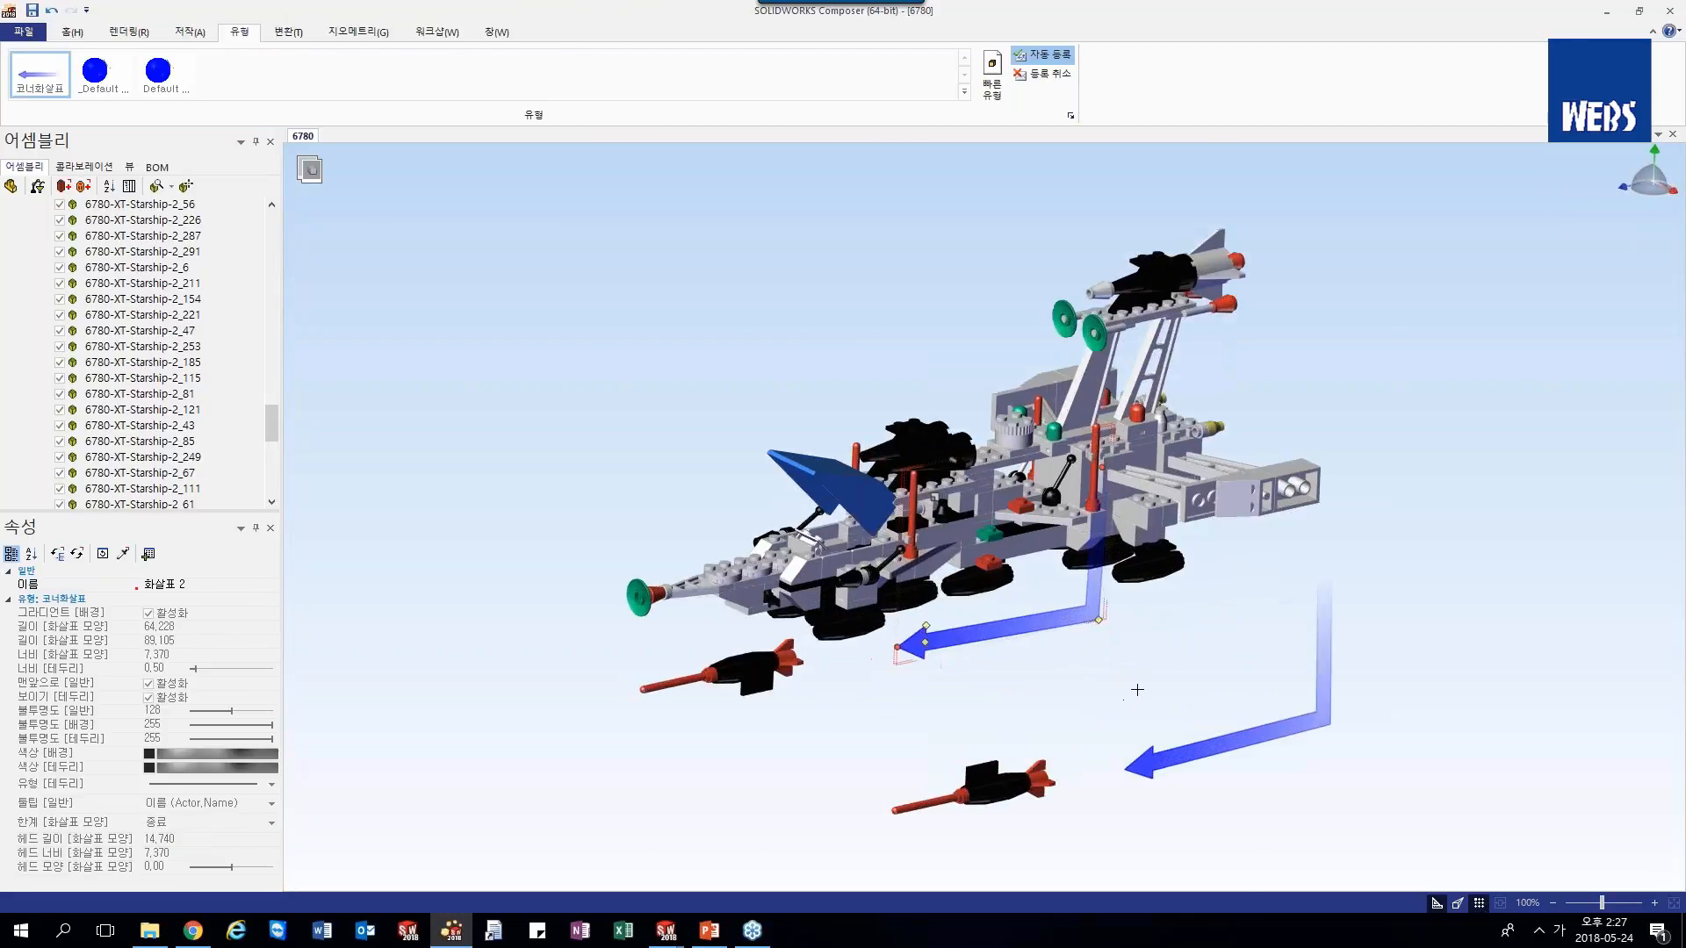
left_click(1102, 676)
- Save the framed starship with both missiles and blue arrows as a new view
right_click_drag(1103, 676, 1038, 643)
scroll(1039, 643, "down", 1)
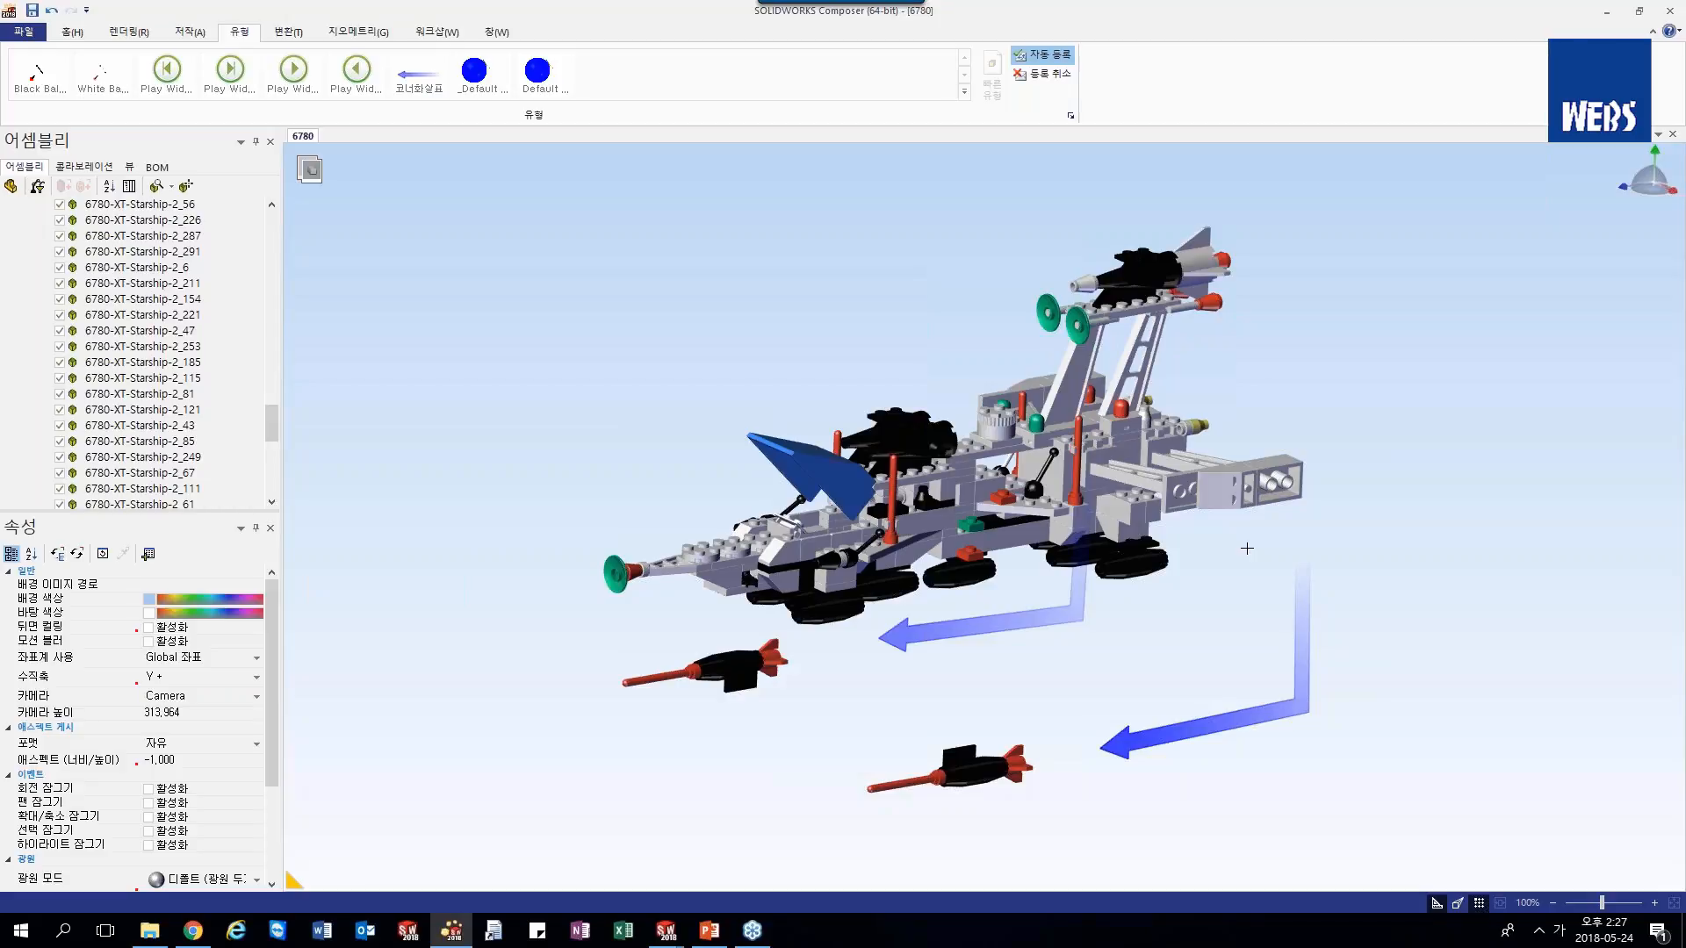
left_click(132, 167)
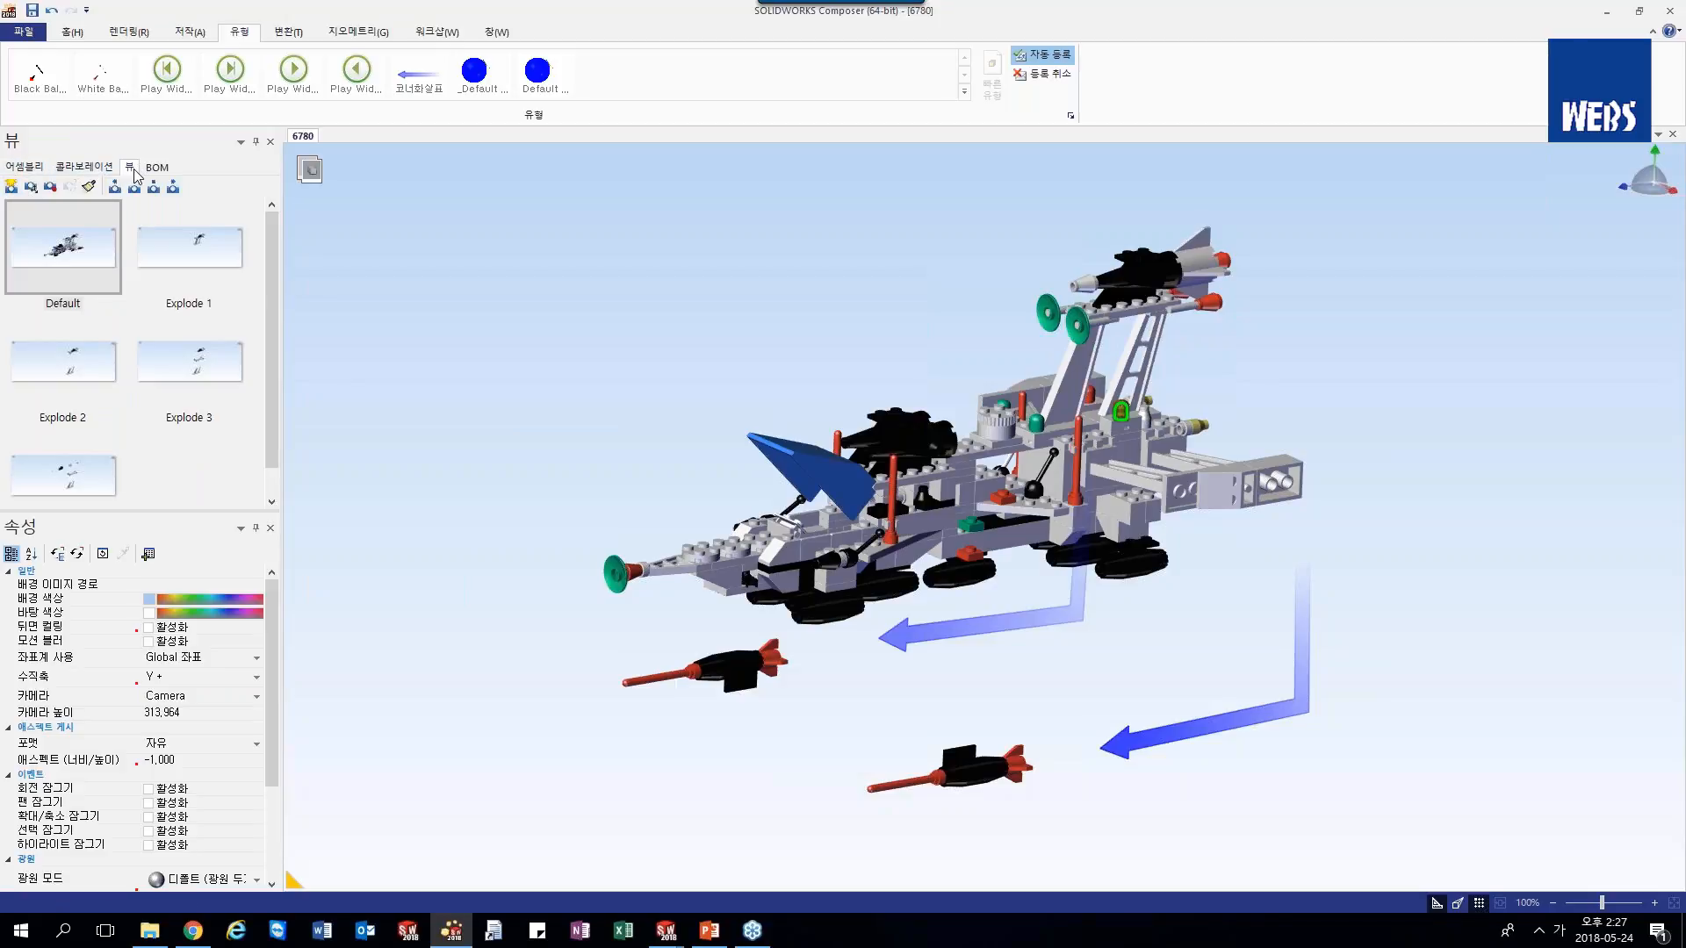
left_click(11, 188)
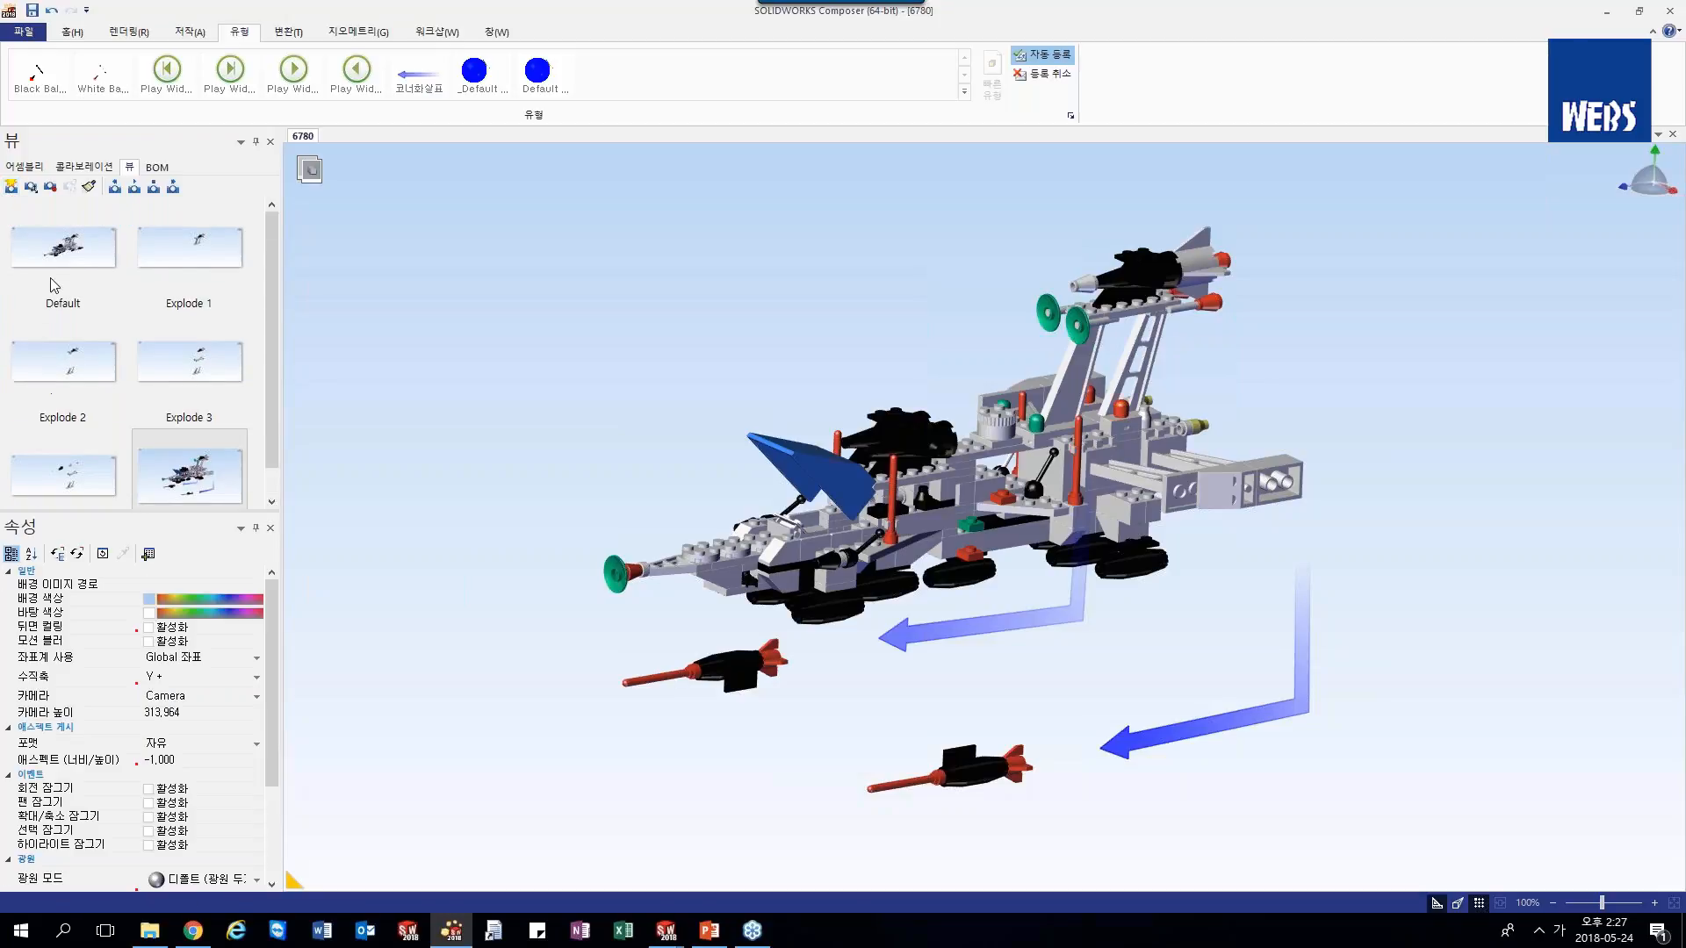
- Switch between the Default view and View 1 to compare them, finishing on the Default view
left_click(78, 250)
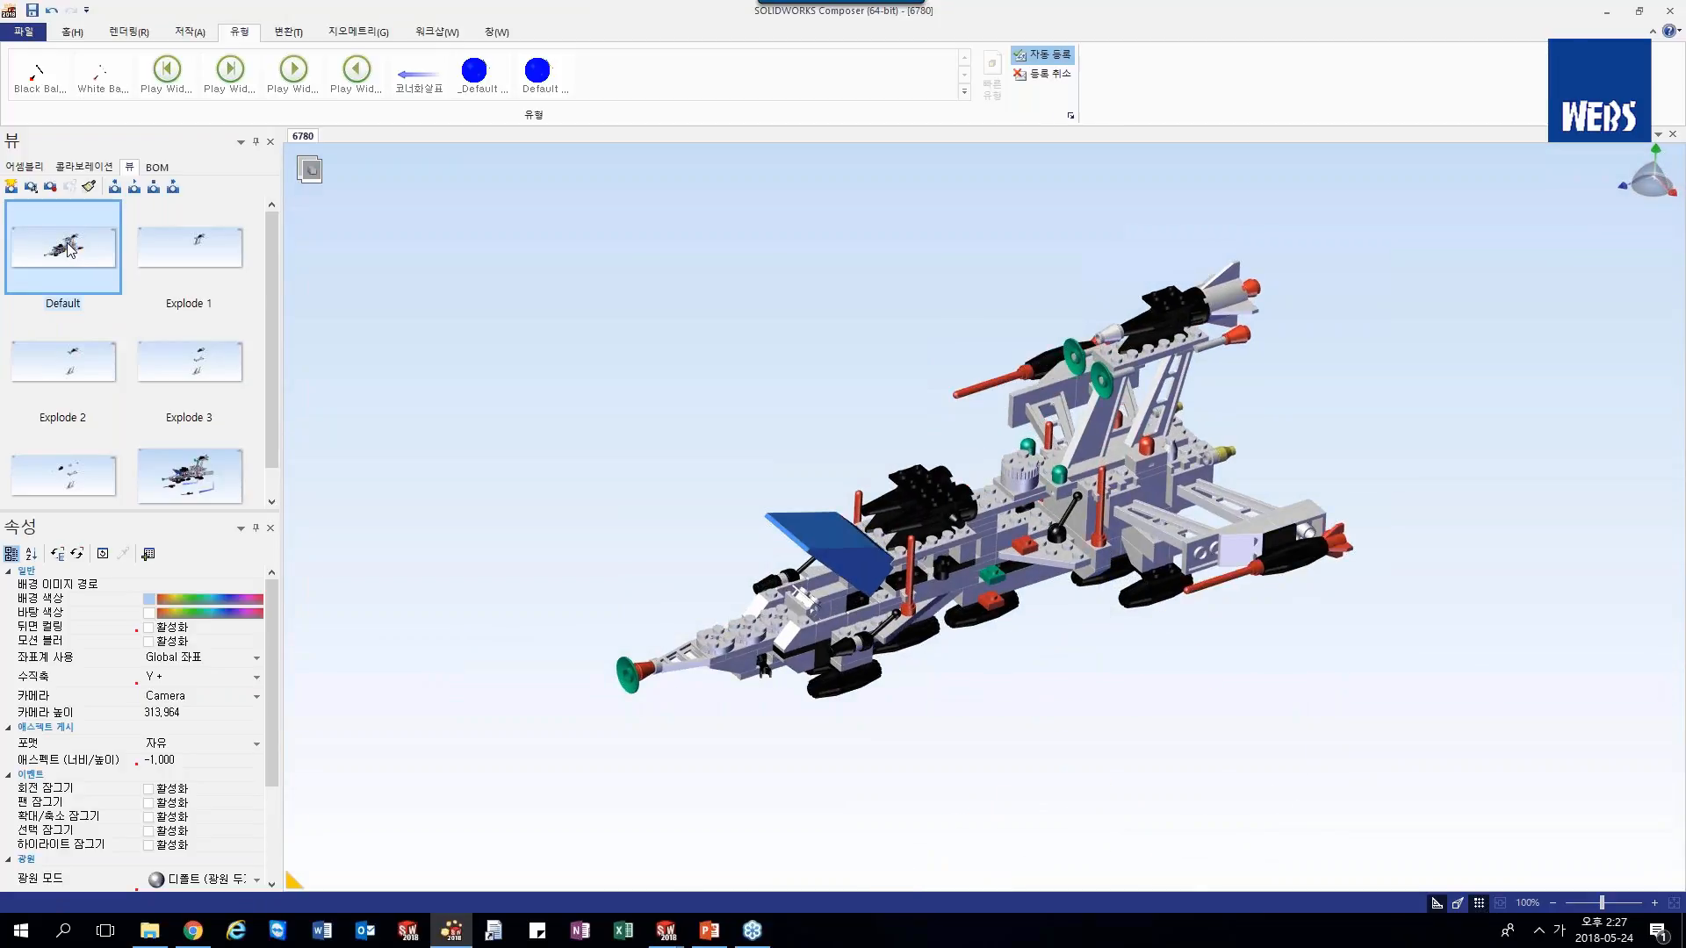
scroll(67, 243, "down", 1)
left_click(242, 461)
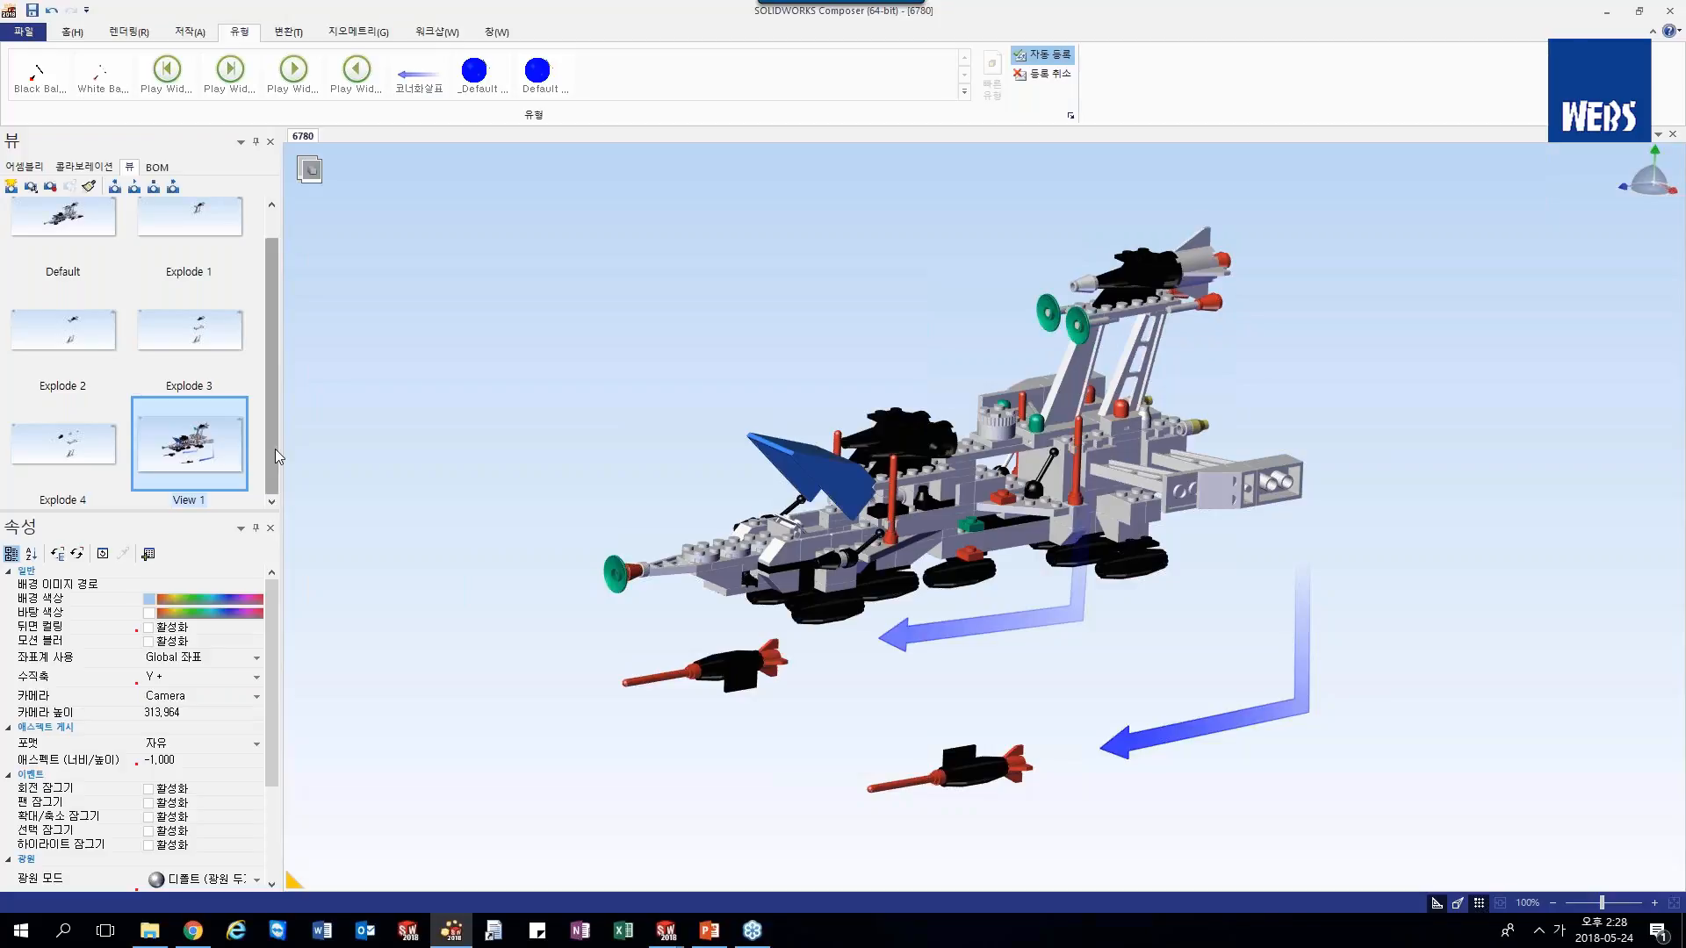
scroll(275, 454, "up", 1)
left_click(105, 249)
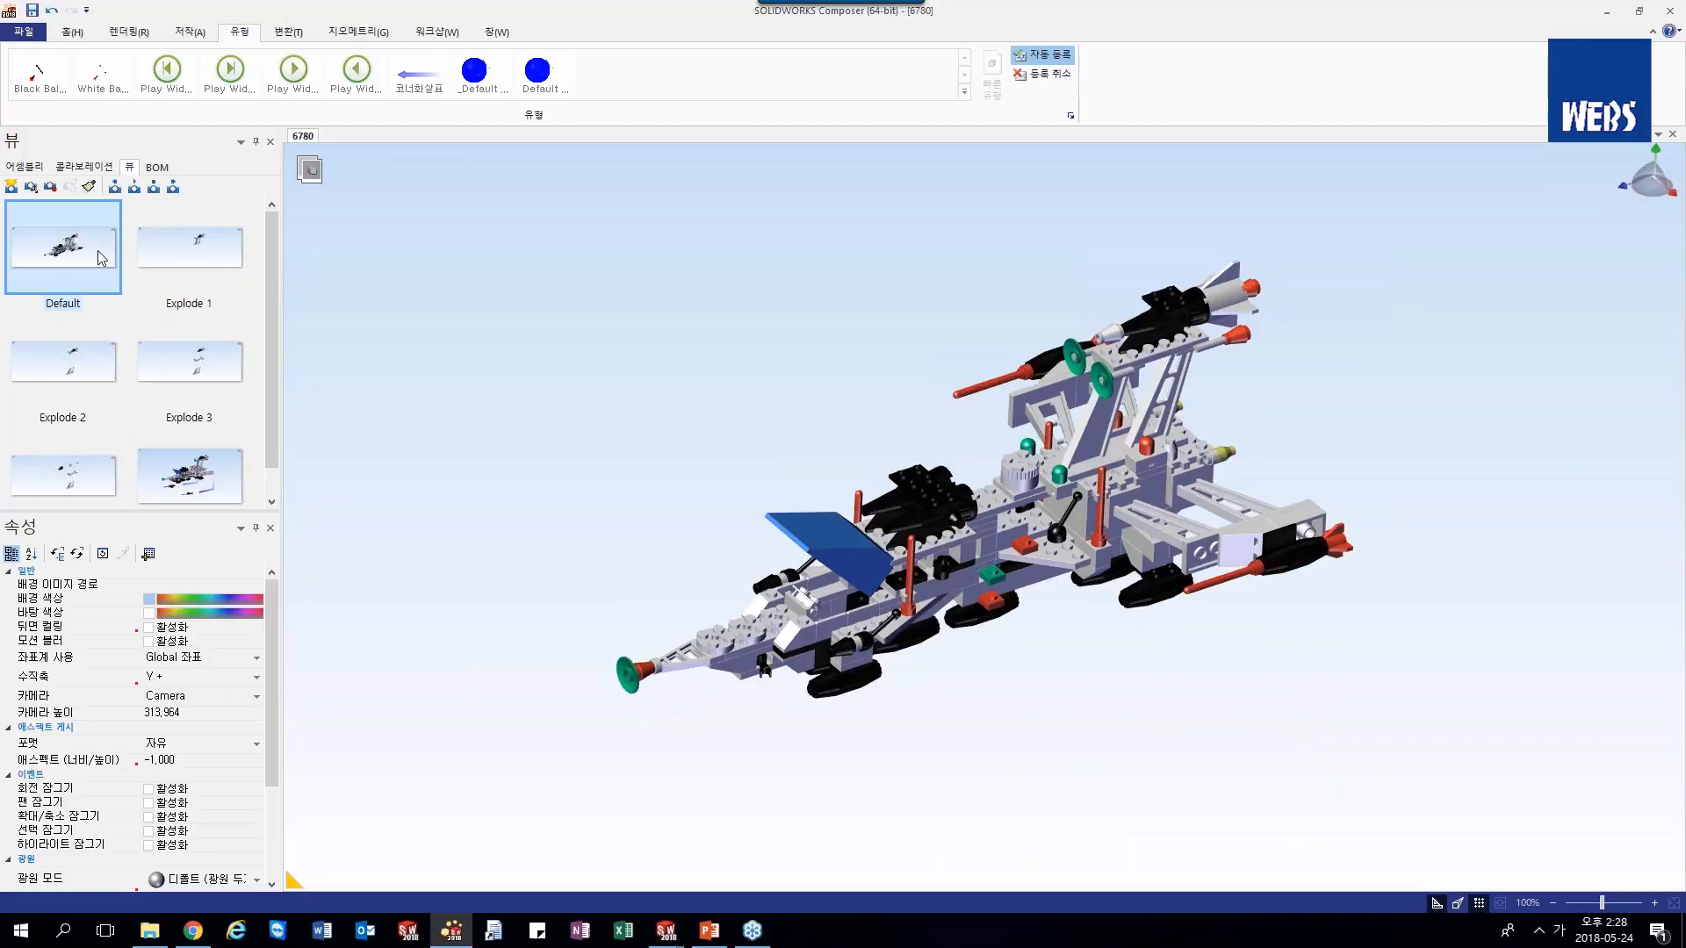
- Open the BOM workshop and manually assign BOM IDs to the black pods on the starship's underside
left_click(439, 32)
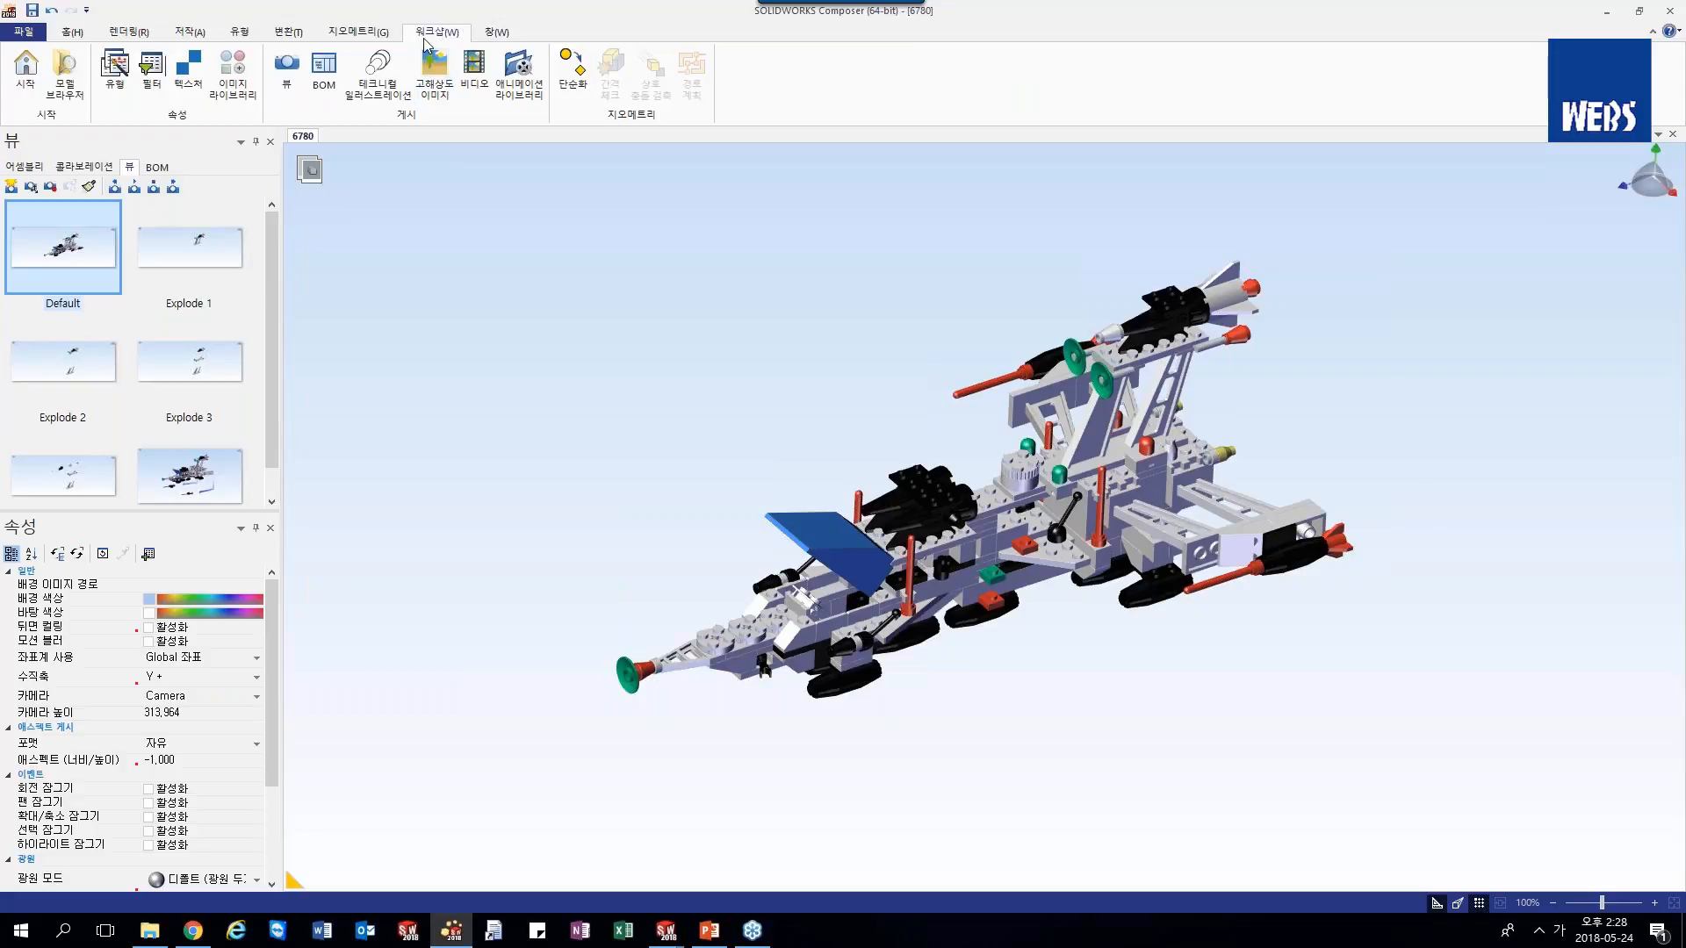
left_click(324, 89)
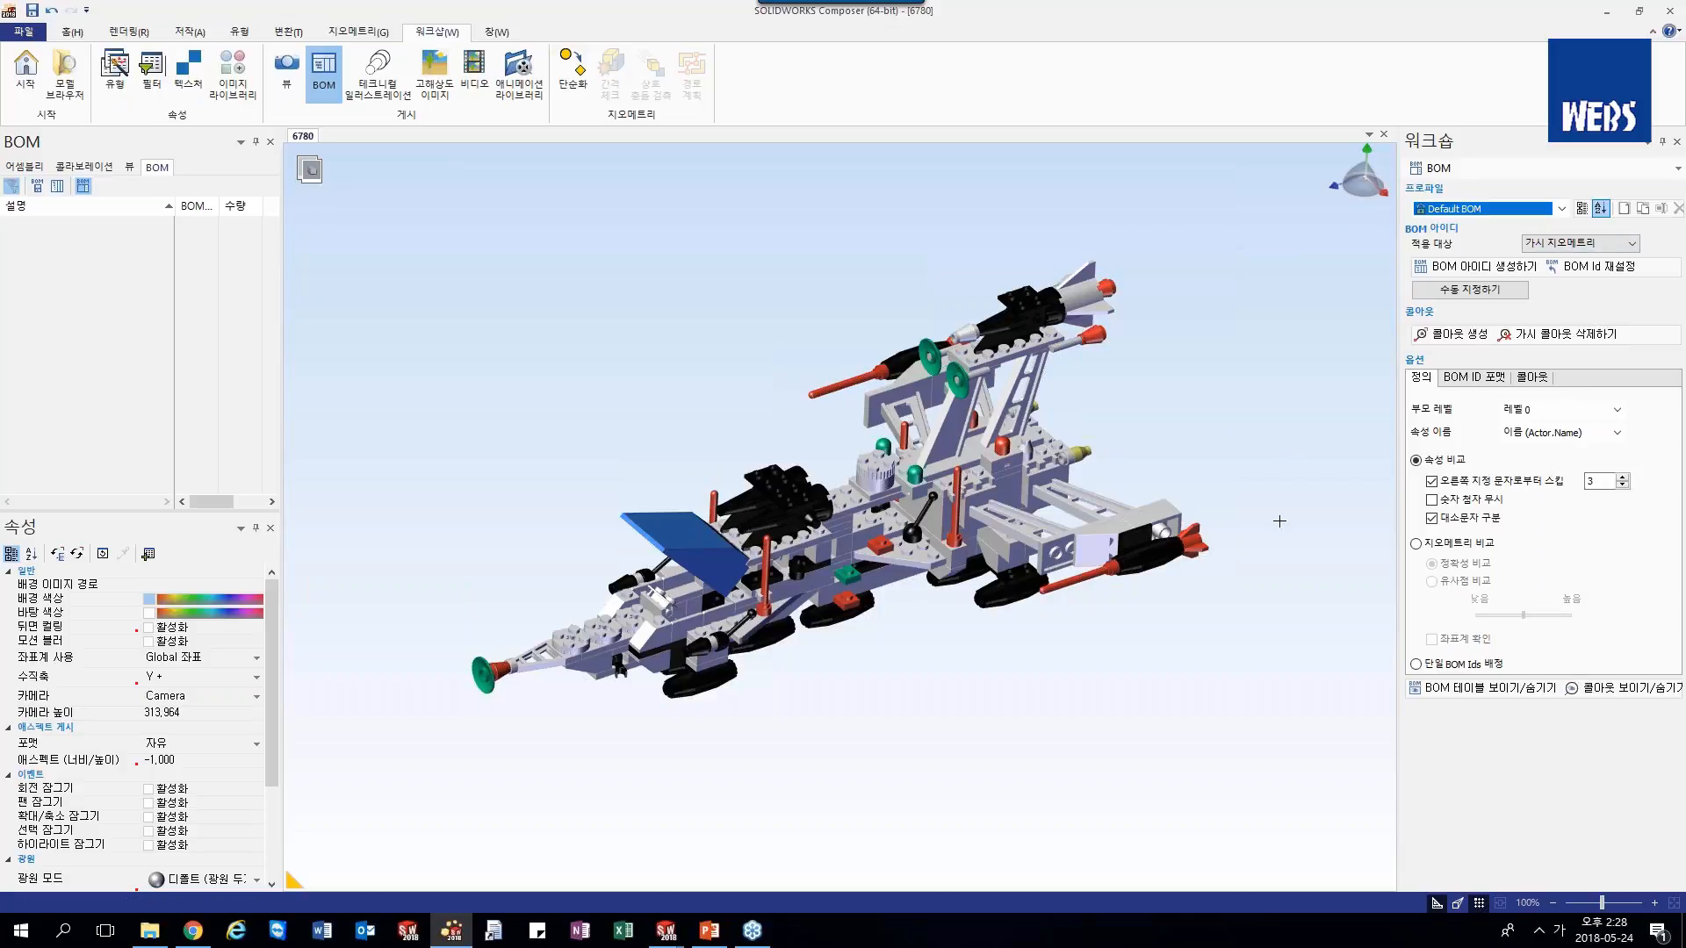
left_click(1462, 291)
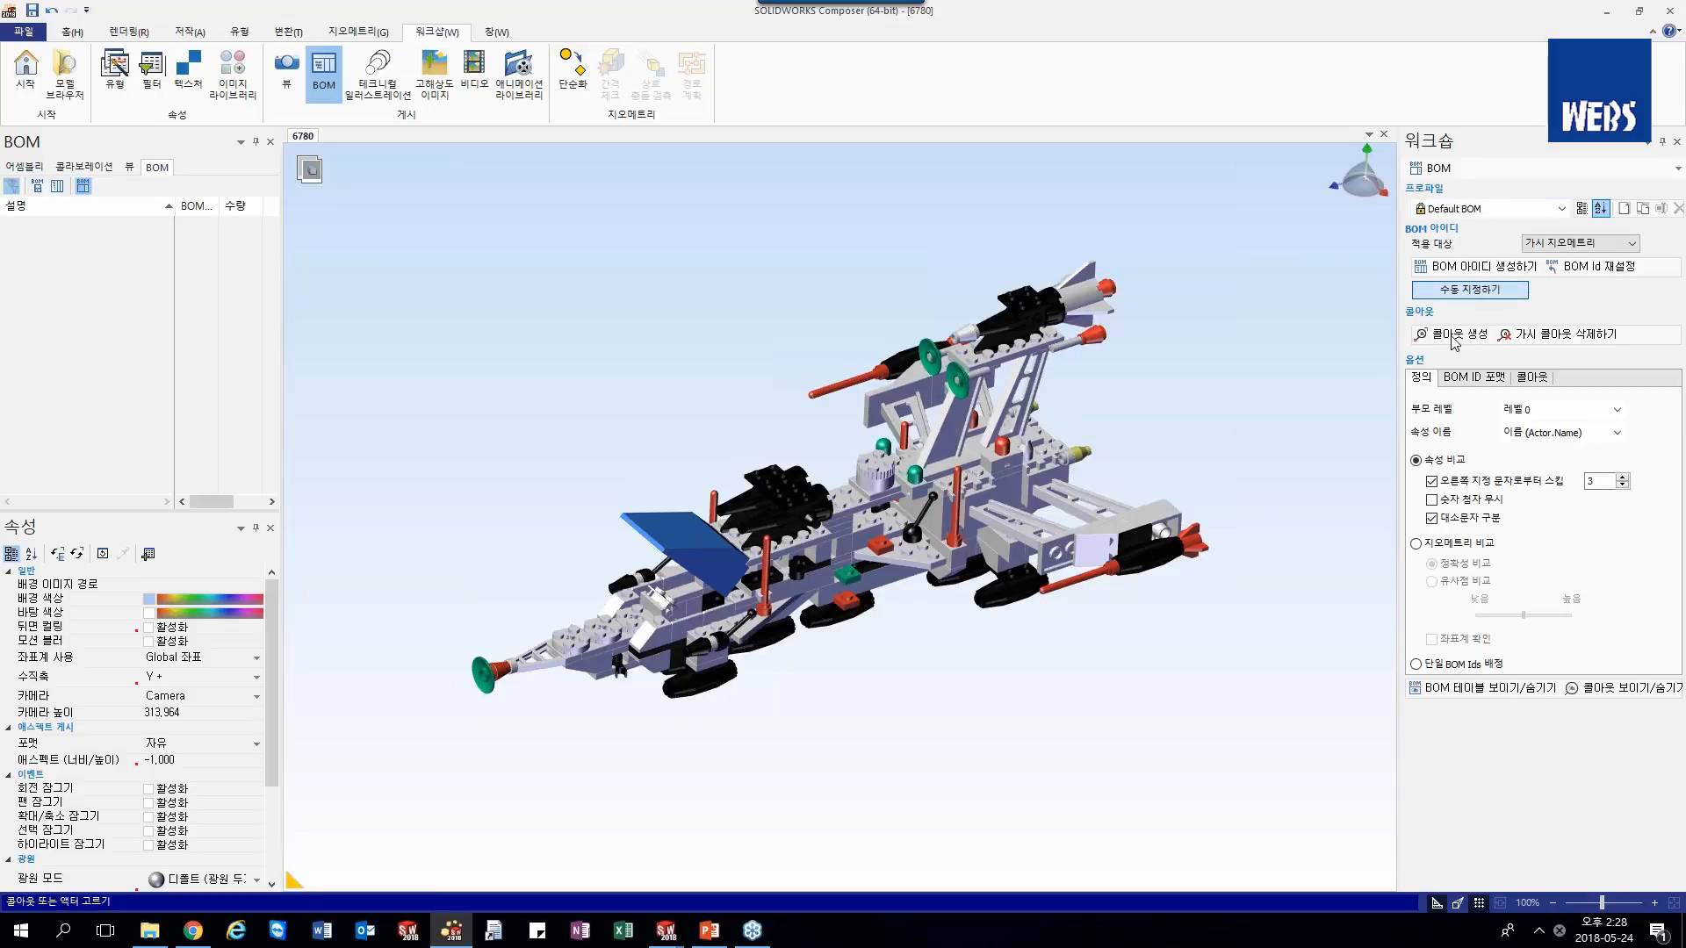
right_click_drag(1226, 483, 1226, 376)
left_click(1030, 603)
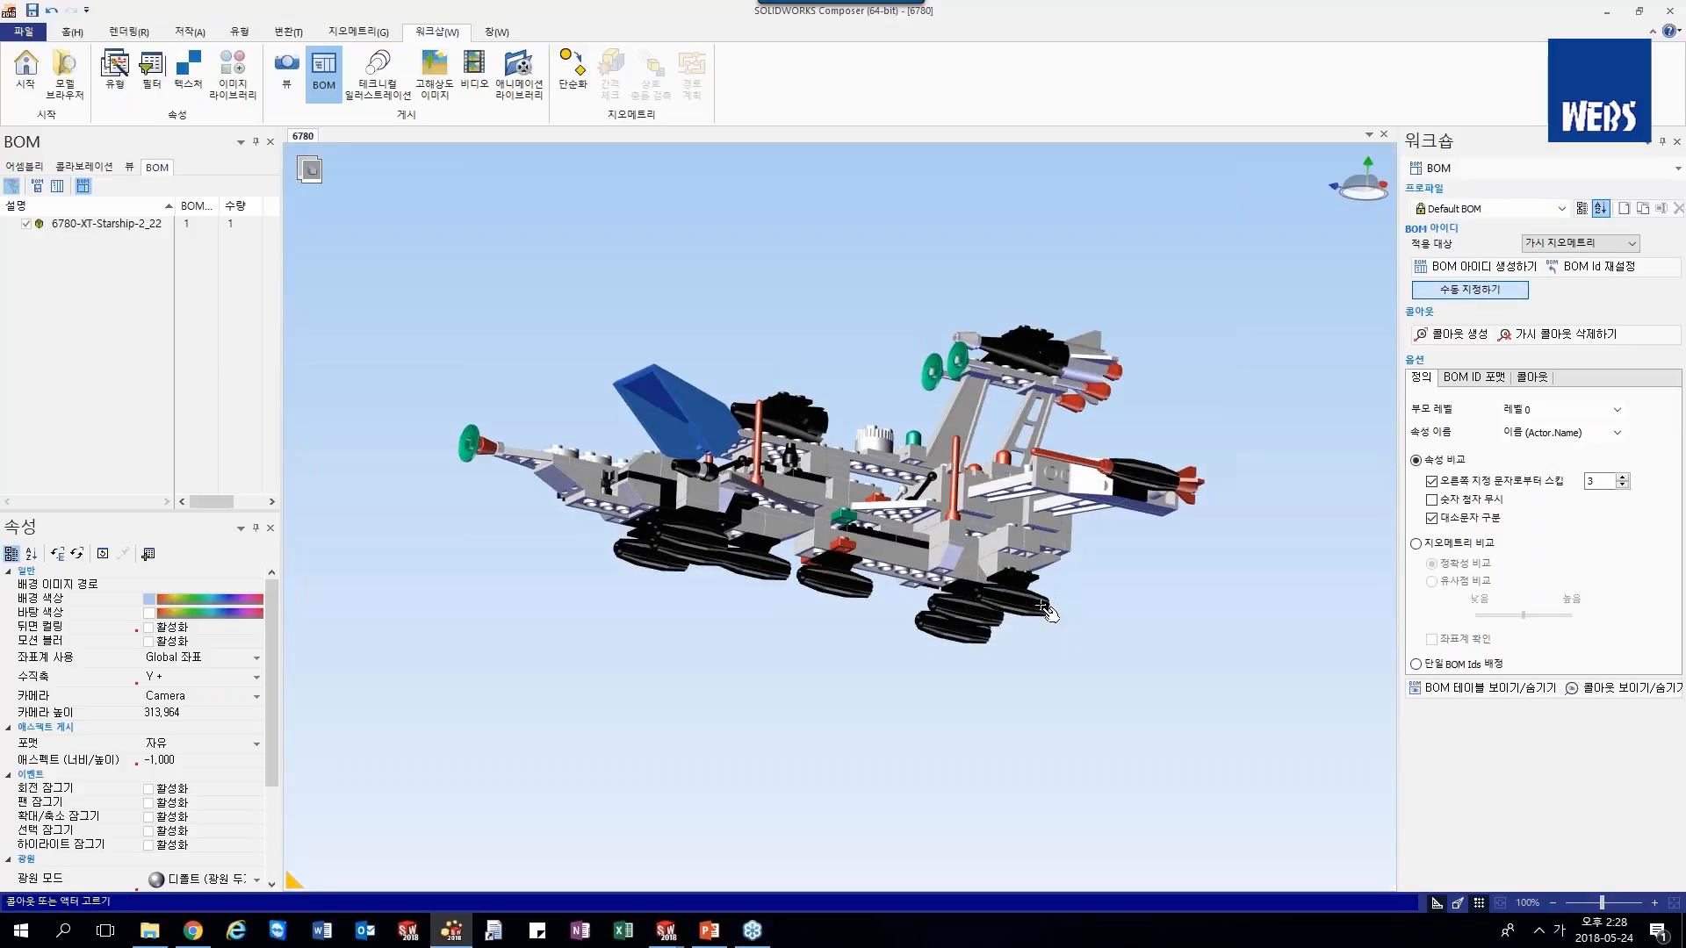
left_click(965, 619)
left_click(887, 601)
left_click(829, 581)
left_click(755, 562)
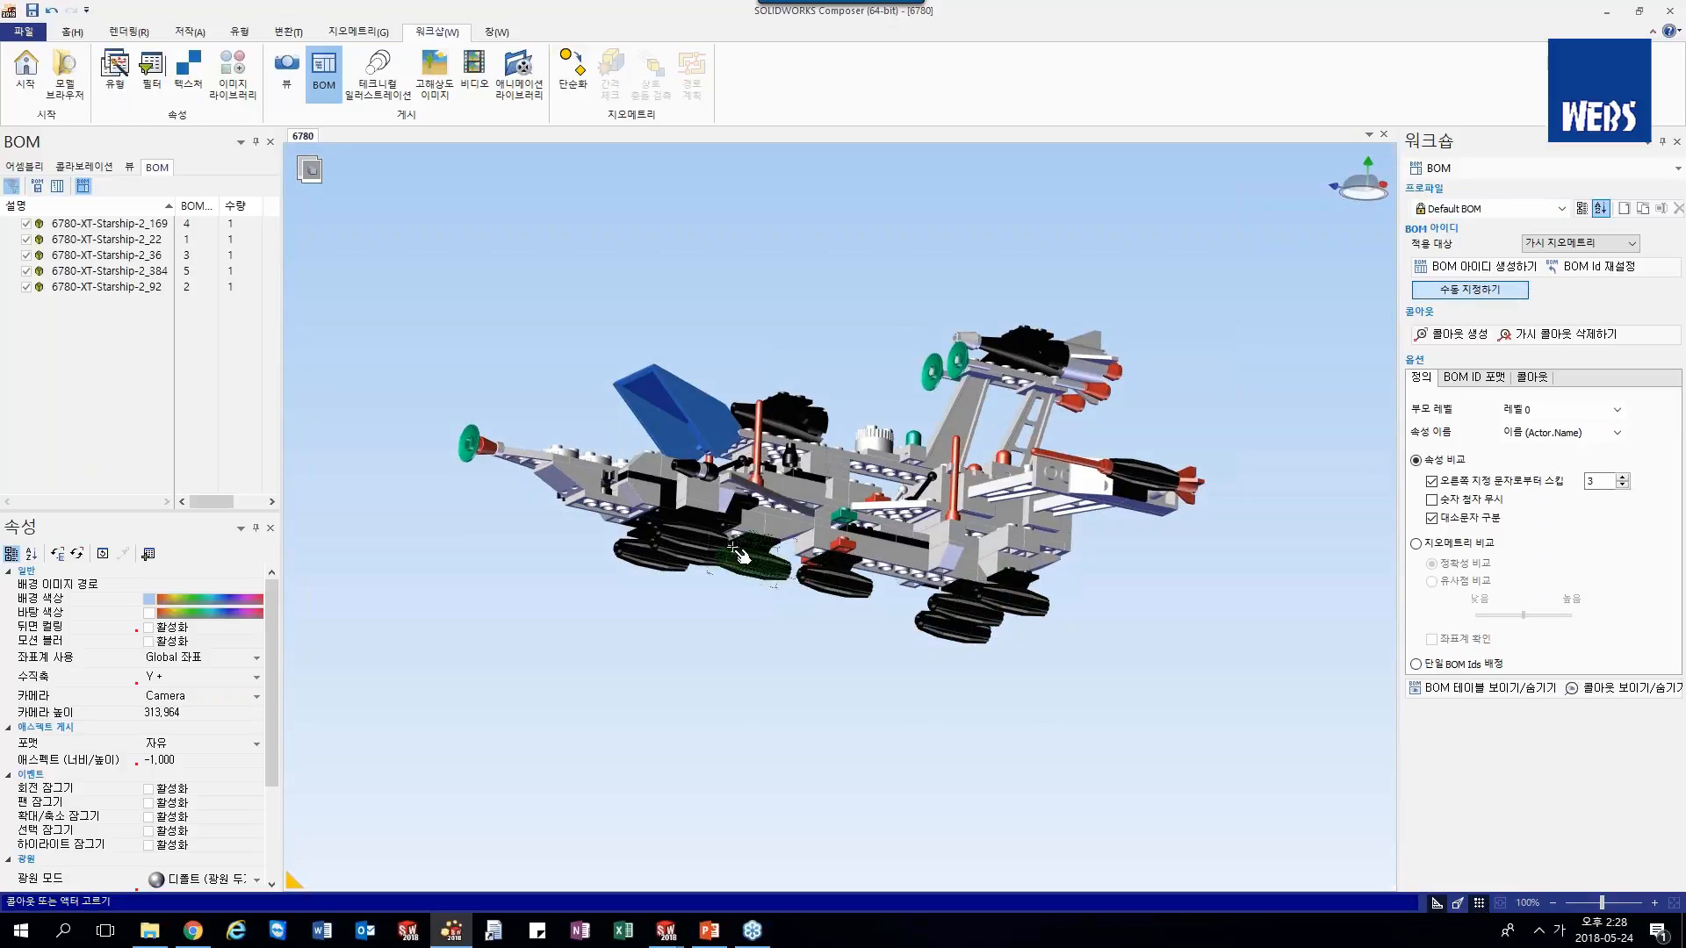
left_click(701, 552)
left_click(701, 554)
left_click(697, 551)
left_click(691, 558)
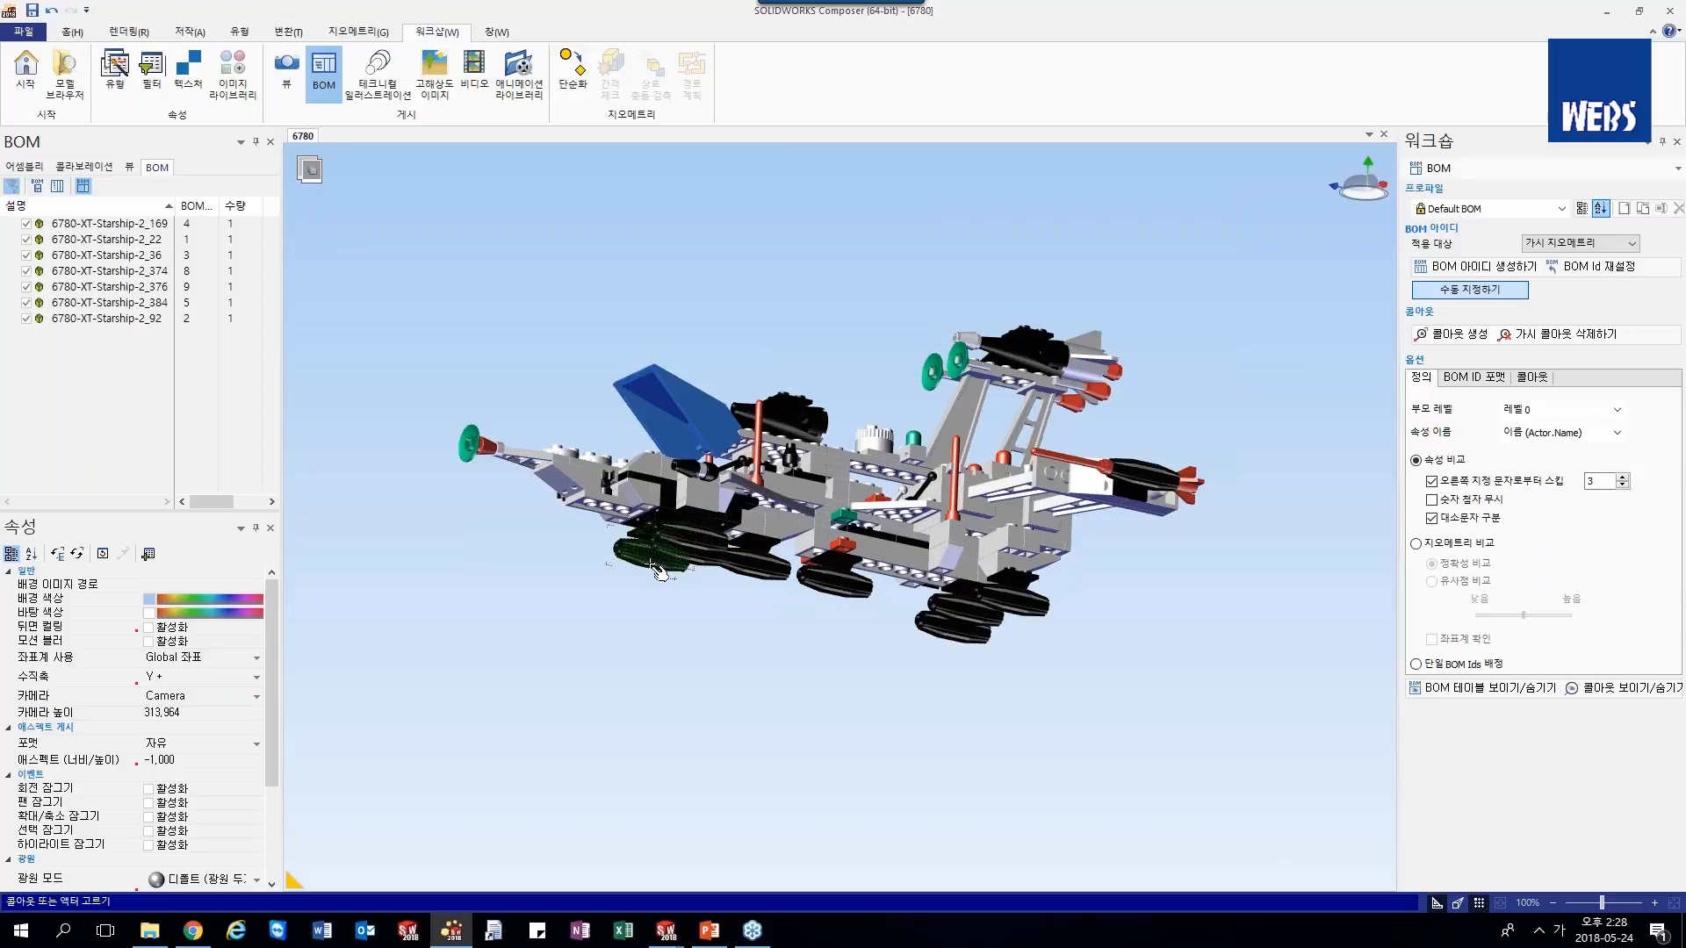
left_click(673, 564)
- Manually assign BOM IDs to the missiles on the near and far sides of the starship
left_click(1163, 481)
right_click_drag(1163, 482, 1146, 614)
left_click(954, 313)
- Show the BOM table in the viewport and close the BOM workshop
right_click_drag(816, 465, 822, 388)
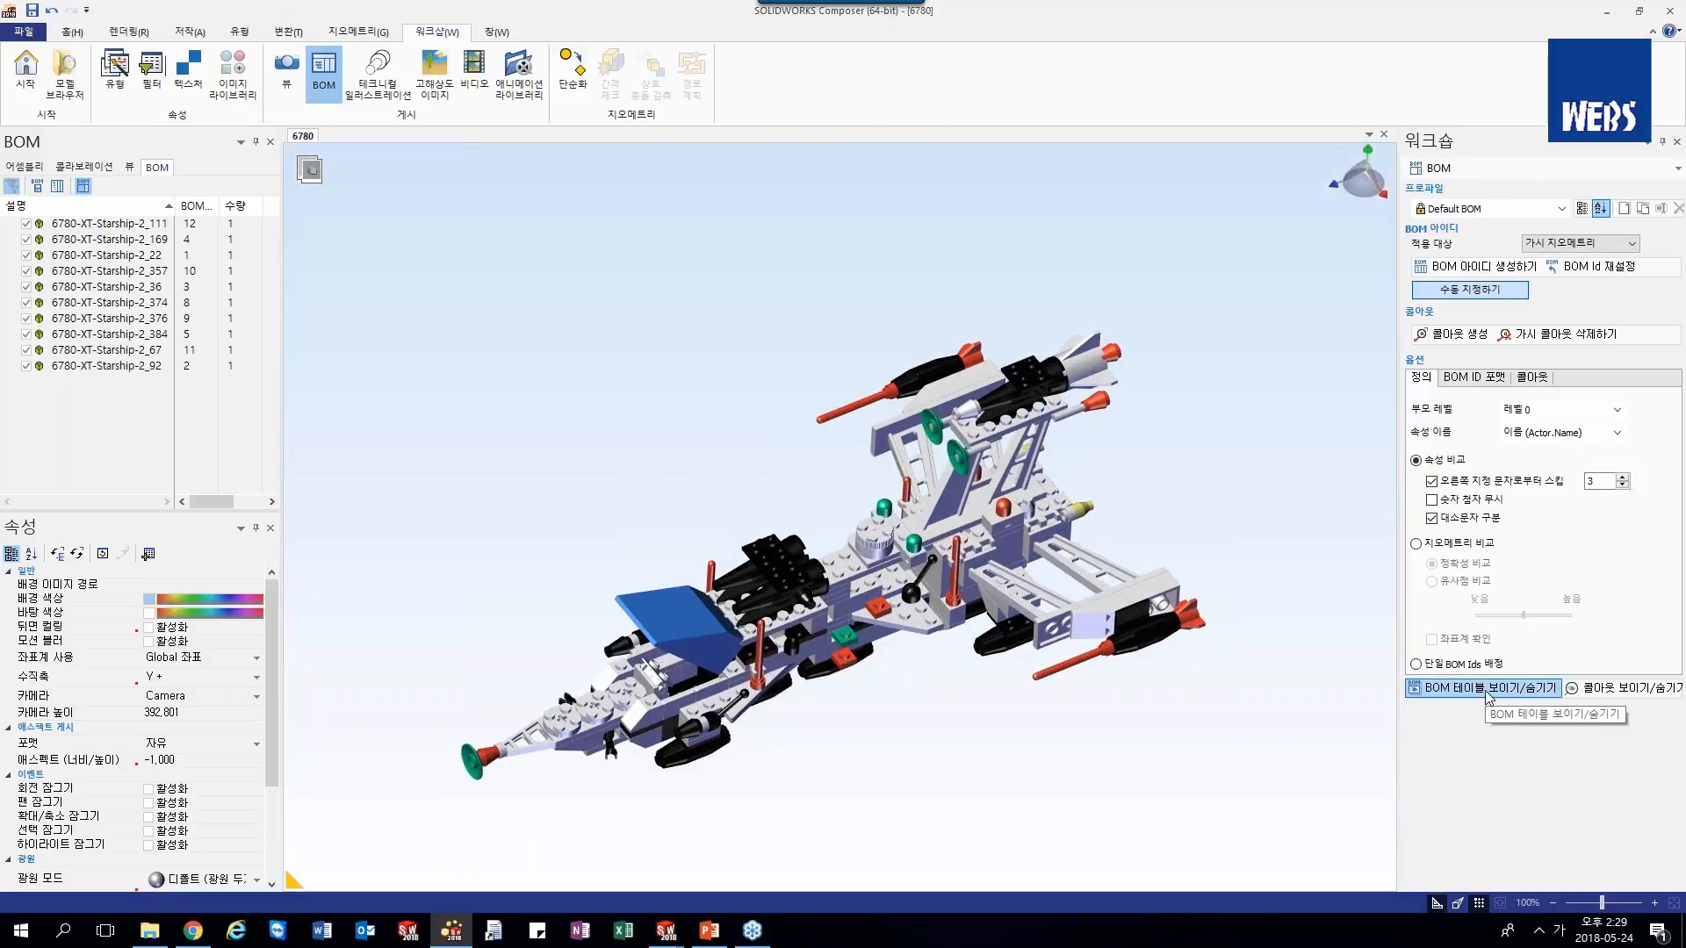
left_click(1486, 690)
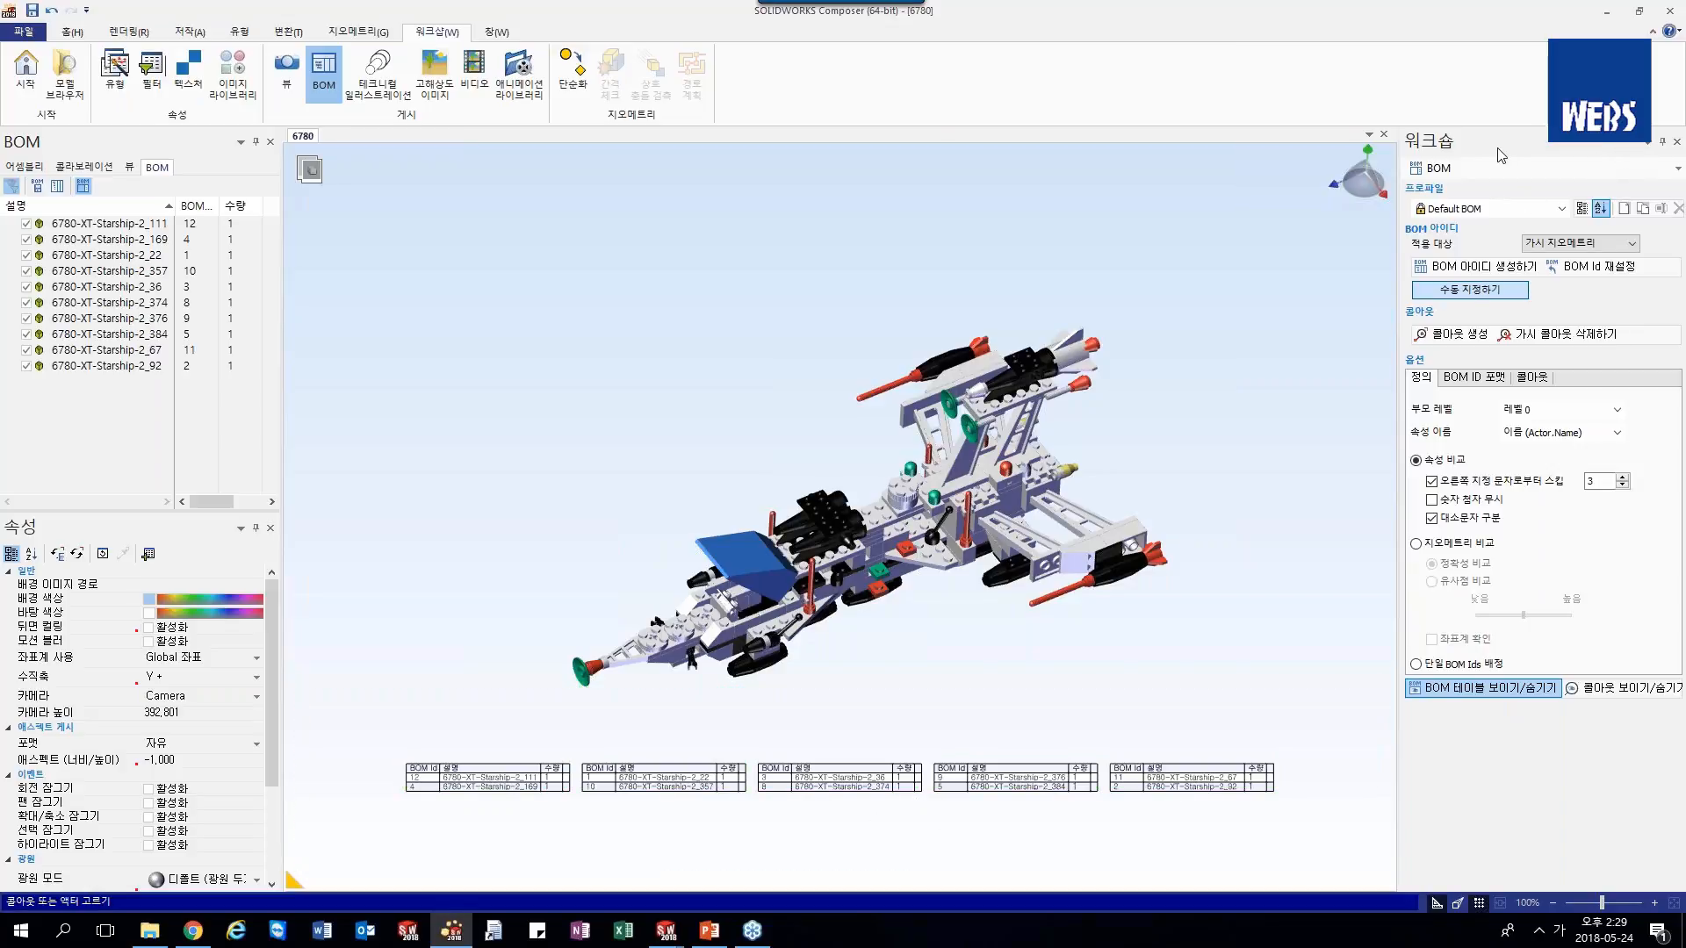
left_click_drag(1591, 151, 1503, 176)
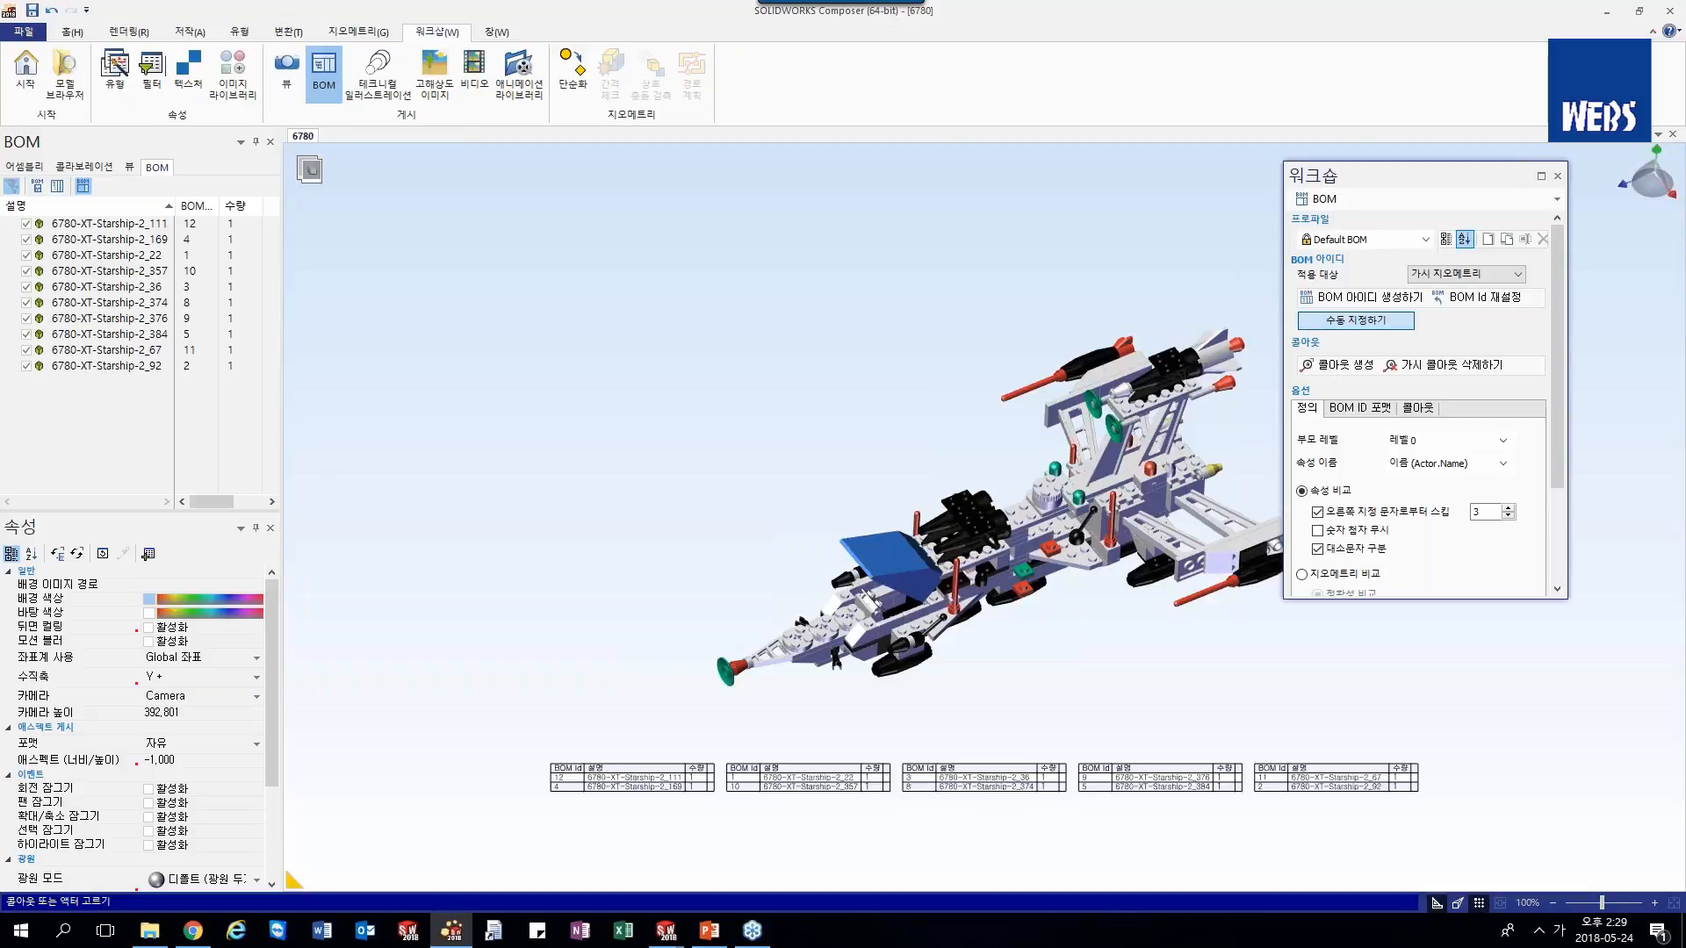
left_click(1557, 177)
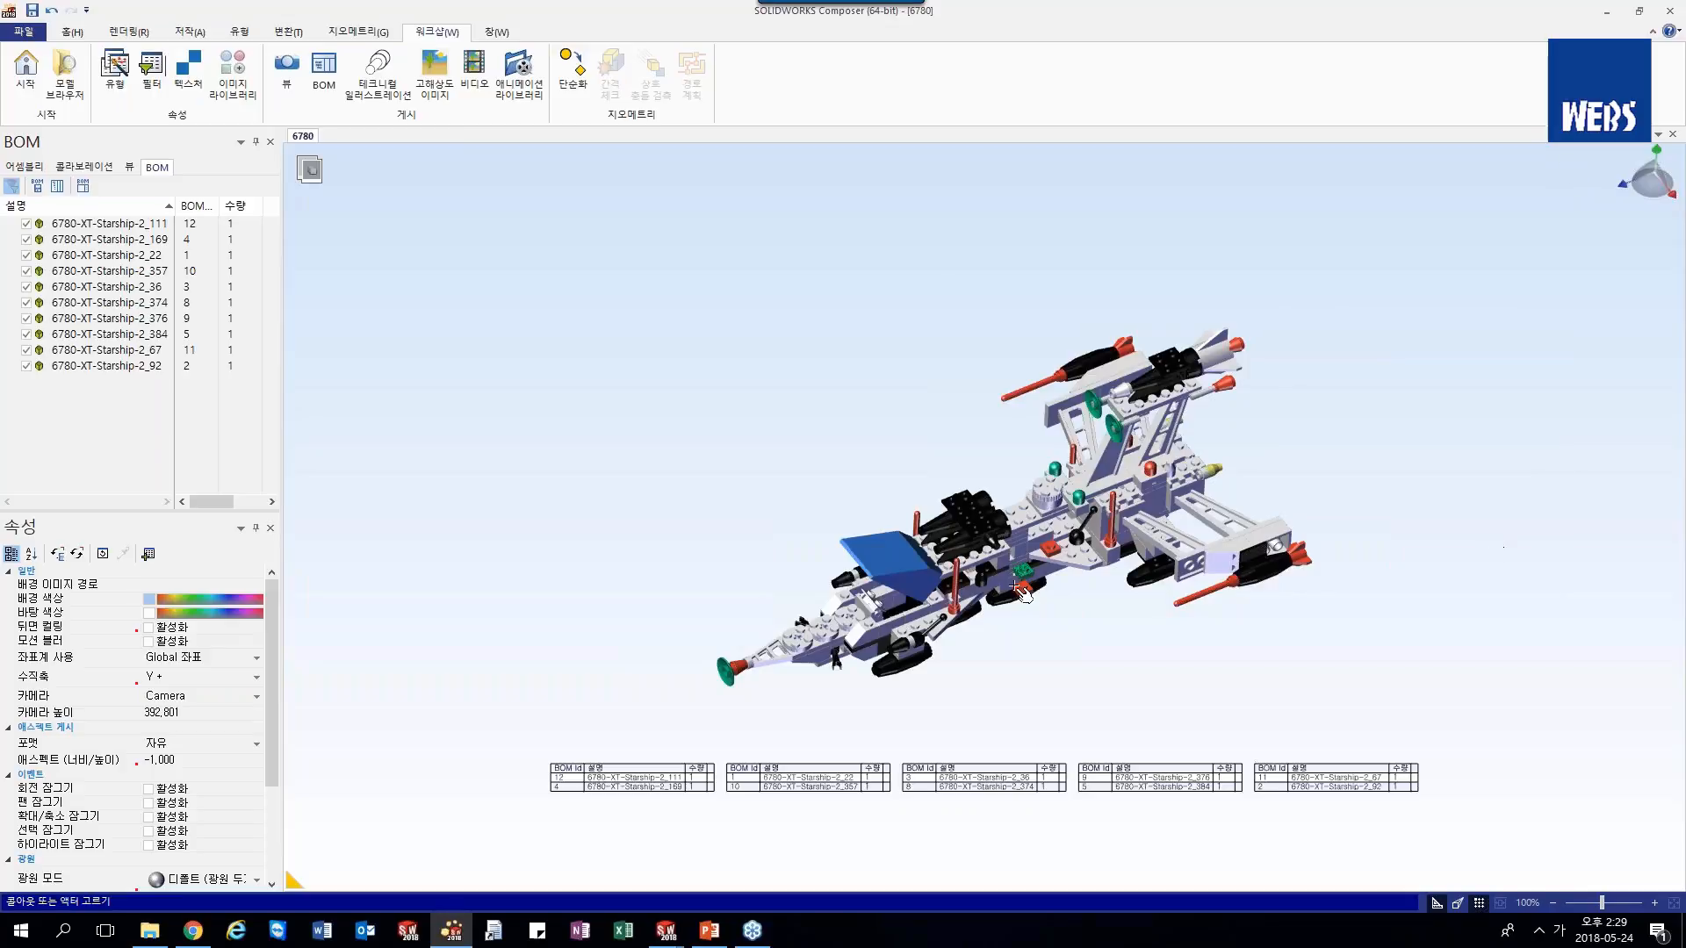
scroll(882, 612, "up", 2)
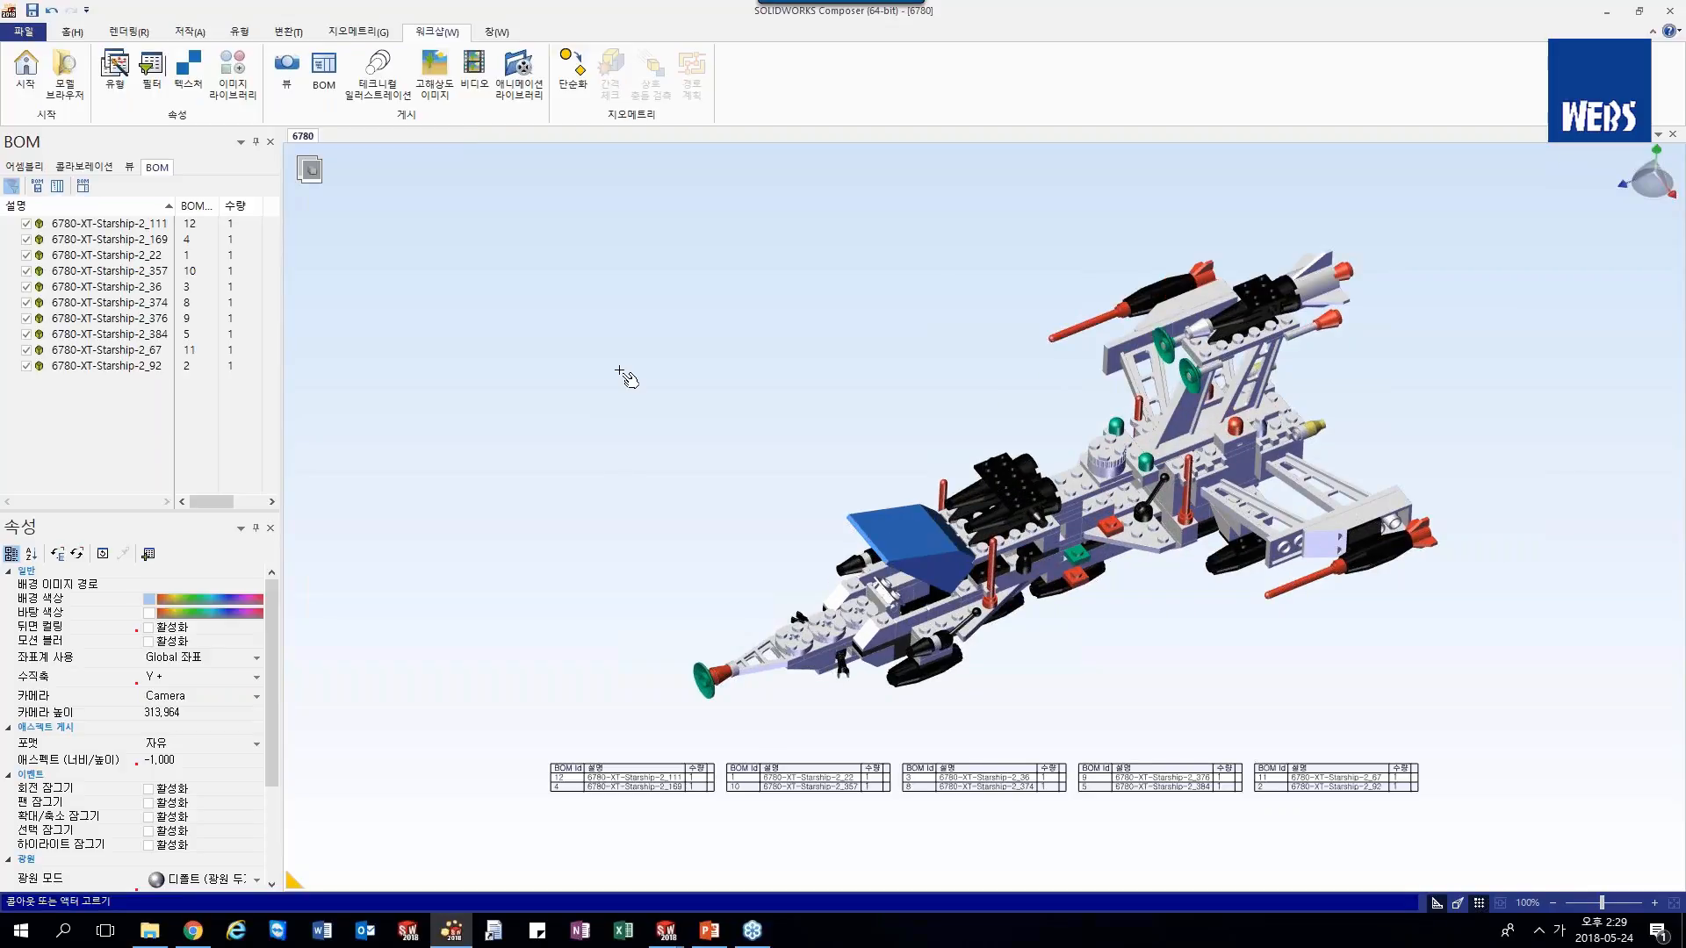
- Place an empty 2D text (2D 텍스트) in the blank area beyond the starship's nose and clear the selection
left_click(246, 34)
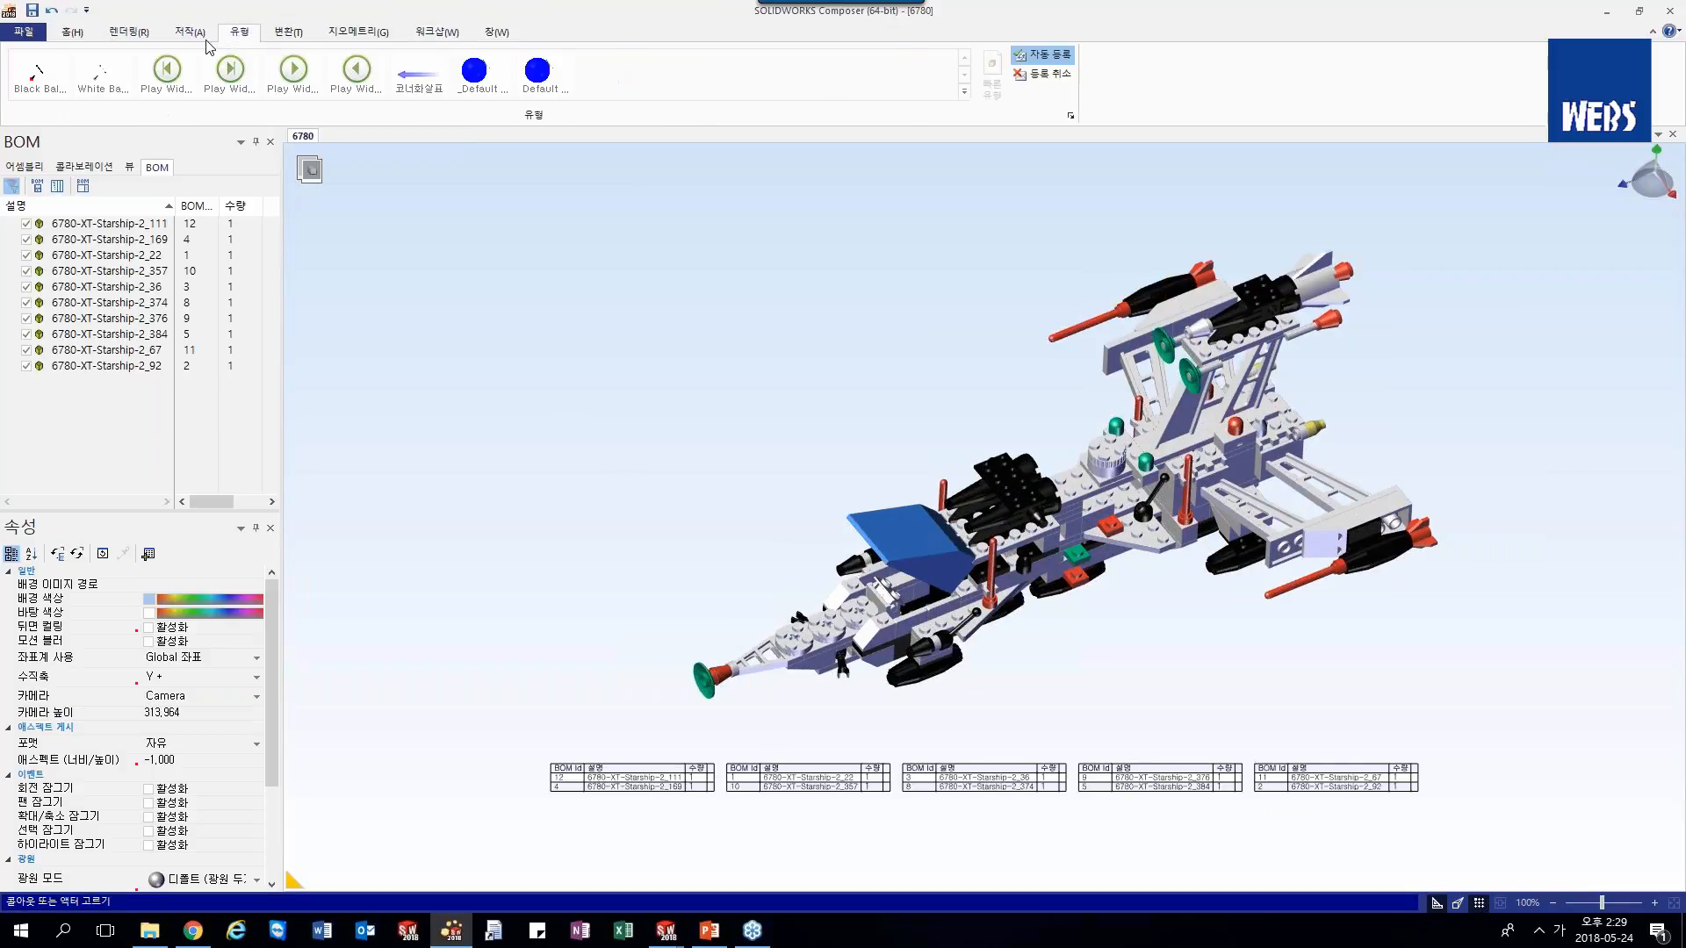
left_click(204, 37)
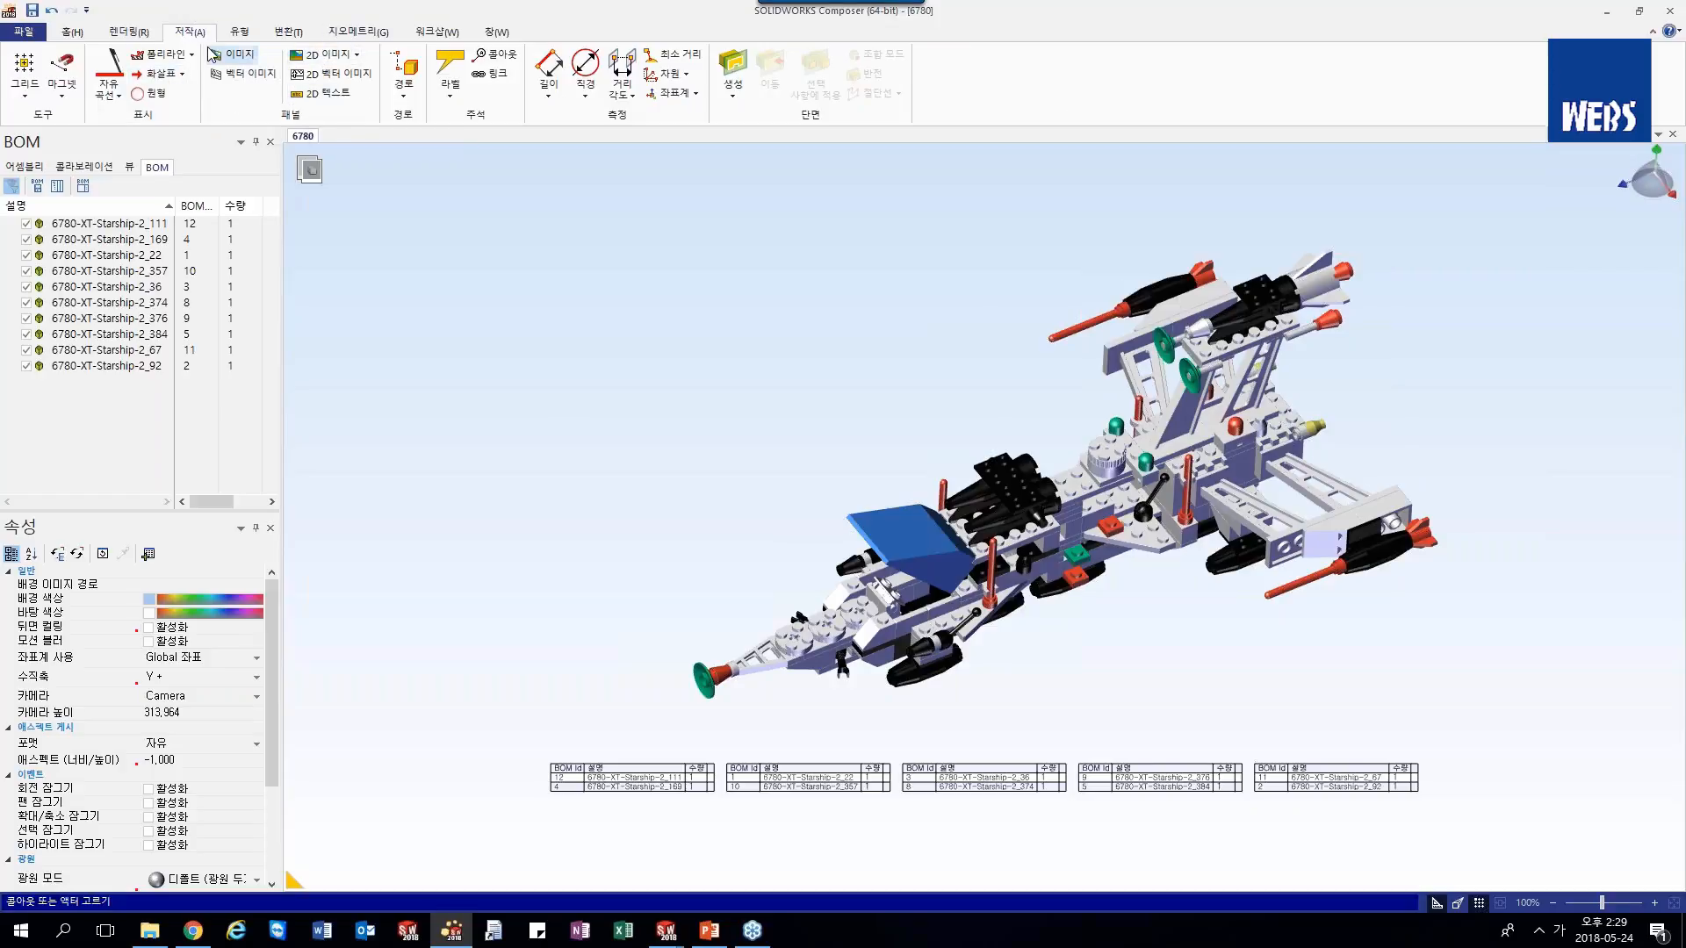
left_click(341, 103)
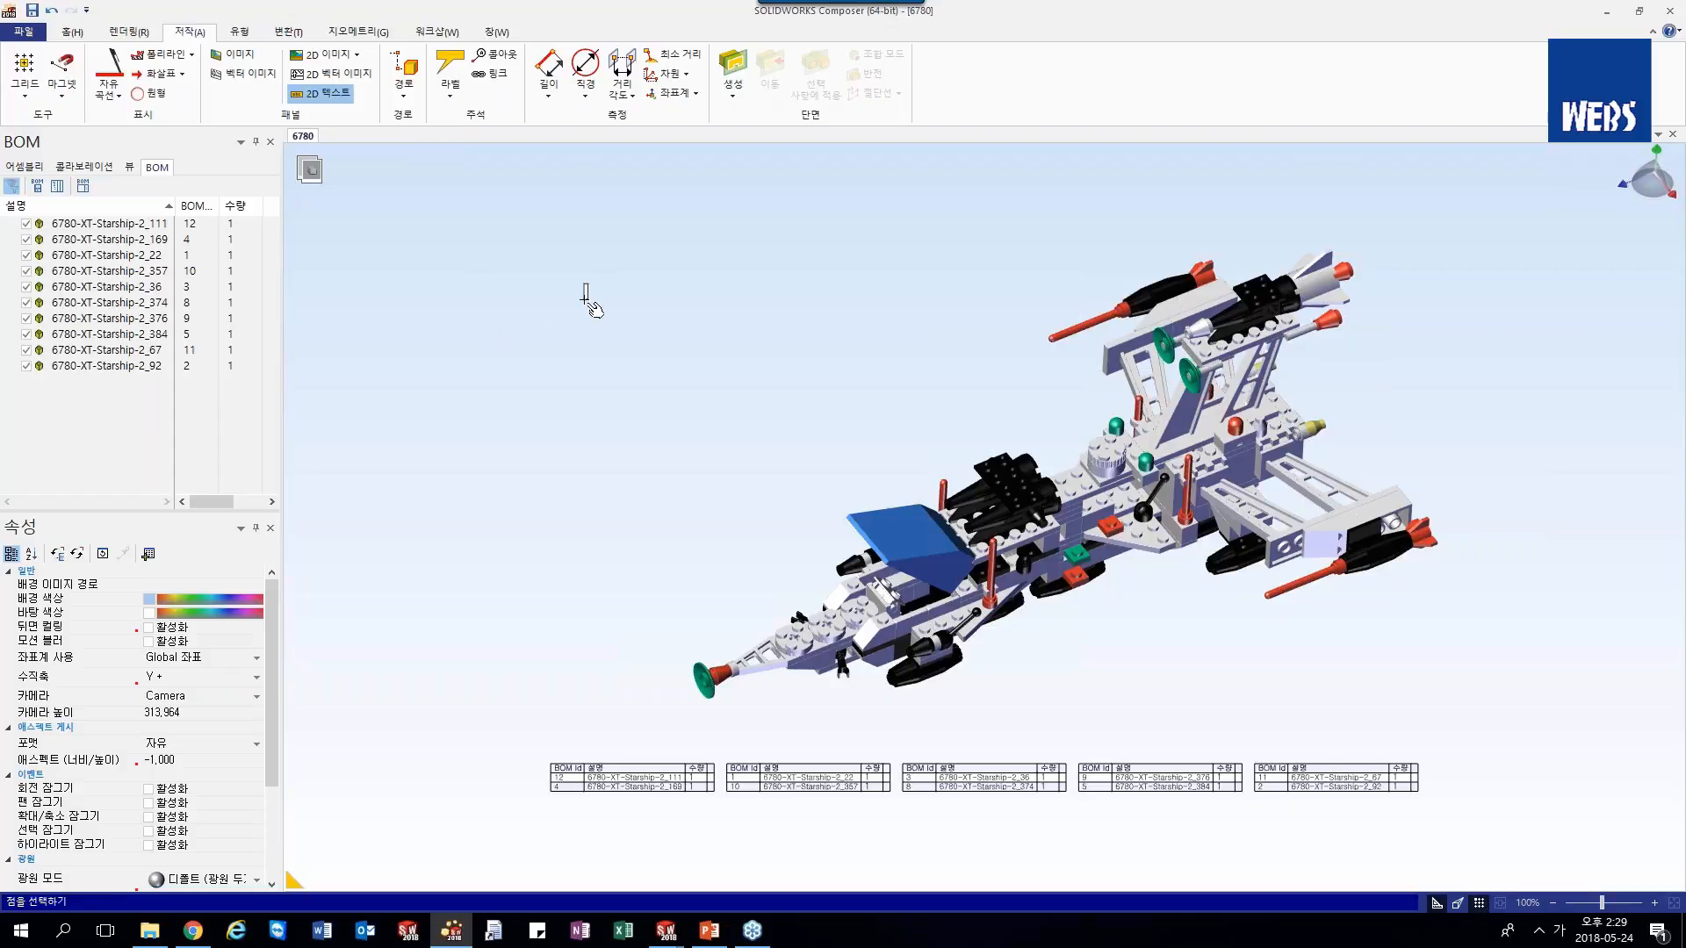
left_click(334, 106)
left_click(334, 104)
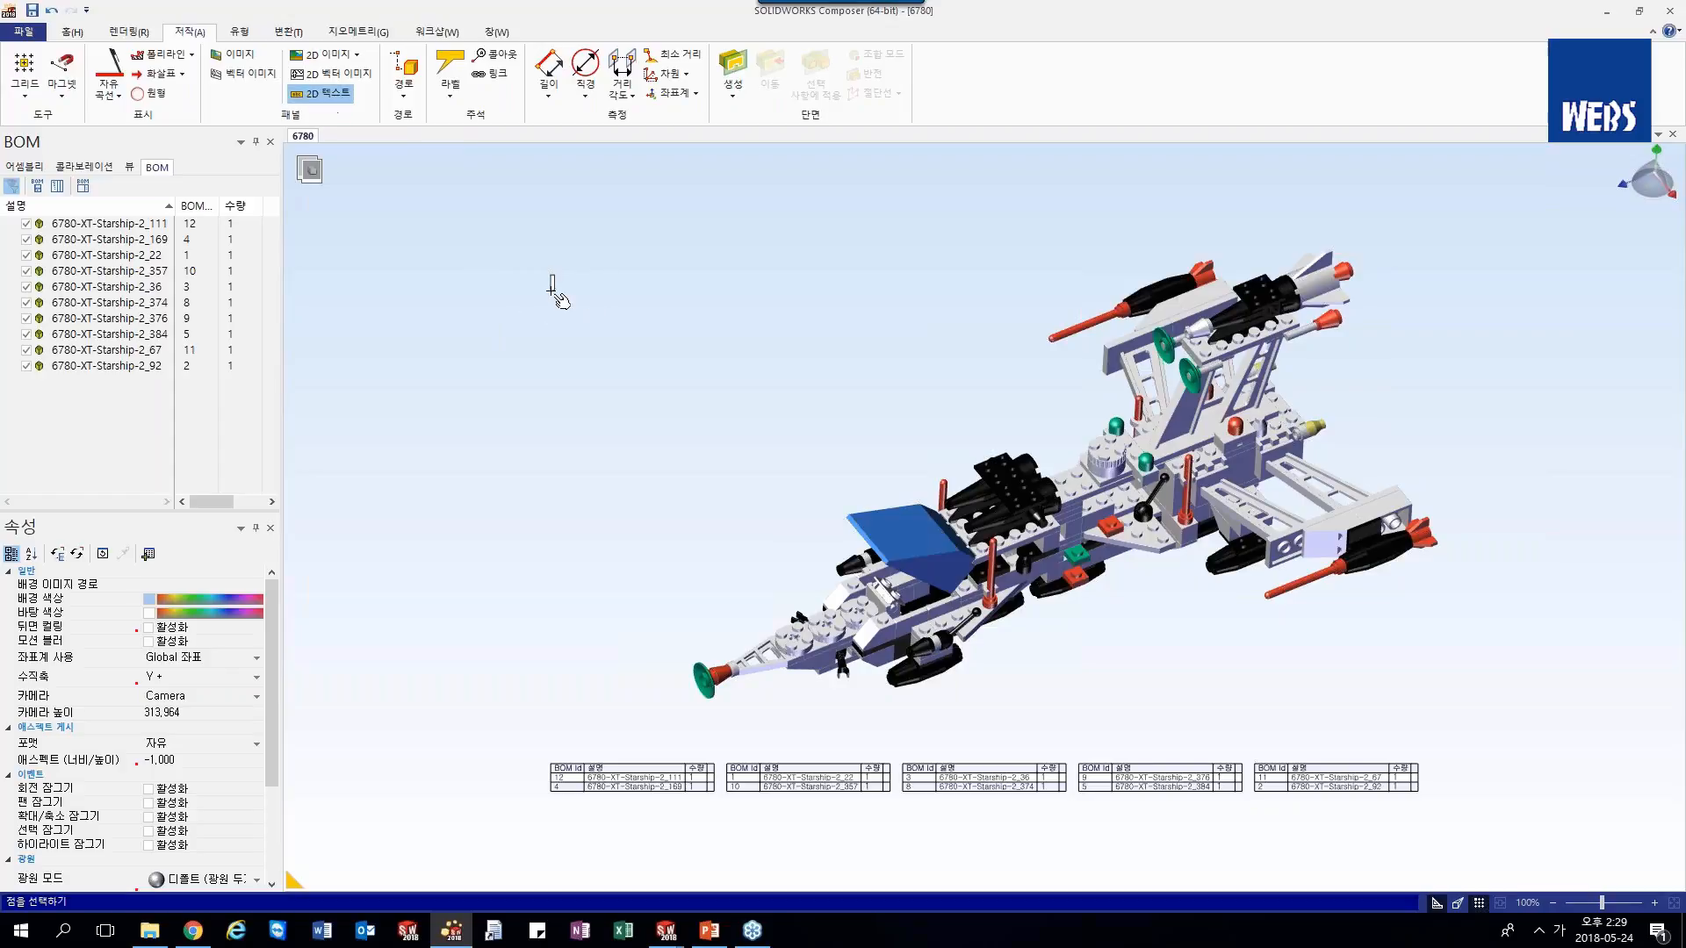
left_click(595, 262)
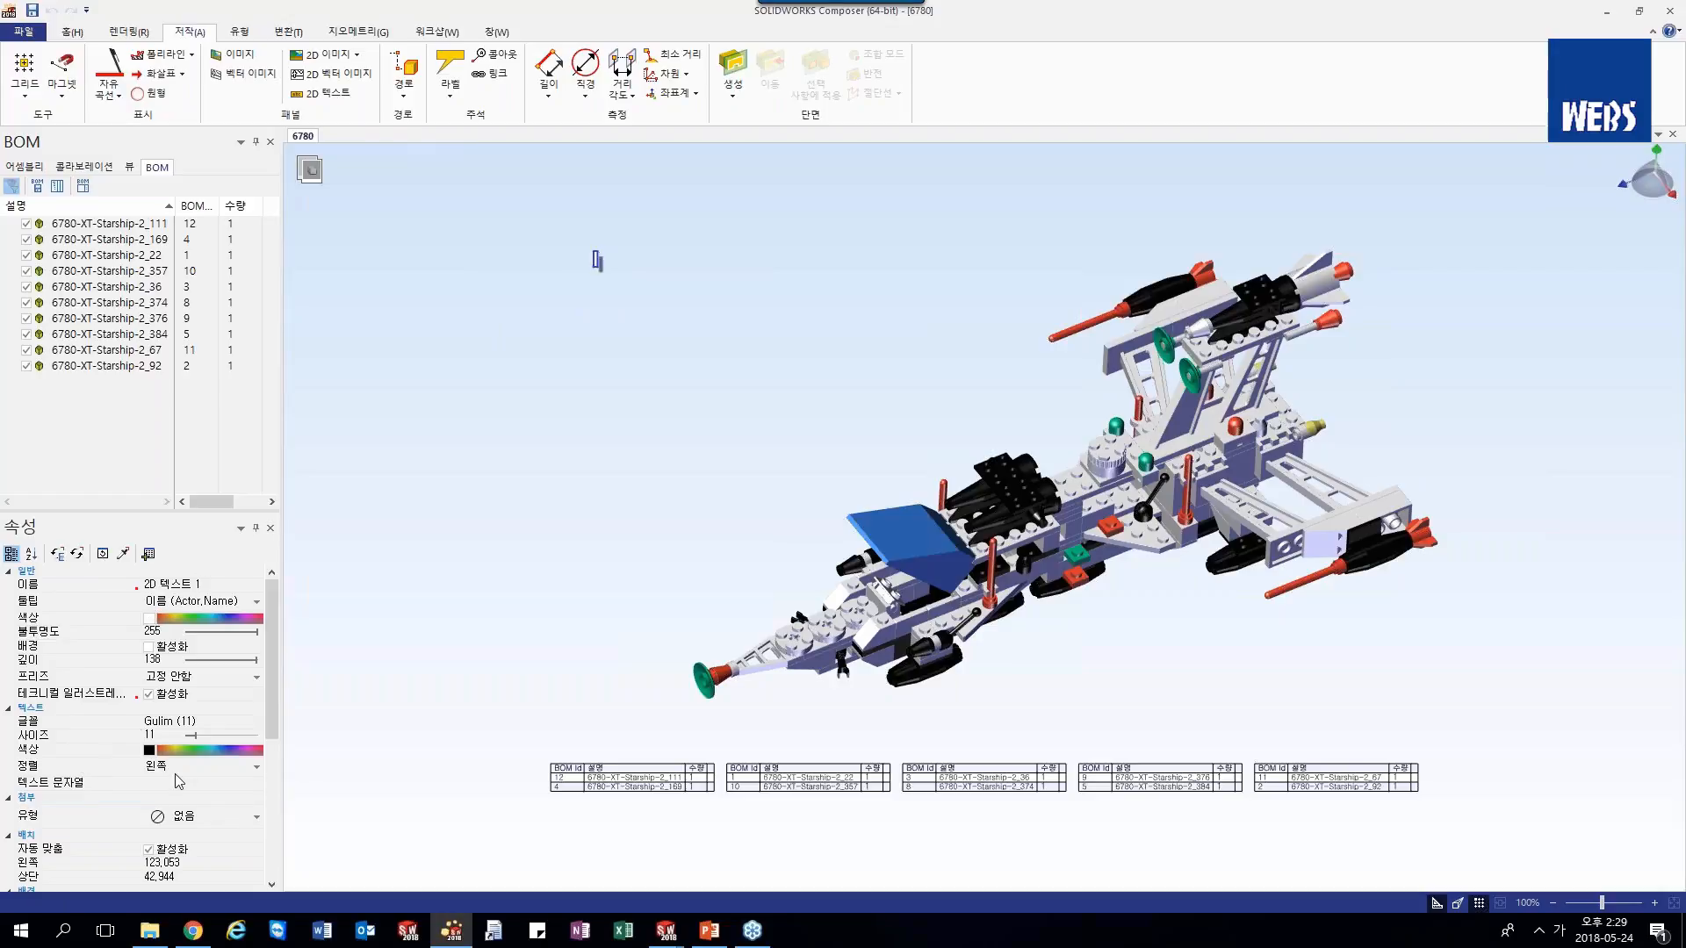
left_click(527, 503)
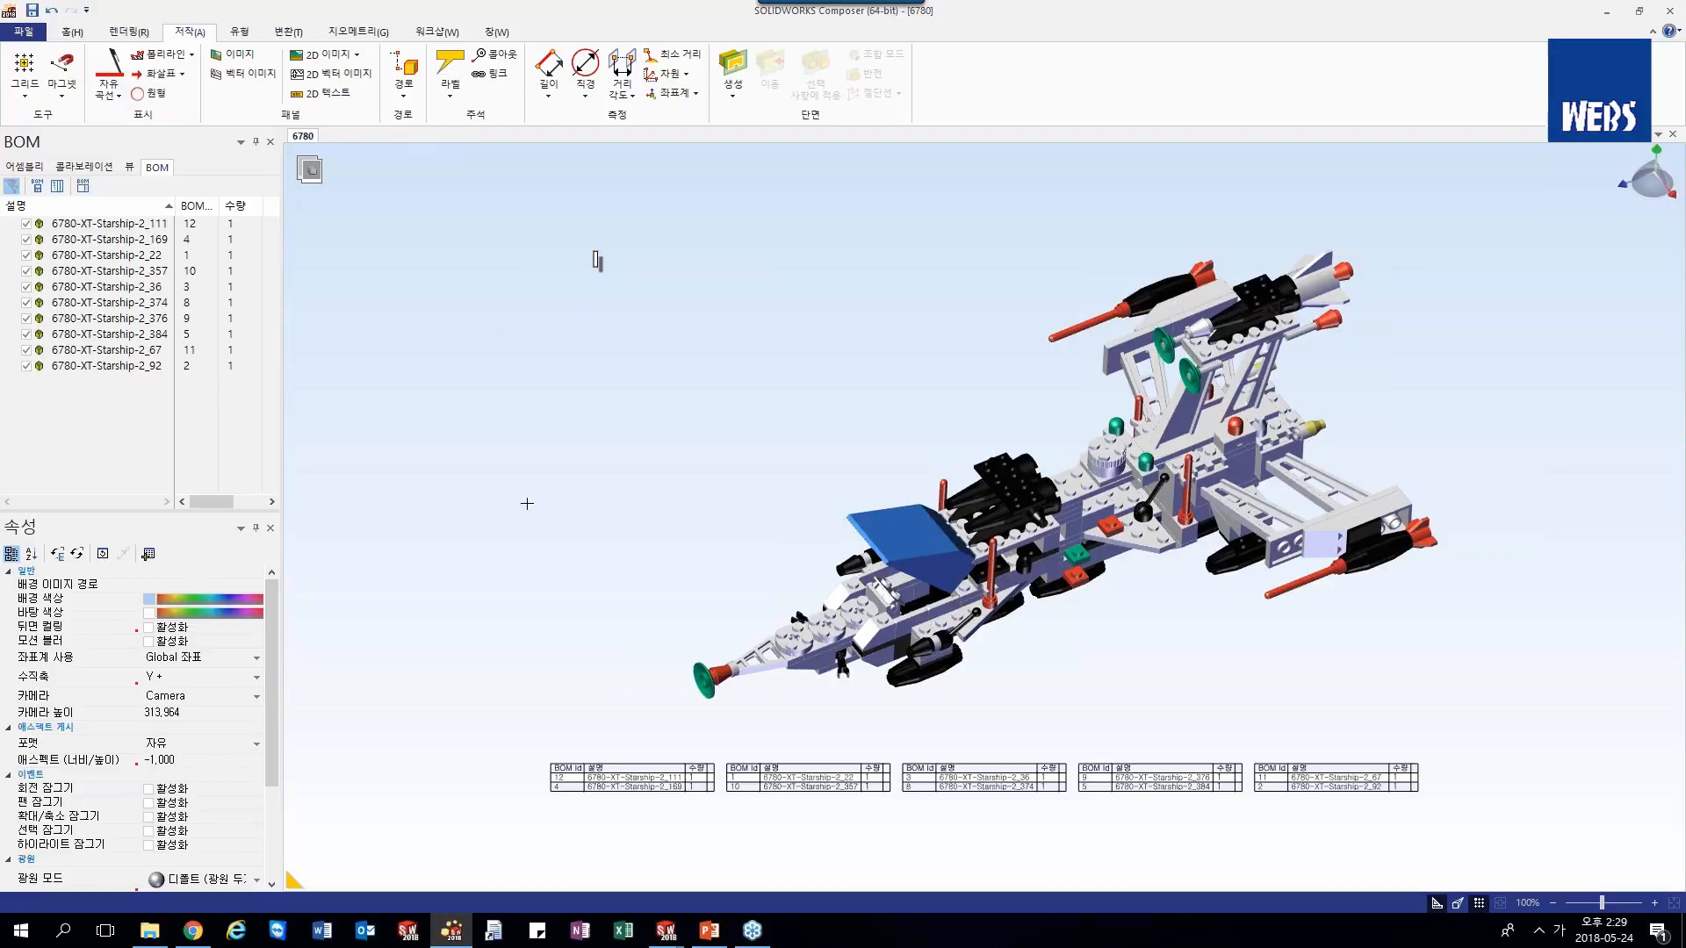
- Select the BOM table beneath the starship and set its position (위치) to free (자유)
left_click(649, 784)
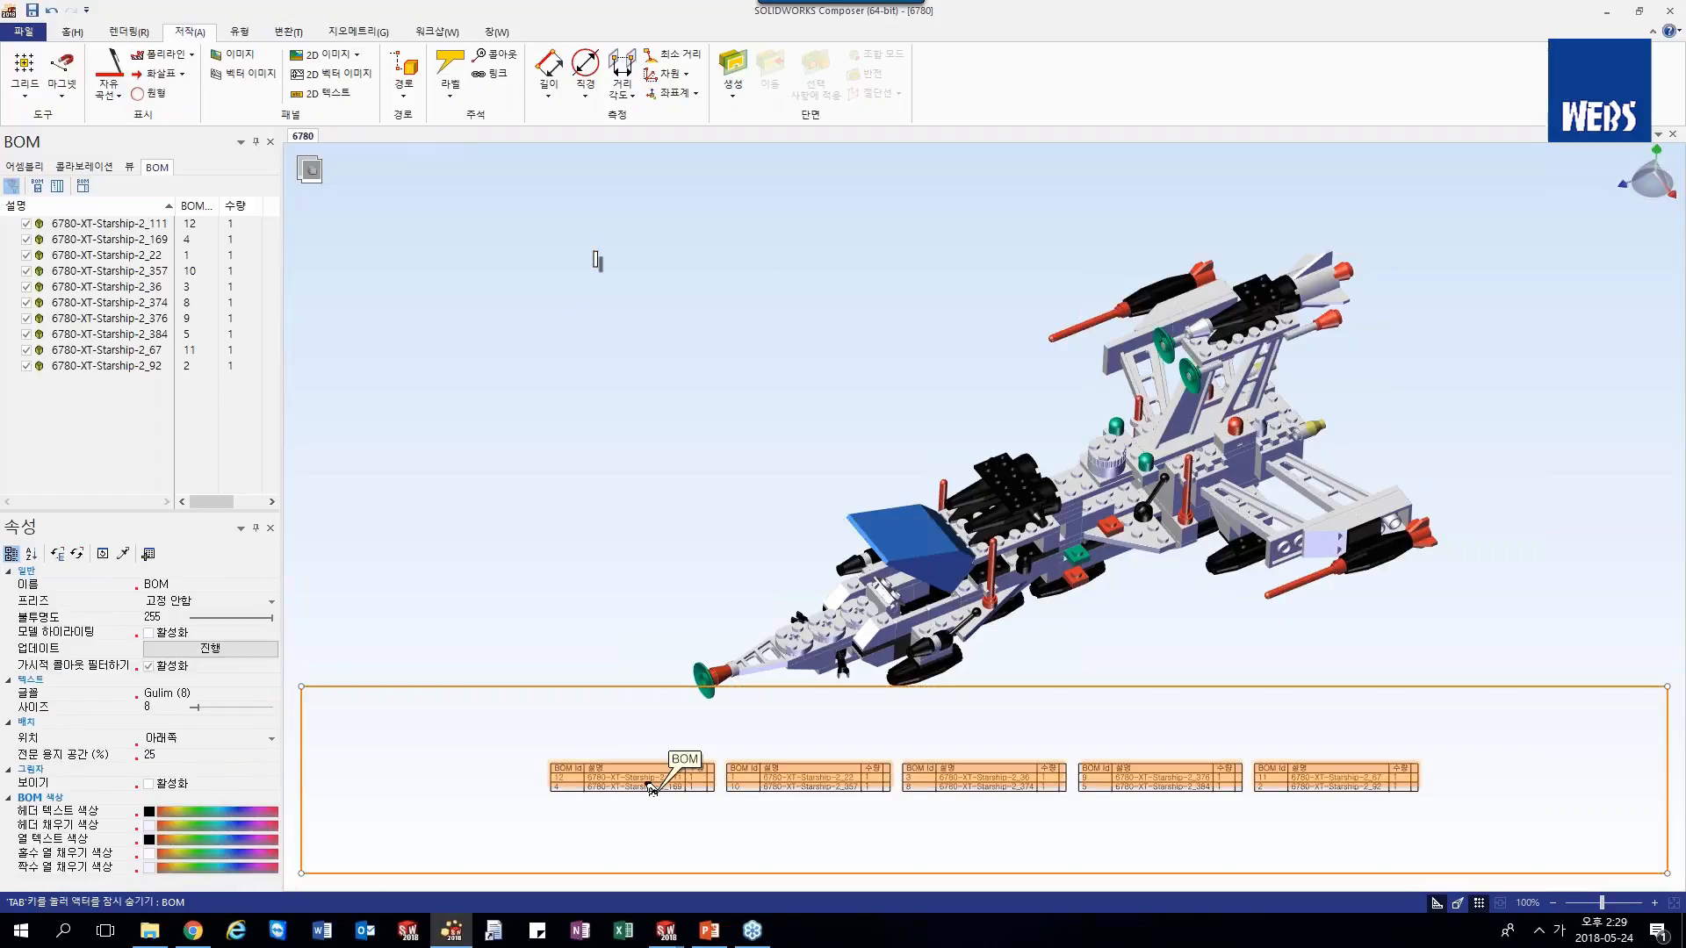
scroll(921, 637, "down", 3)
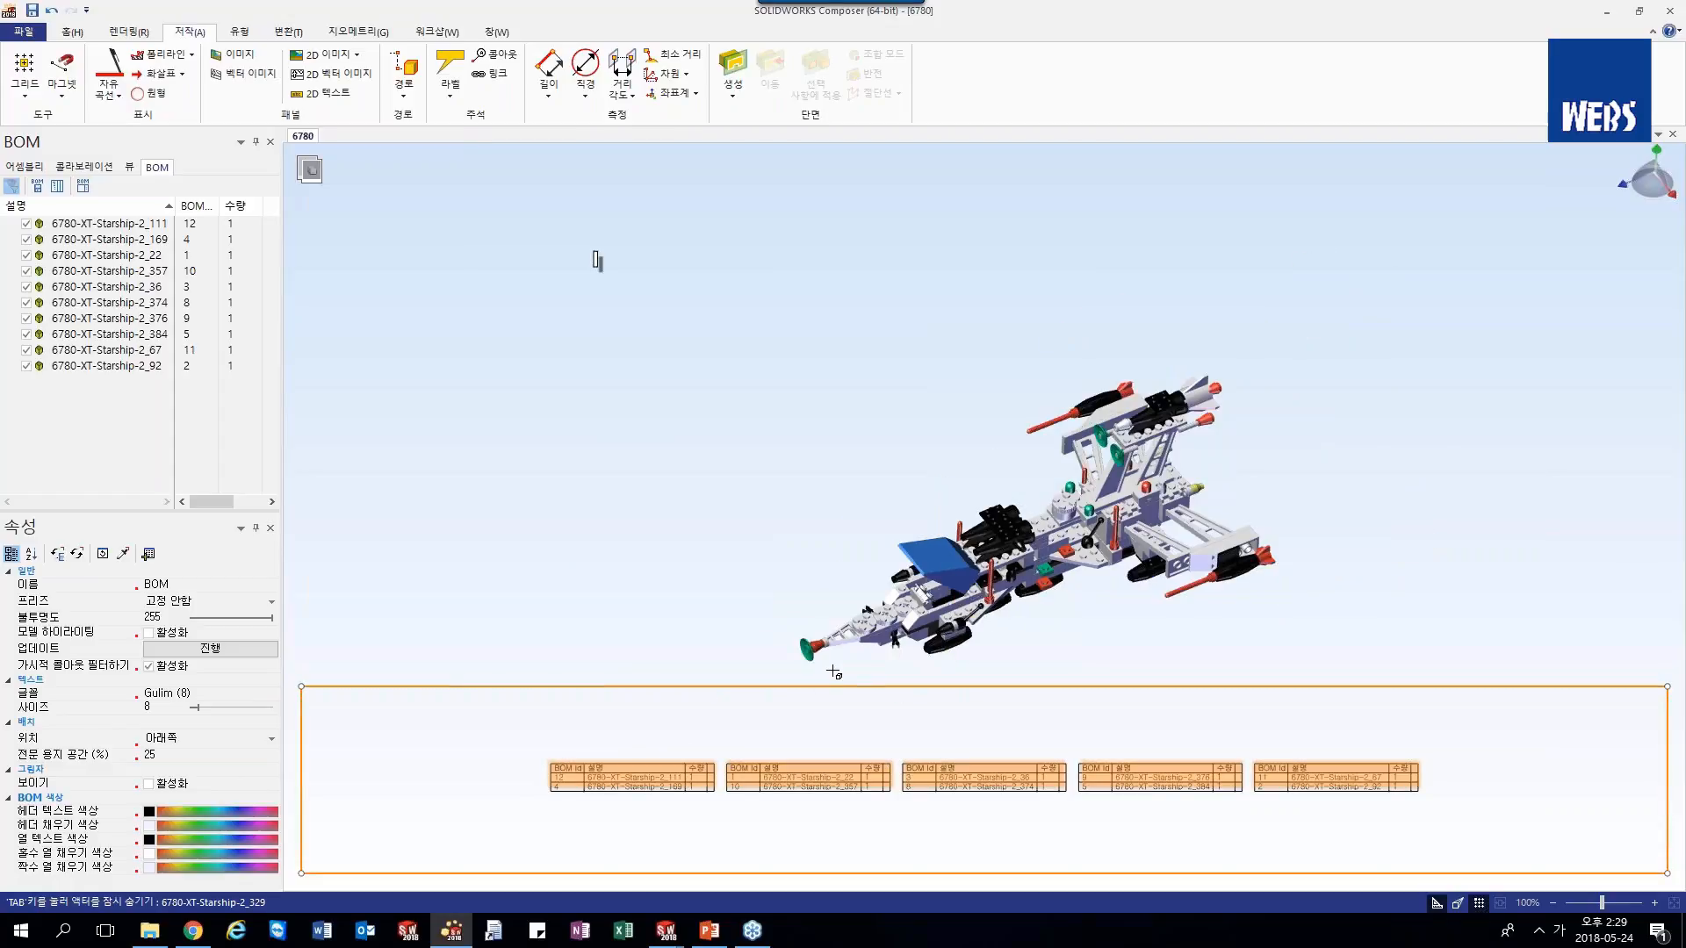
scroll(752, 708, "up", 3)
left_click(651, 576)
left_click(672, 789)
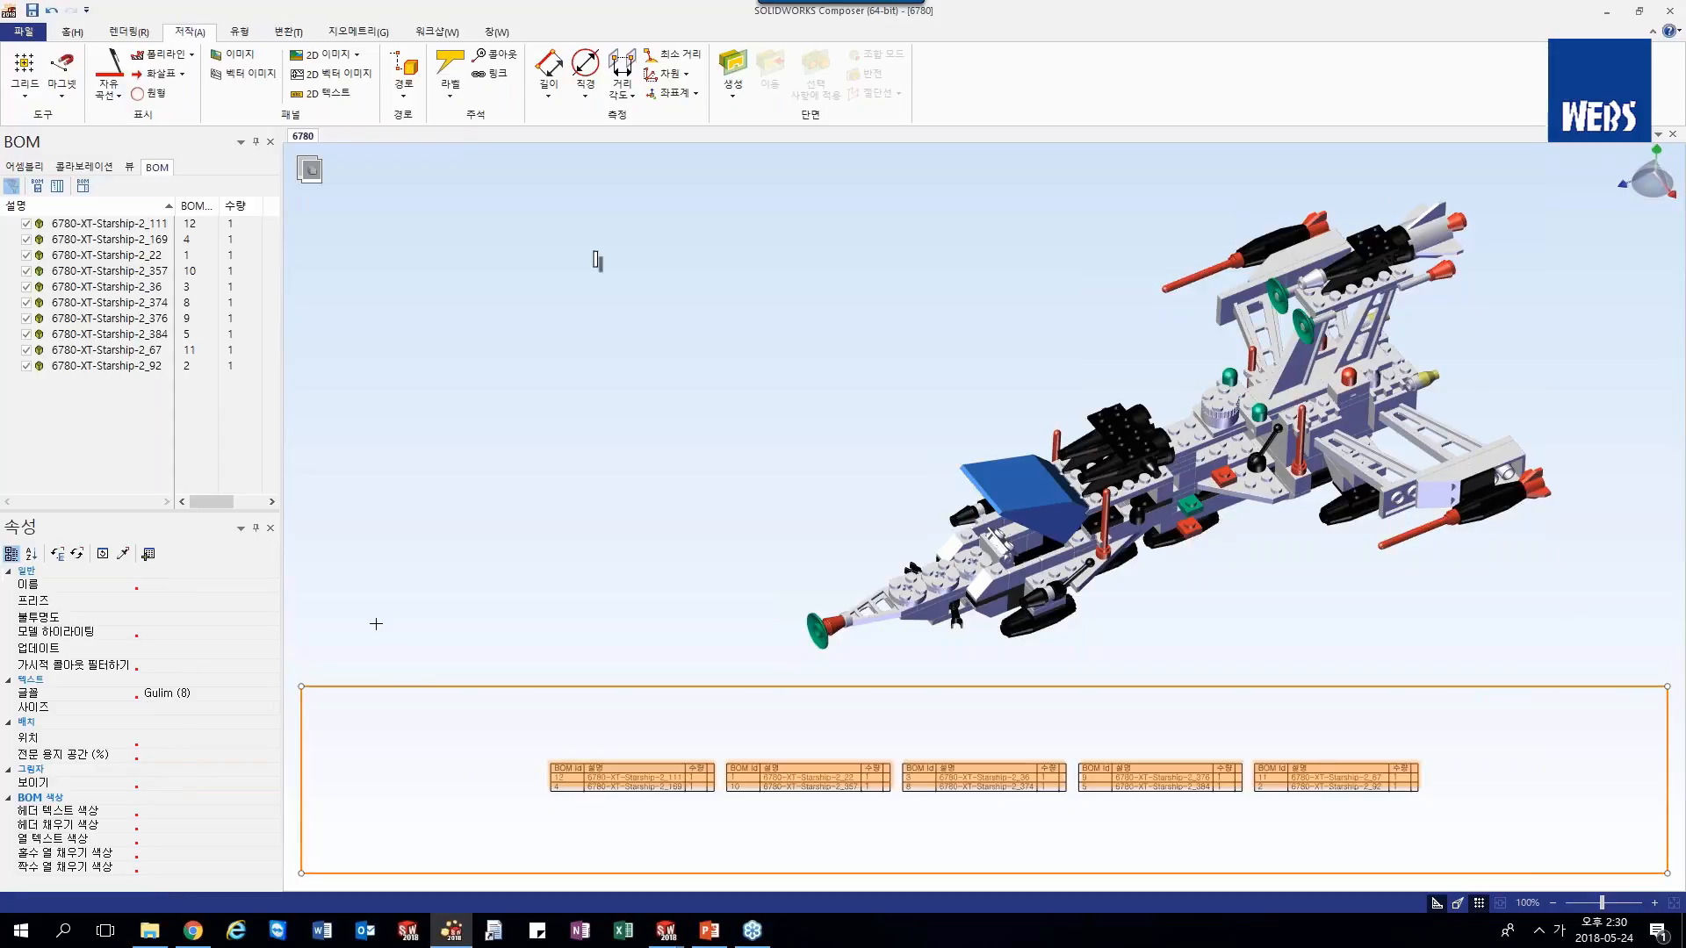
left_click(268, 737)
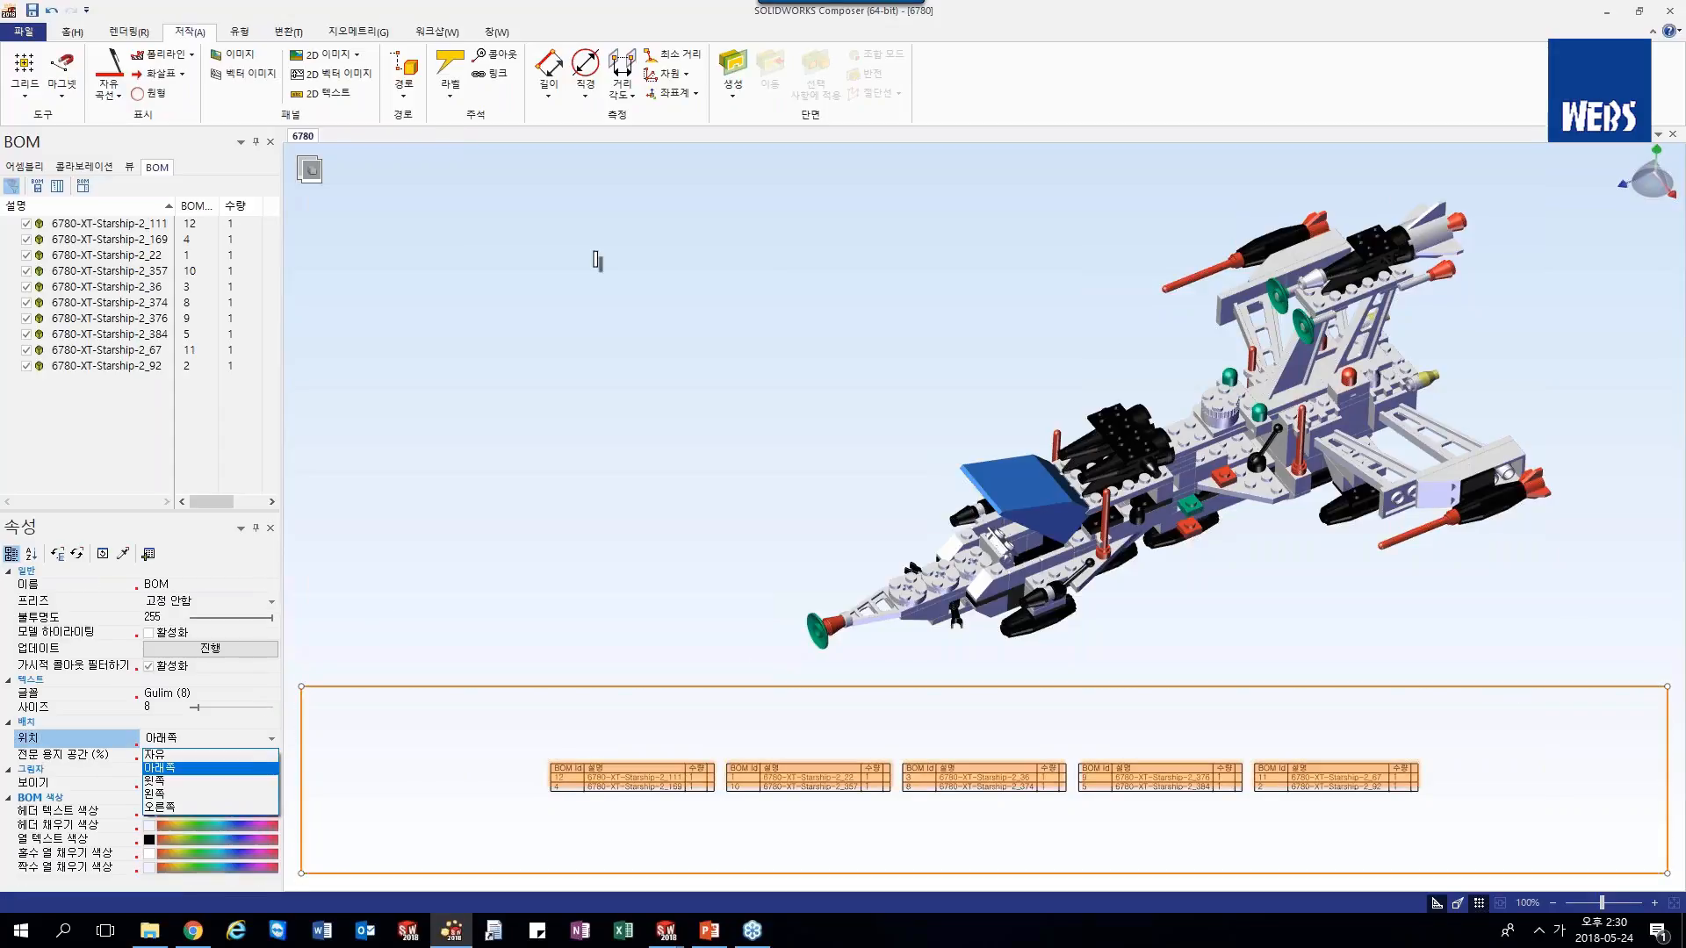
left_click(158, 755)
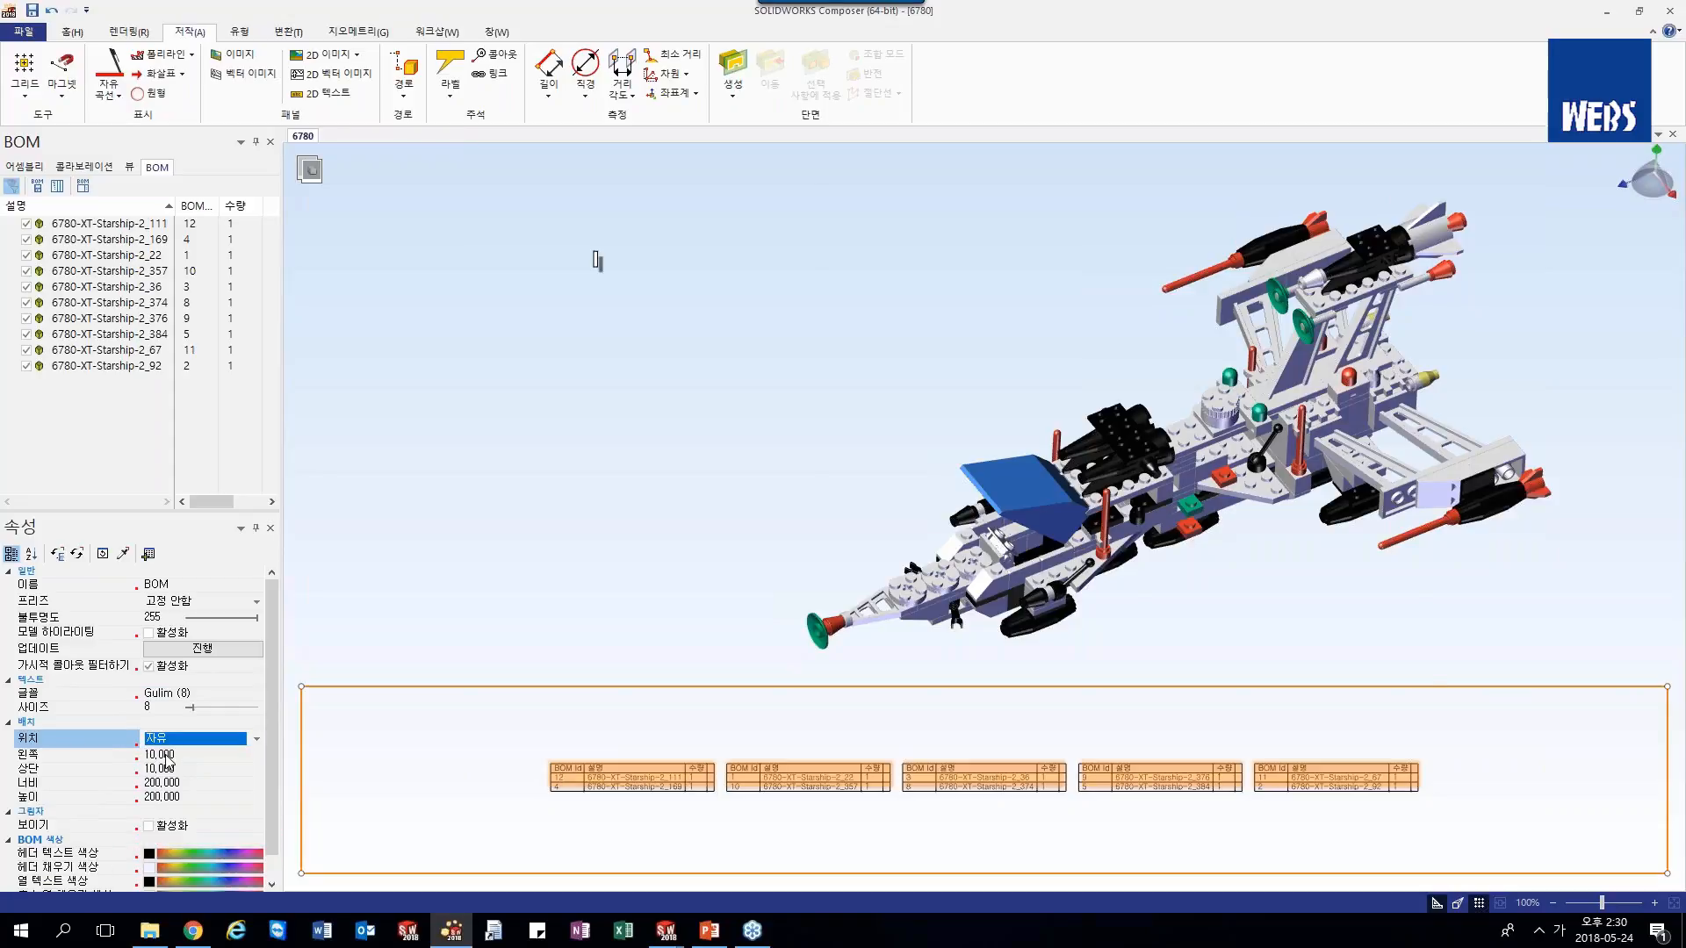
- Resize the BOM table's frame to about 206 by 194 with a text size of 25, and move it lower beside the starship's nose
left_click_drag(818, 674, 604, 386)
left_click_drag(651, 492, 731, 502)
mouse_move(590, 587)
left_mouse_down()
mouse_move(609, 614)
mouse_move(671, 601)
mouse_move(608, 612)
left_mouse_up()
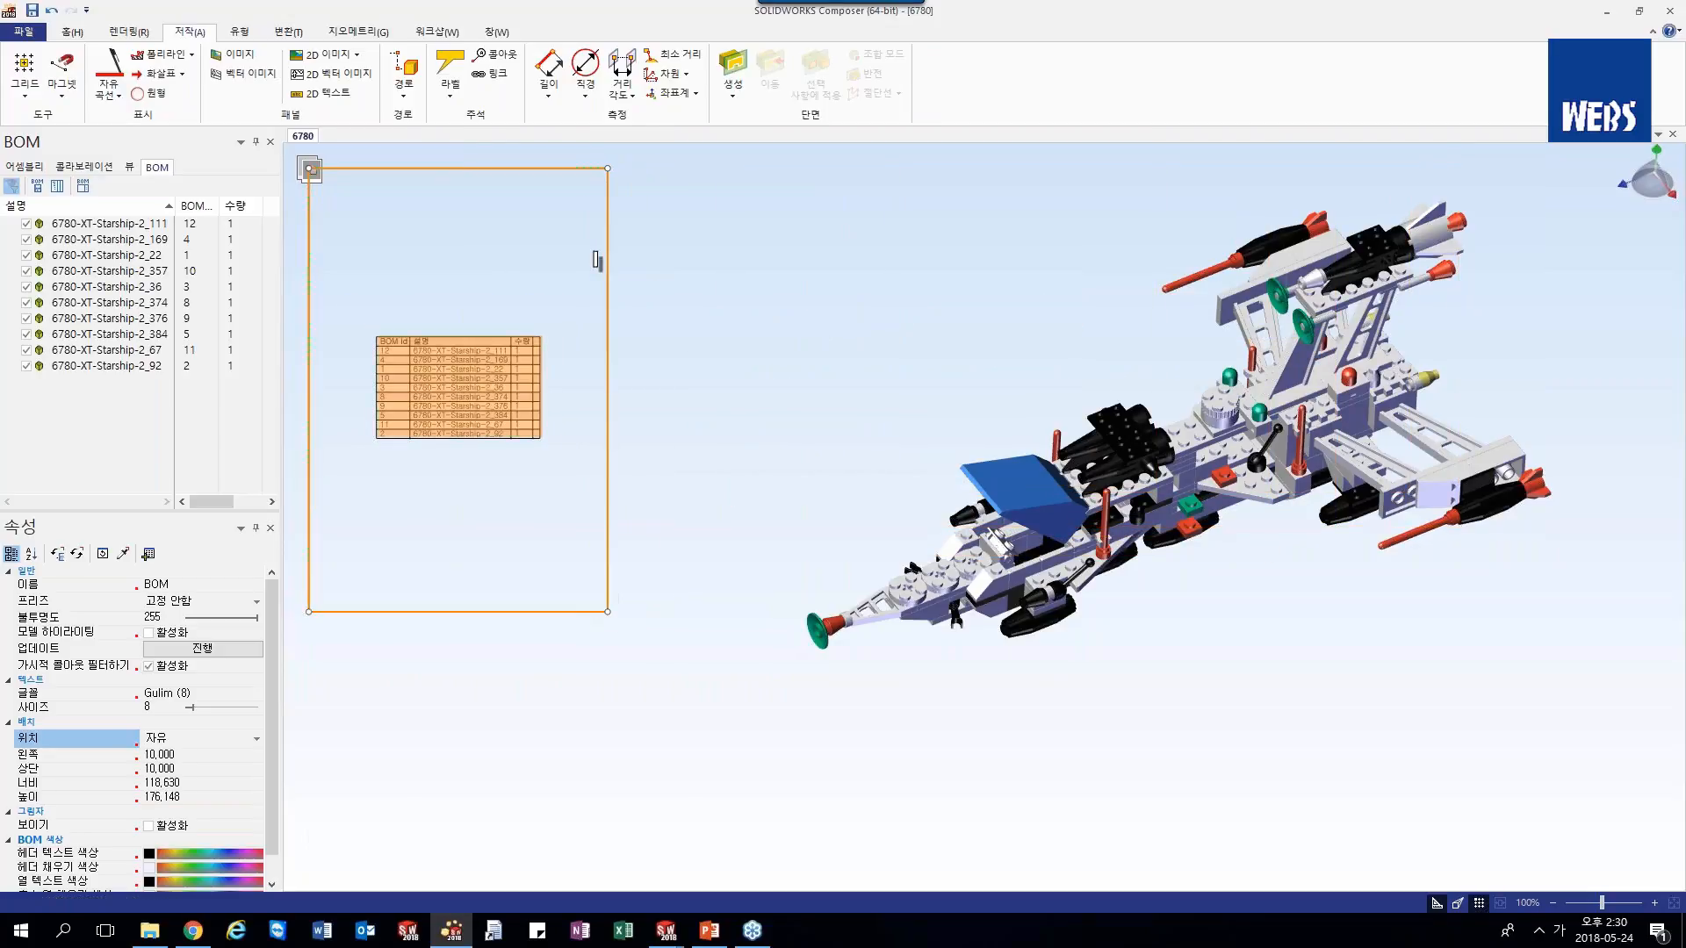
left_click_drag(212, 710, 219, 705)
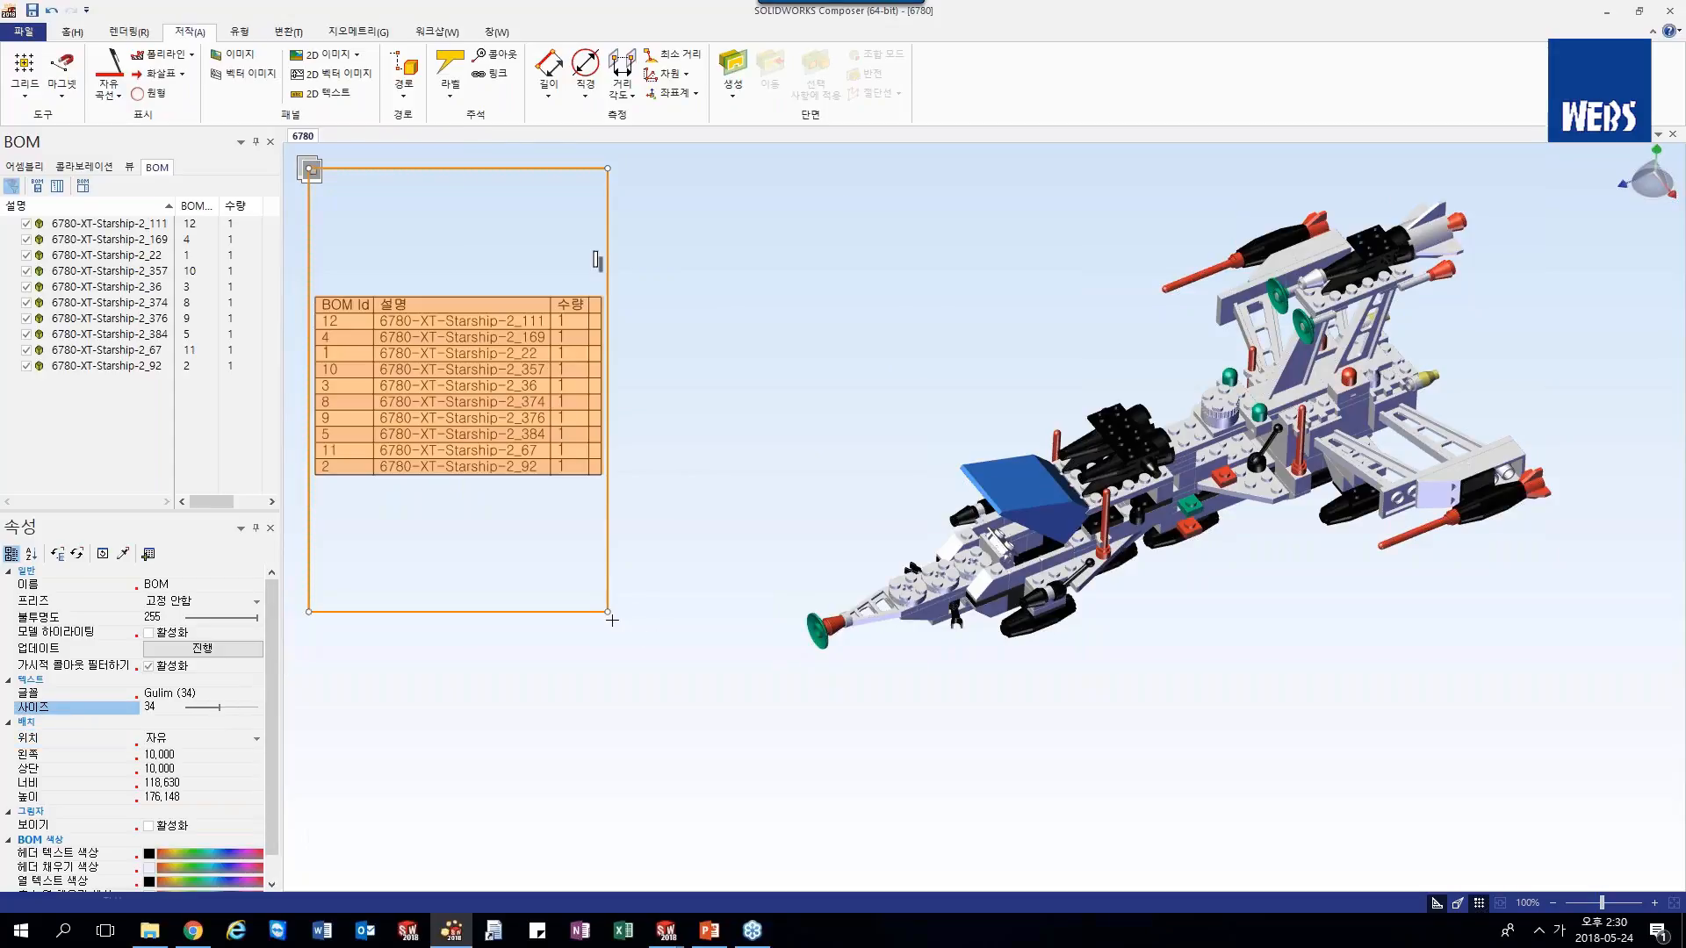
left_click_drag(612, 620, 859, 655)
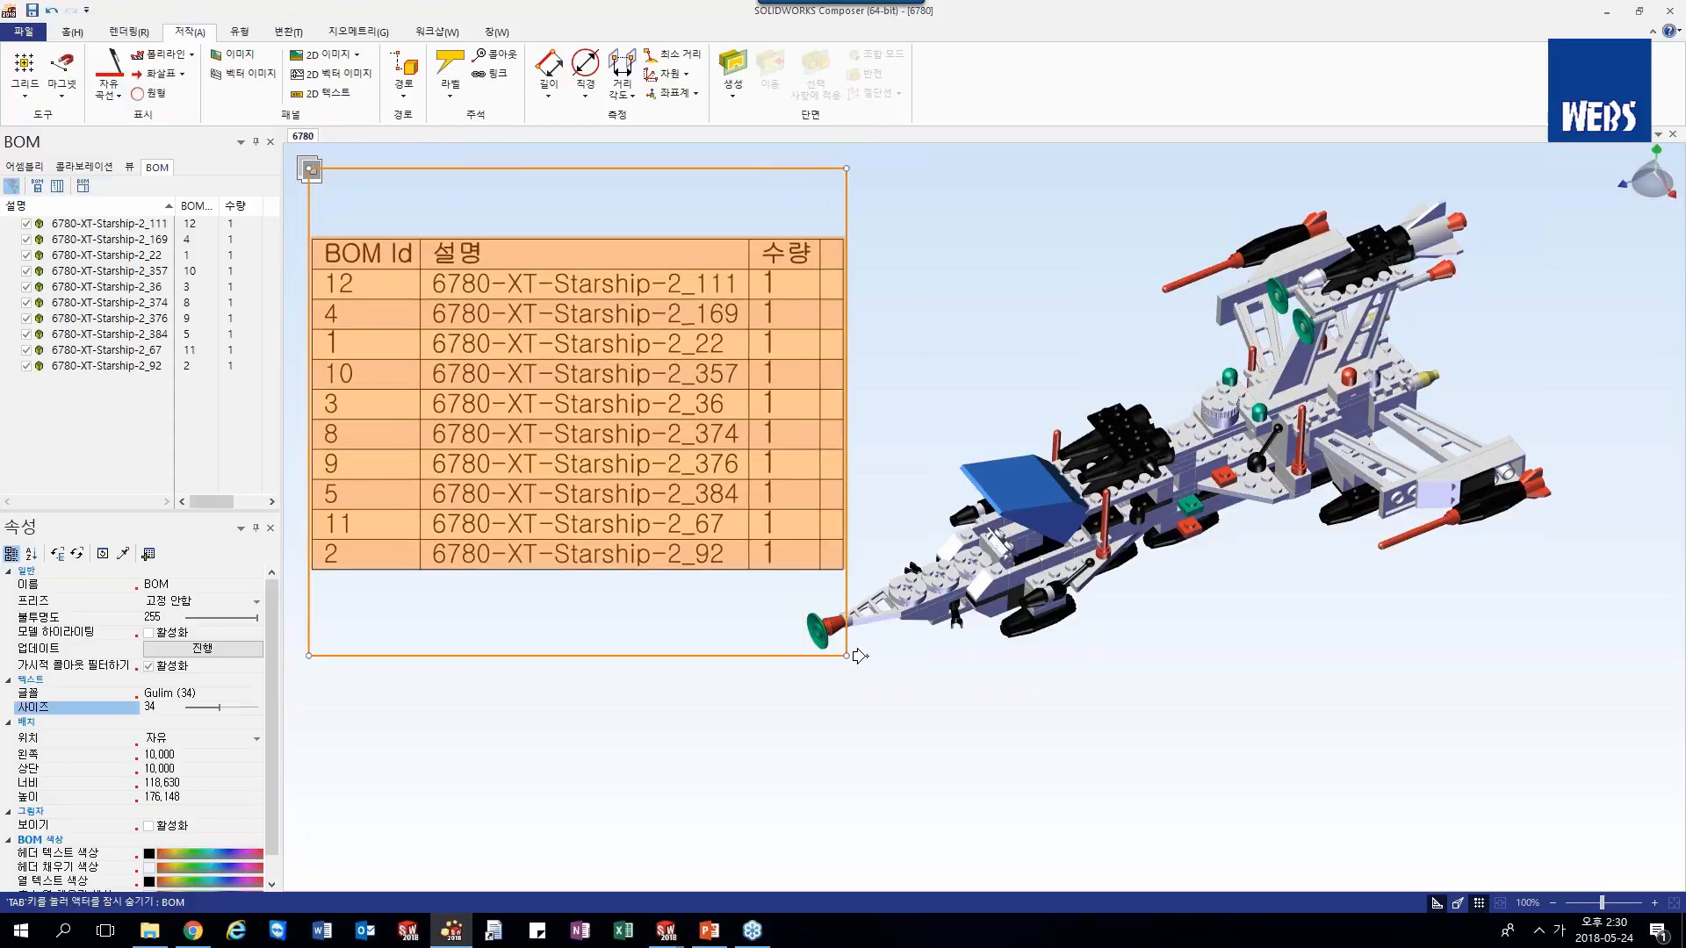
left_click_drag(219, 707, 208, 706)
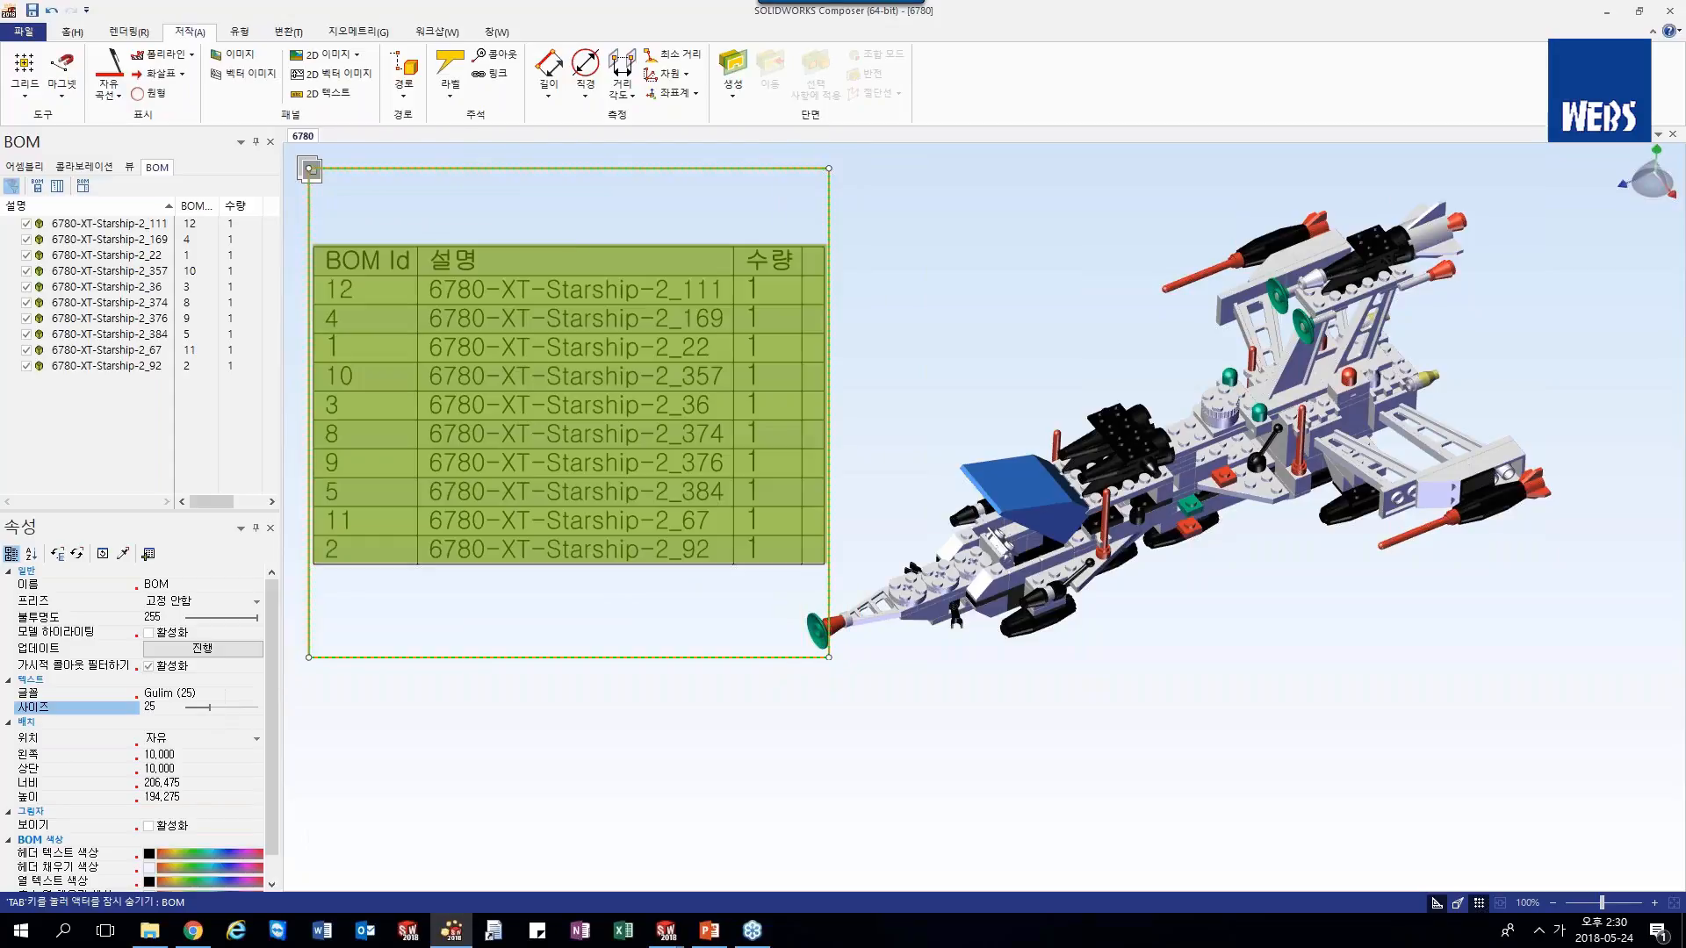
left_click_drag(583, 169, 613, 346)
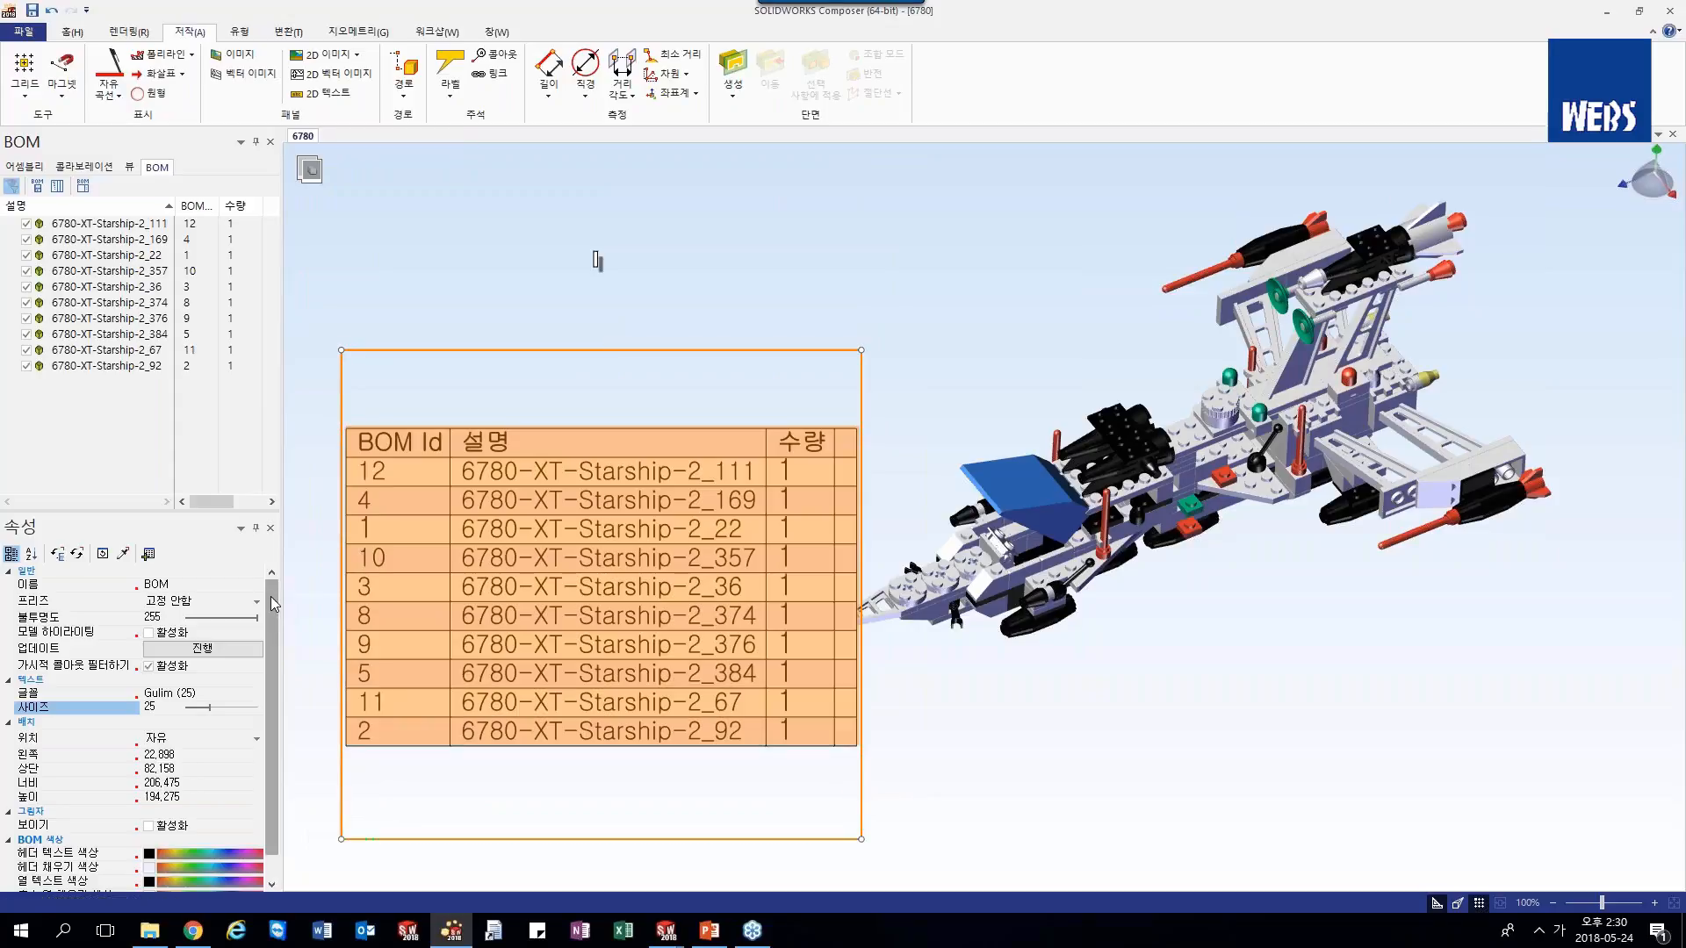
- Enable model highlighting (모델 하이라이팅) for the BOM table
left_click(151, 637)
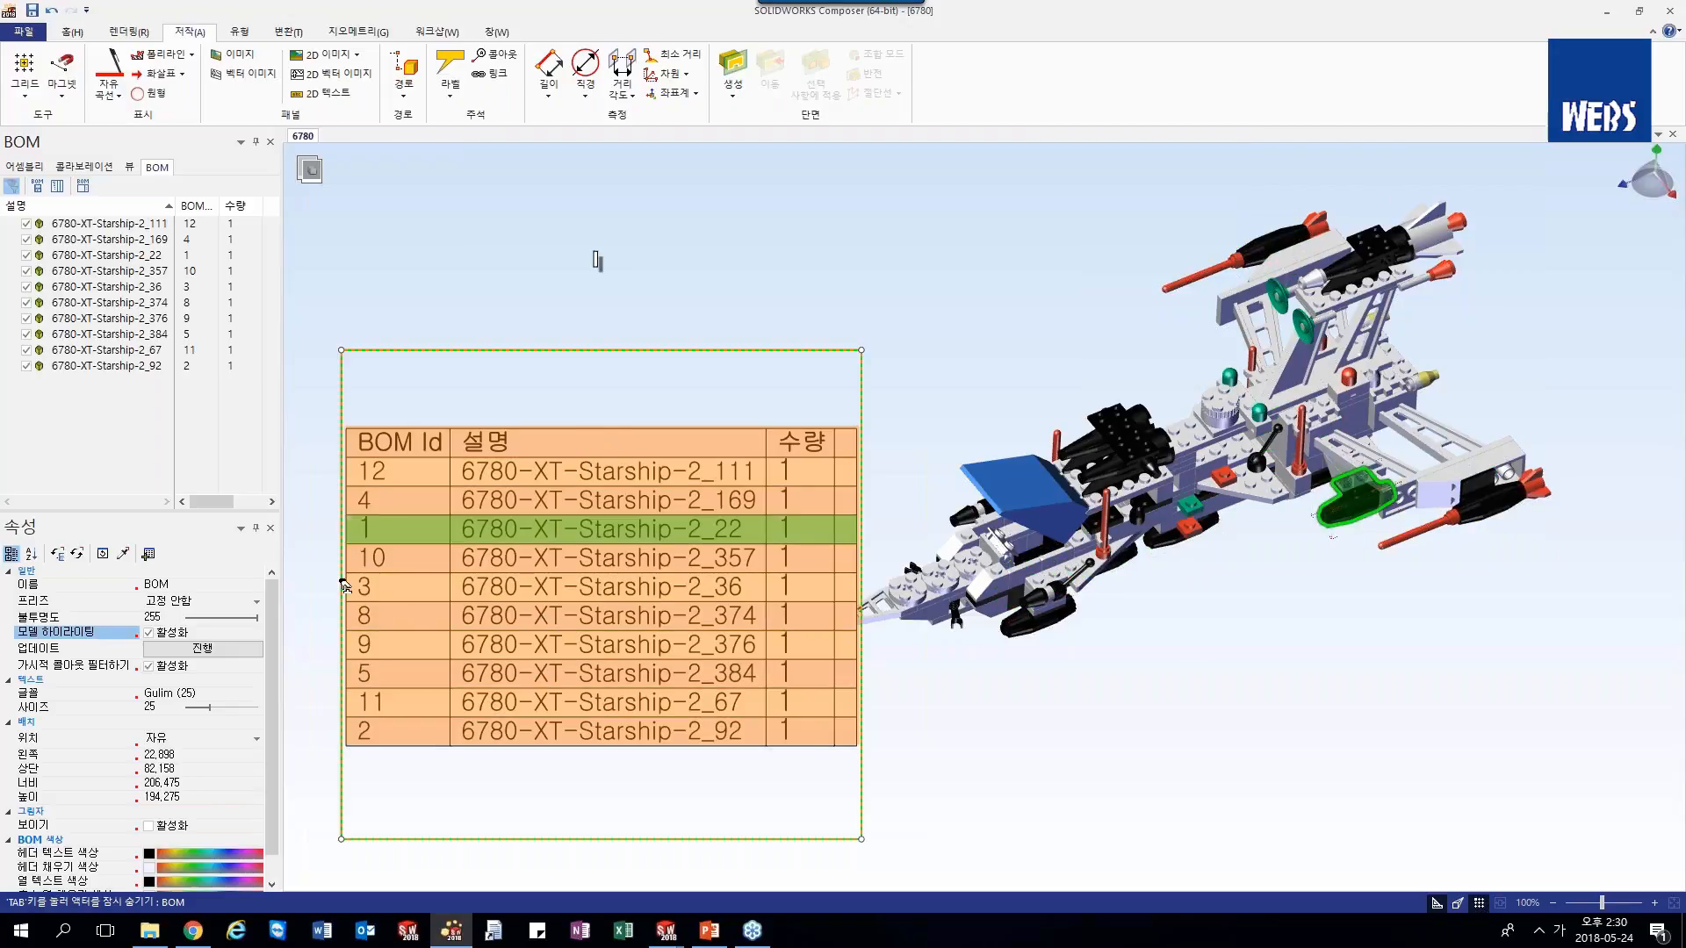
left_click(149, 634)
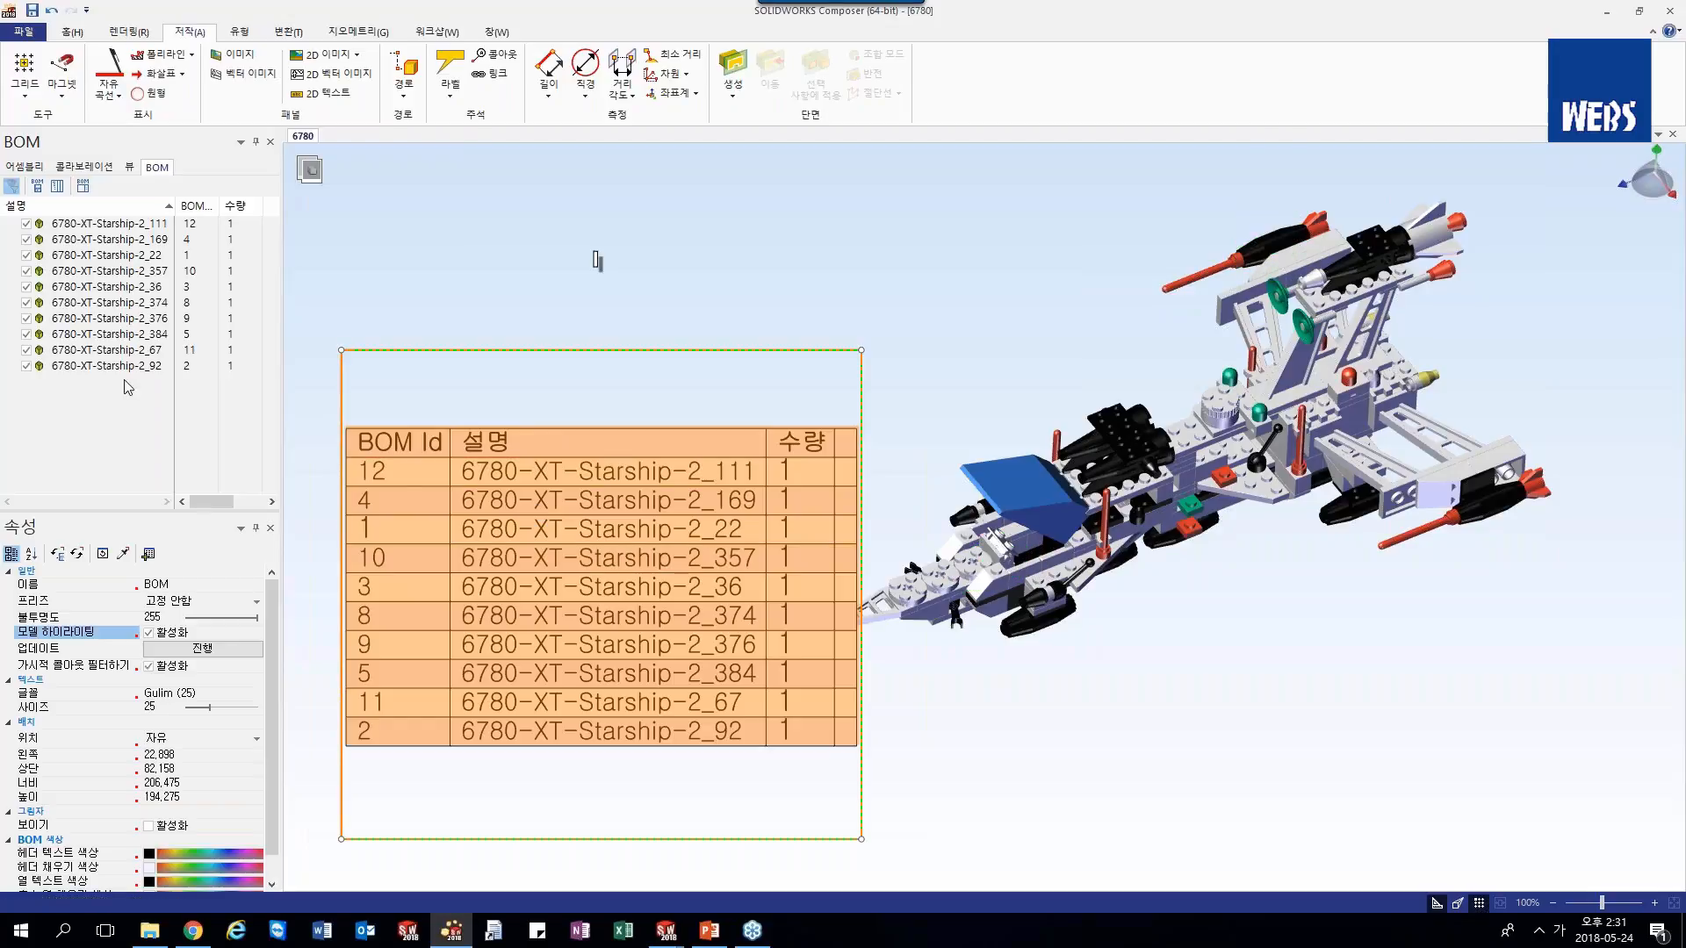
- Sort the BOM list by BOM ID, and return it to sorting by description (설명)
left_click(195, 208)
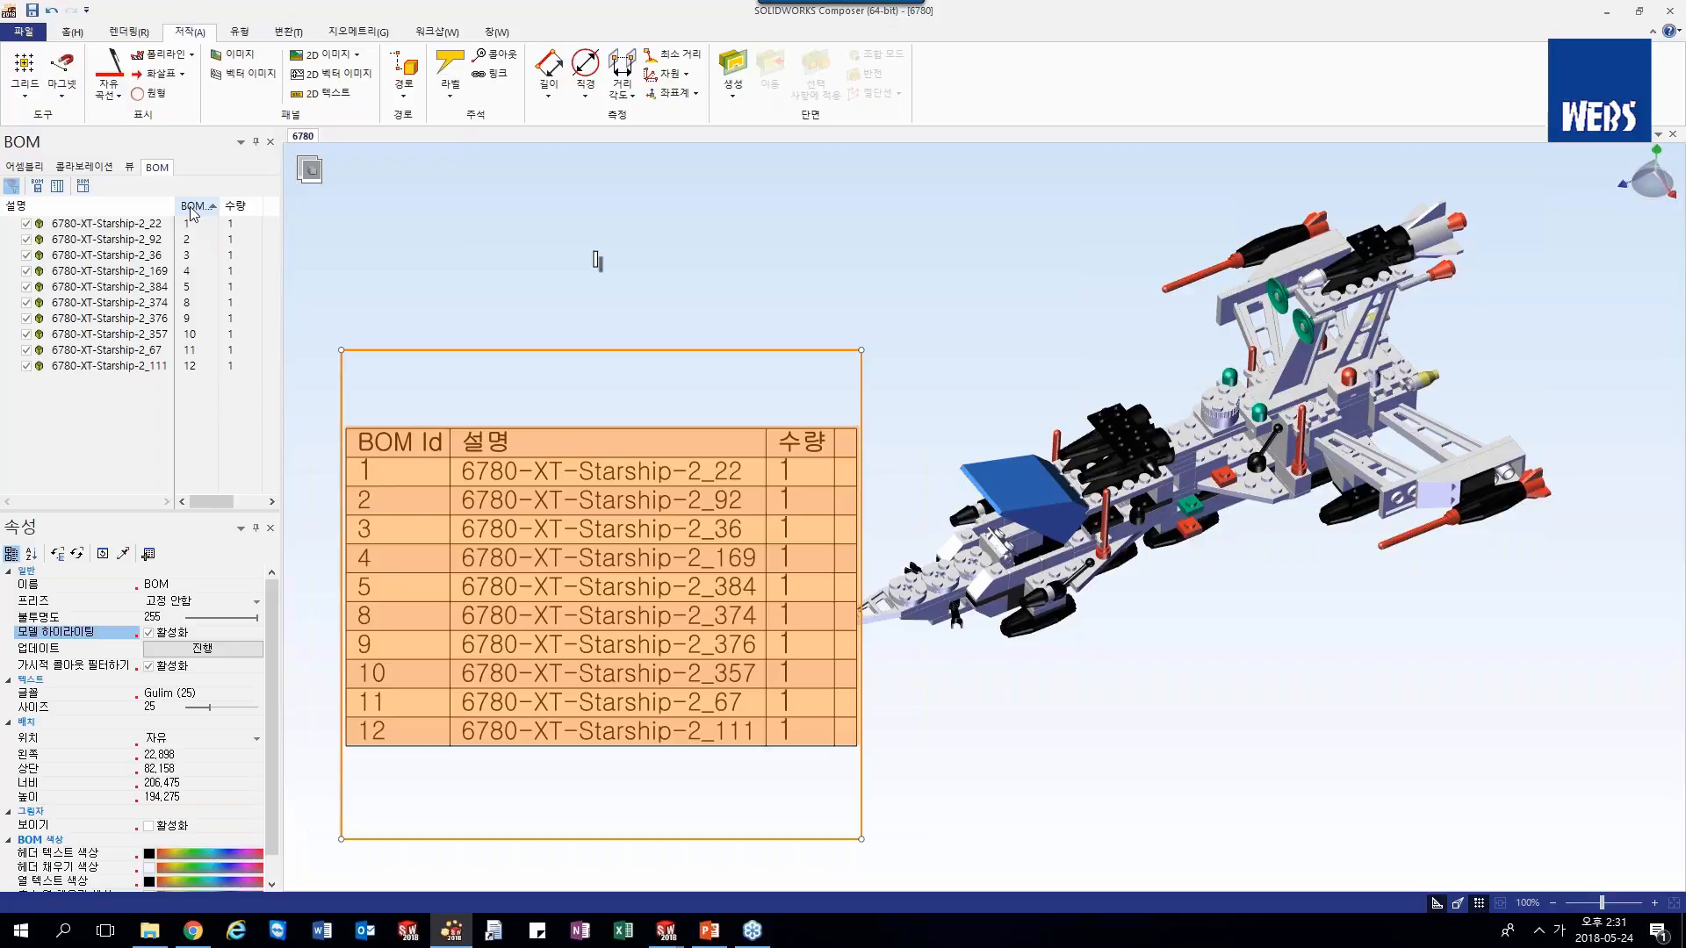
left_click(191, 208)
left_click(193, 209)
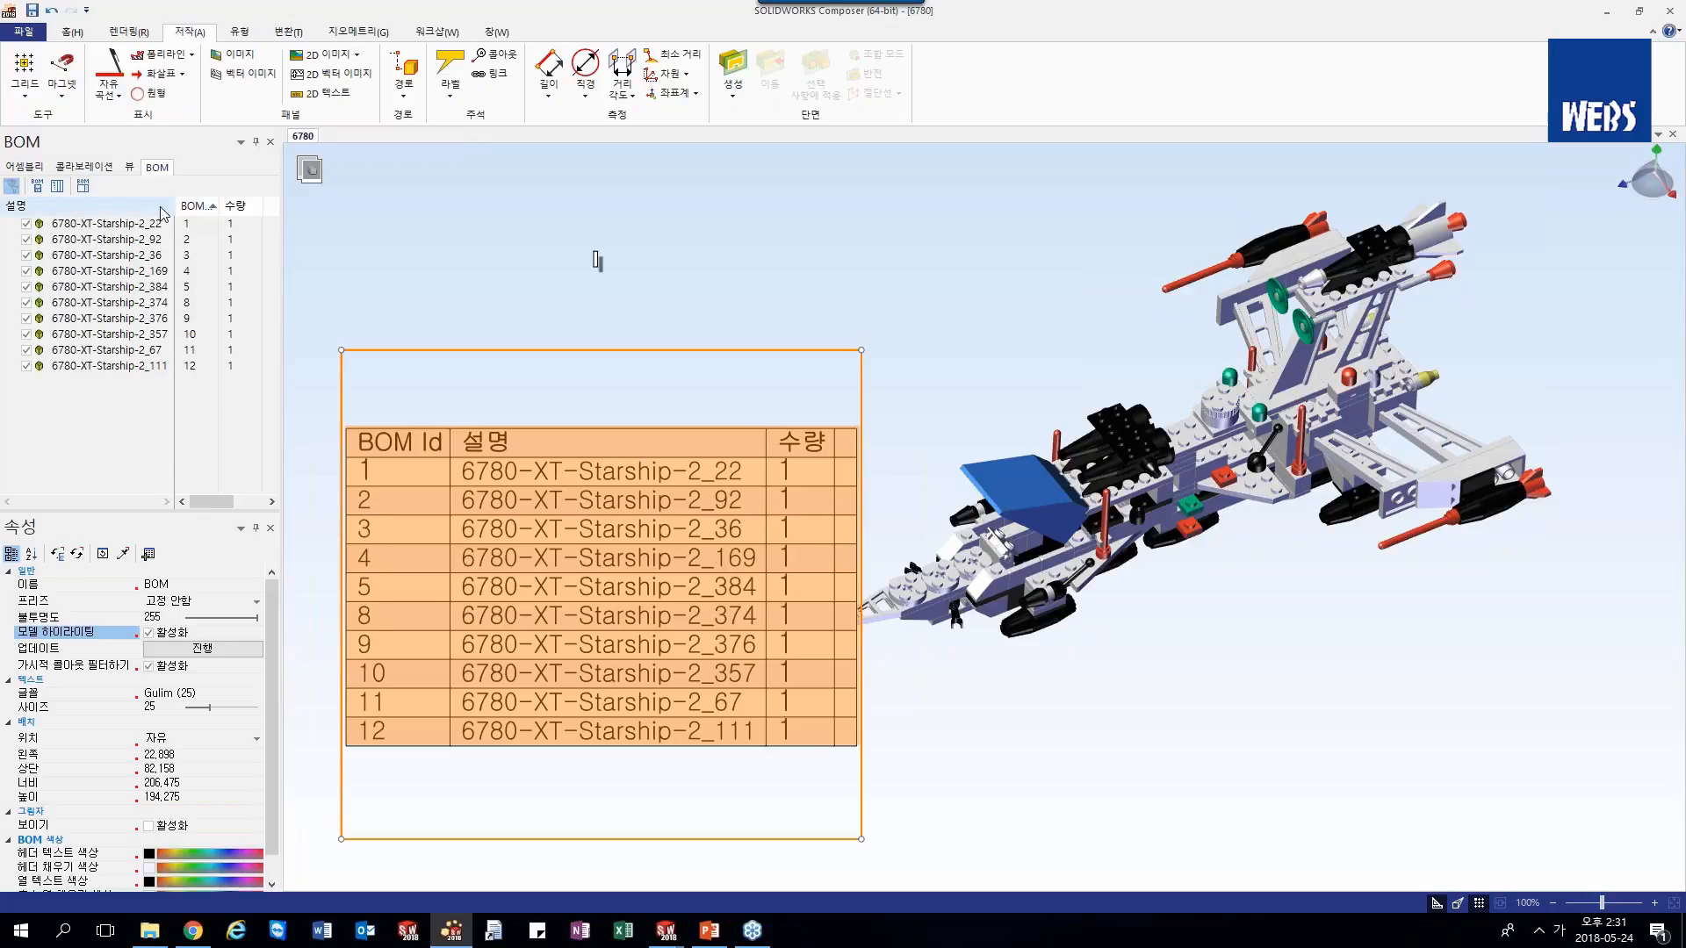
left_click(112, 214)
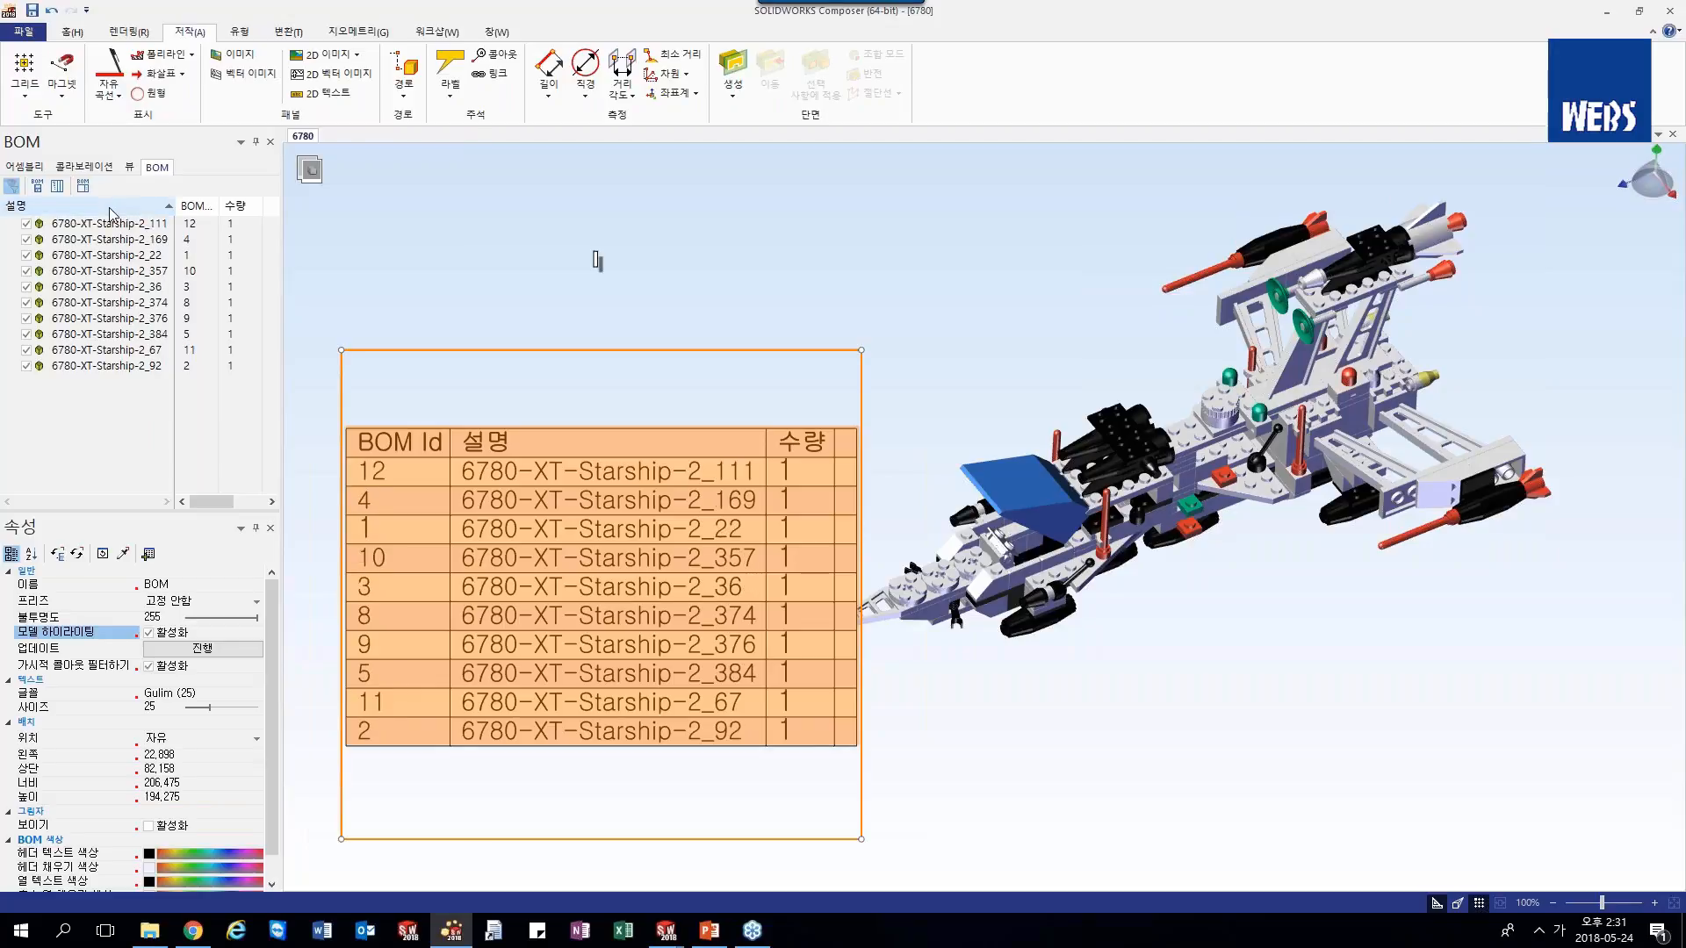
- Reverse the BOM list's description (설명) order, and sort the list by ascending BOM ID
left_click(112, 213)
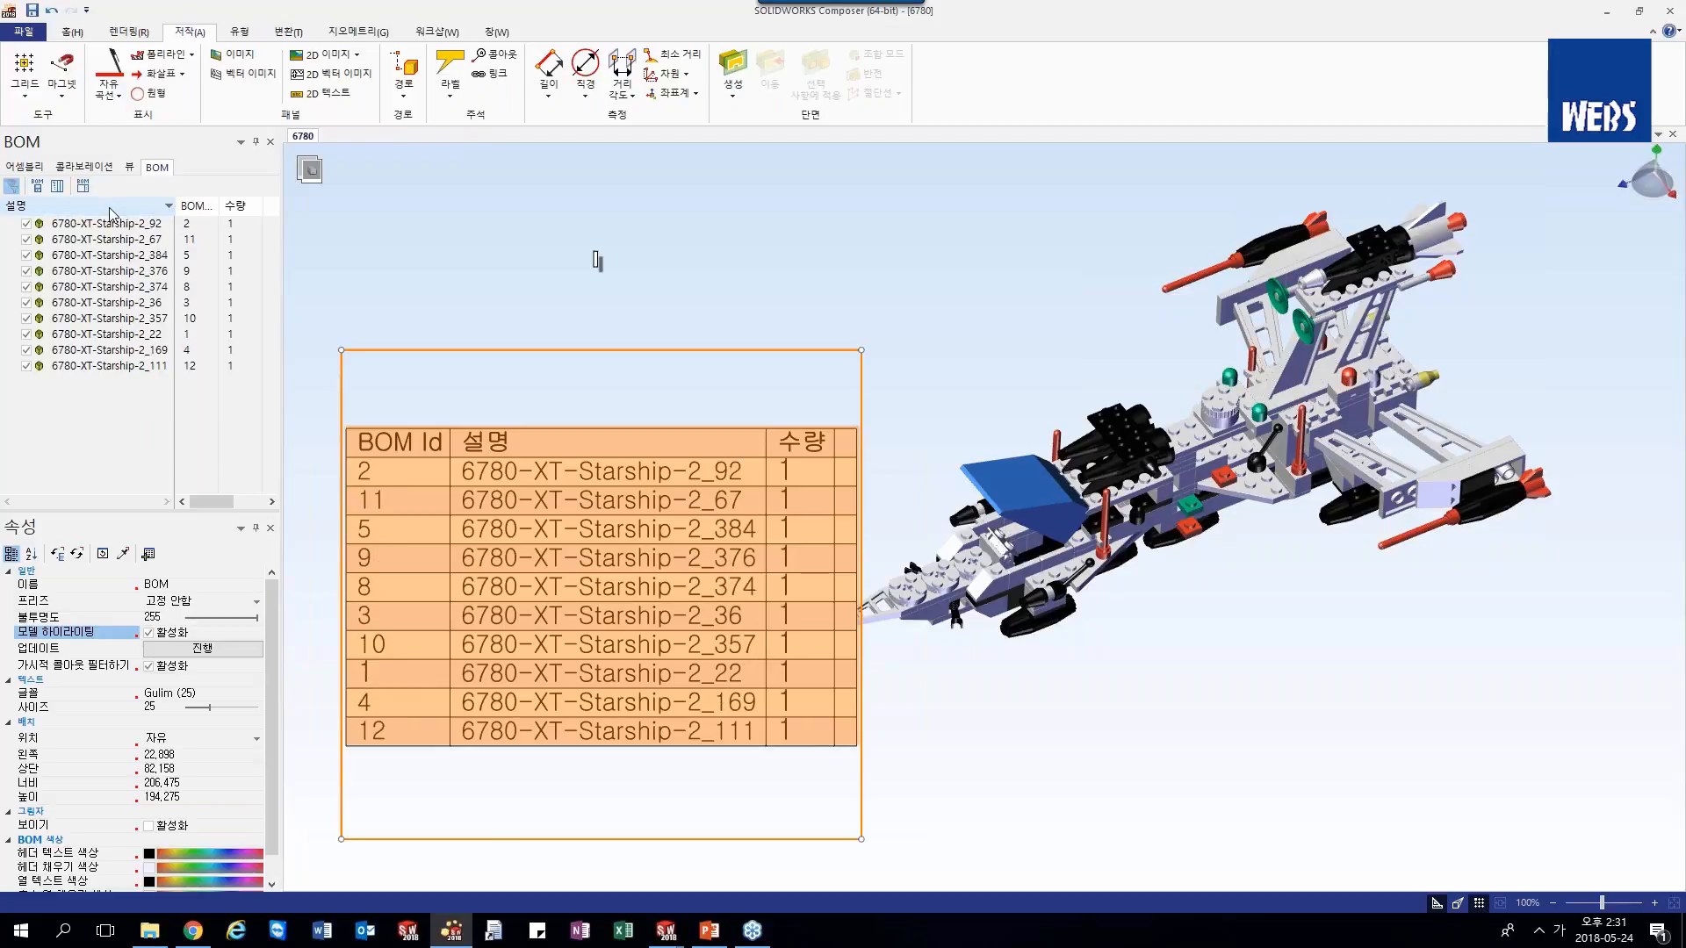
left_click(196, 208)
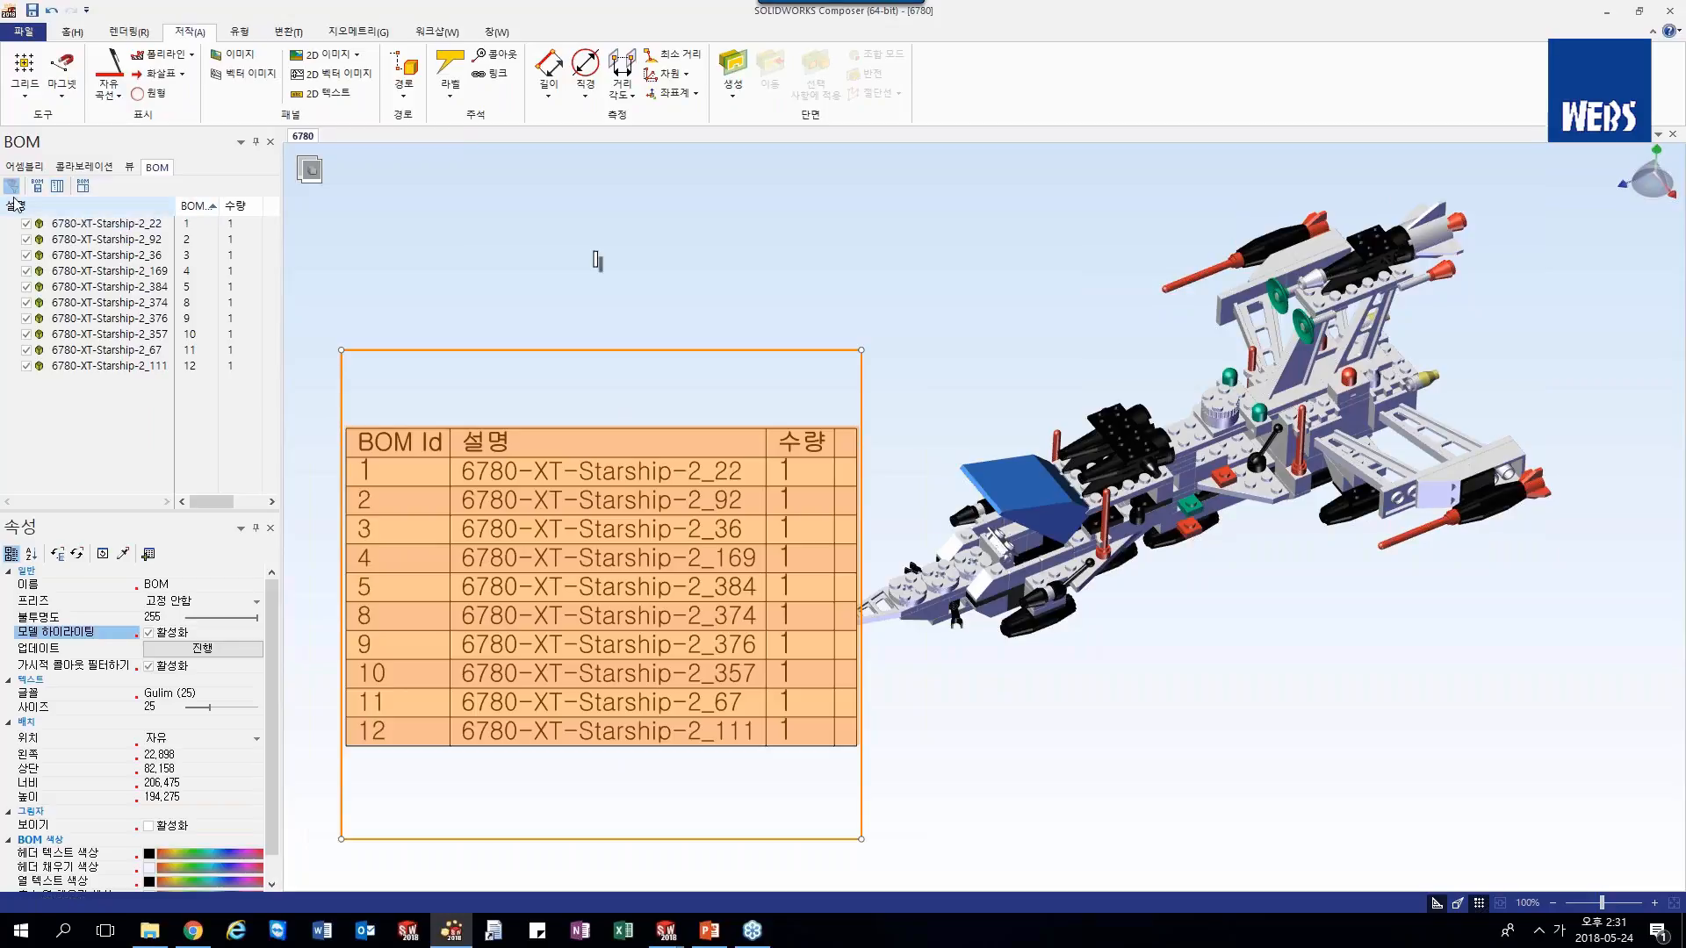
- Add the 닫기 (ActorCurve.Close) property to the displayed BOM columns and remove it again
left_click(57, 187)
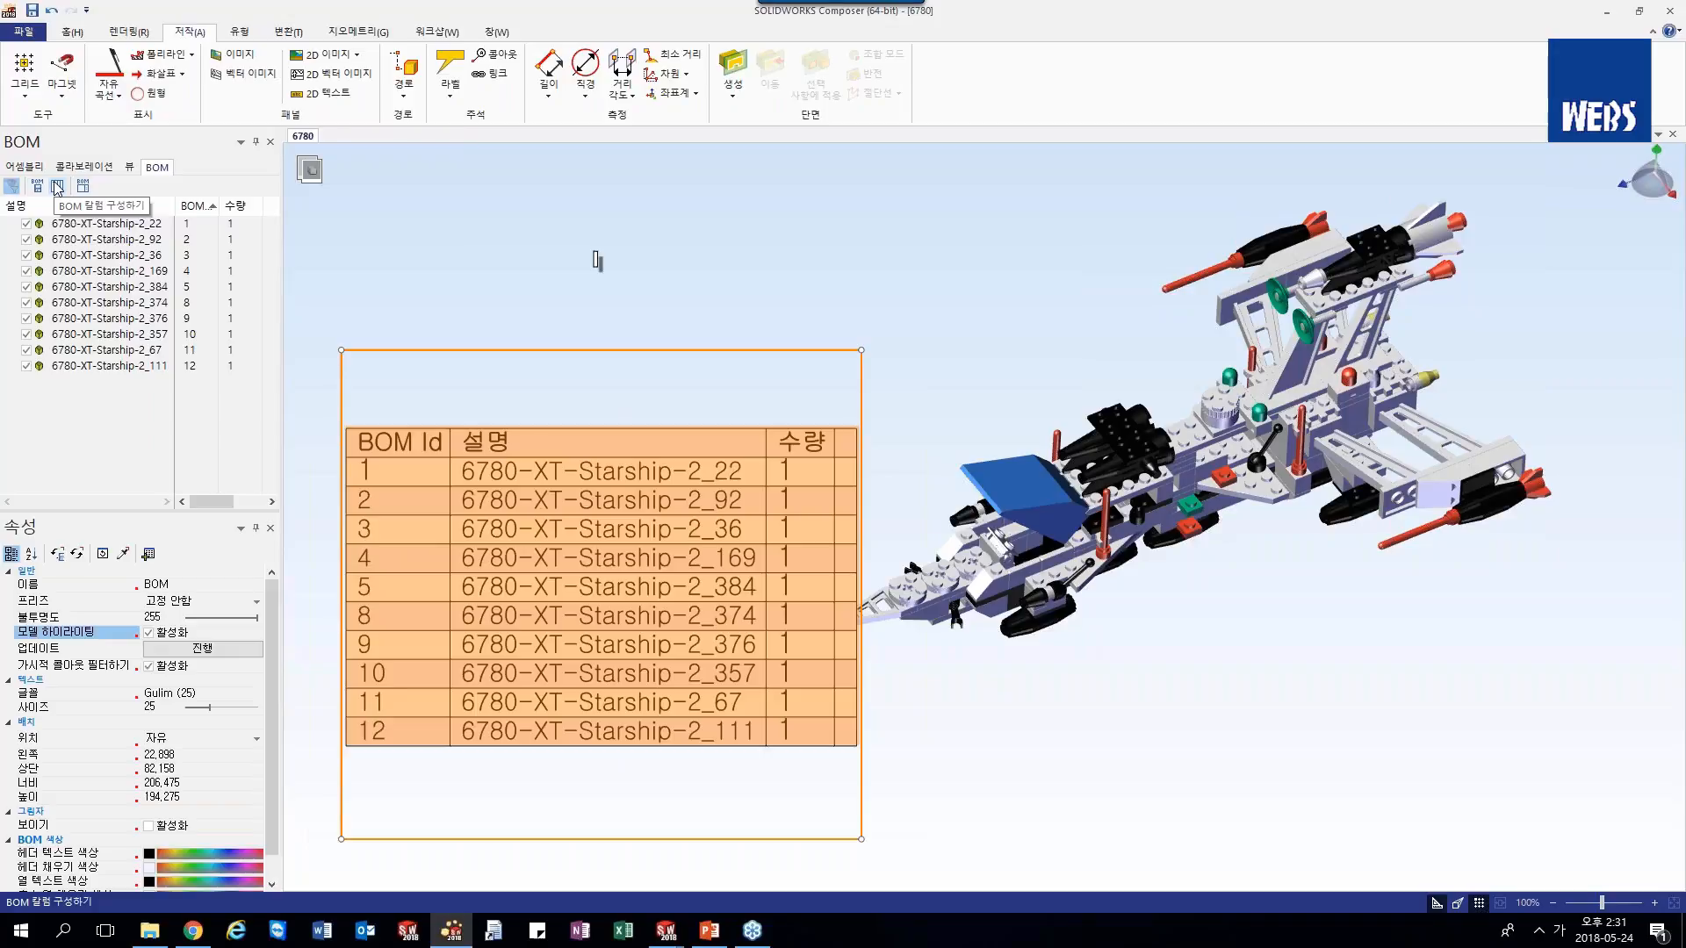
left_click(57, 187)
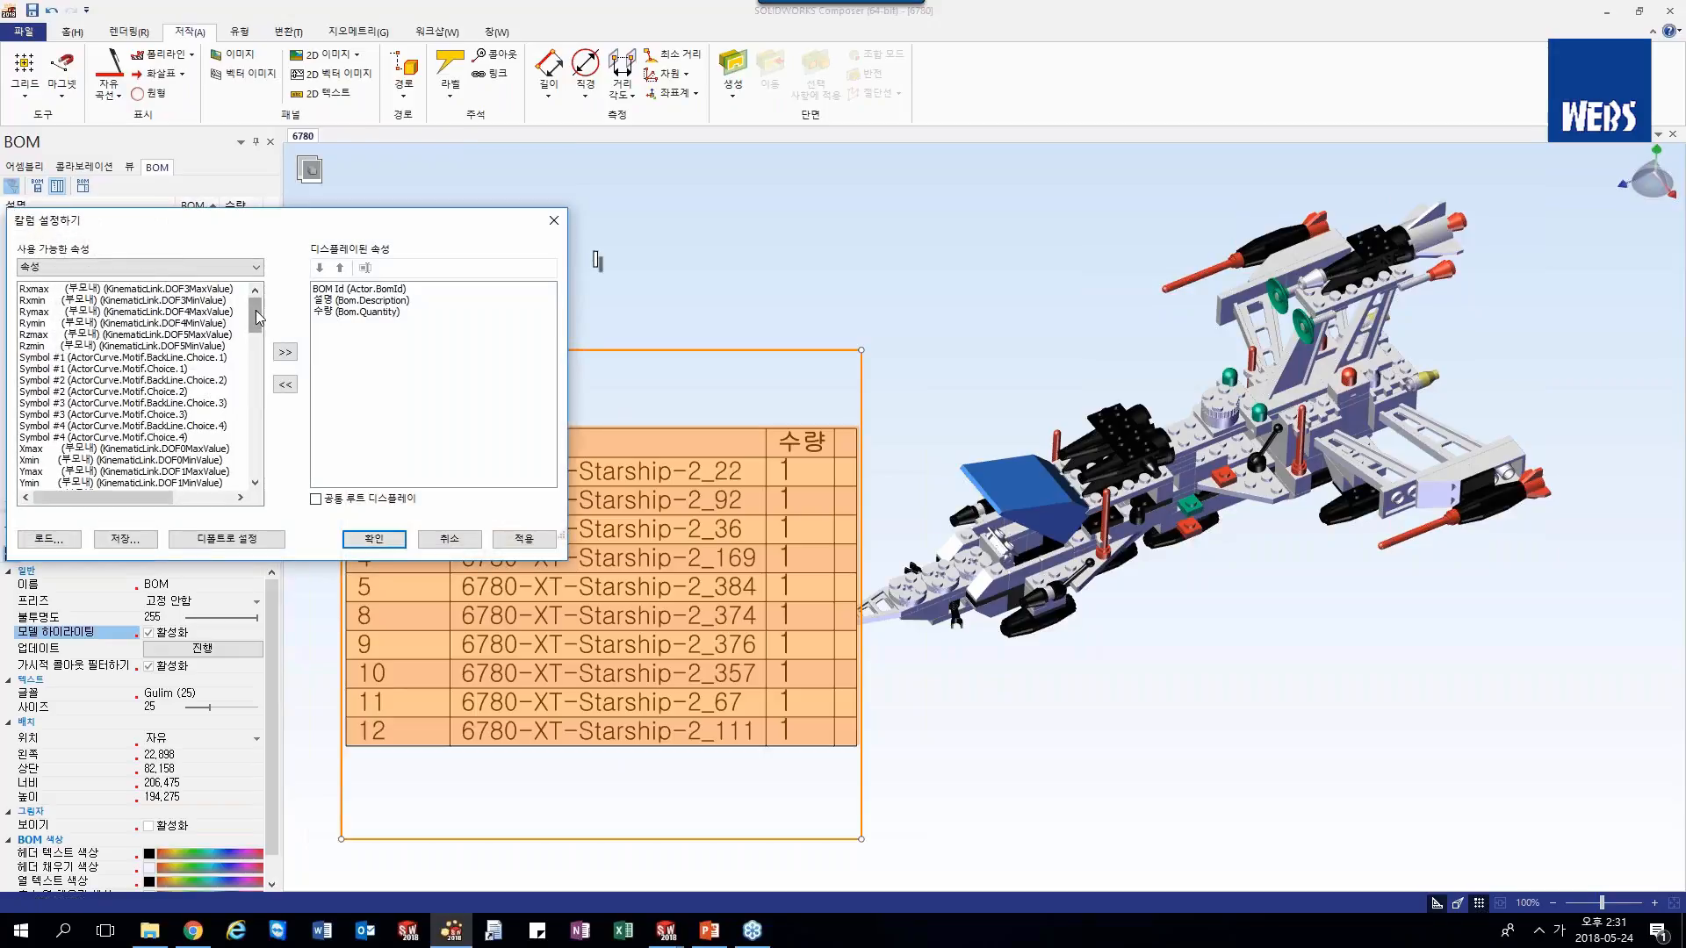
left_click_drag(257, 316, 254, 363)
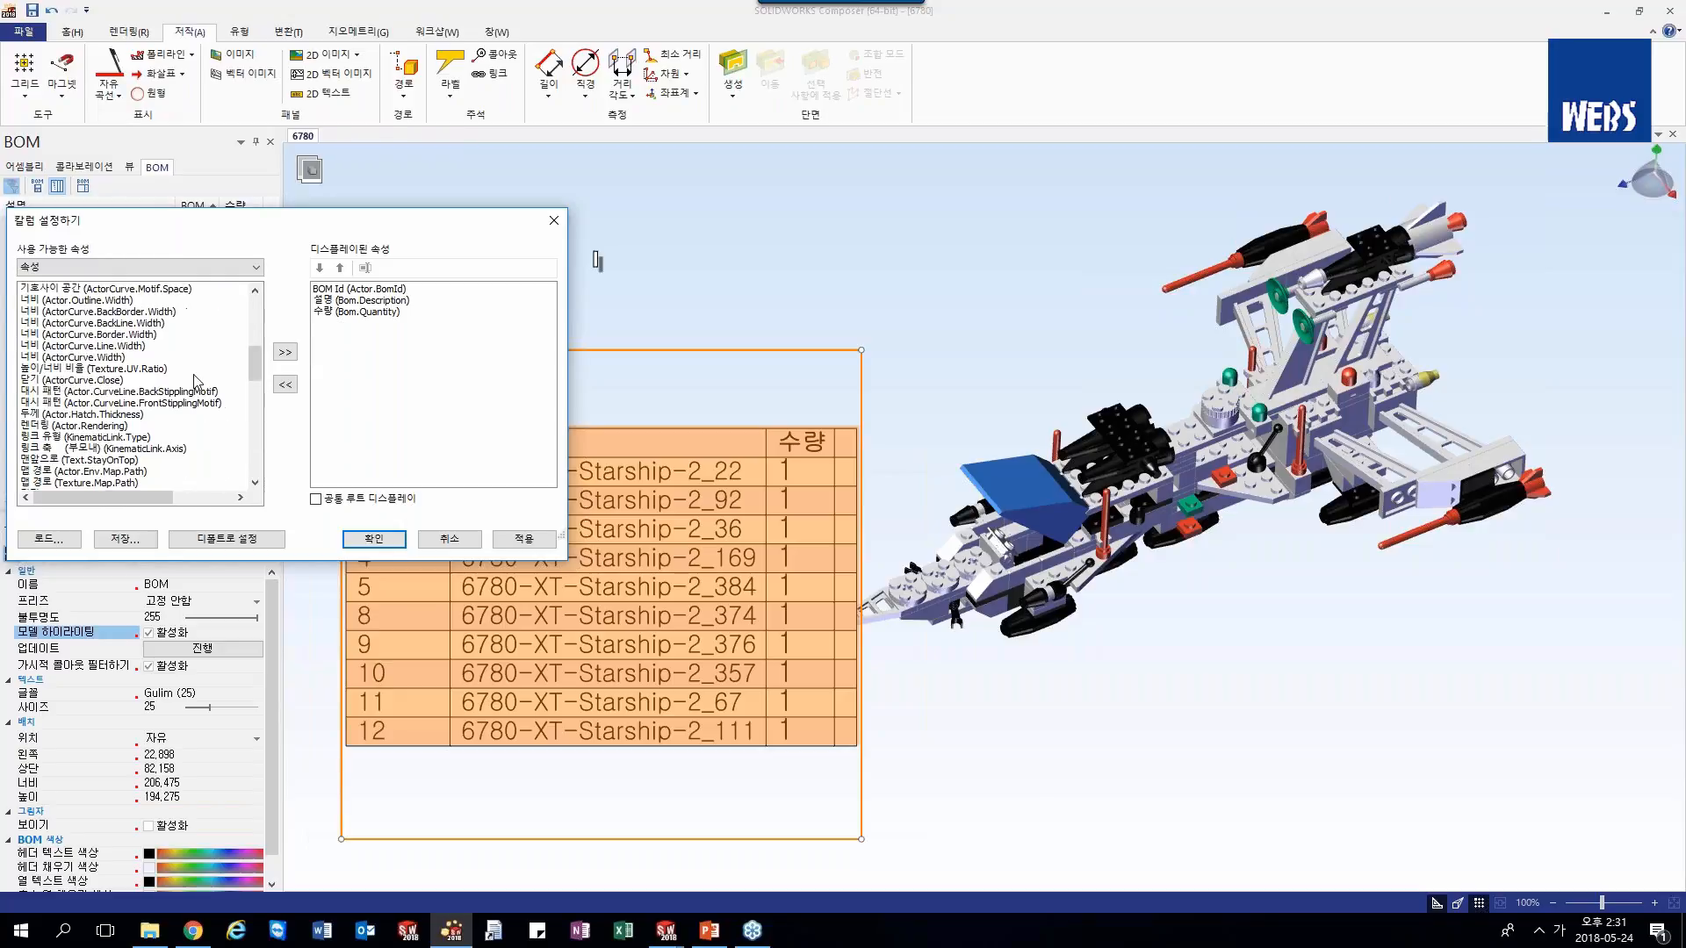
left_click(197, 381)
left_click(285, 351)
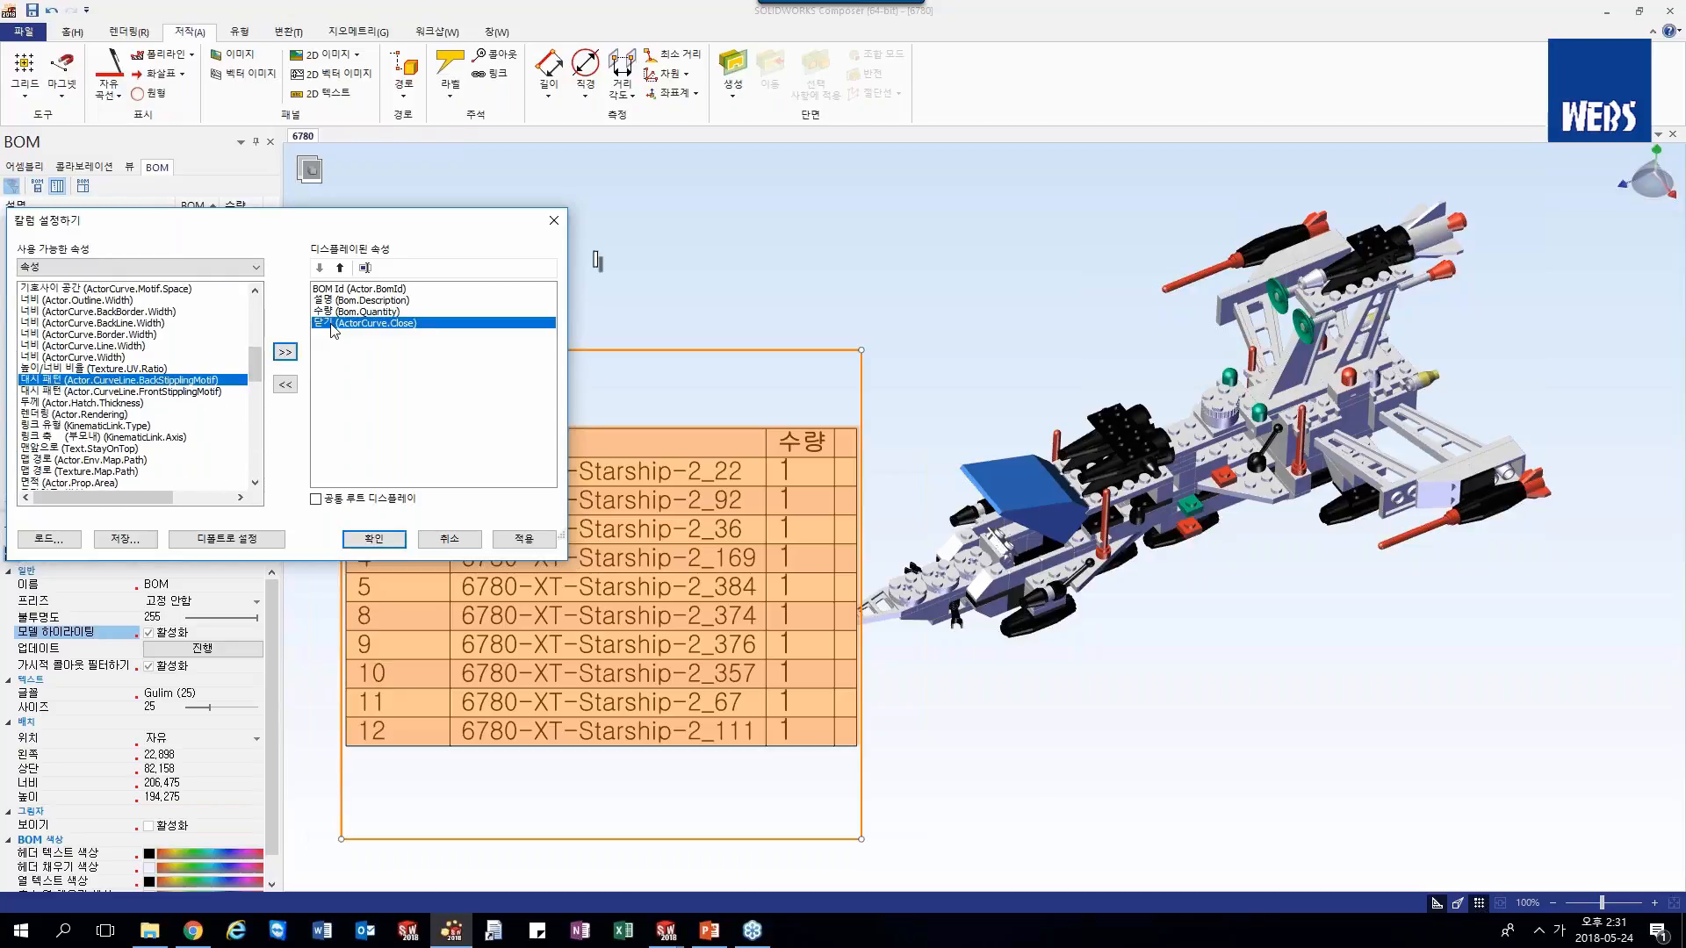
left_click(285, 384)
- Move the BOM Id column one place down in the displayed order, return it to first place, and accept the column settings
left_click(351, 300)
left_click(349, 290)
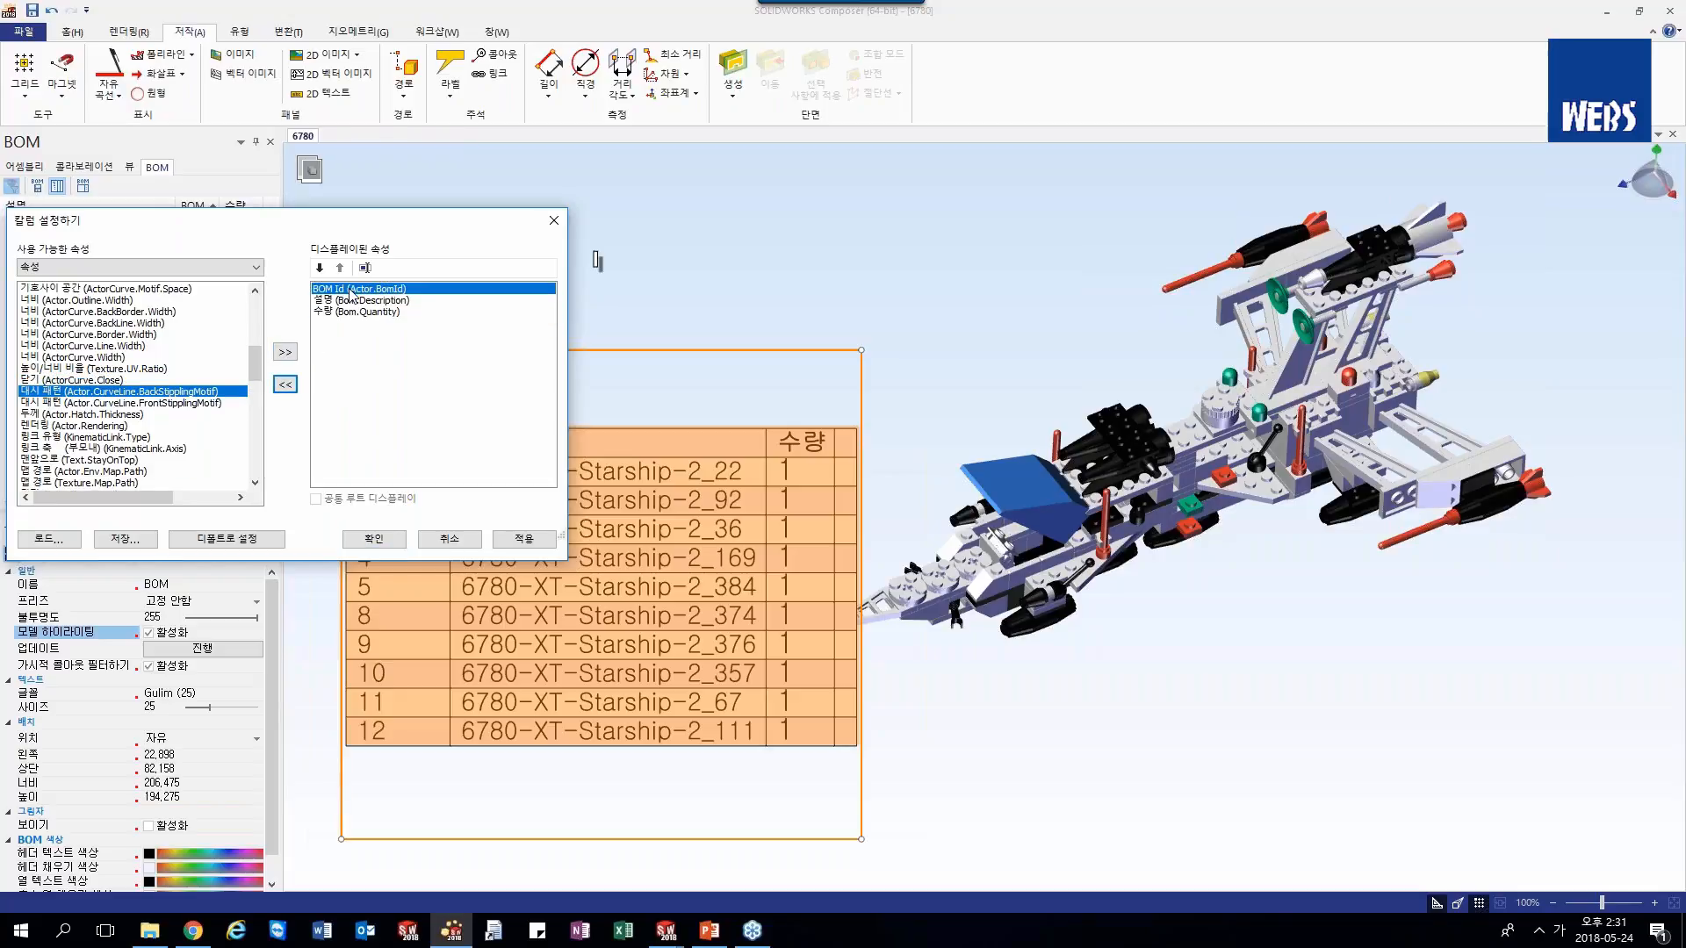
left_click(321, 268)
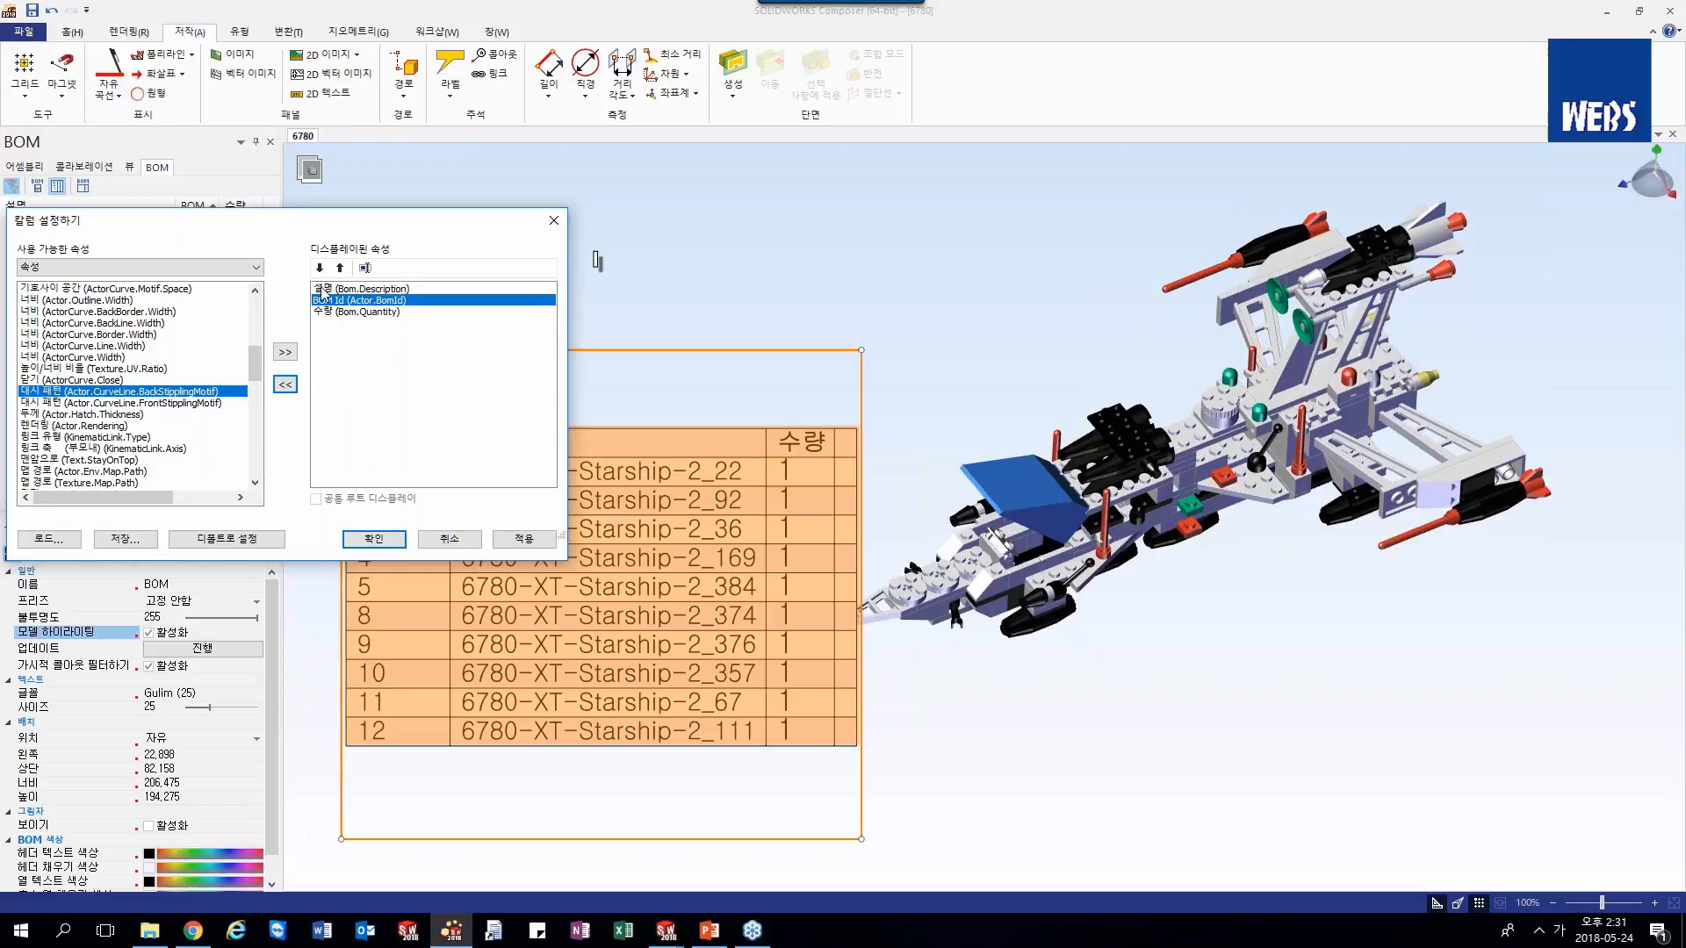
left_click(338, 268)
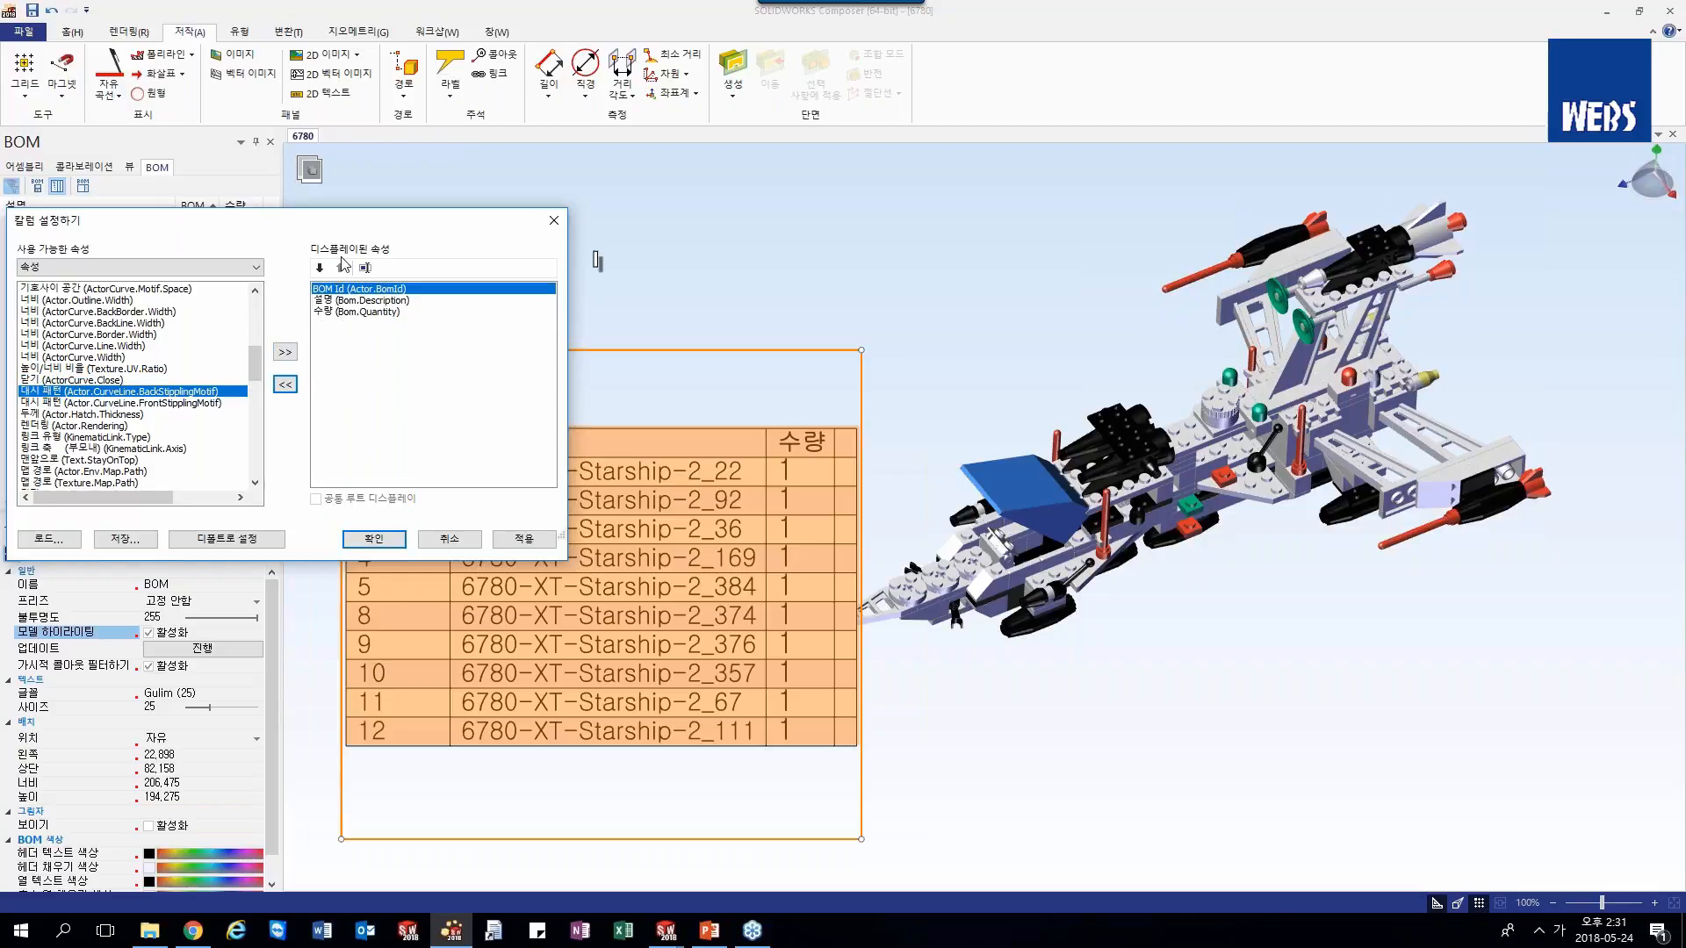
left_click(372, 539)
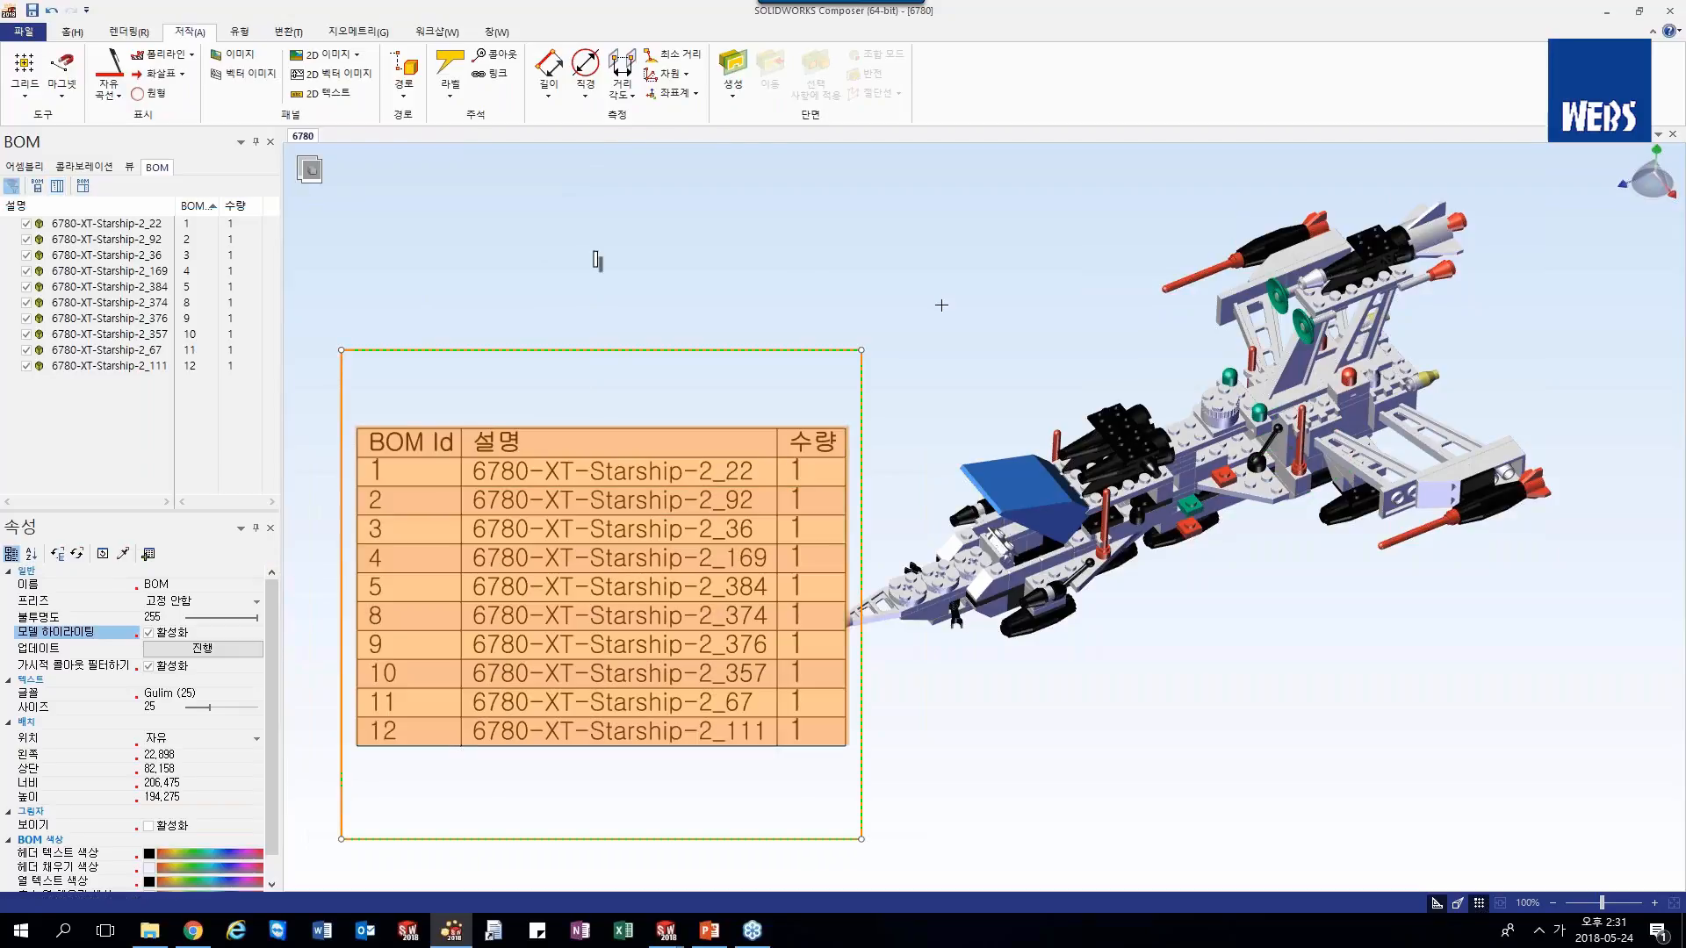
- Reduce the BOM table's text size to 20 and shift the table closer to the starship's nose
scroll(1103, 522, "down", 2)
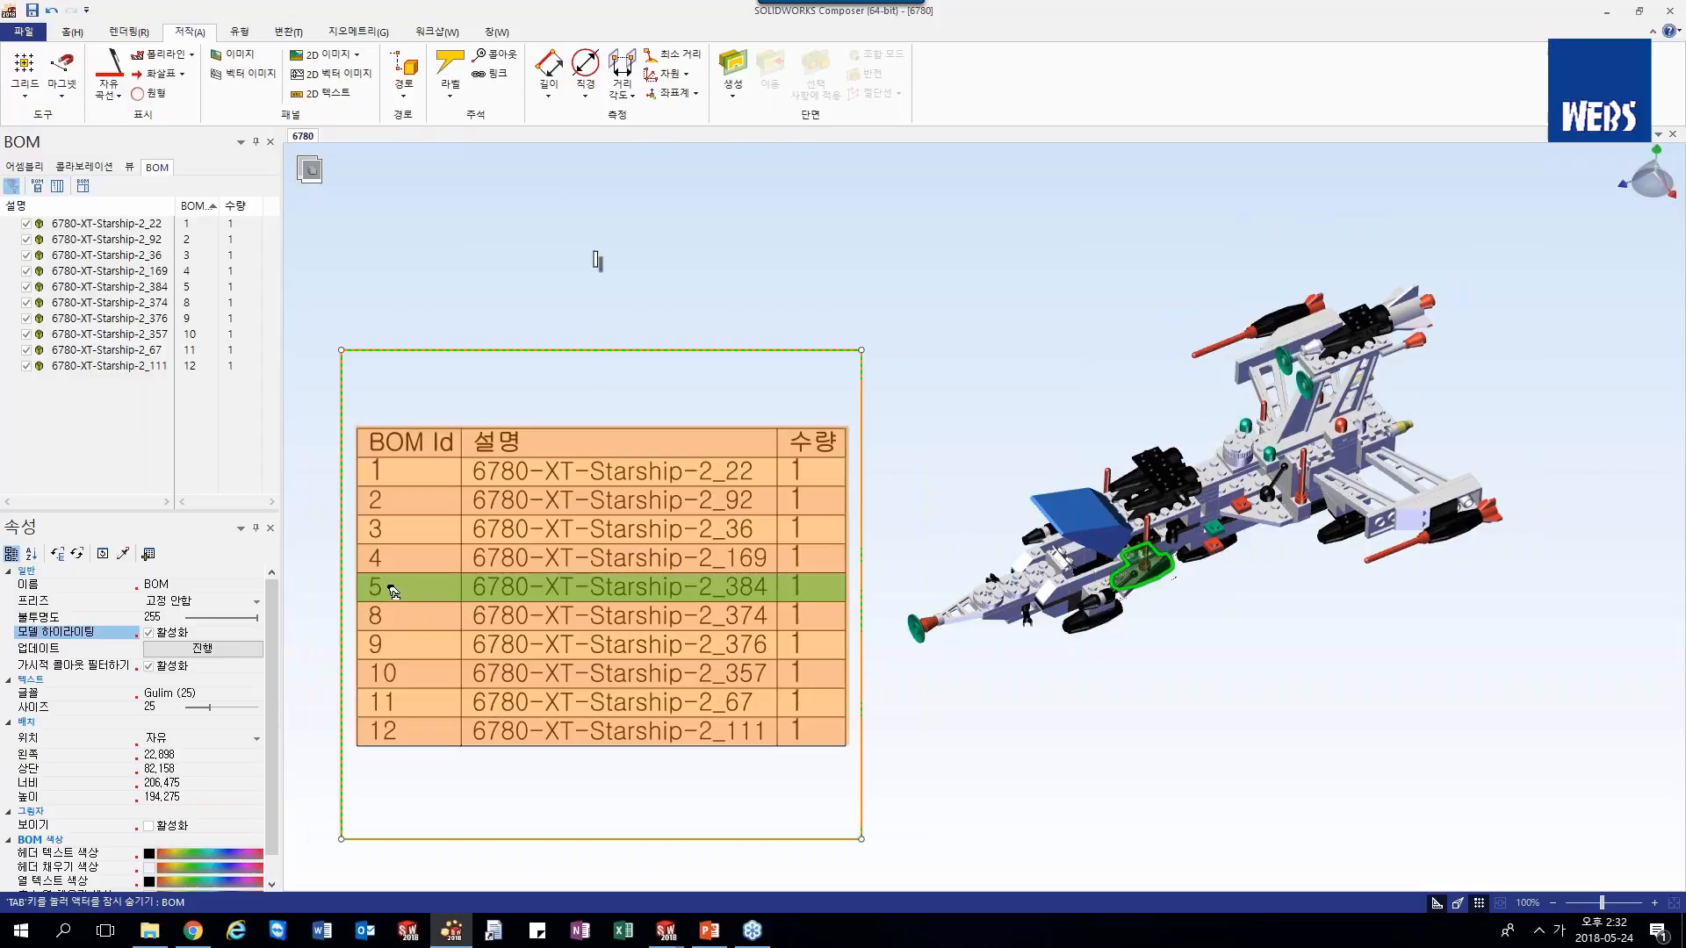
left_click_drag(210, 707, 205, 708)
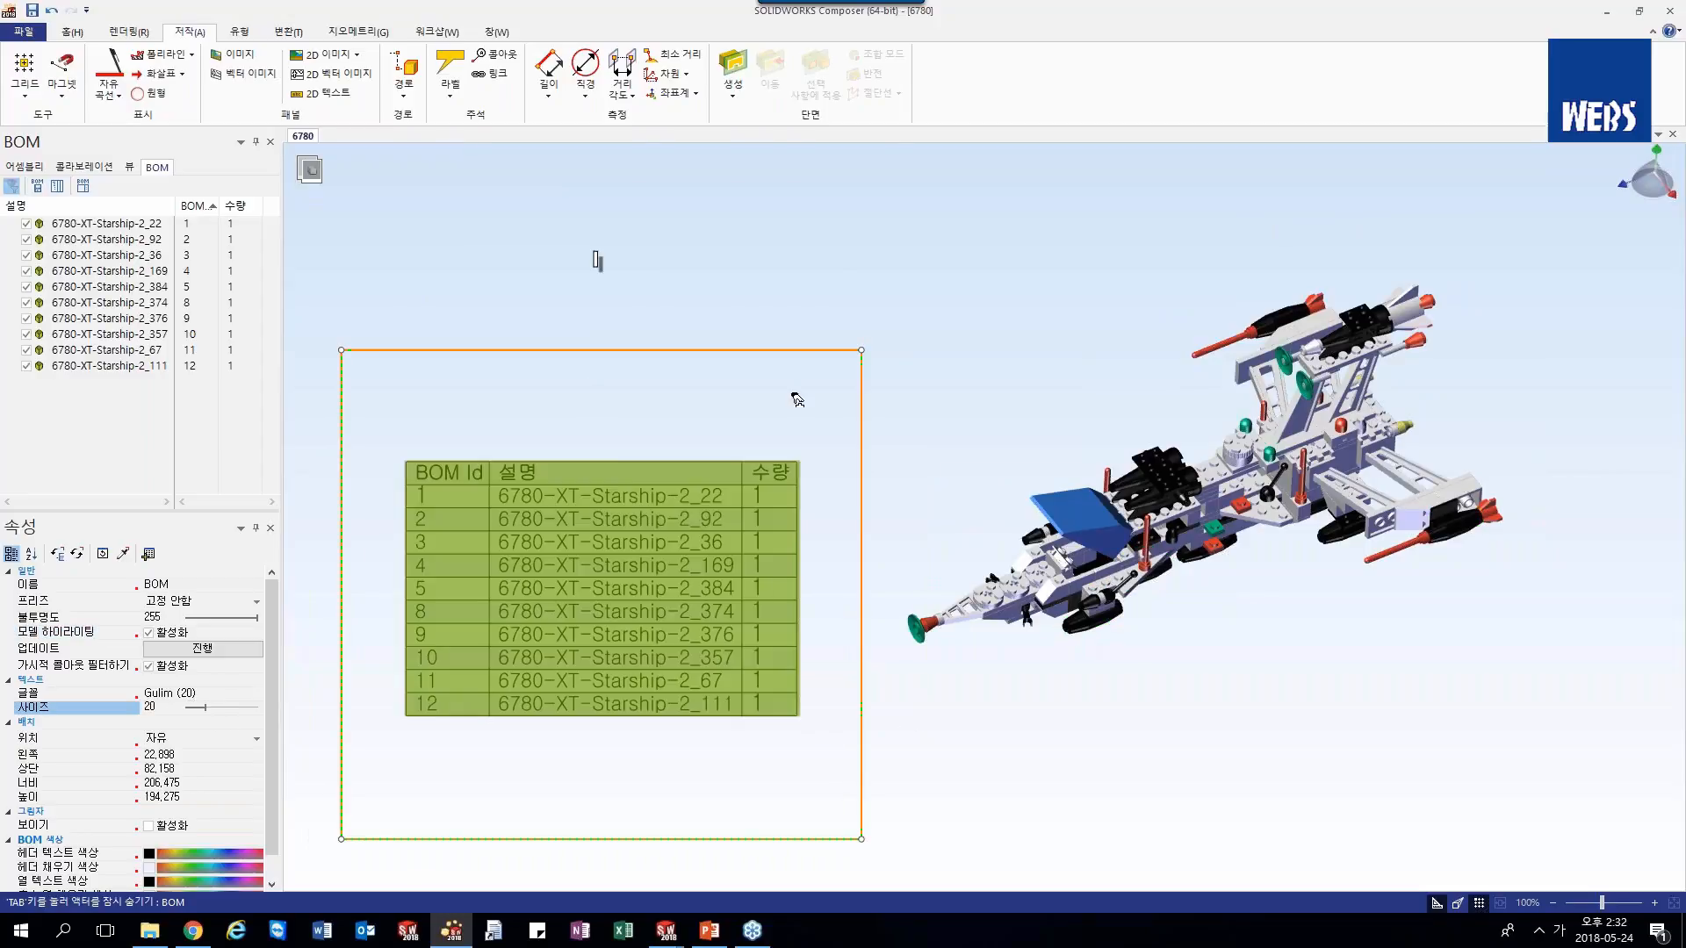
left_click_drag(800, 359, 879, 361)
left_click(1067, 327)
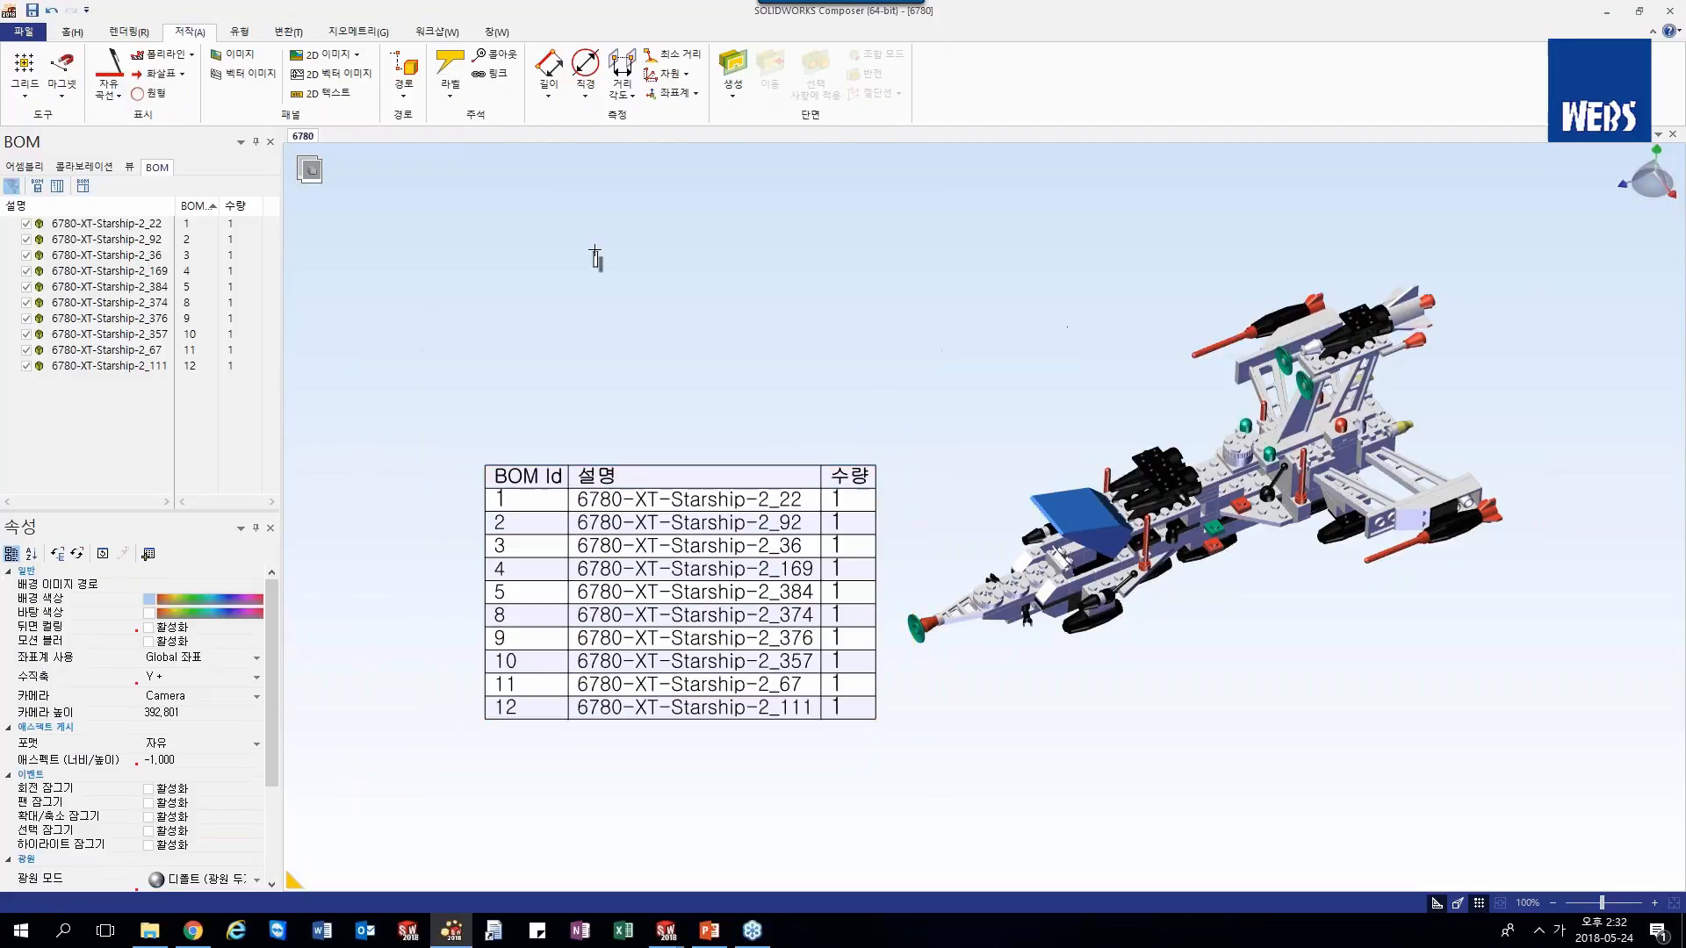
- Copy the text "6780-XT-Starship" from the name of the first subassembly in the assembly tree
left_click(598, 261)
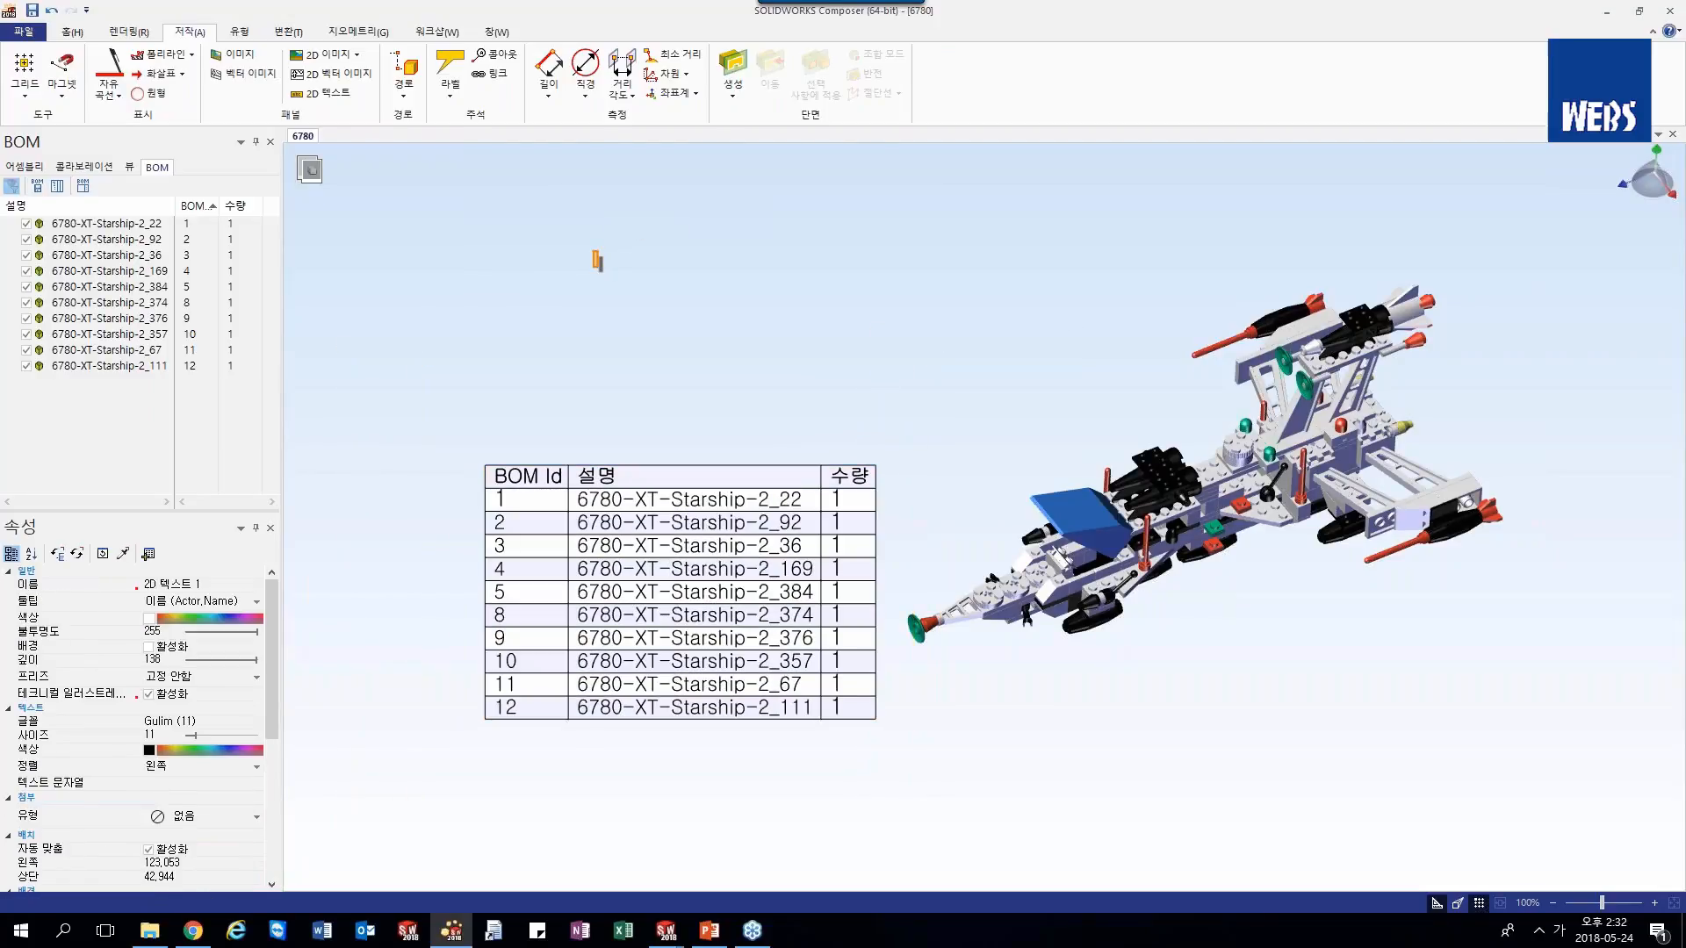
left_click(38, 172)
left_click(105, 222)
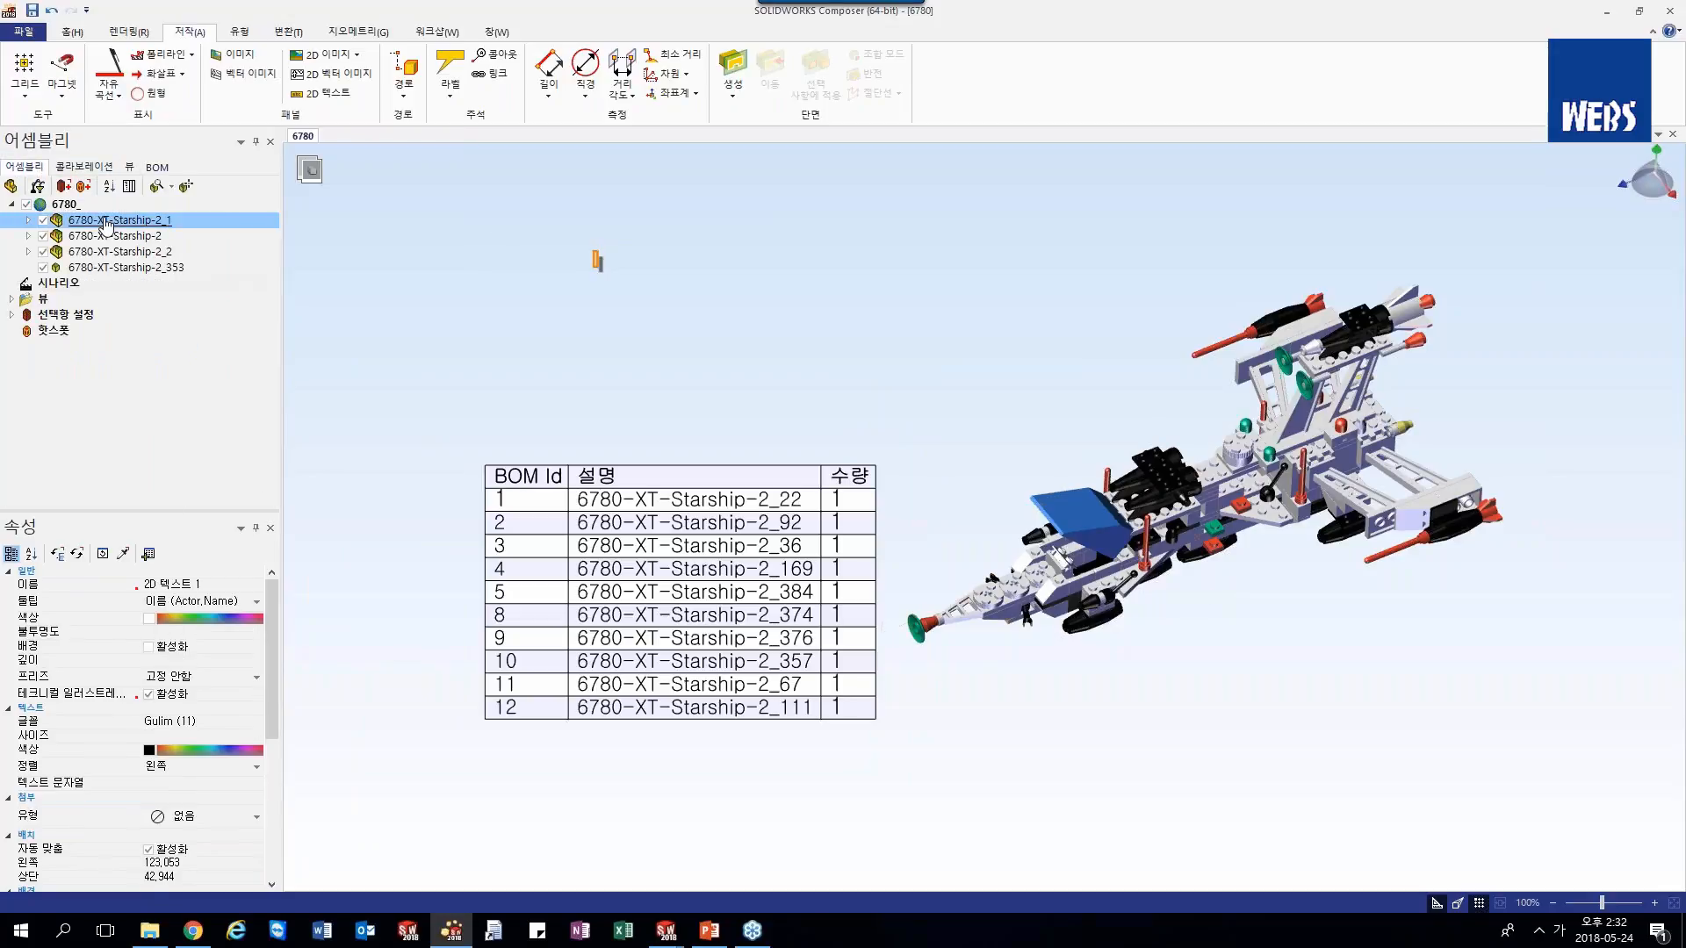
left_click(105, 221)
key("ctrl+c")
left_click(164, 219)
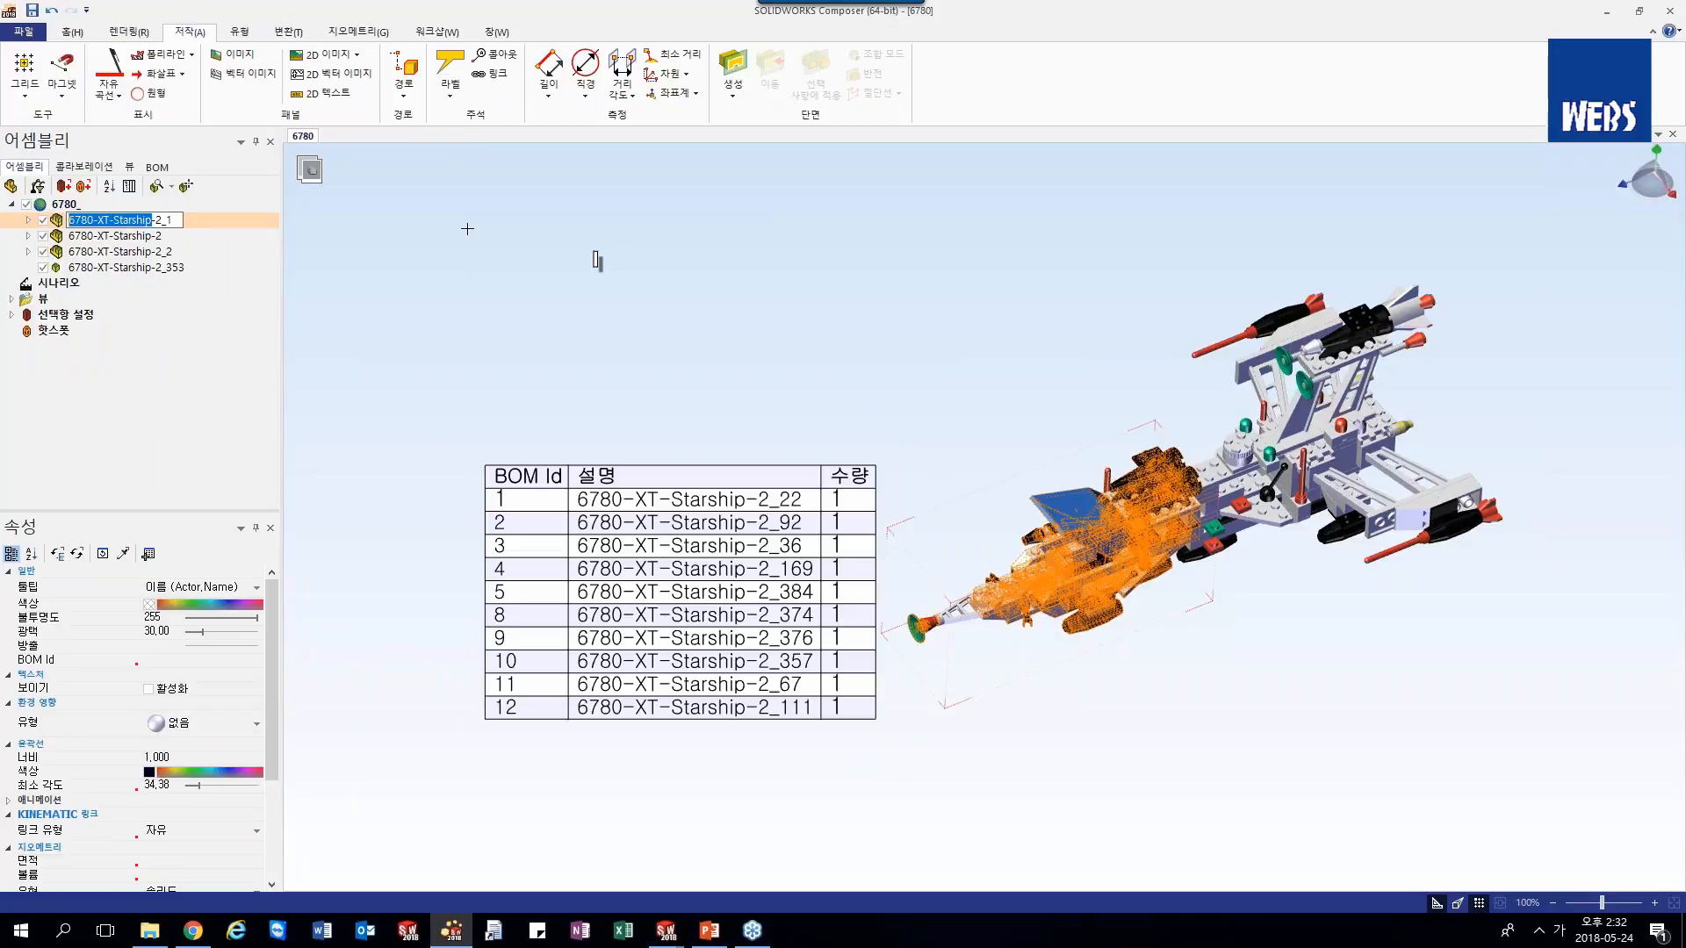
- Set the text string (텍스트 문자열) of the empty 2D text above the BOM table to 6780-XT-Starship
left_click(598, 261)
left_click(598, 261)
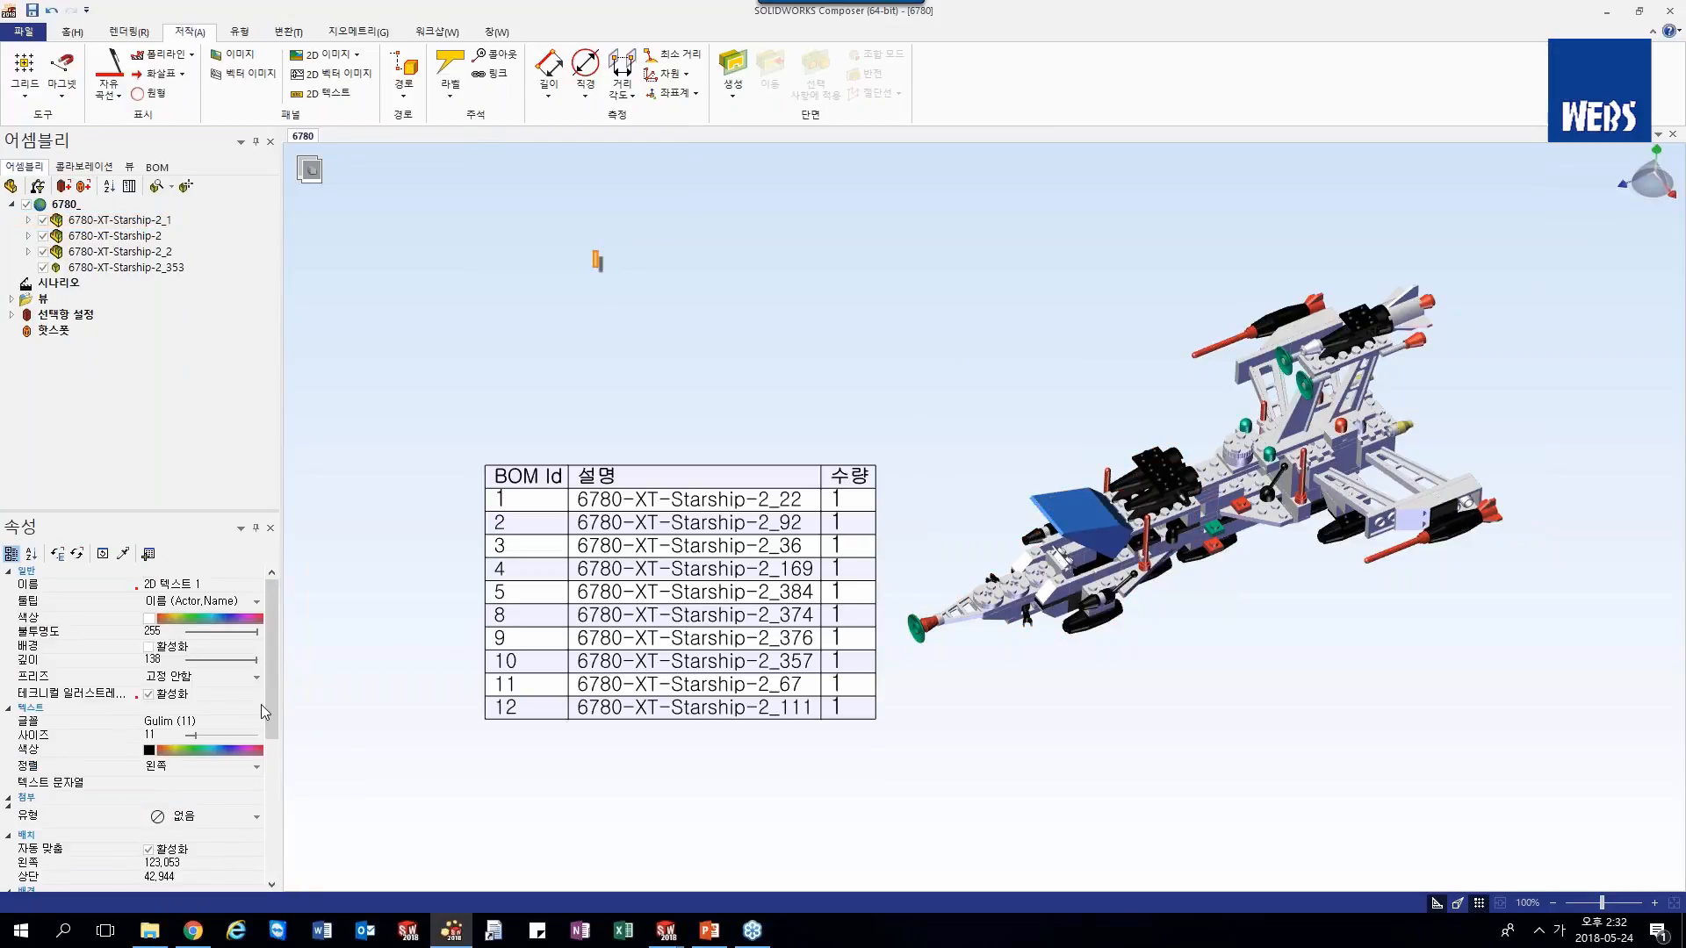
left_click(181, 785)
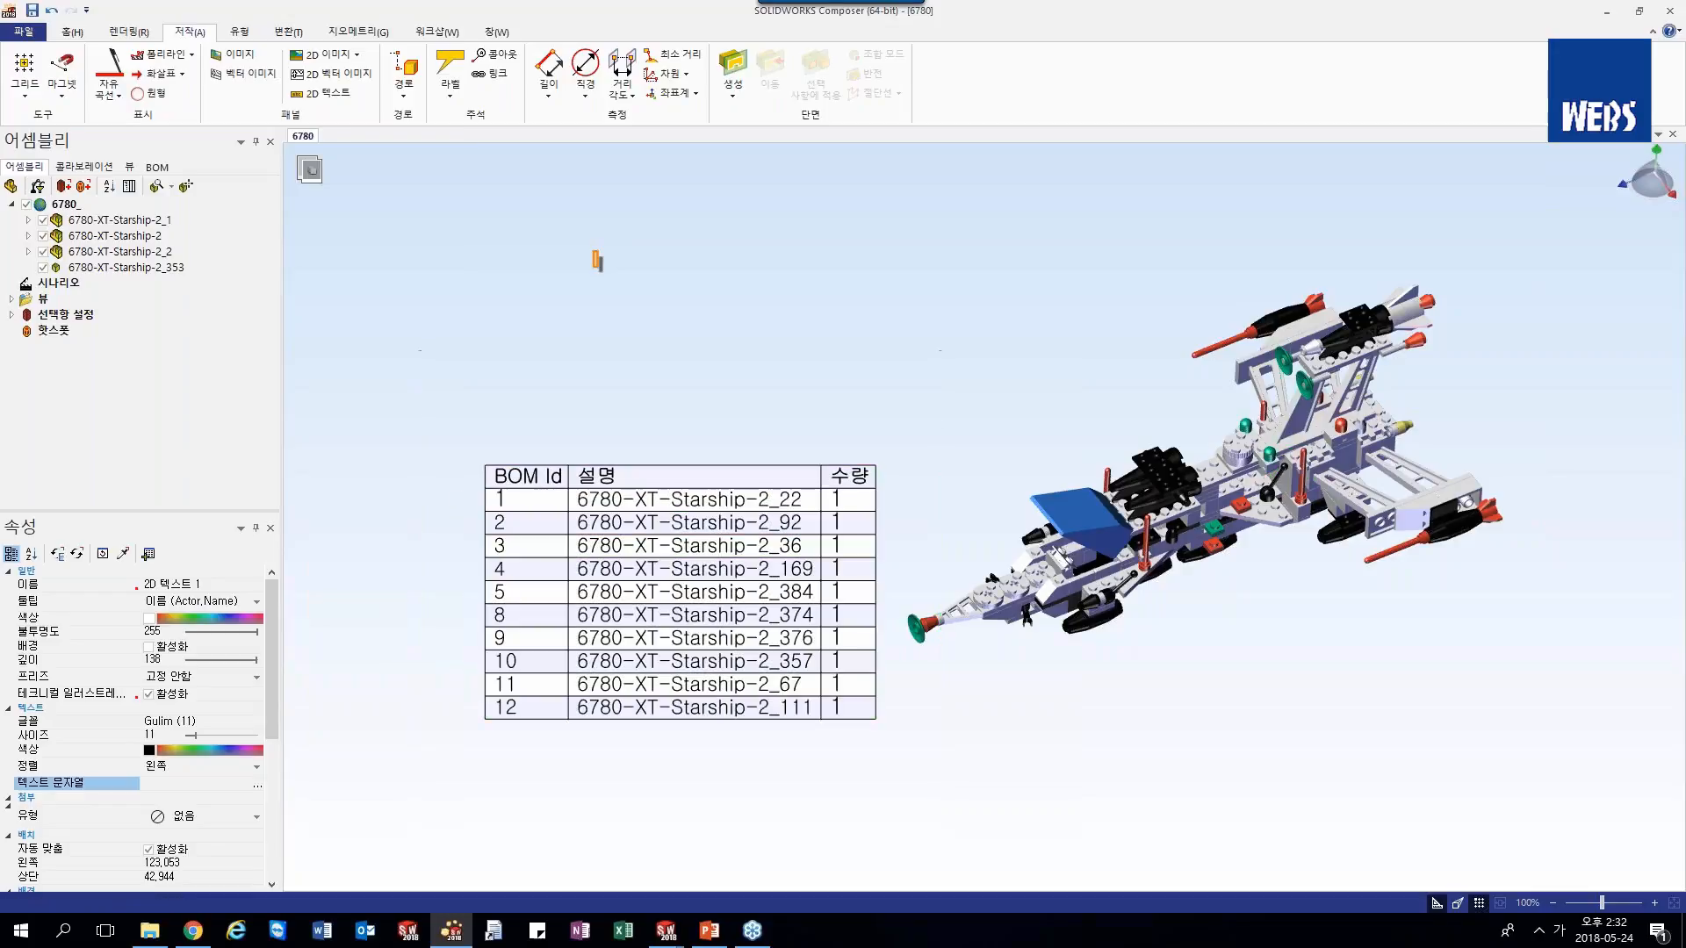
left_click(184, 782)
key("ctrl+v")
key("Return")
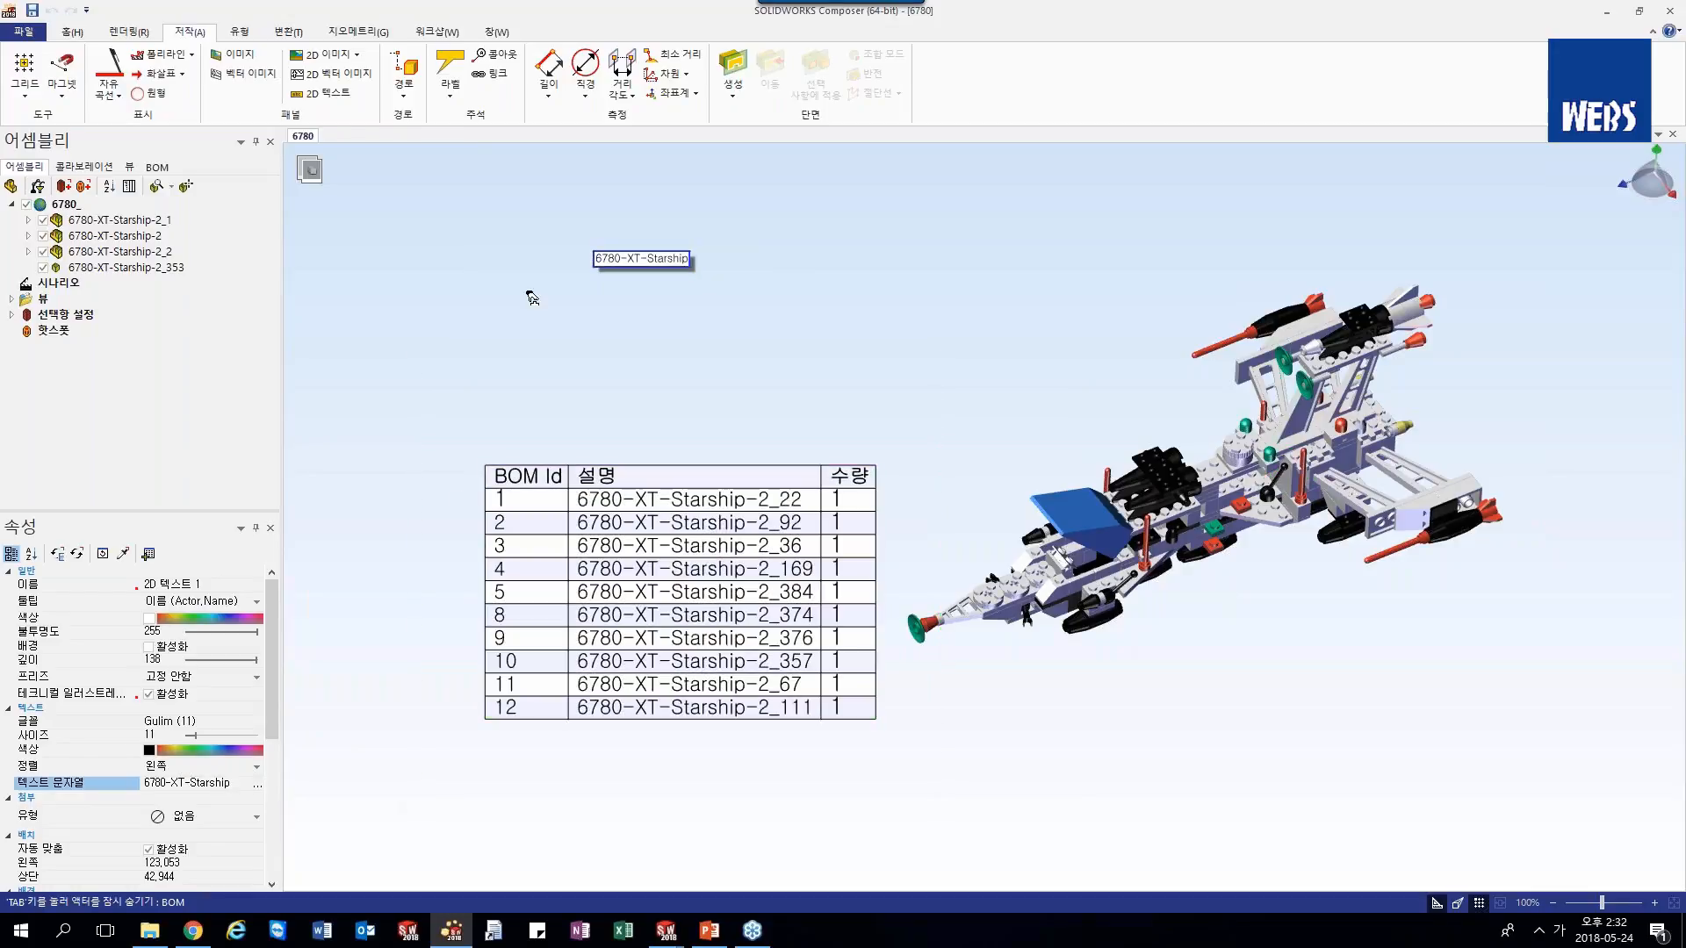
left_click(532, 253)
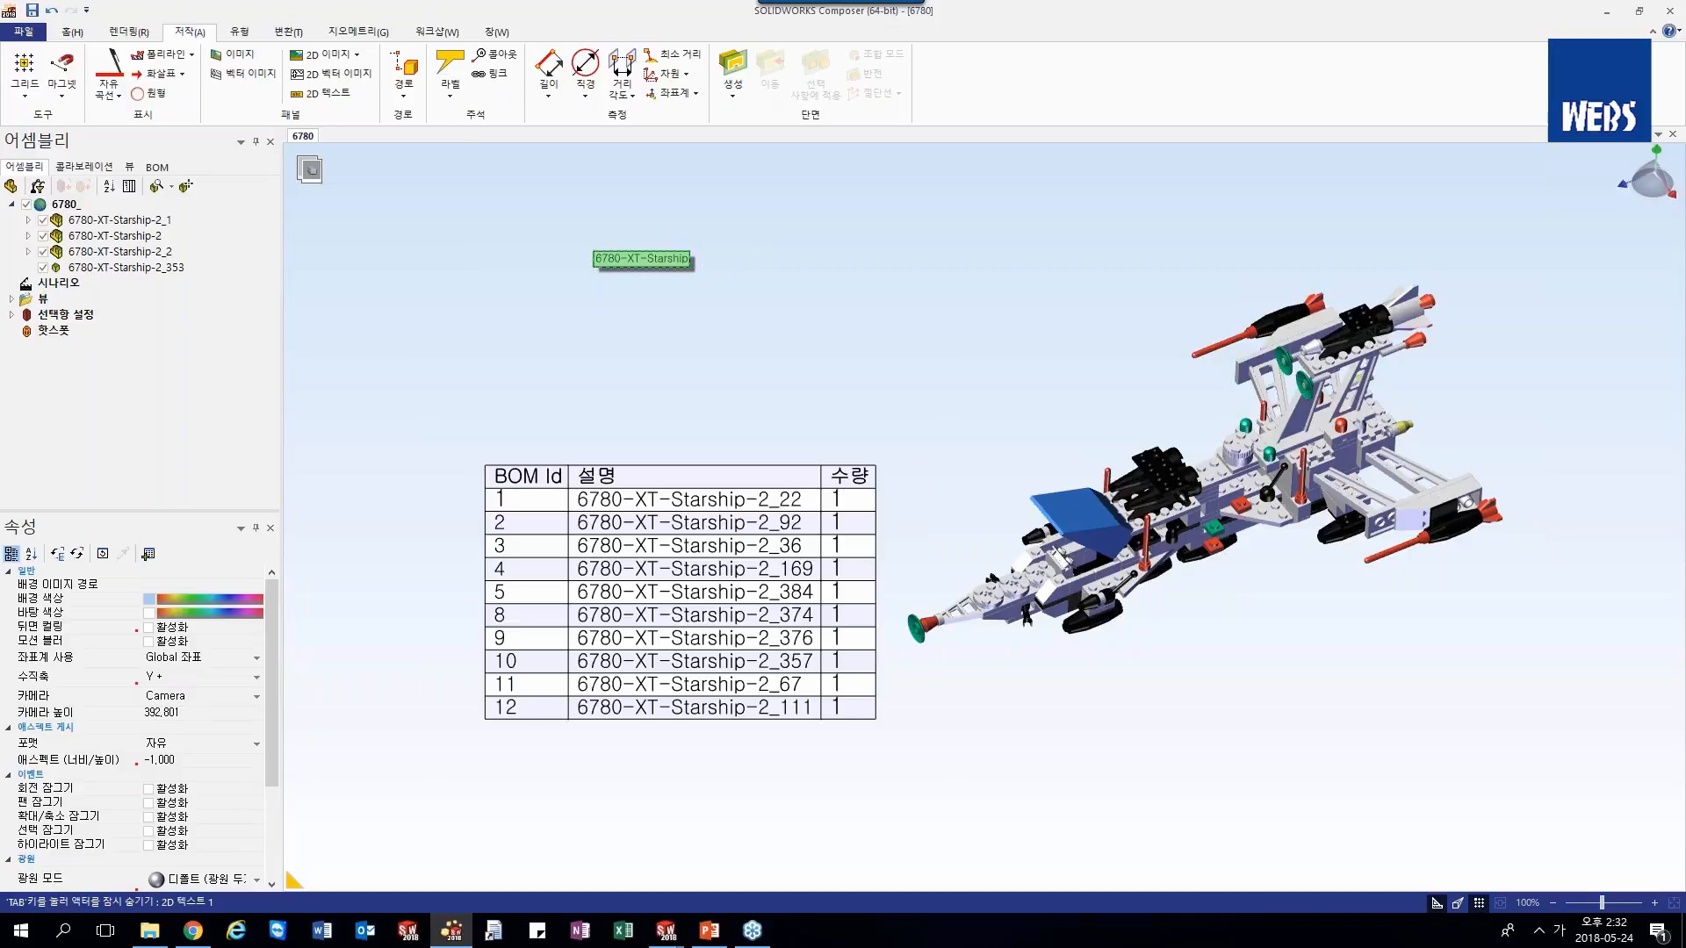
- Change the 2D text's font to 나눔바른고딕 in bold italic (굵은 기울임꼴) at size 26
left_click(649, 259)
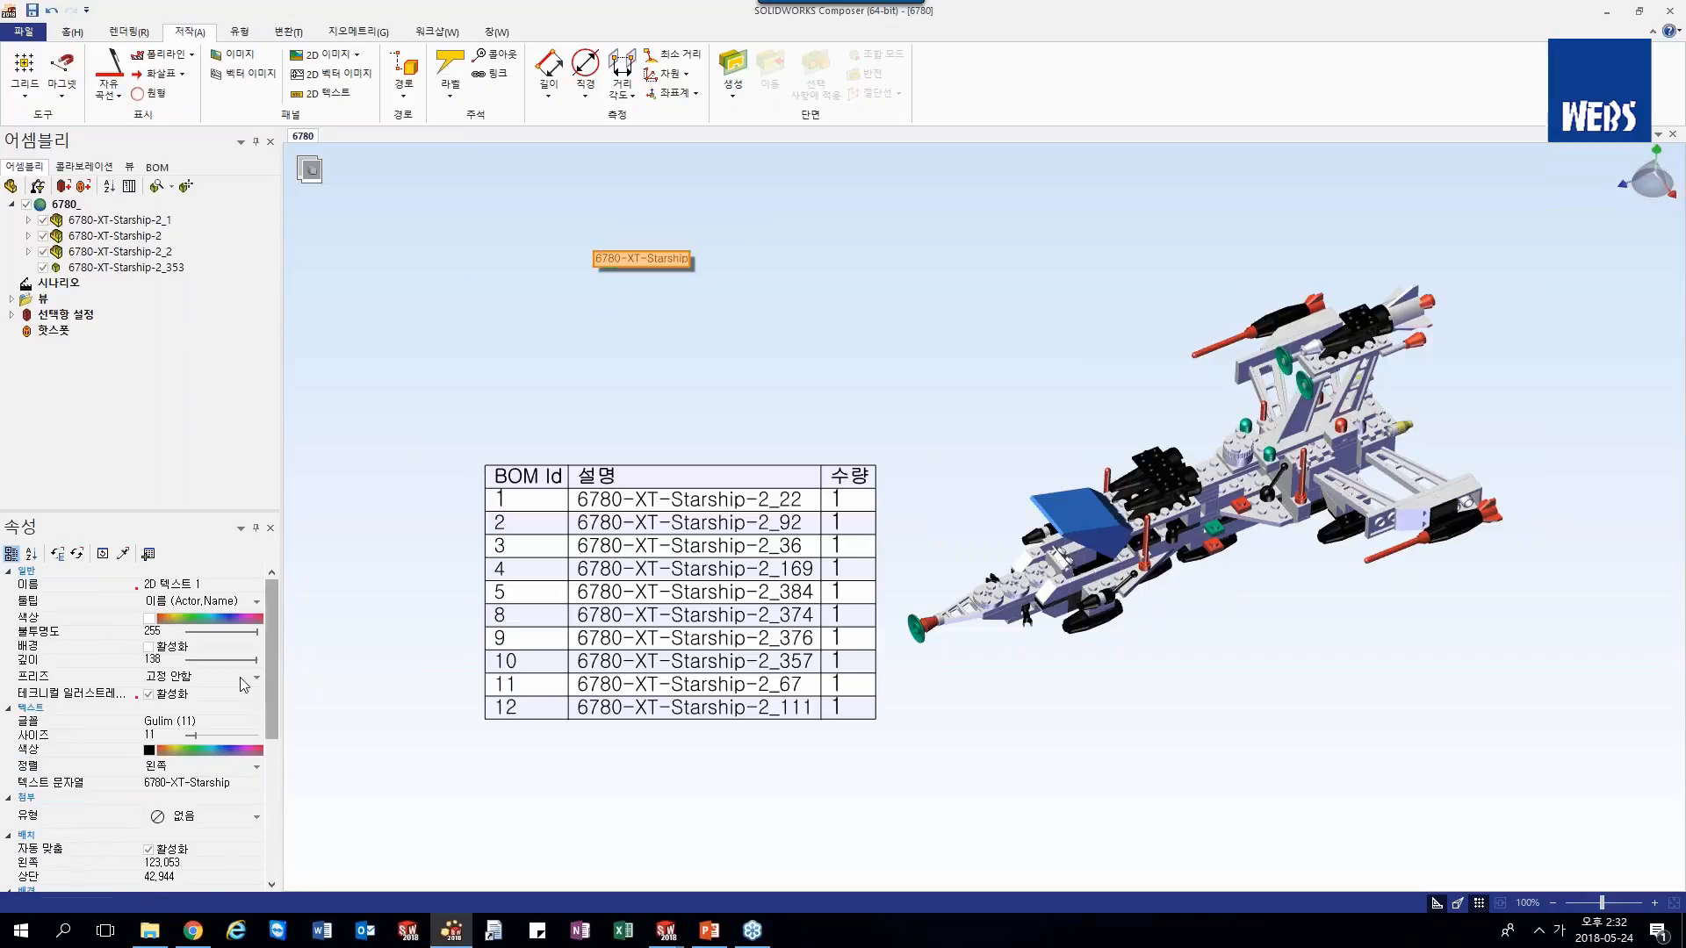
left_click(32, 727)
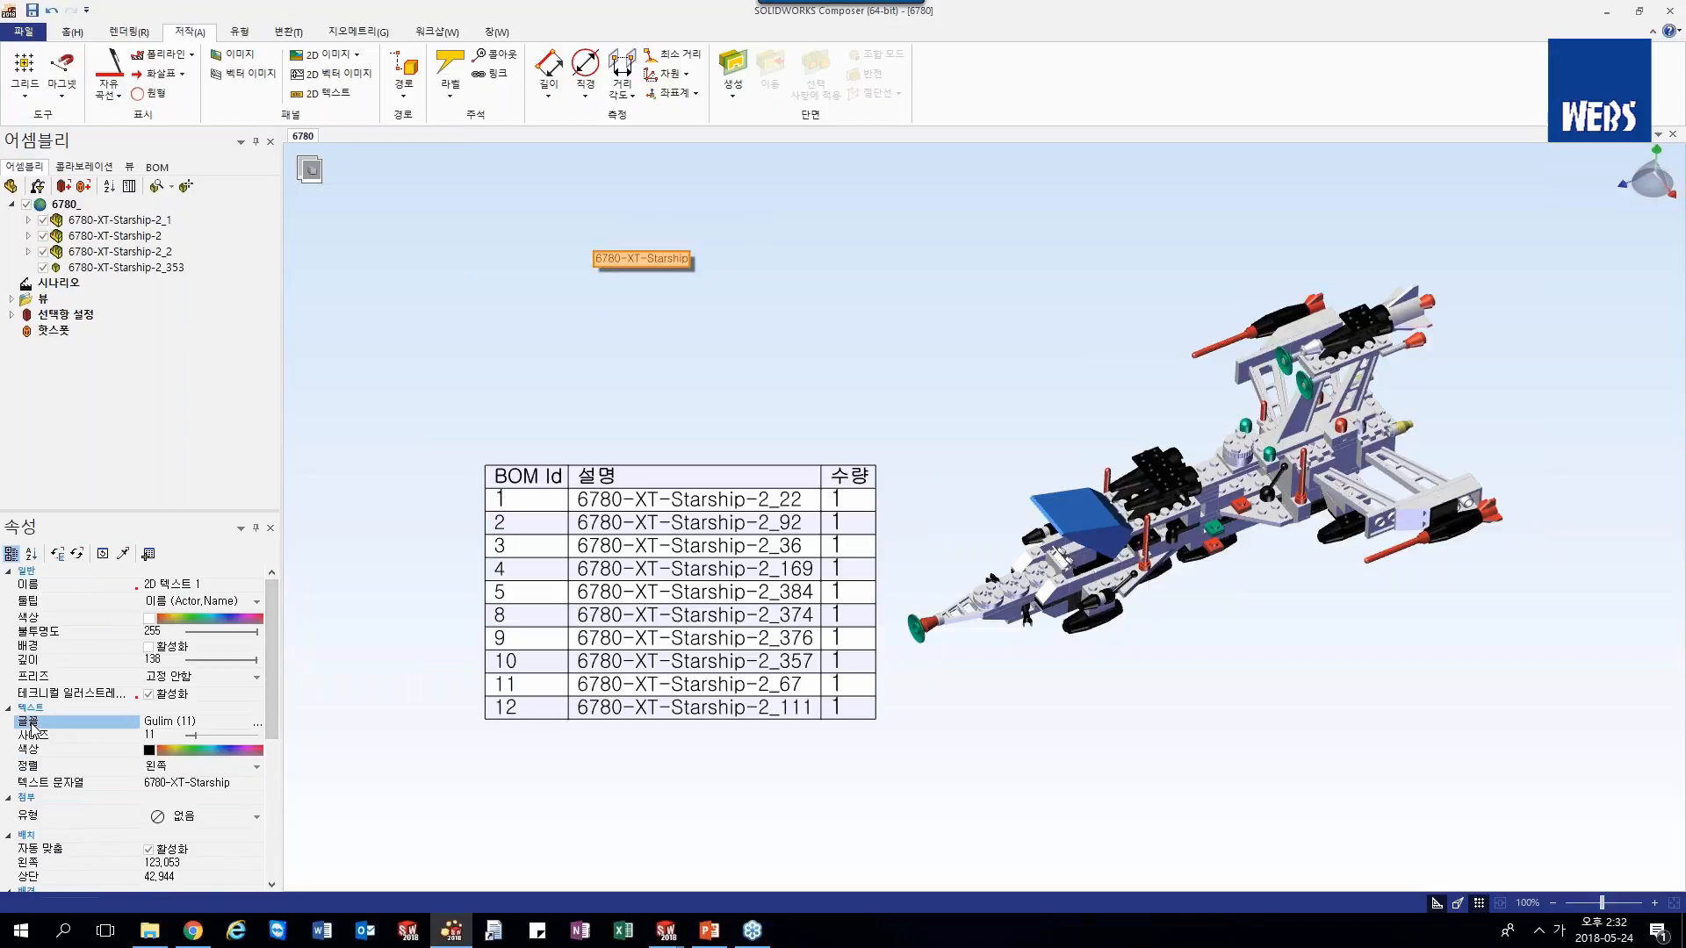
left_click(257, 722)
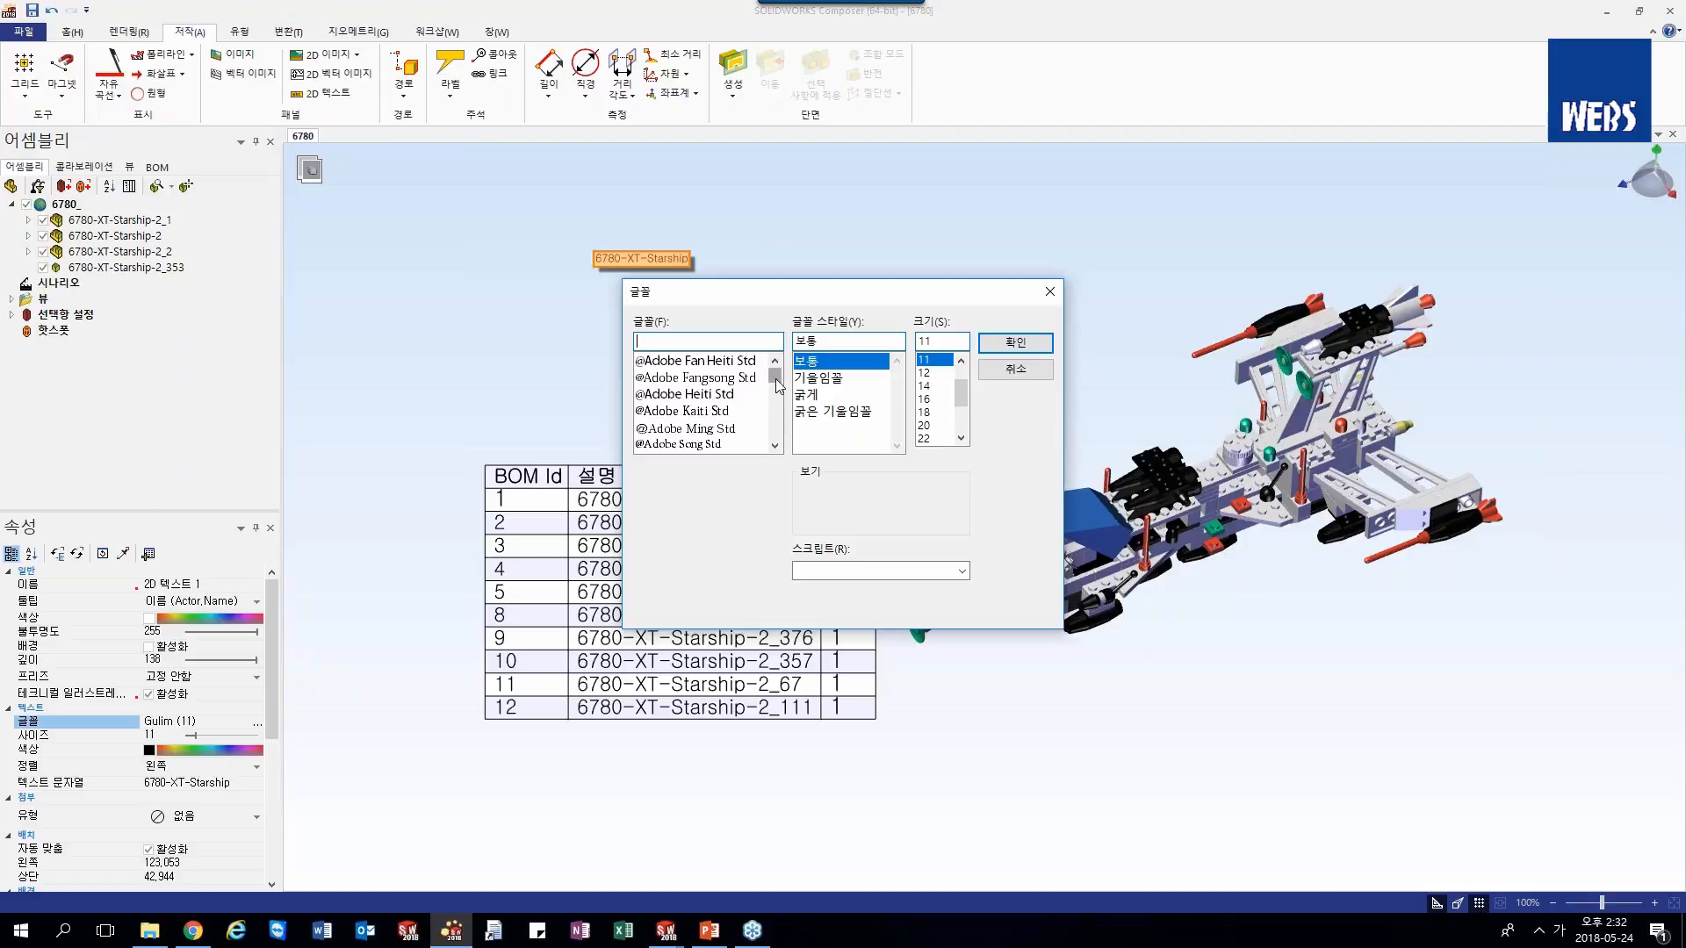
left_click_drag(776, 380, 776, 430)
left_click(714, 427)
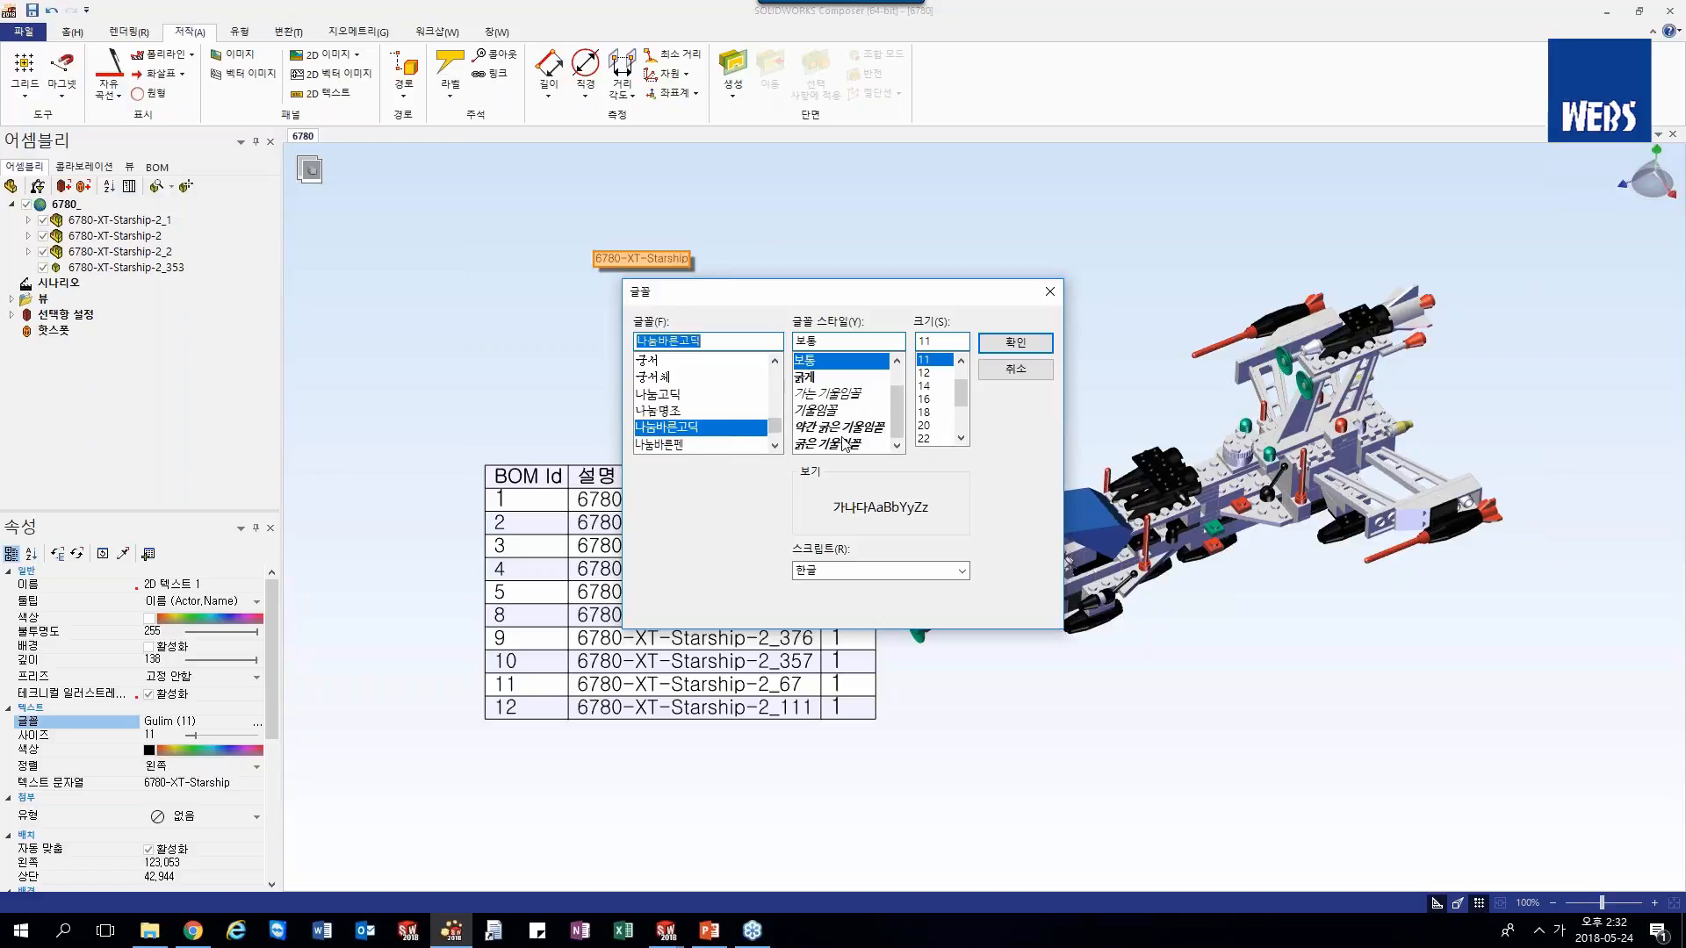
left_click(841, 443)
scroll(939, 413, "down", 1)
left_click(924, 438)
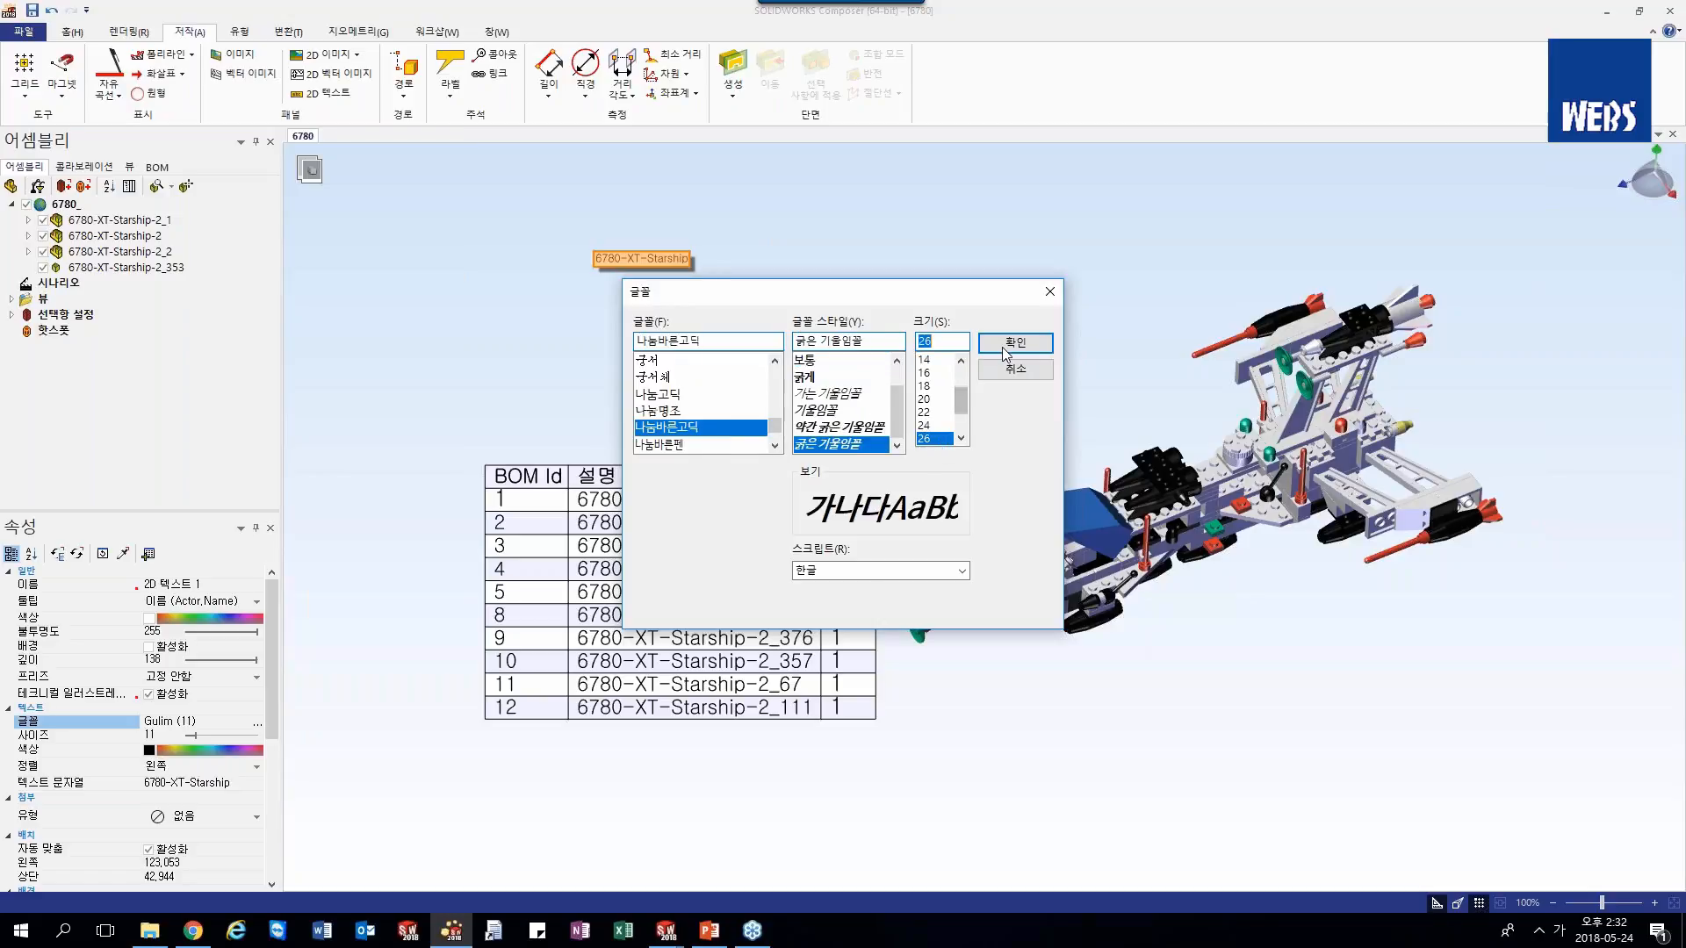
left_click(1015, 342)
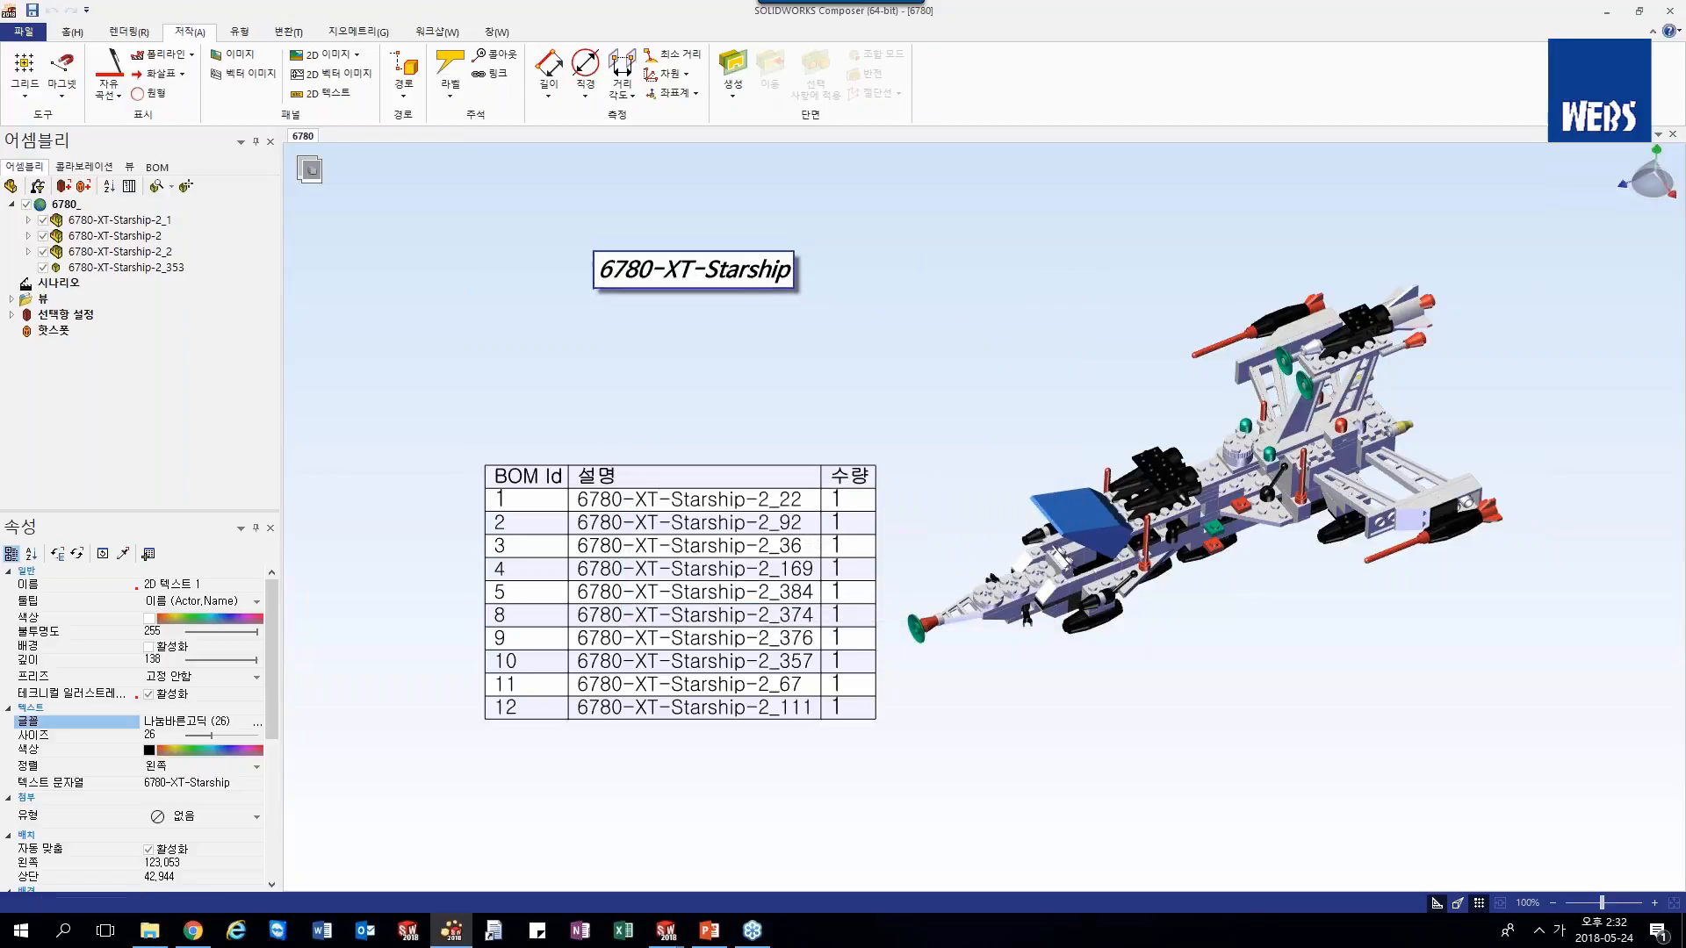
left_click(703, 351)
- Enlarge the 6780-XT-Starship title's text size to 52
left_click(702, 272)
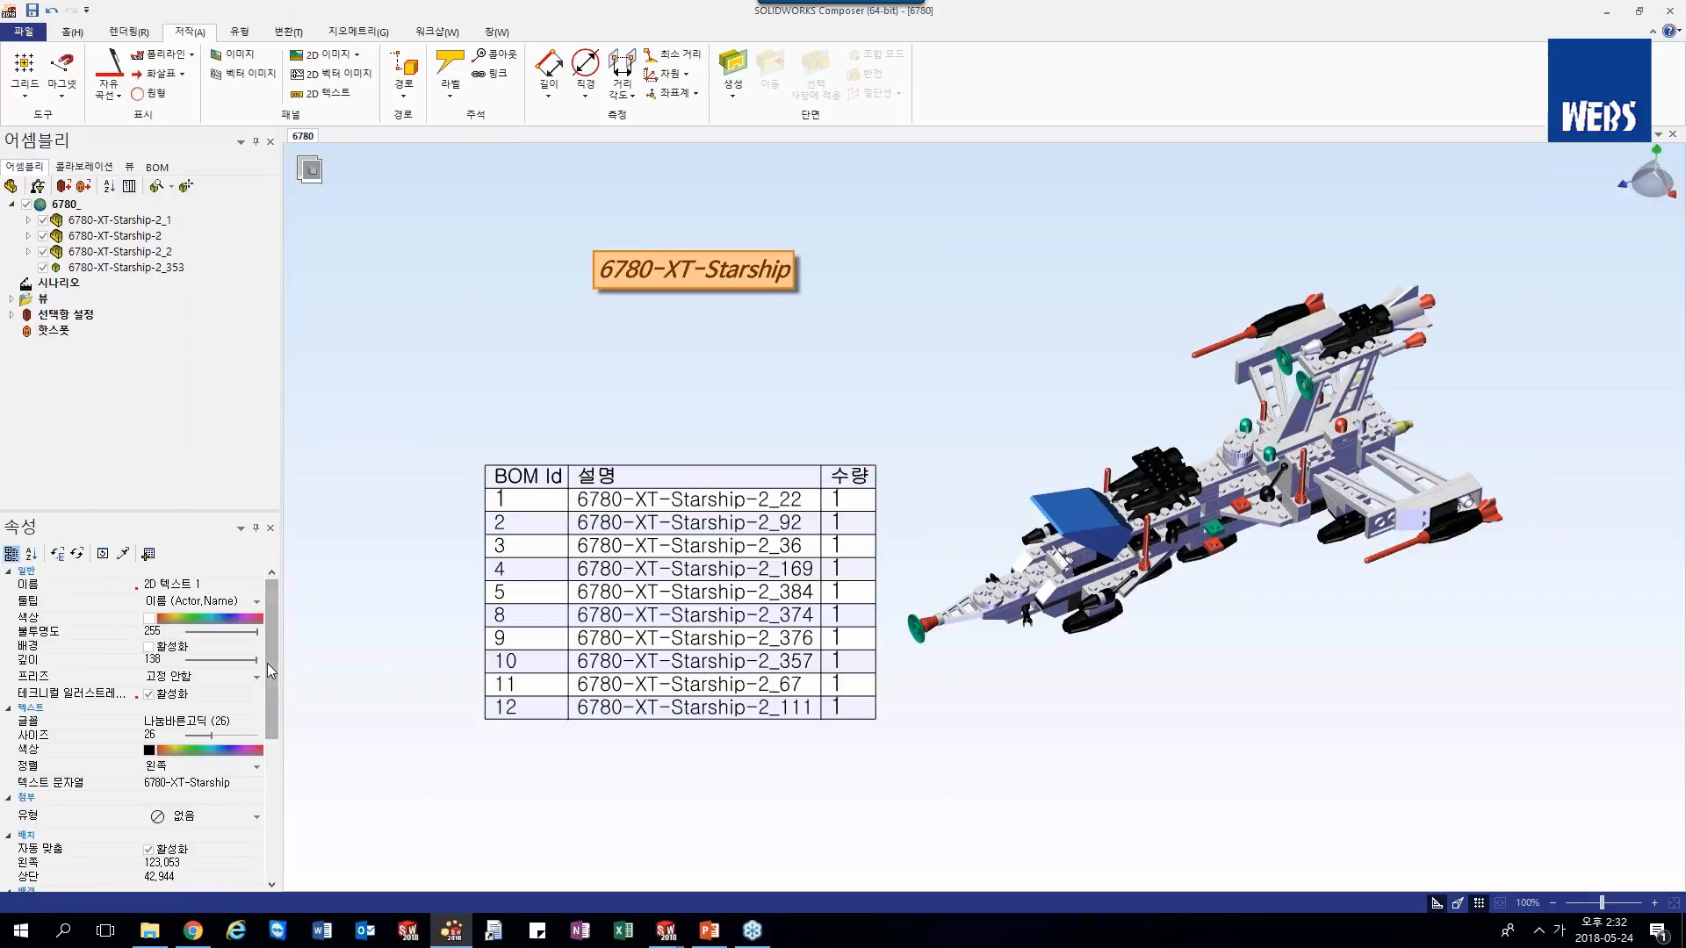
left_click_drag(267, 662, 270, 678)
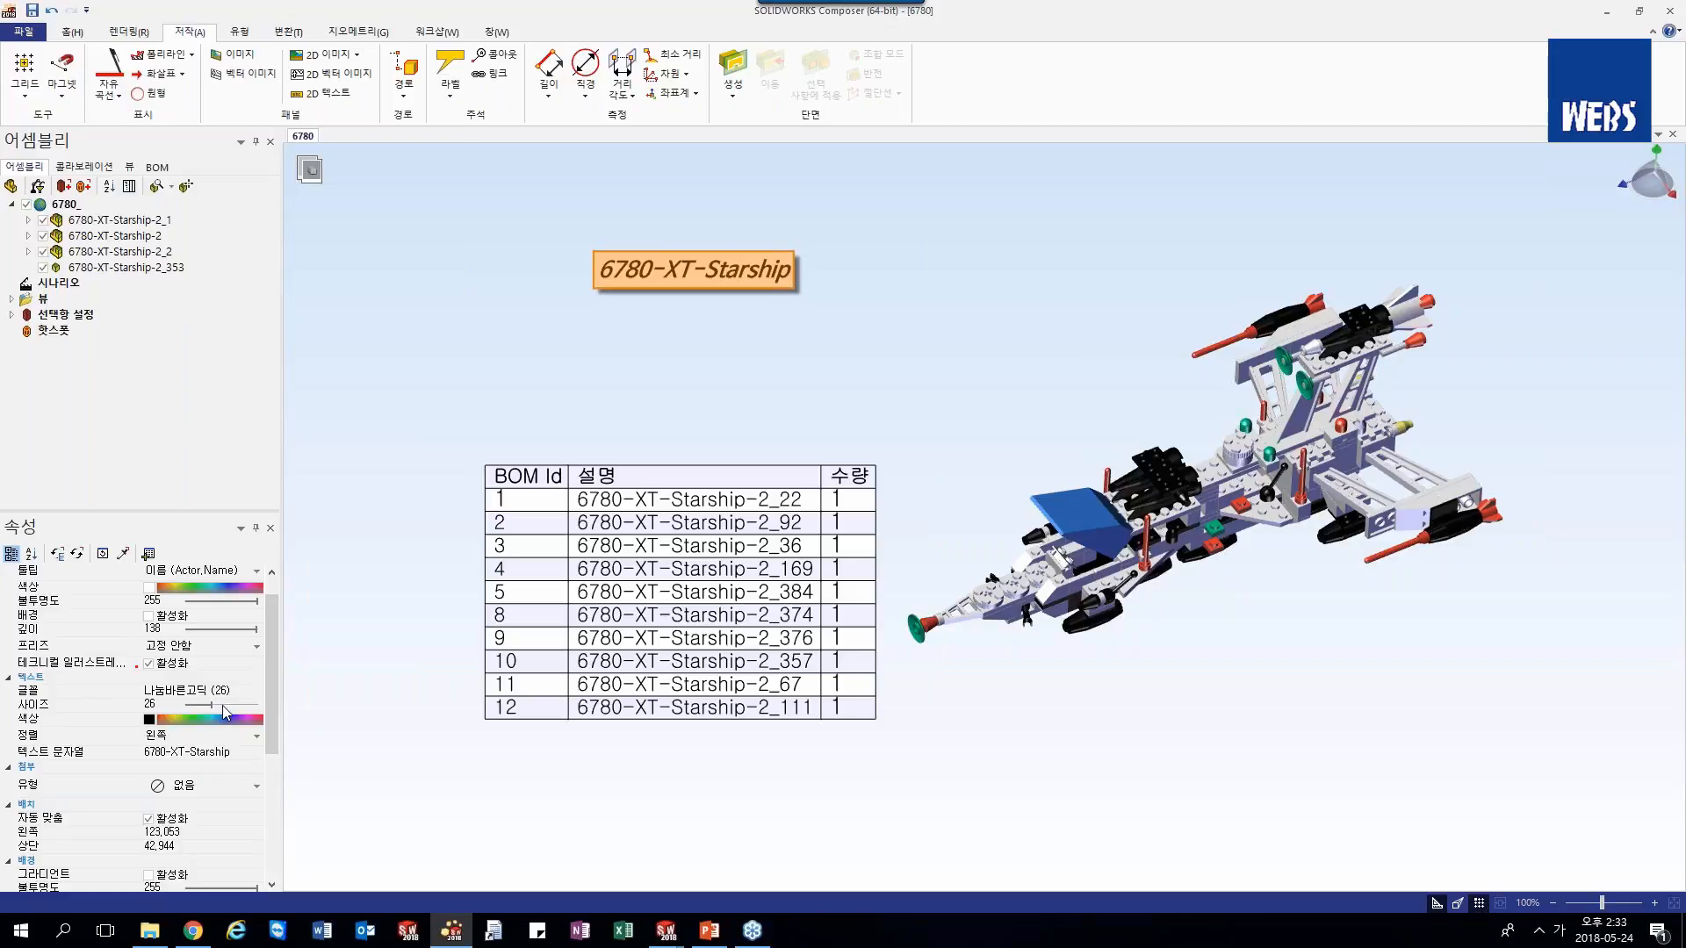
left_click_drag(226, 712, 238, 711)
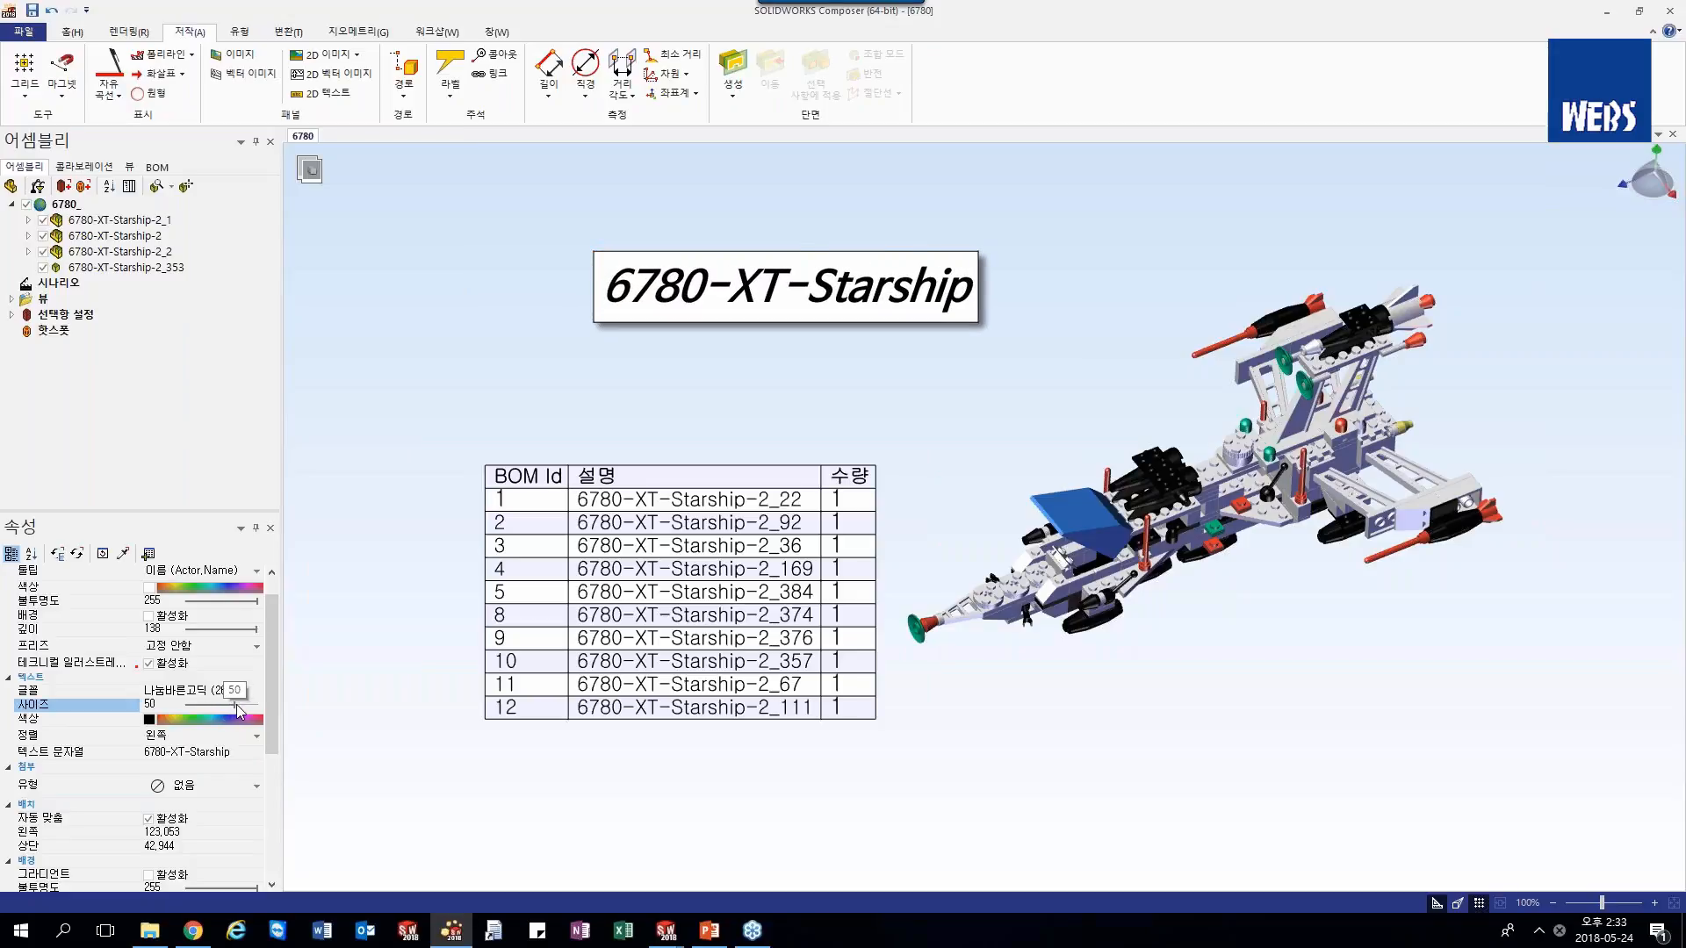
- Turn off the border (테두리) display of the 6780-XT-Starship title
scroll(272, 687, "down", 3)
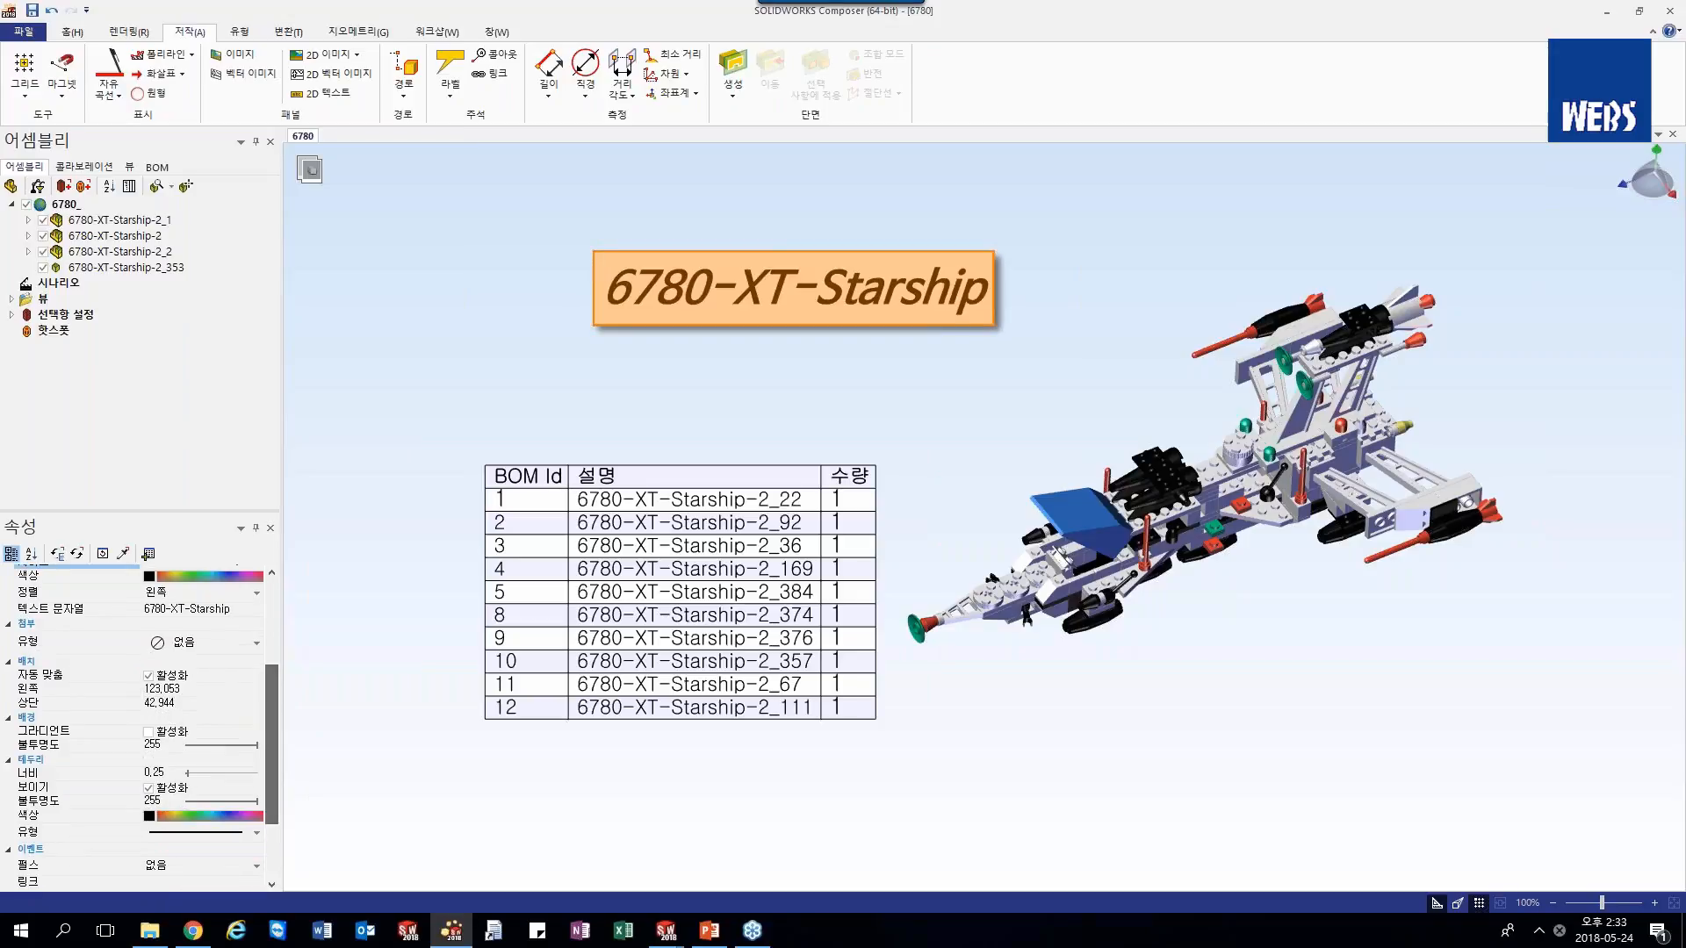
left_click(149, 787)
scroll(243, 770, "down", 1)
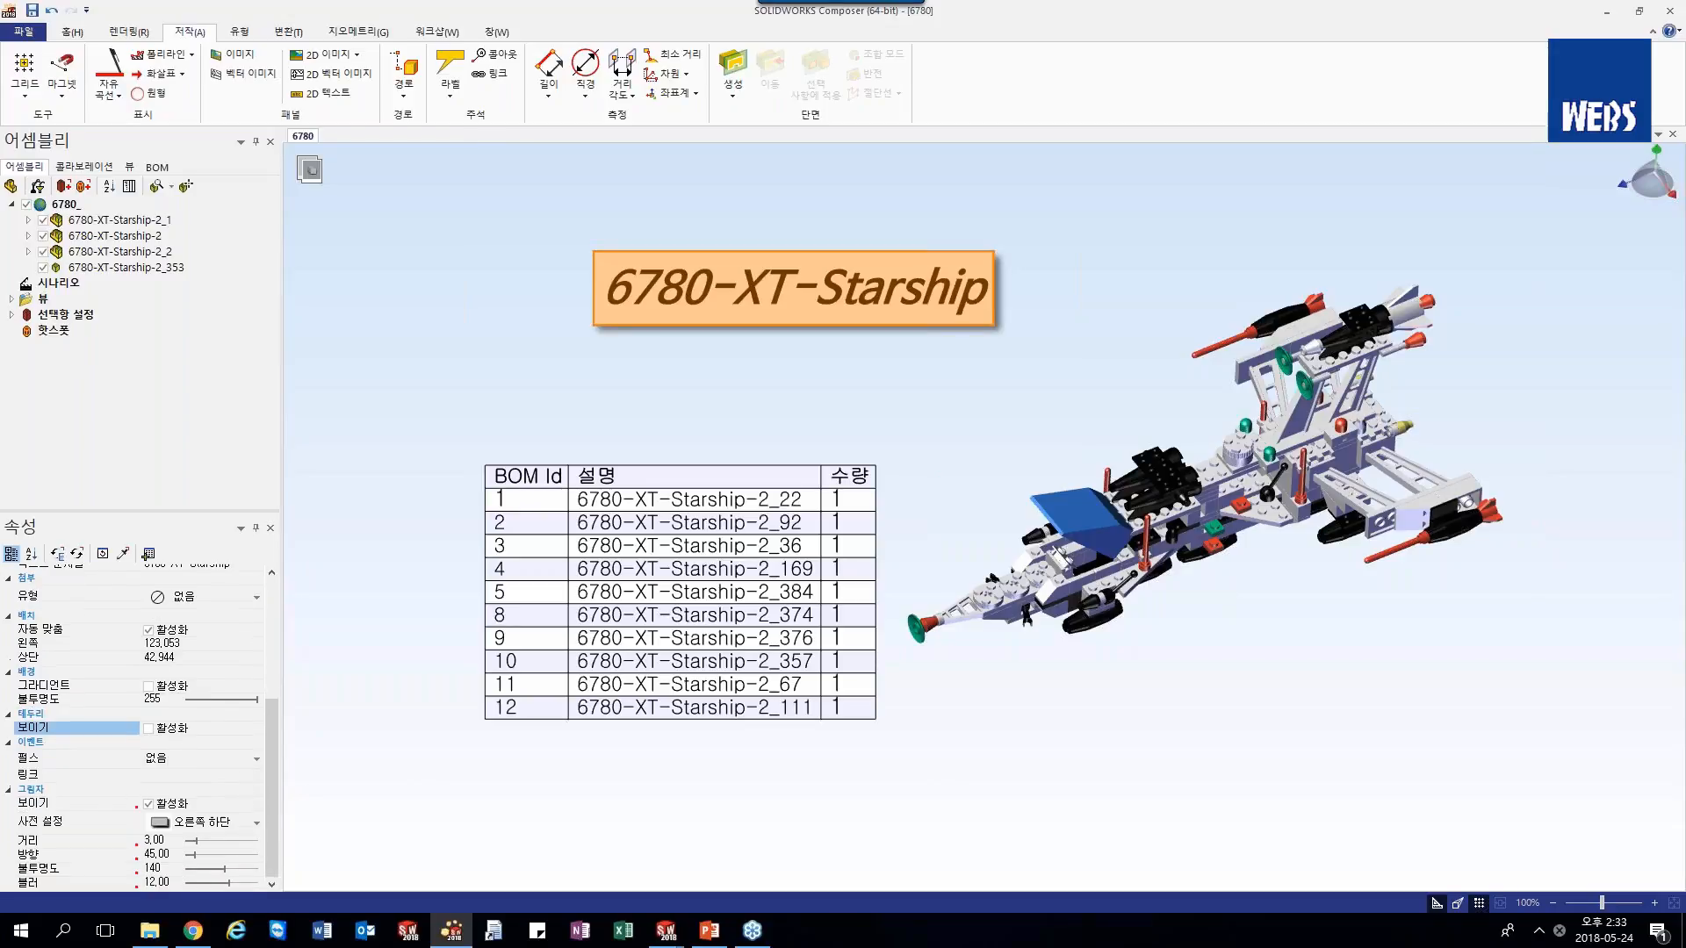
- Set the title's background opacity (불투명도) to 0 and deselect the title
scroll(232, 779, "up", 3)
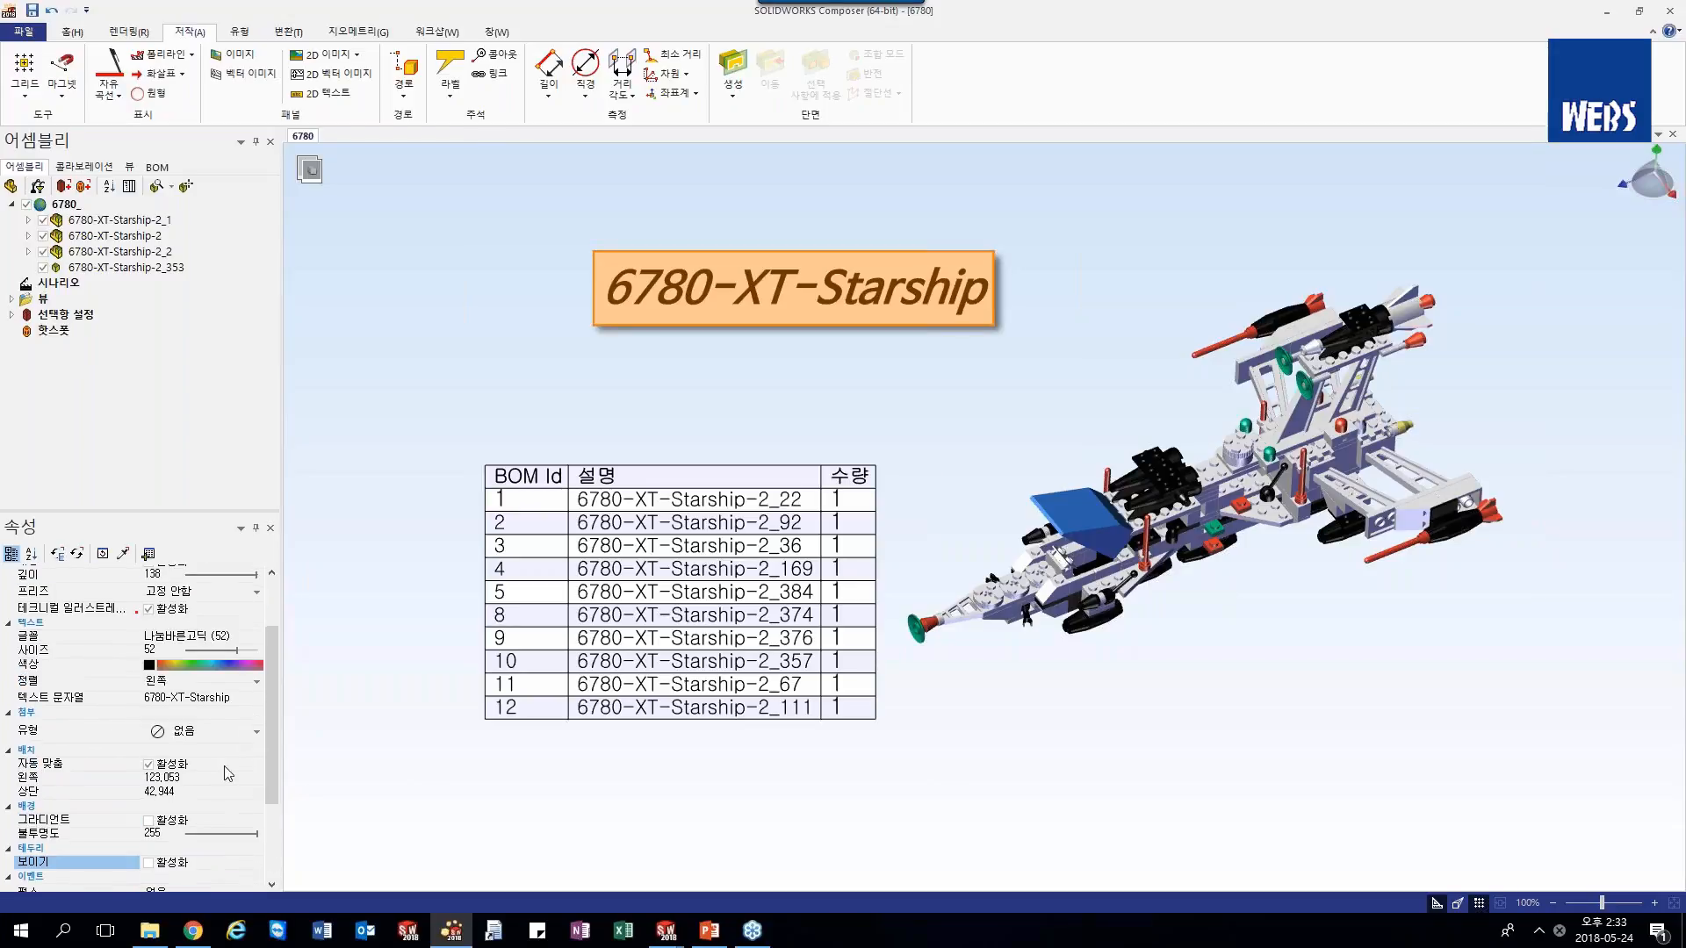
scroll(211, 741, "down", 3)
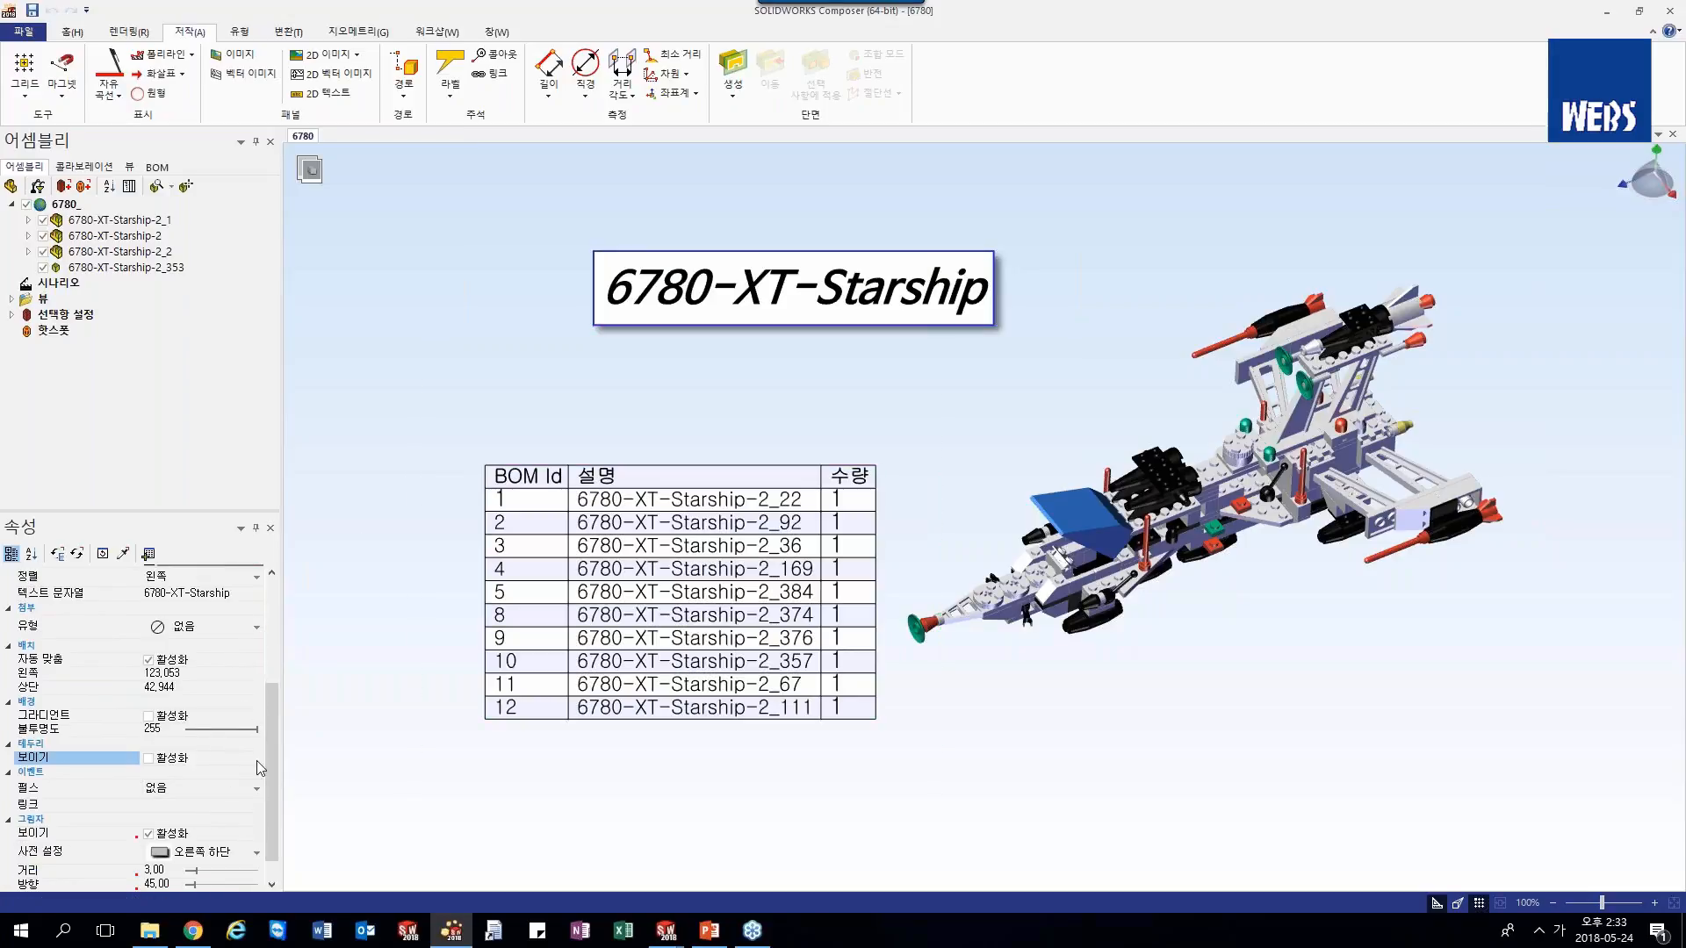
left_click_drag(218, 729, 176, 734)
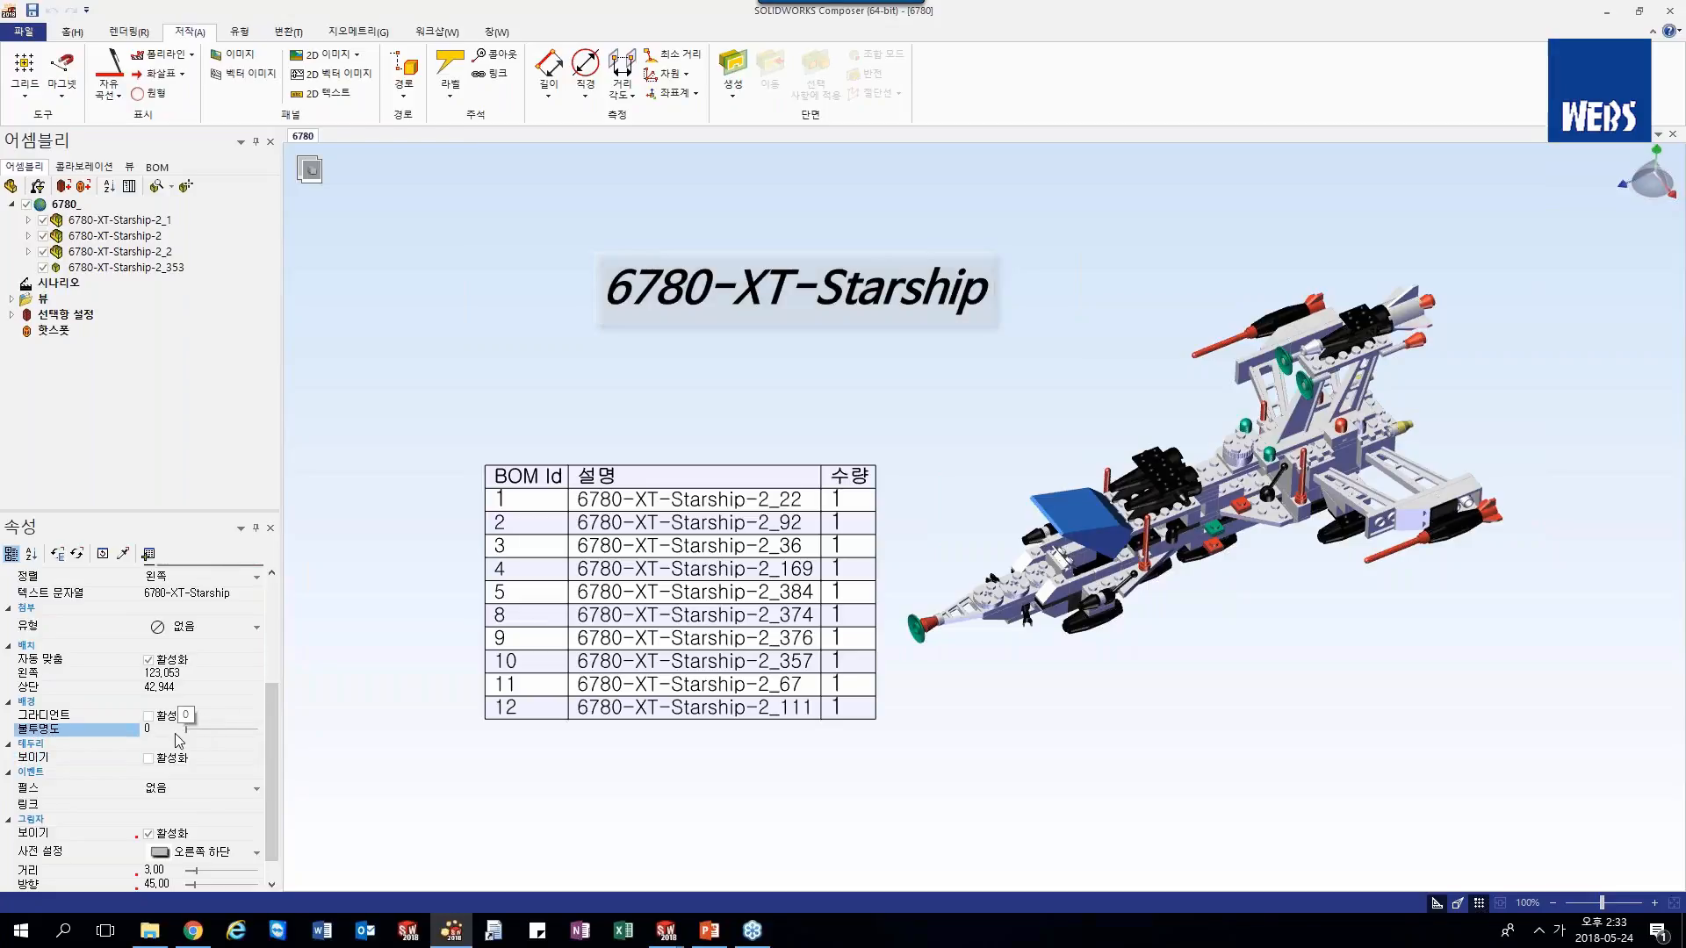
left_click(392, 297)
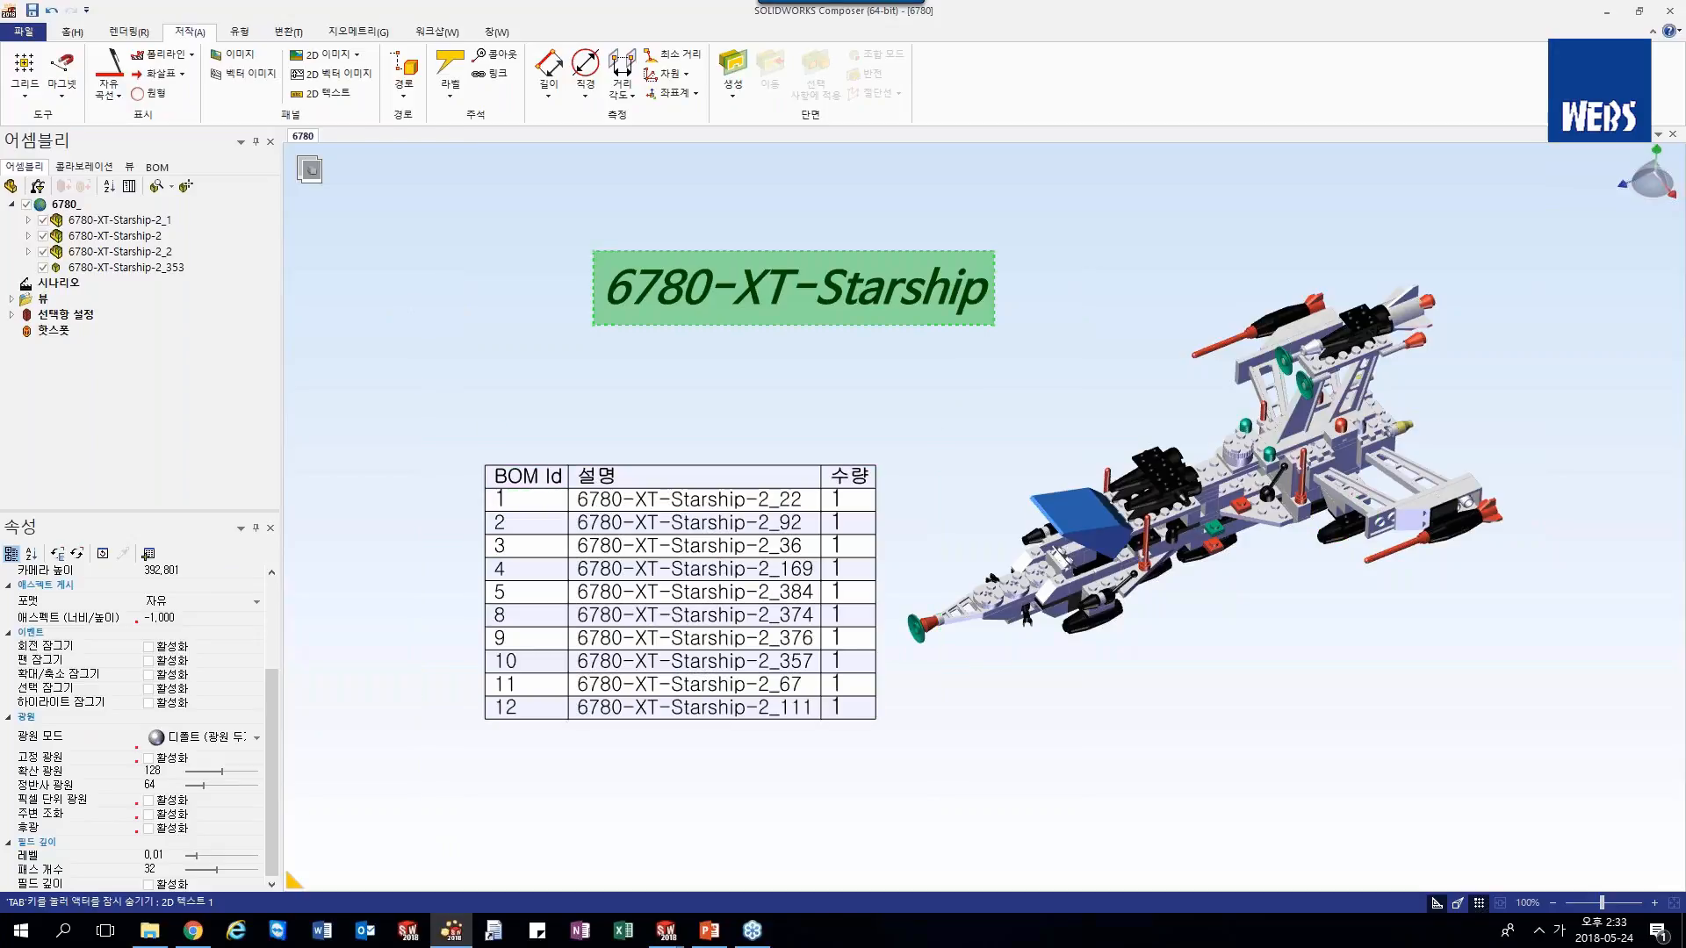
- Reposition the 6780-XT-Starship title so it sits above and between the BOM table and the starship, and deselect it
left_click(769, 279)
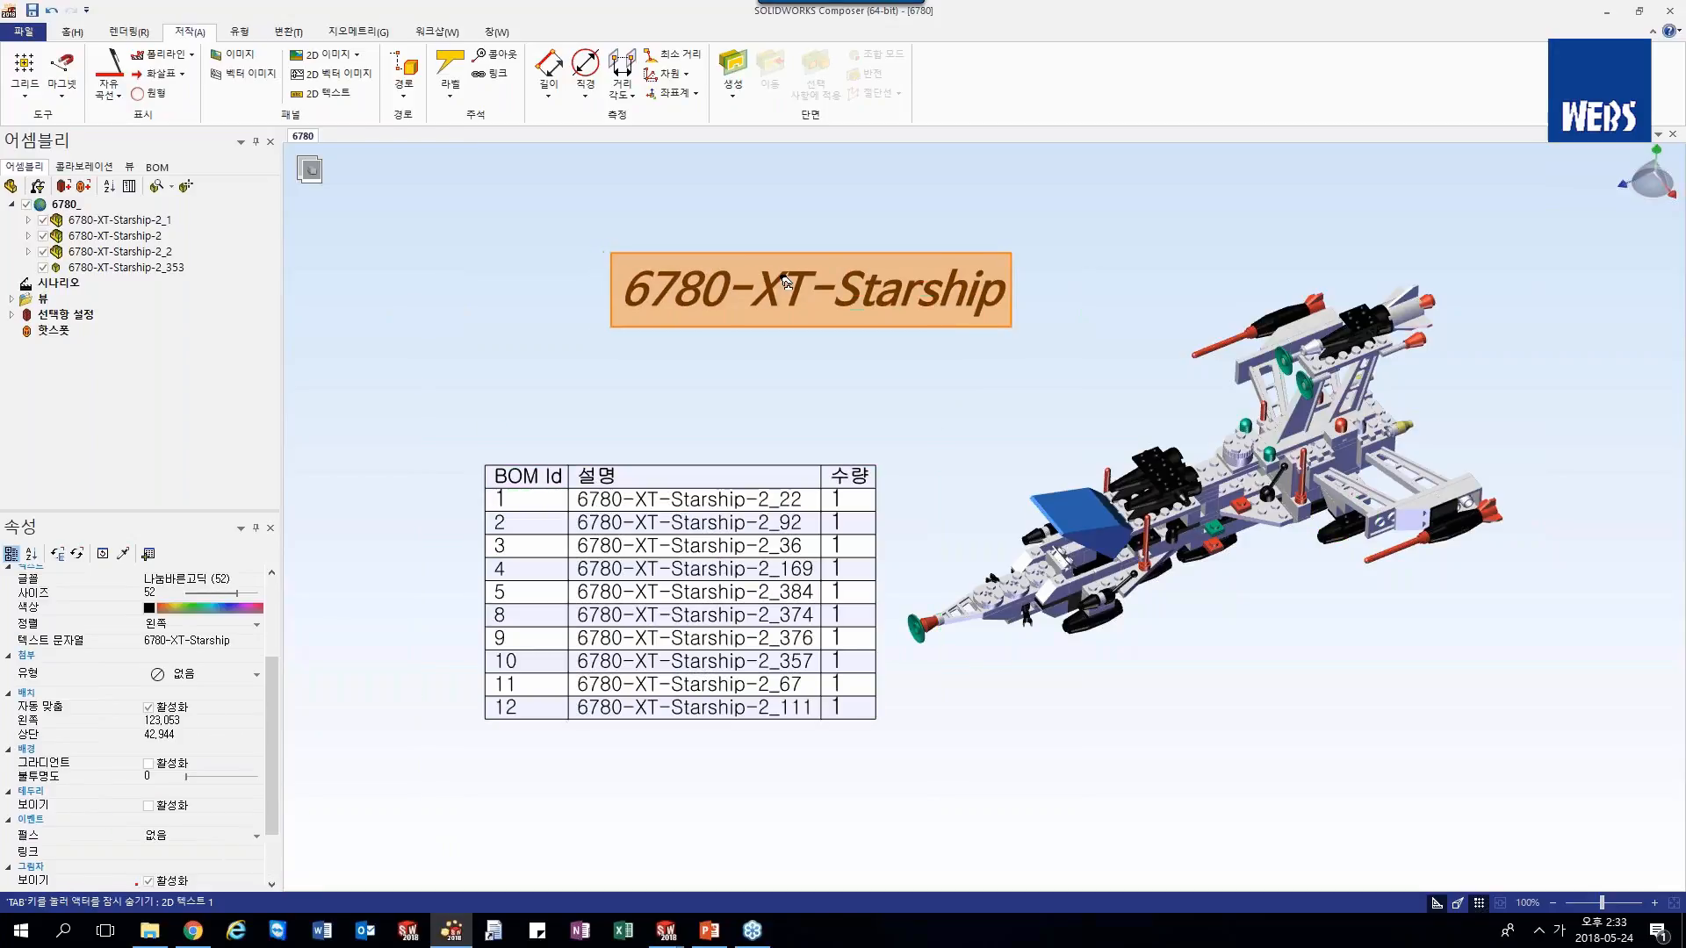
left_click(714, 410)
left_click(965, 472)
- Frame the starship beside the BOM table below the title and capture the layout as a new view
scroll(910, 475, "down", 3)
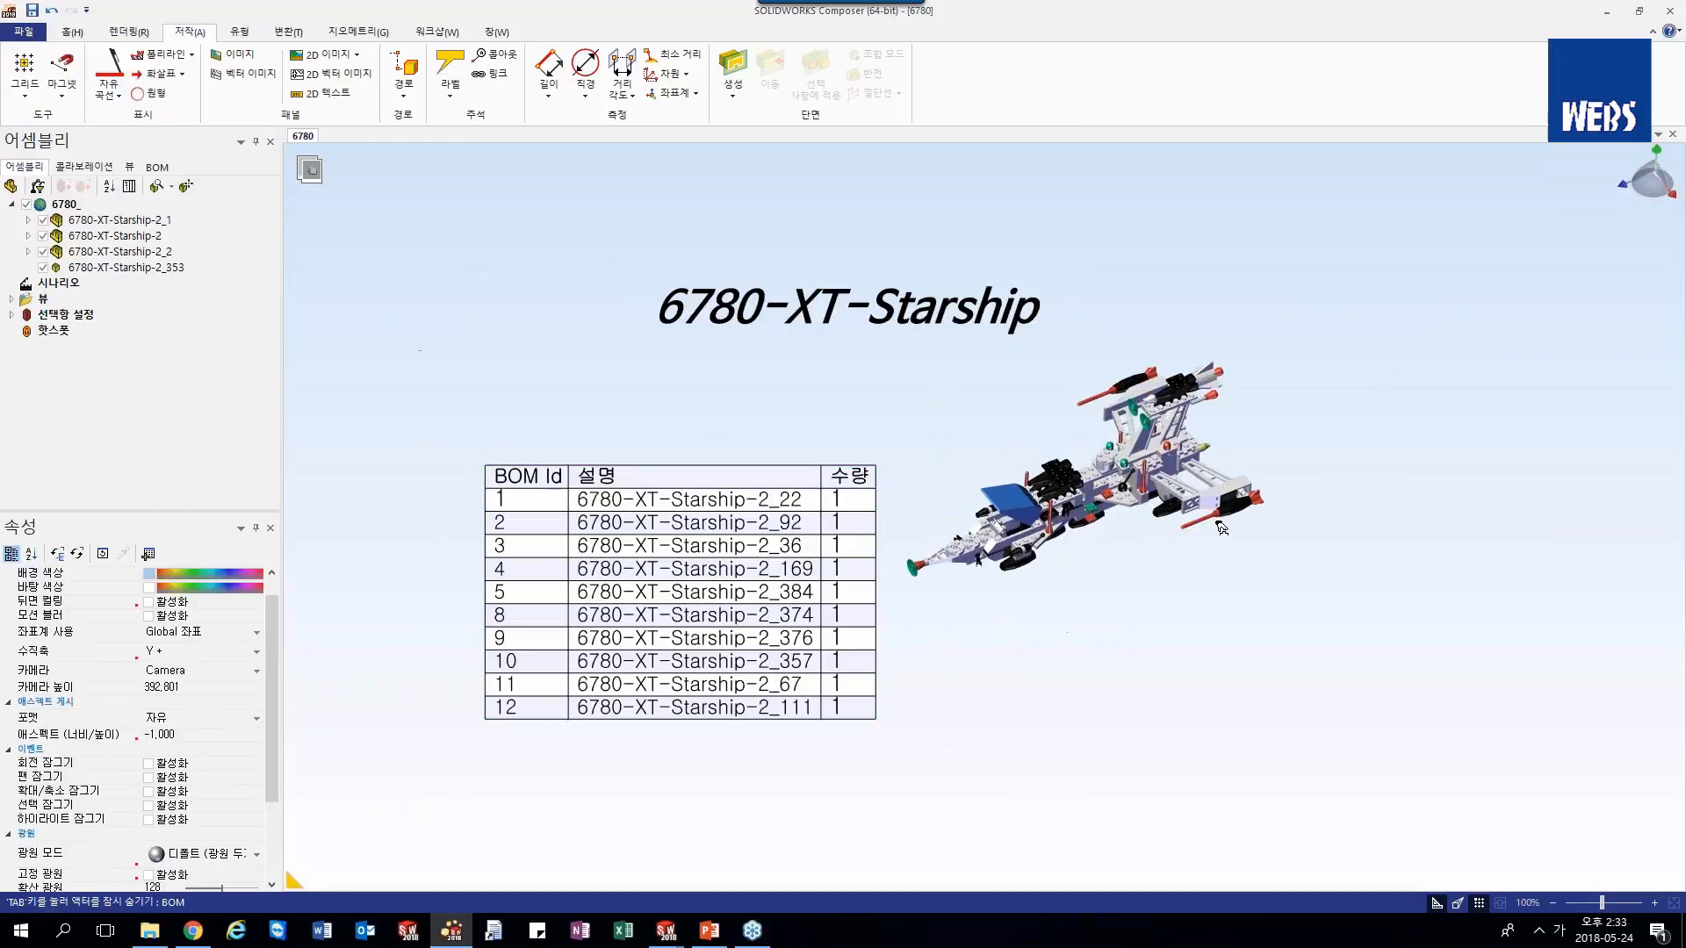
scroll(799, 418, "up", 3)
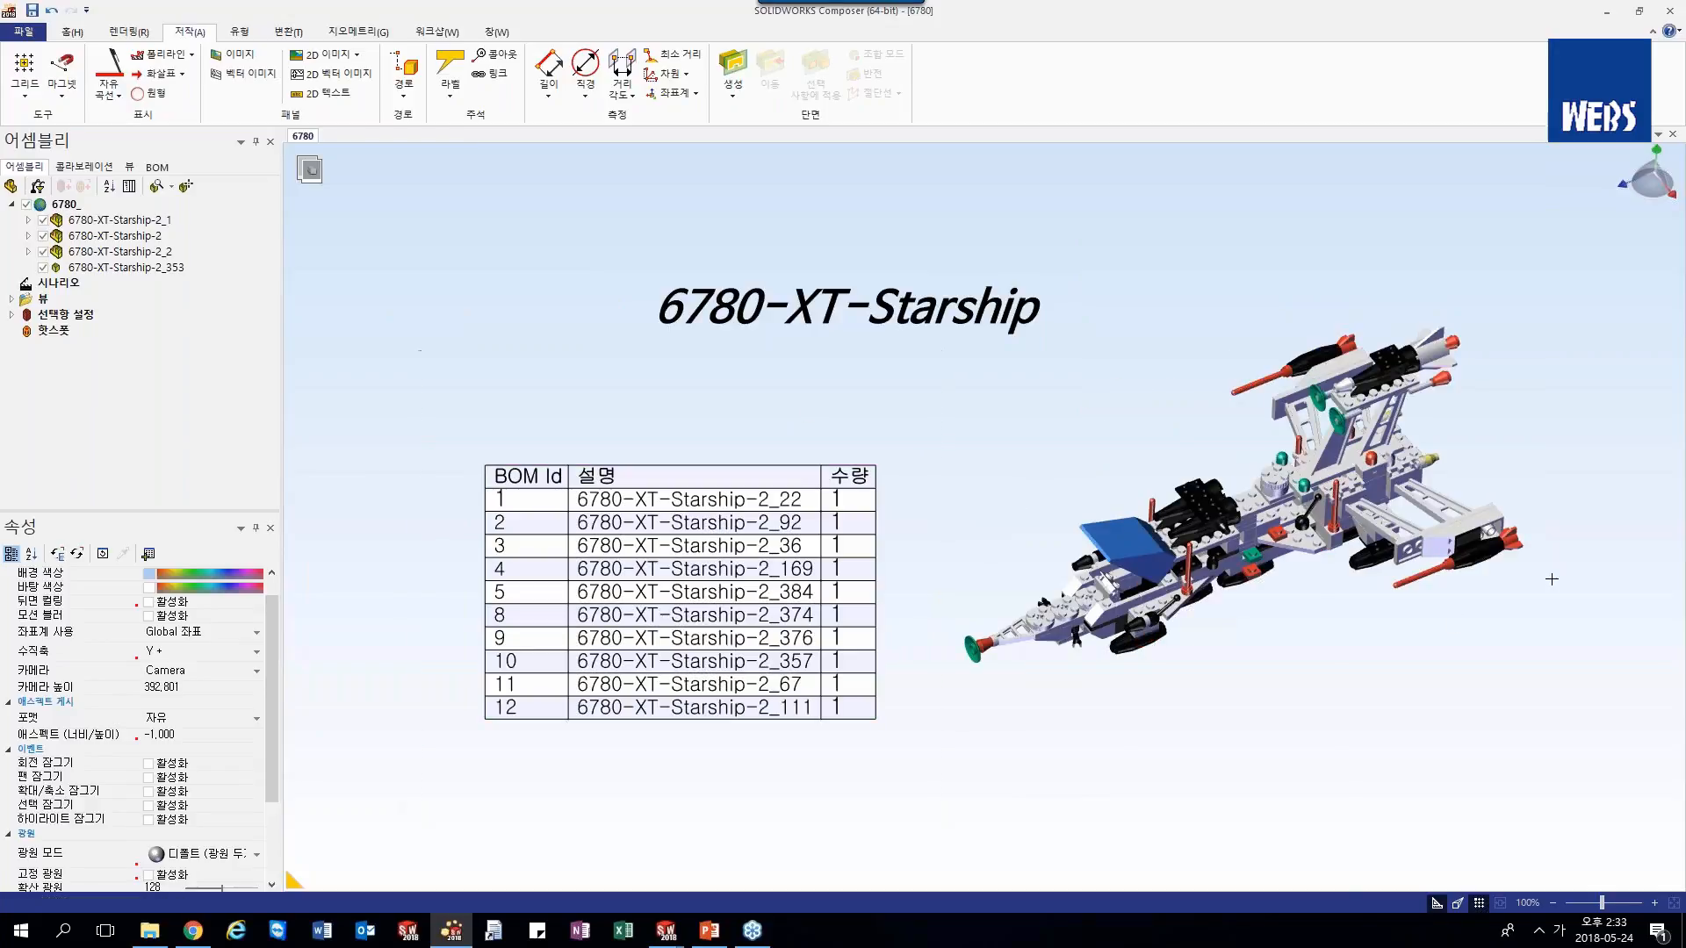
scroll(1212, 511, "down", 2)
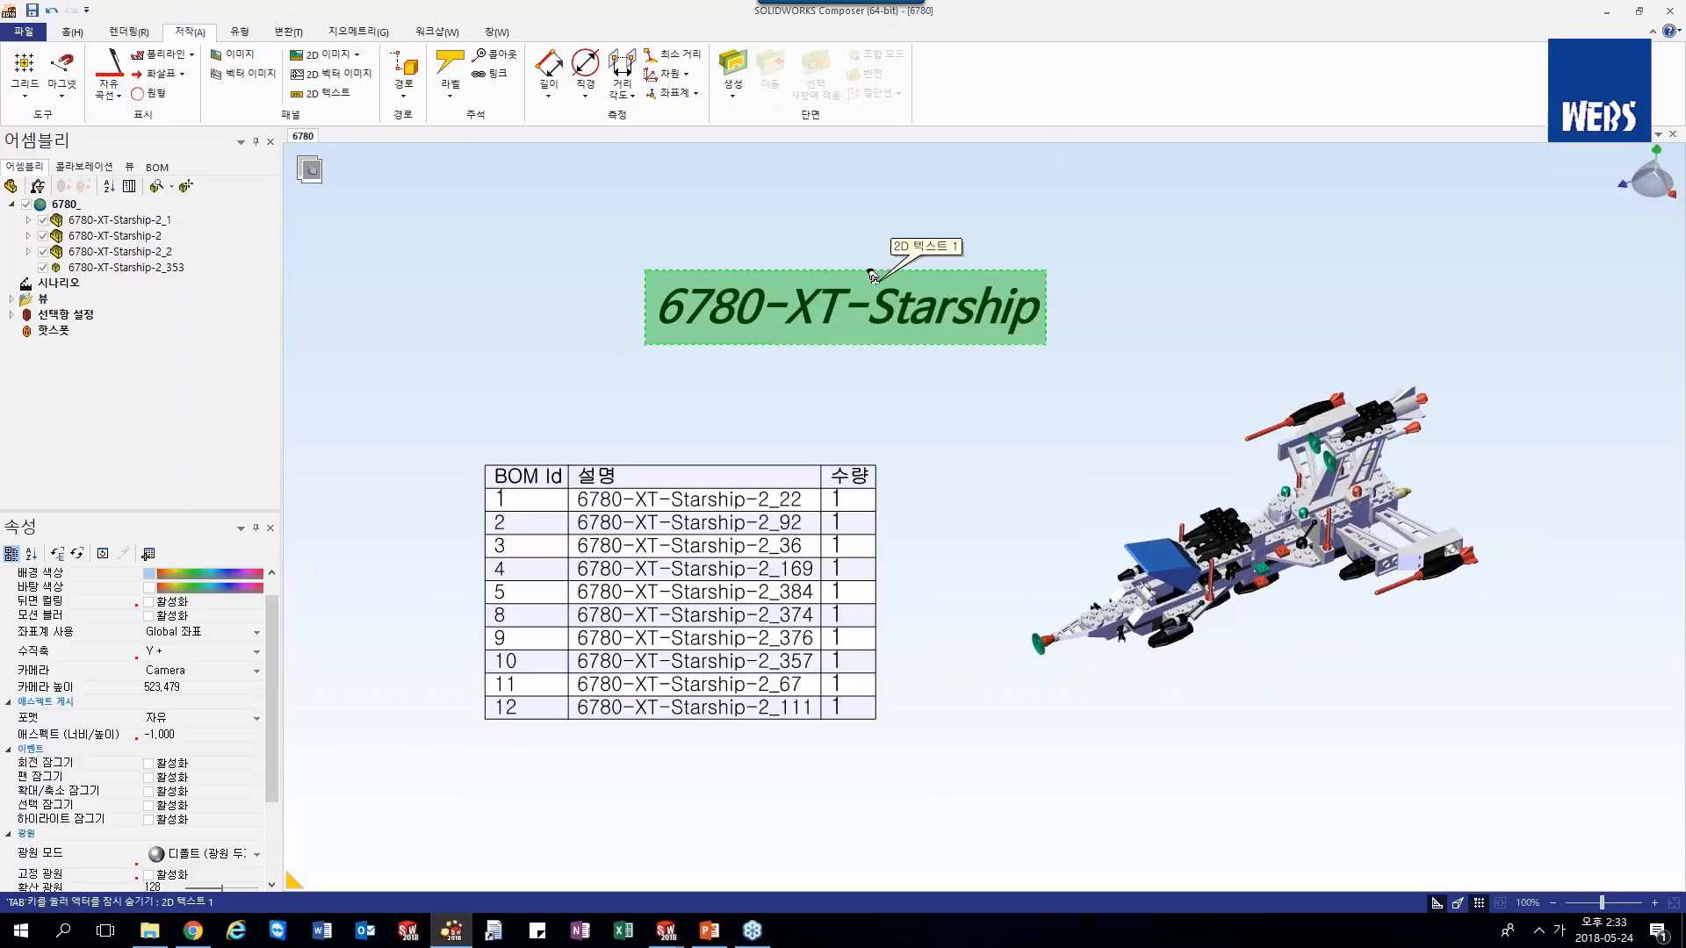
scroll(1055, 443, "up", 2)
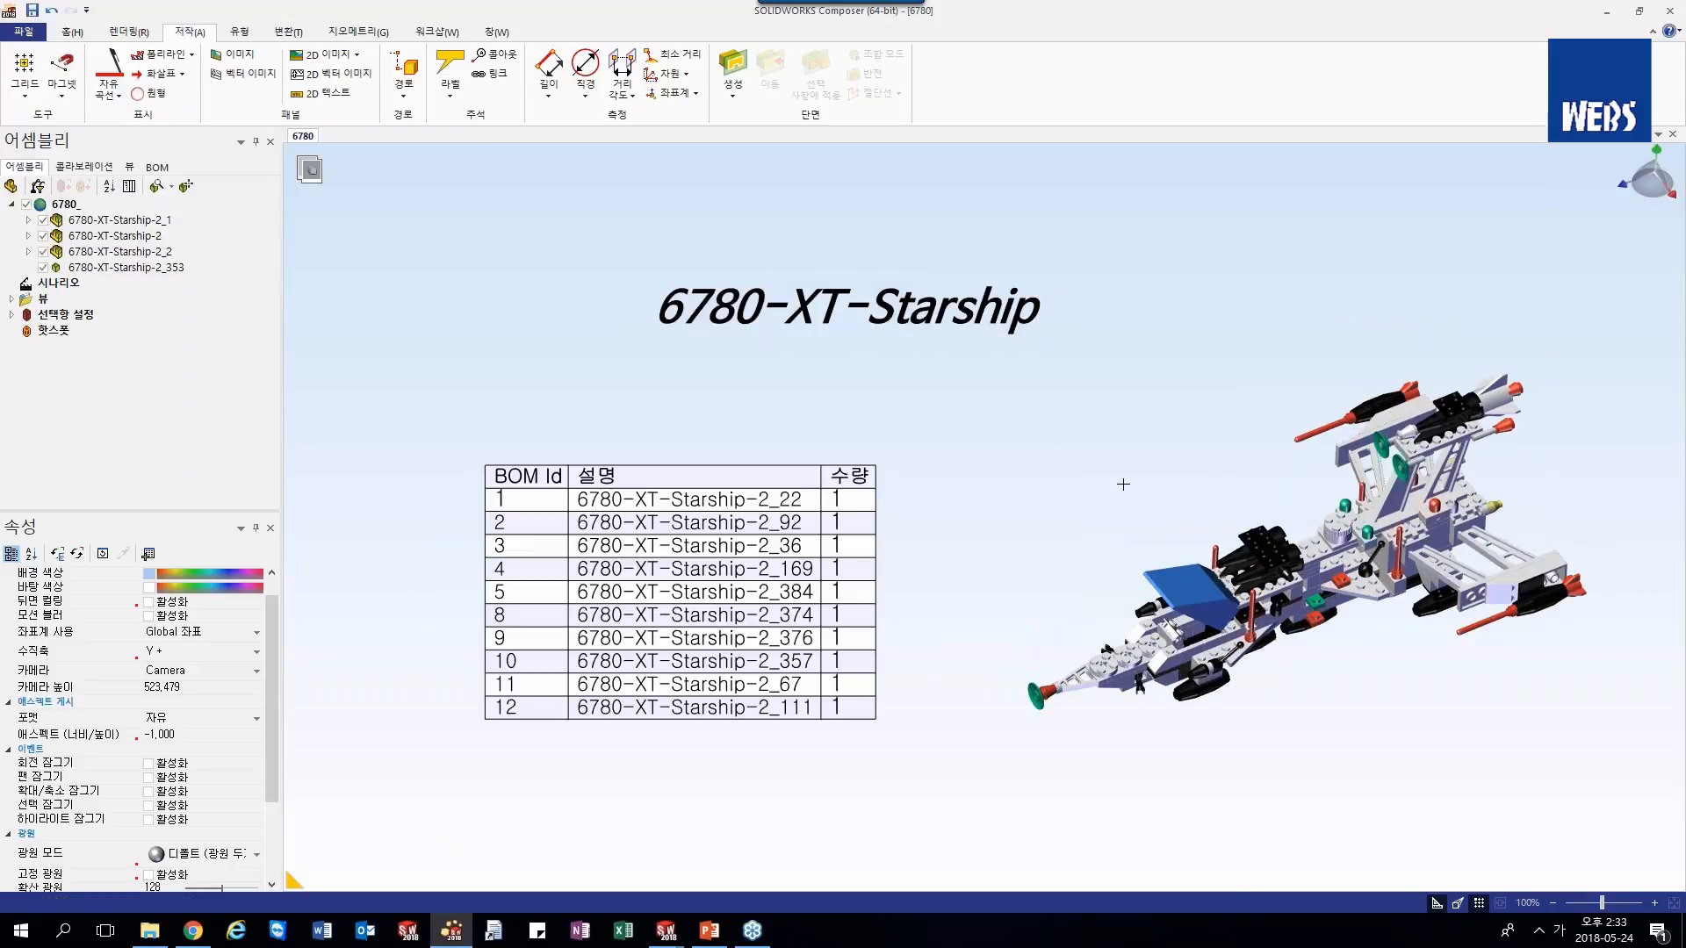
left_click(131, 168)
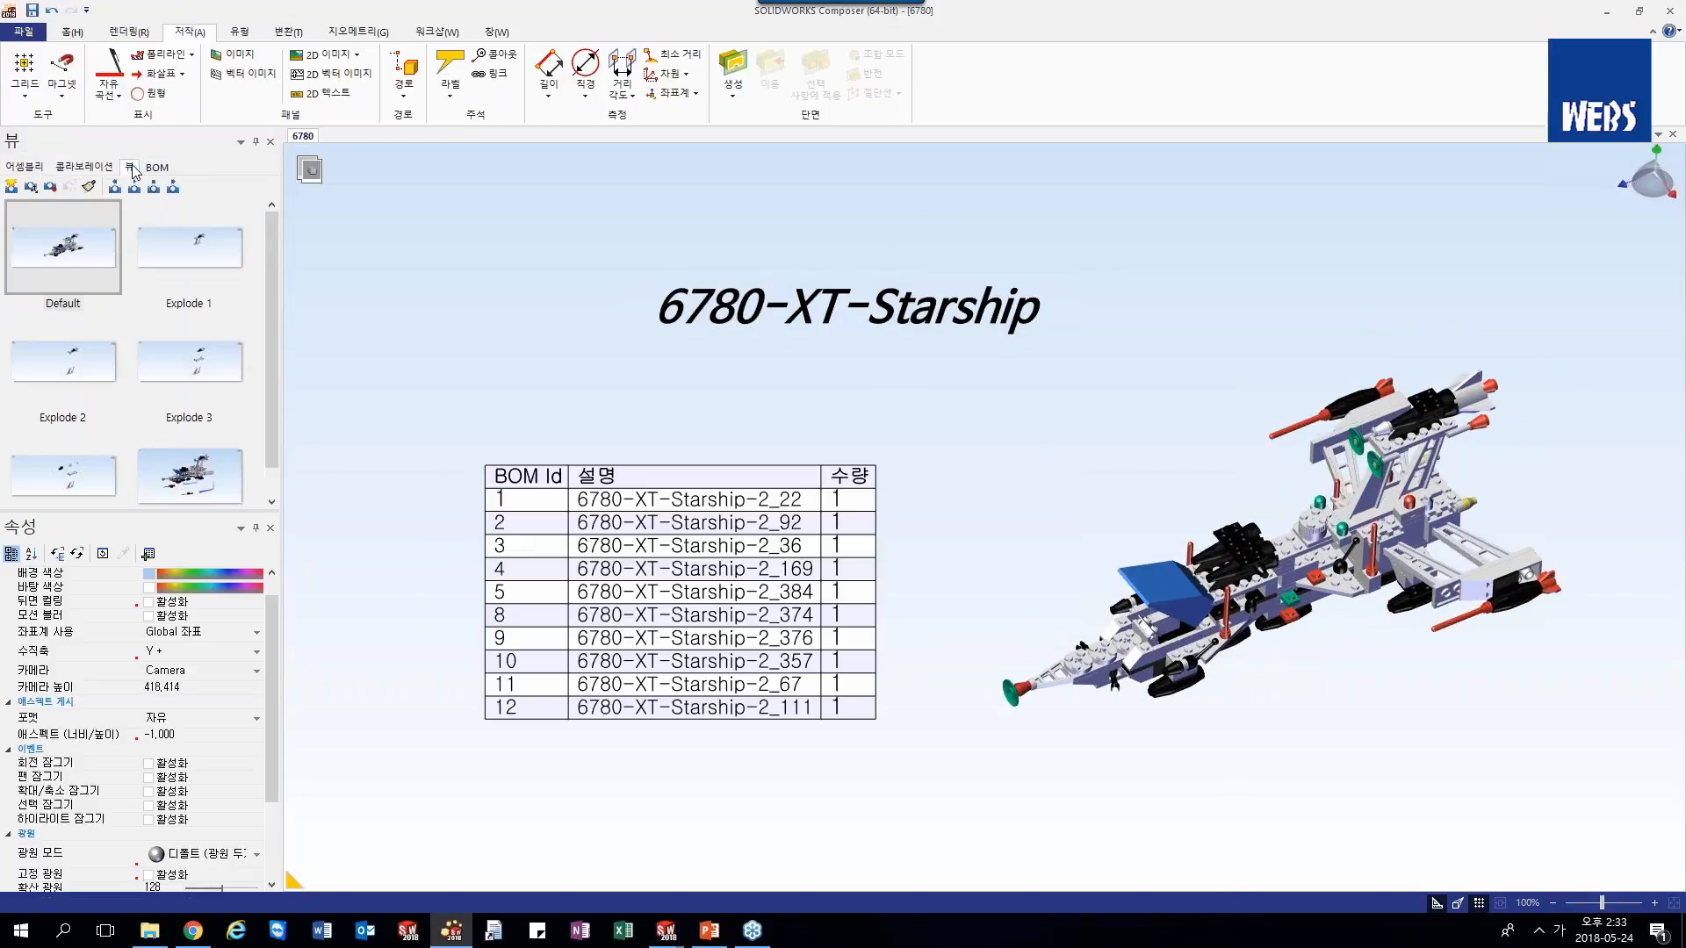
left_click(11, 187)
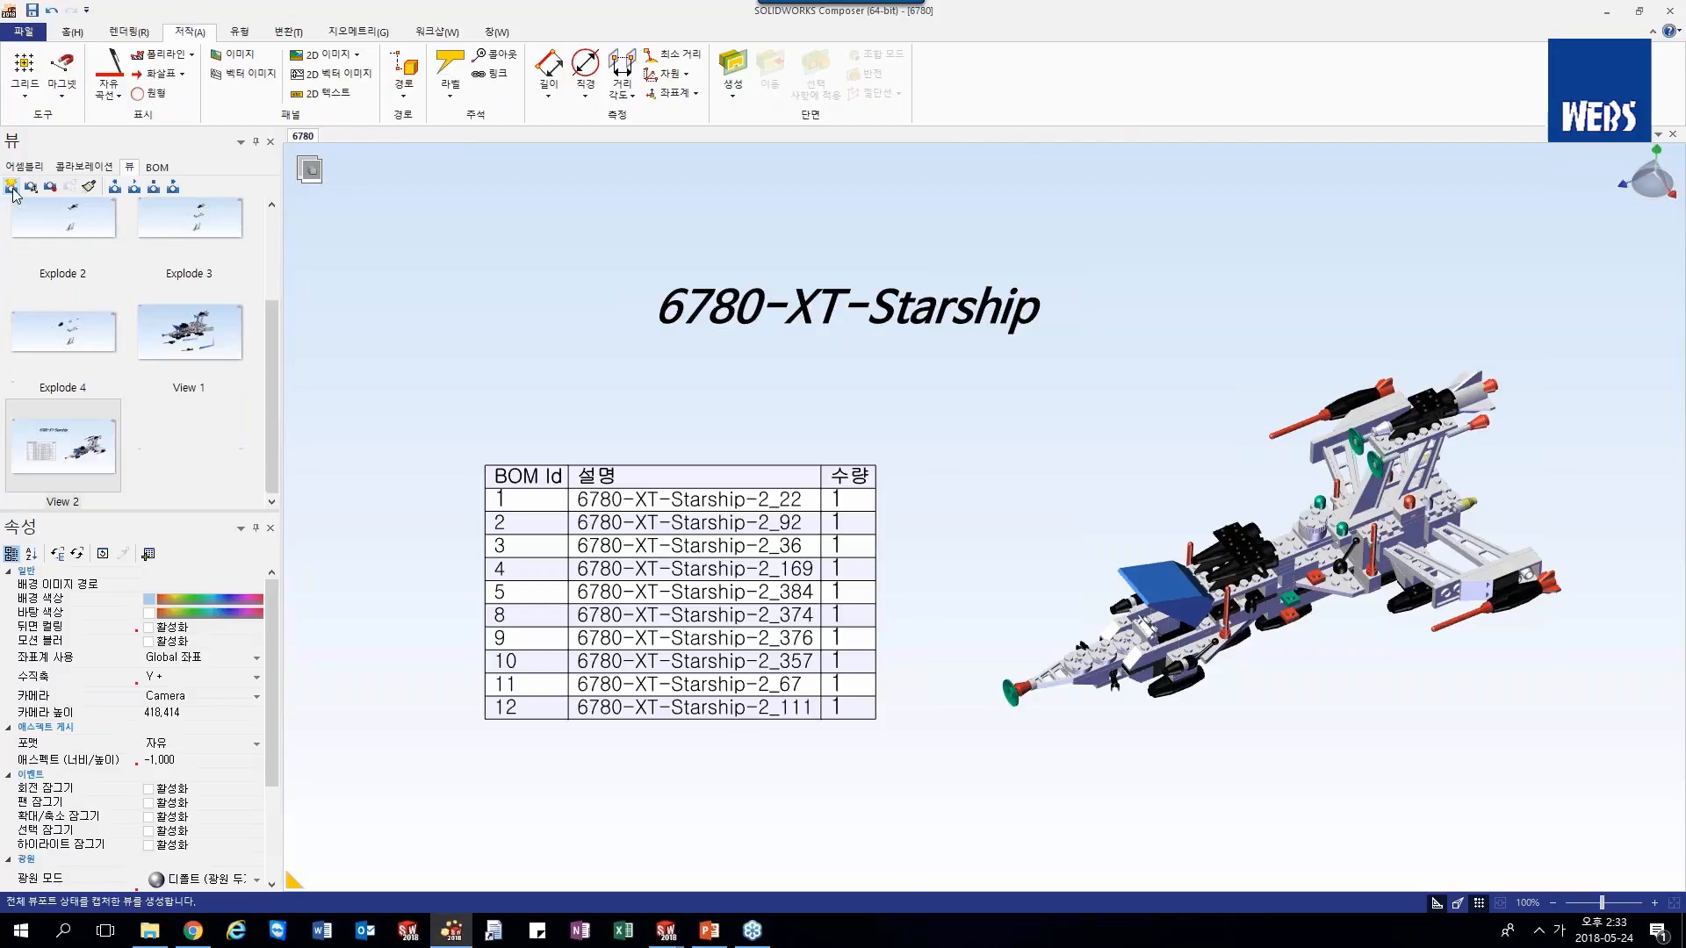
- Recall View 1 and then View 2 to compare the saved views
left_click(210, 343)
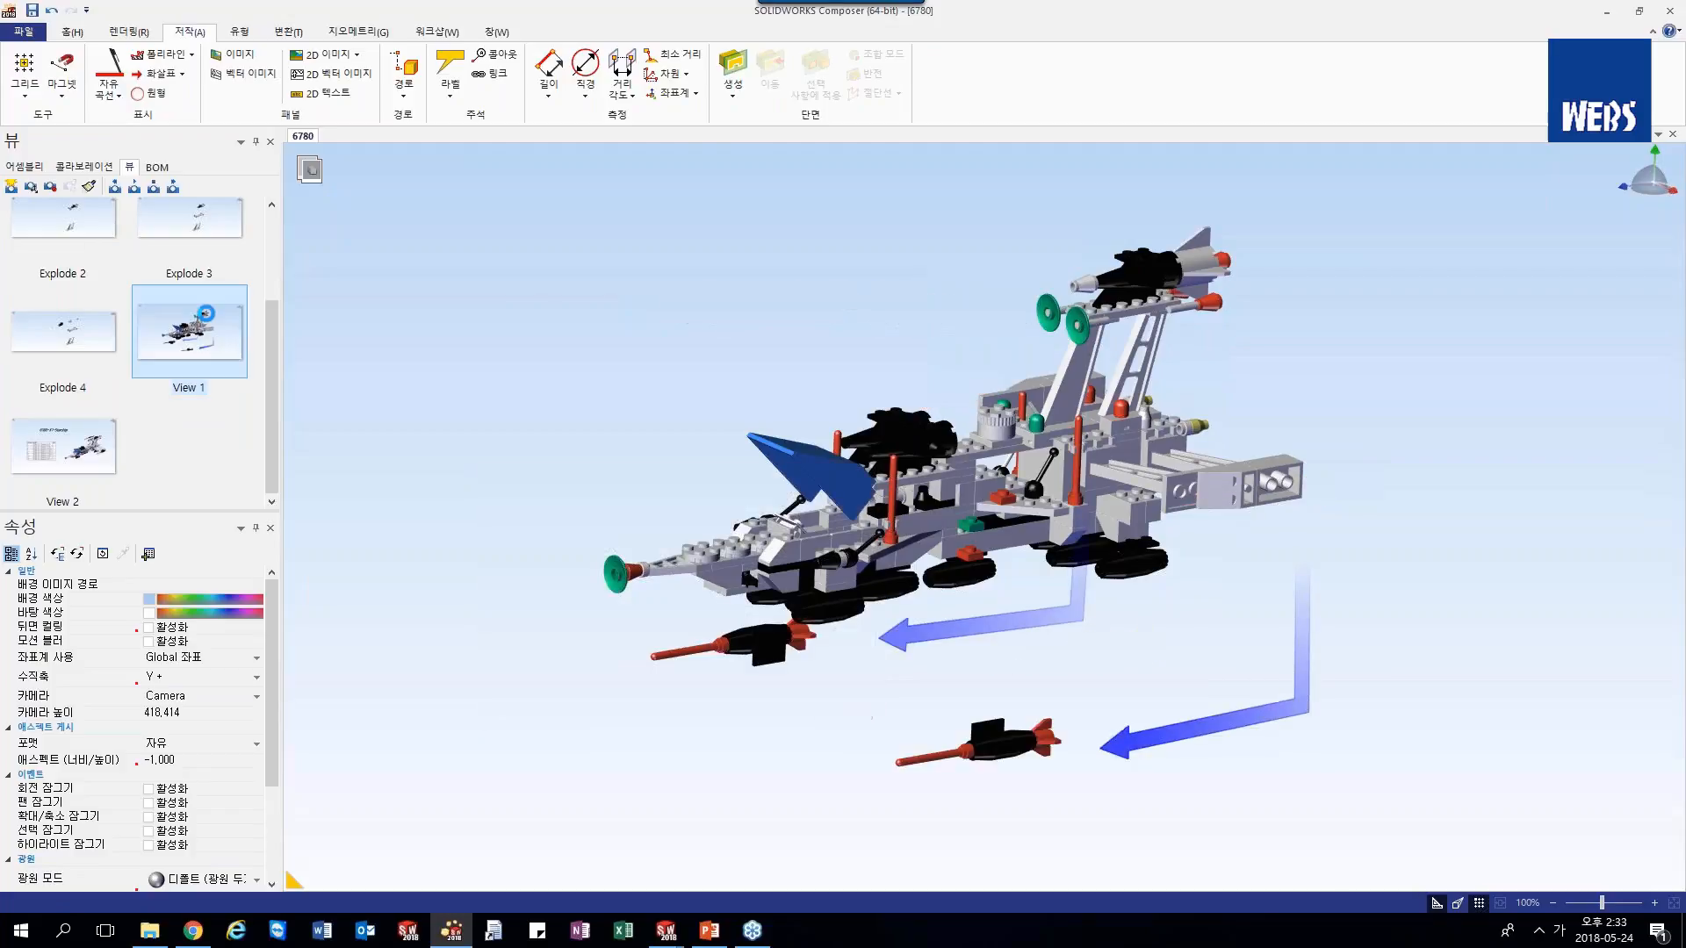
left_click(61, 430)
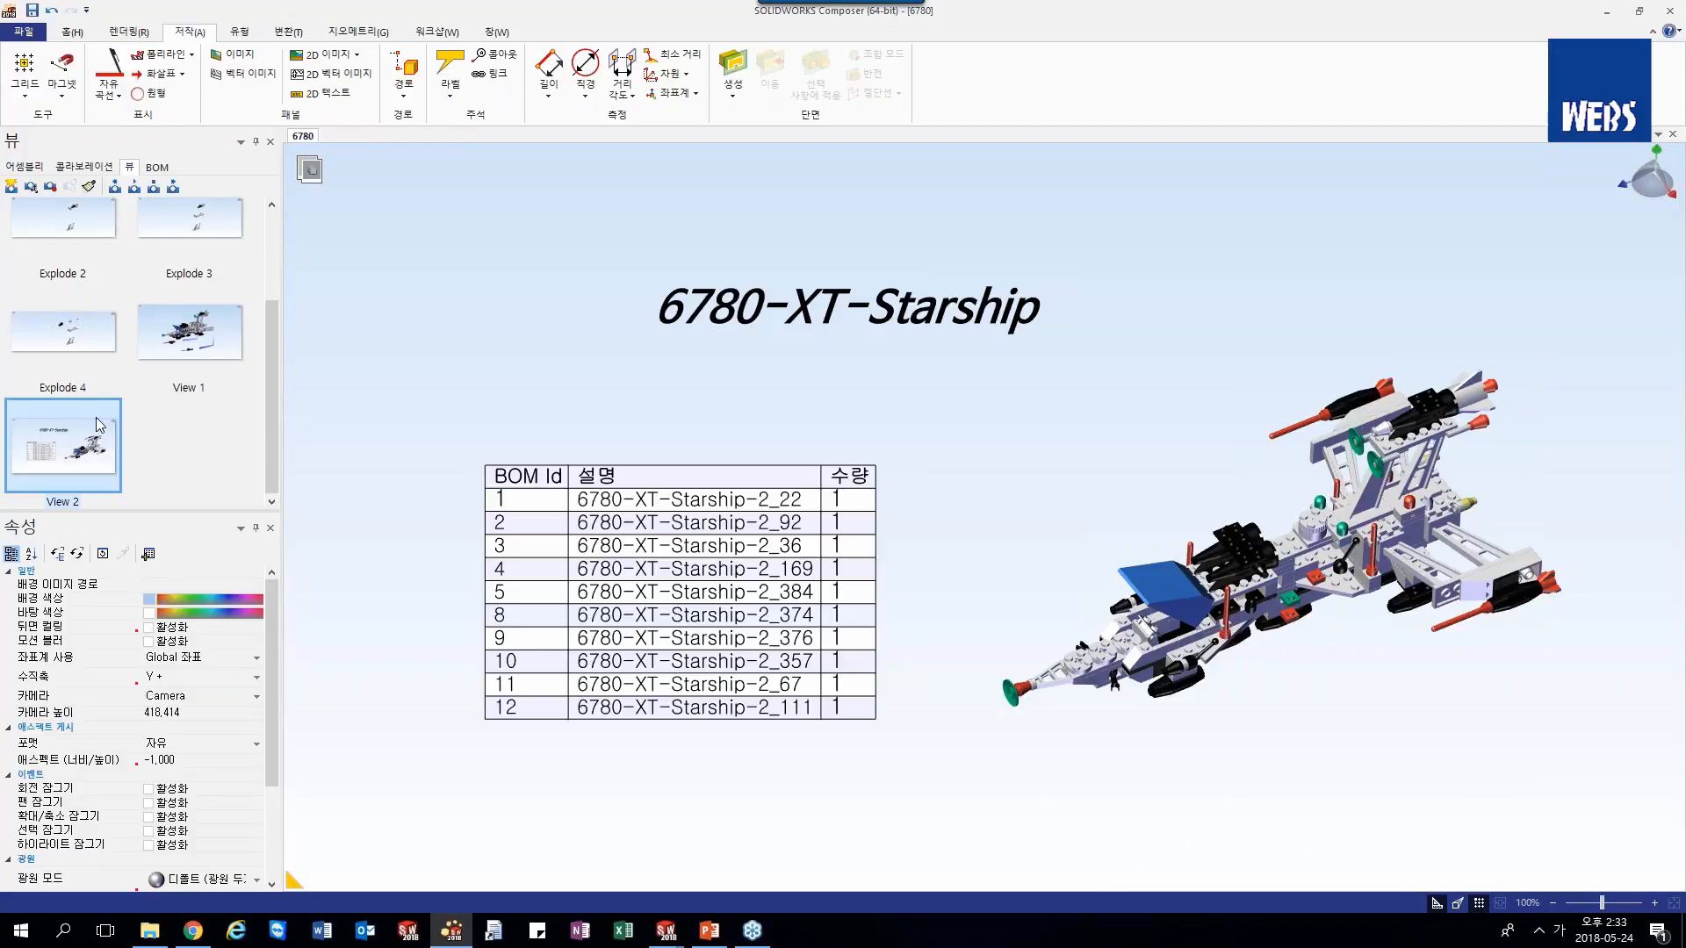
left_click_drag(273, 428, 302, 264)
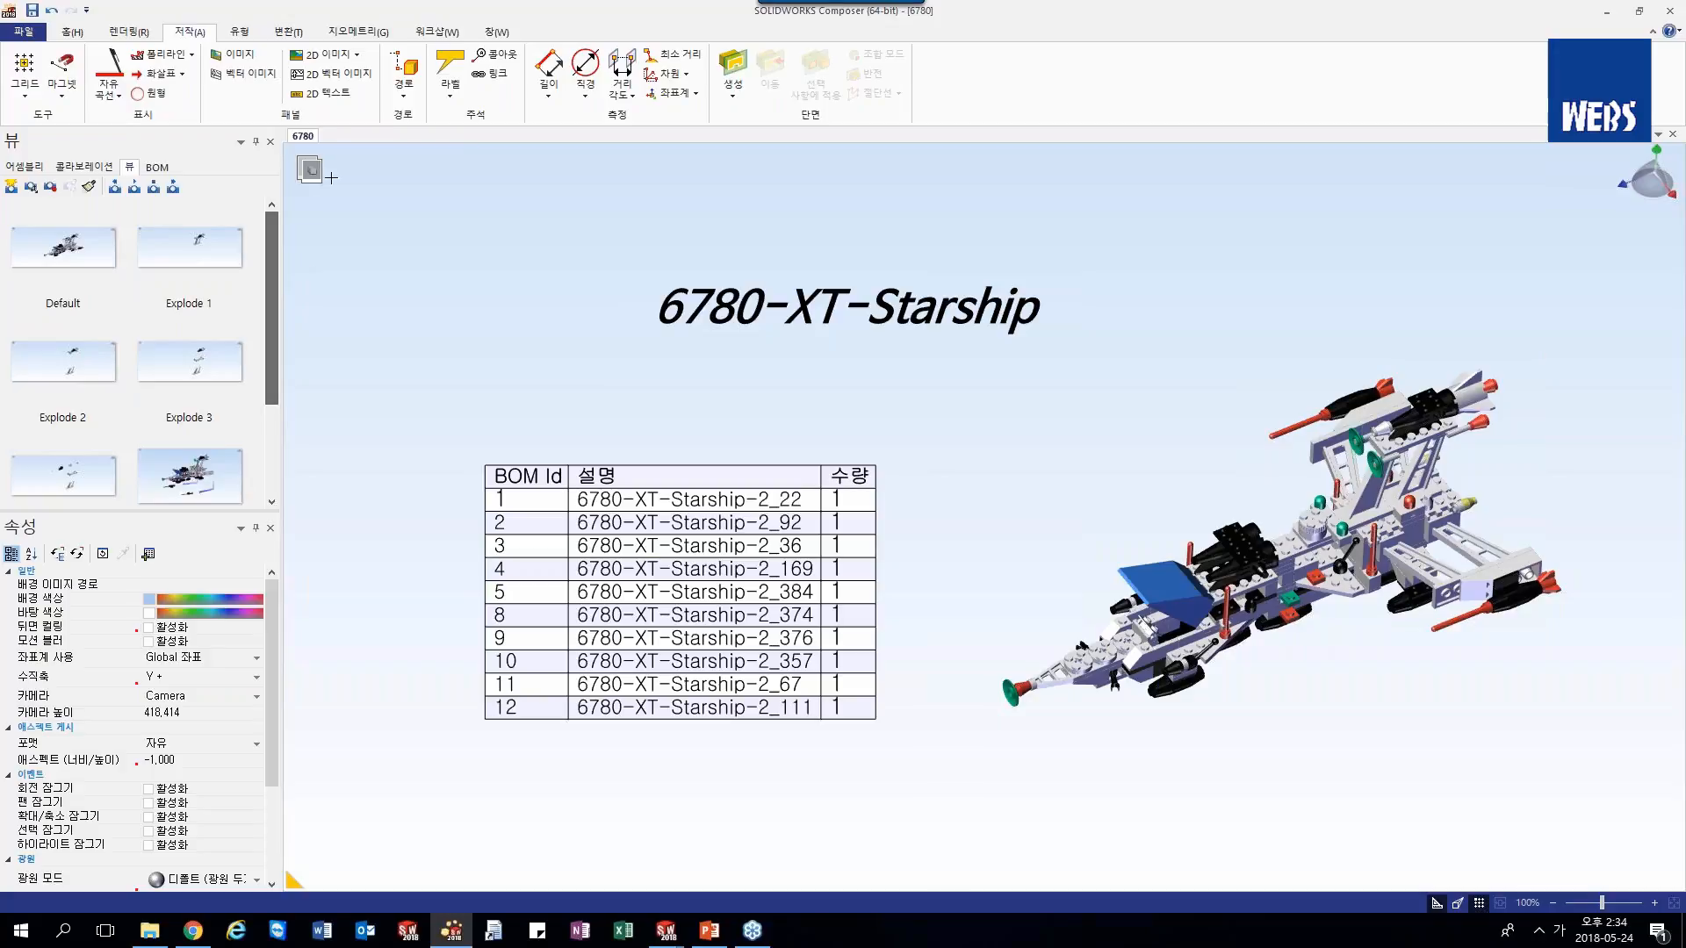
- Open the High Resolution Image (고해상도 이미지) workshop and arrange its window so all the settings are accessible
left_click(439, 33)
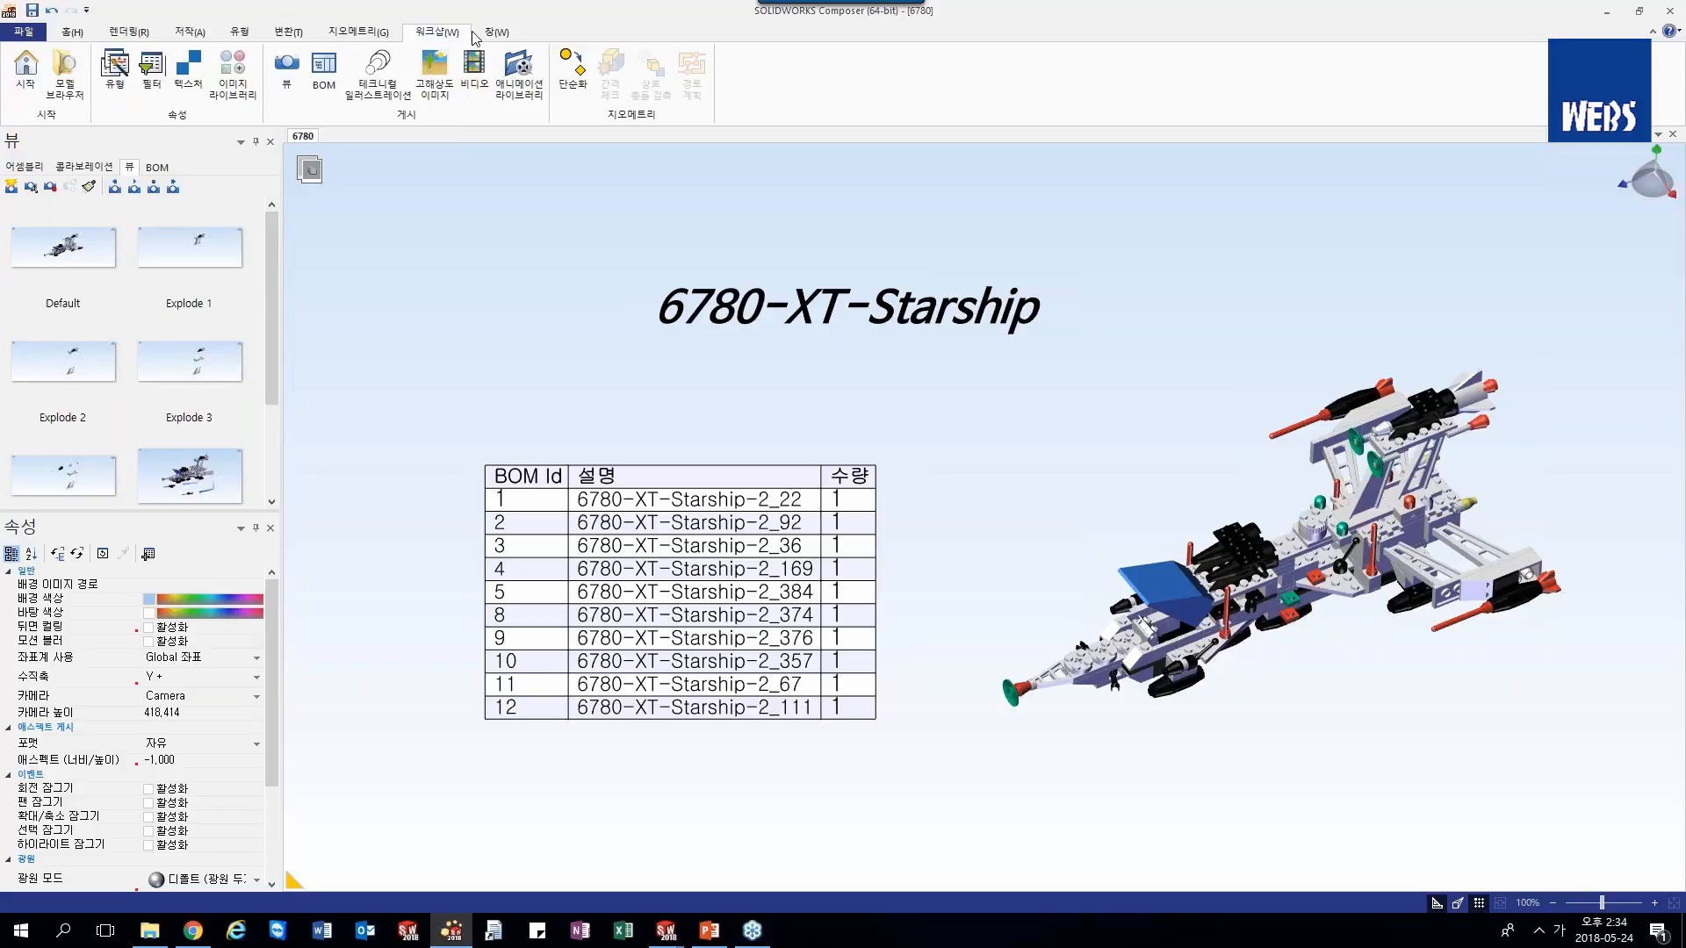
left_click(443, 84)
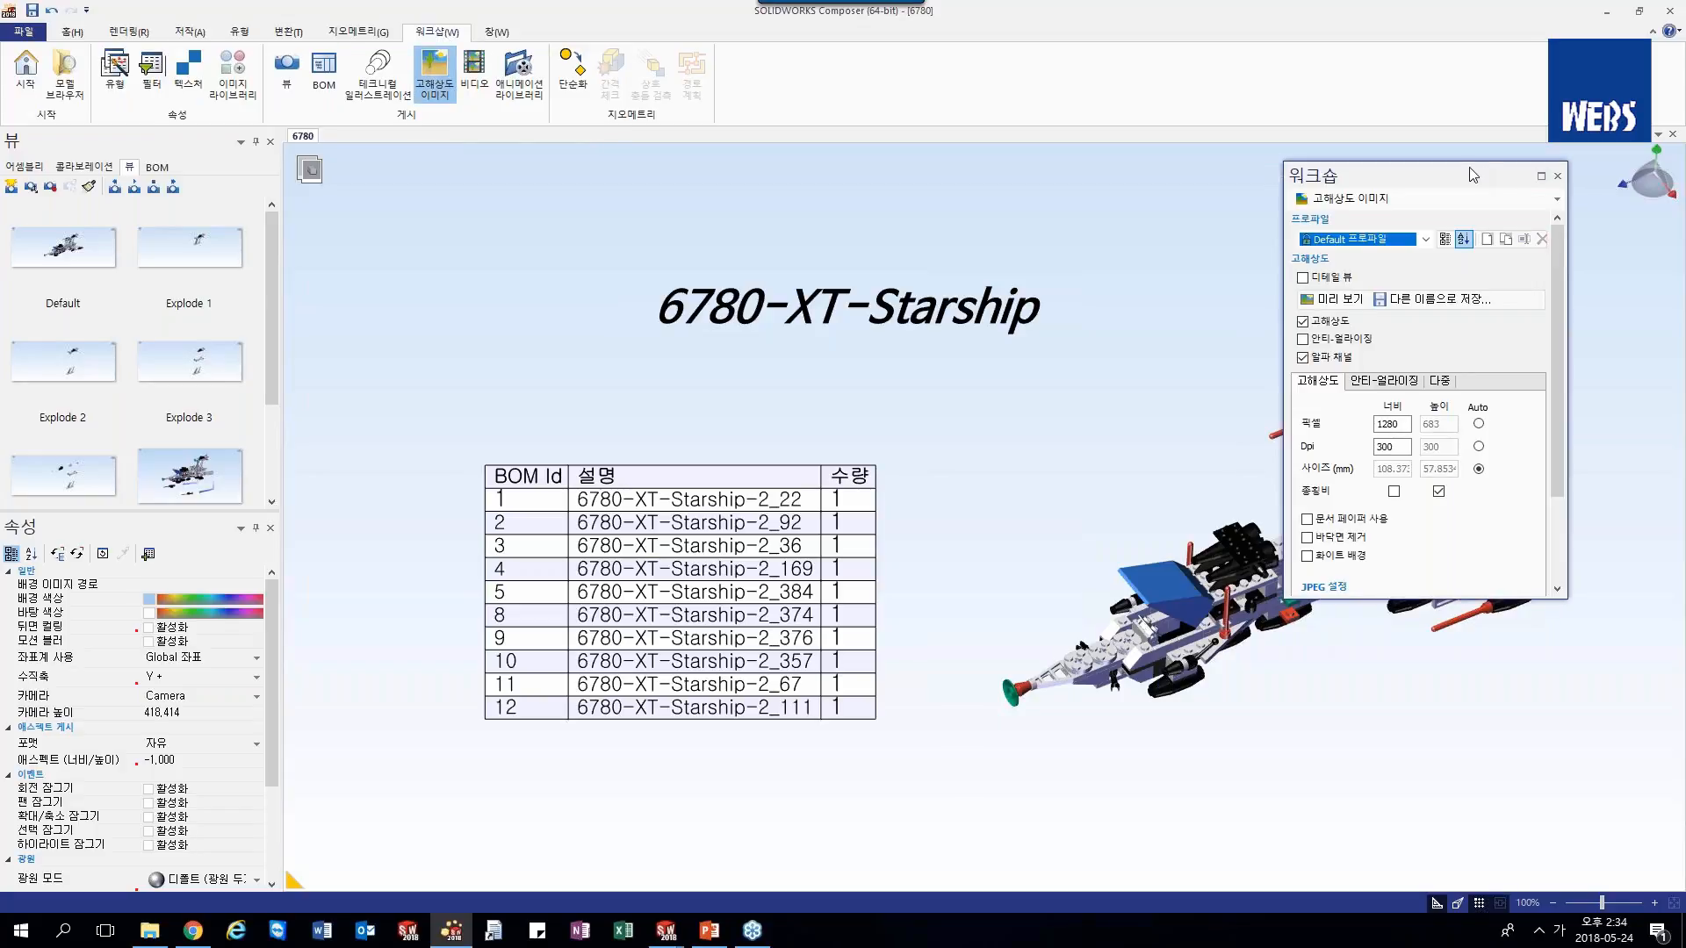
left_click_drag(1468, 171, 1501, 171)
left_click(1576, 174)
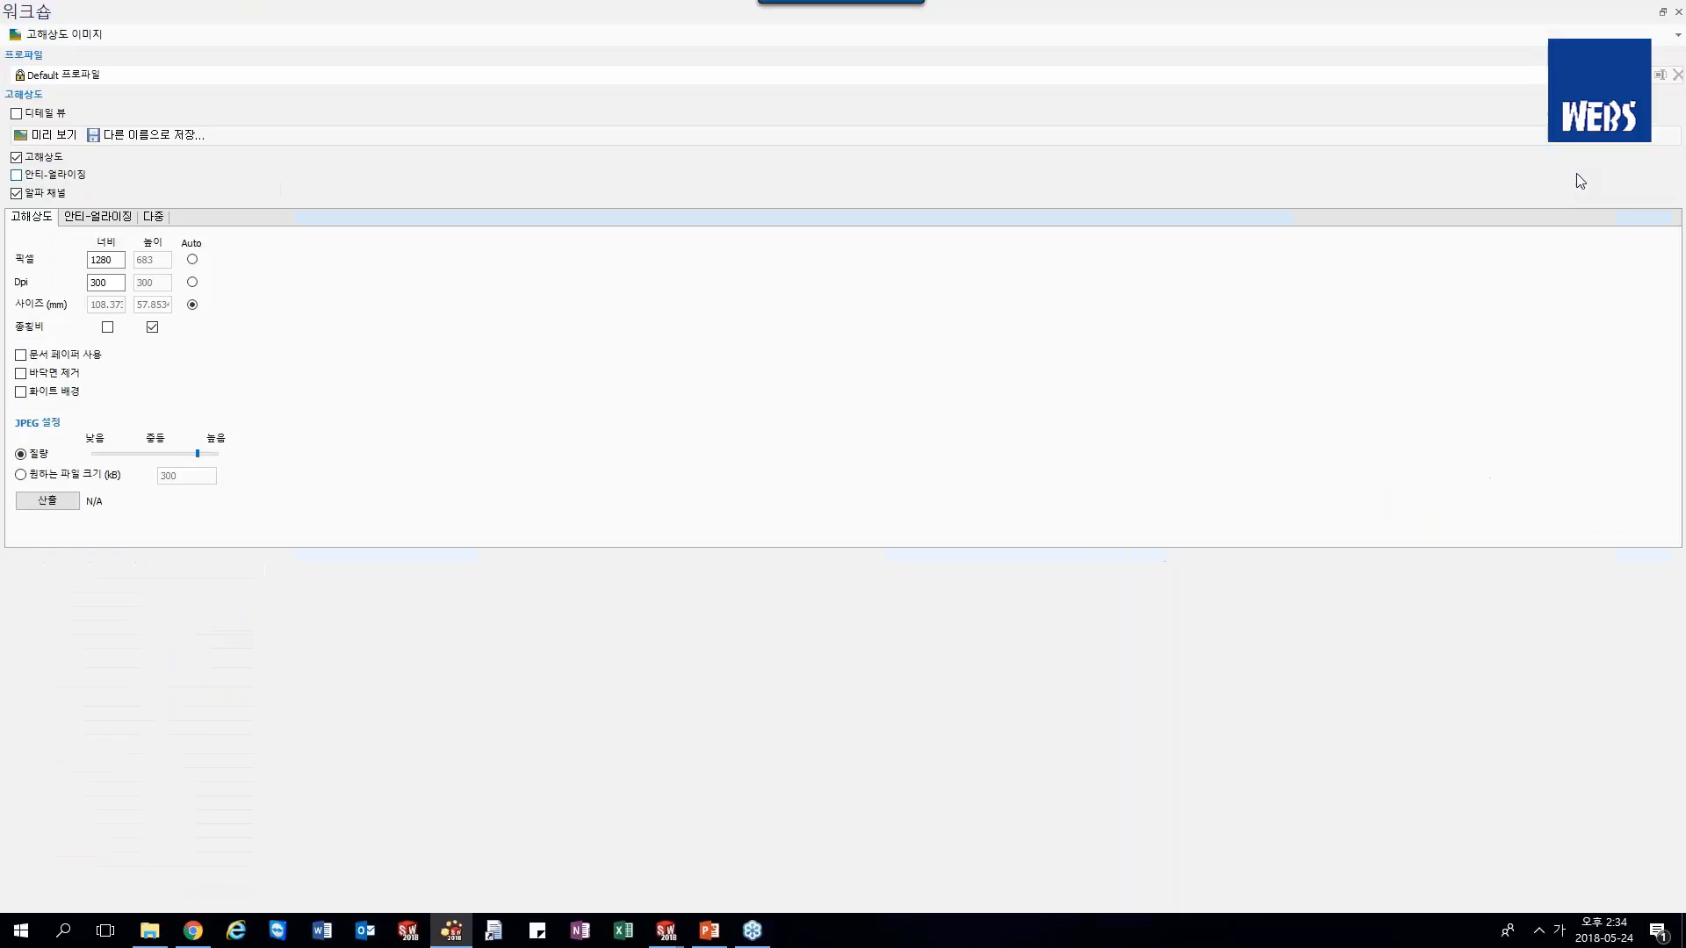
left_click(1662, 12)
left_click_drag(1449, 180, 1500, 243)
left_click_drag(1507, 707, 1527, 927)
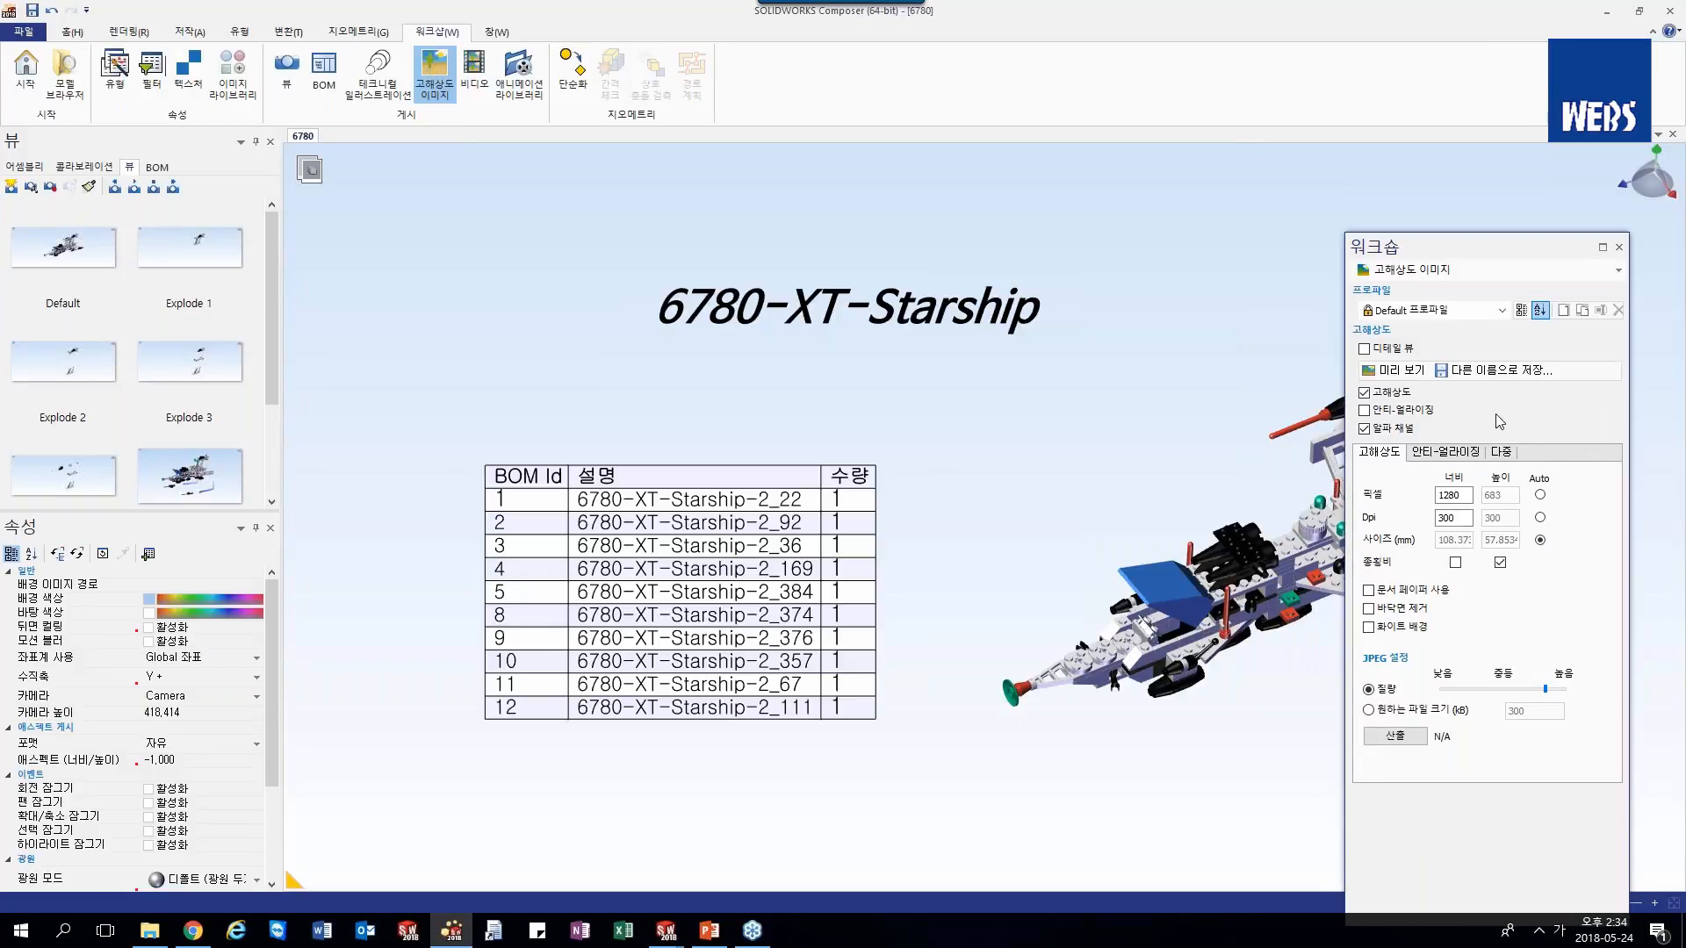
left_click_drag(1506, 246, 1533, 190)
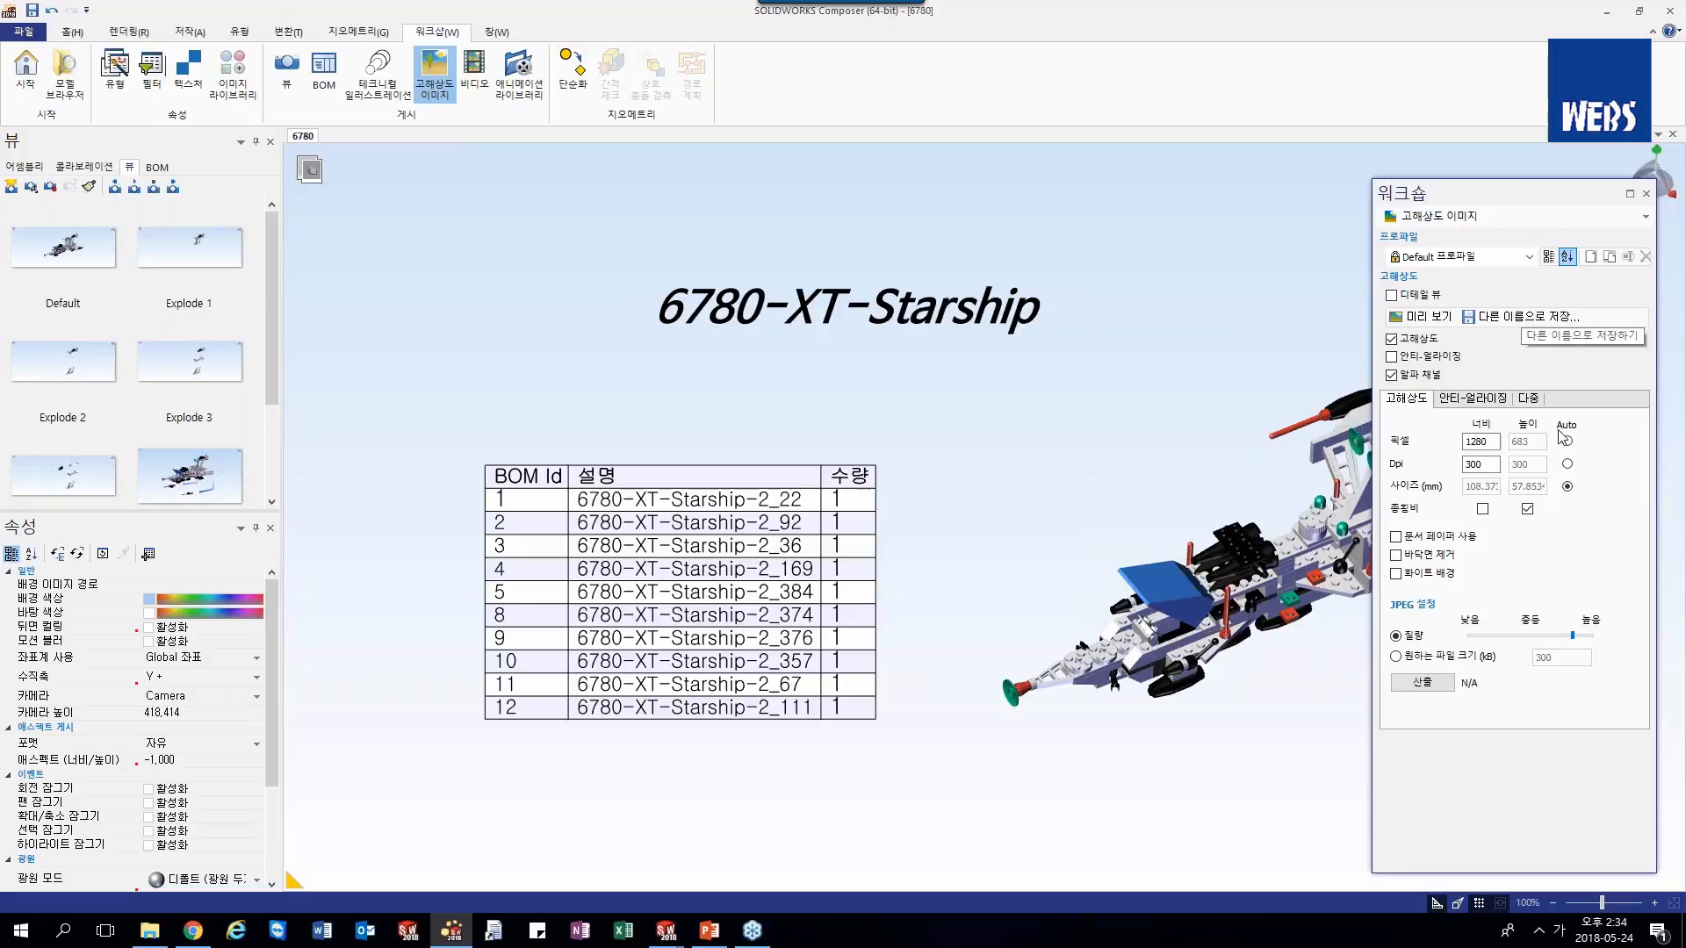
- Enable multiple output by view (뷰) and save the images as Jpeg with the base name 6780 in the images folder
left_click(1528, 398)
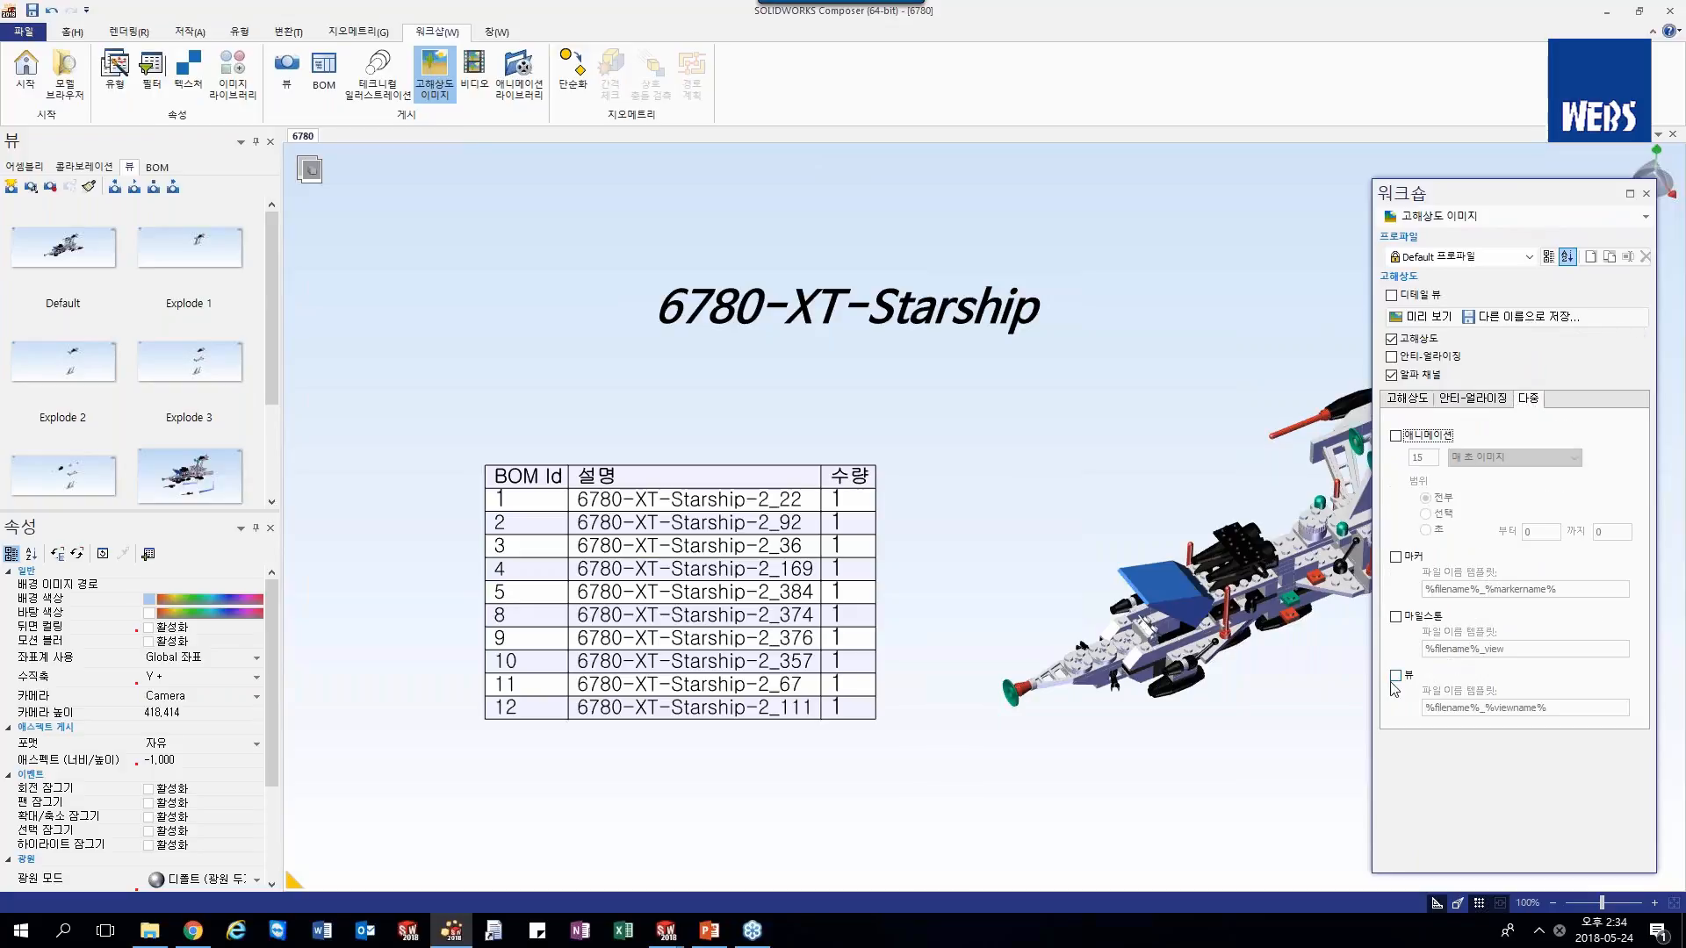
left_click(1396, 676)
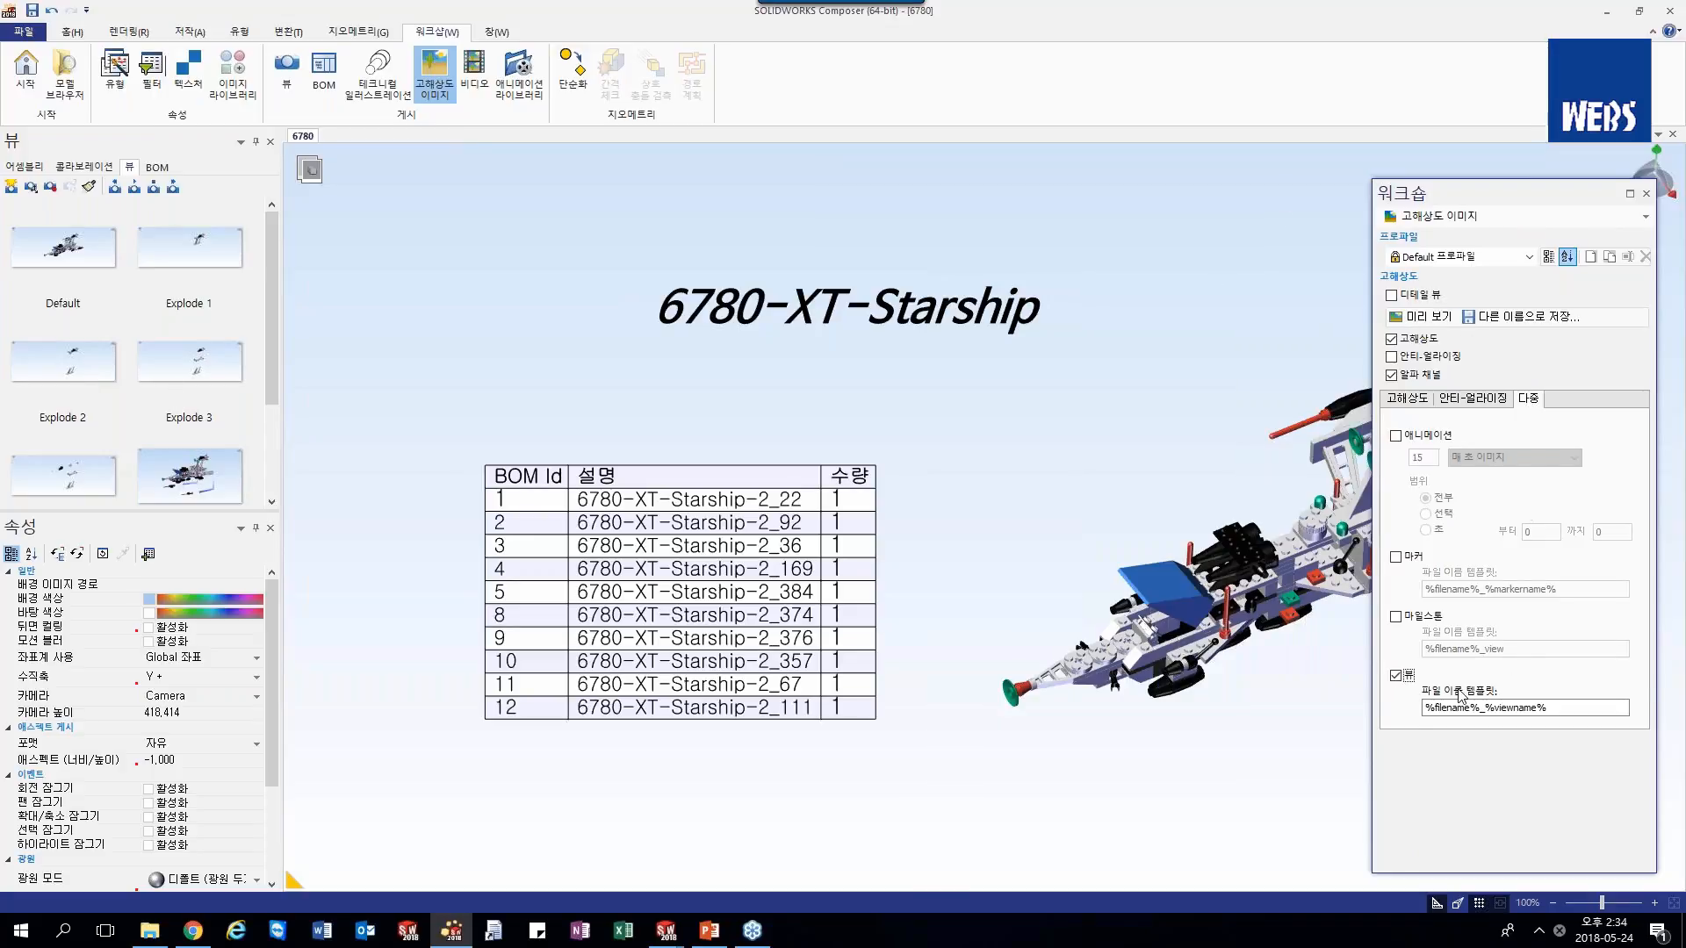
left_click(1541, 318)
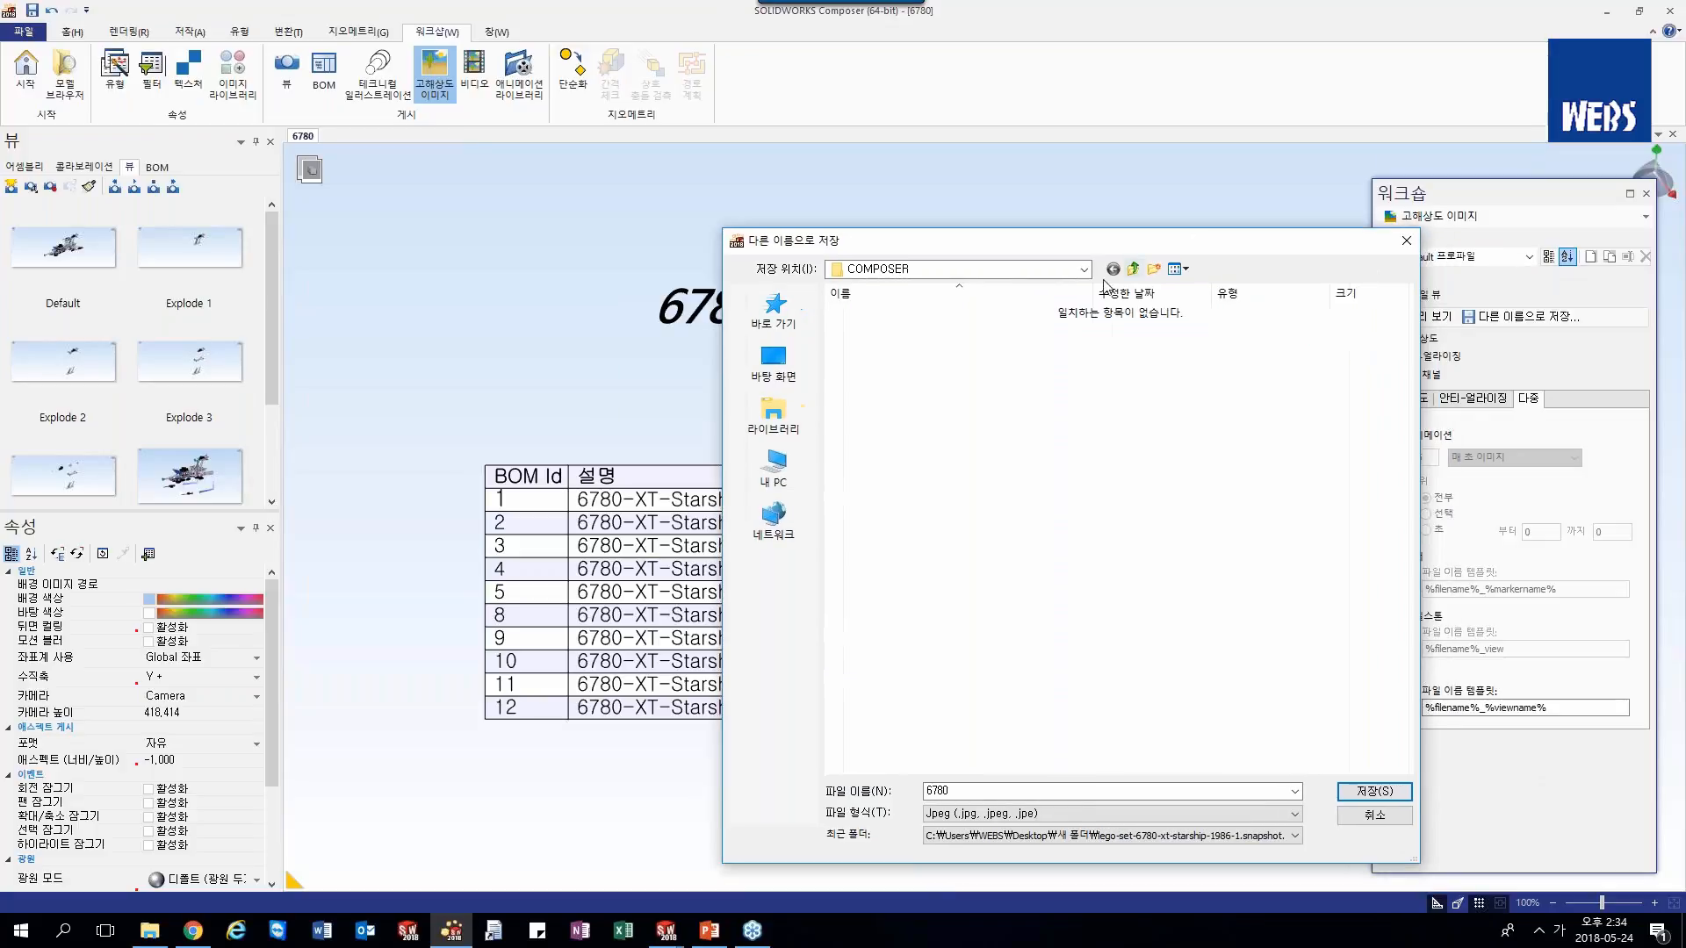
left_click(1129, 269)
double_click(929, 333)
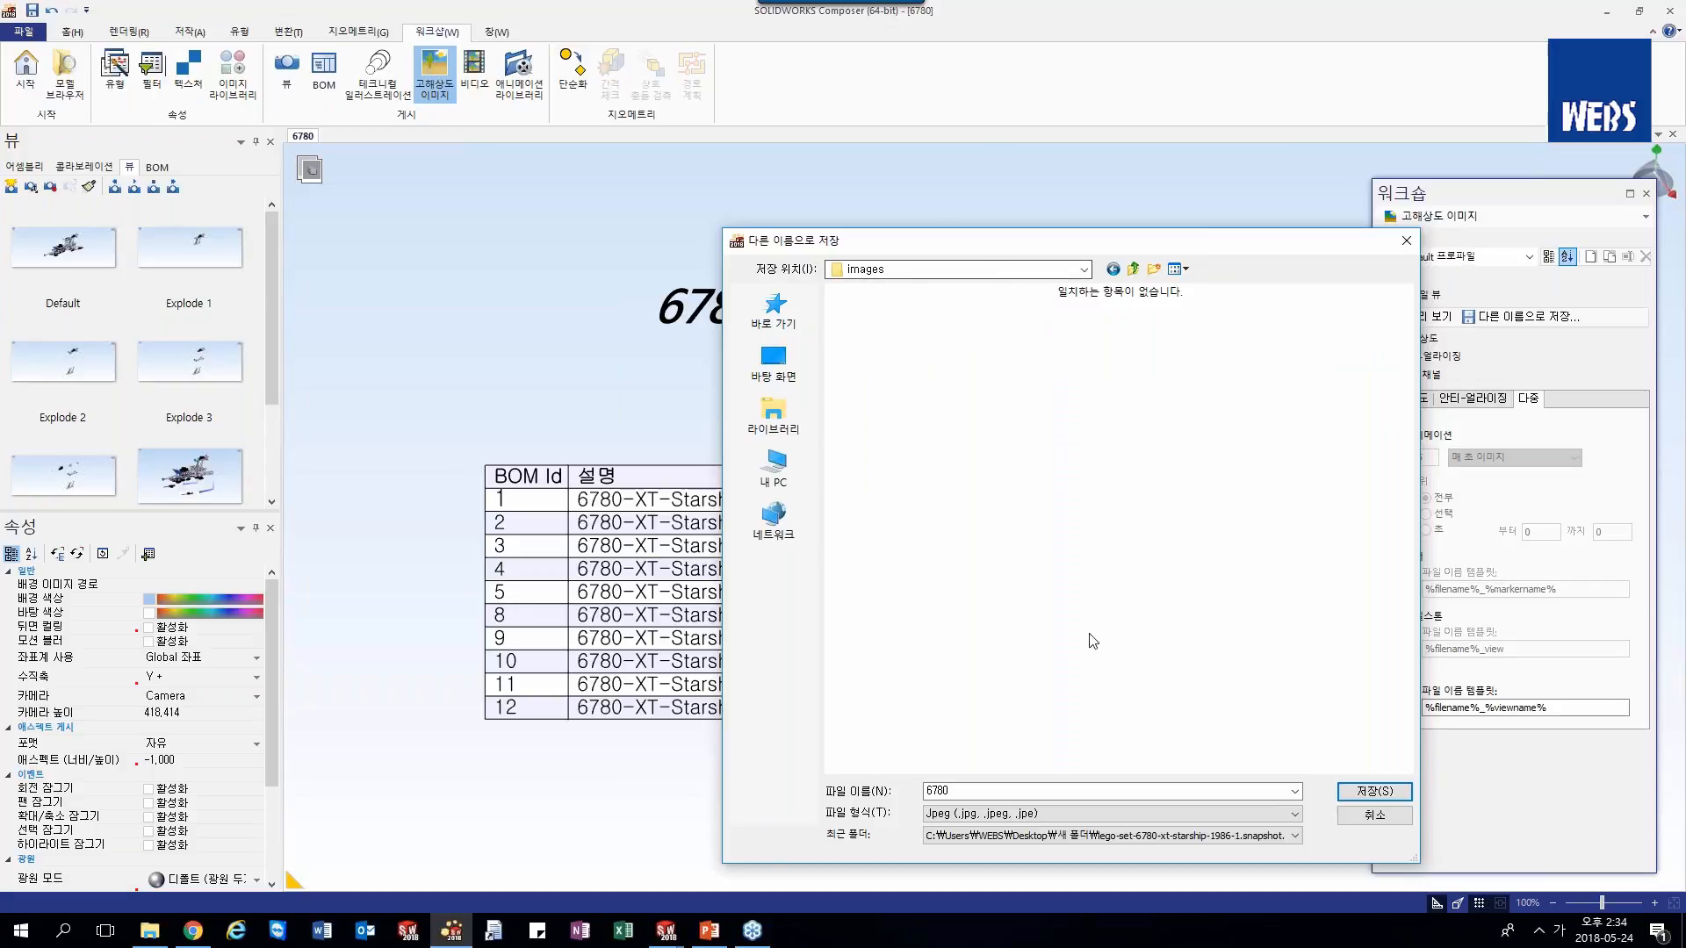
left_click(1392, 799)
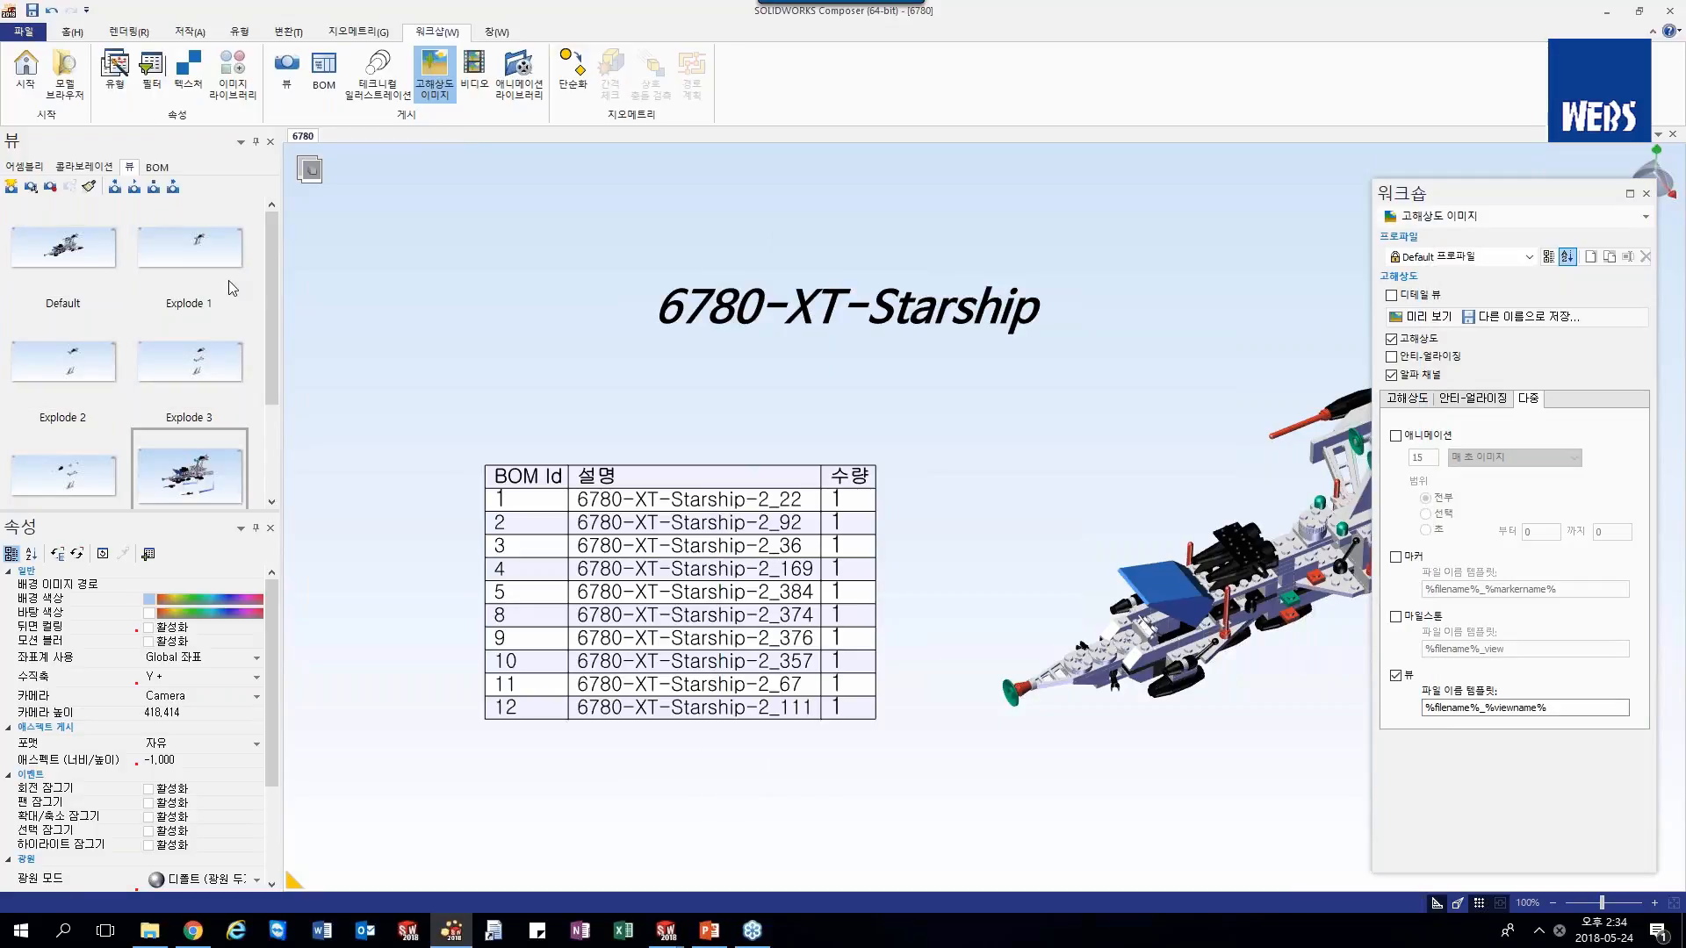
- Open the images folder in File Explorer and browse the exported pictures from 6780_Default to 6780_View 2, then return to Composer
left_click(151, 932)
double_click(303, 220)
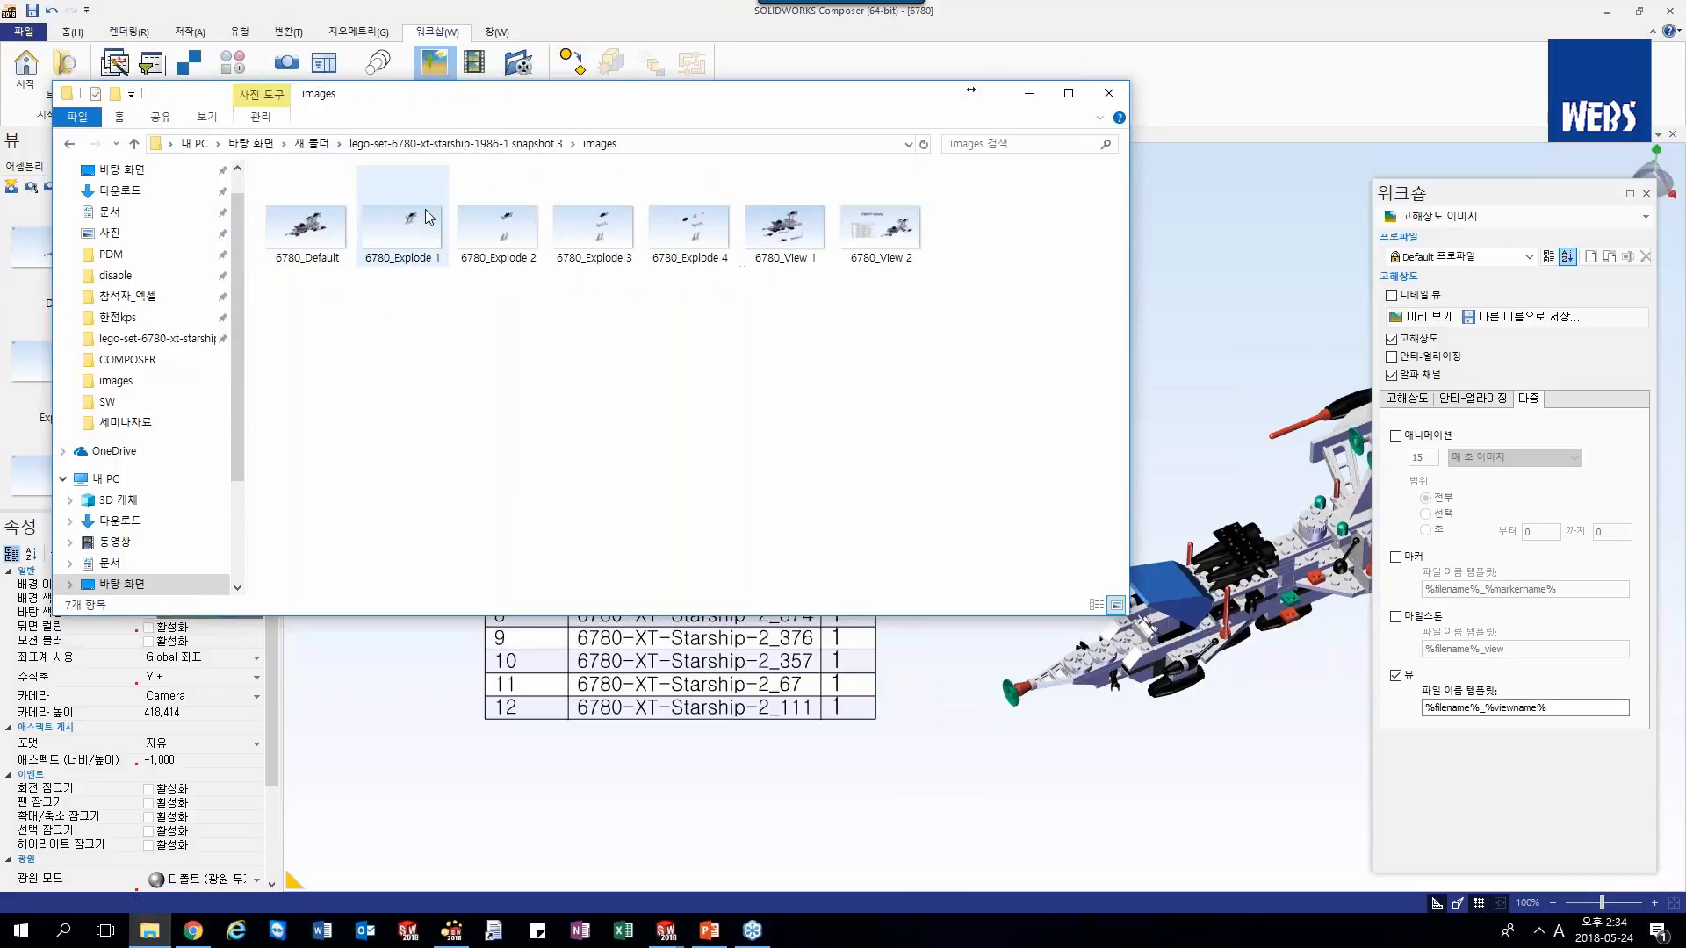
left_click(308, 234)
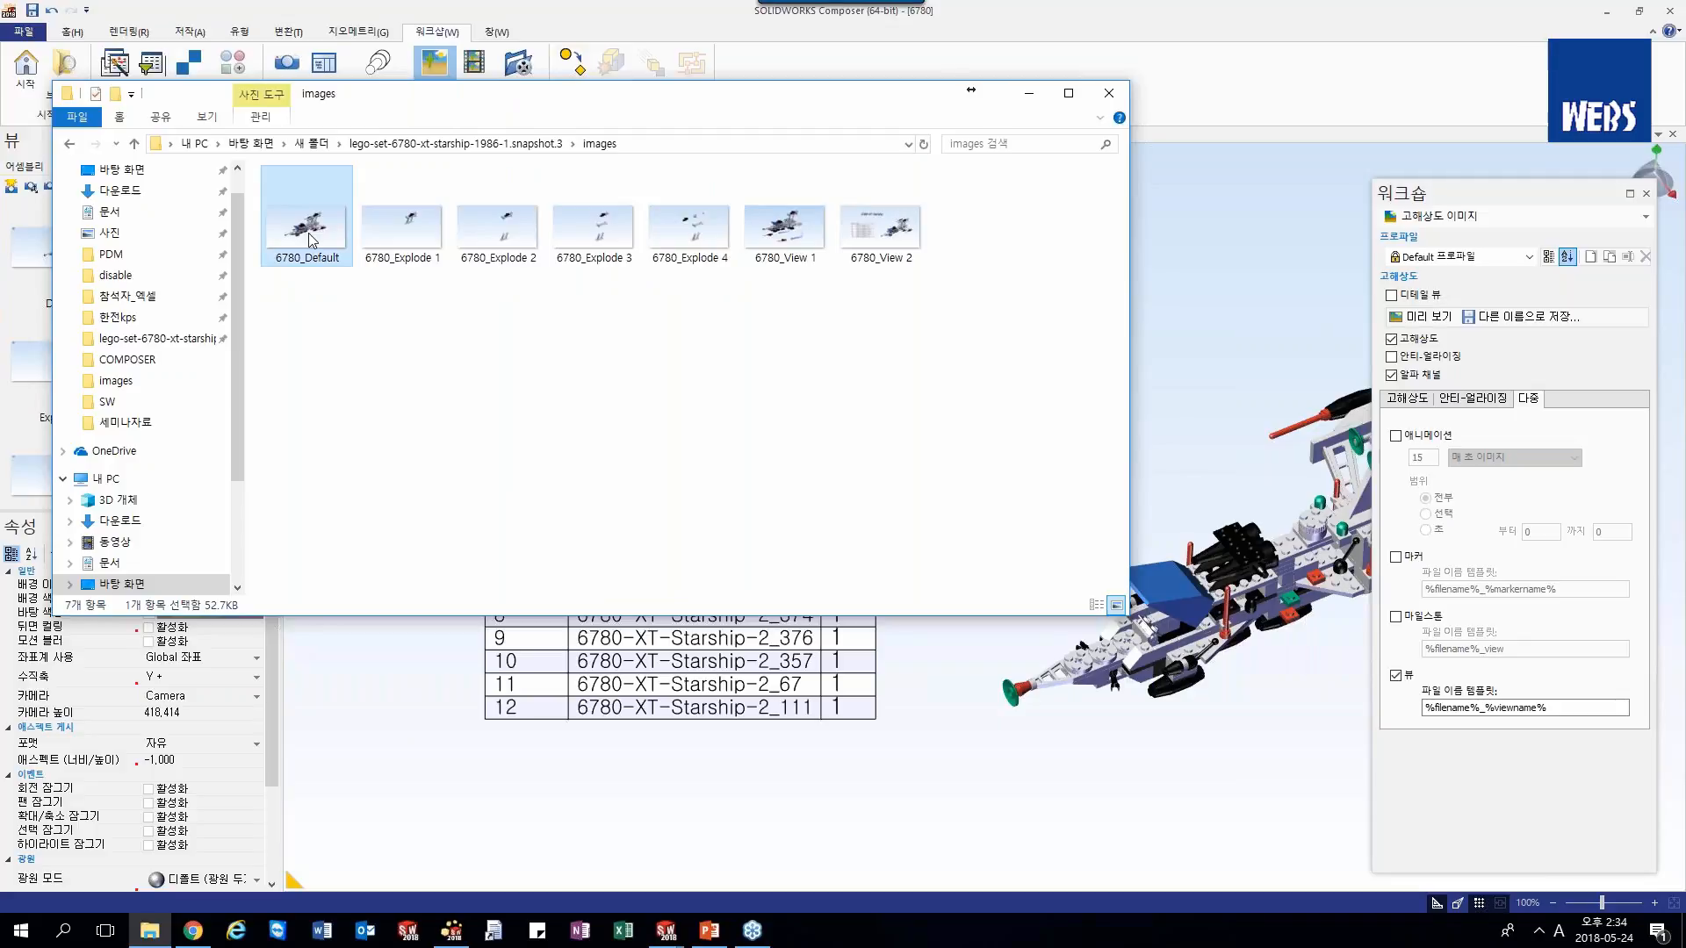
double_click(308, 233)
left_click(1638, 489)
left_click(1638, 489)
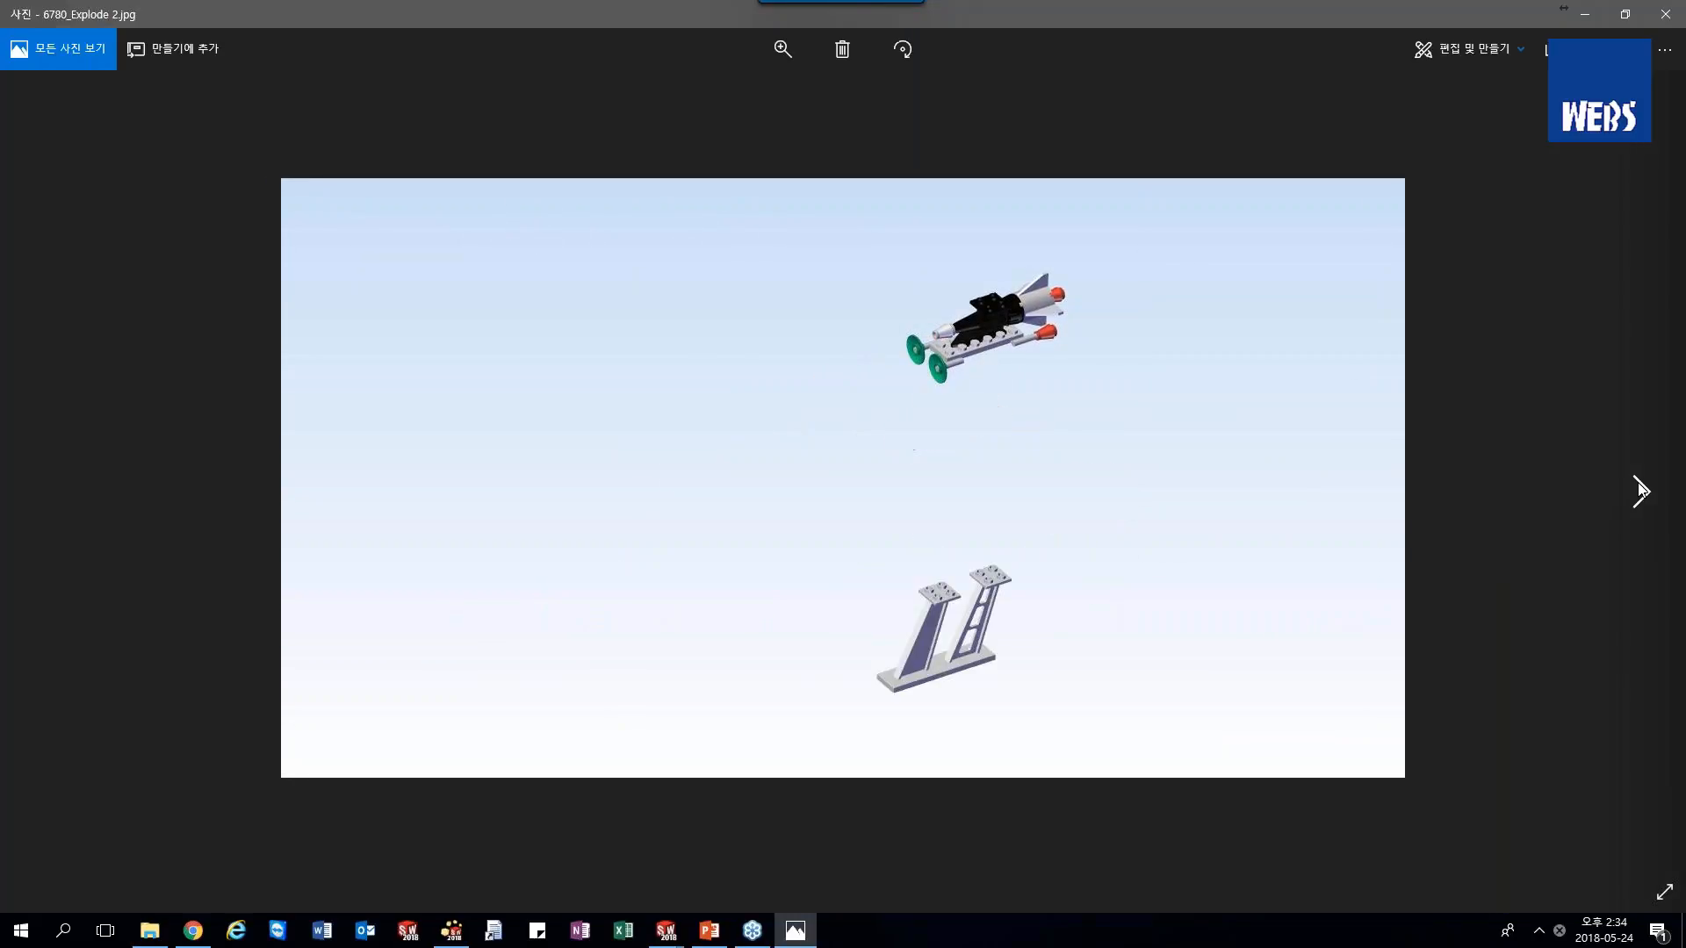
left_click(1638, 489)
left_click(1638, 489)
left_click(1639, 489)
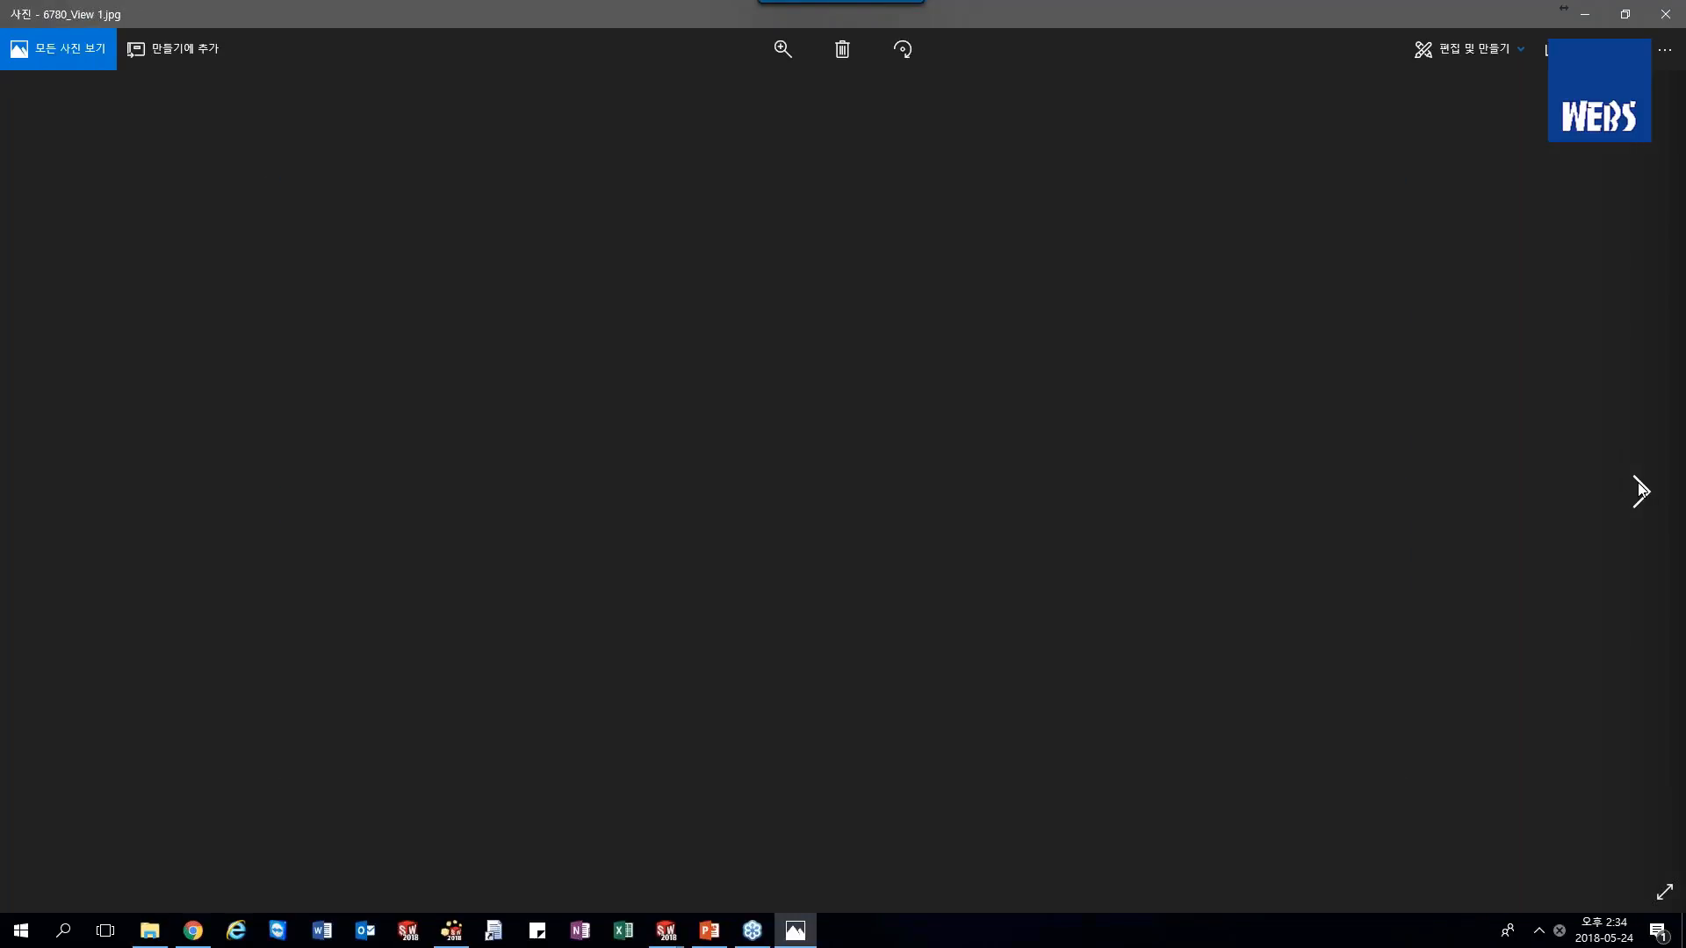
left_click(1642, 490)
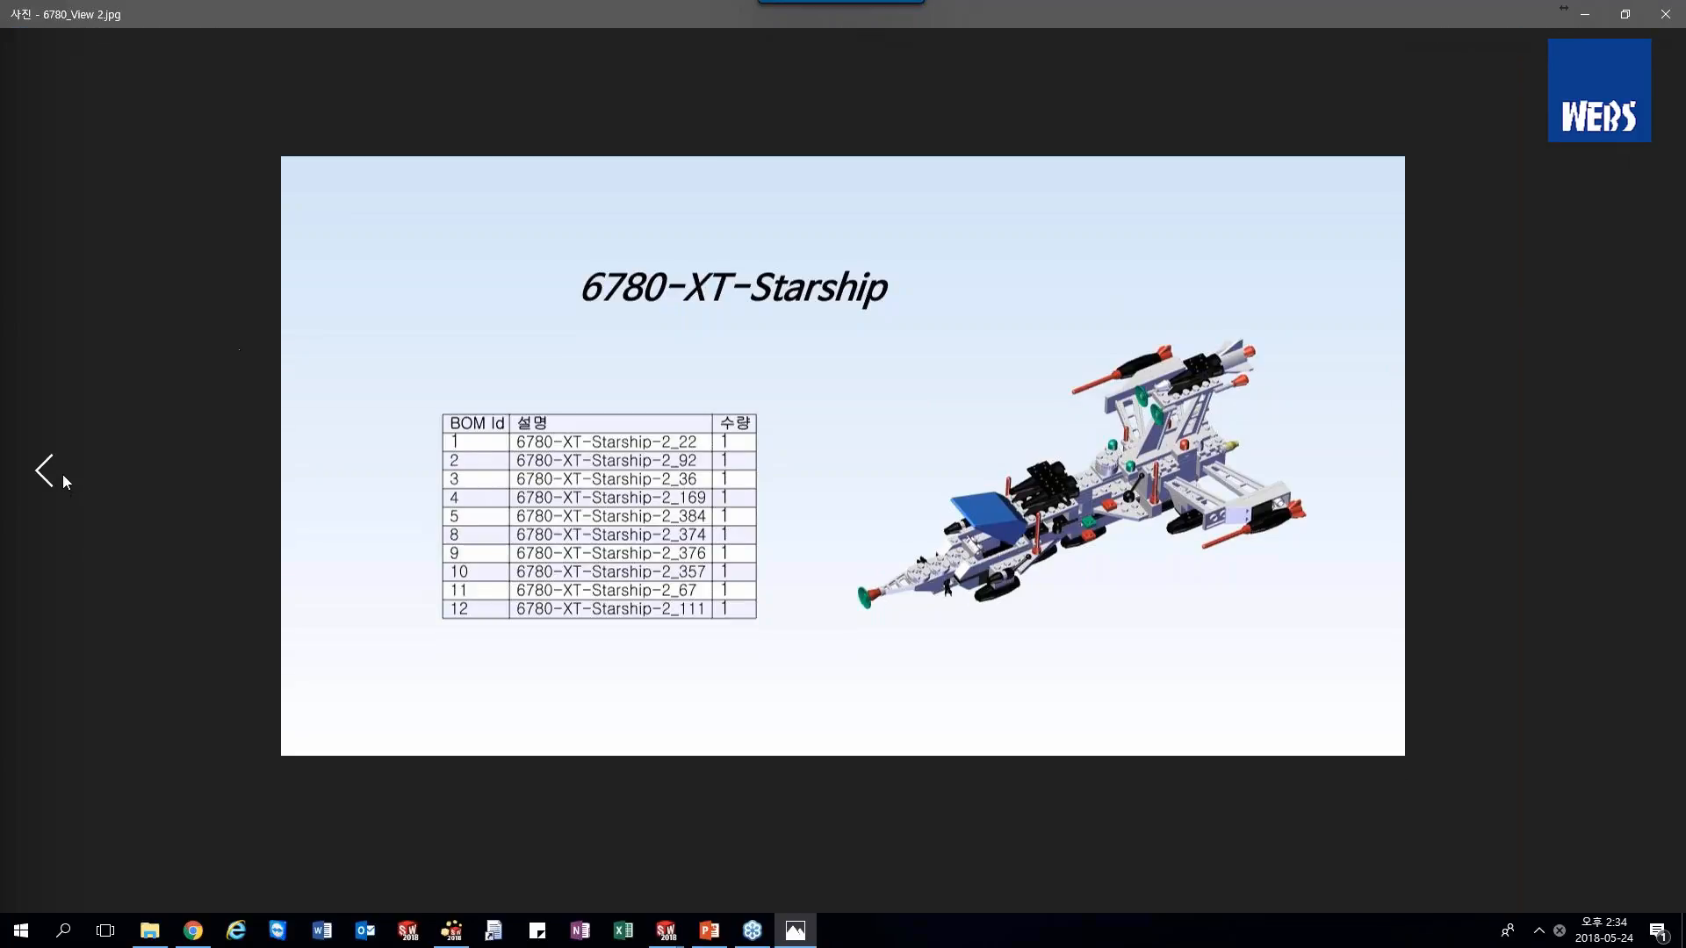
left_click(62, 478)
left_click(1588, 16)
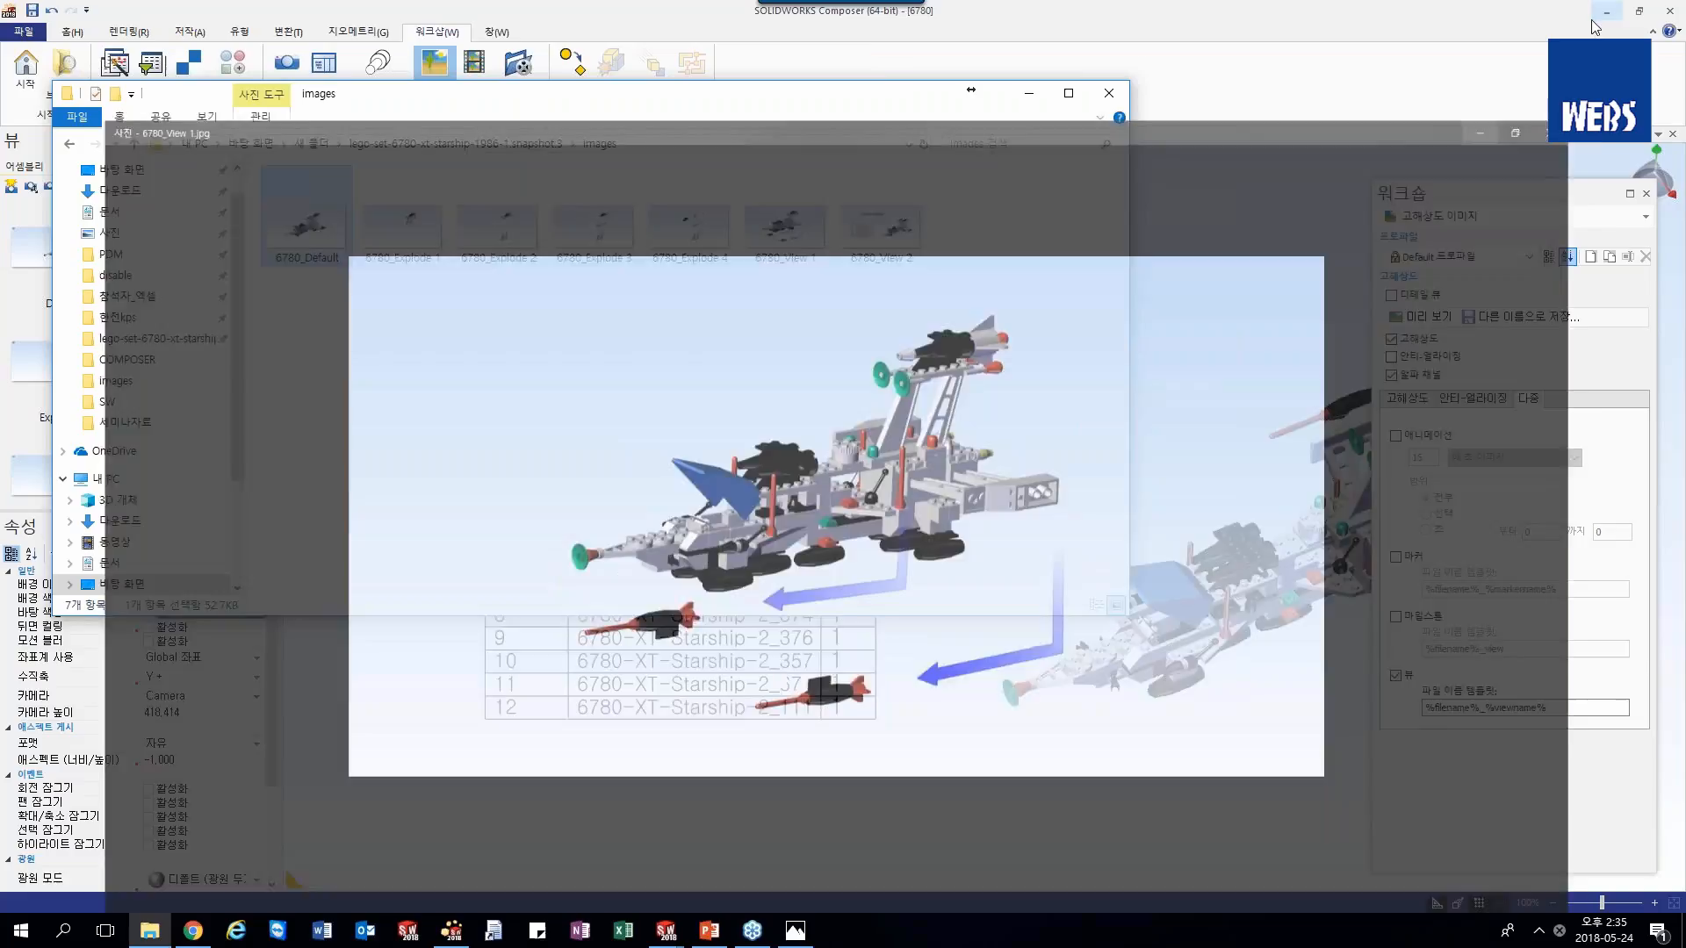
left_click(1027, 93)
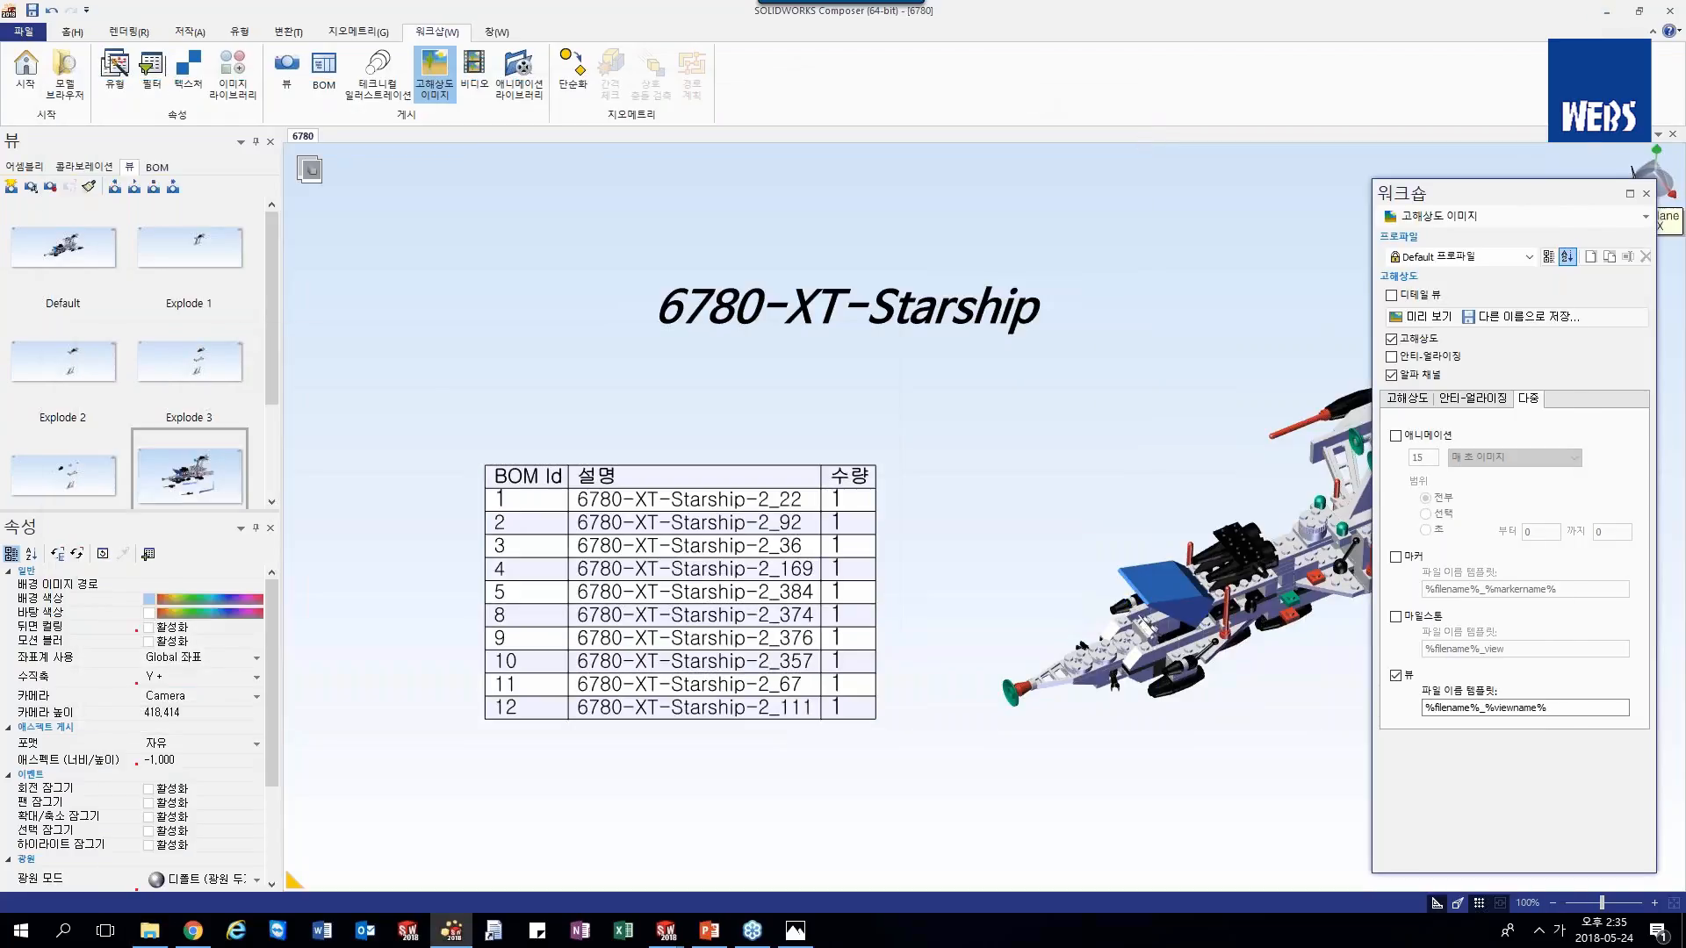
- Close the High Resolution Image workshop and switch the document to animation (애니메이션) mode
left_click(1645, 195)
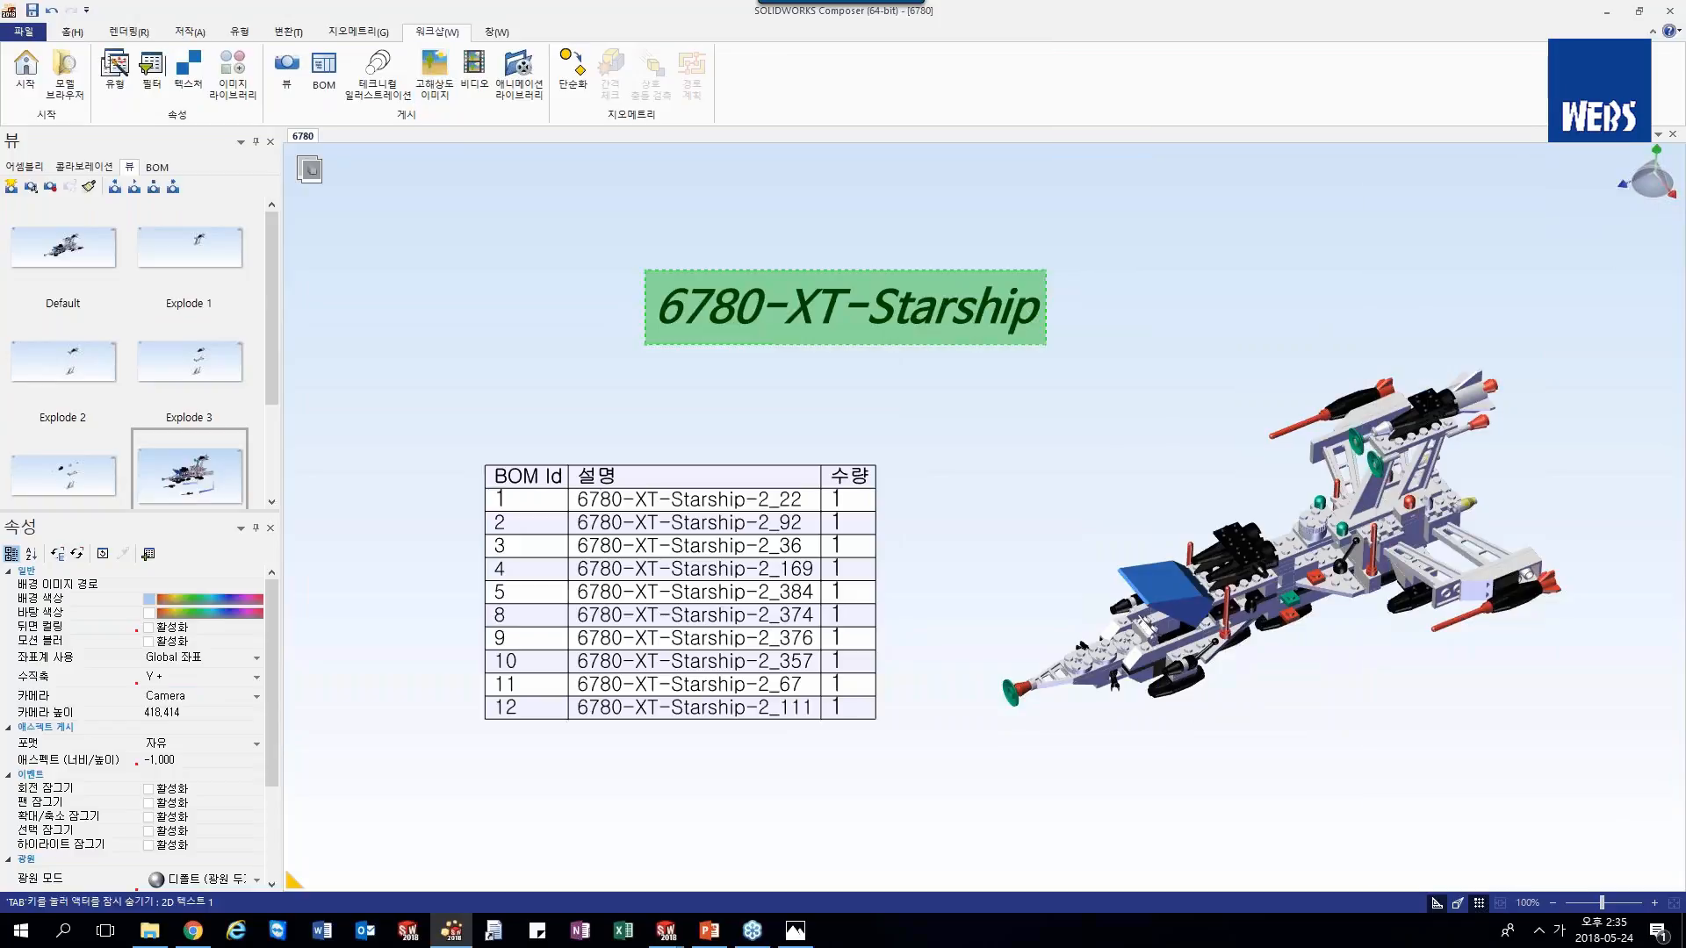
left_click(70, 32)
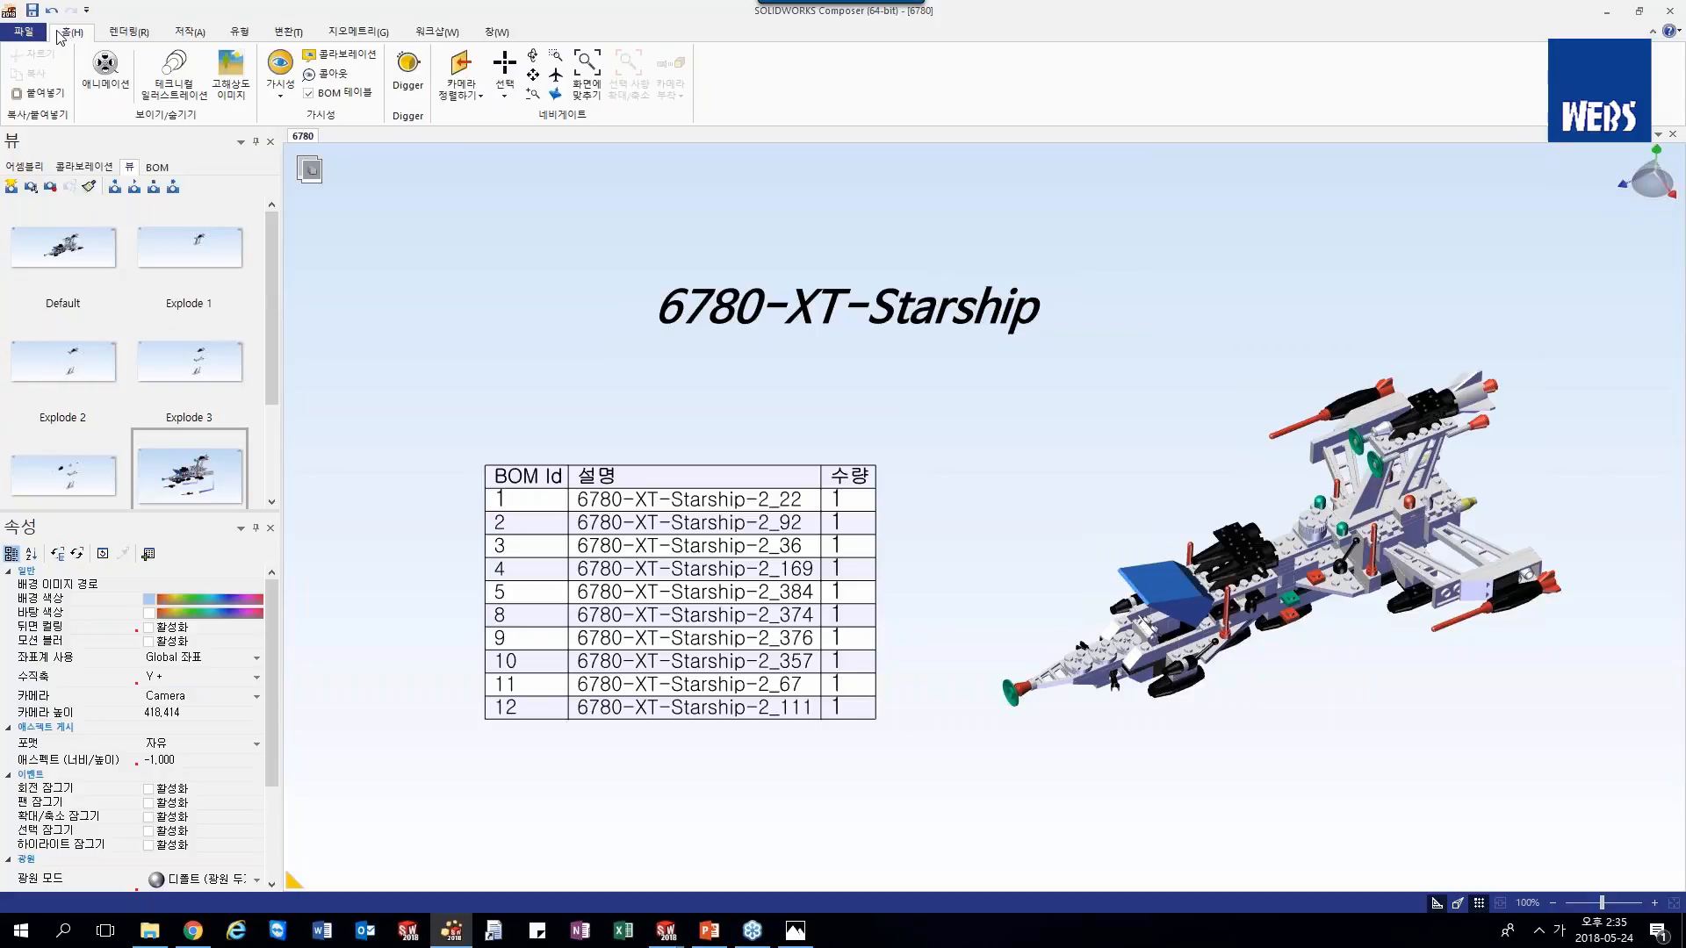
left_click(107, 88)
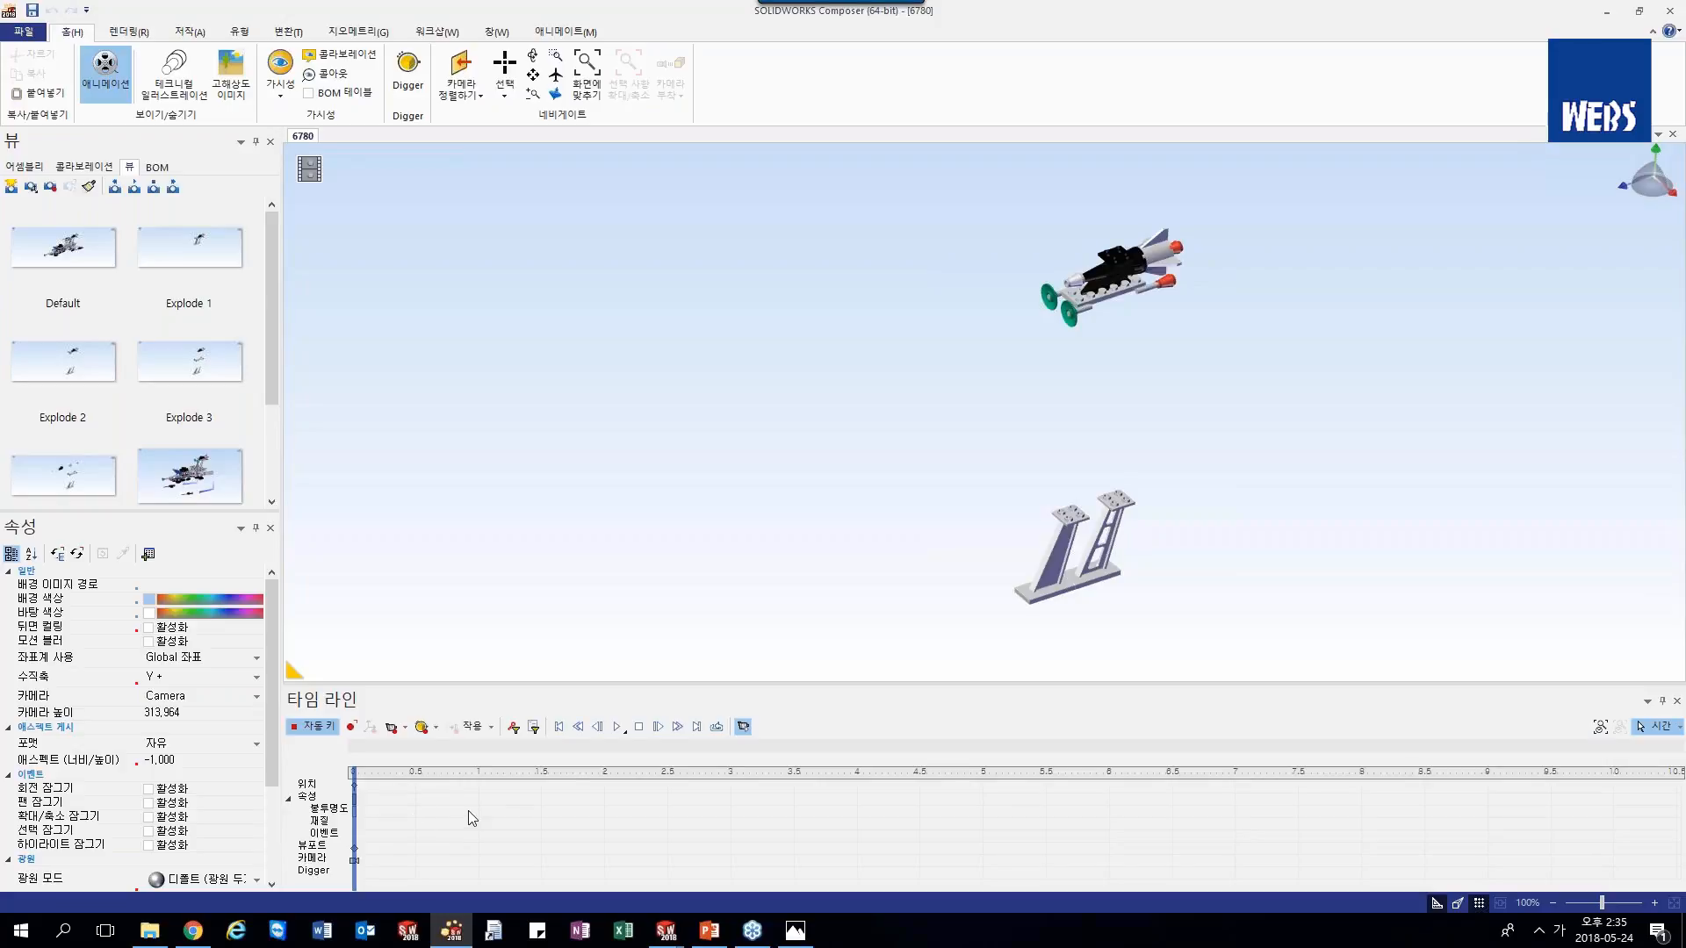
- Place the Default view on the animation timeline at 0 seconds and again at 1 second
scroll(457, 795, "down", 2)
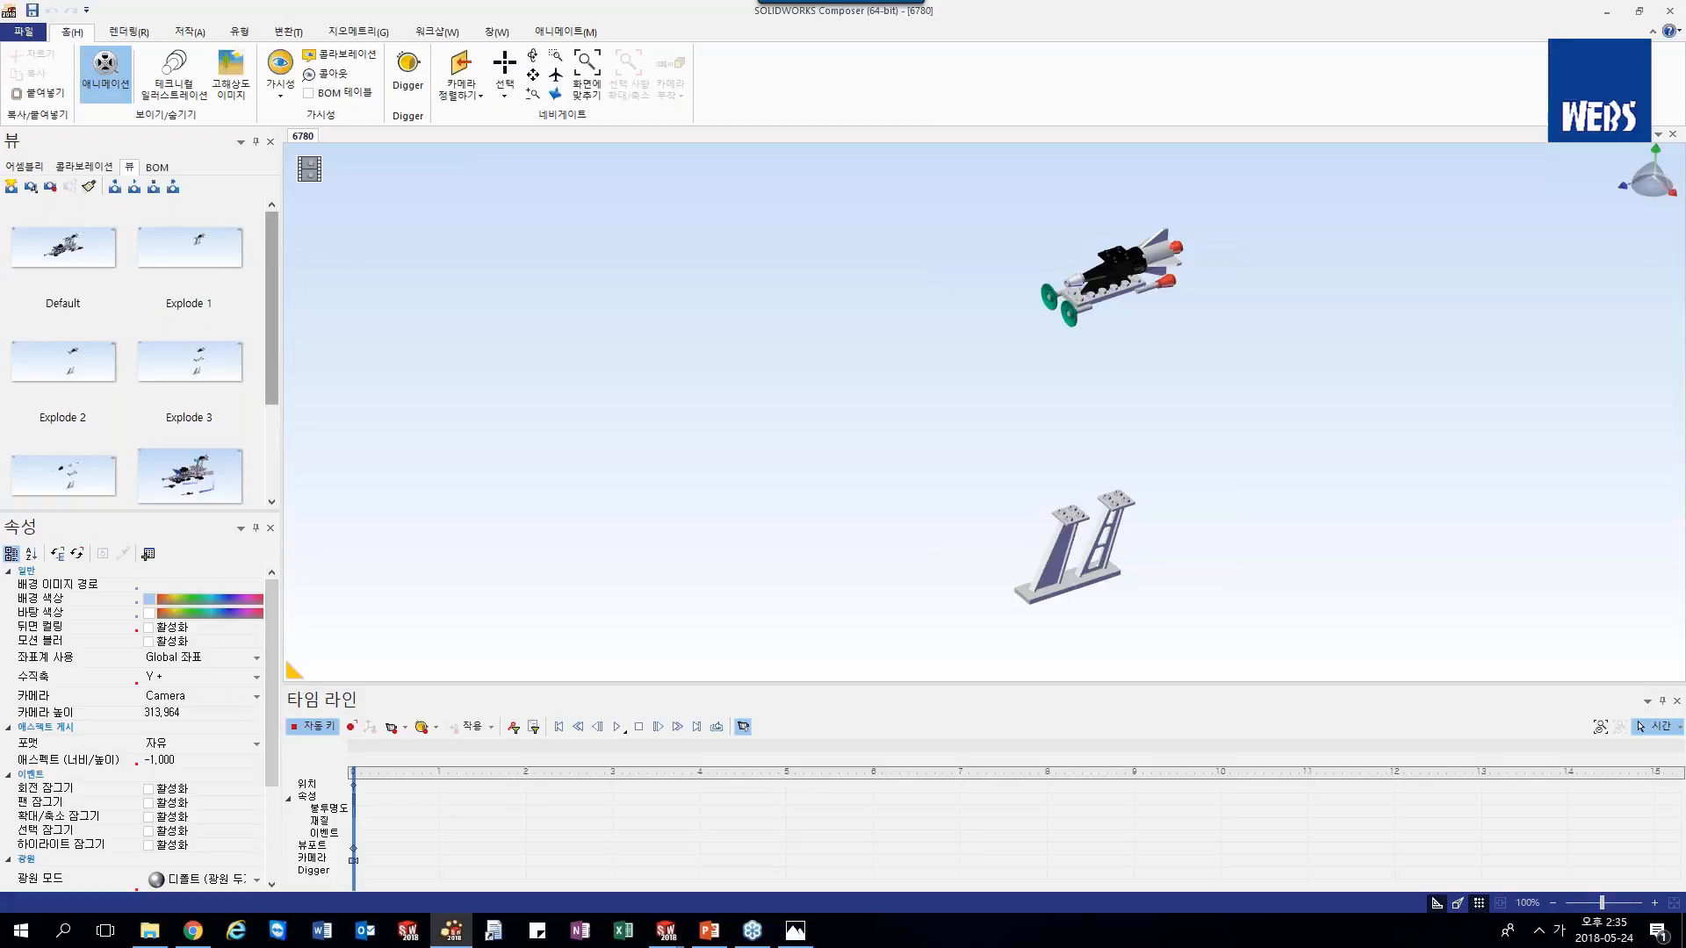
left_click(102, 366)
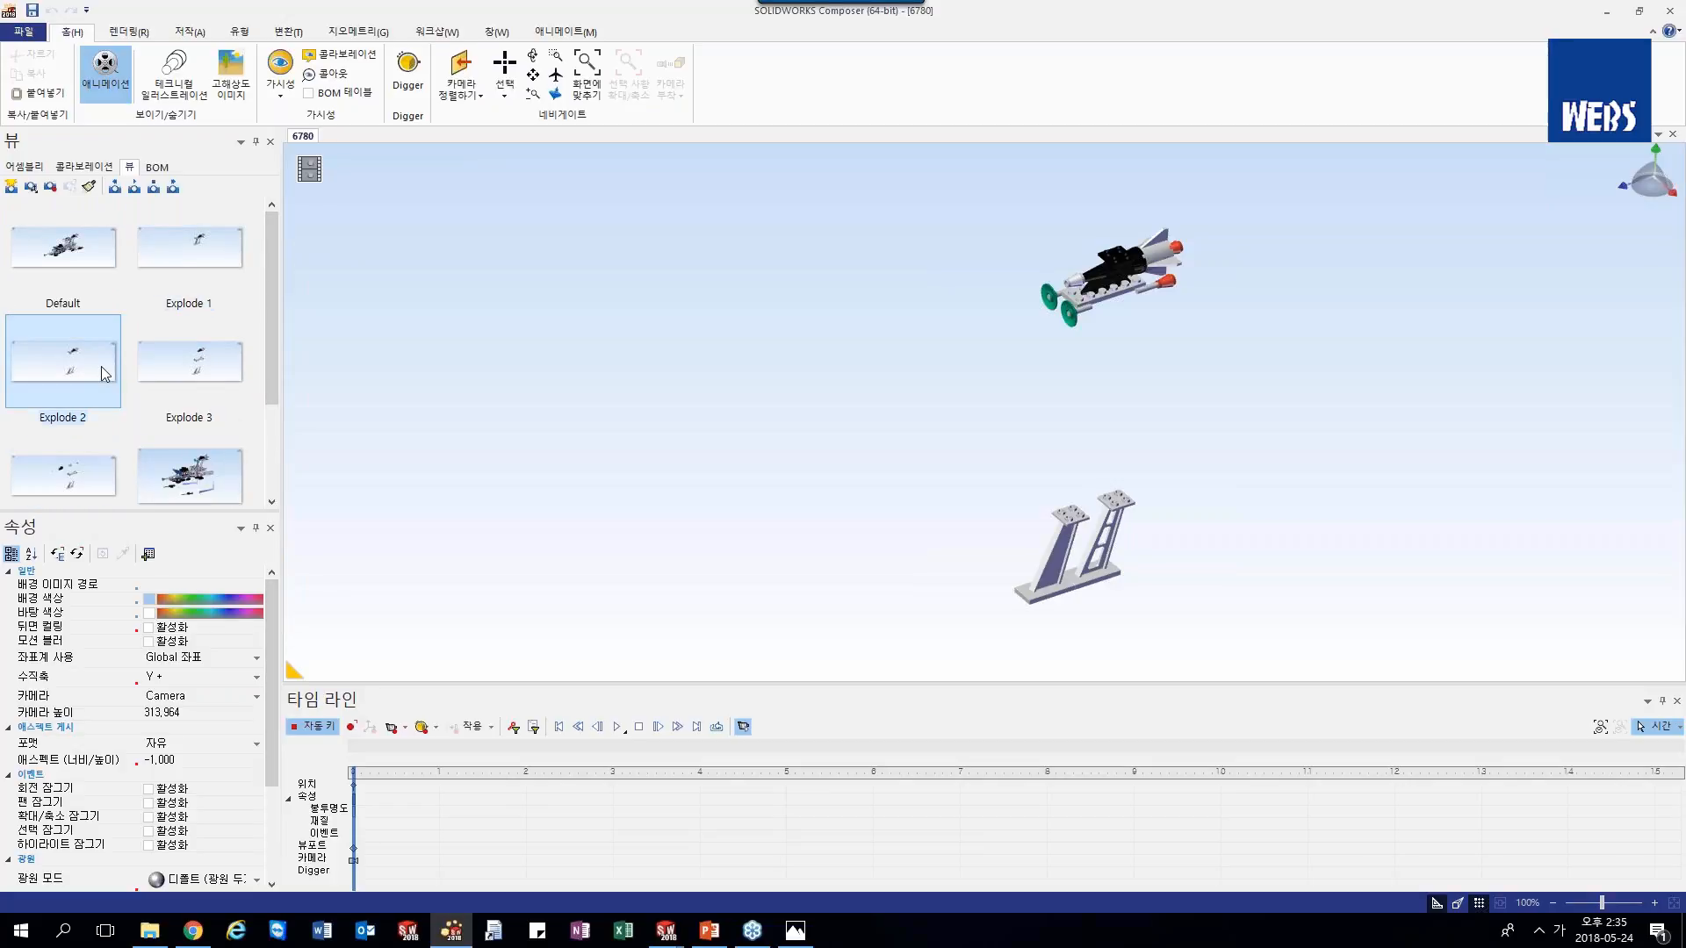
left_click(172, 365)
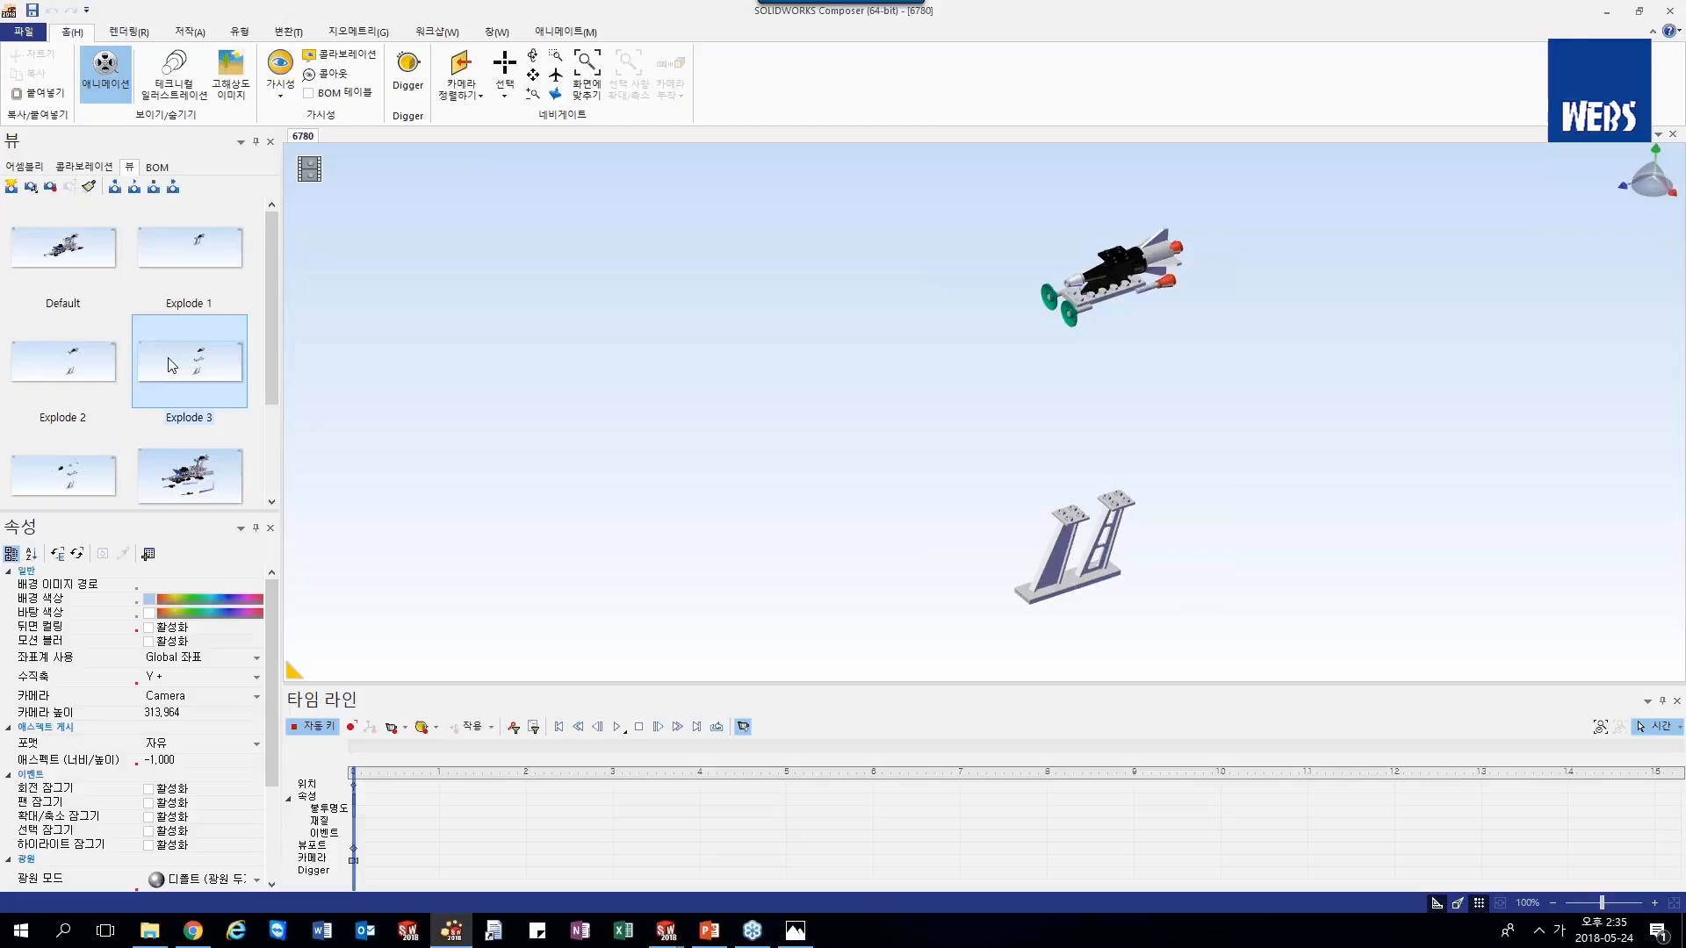
left_click(53, 253)
left_click_drag(51, 252, 355, 827)
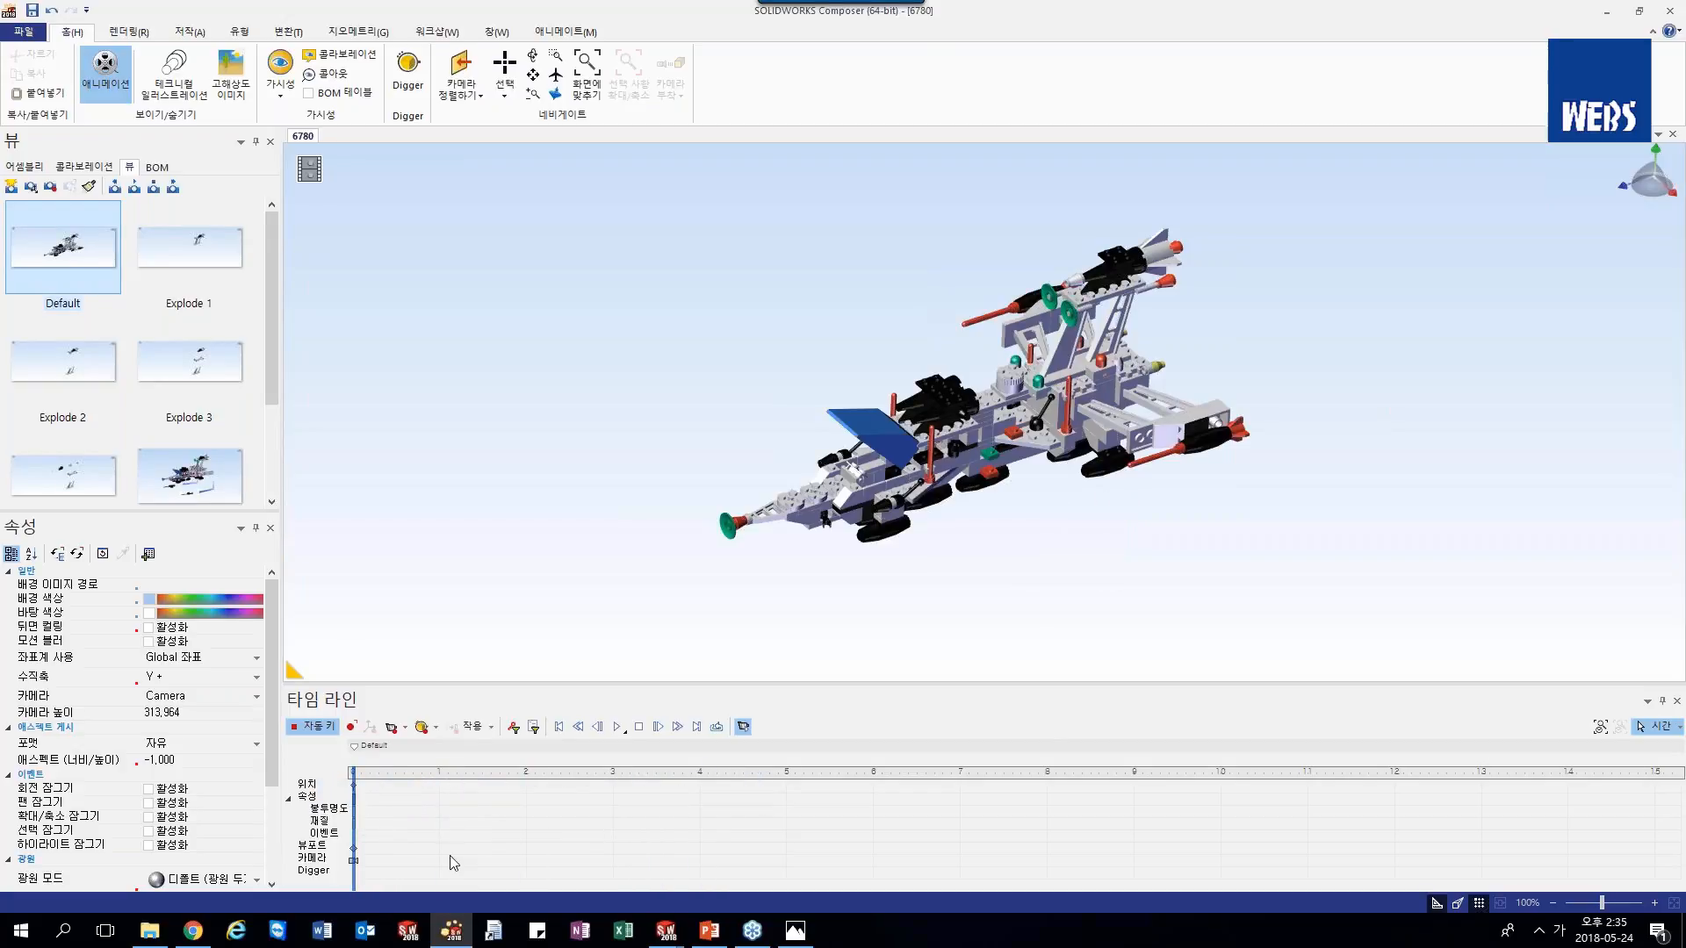
left_click_drag(72, 256, 437, 847)
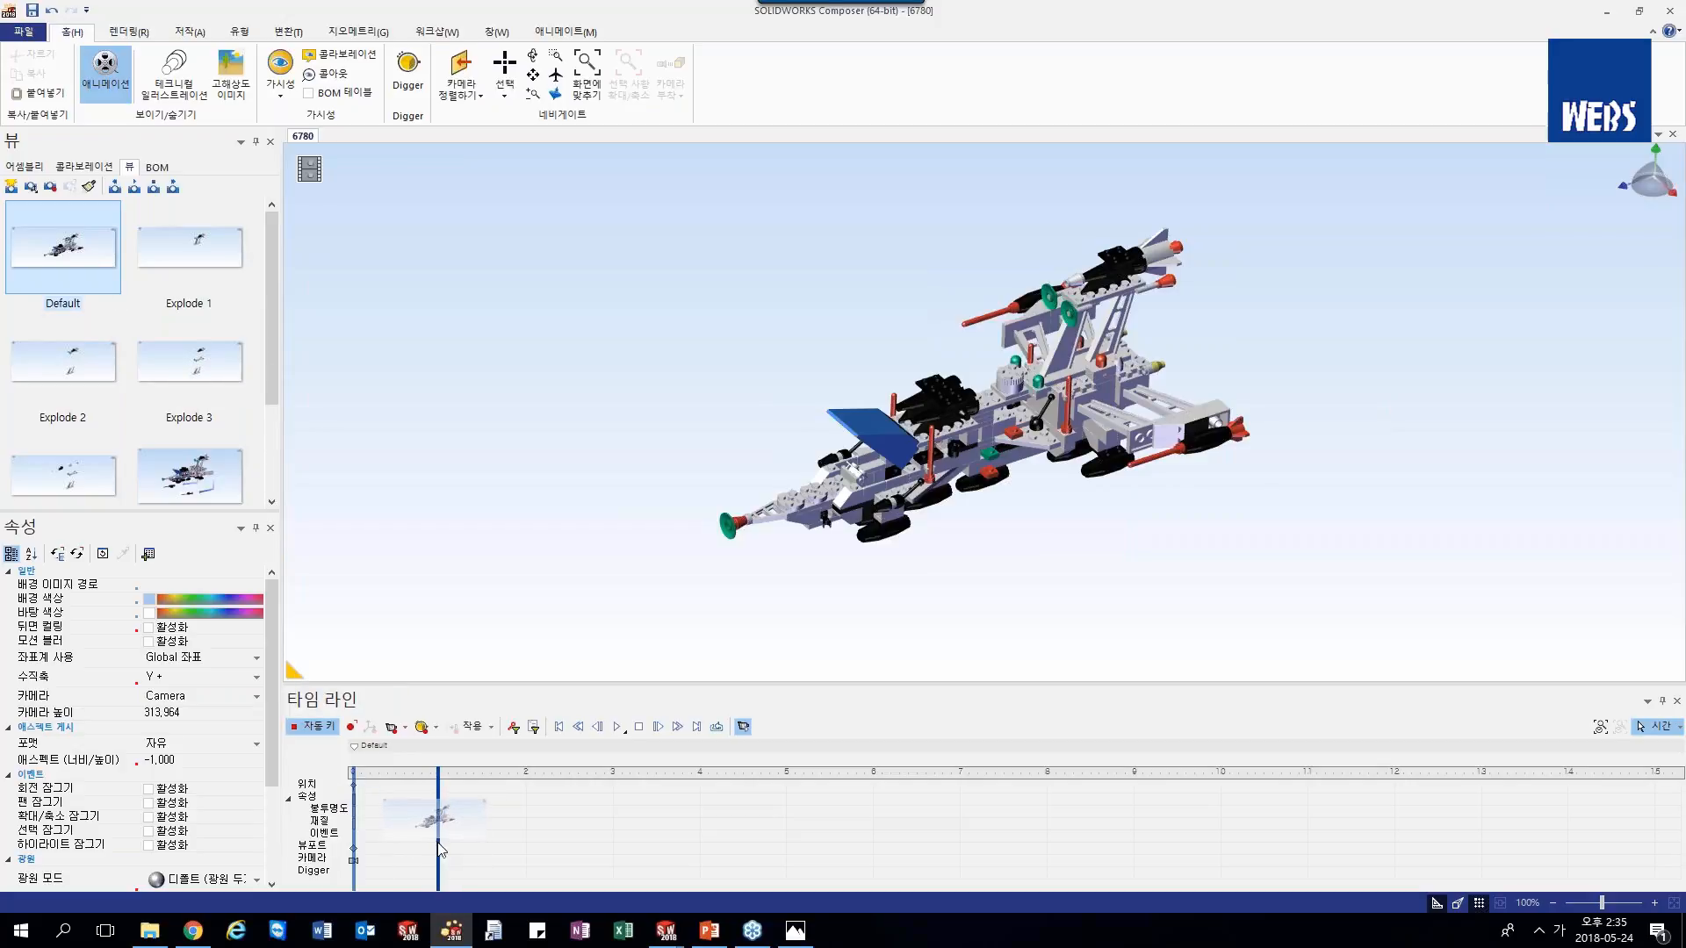
- Place the views Explode 1 to Explode 4 on the timeline at 2, 3, 4 and 5 seconds and play the animation from the start
left_click(184, 254)
left_click_drag(281, 386, 531, 809)
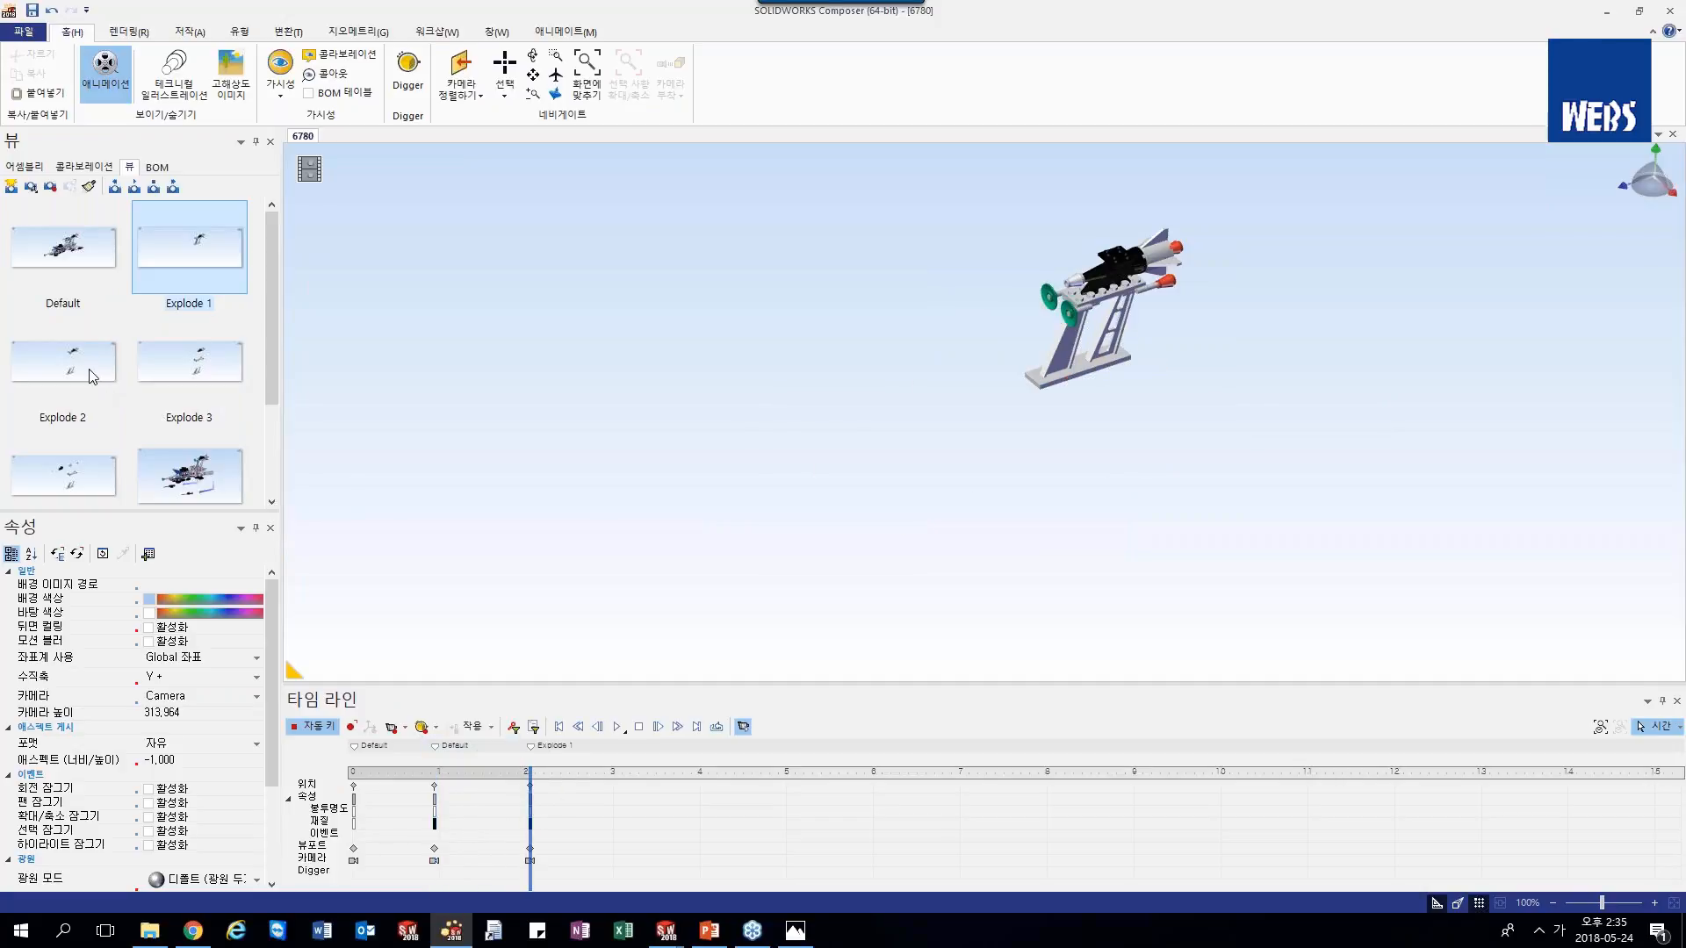
left_click_drag(92, 376, 614, 813)
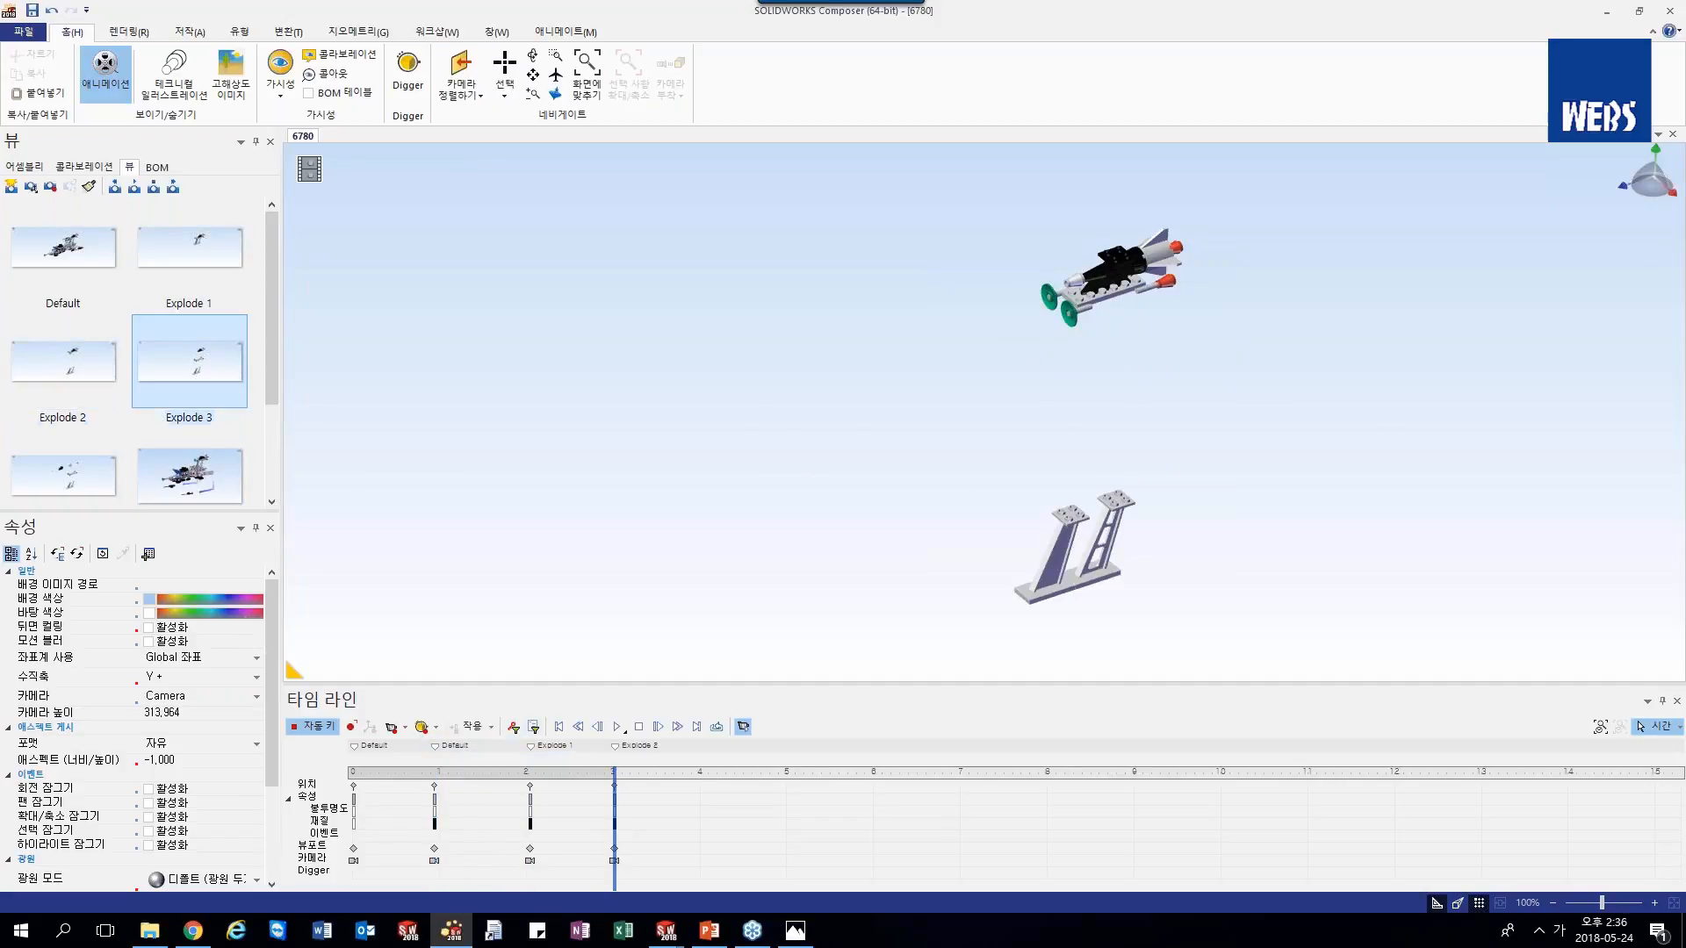
left_click_drag(189, 369, 789, 825)
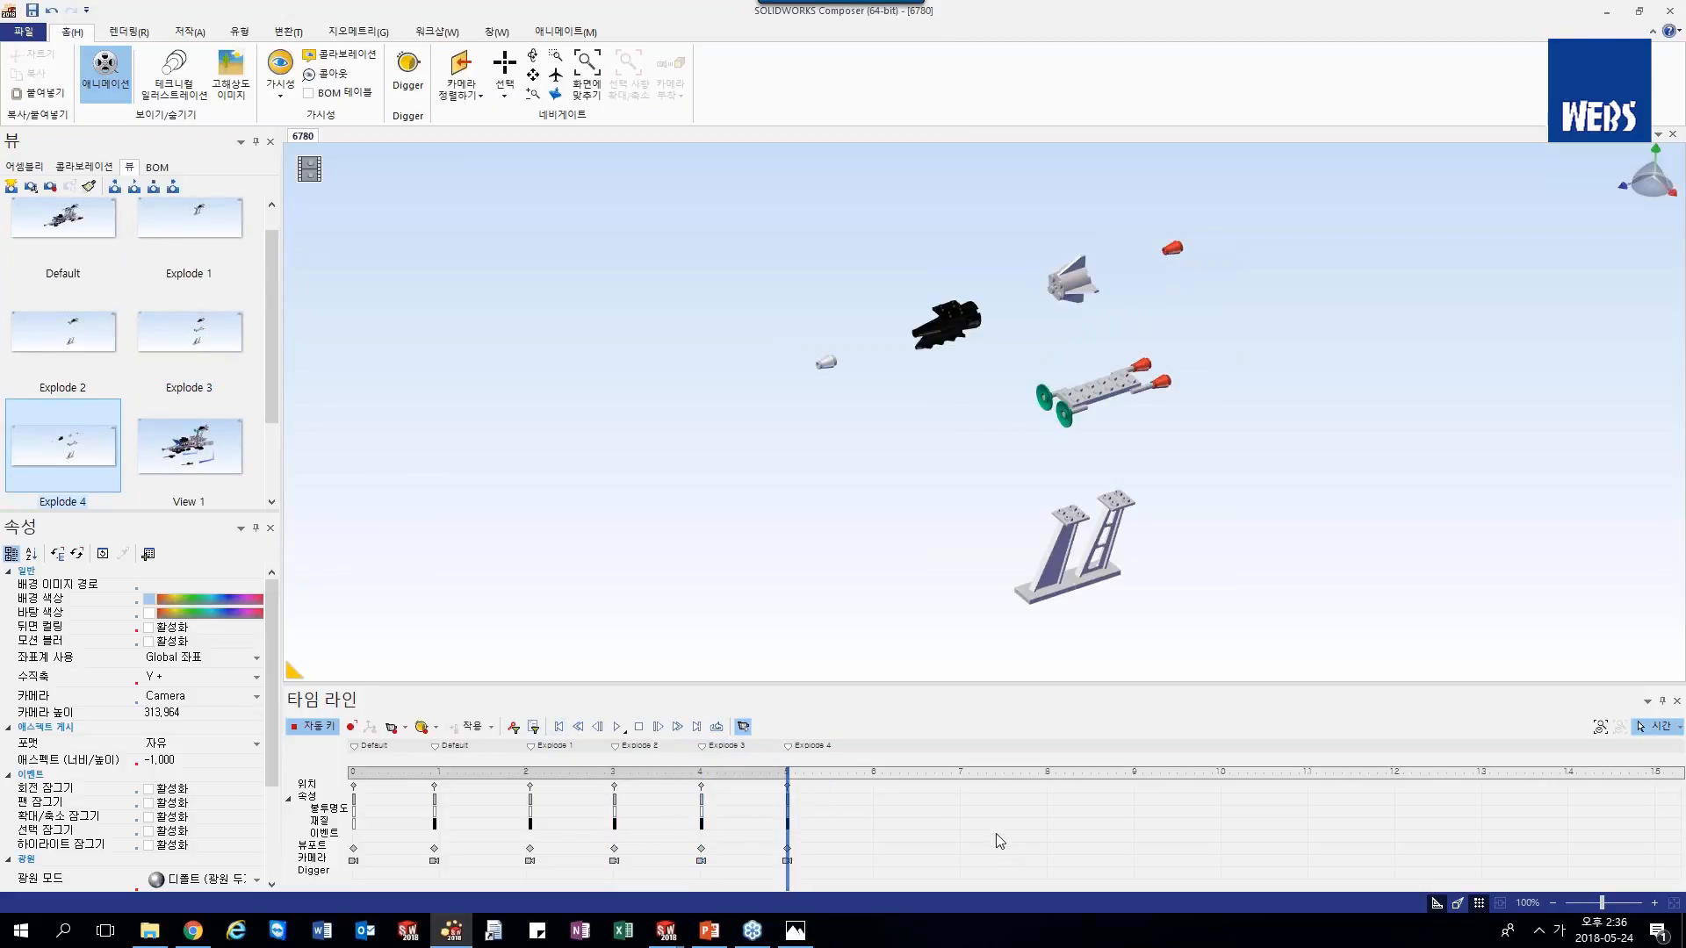
left_click(354, 773)
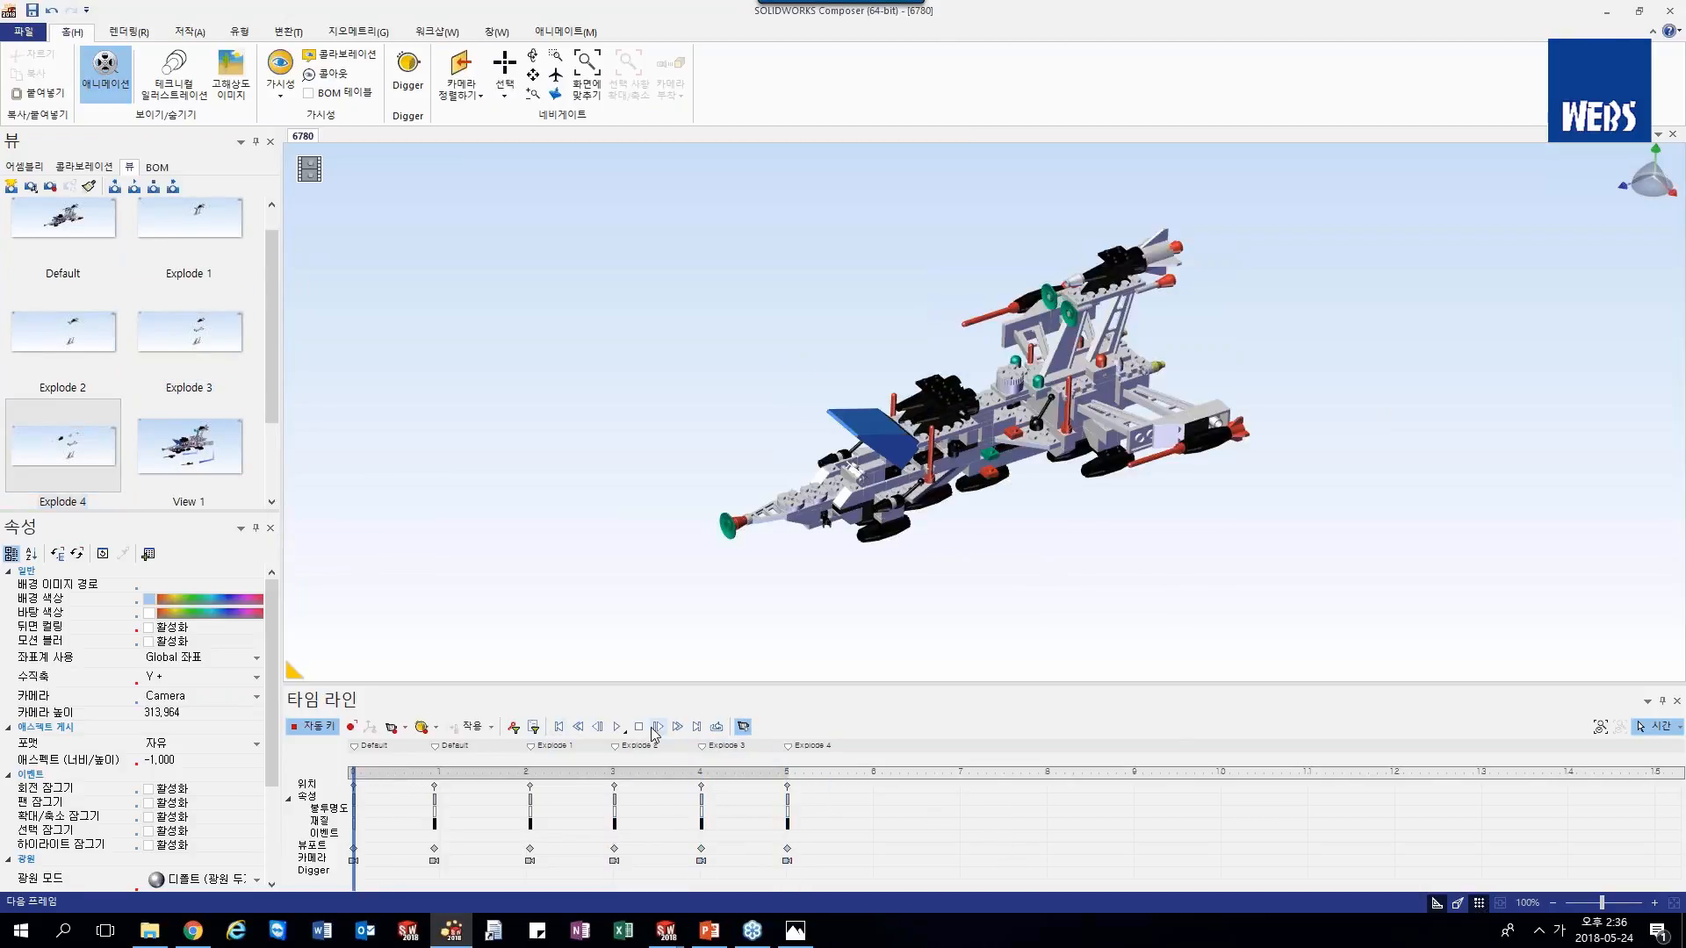
left_click(617, 727)
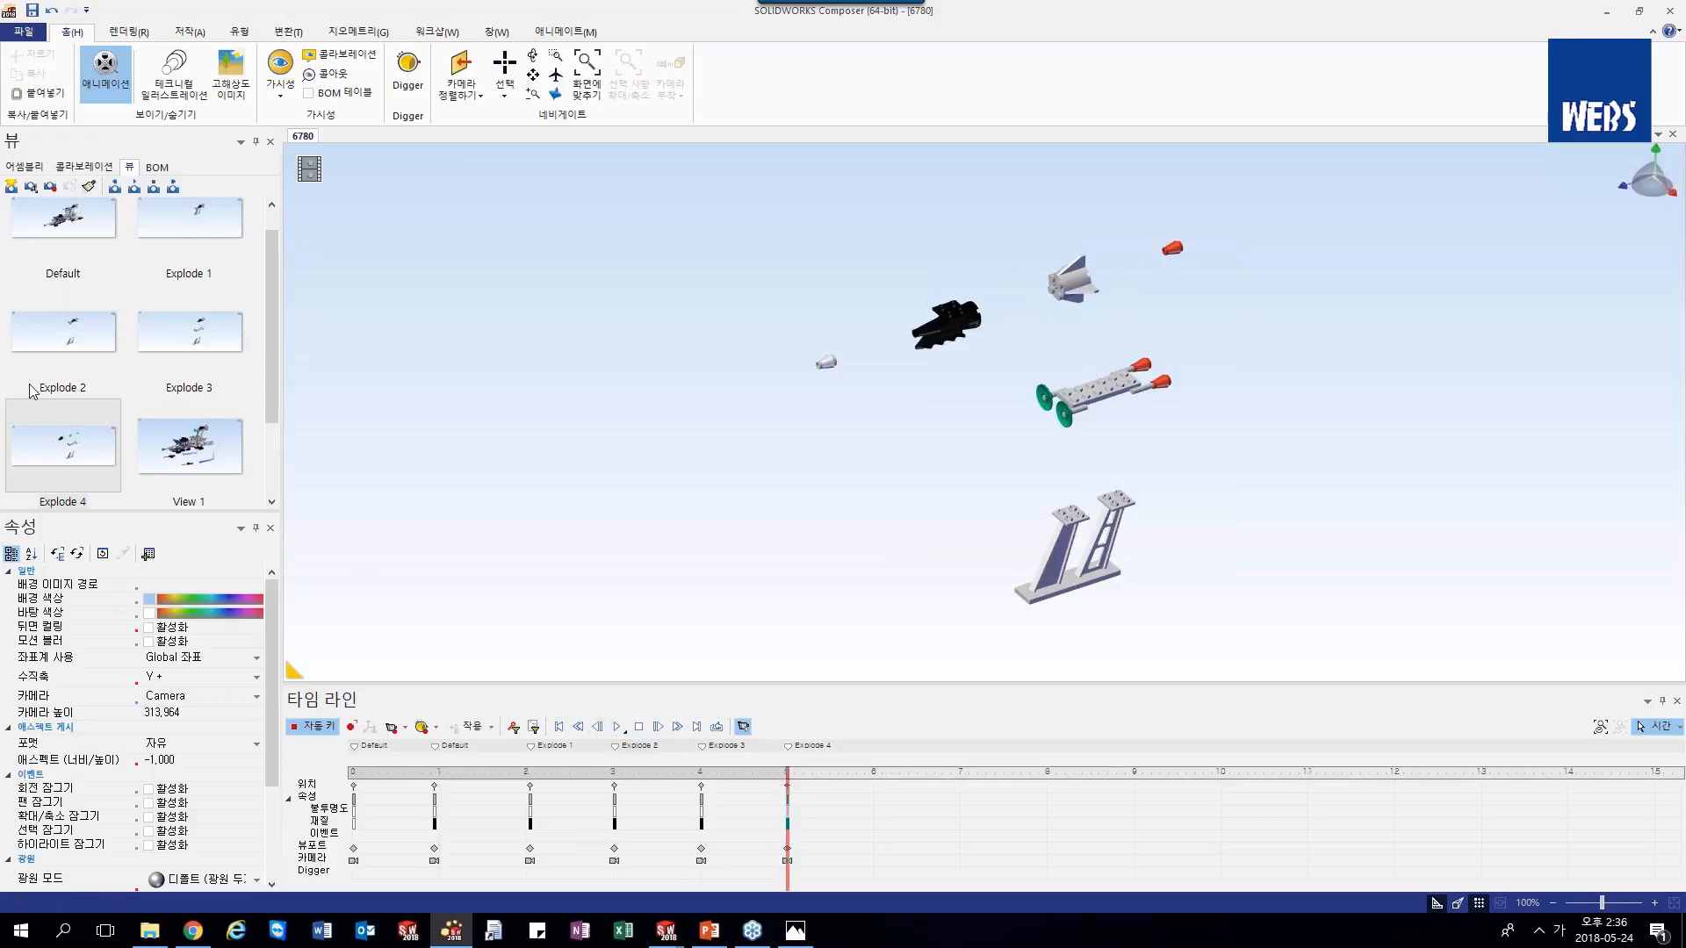
- Place Explode 4, 3, 2 and 1 at 6 to 9 seconds and Default at 10 seconds, then play the whole animation
left_click(67, 449)
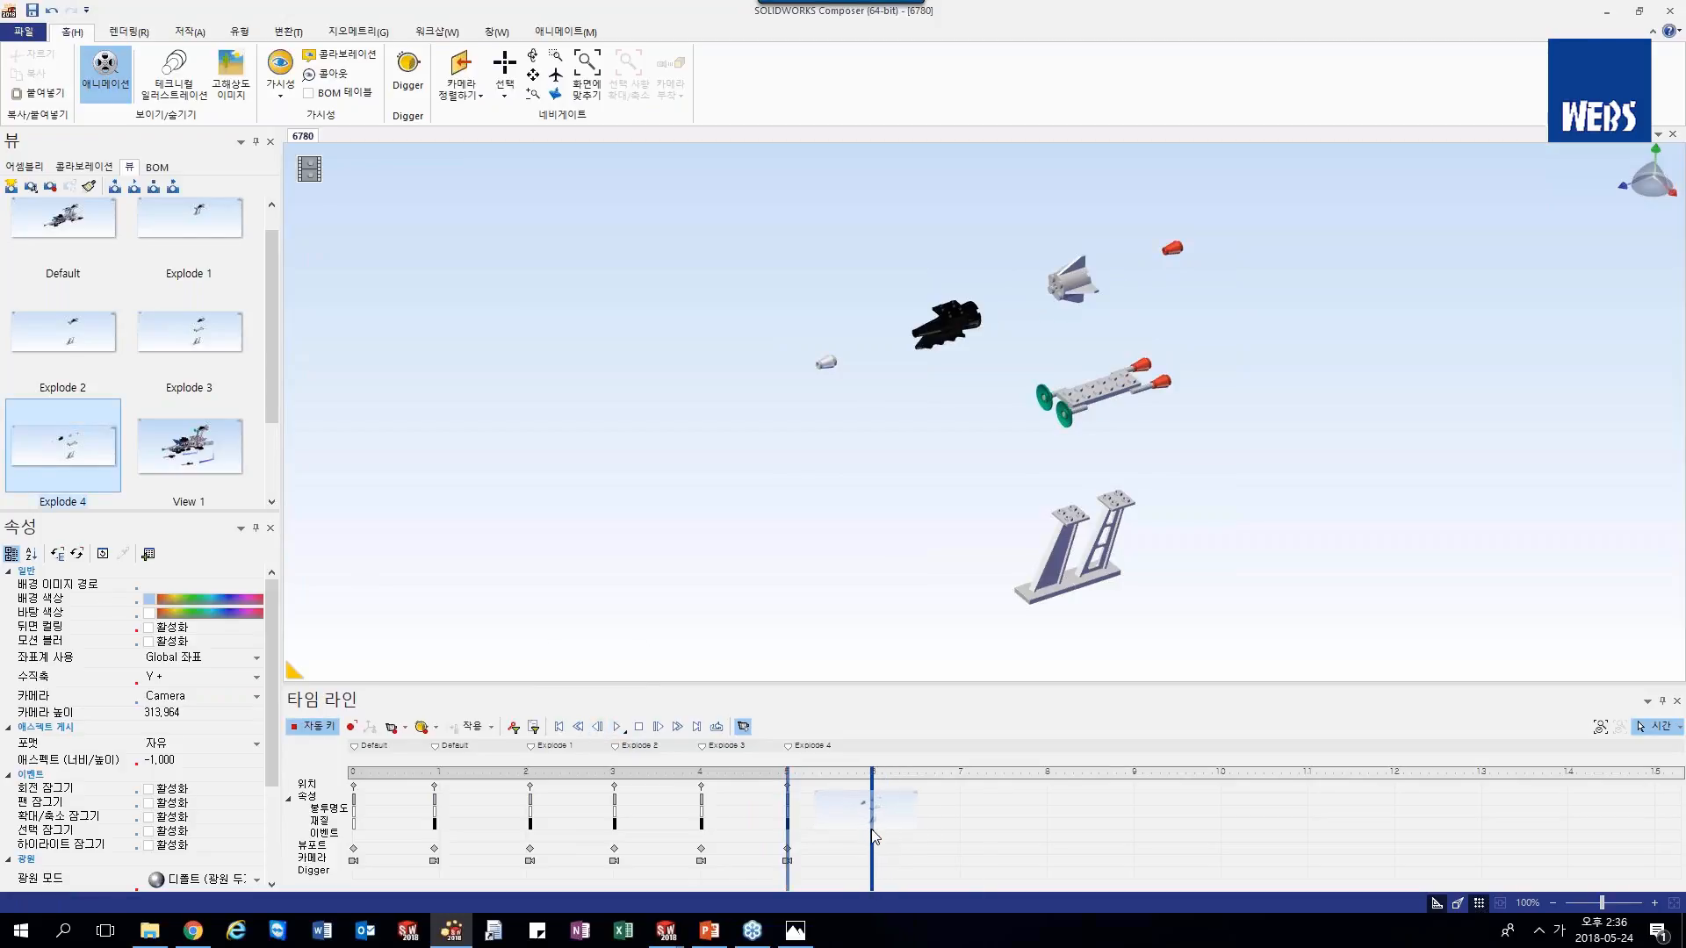
left_click_drag(211, 328, 958, 818)
left_click_drag(107, 374, 1046, 795)
left_click_drag(176, 233, 1132, 795)
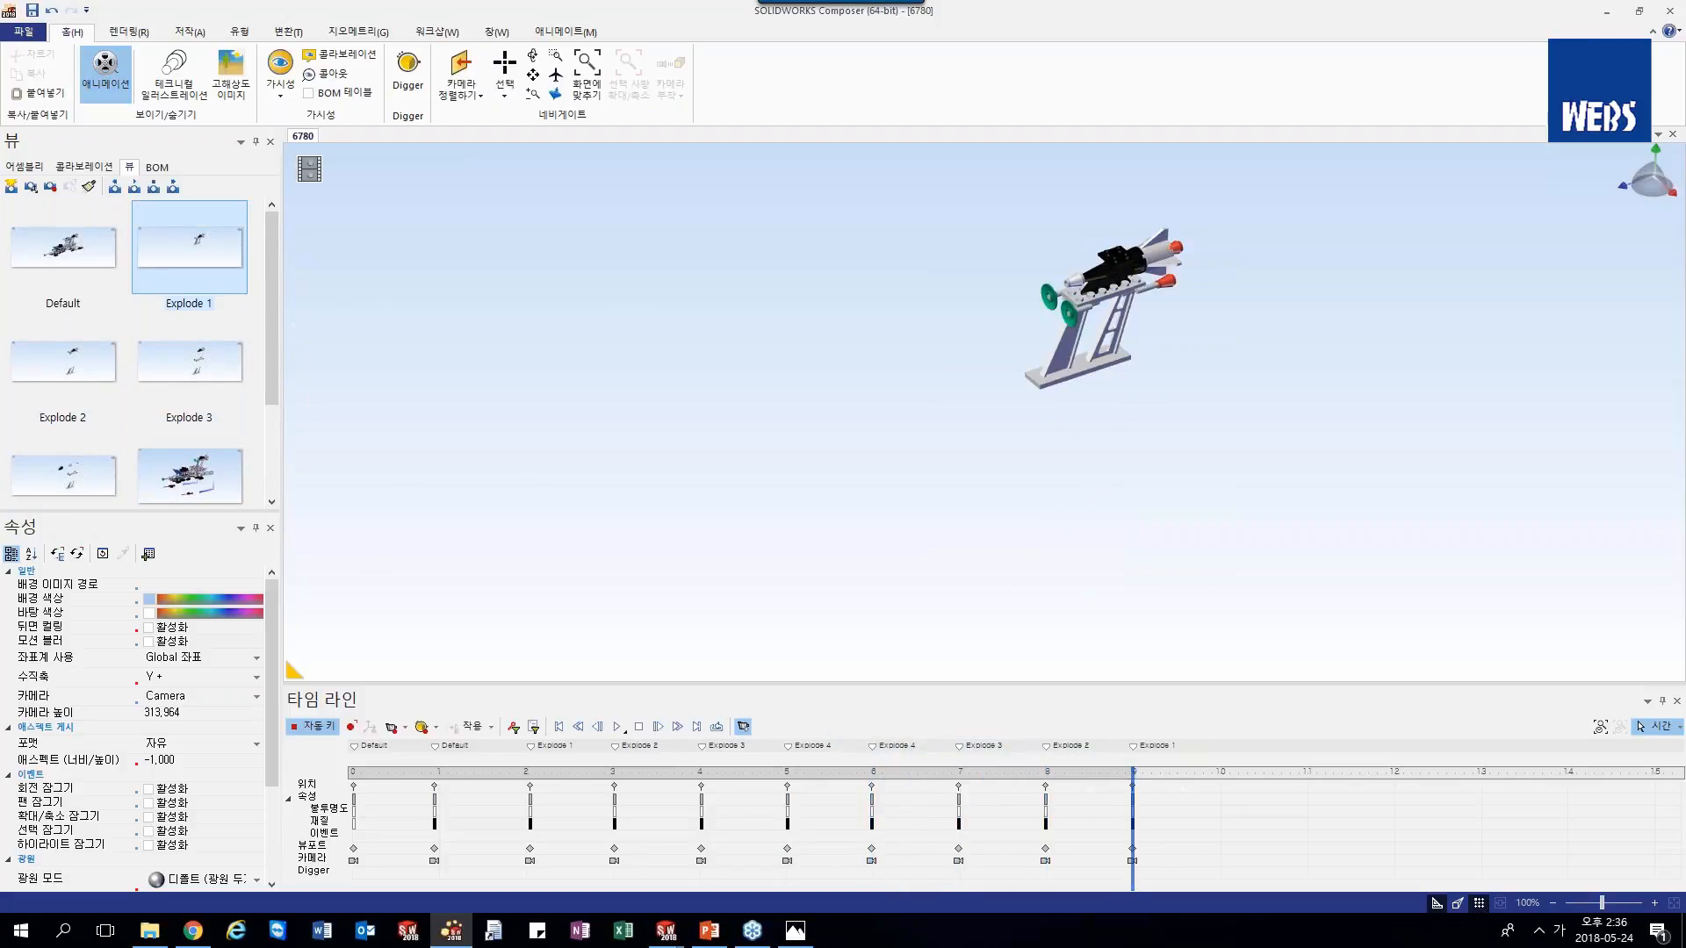
left_click_drag(63, 246, 1226, 832)
left_click(363, 773)
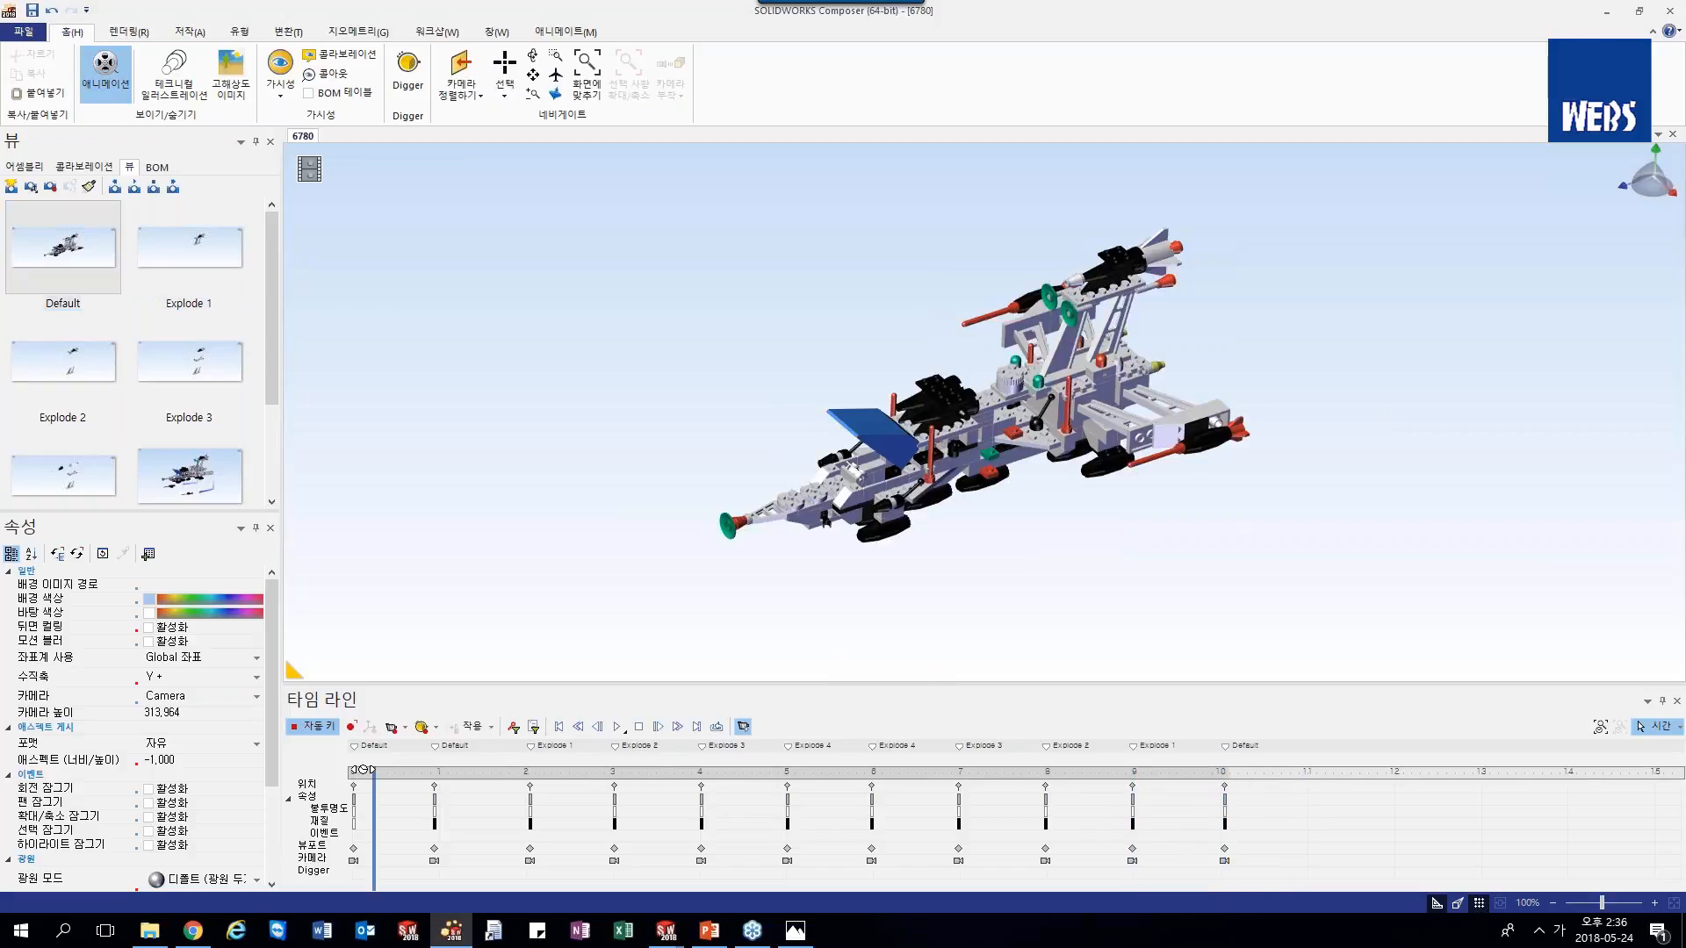
left_click(618, 727)
- Switch to File Explorer and open the manual_seminar Word document from the lego-set-6780-xt-starship-1986-1.snapshot.3 folder
left_click(170, 936)
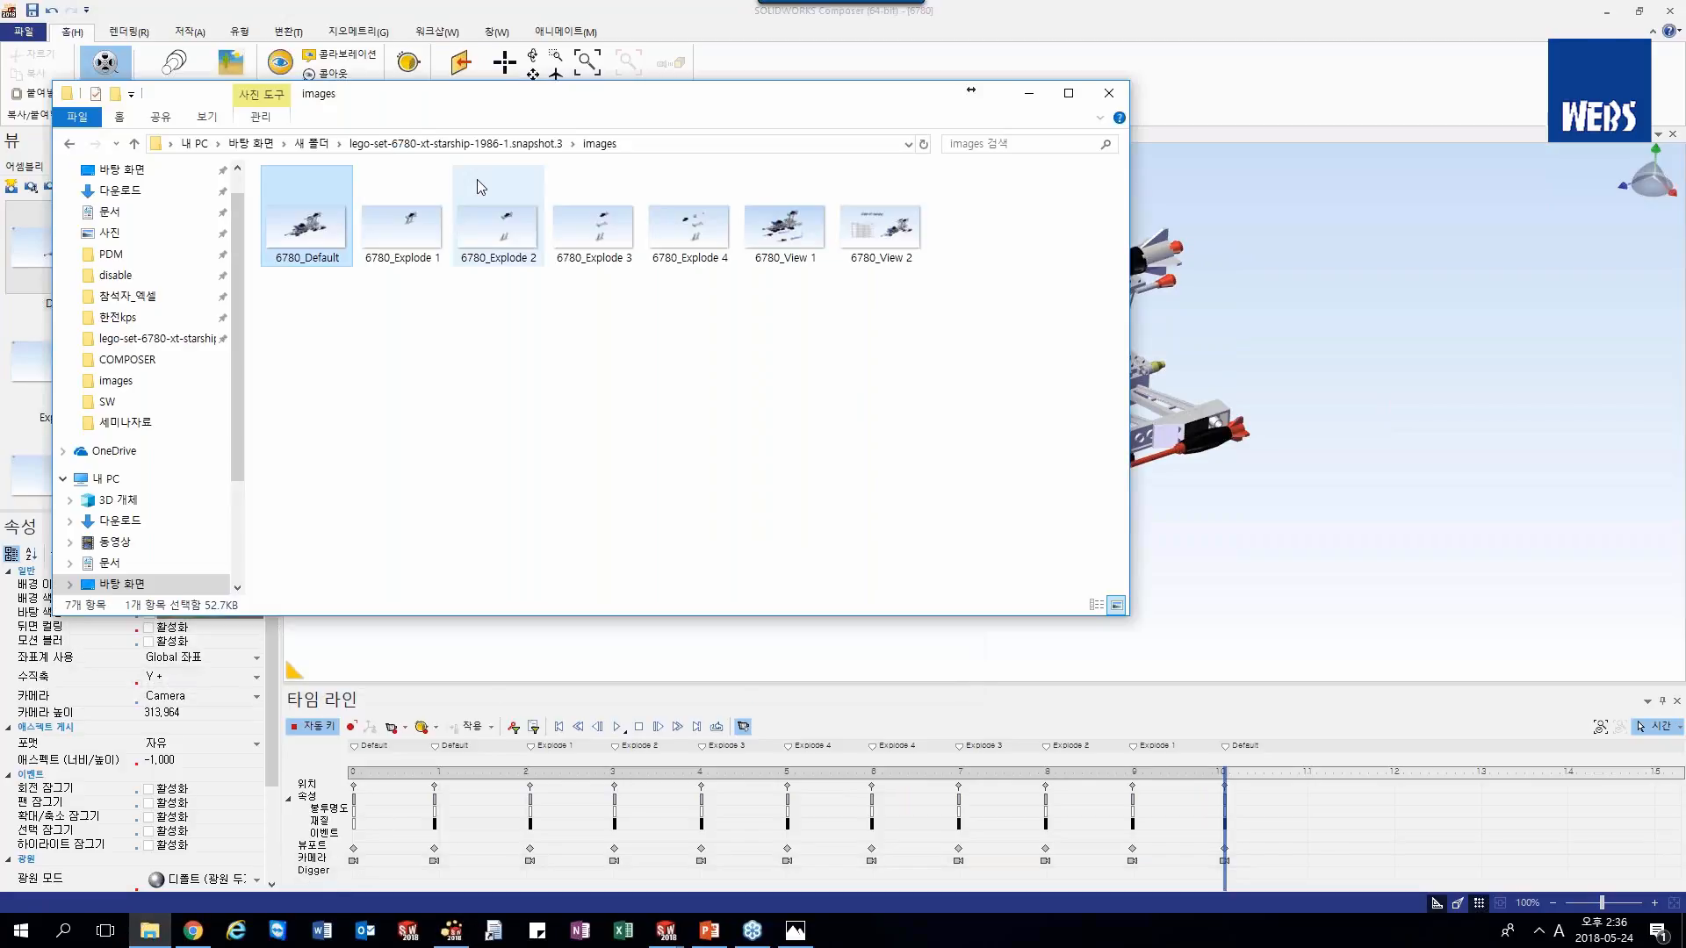
left_click(461, 144)
left_click(330, 272)
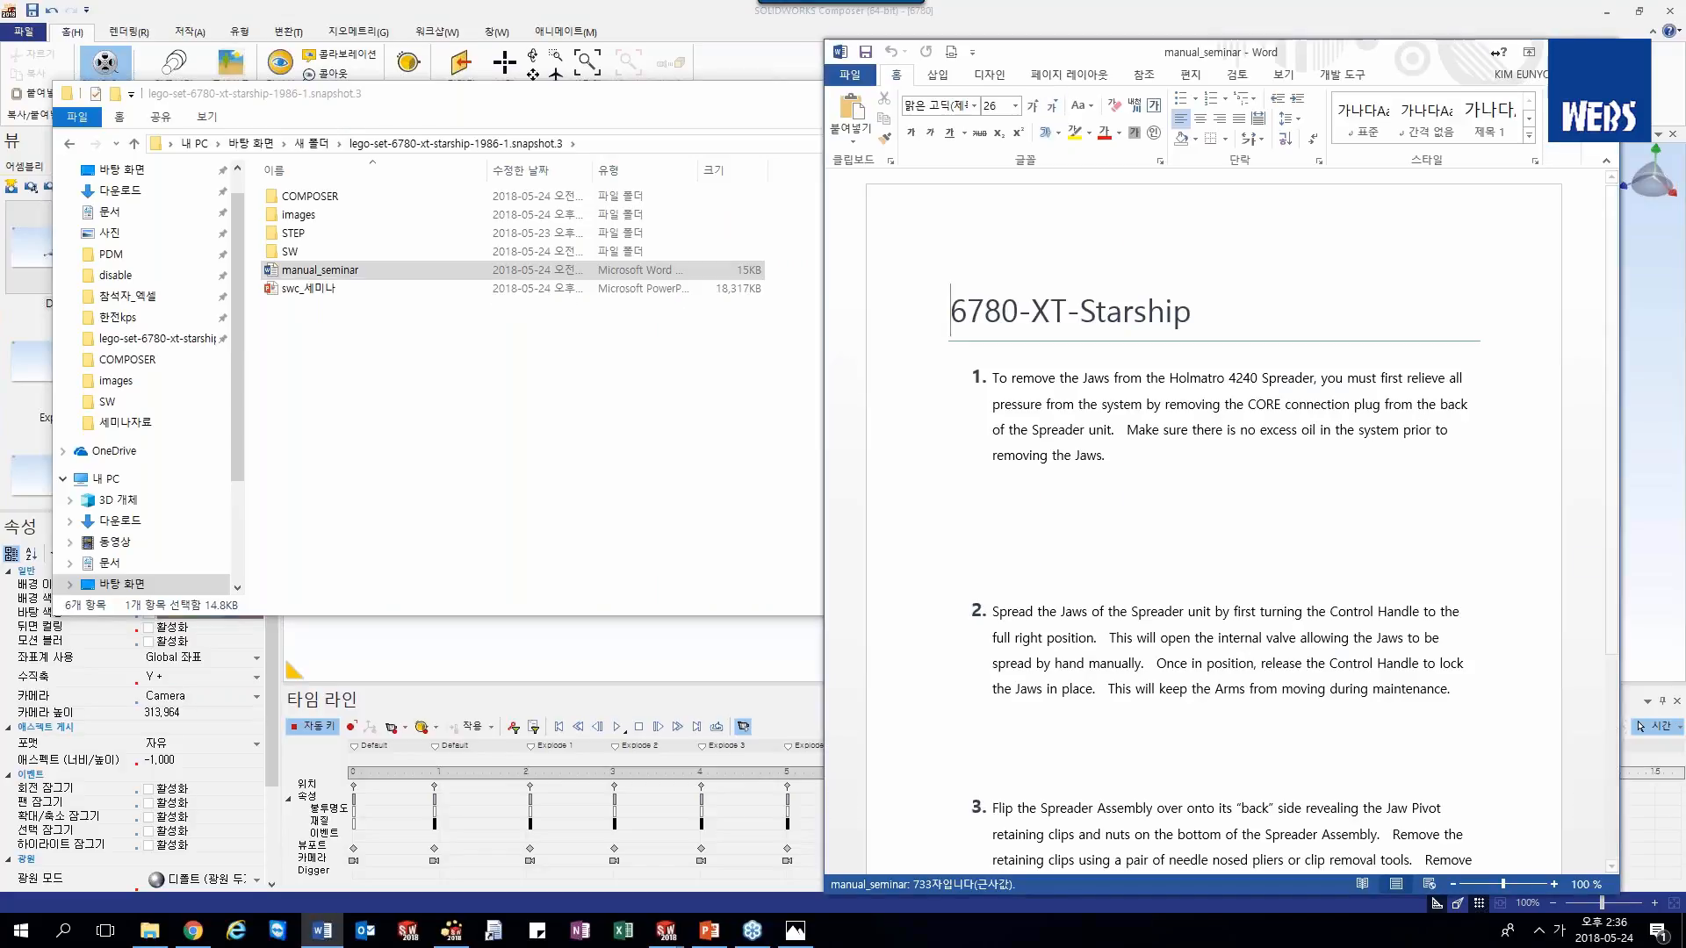
mouse_move(1611, 222)
left_mouse_down()
mouse_move(1604, 488)
mouse_move(1614, 197)
left_mouse_up()
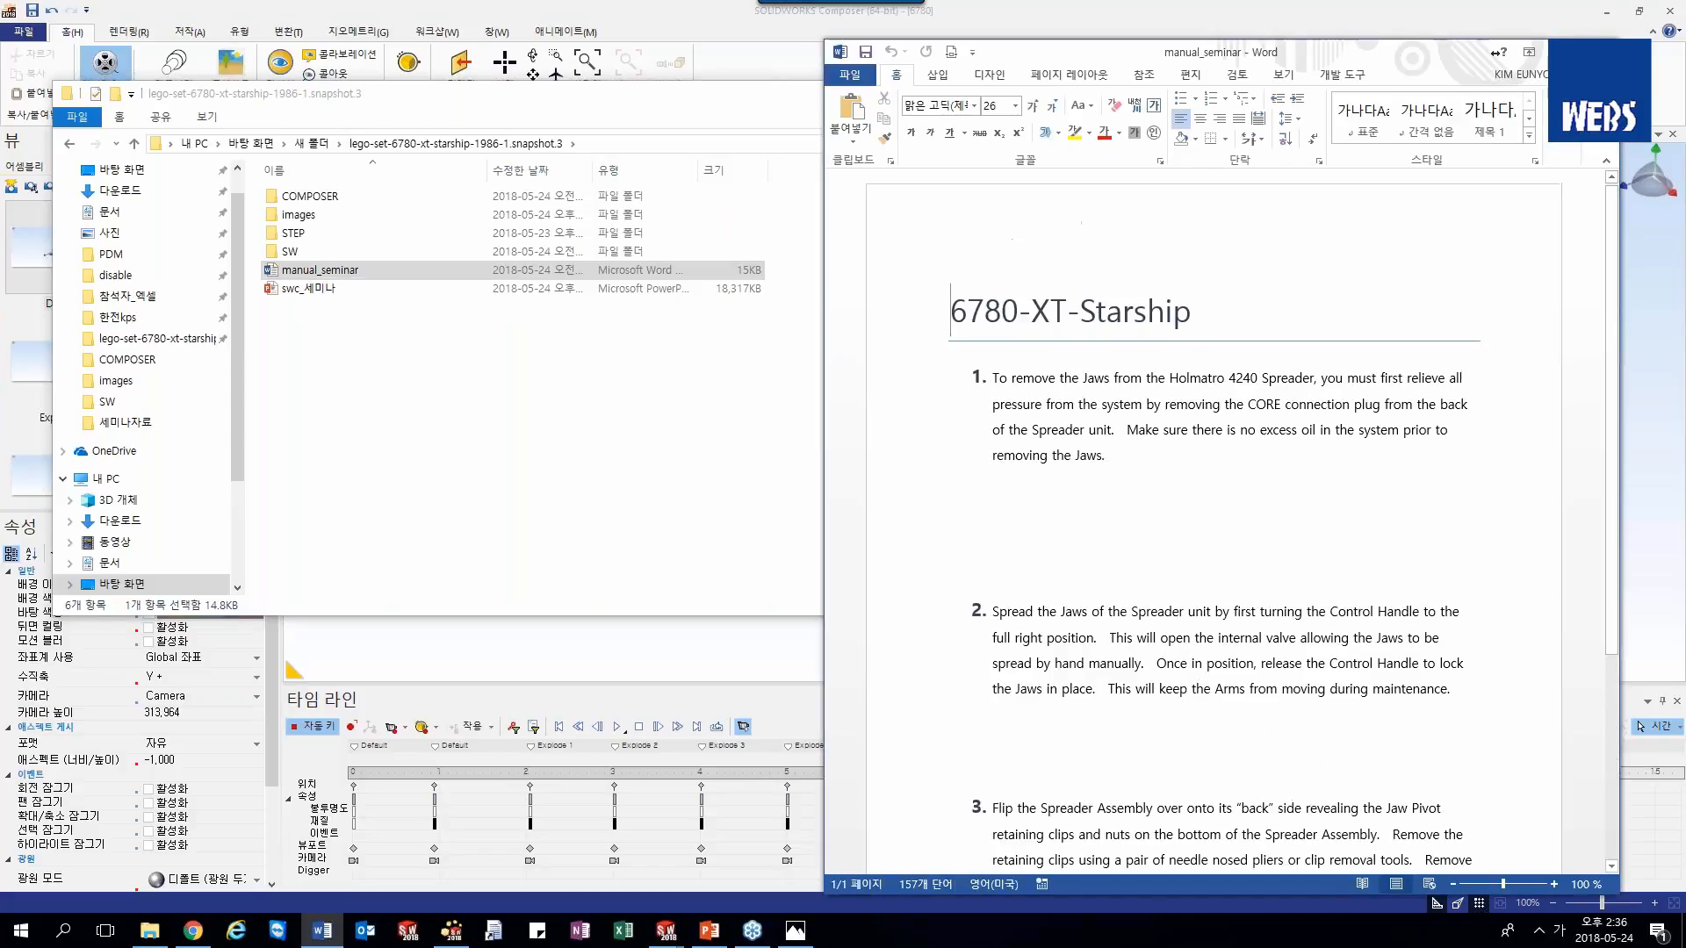
- Insert 6780_Default, 6780_View 1 and 6780_View 2 from the images folder below paragraph 1 as pictures linked to file (파일에 연결)
double_click(1192, 488)
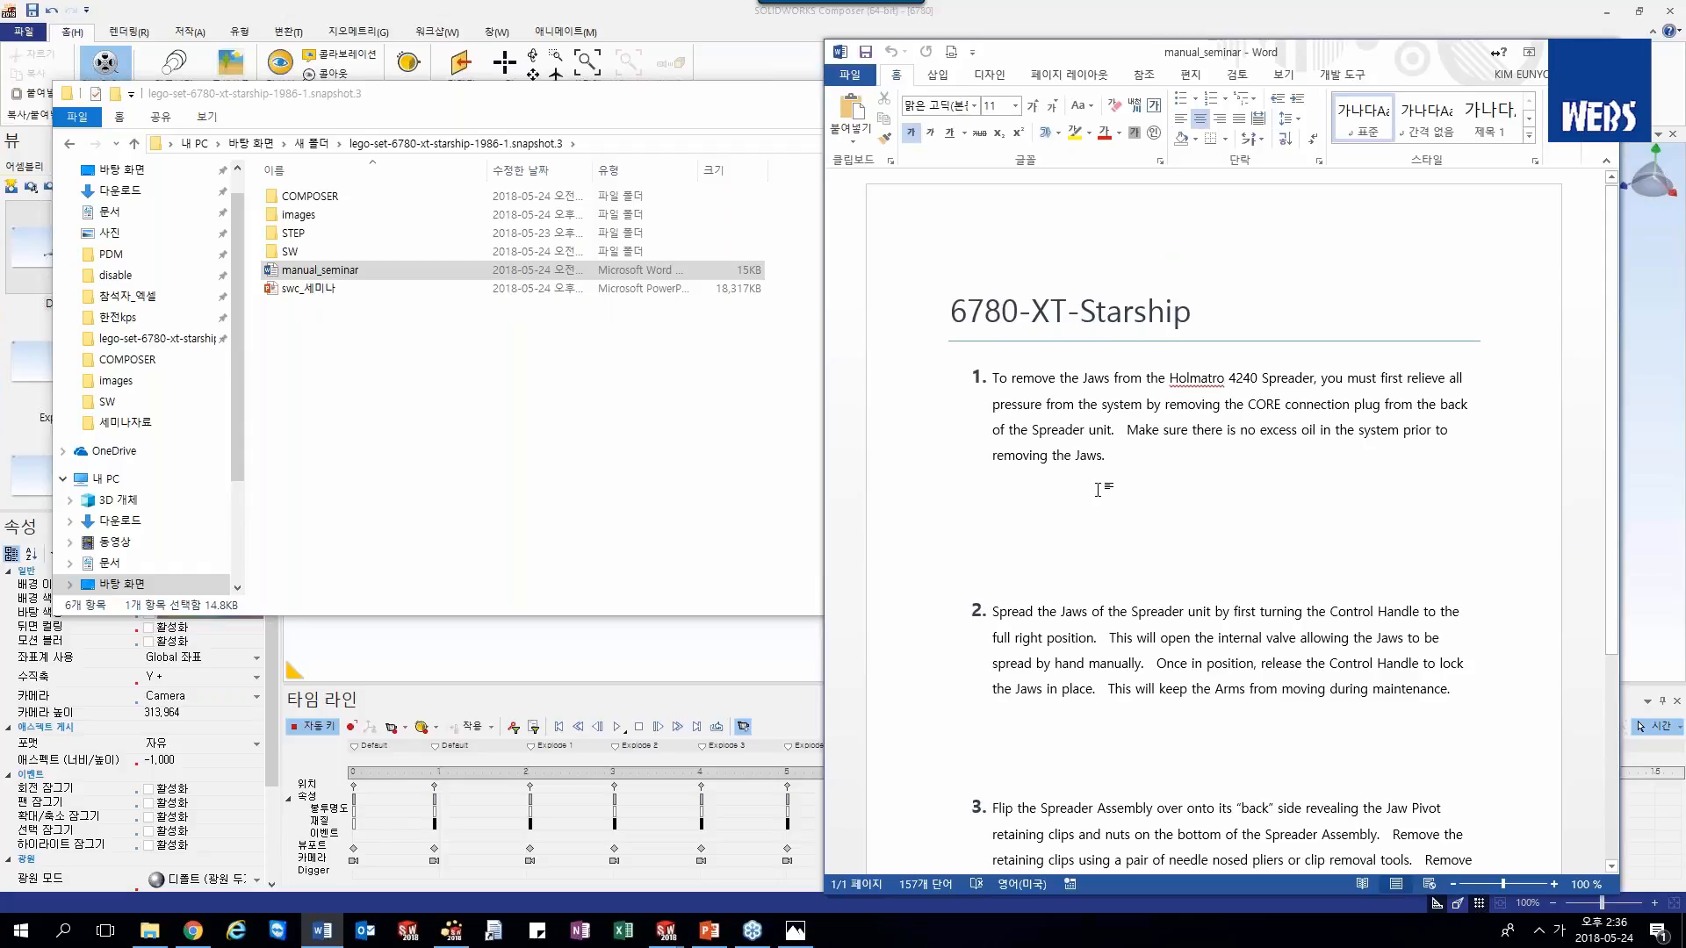
left_click(938, 75)
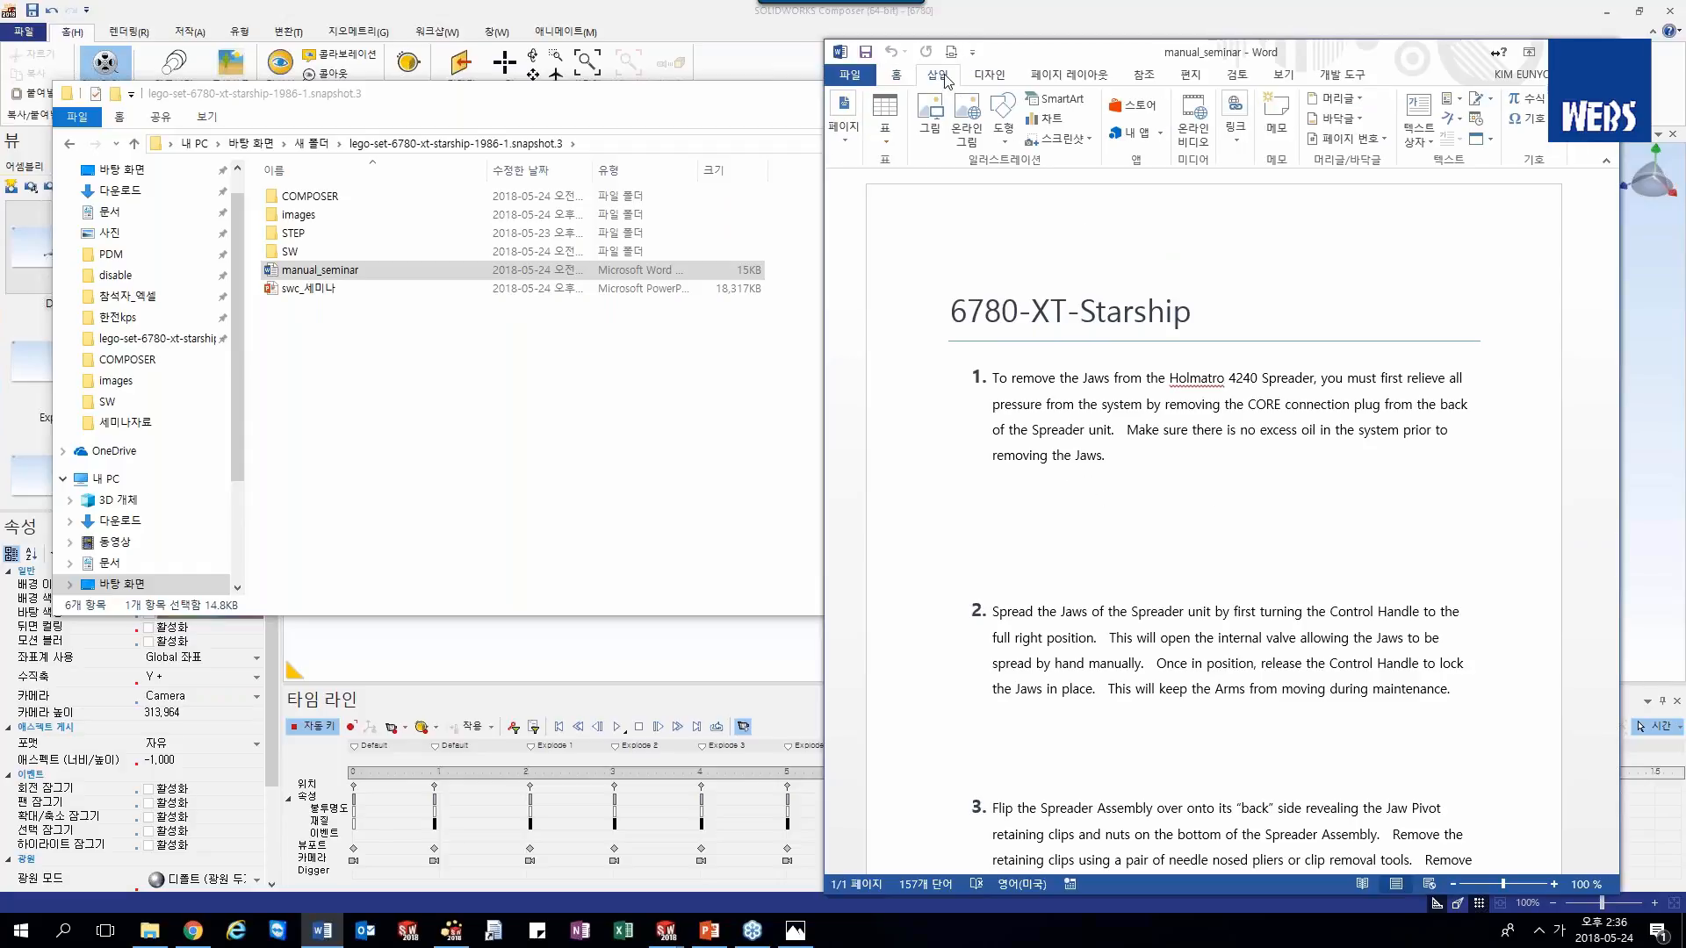
left_click(934, 131)
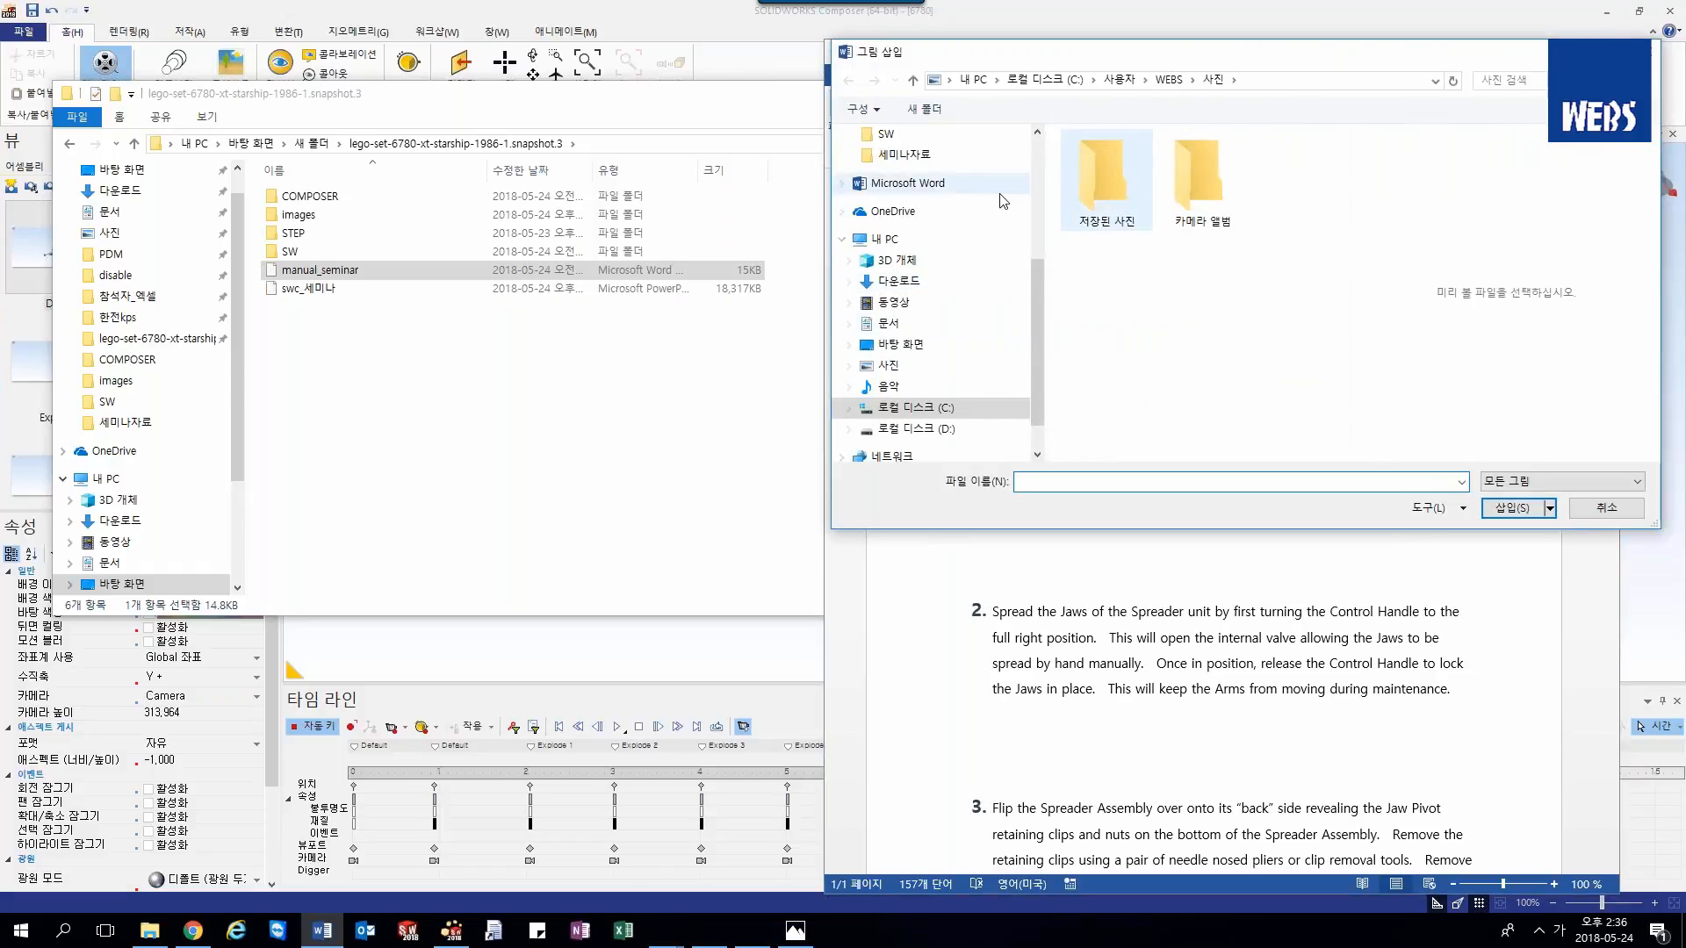
left_click(957, 155)
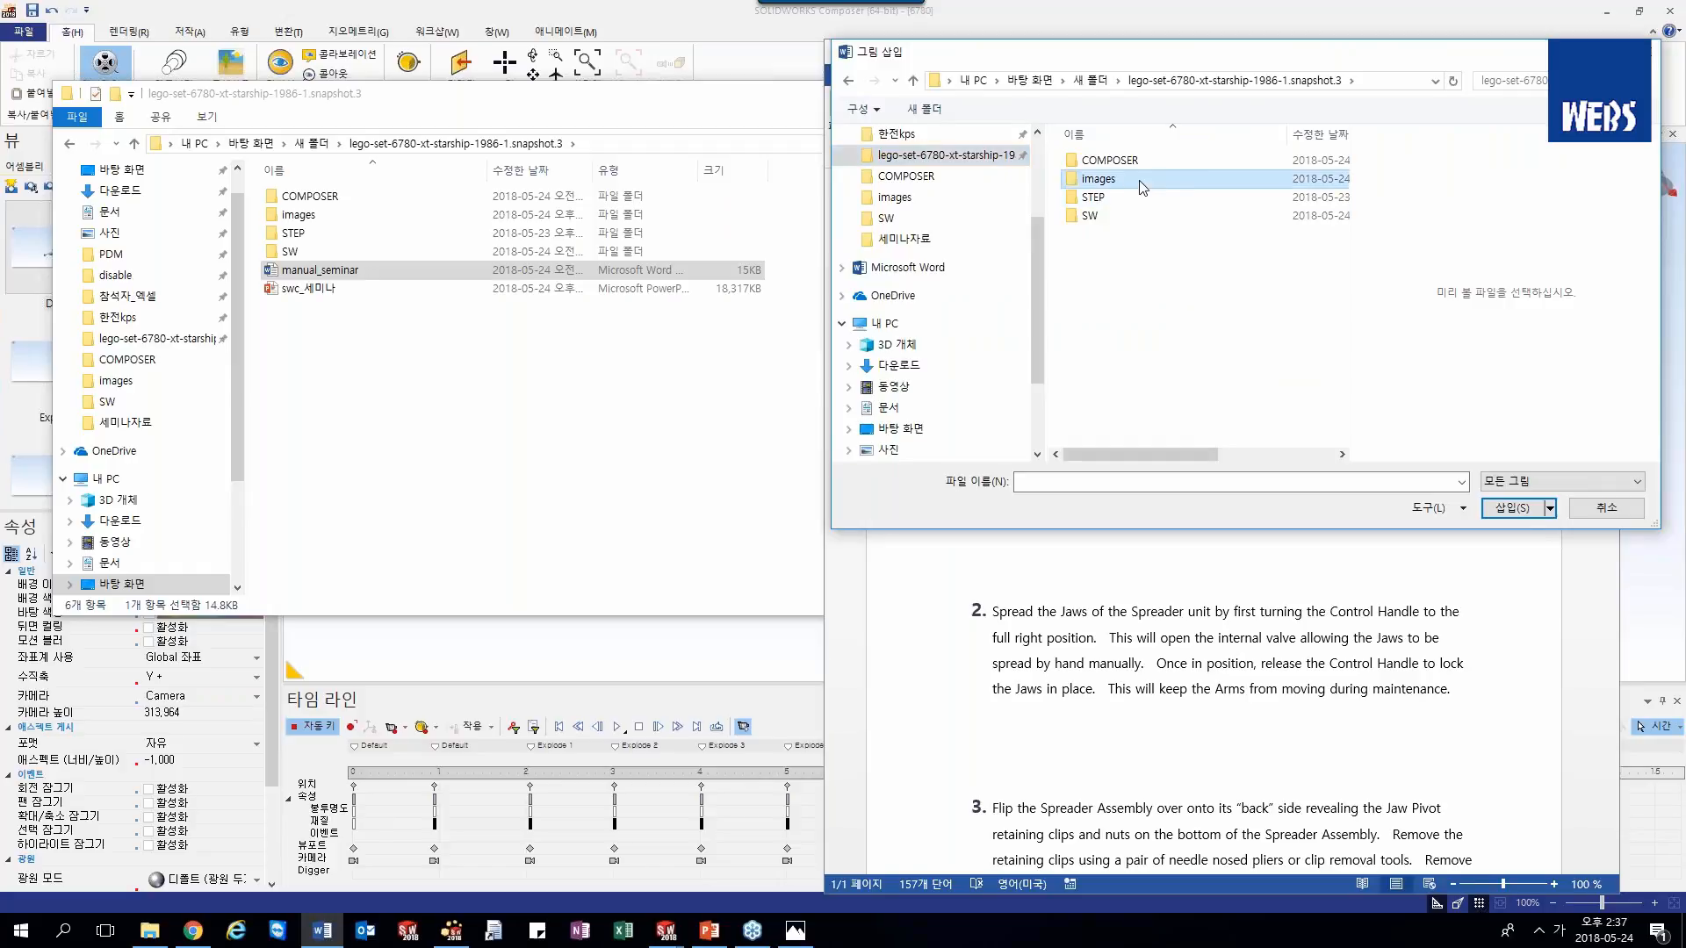
double_click(1128, 179)
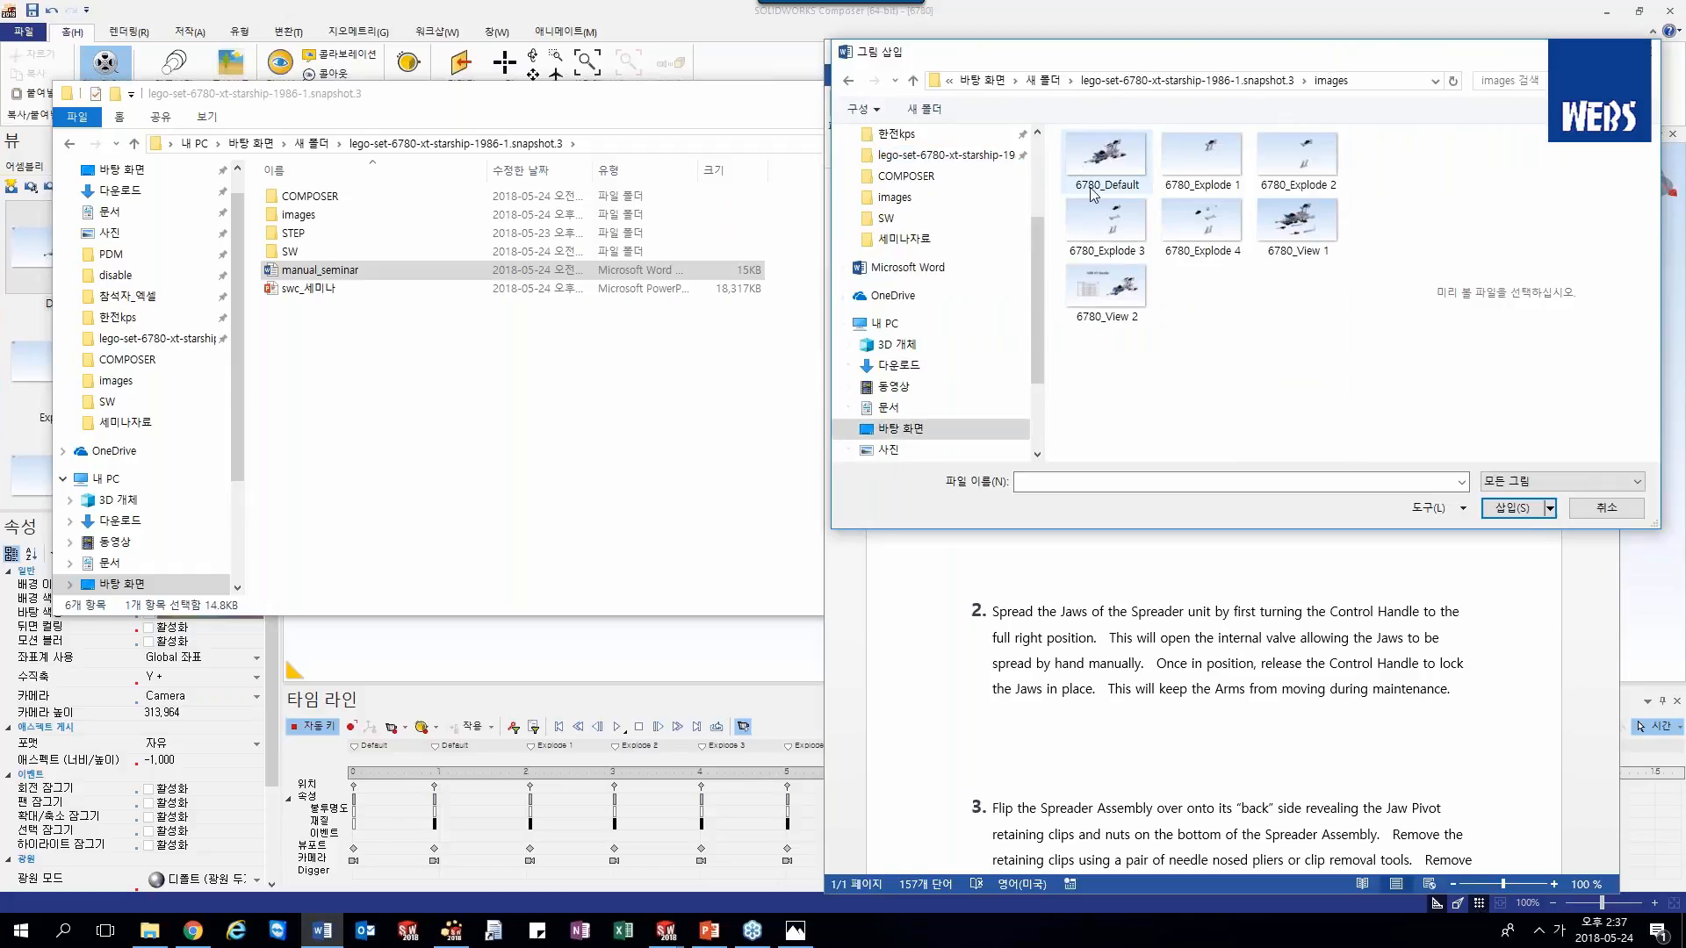
left_click(1128, 160)
left_click(1332, 226, "ctrl")
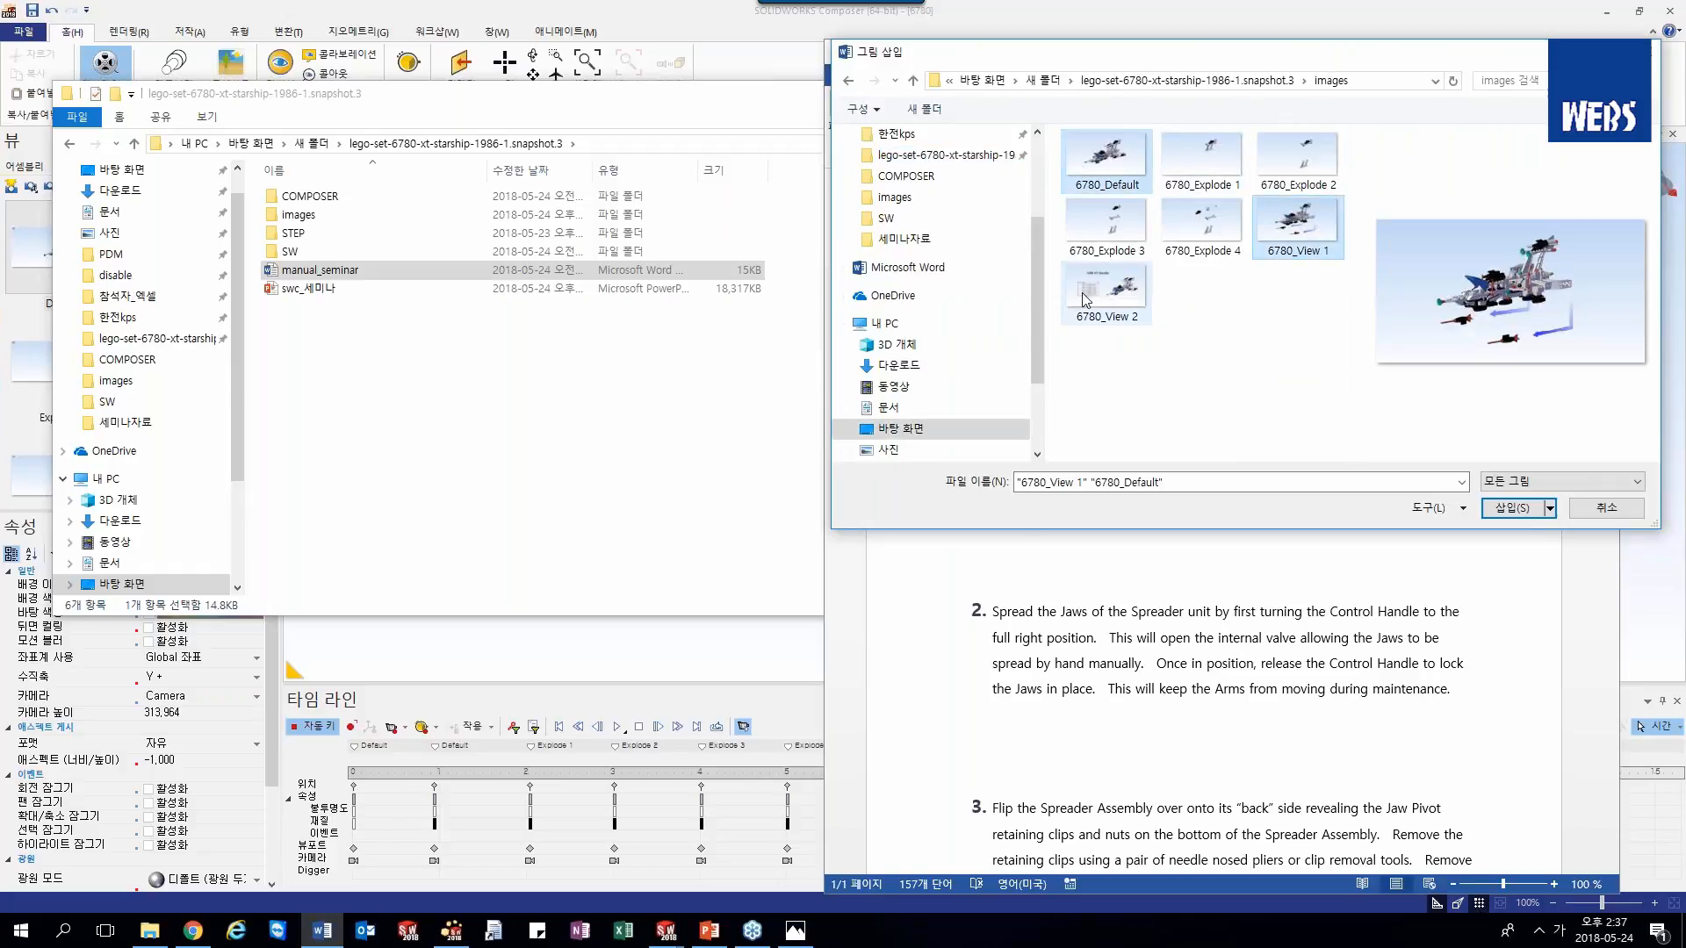
left_click(1095, 300, "ctrl")
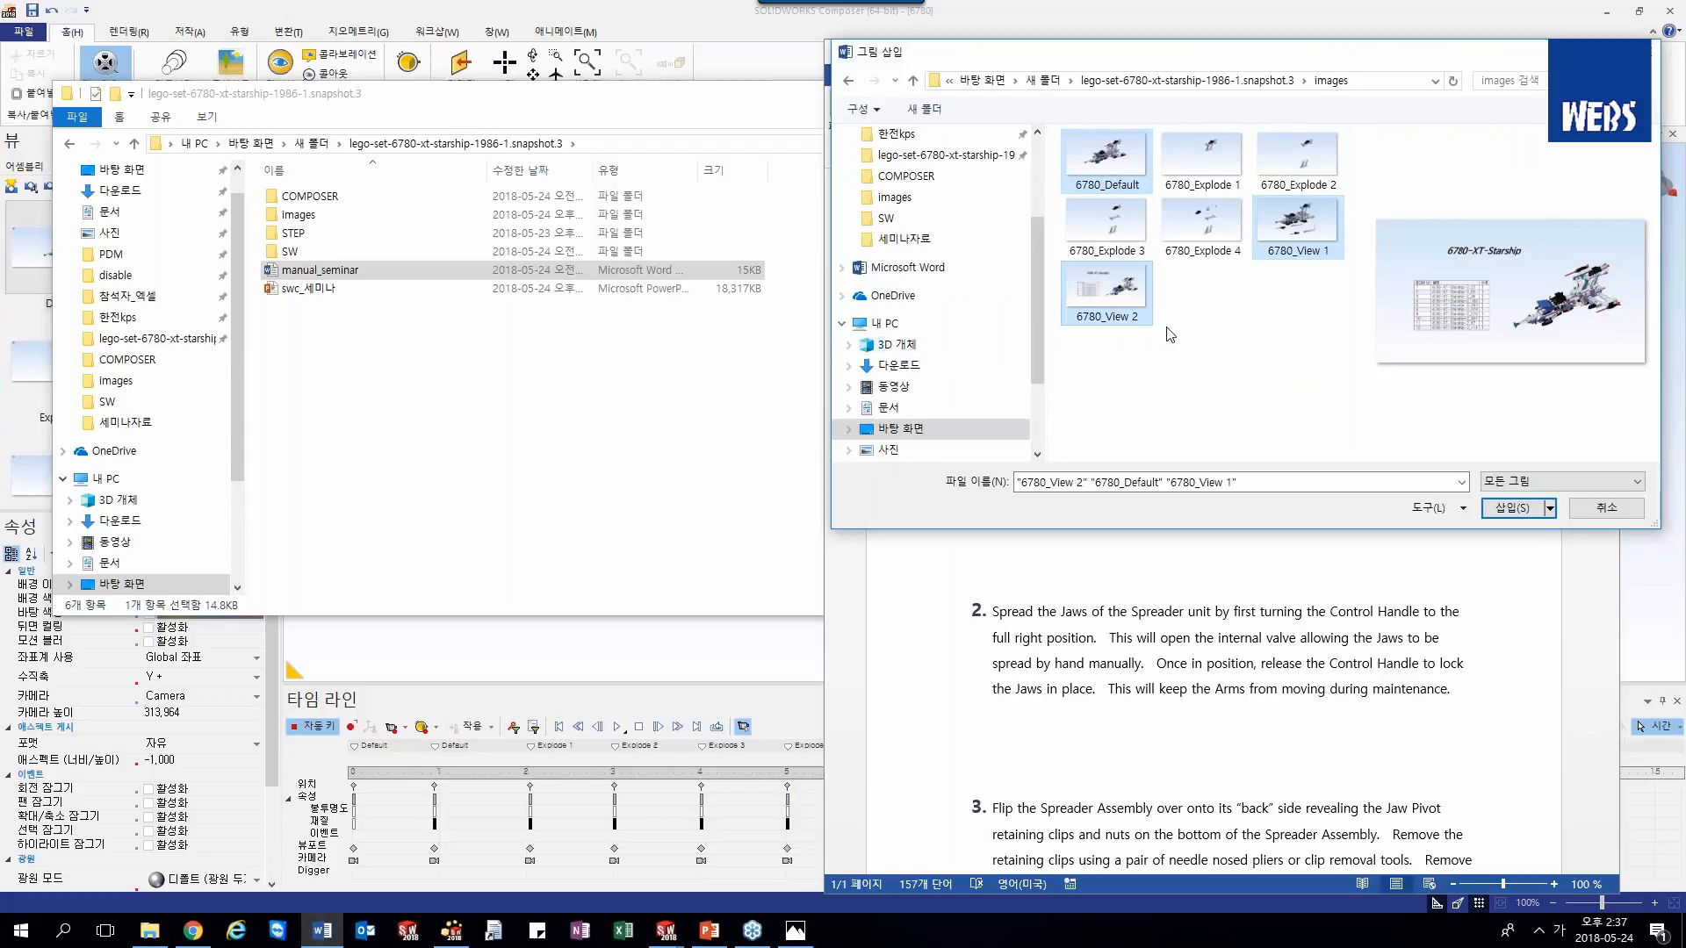
left_click(1550, 509)
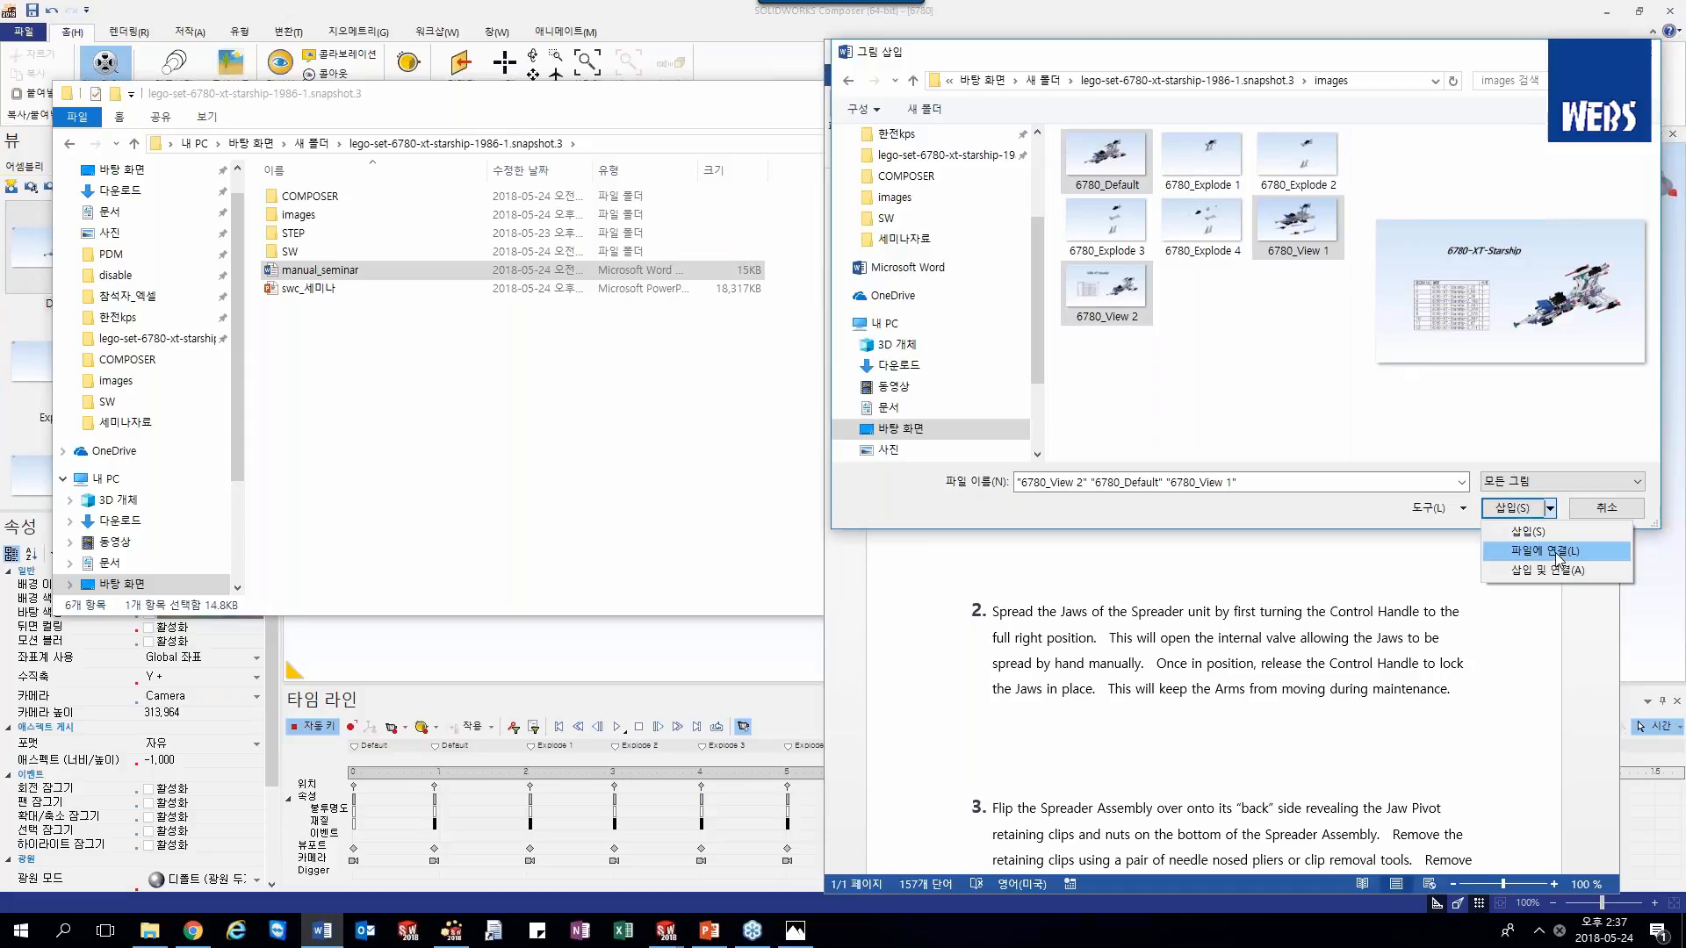
left_click(1559, 553)
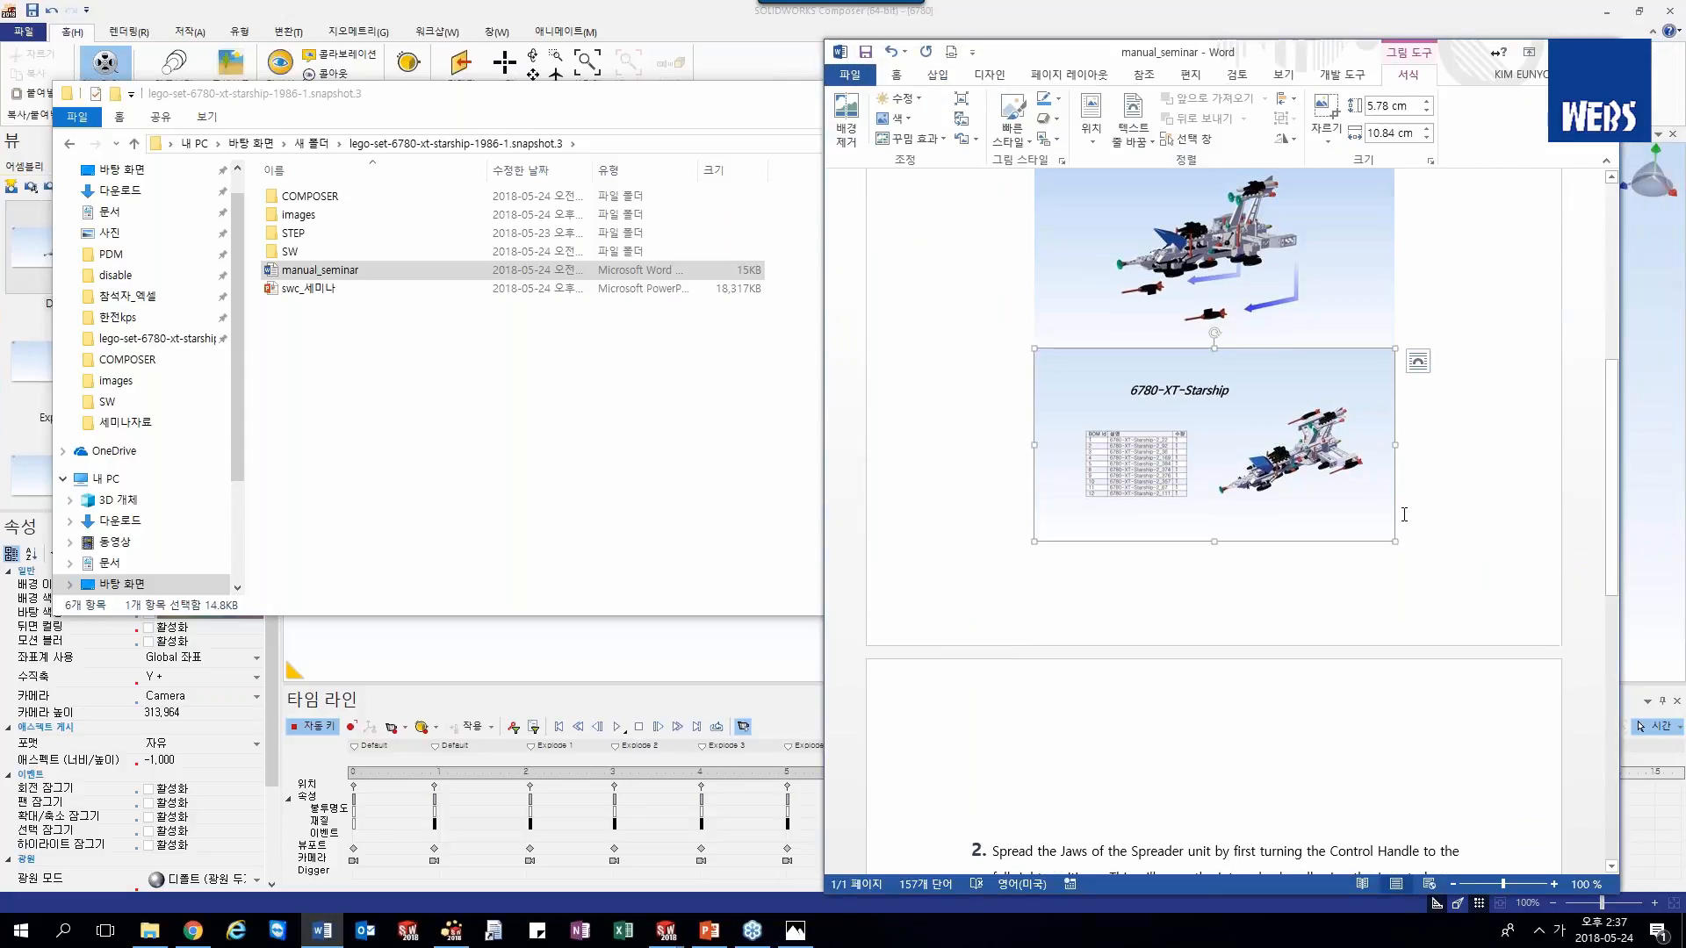
- Move the View 2 picture below paragraph 3 and the View 1 picture below paragraph 2 of the manual
scroll(1378, 500, "up", 2)
scroll(1376, 501, "up", 3)
scroll(1405, 483, "down", 10)
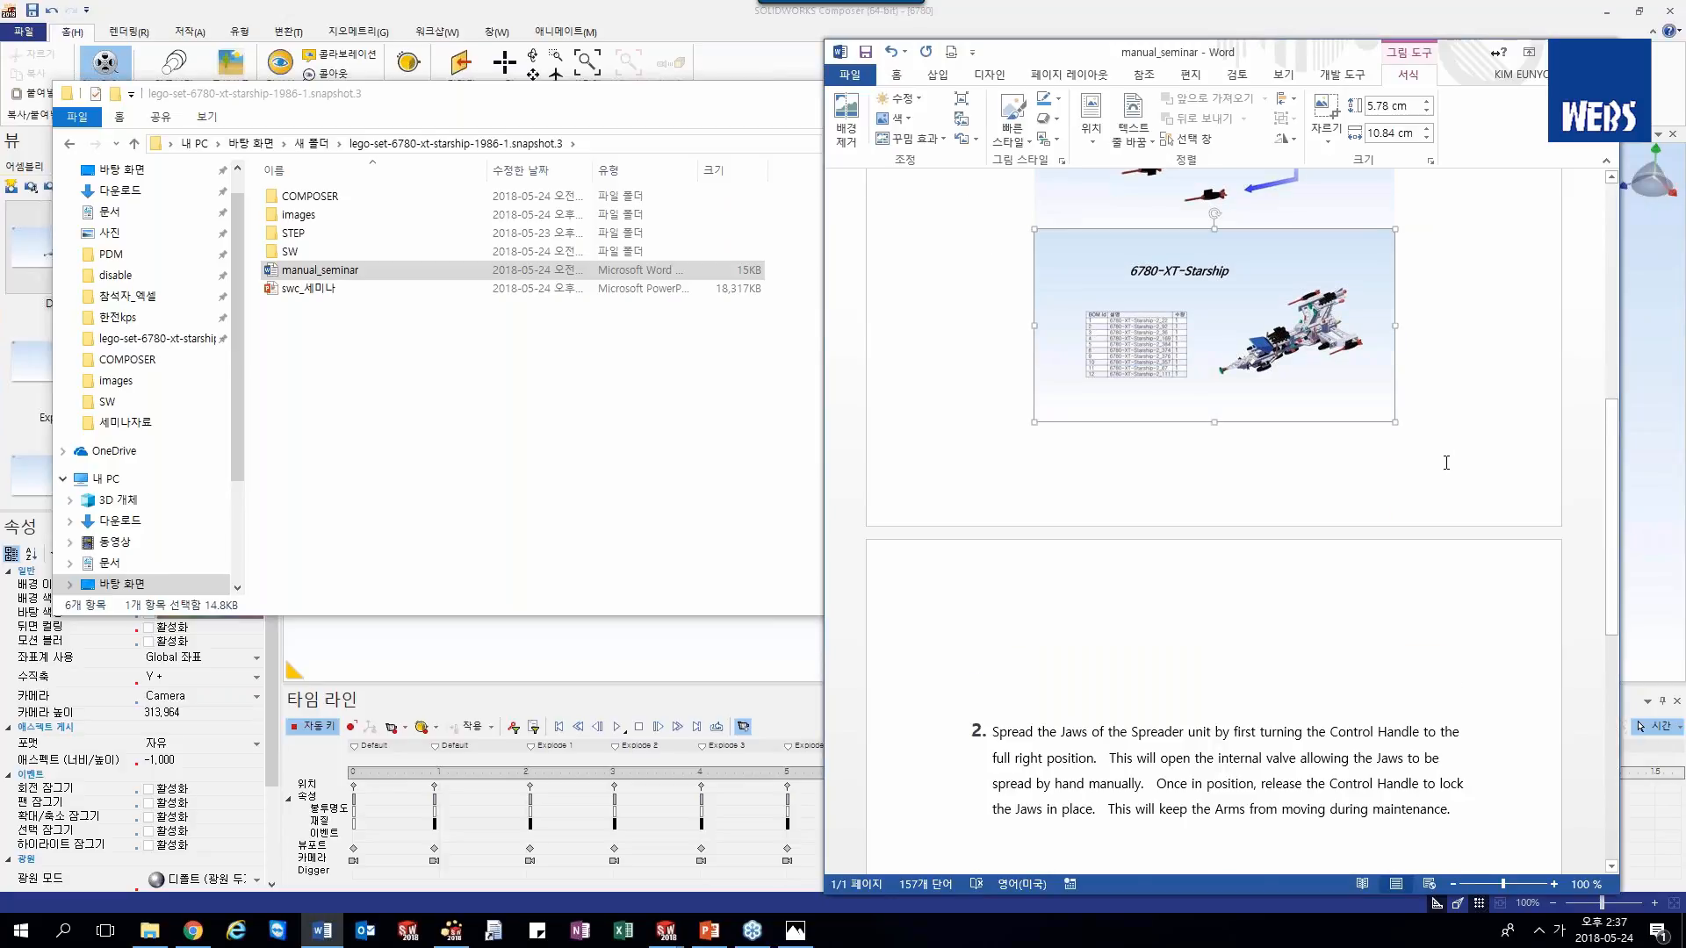
scroll(1329, 615, "up", 3)
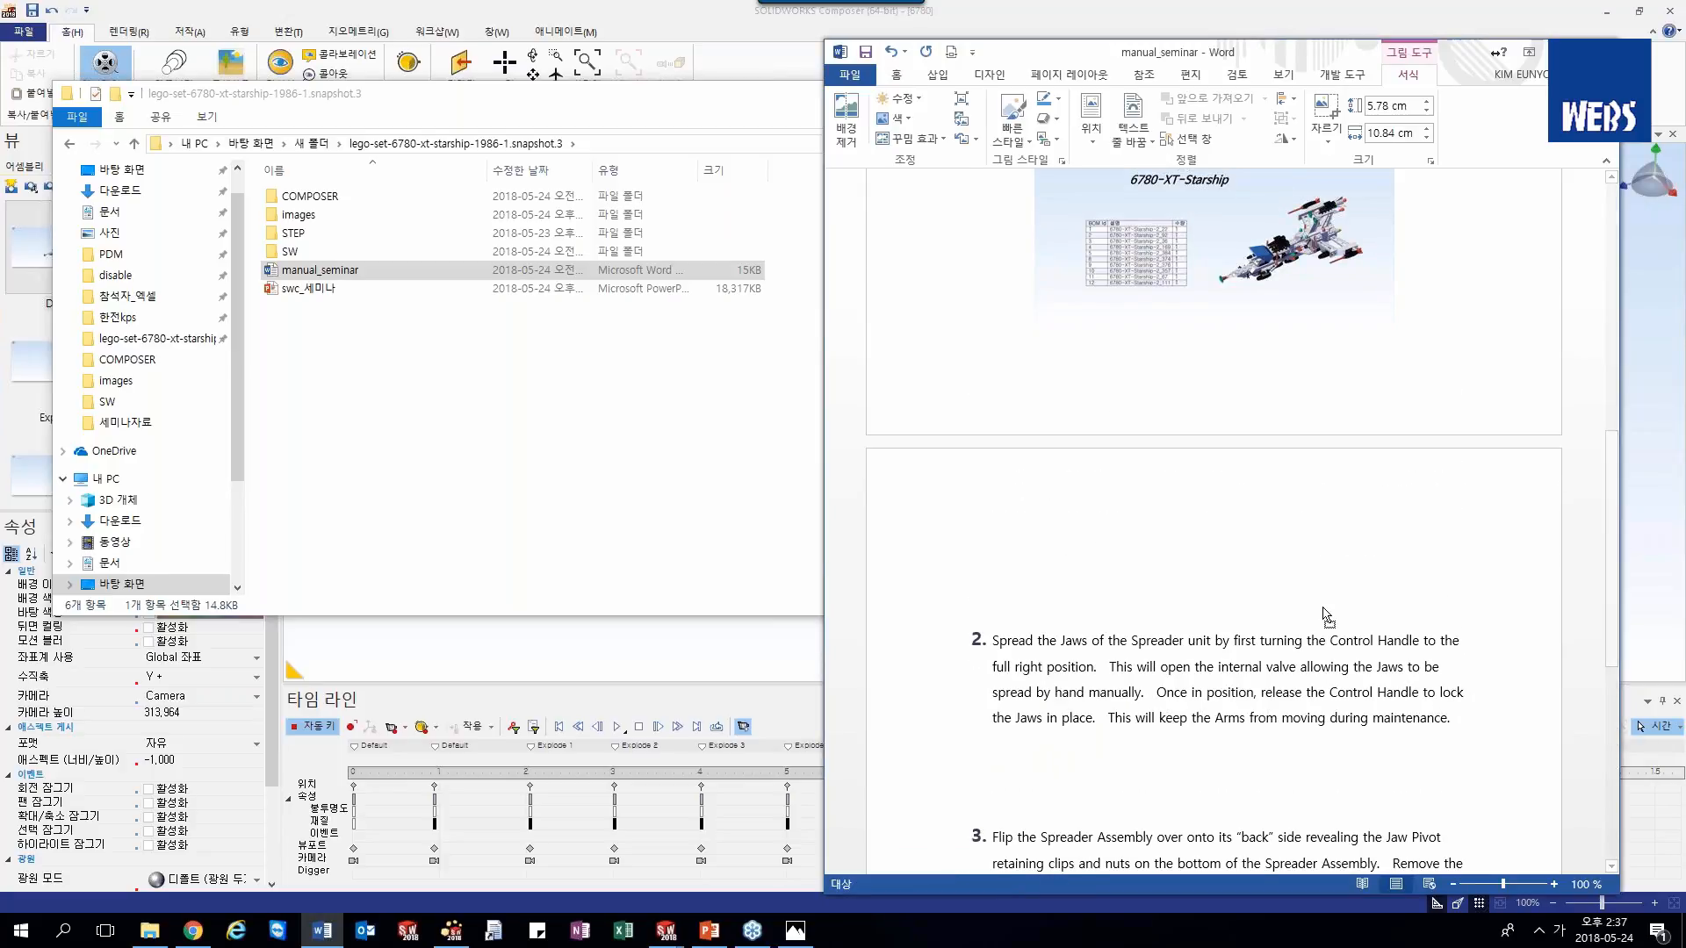
left_click_drag(1229, 263, 1186, 786)
scroll(1185, 615, "down", 3)
left_click_drag(1185, 492, 1215, 713)
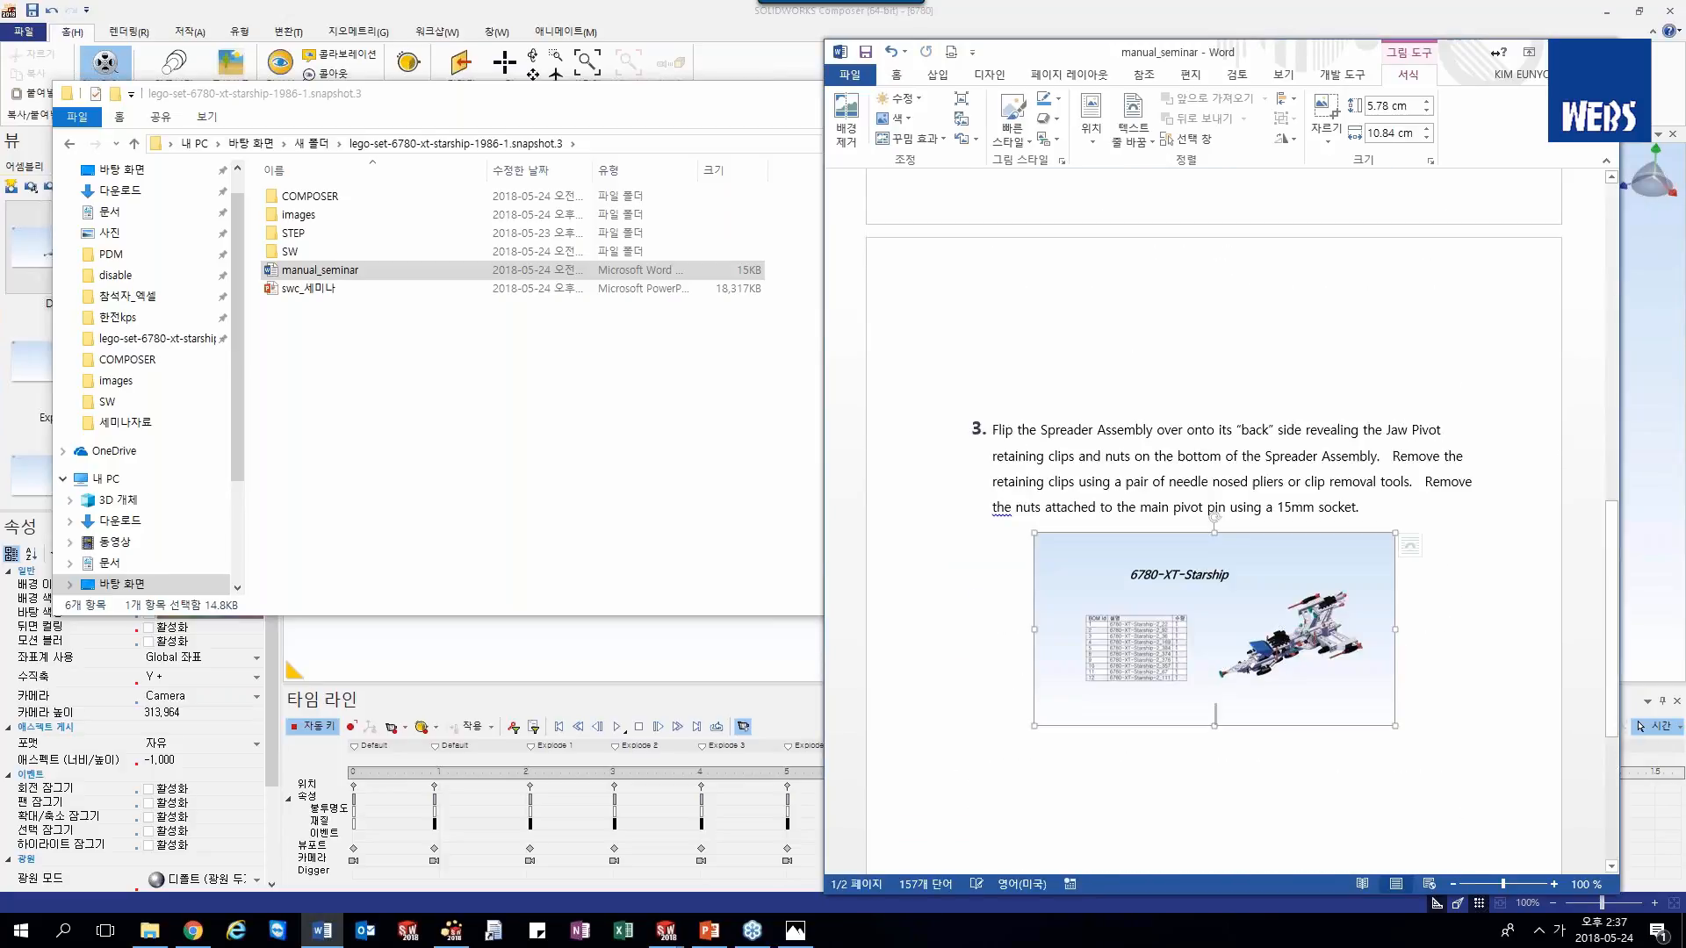
scroll(1216, 614, "up", 6)
left_click_drag(1229, 422, 1309, 764)
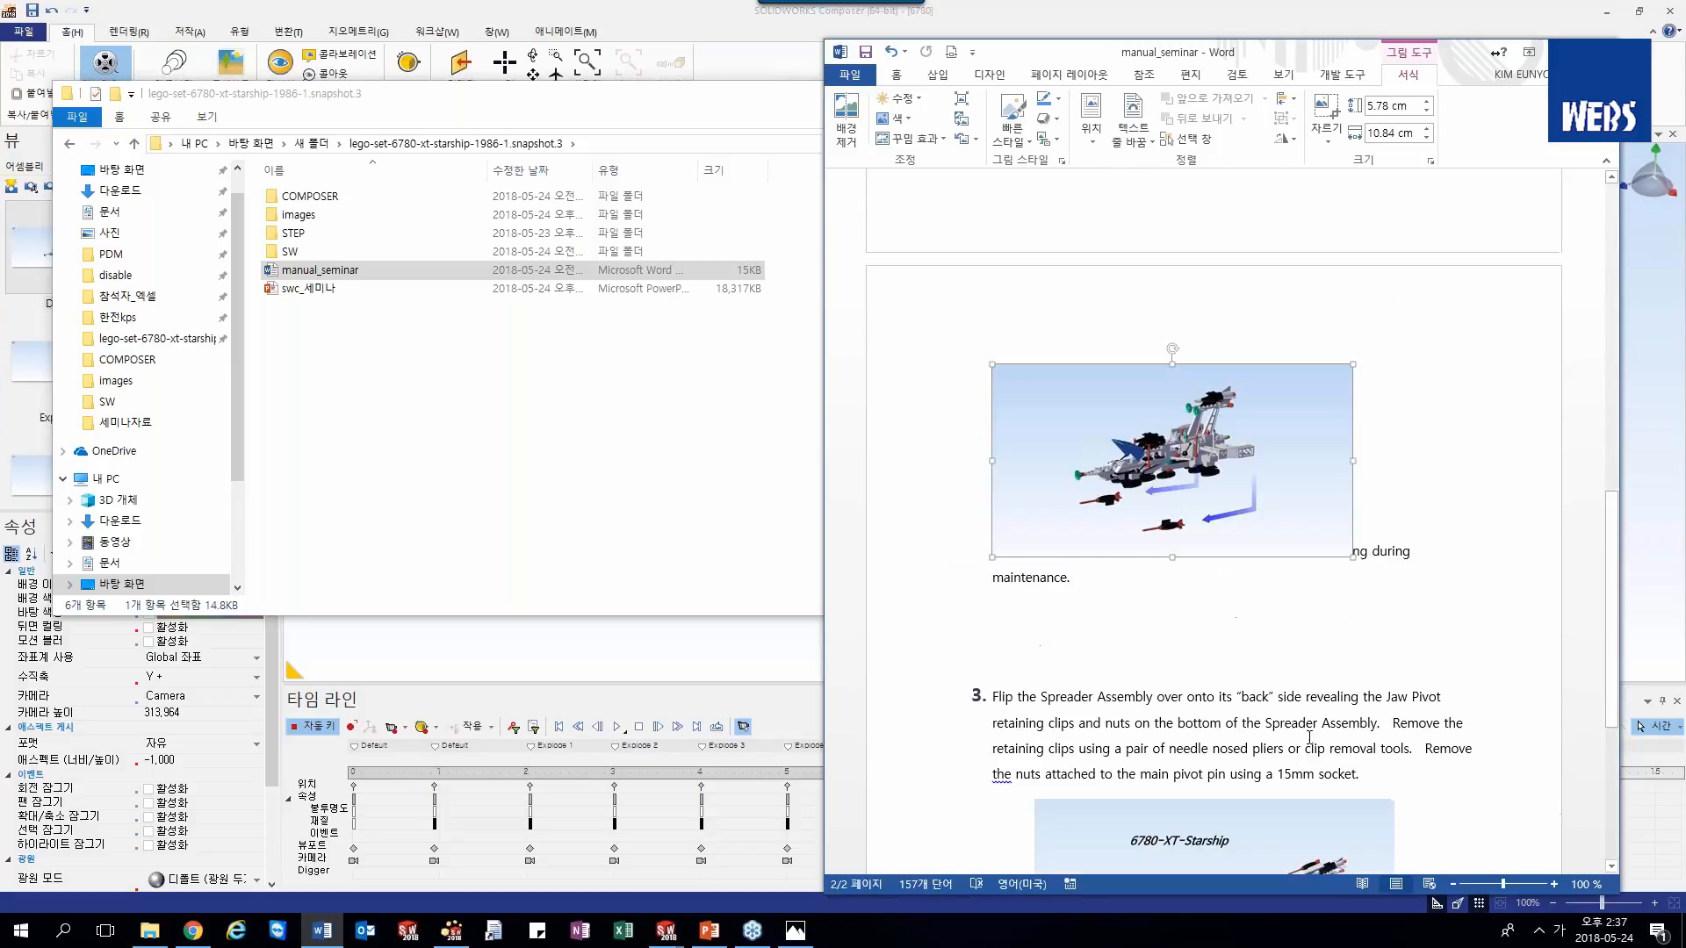
left_click_drag(1229, 466, 1326, 630)
scroll(1312, 584, "up", 10)
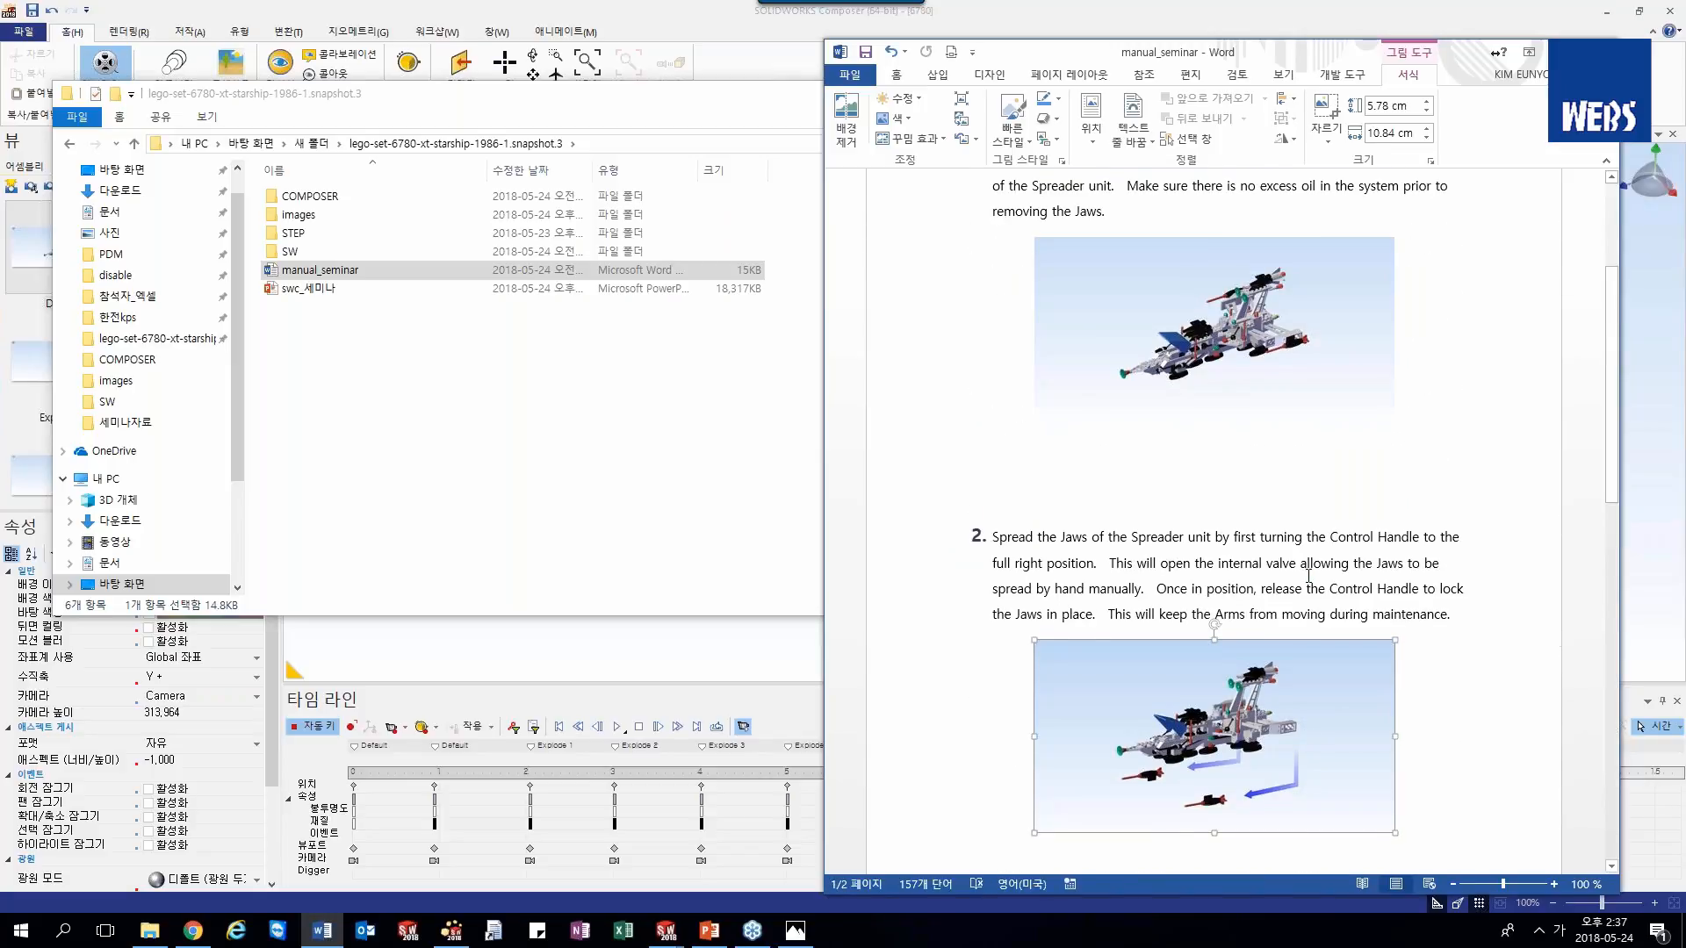
- Save the Word manual and put it and the folder window away to return to SOLIDWORKS Composer
key("ctrl+s")
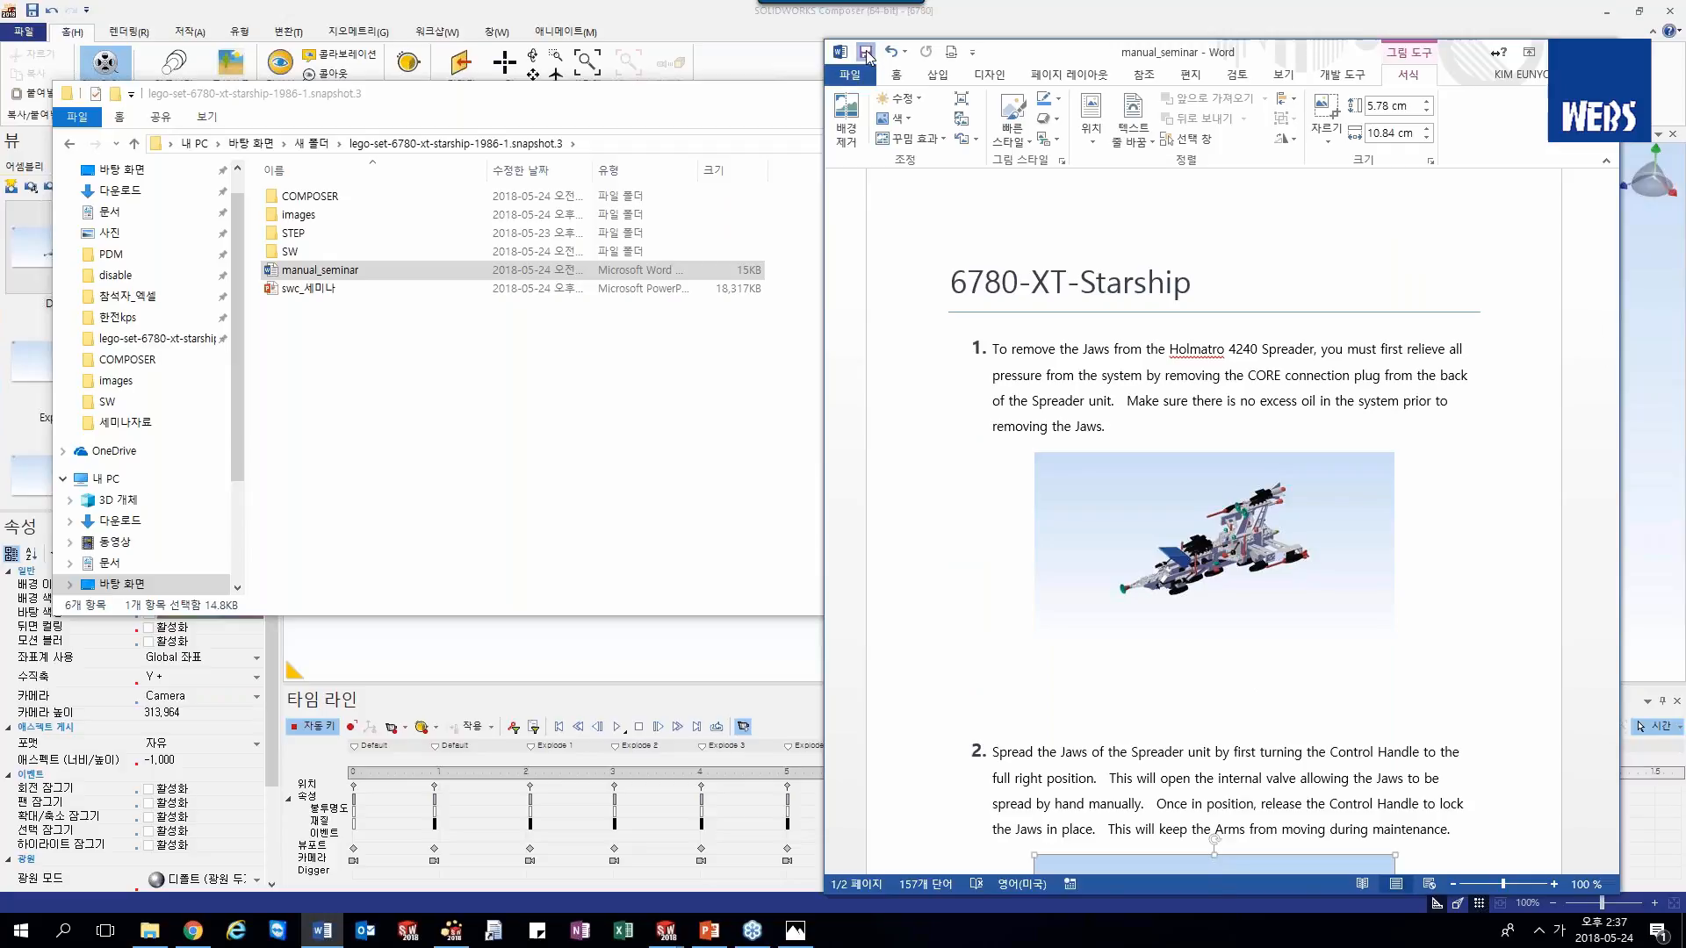
left_click(1557, 53)
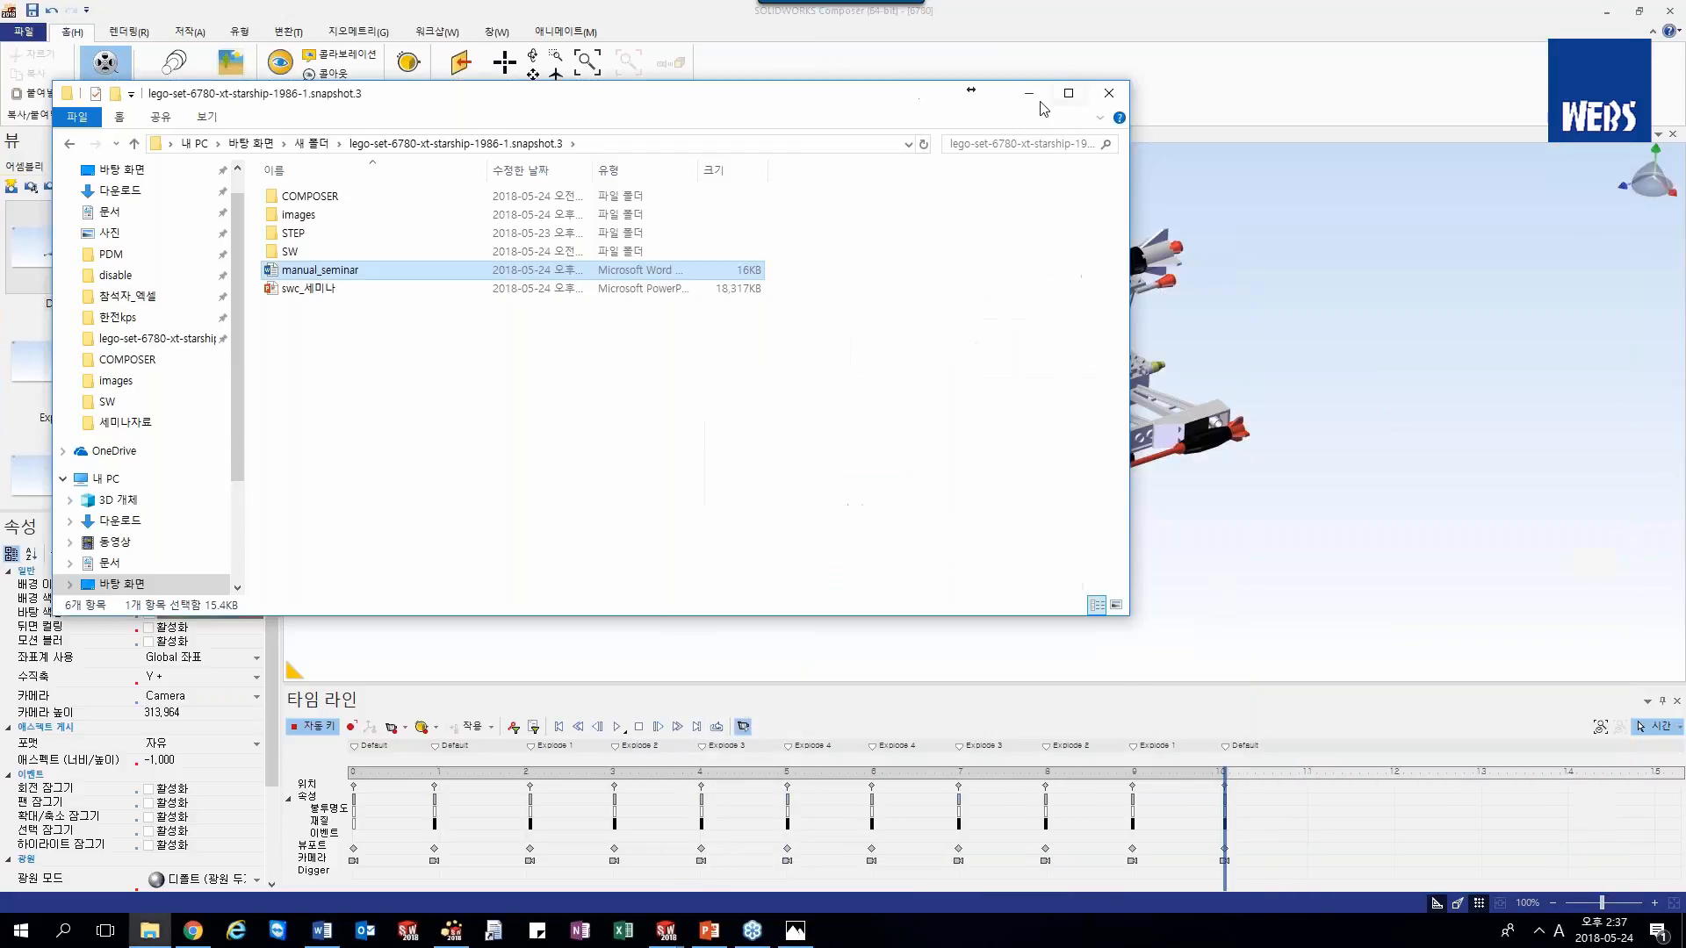
left_click(1037, 98)
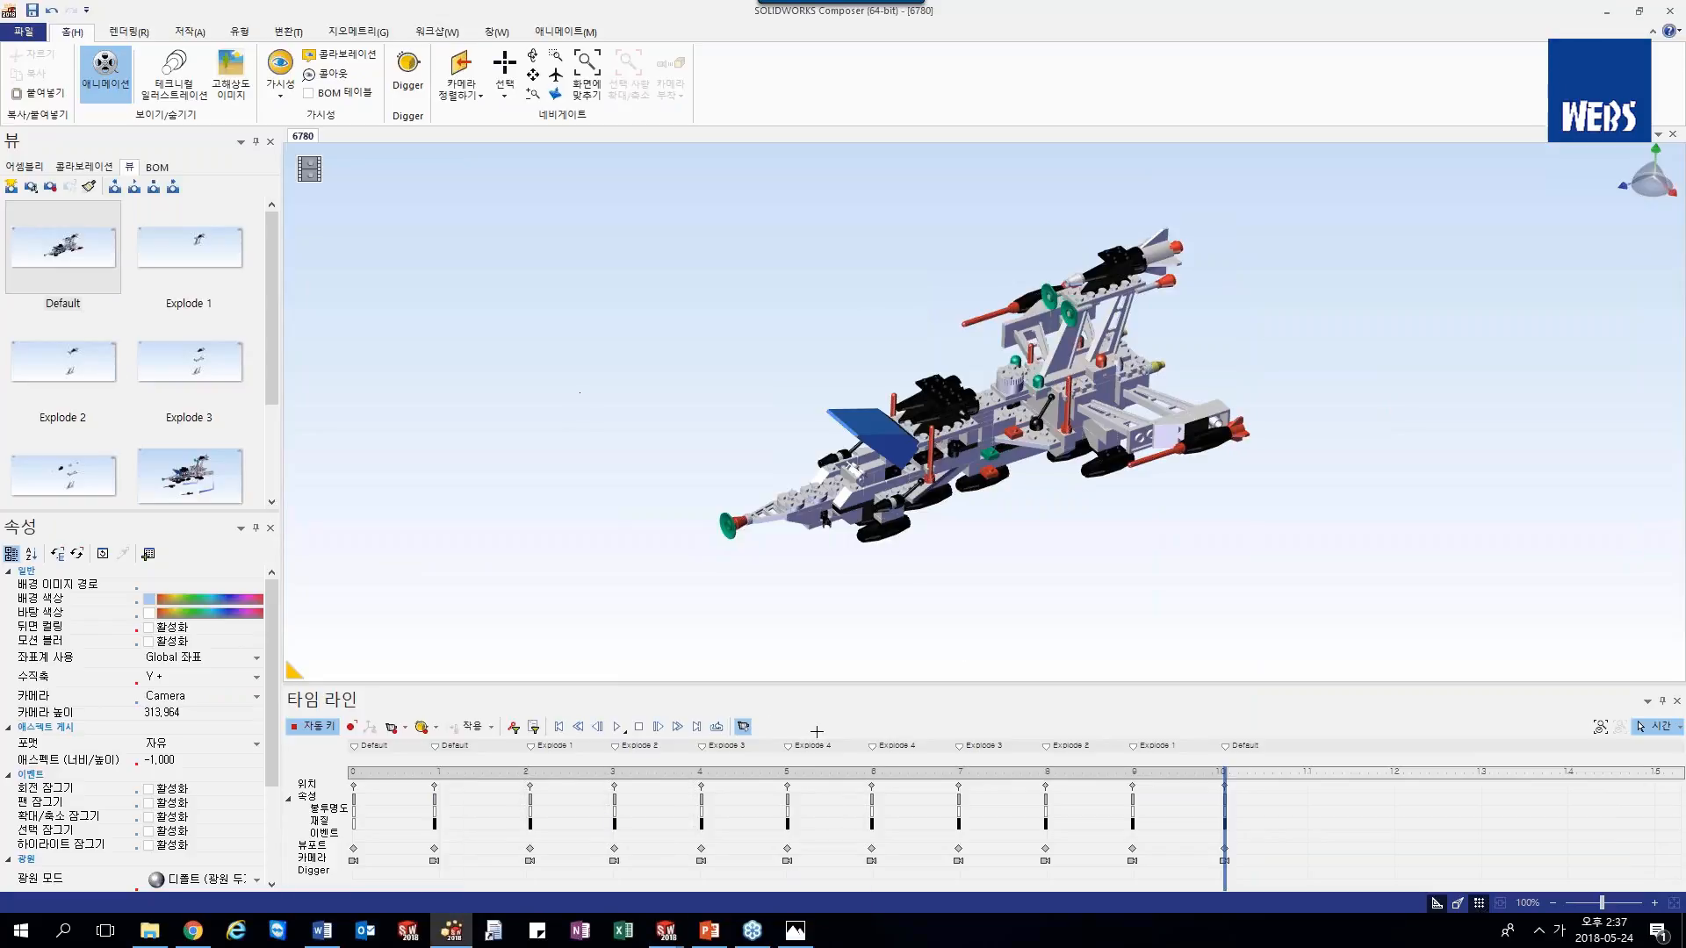
- Switch to the 6780 assembly in SOLIDWORKS and open the tower support part 6780-XT-Starship-2_90 on its own
mouse_move(666, 930)
left_click(764, 834)
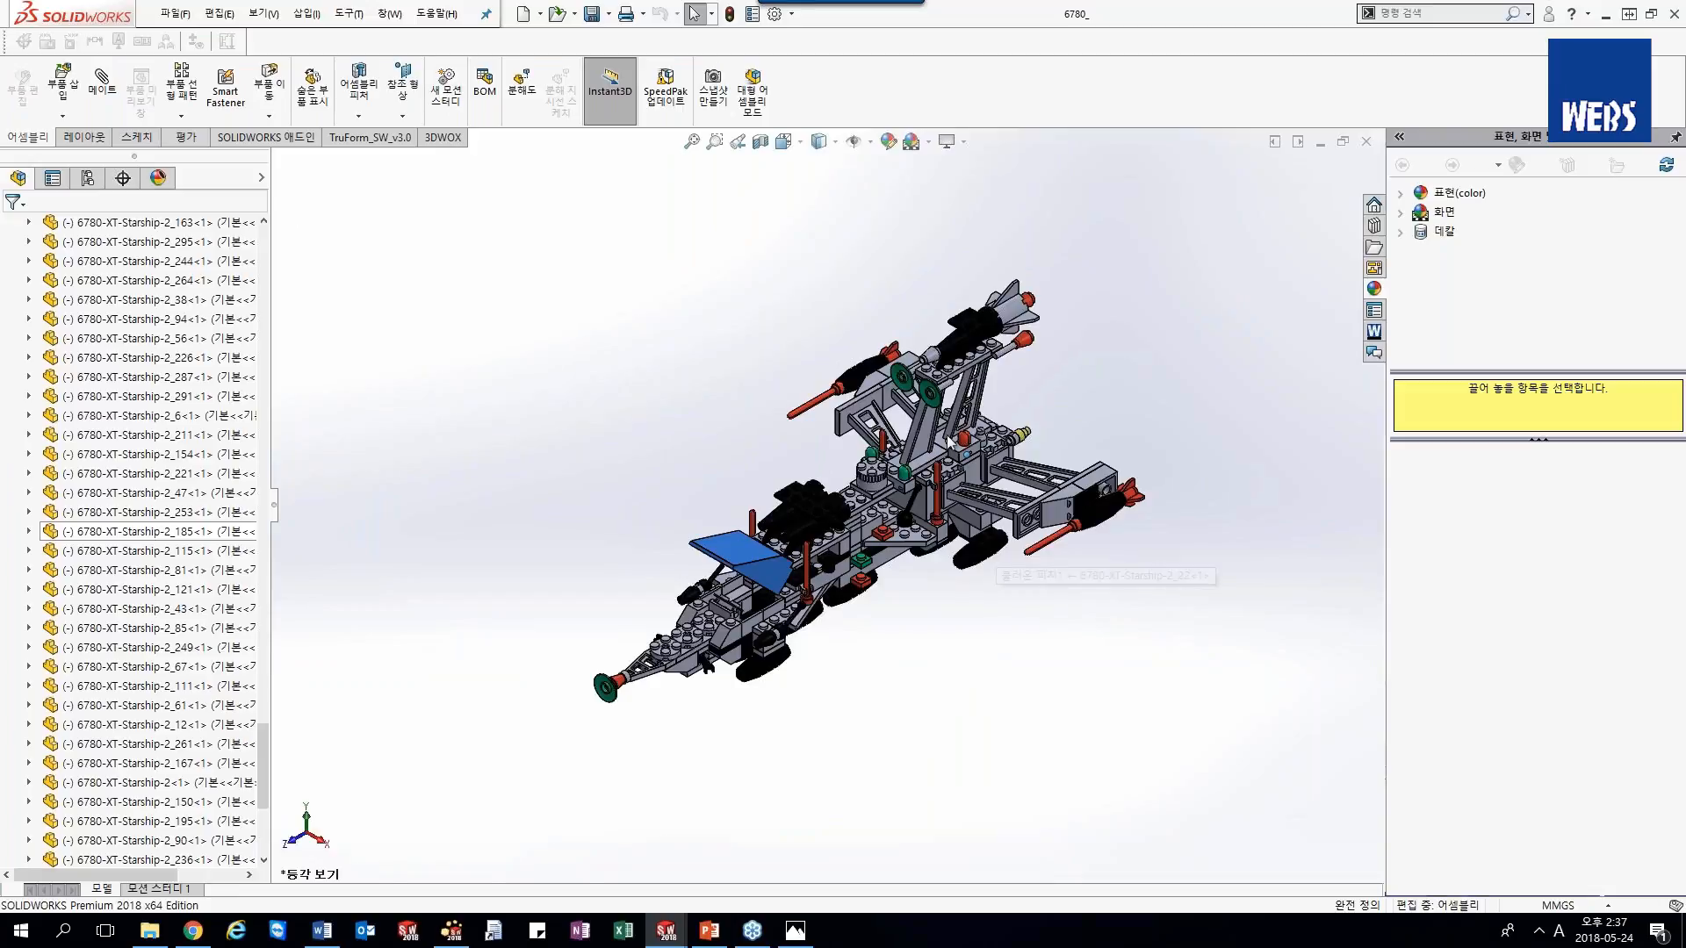
scroll(950, 444, "down", 8)
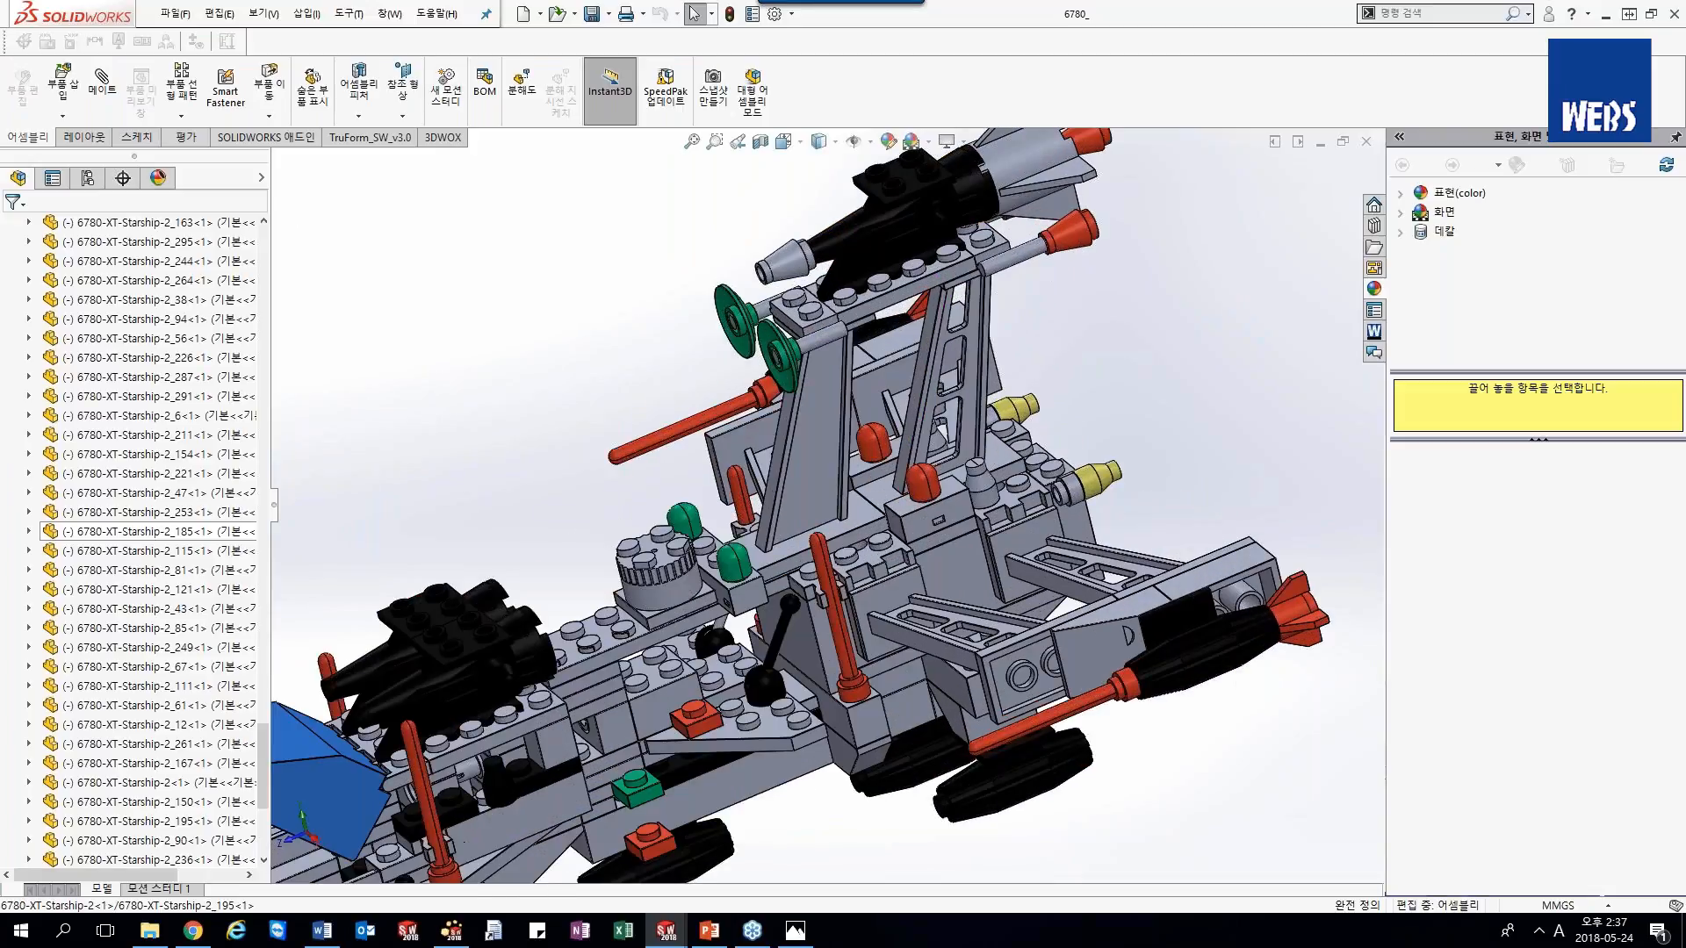
scroll(959, 420, "down", 2)
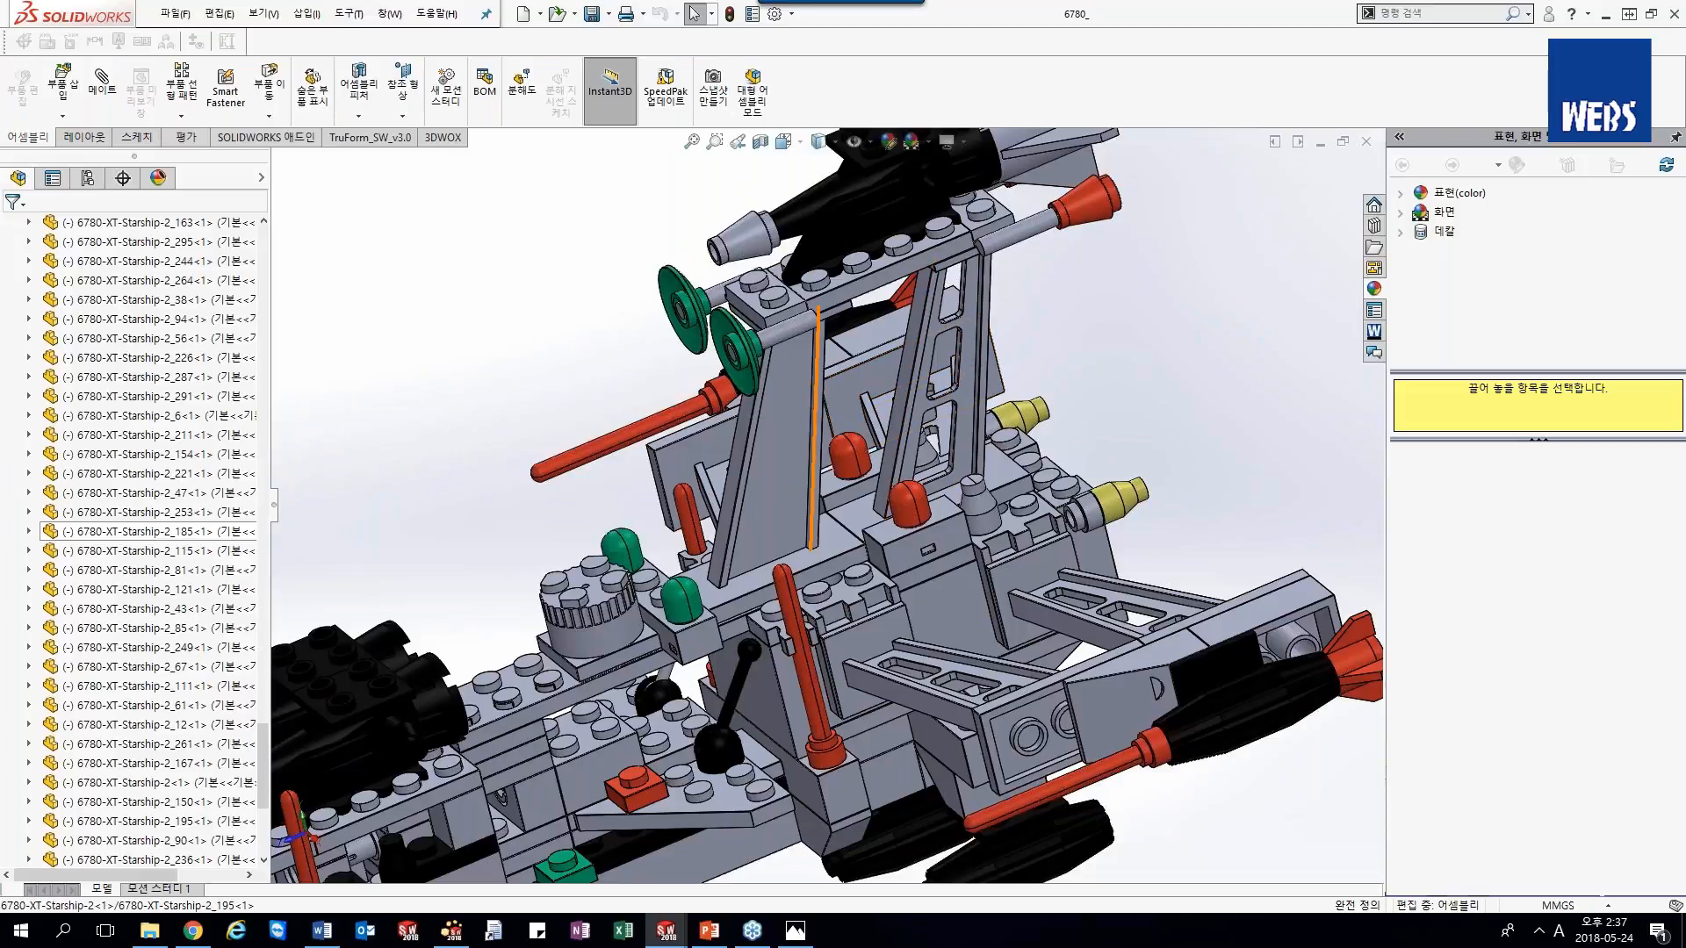
scroll(795, 496, "up", 3)
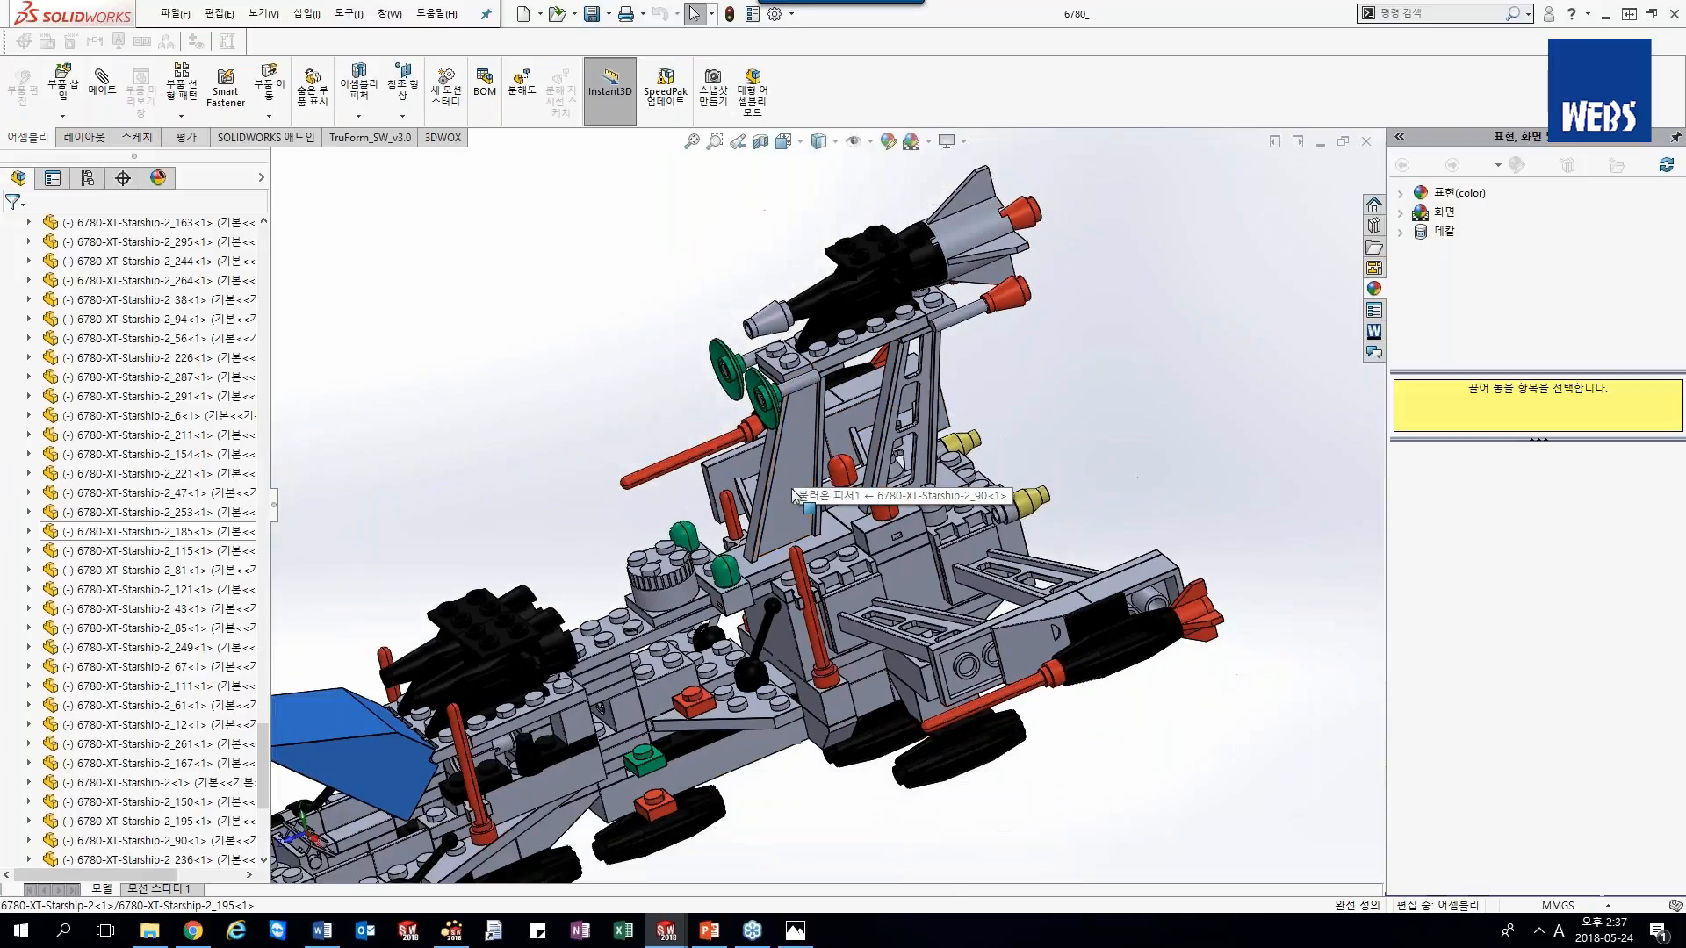
key("ctrl+Tab")
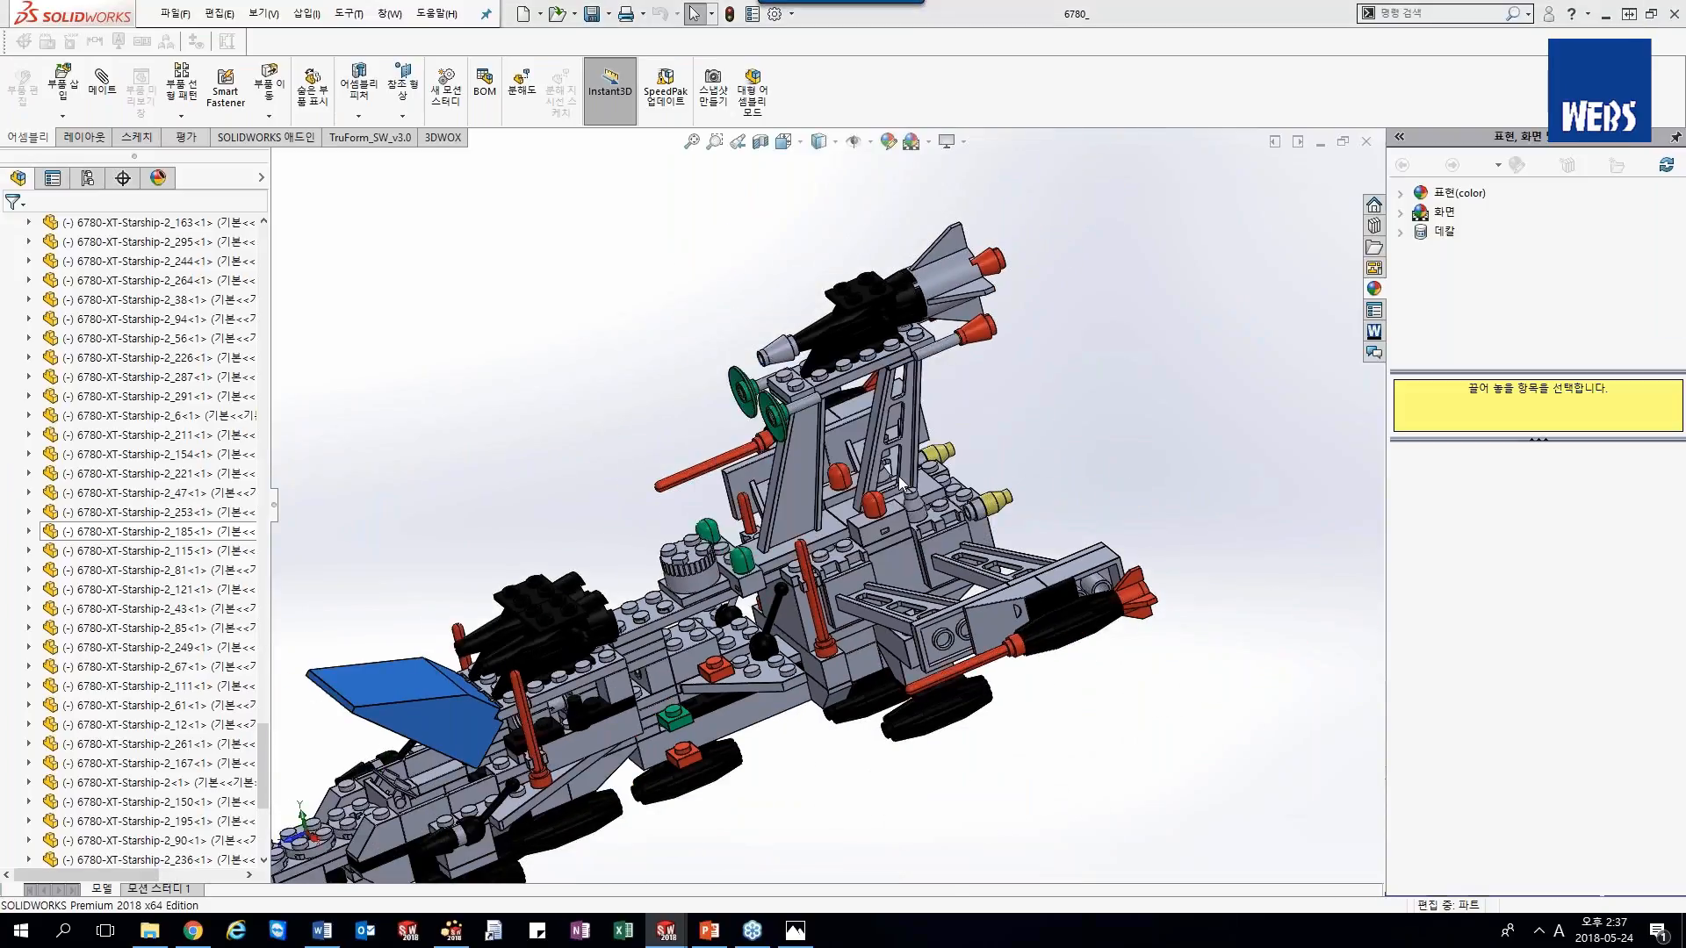
- Suppress the 보스-돌출2 feature of the tower support part, save the part and return to the 6780 assembly
middle_click_drag(892, 545, 783, 612)
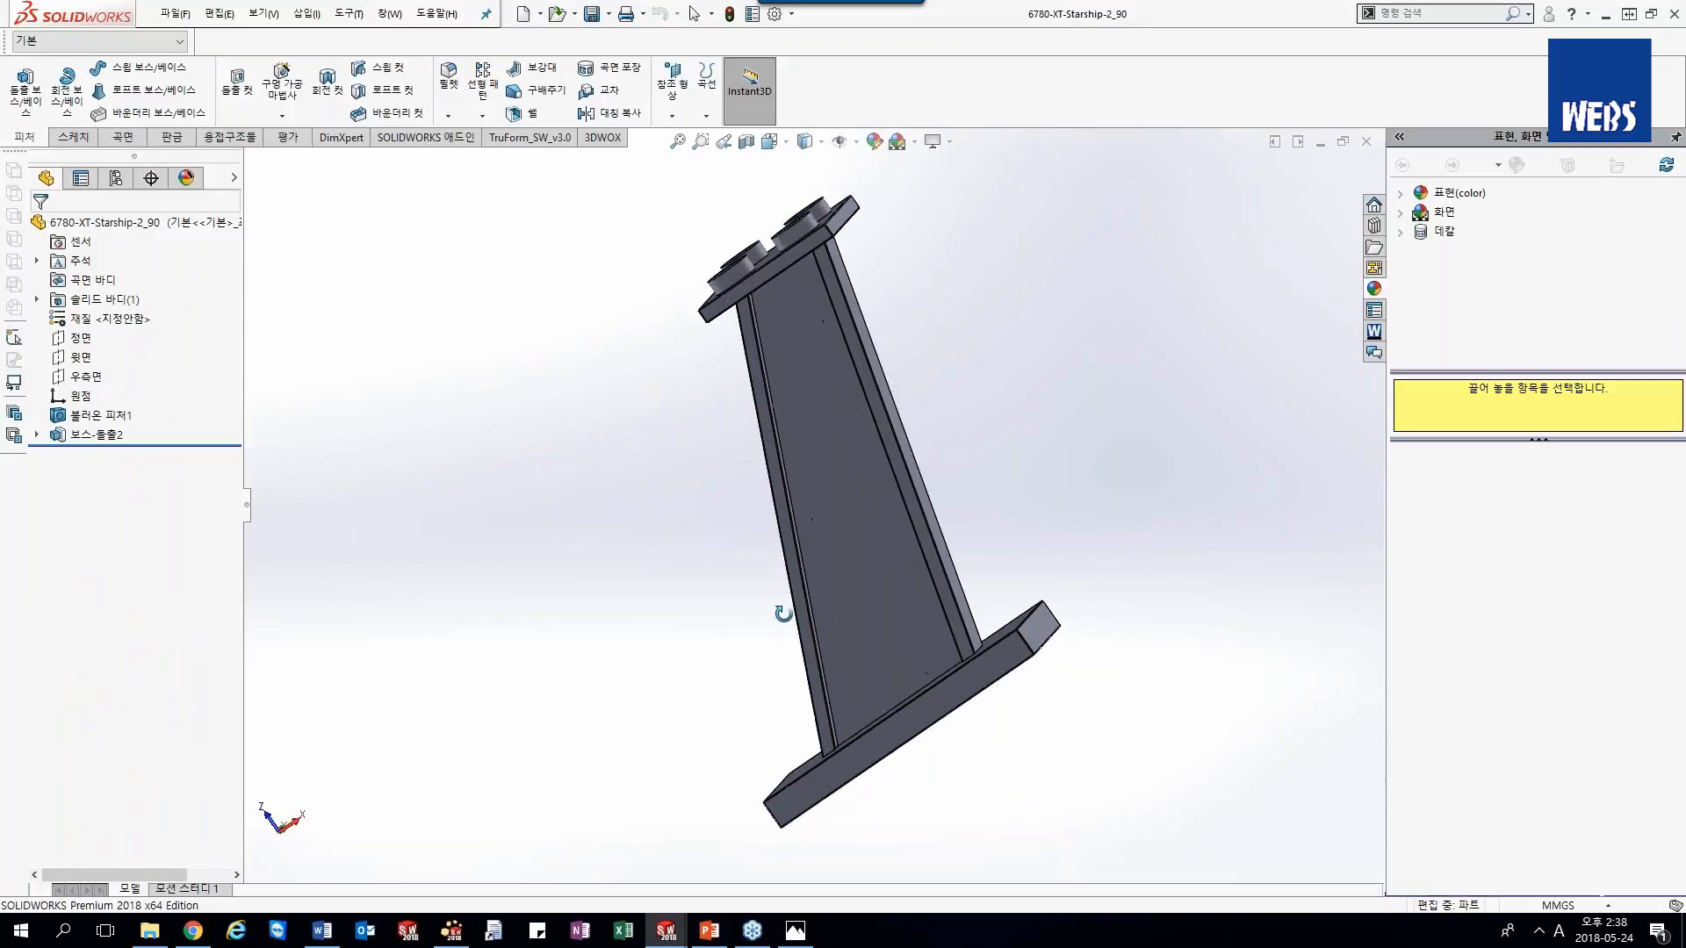
left_click(114, 433)
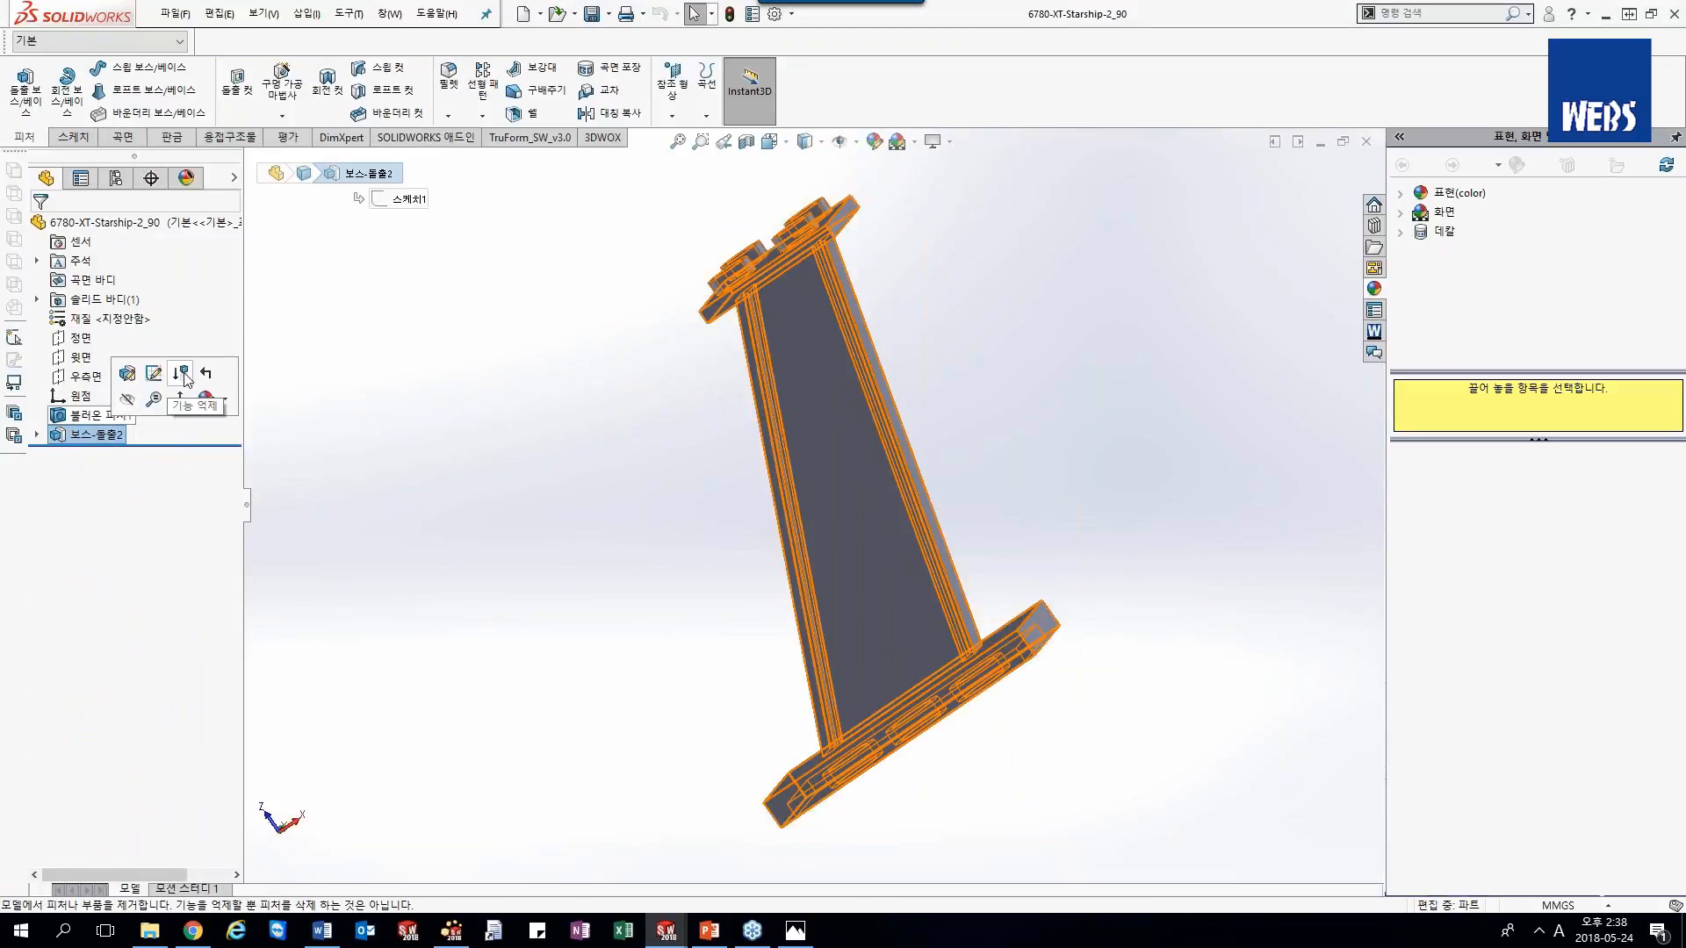
left_click(183, 375)
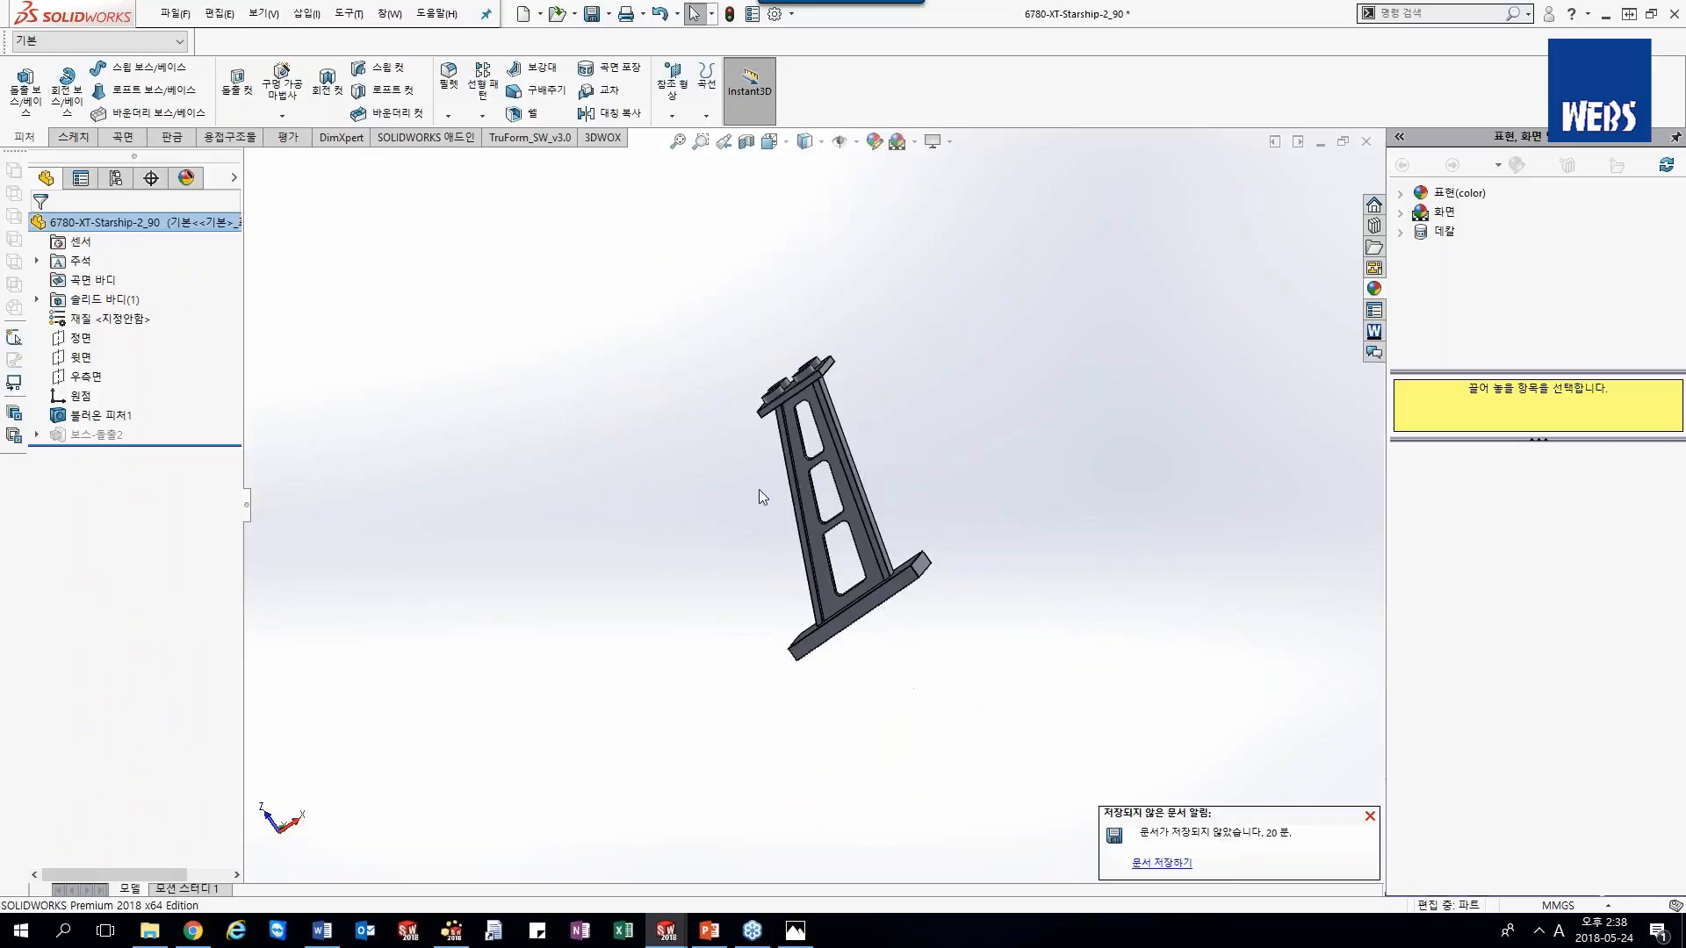
middle_click_drag(761, 491, 799, 546)
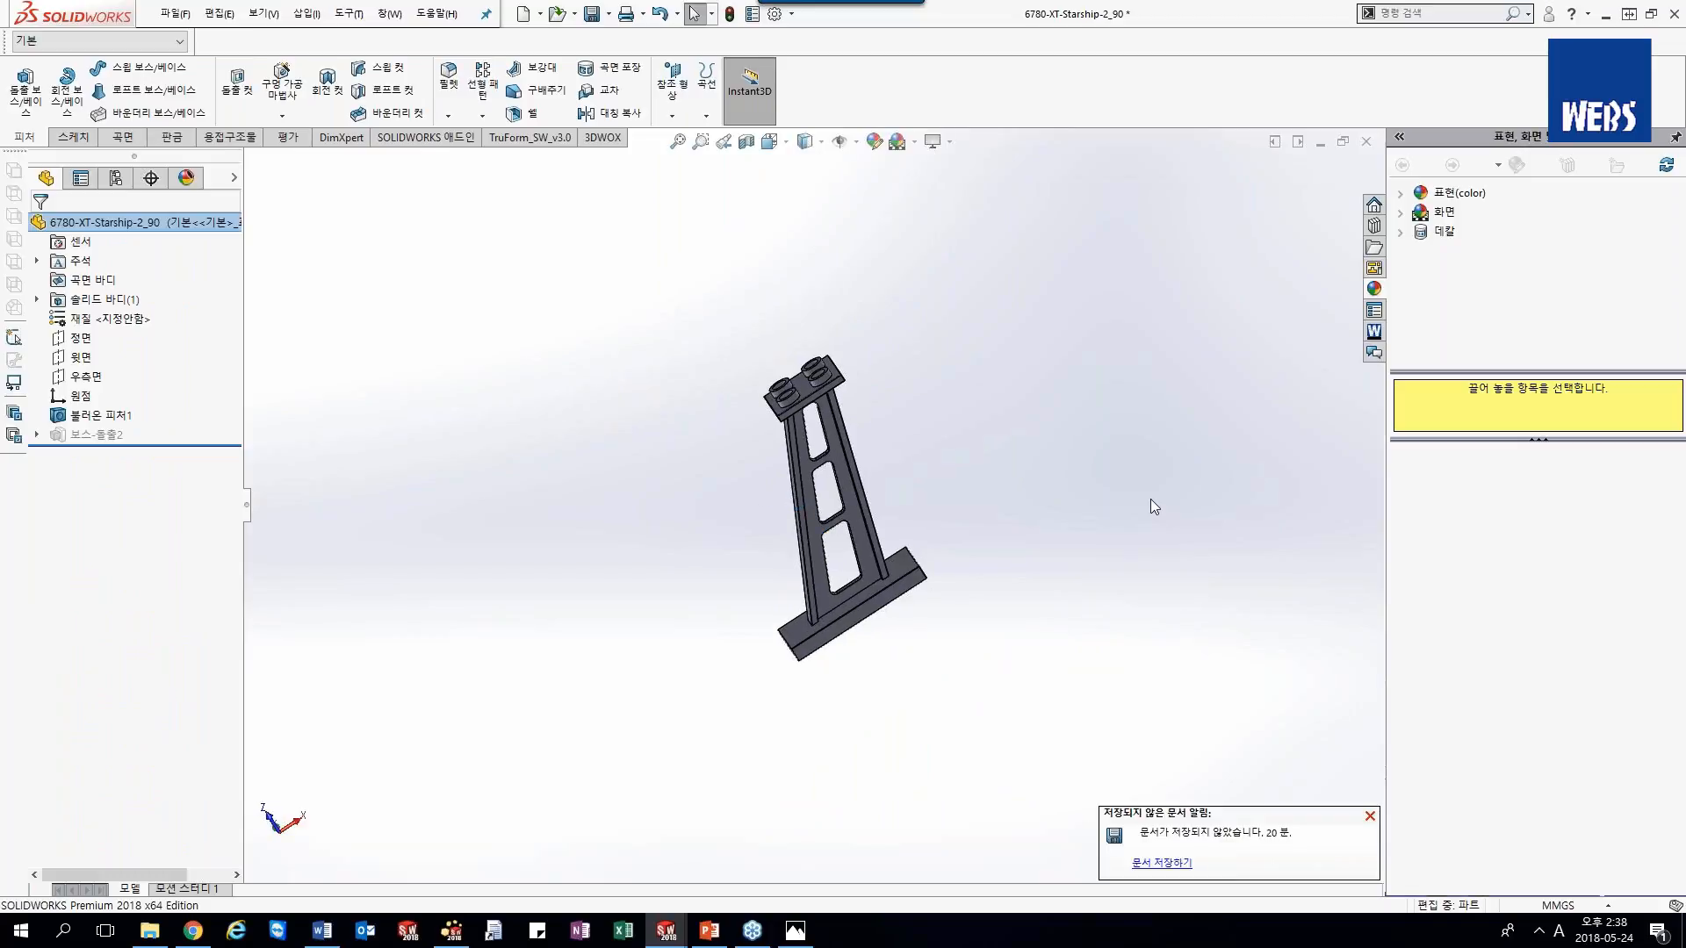
key("ctrl+s")
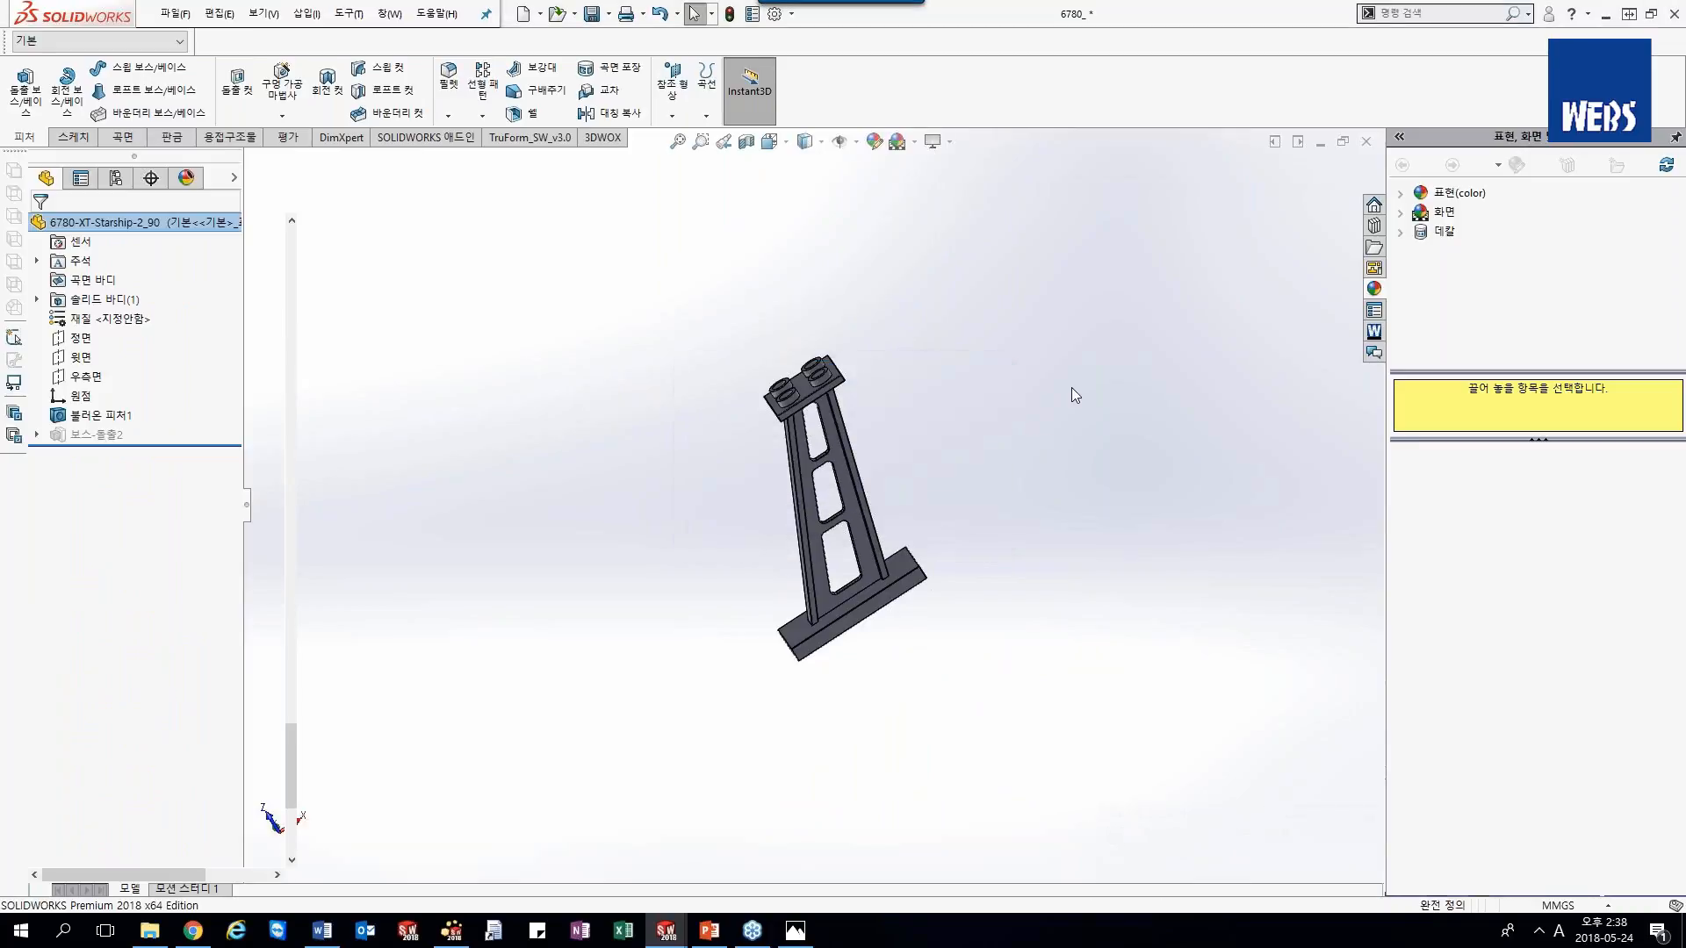
middle_click_drag(780, 504, 804, 490)
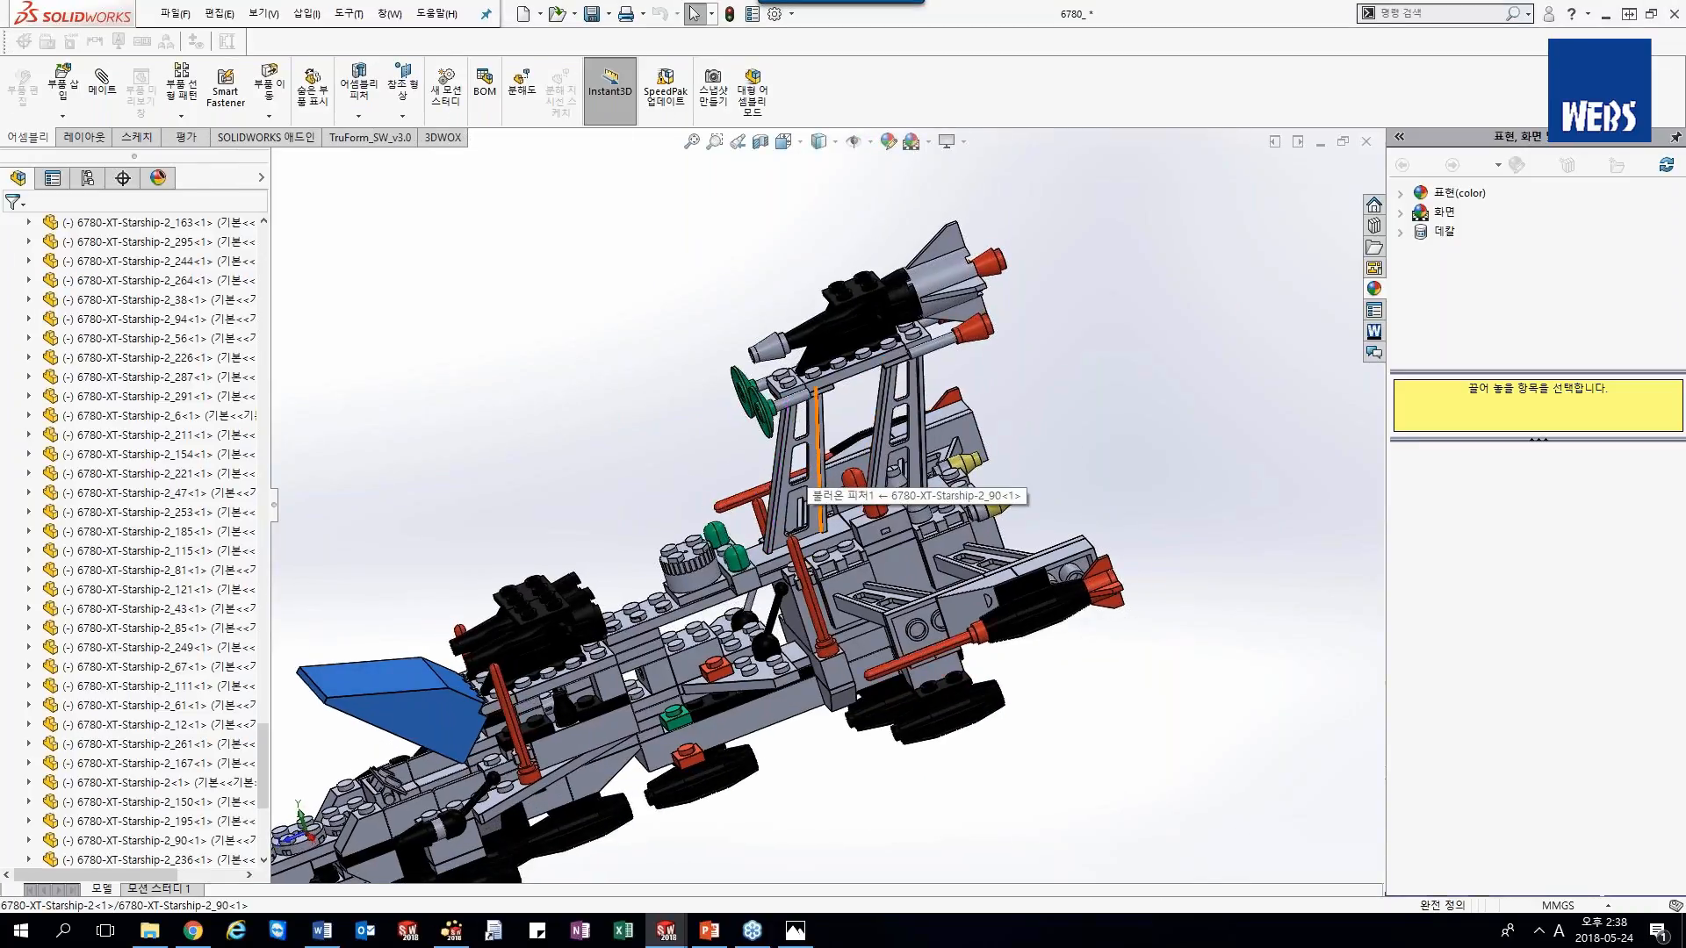
- Switch to SOLIDWORKS Composer and select the solid tower support 6780-XT-Starship-2_90 in the starship model
left_click(452, 931)
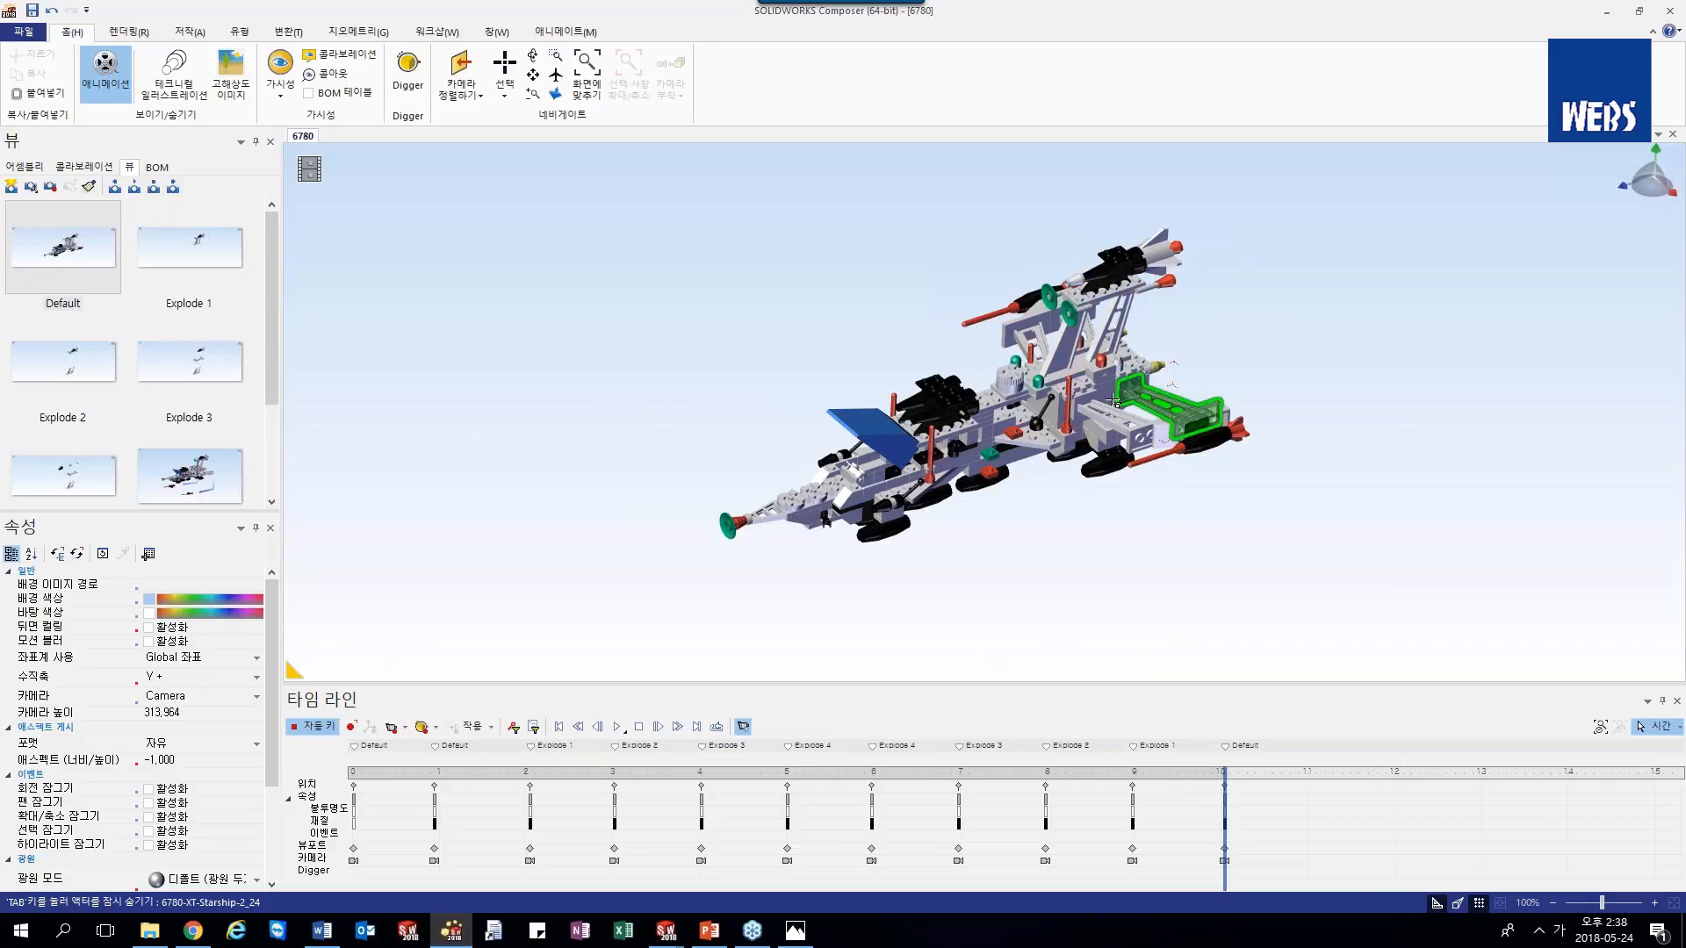
scroll(1085, 358, "up", 5)
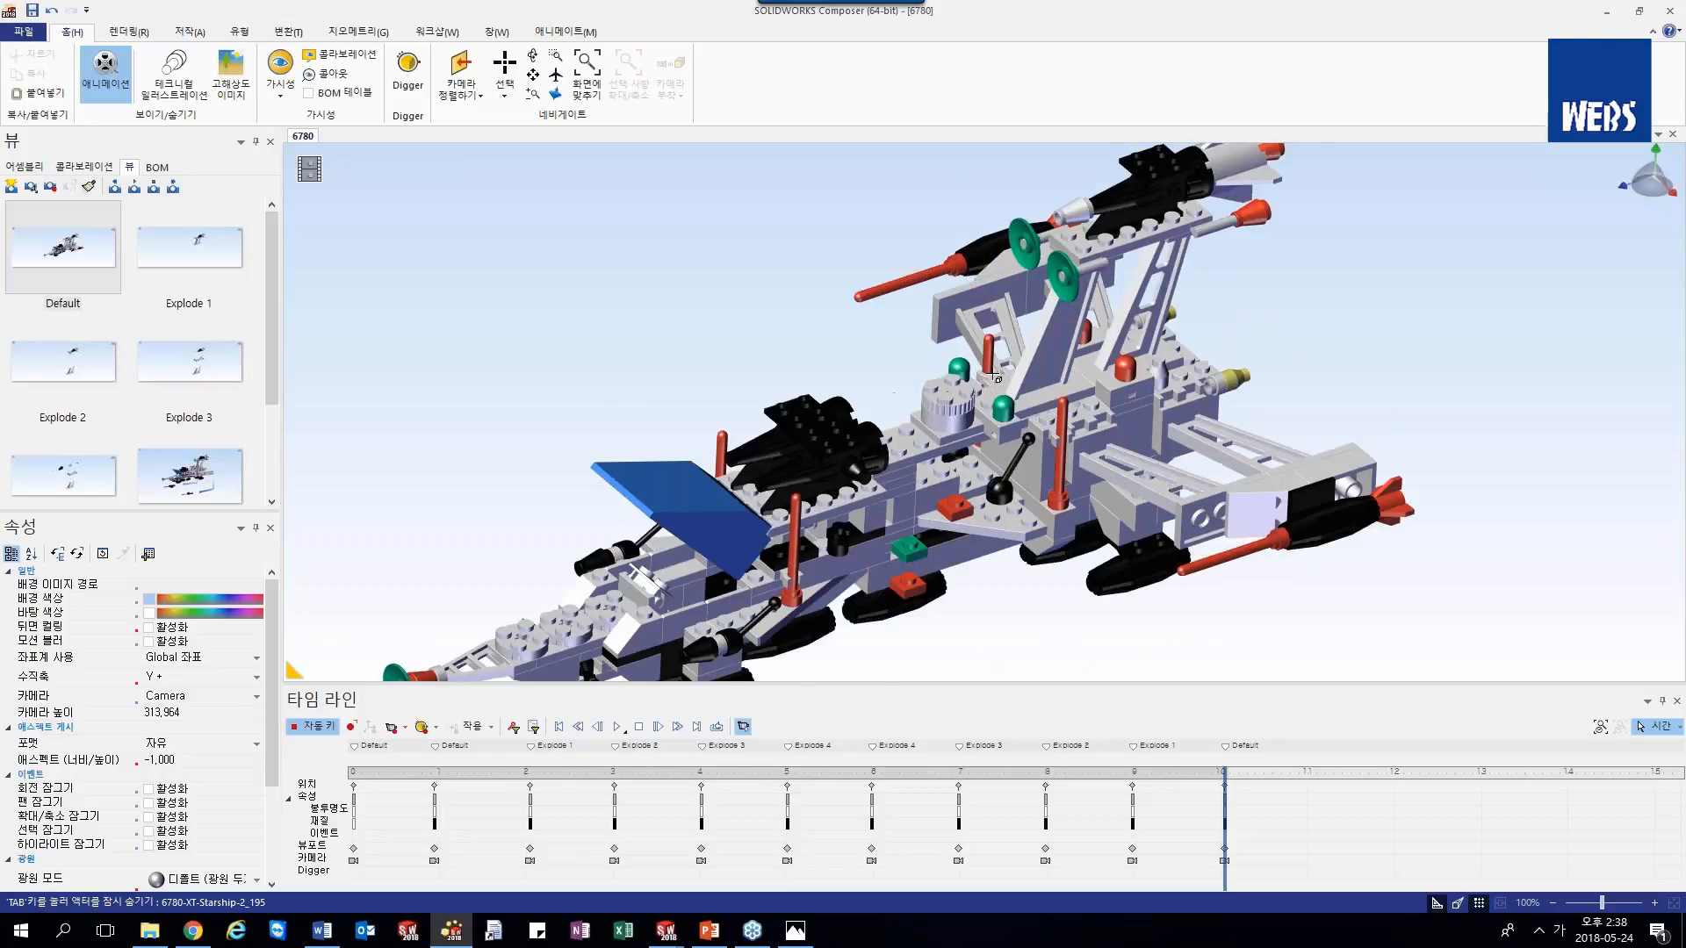
scroll(720, 350, "down", 5)
right_click_drag(720, 350, 698, 341)
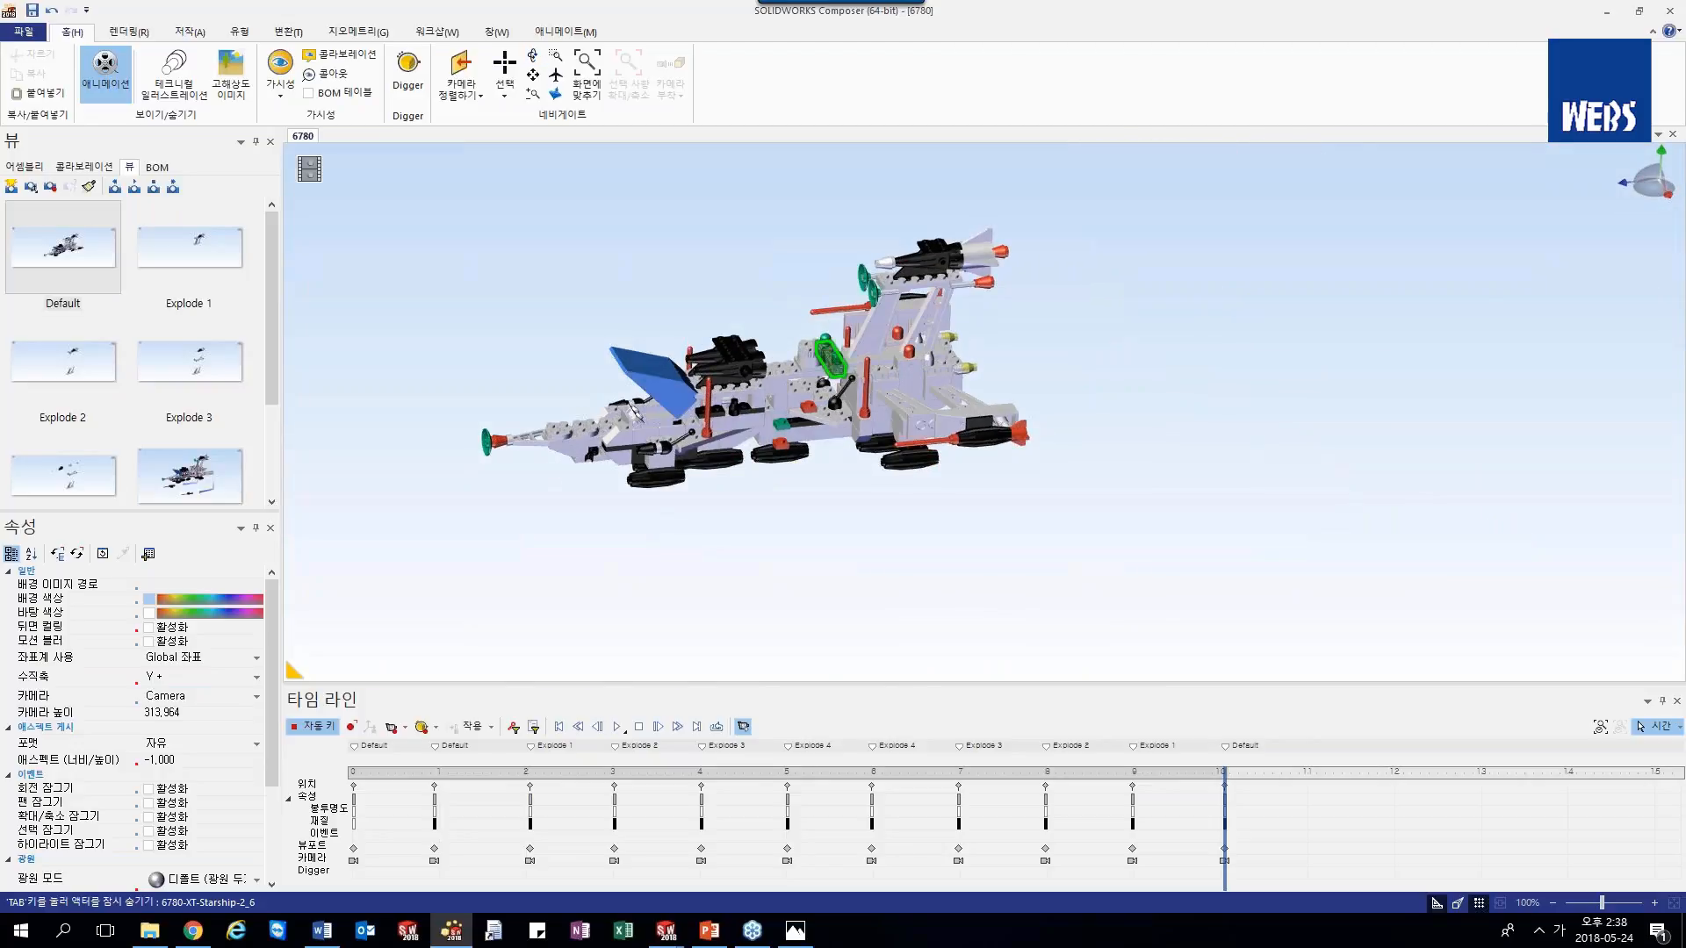
scroll(900, 323, "up", 3)
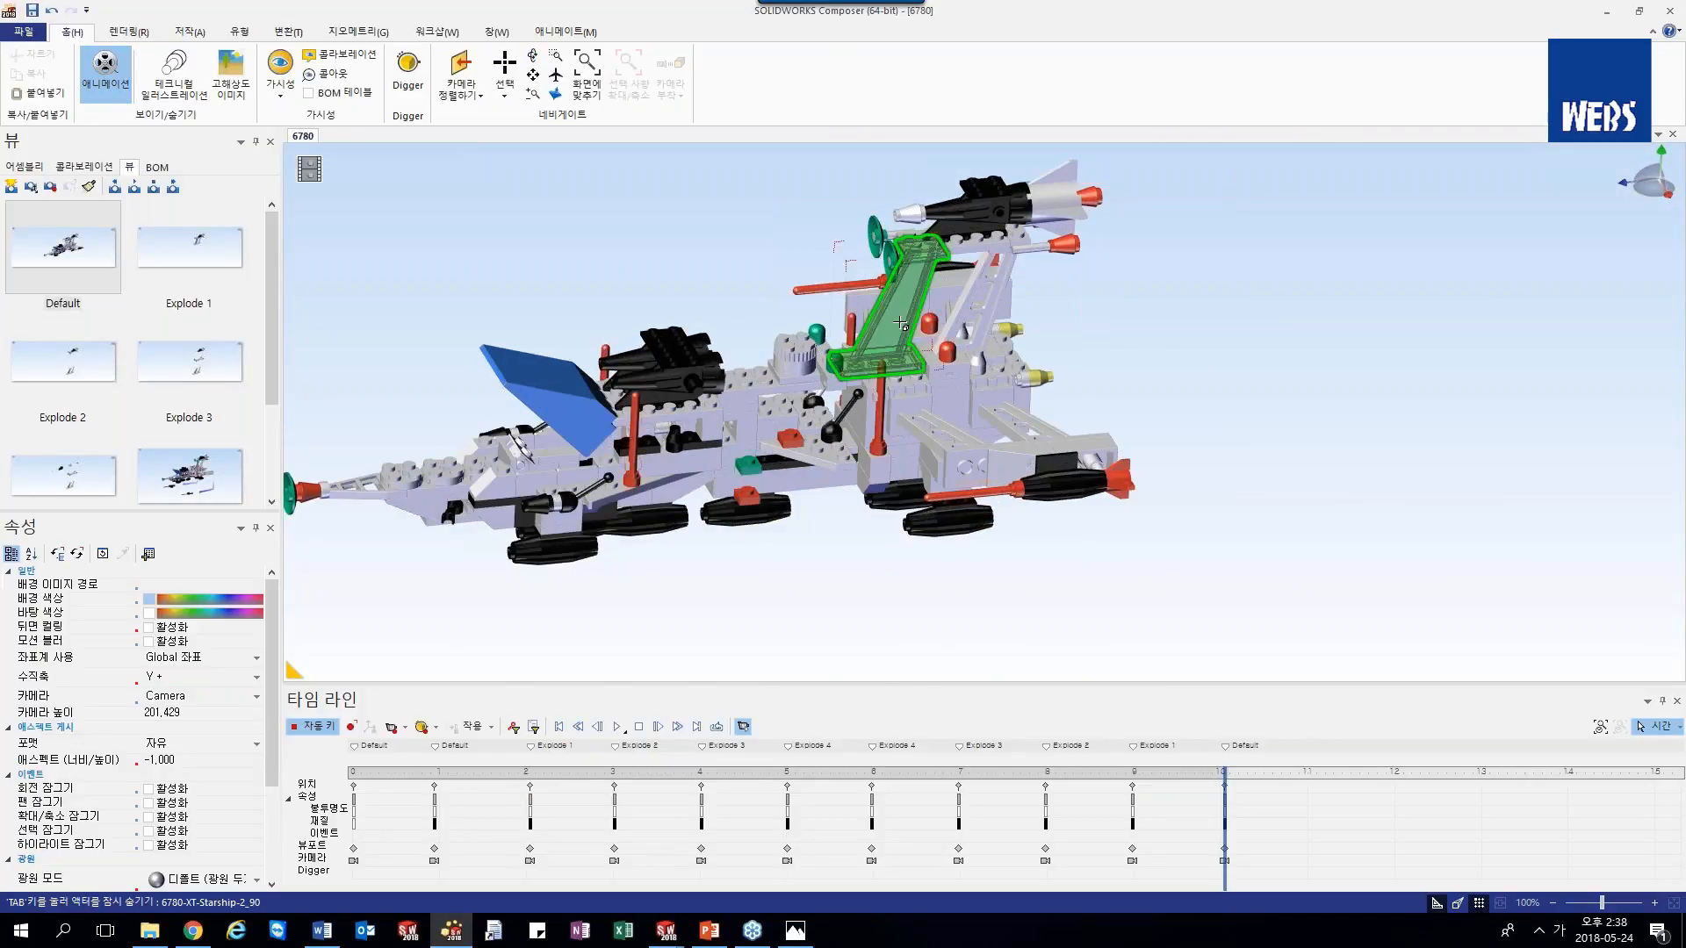
left_click(897, 324)
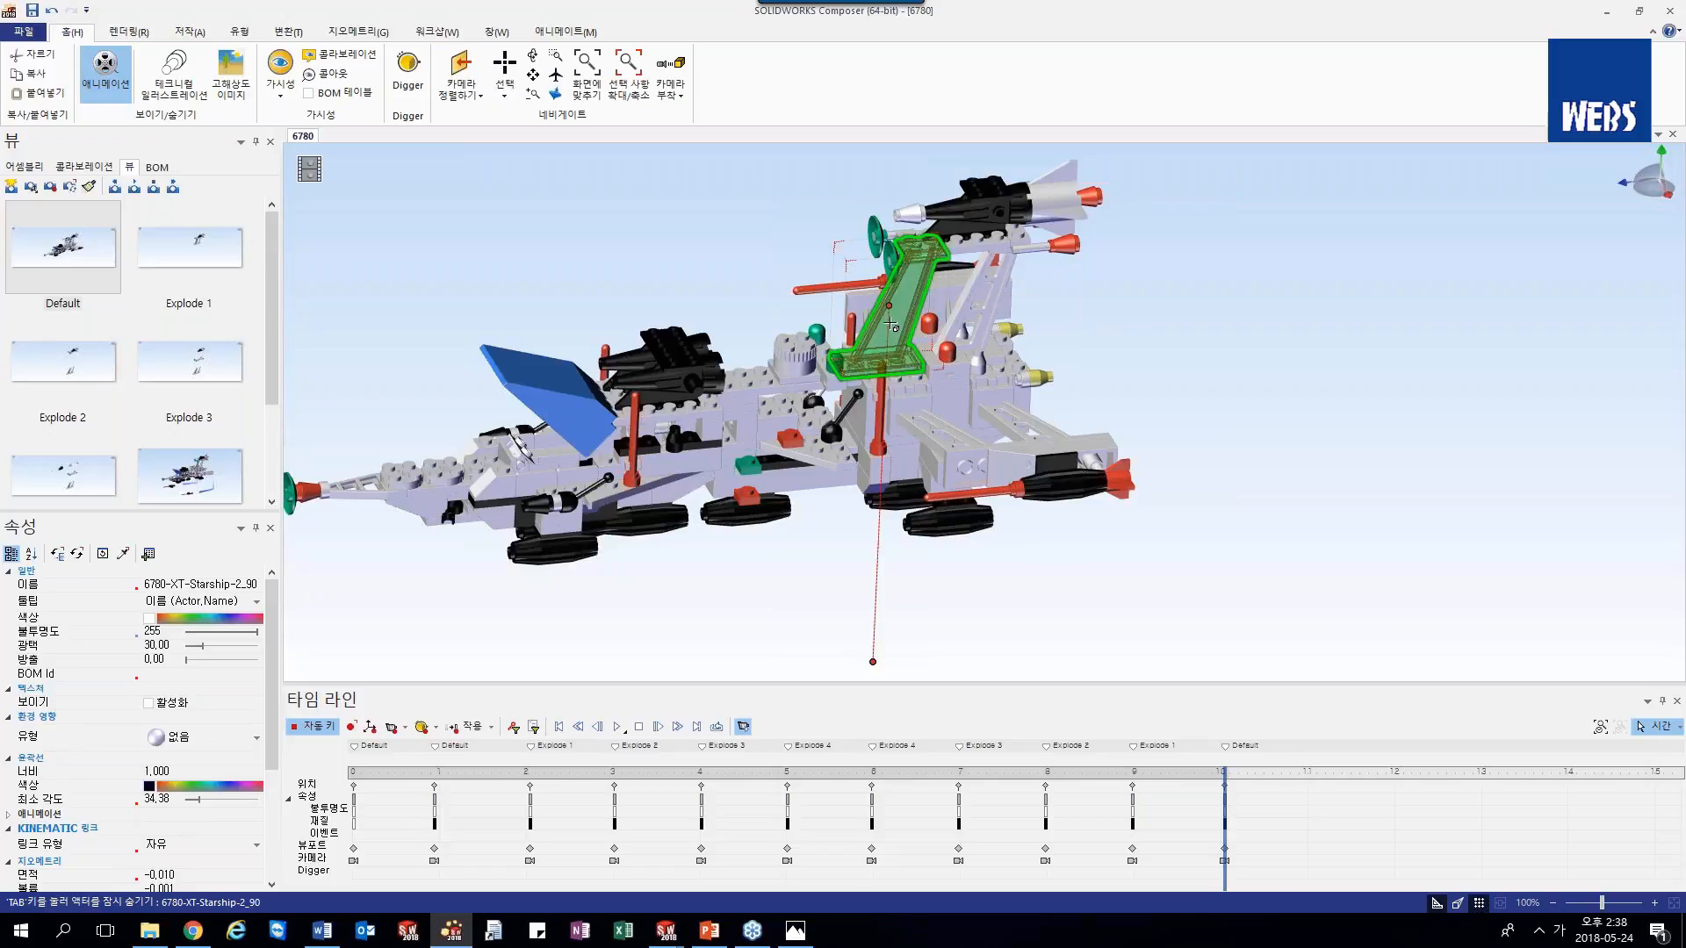
key("Tab")
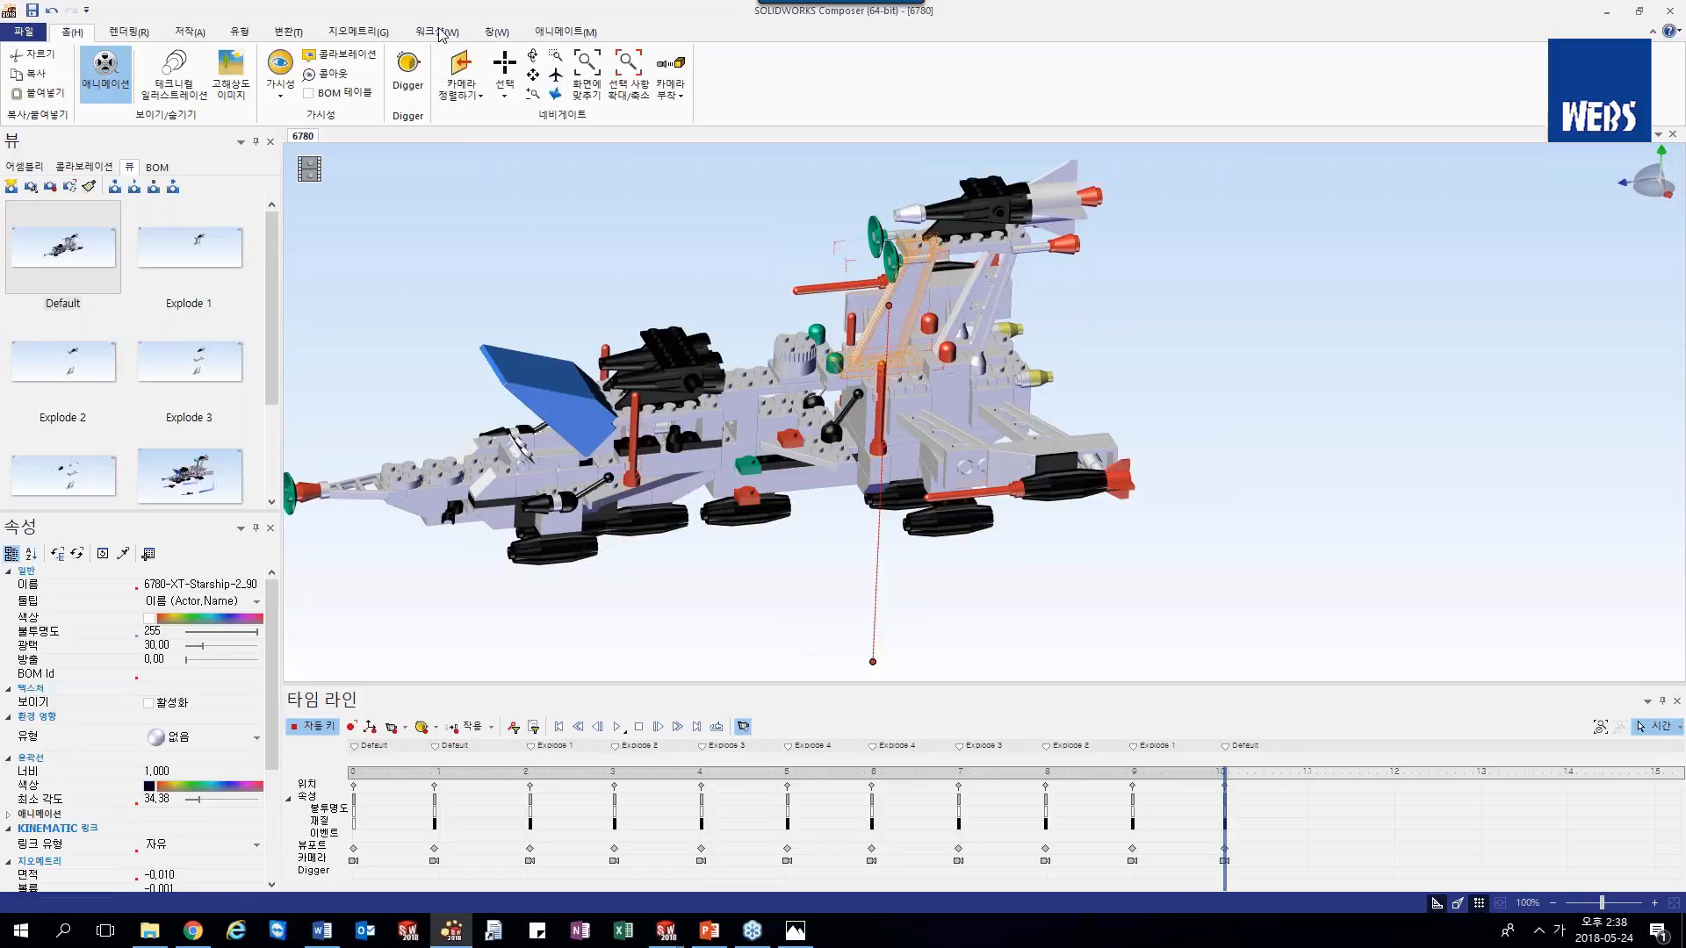
- Update the selected support's geometry from the 6780-XT-Starship-2_90 file in the SW folder
left_click(344, 31)
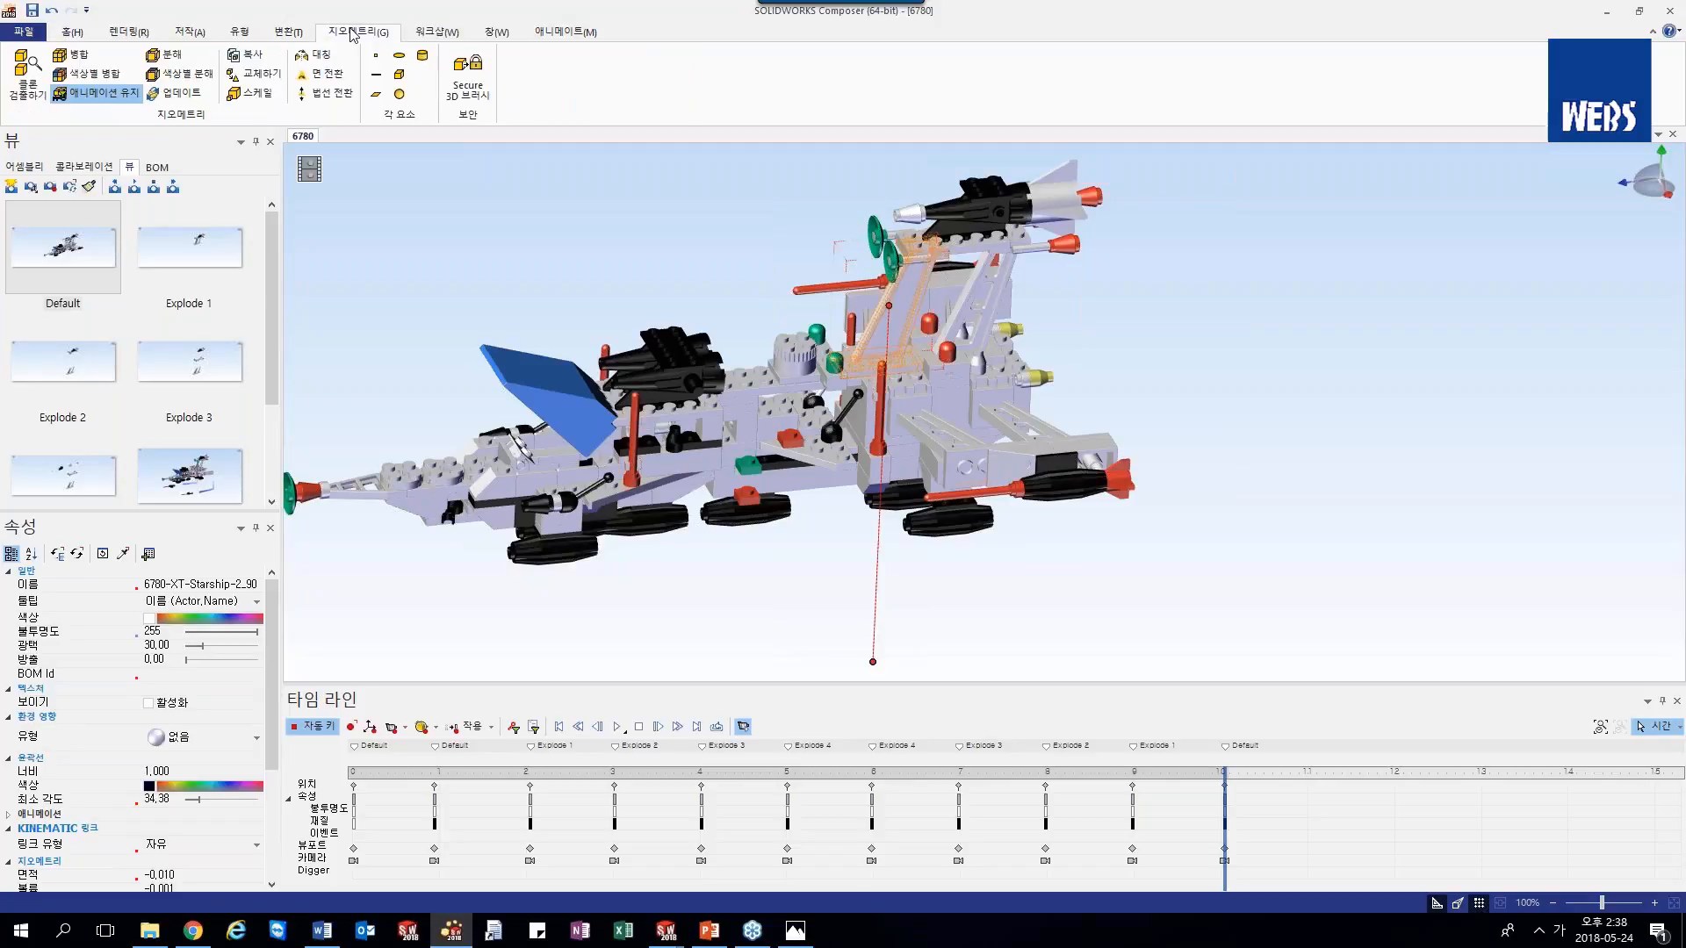
left_click(183, 95)
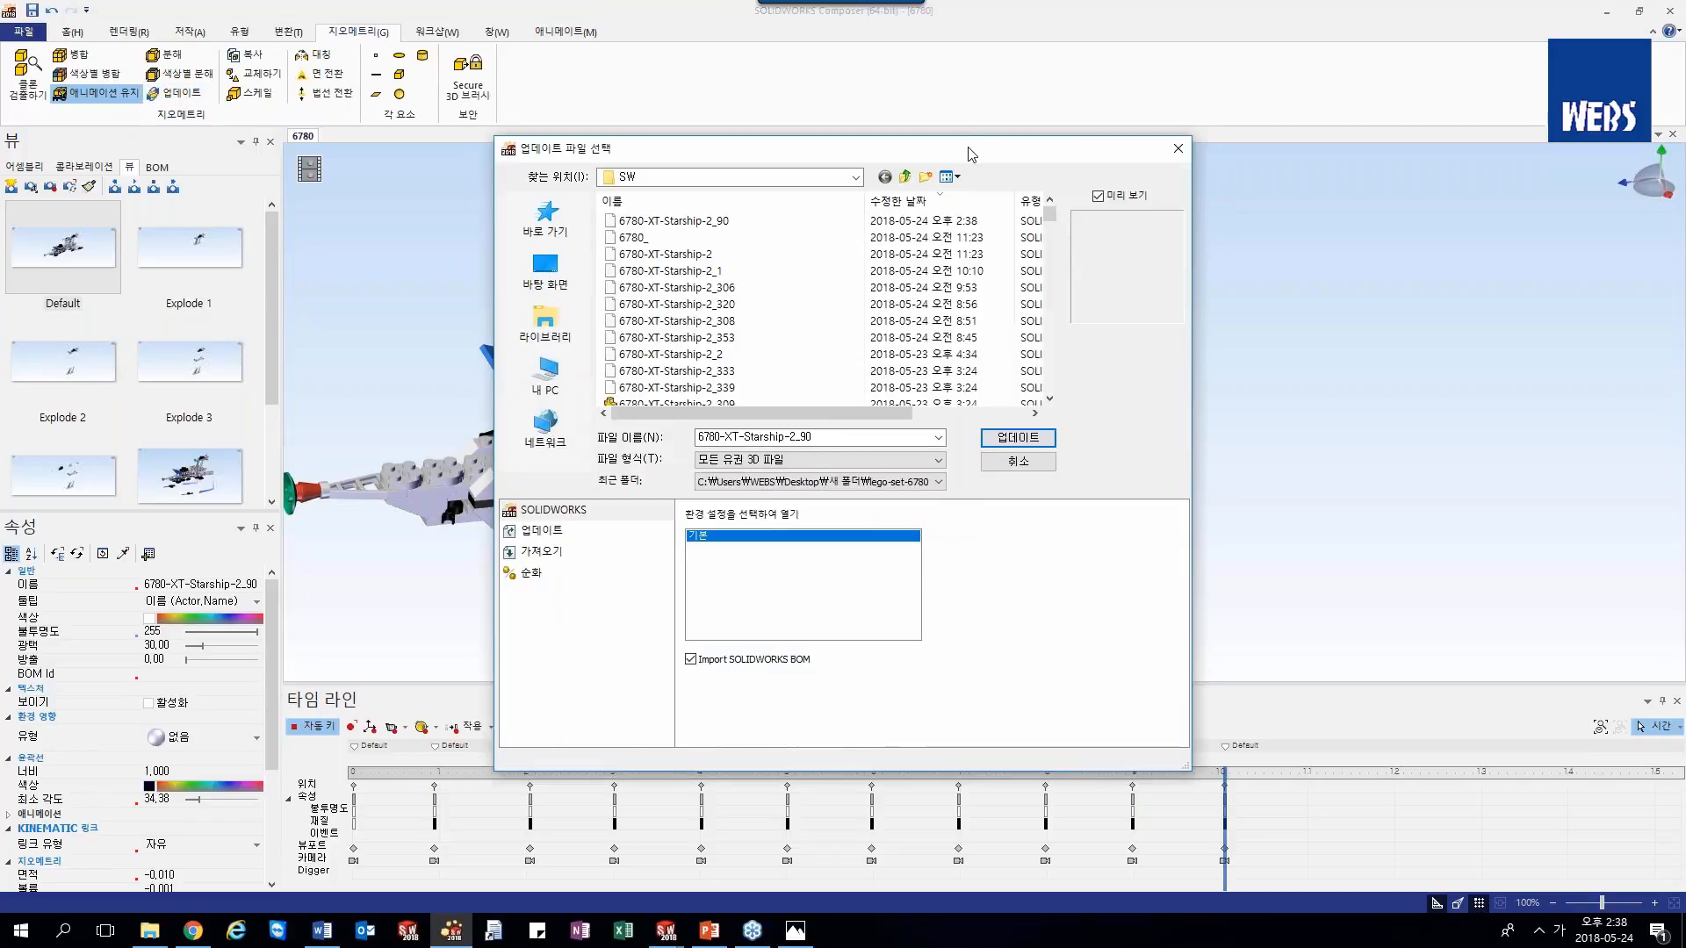
left_click_drag(967, 147, 630, 131)
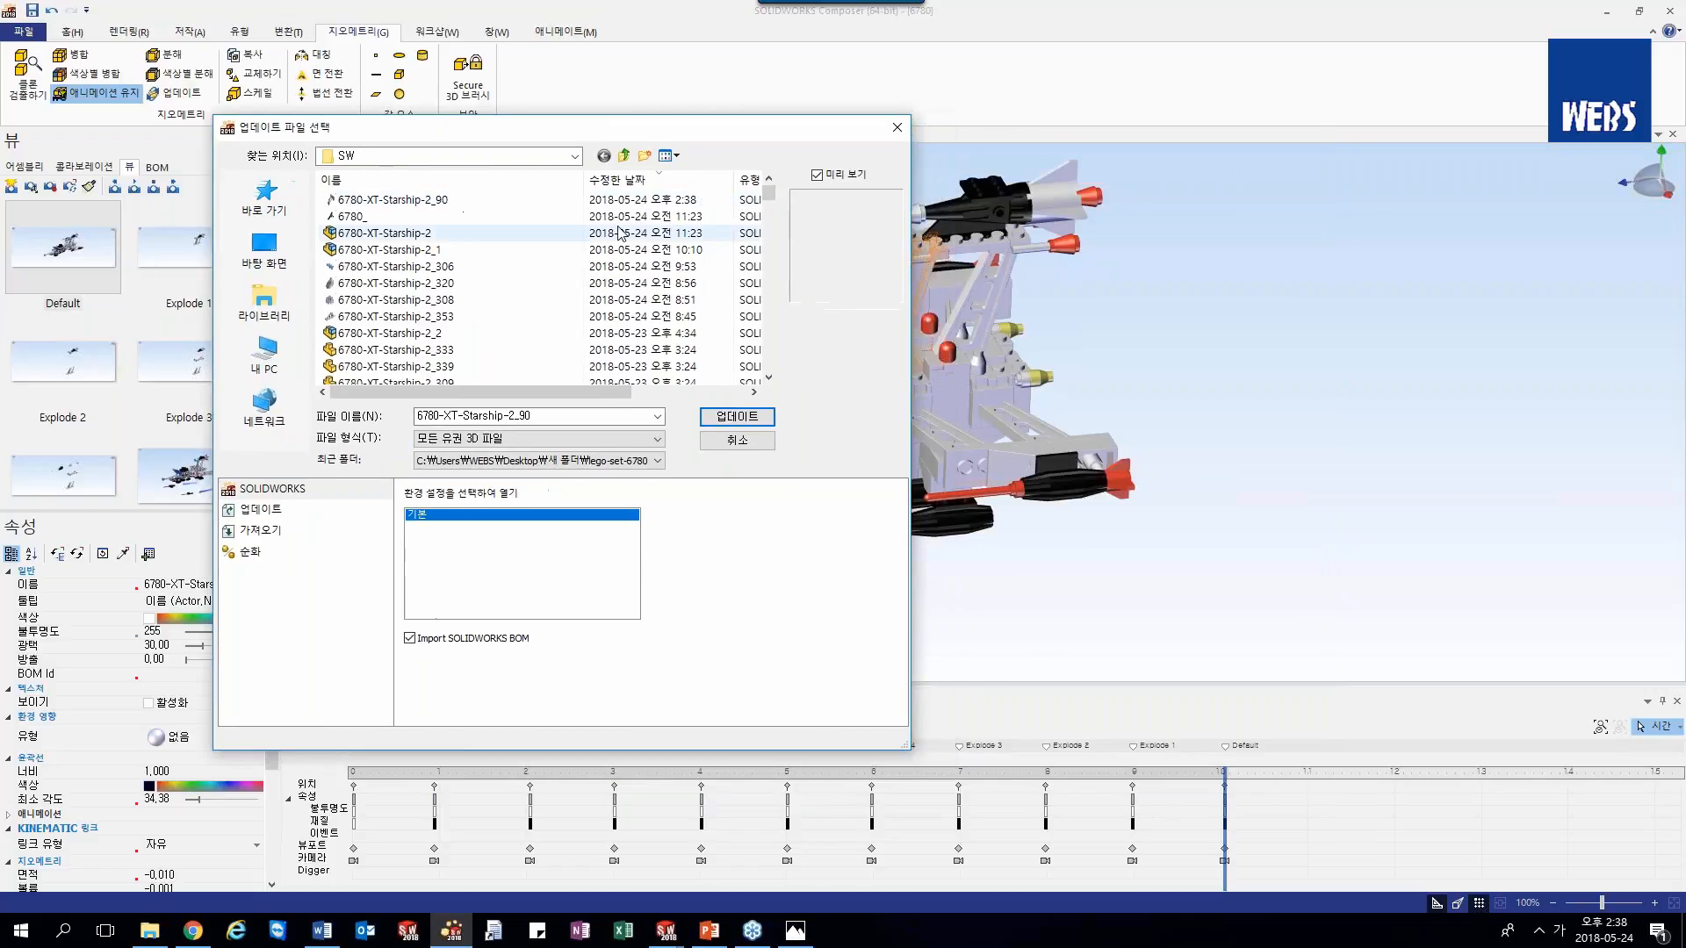
left_click(489, 200)
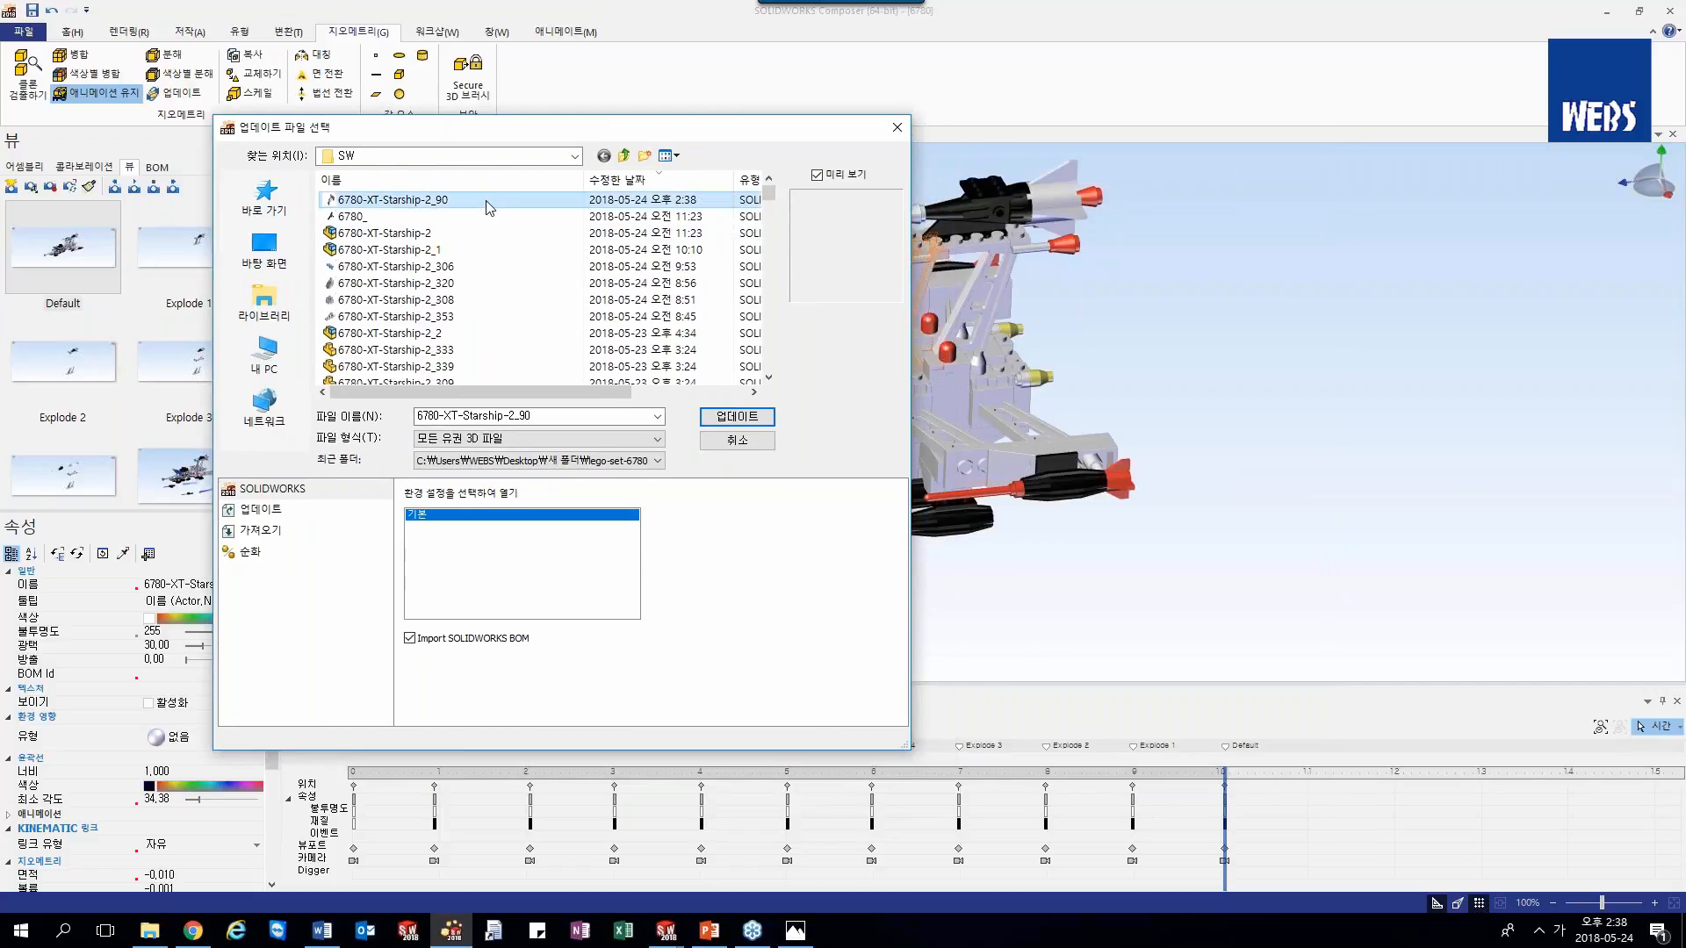
left_click(737, 416)
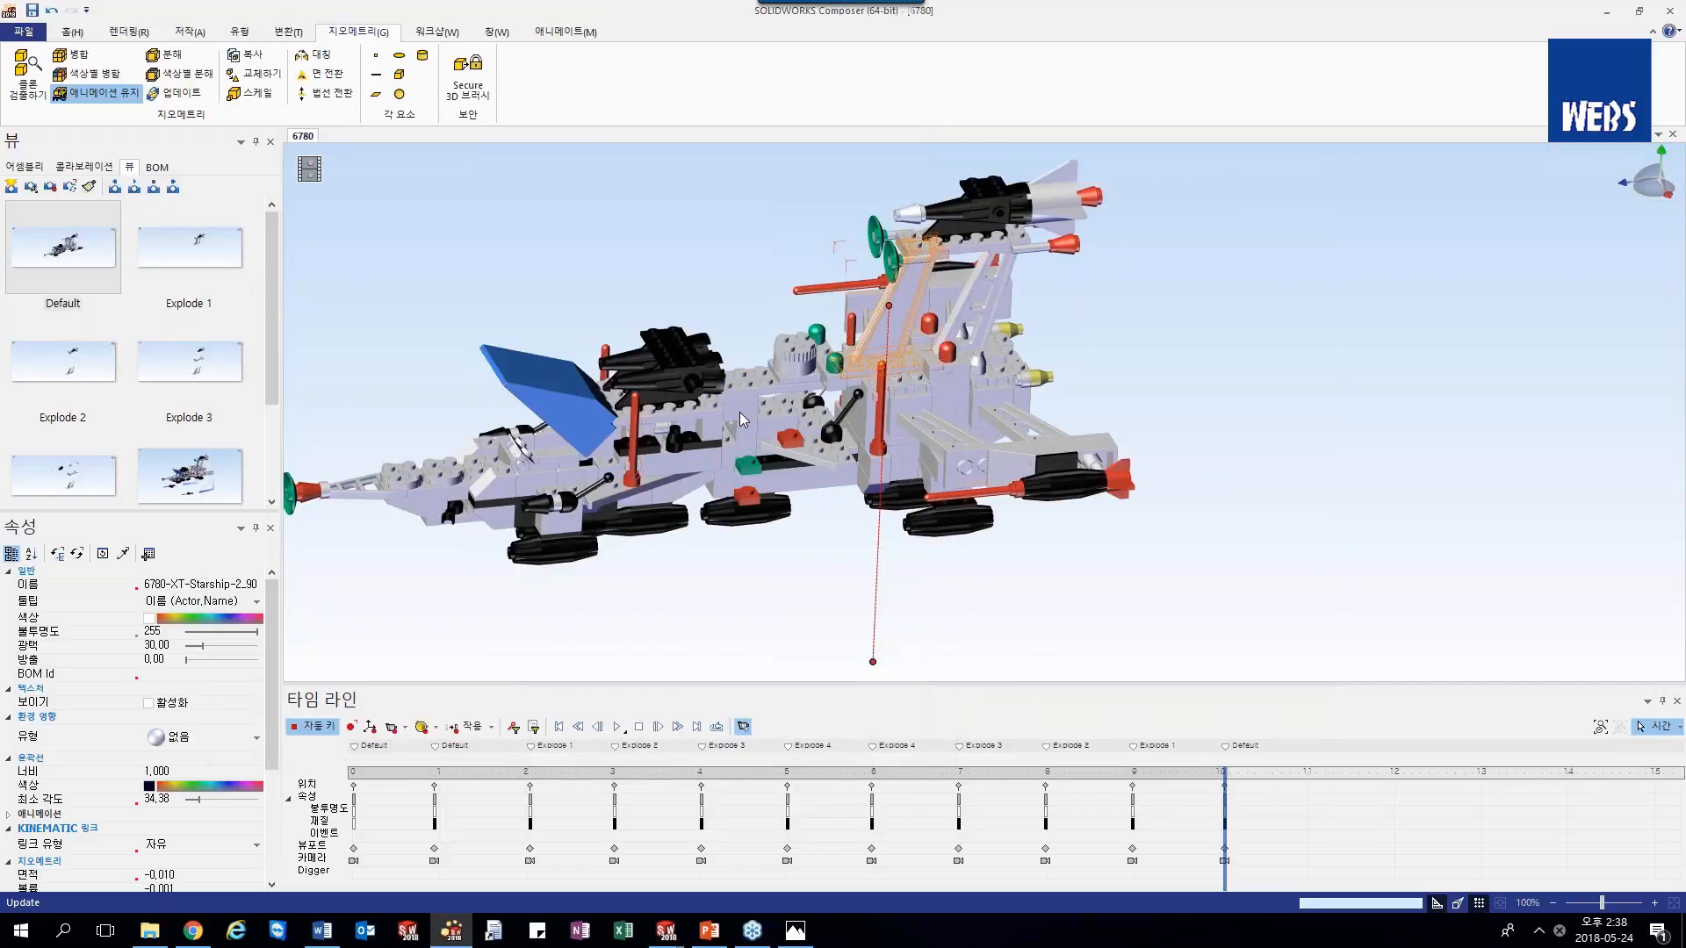
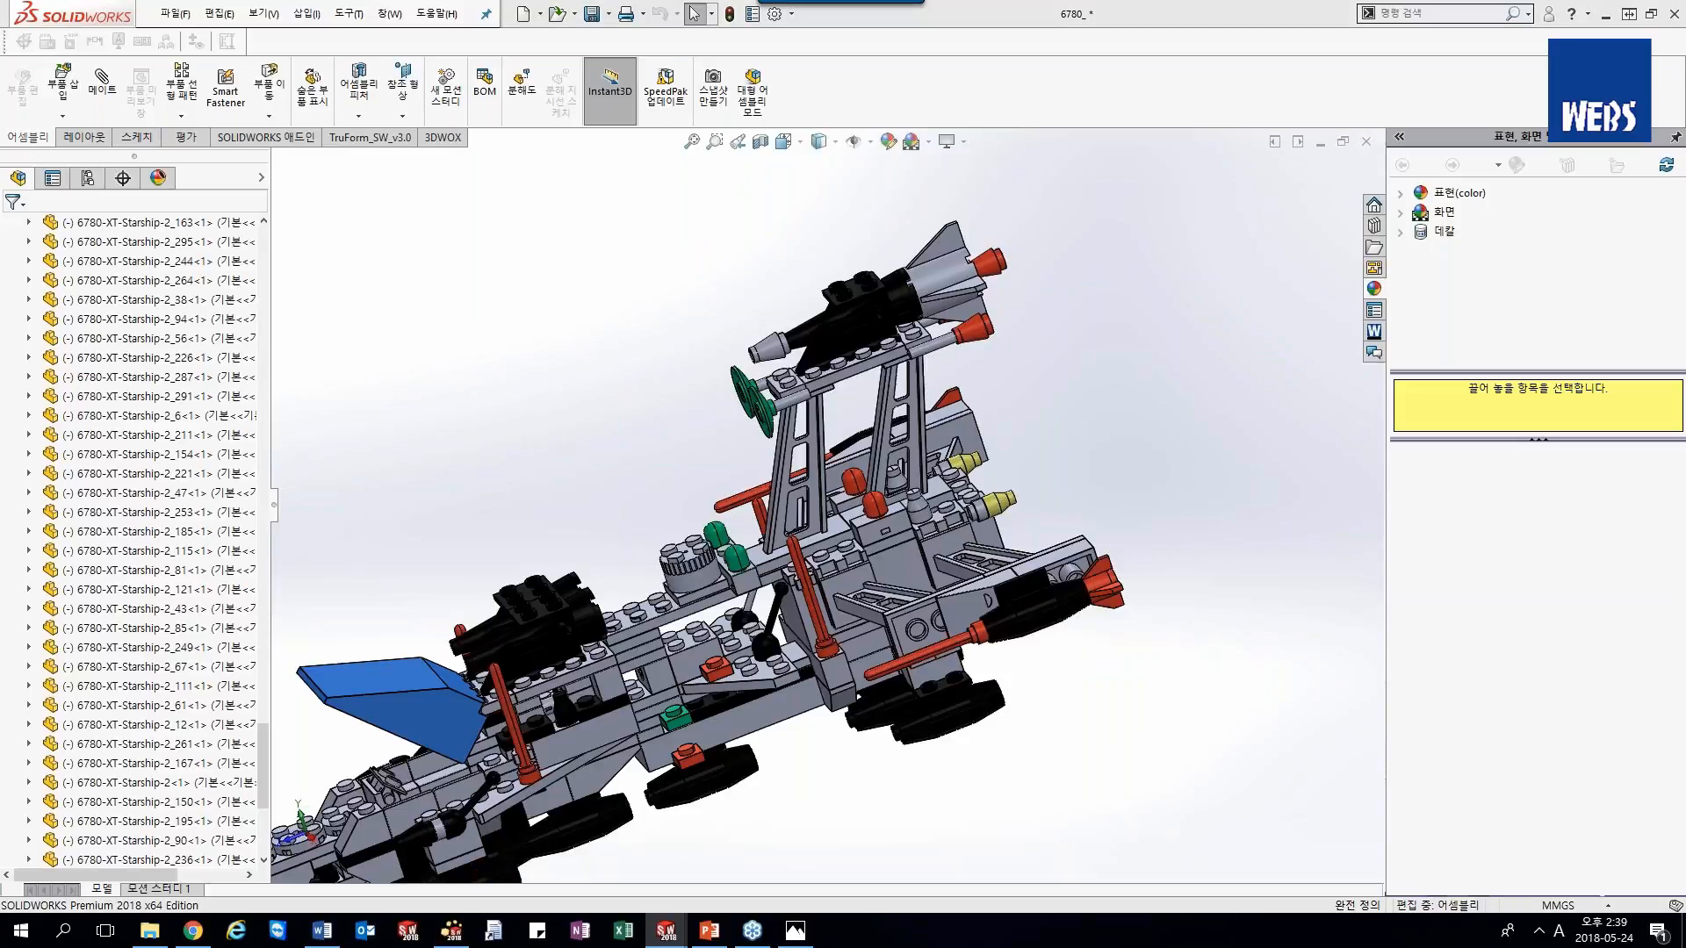
- Return to SOLIDWORKS Composer, clear the selection and examine the updated tower support up close
left_click(451, 931)
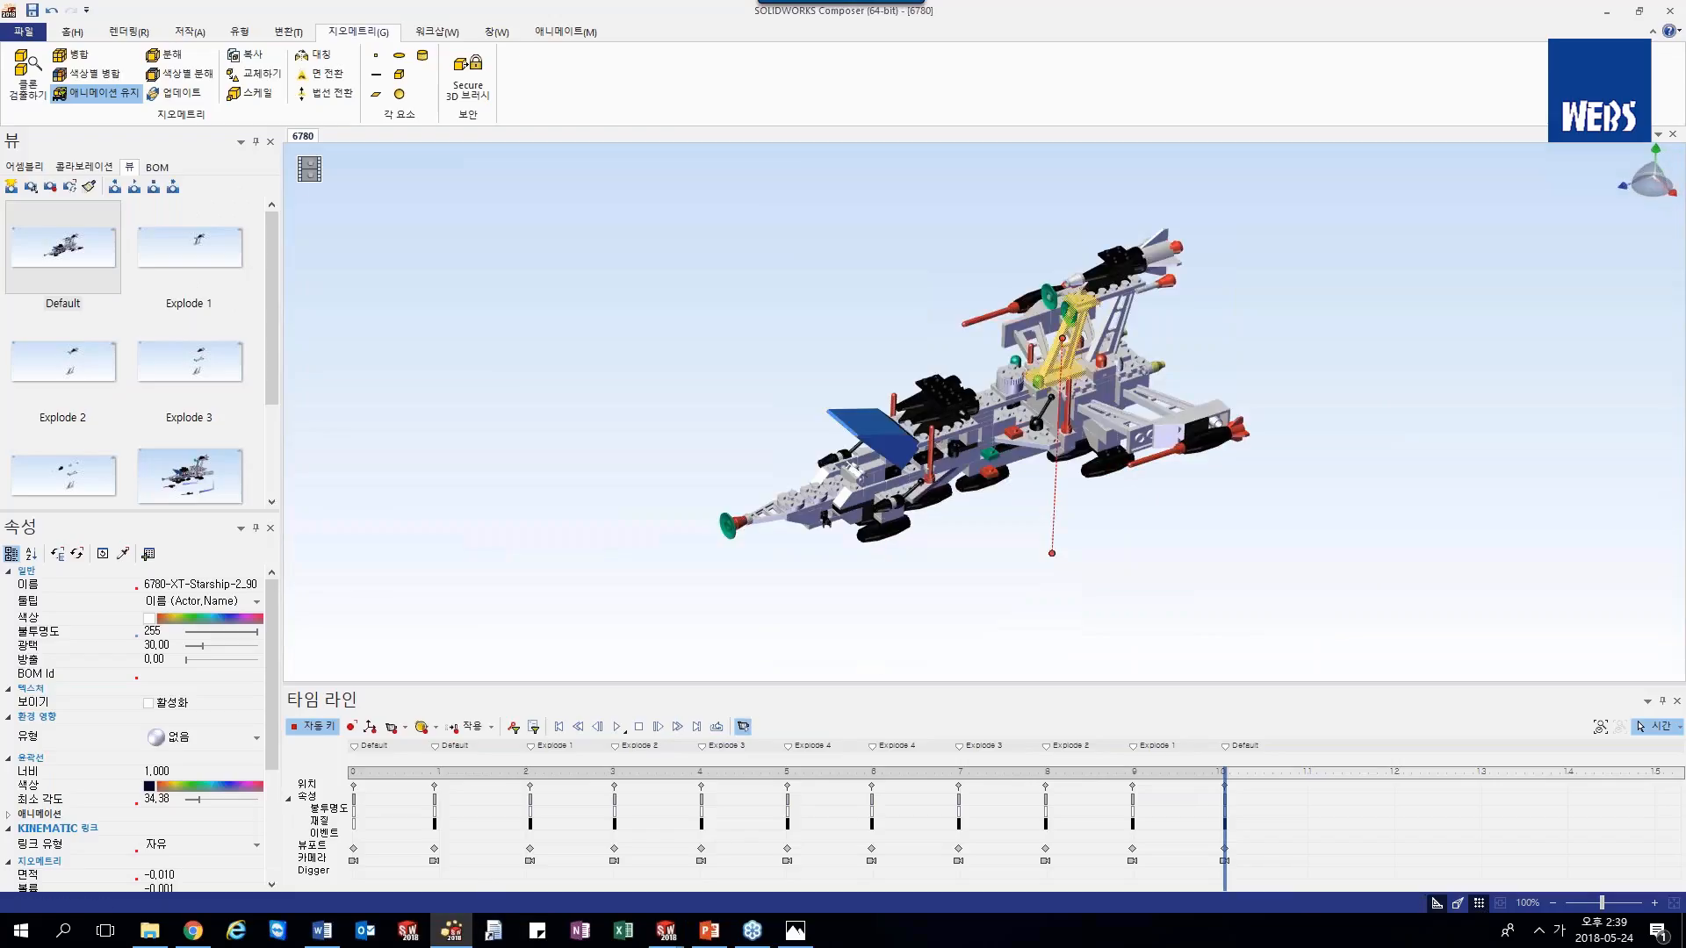
left_click(1182, 512)
scroll(1124, 354, "up", 2)
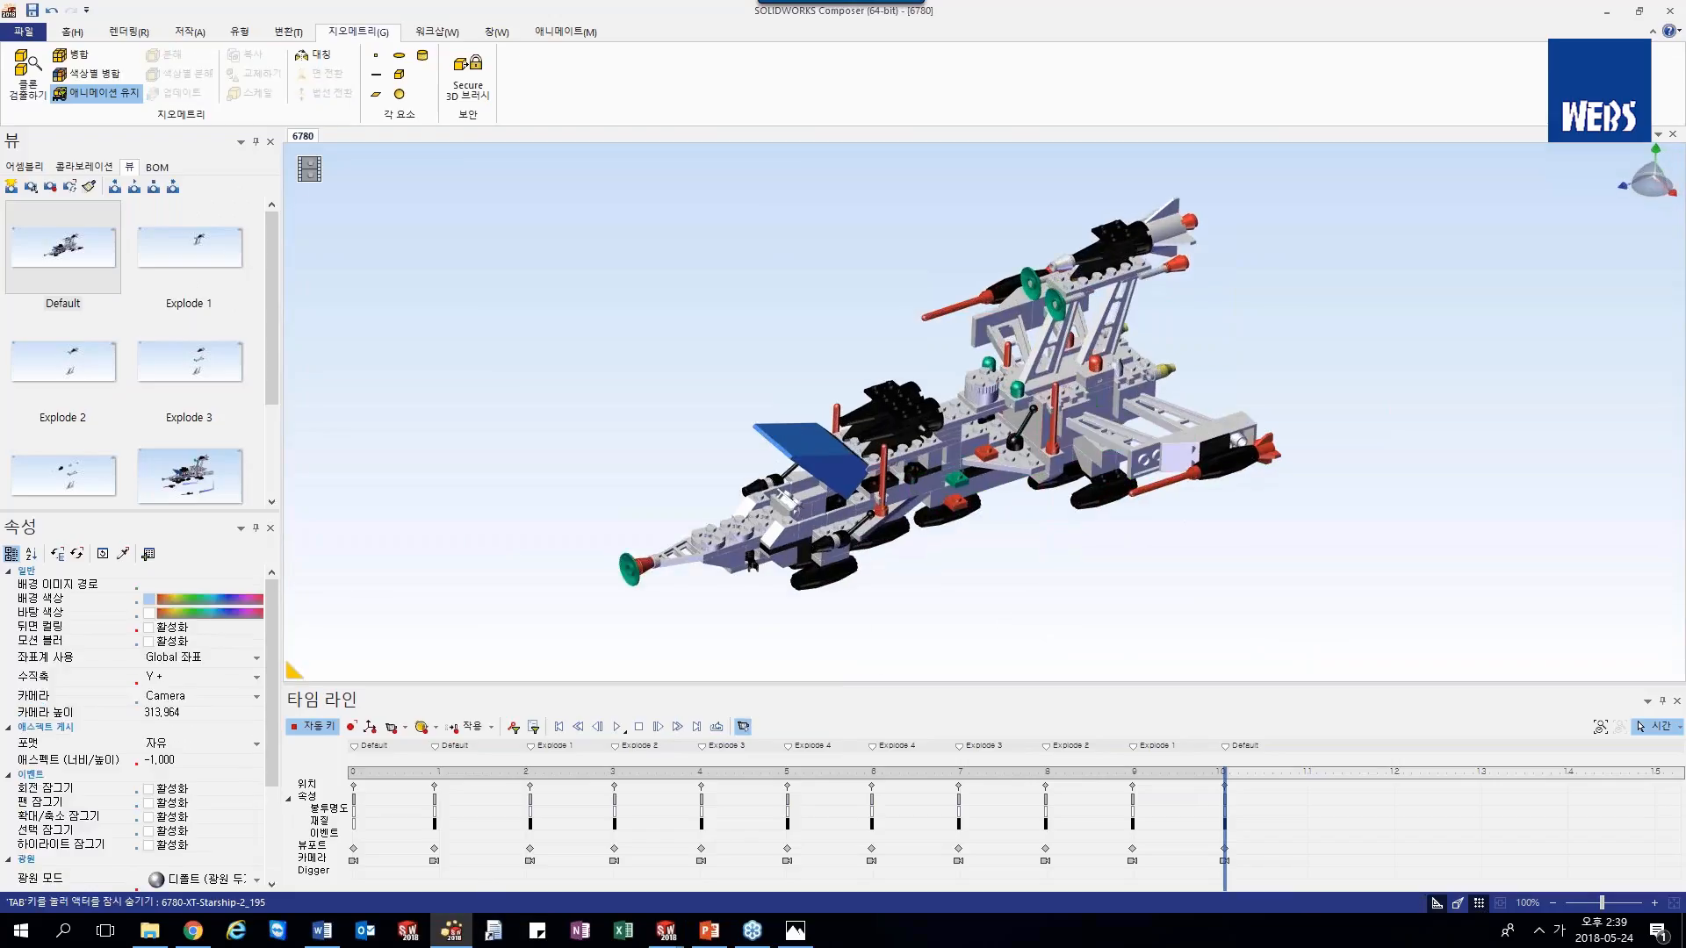
scroll(1085, 386, "up", 2)
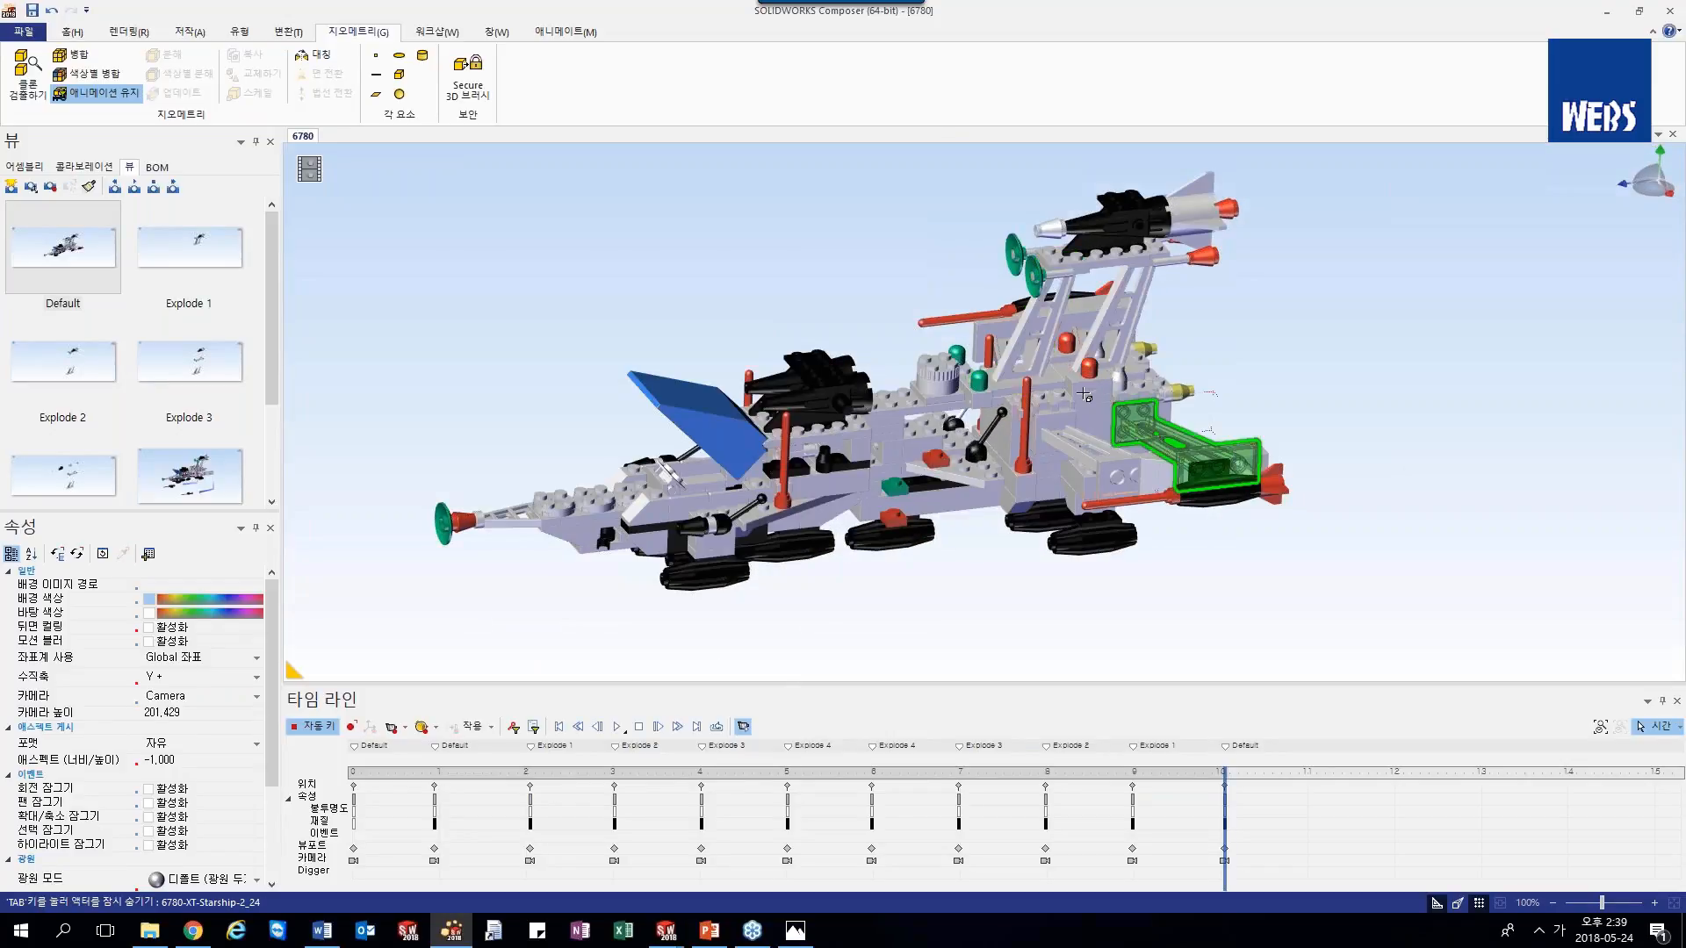
scroll(950, 379, "up", 2)
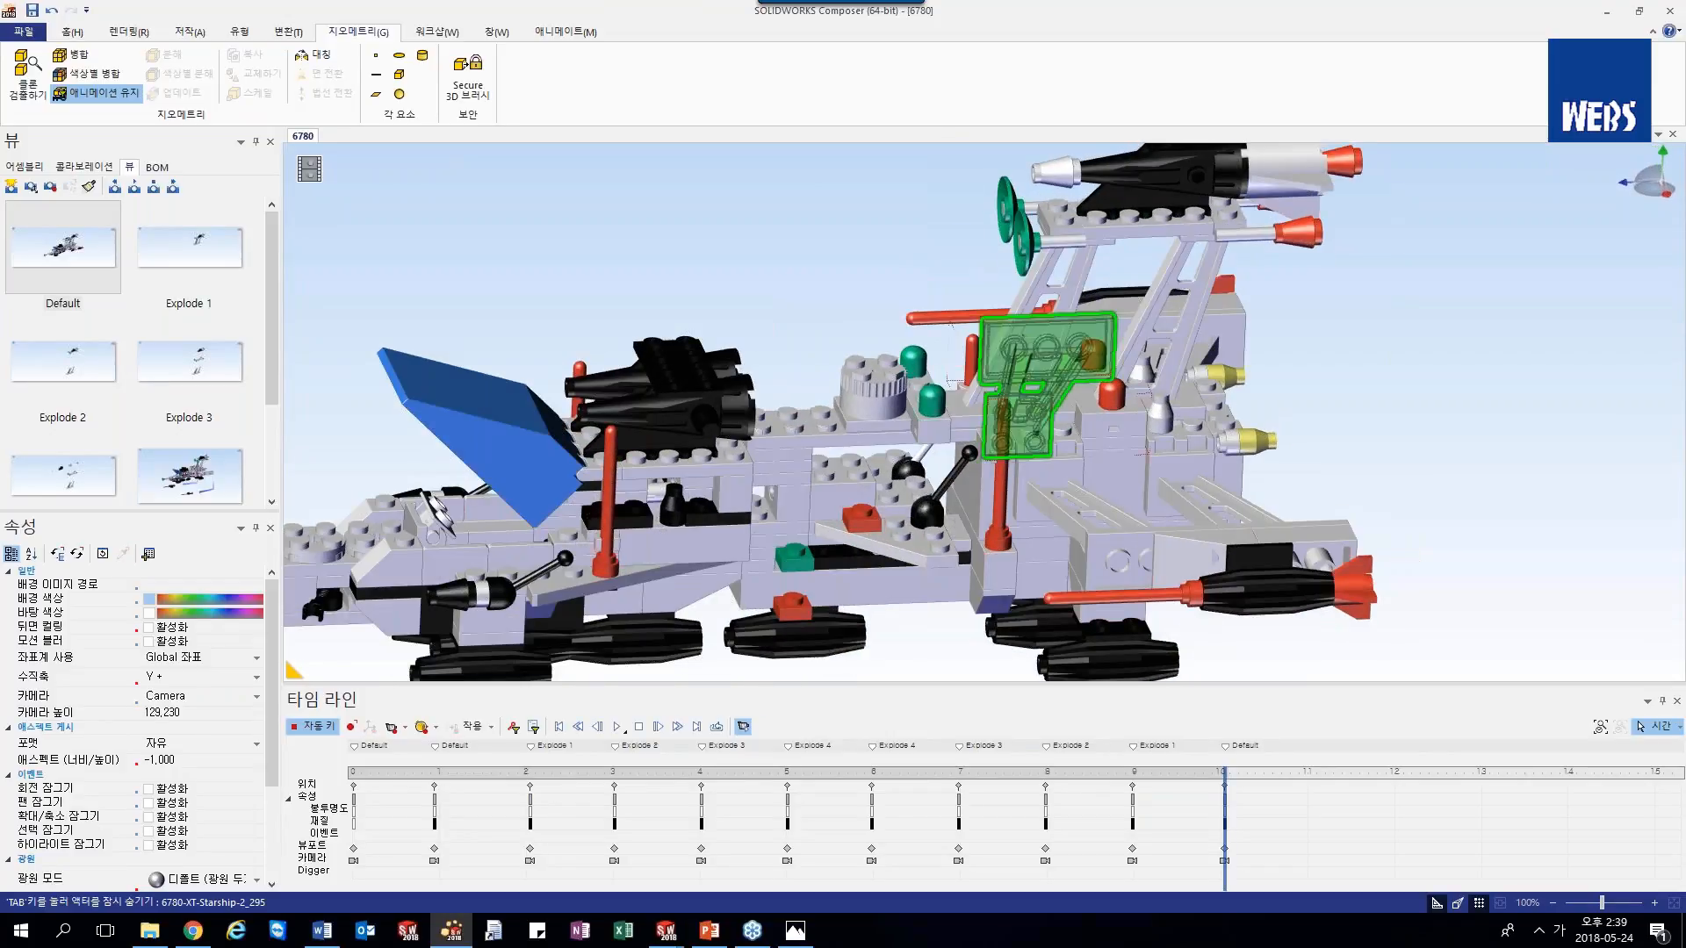
key("Tab")
scroll(916, 630, "down", 5)
right_click_drag(755, 422, 848, 544)
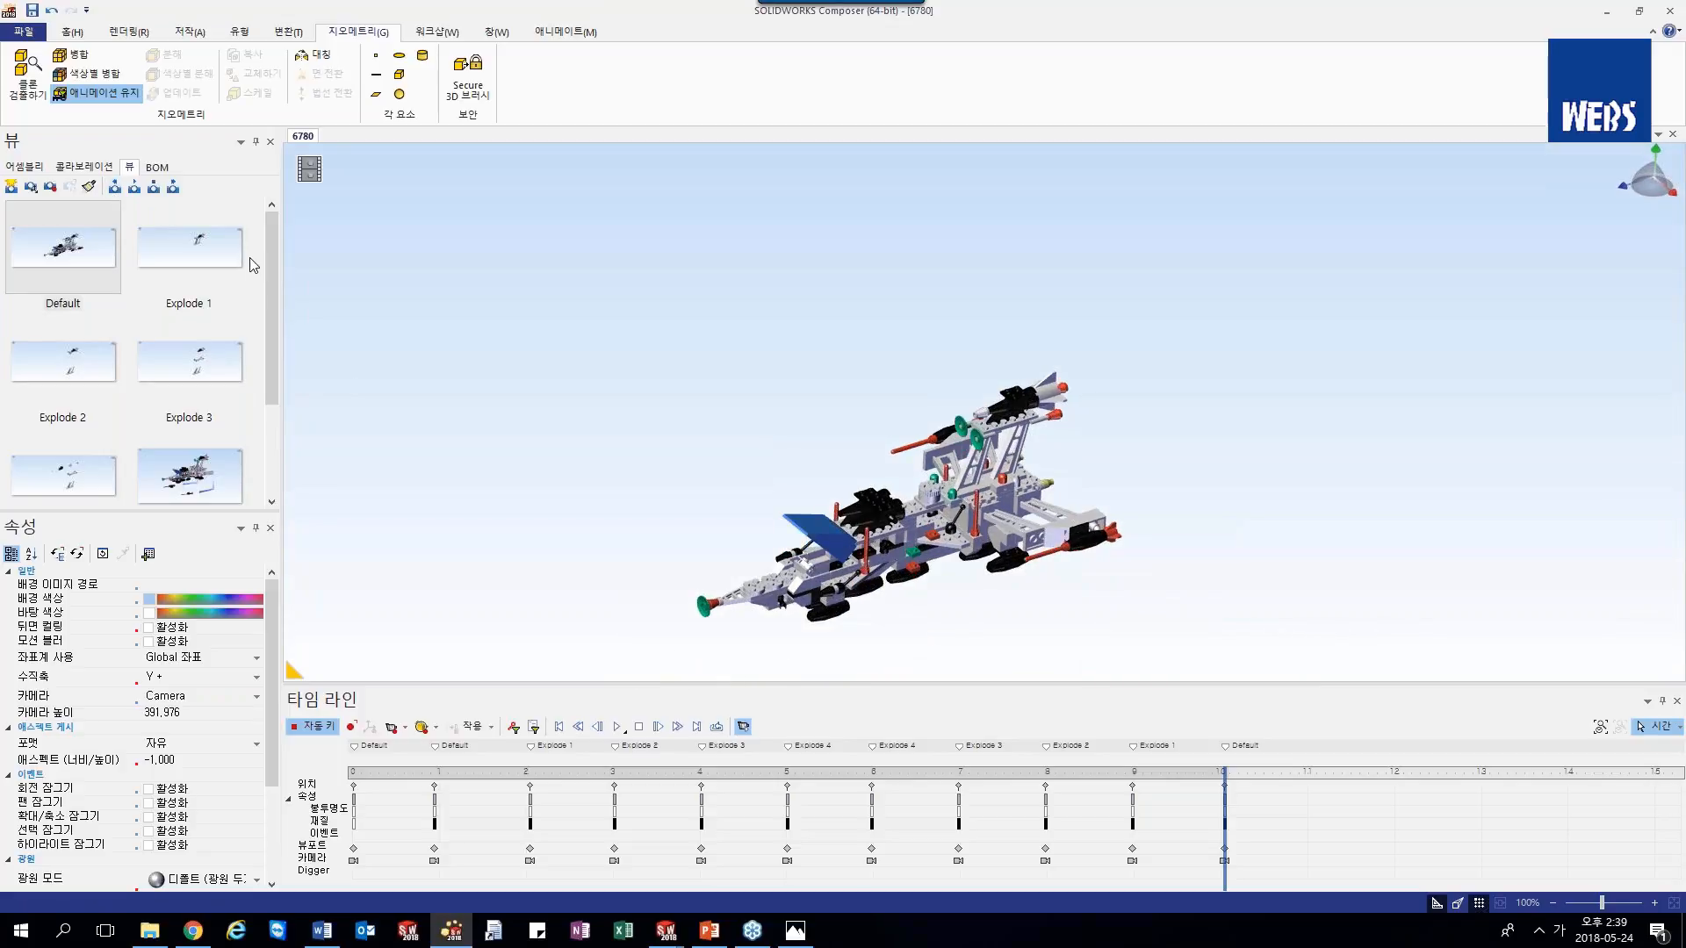
- Check the changed support in the Explode 1 and Explode 2 views, finishing on the Default view
left_click(239, 259)
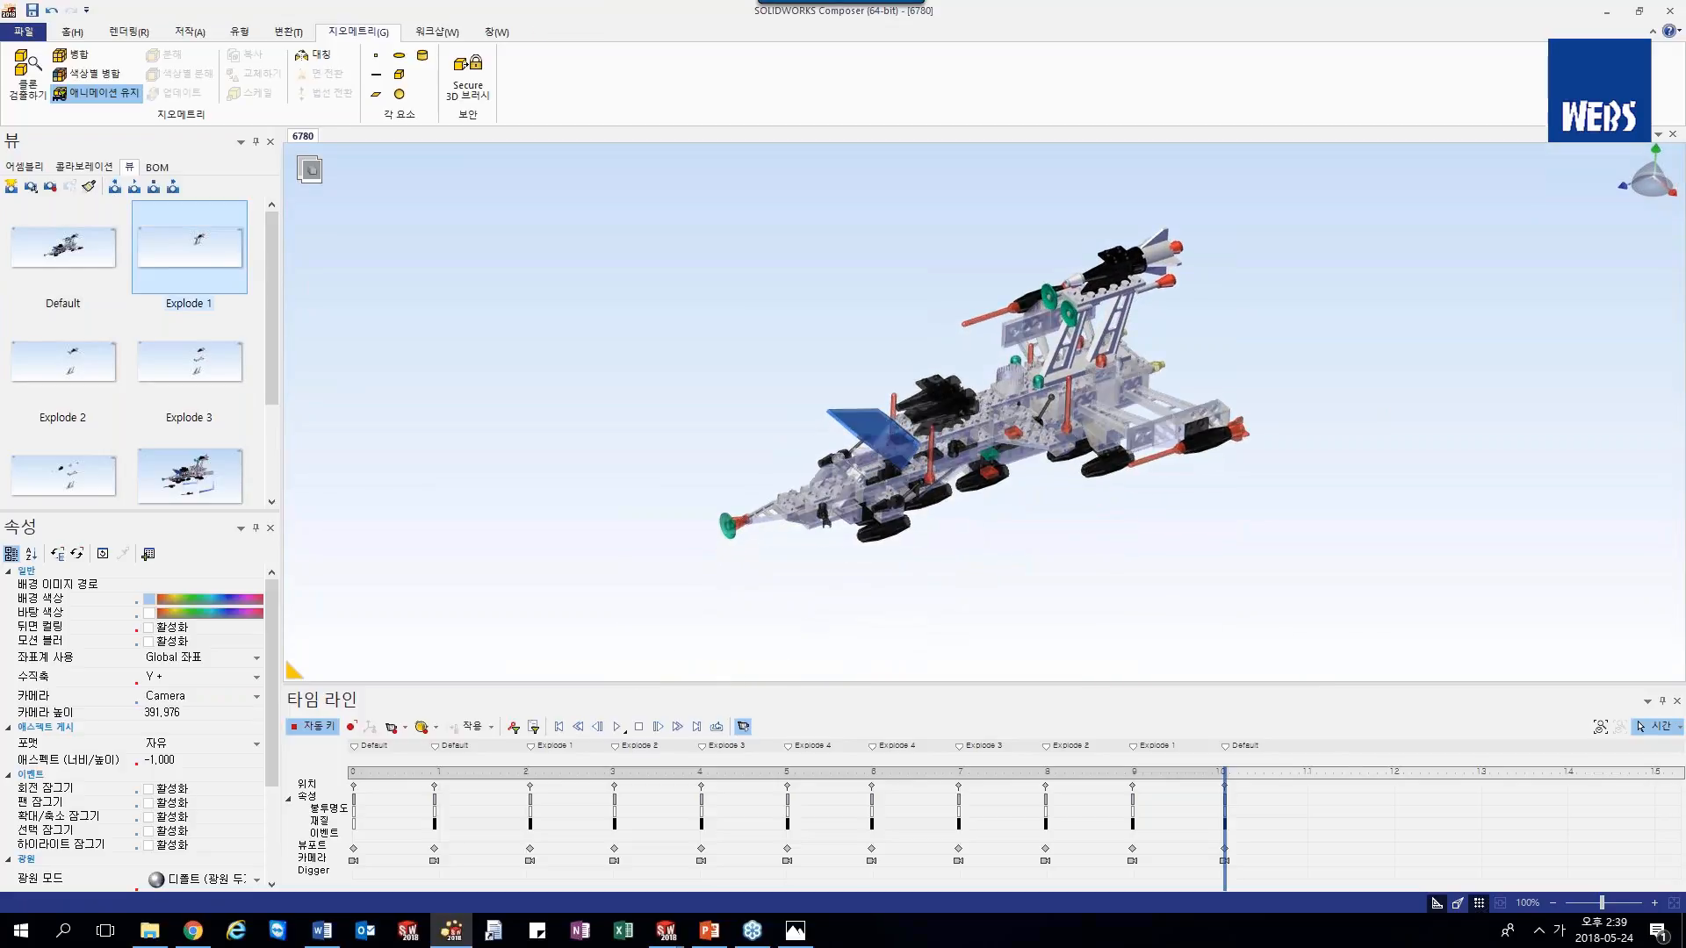
left_click(108, 355)
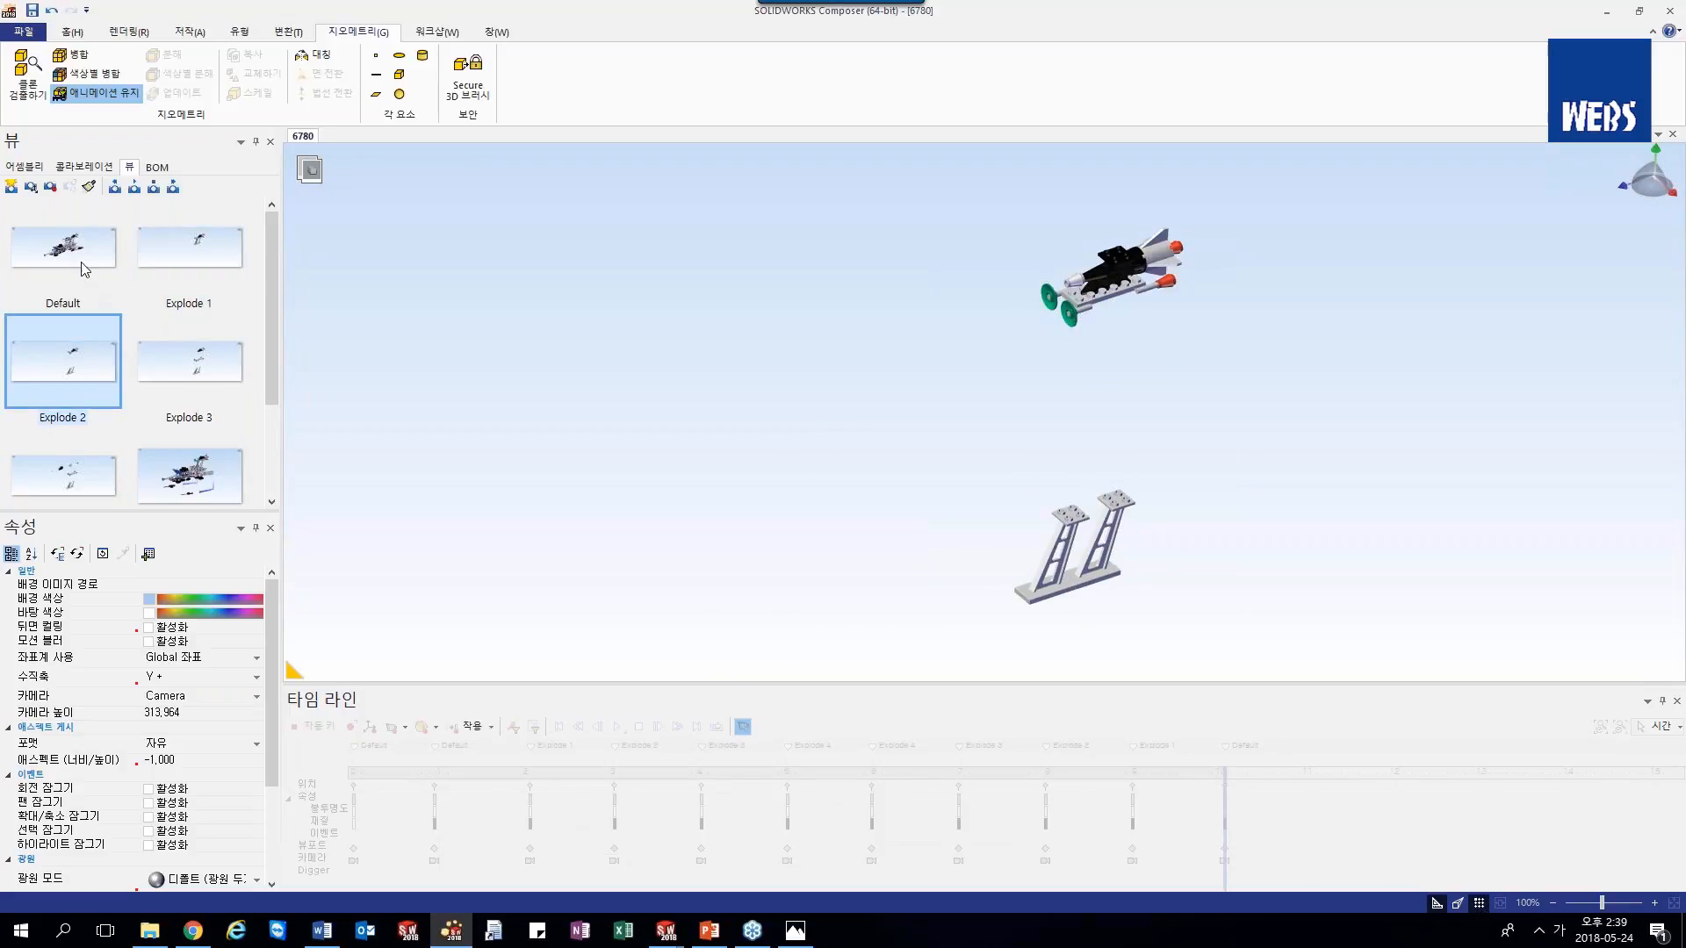
left_click(84, 266)
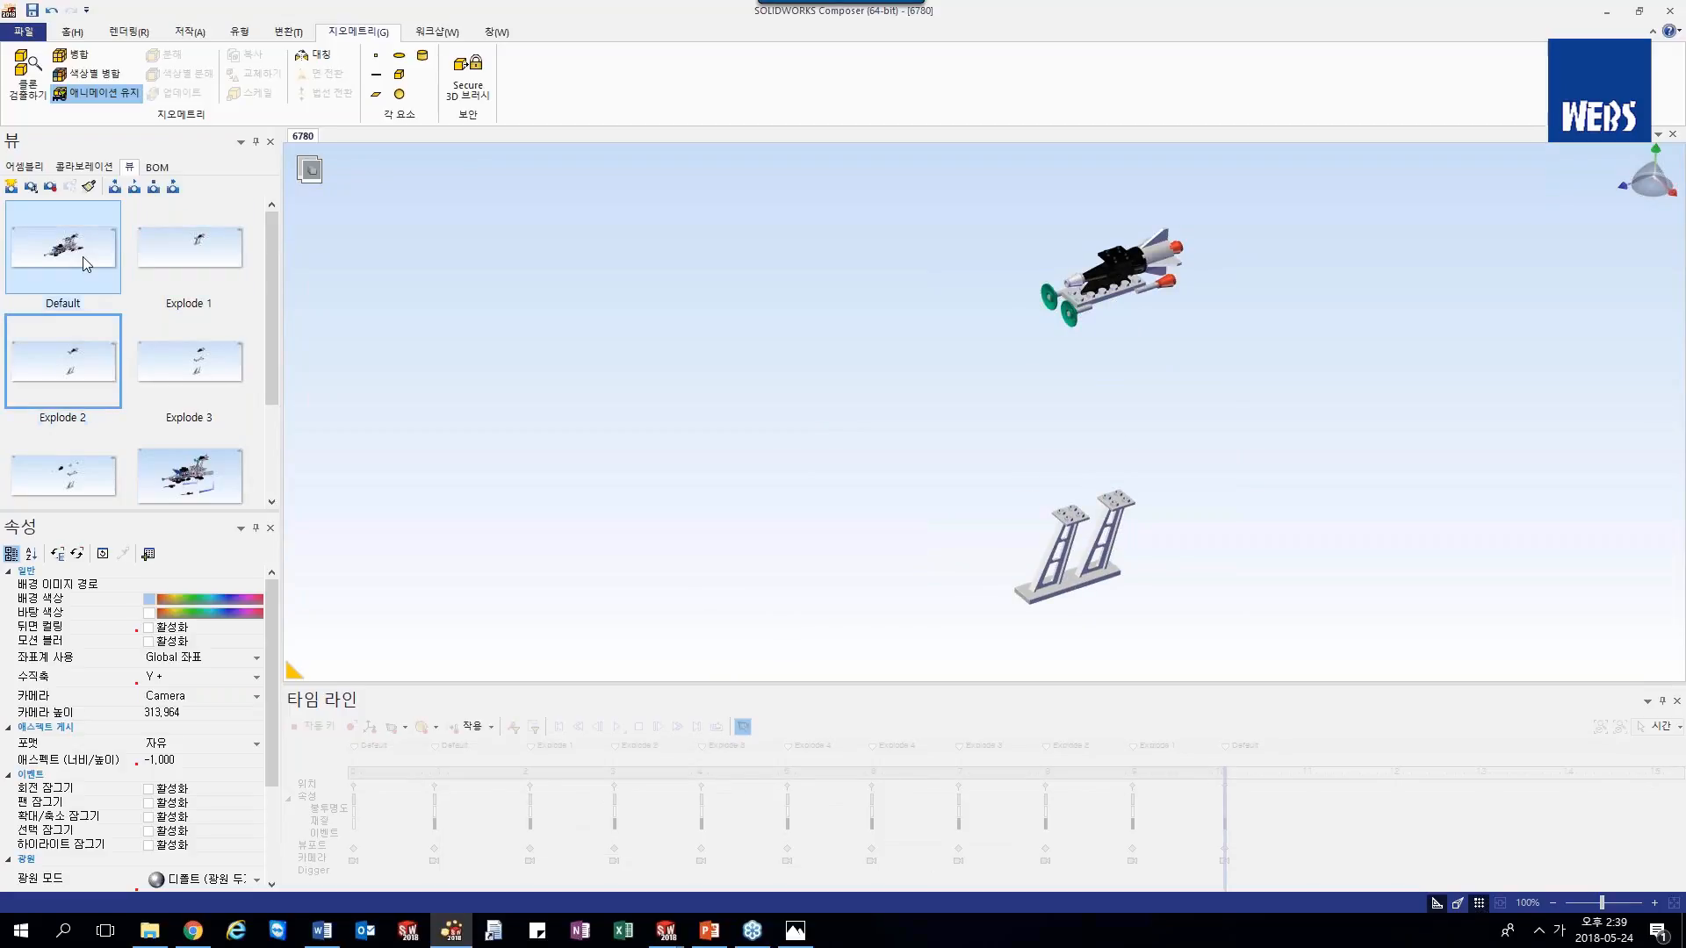
- Set up the High Resolution Image workshop to export all views (뷰) and start saving the images
left_click(436, 33)
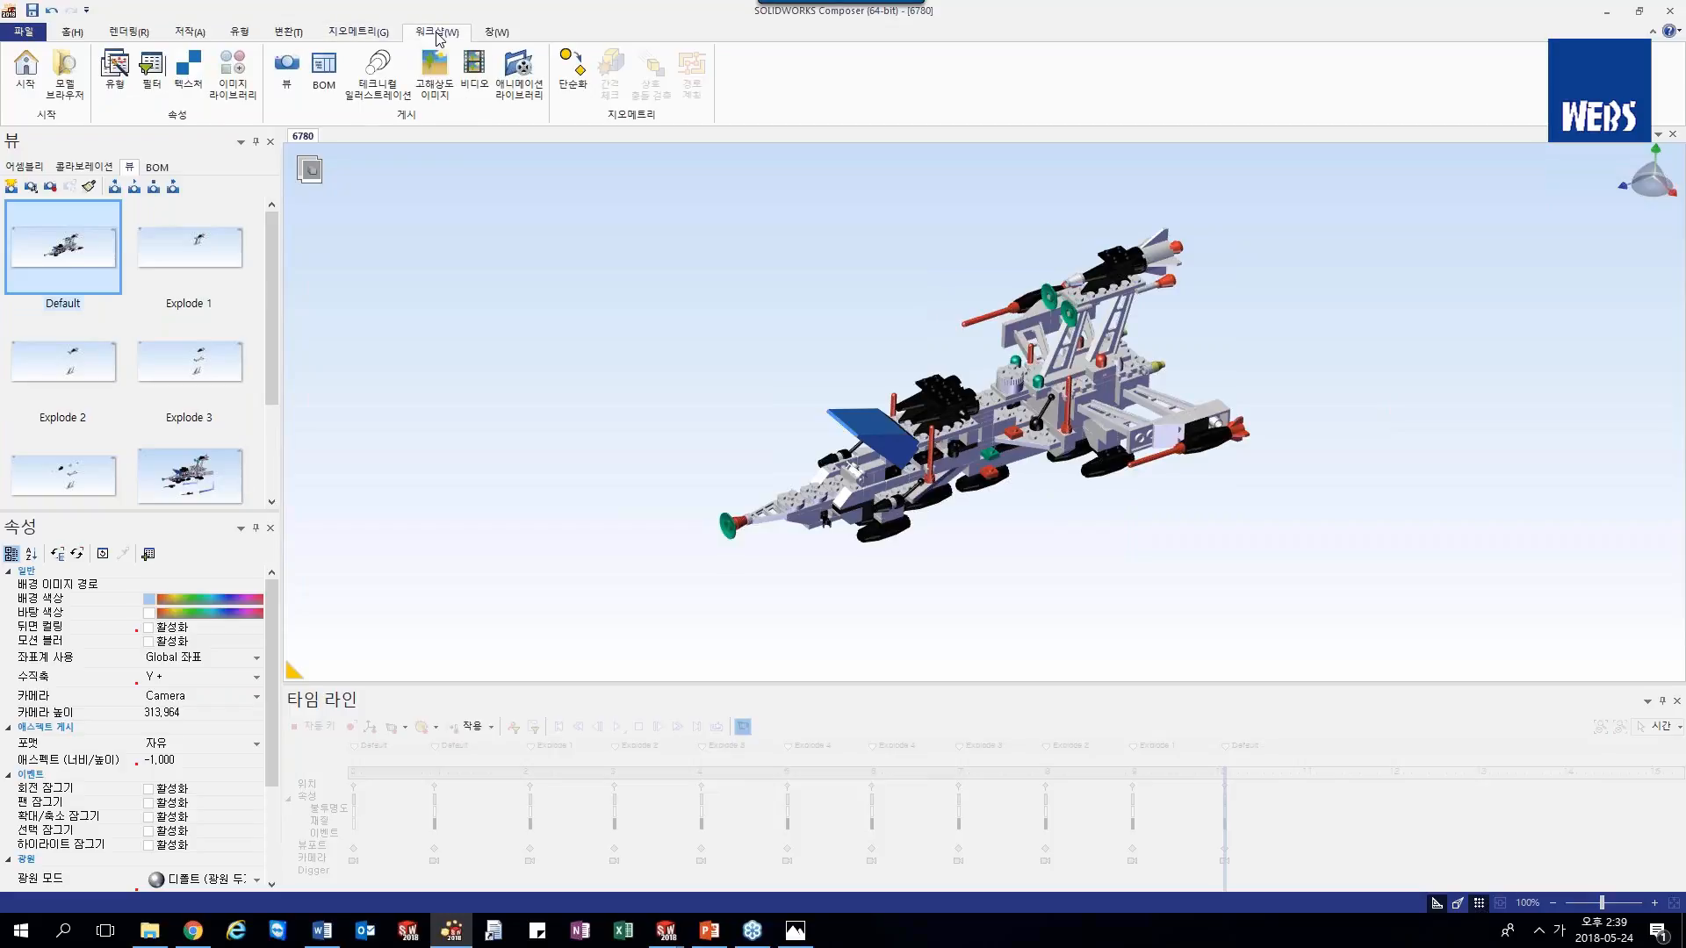
left_click(433, 81)
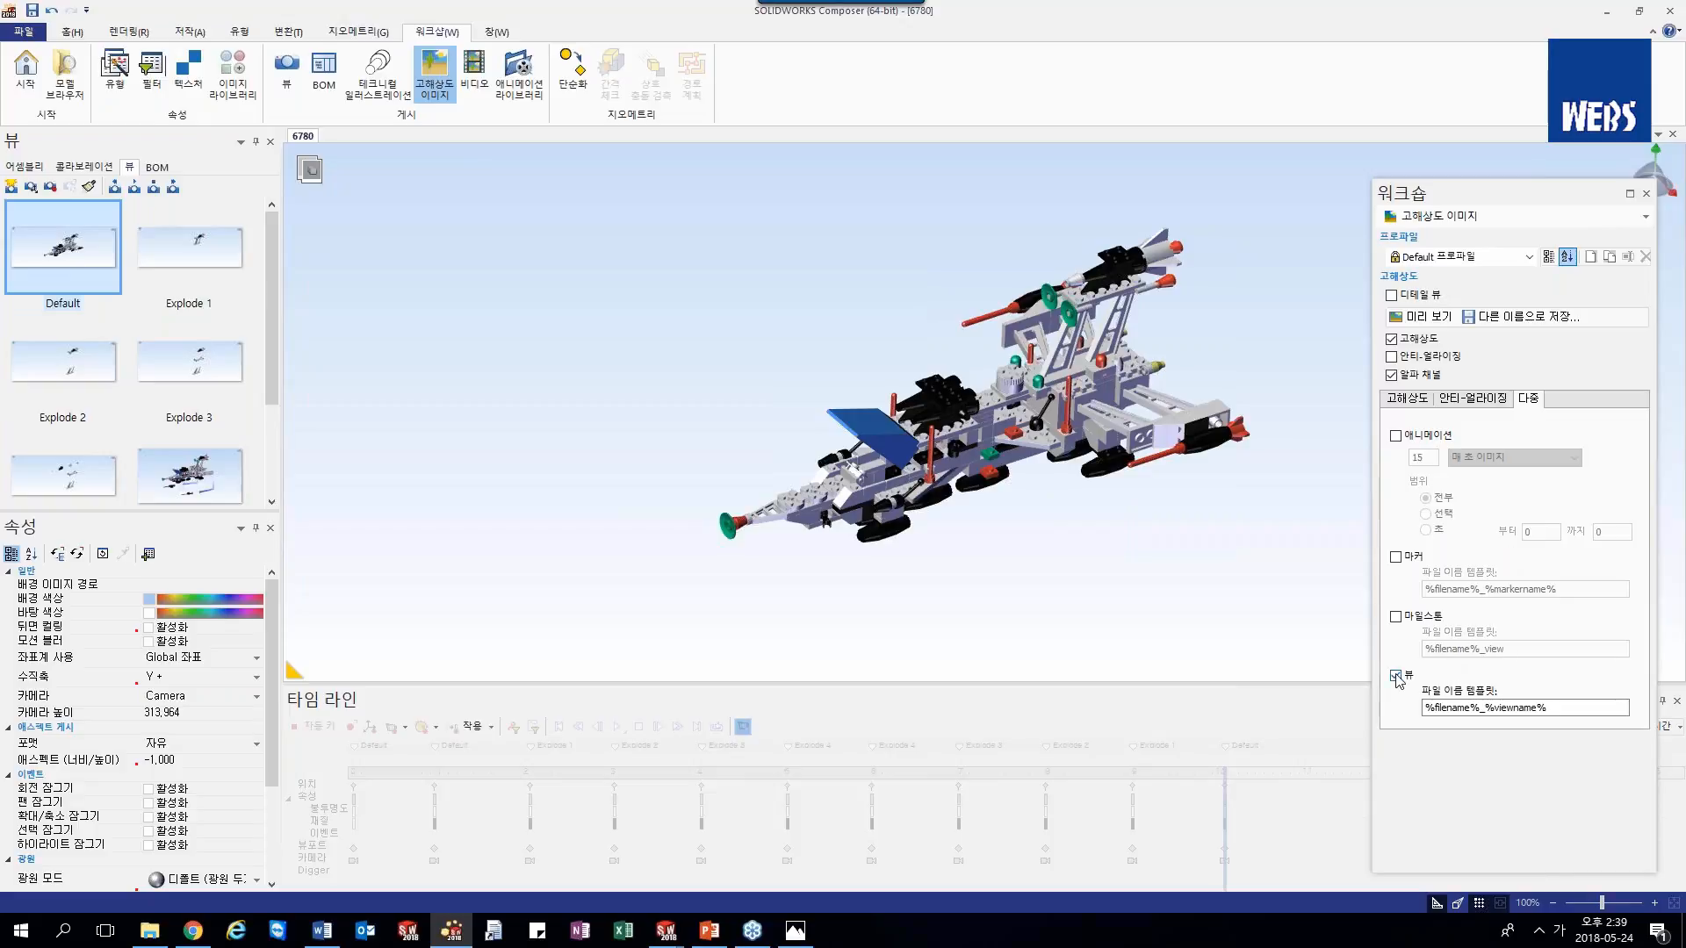
left_click(1495, 318)
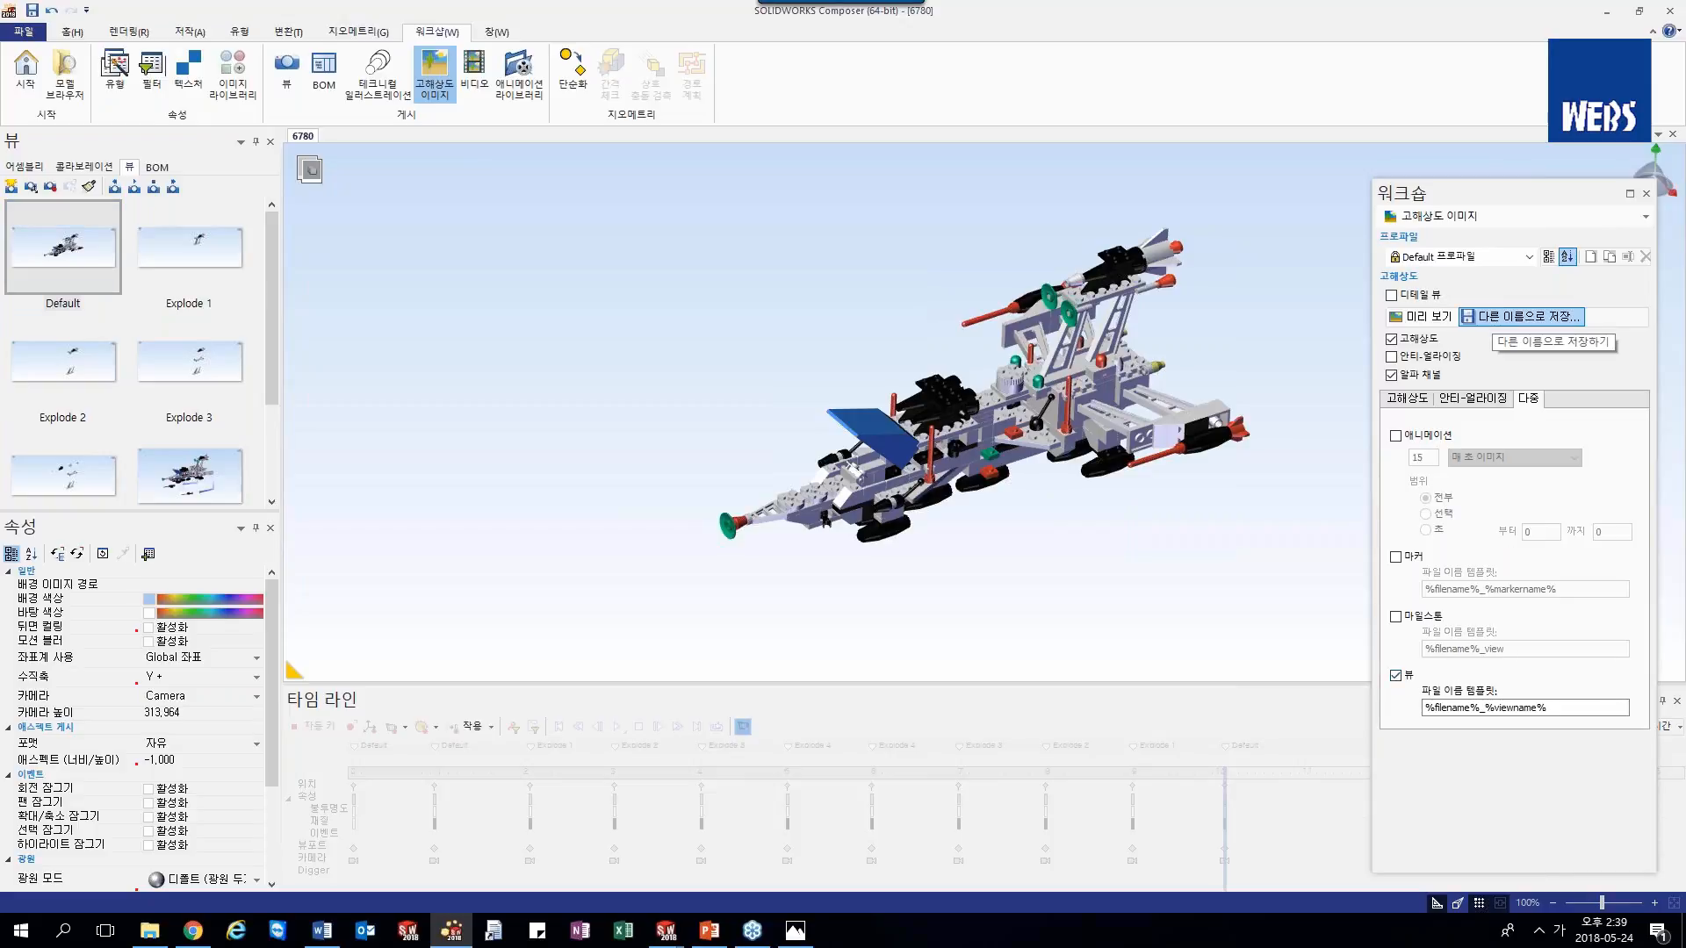
left_click(1394, 313)
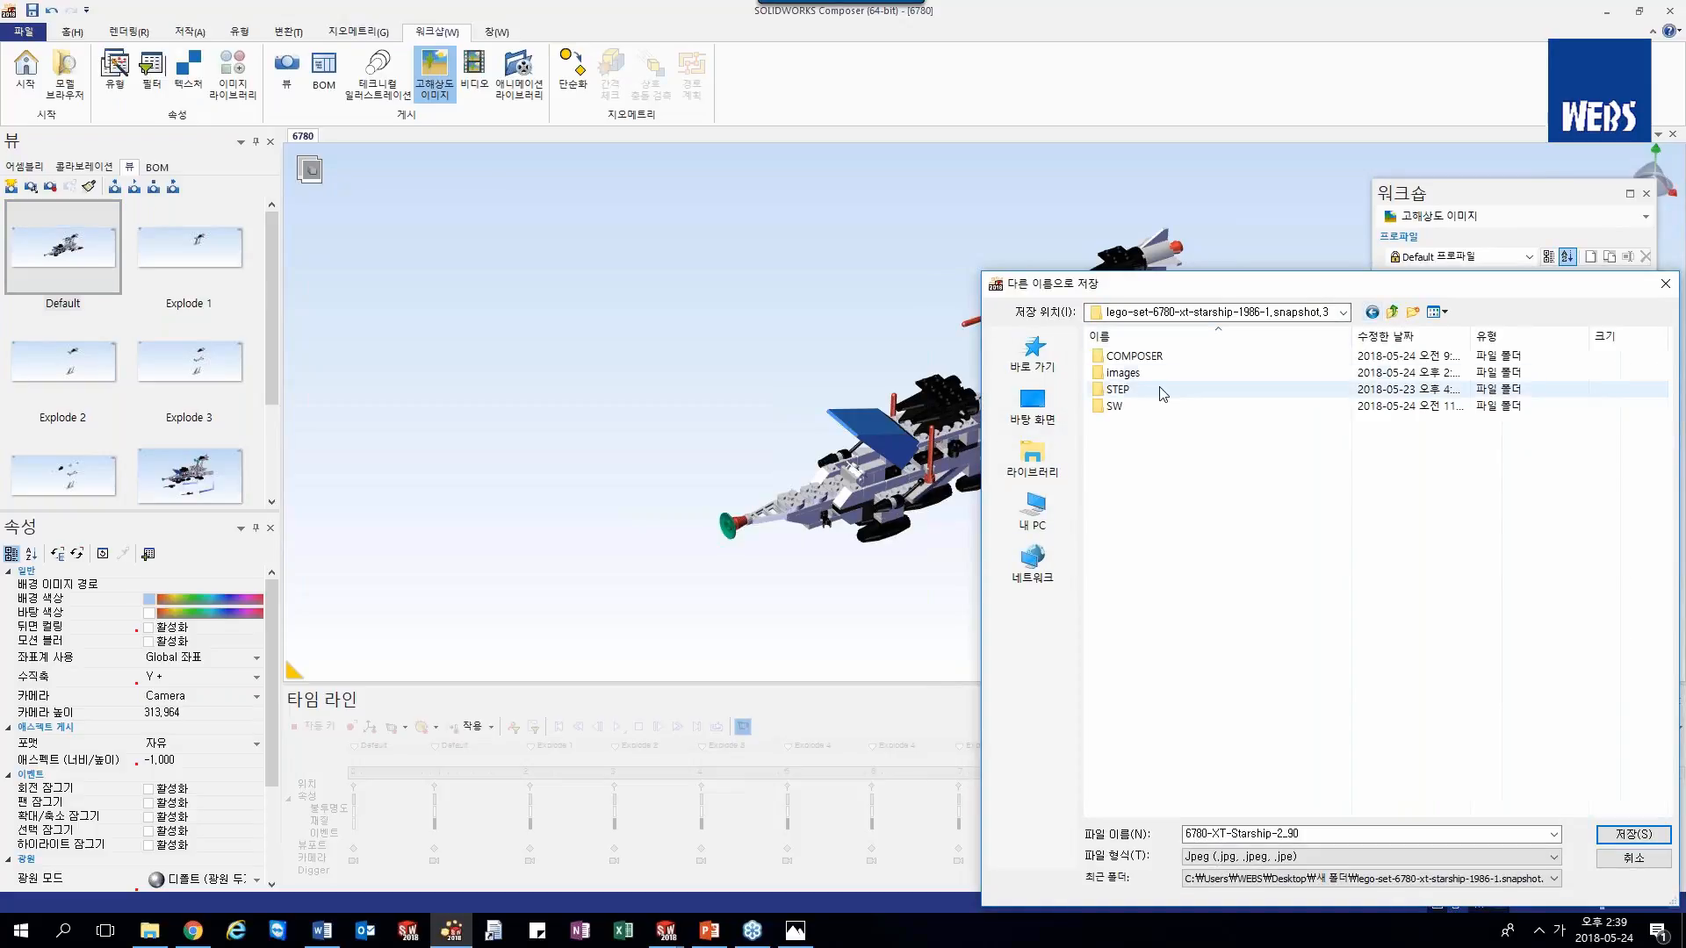
- Save the view images as JPEG into the images folder under the file name 6780
double_click(1110, 376)
left_click_drag(1247, 292, 1061, 137)
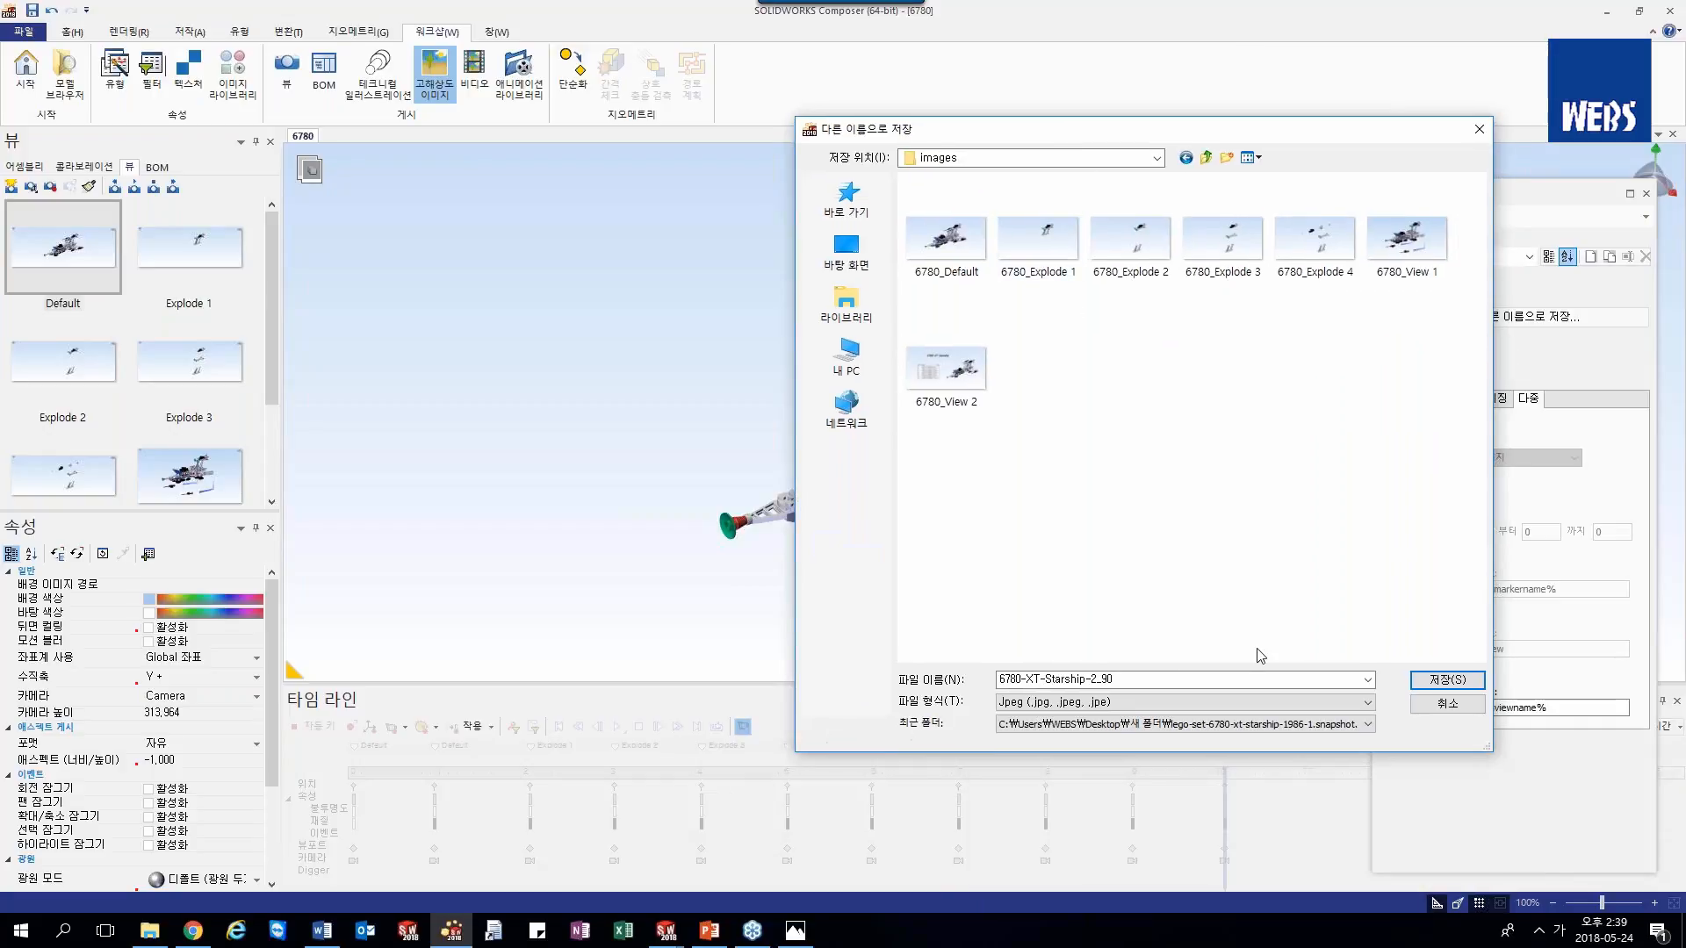
left_click(1168, 680)
left_click_drag(1168, 681, 1024, 681)
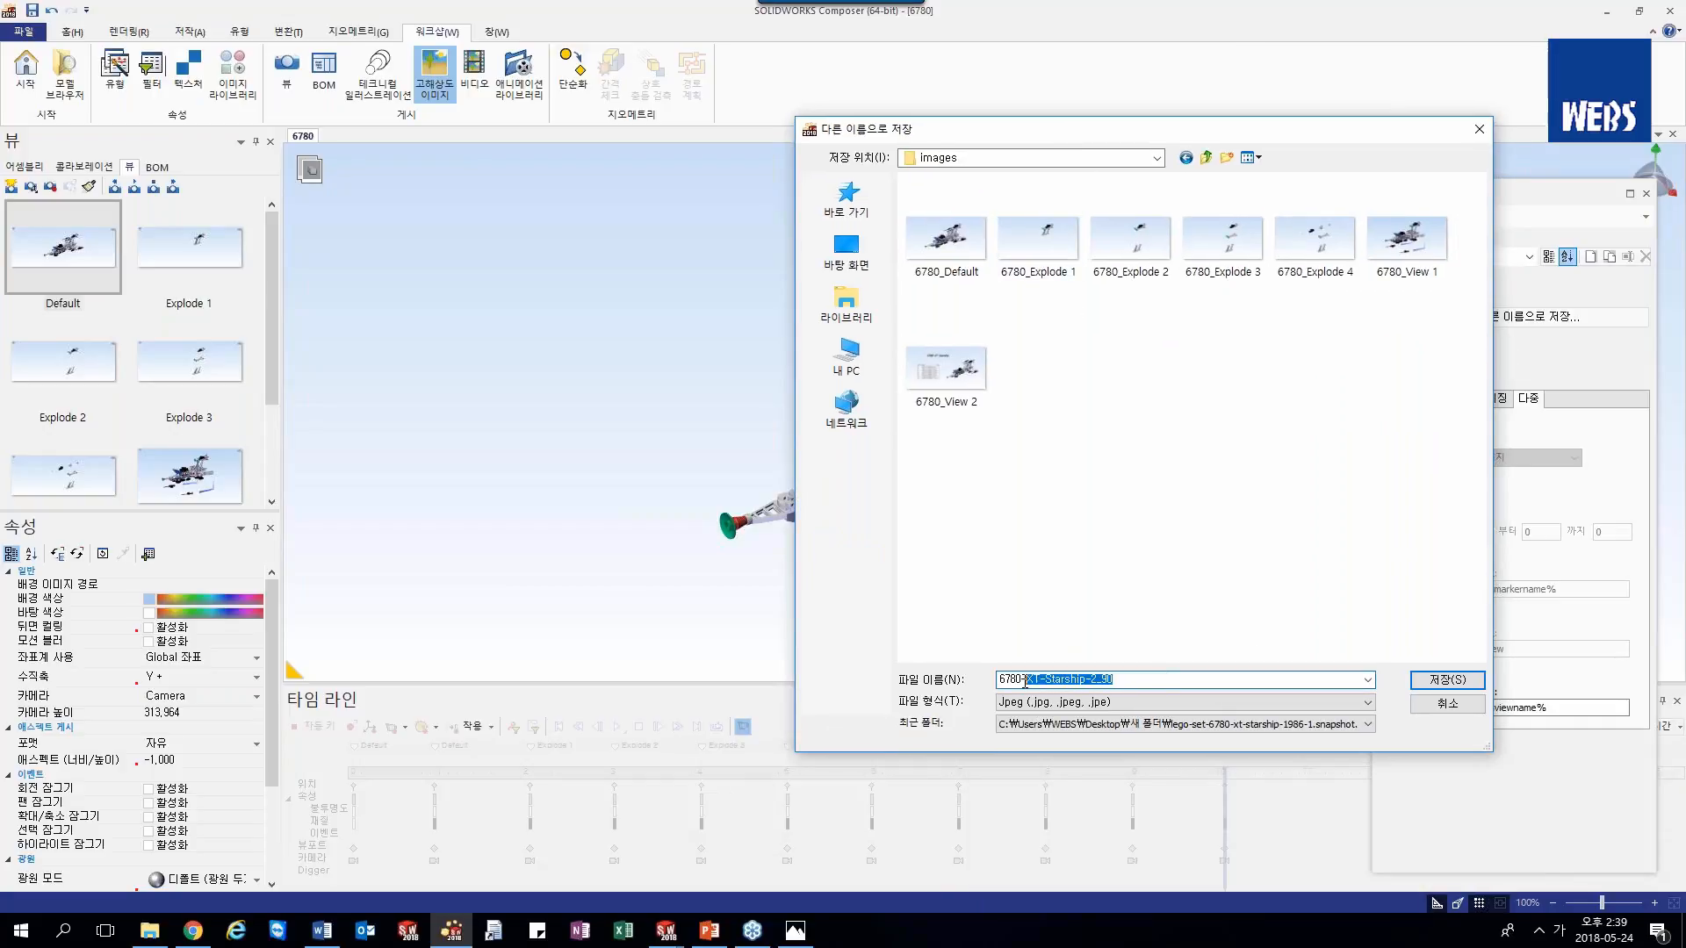
key("BackSpace")
key("BackSpace")
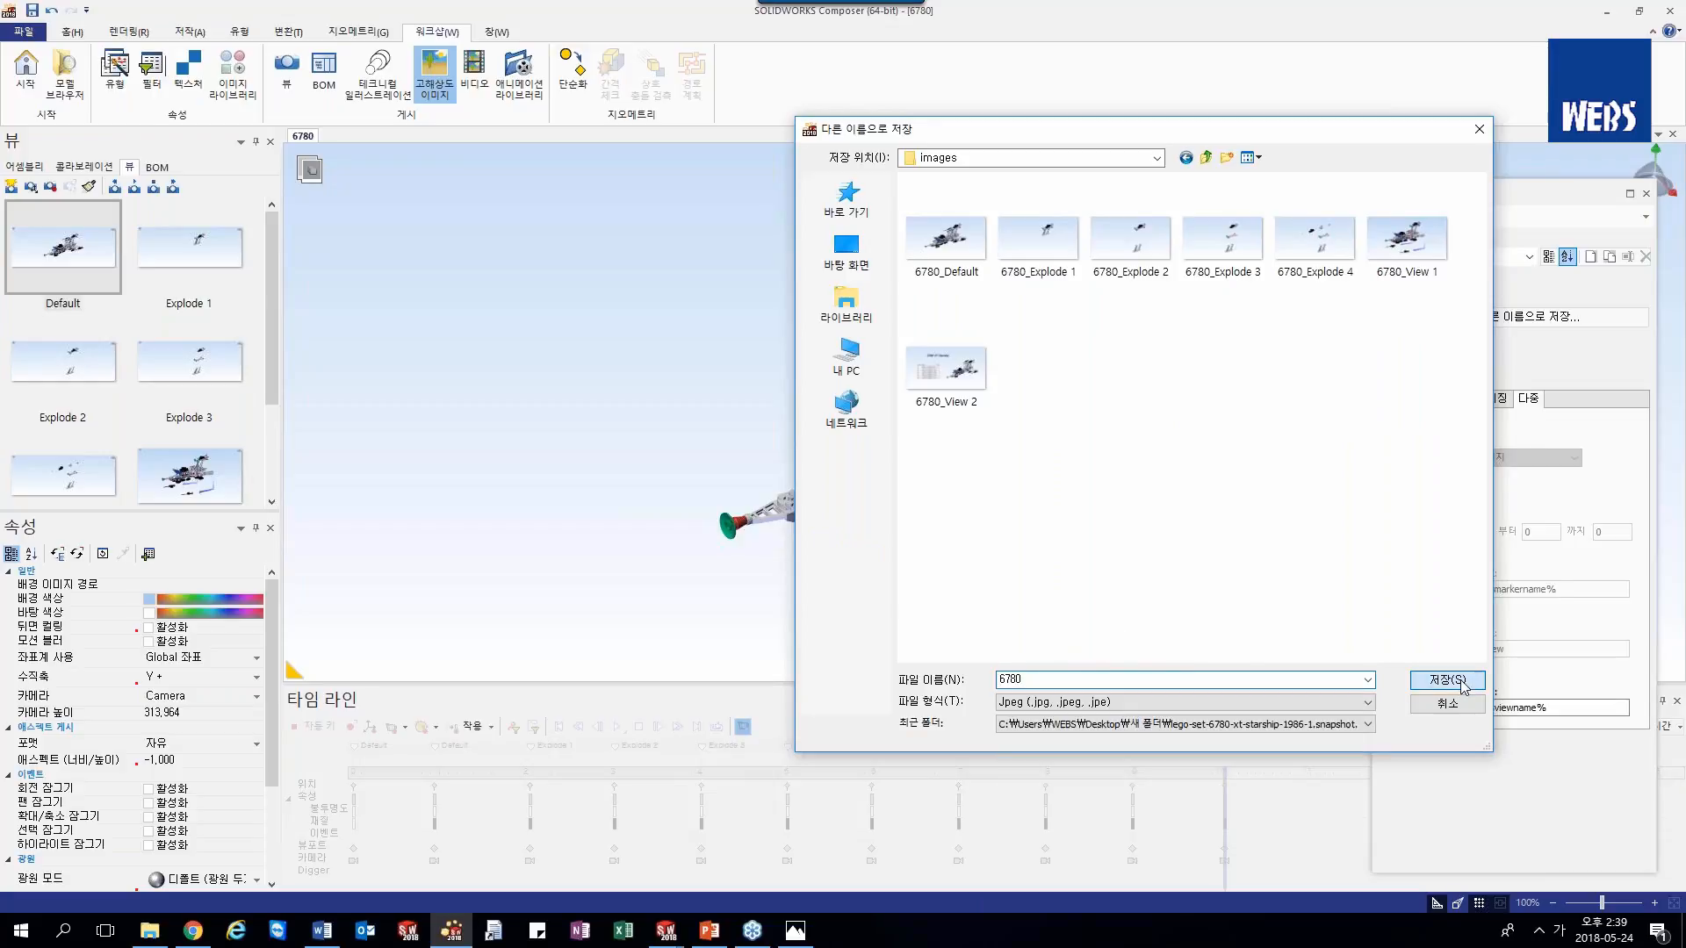
left_click(1415, 680)
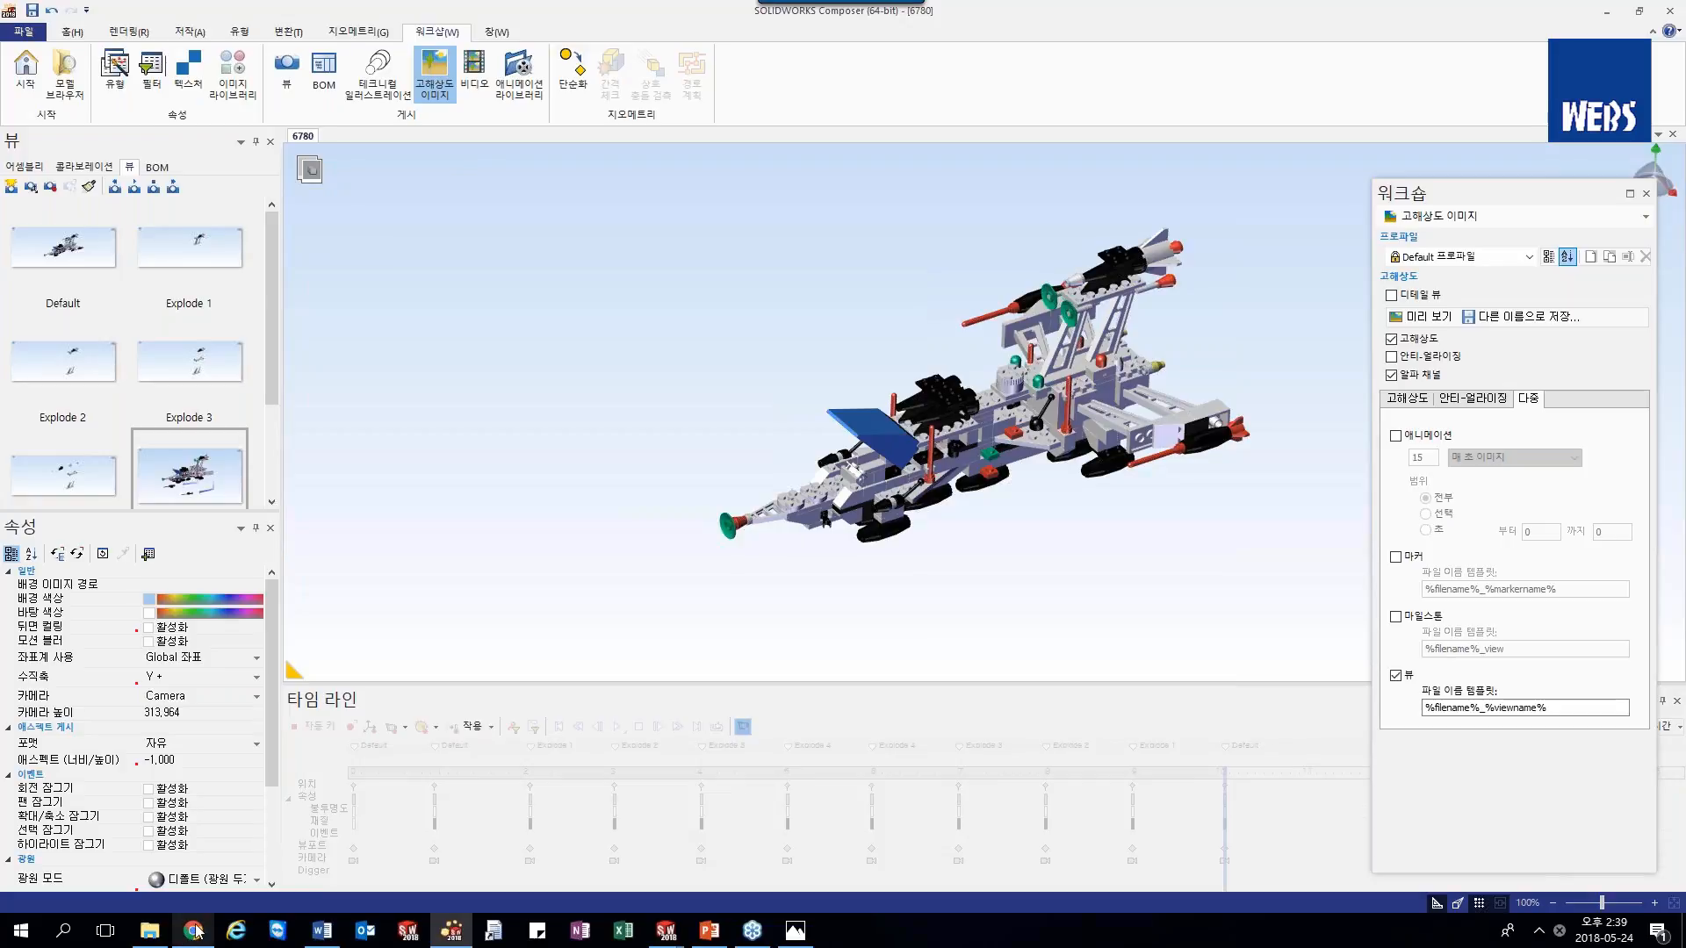
- Open the images folder and view the exported pictures from 6780_Default through 6780_Explode 3 at full size, then close the photo viewer
left_click(151, 931)
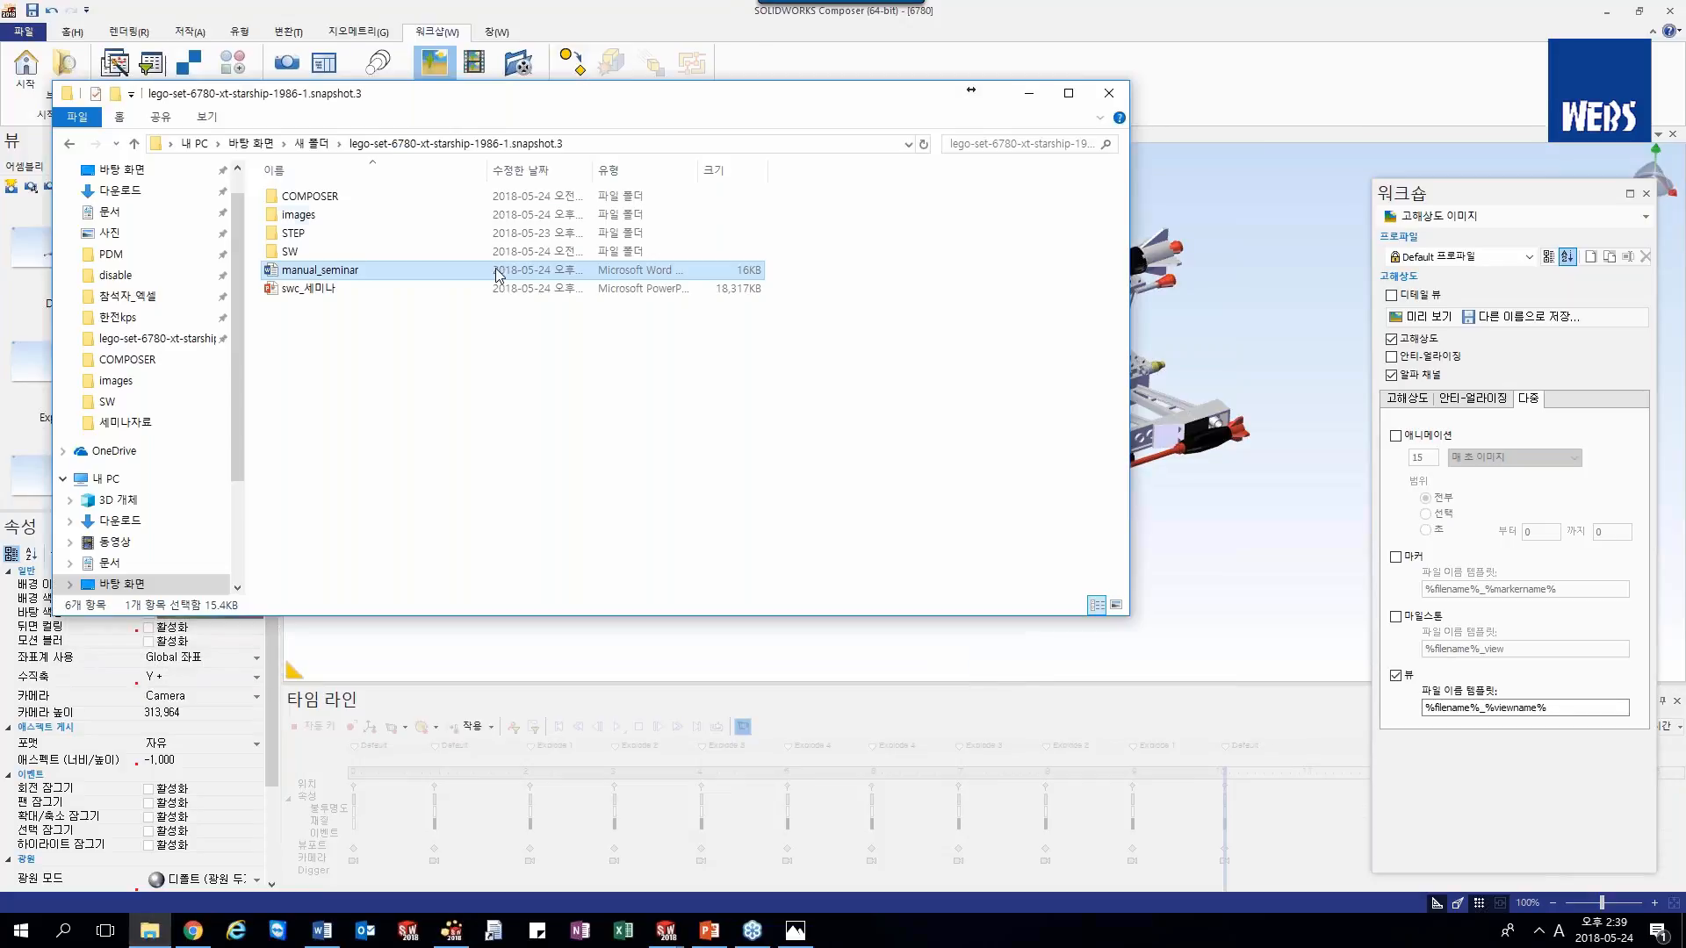
double_click(308, 216)
left_click(326, 231)
double_click(326, 230)
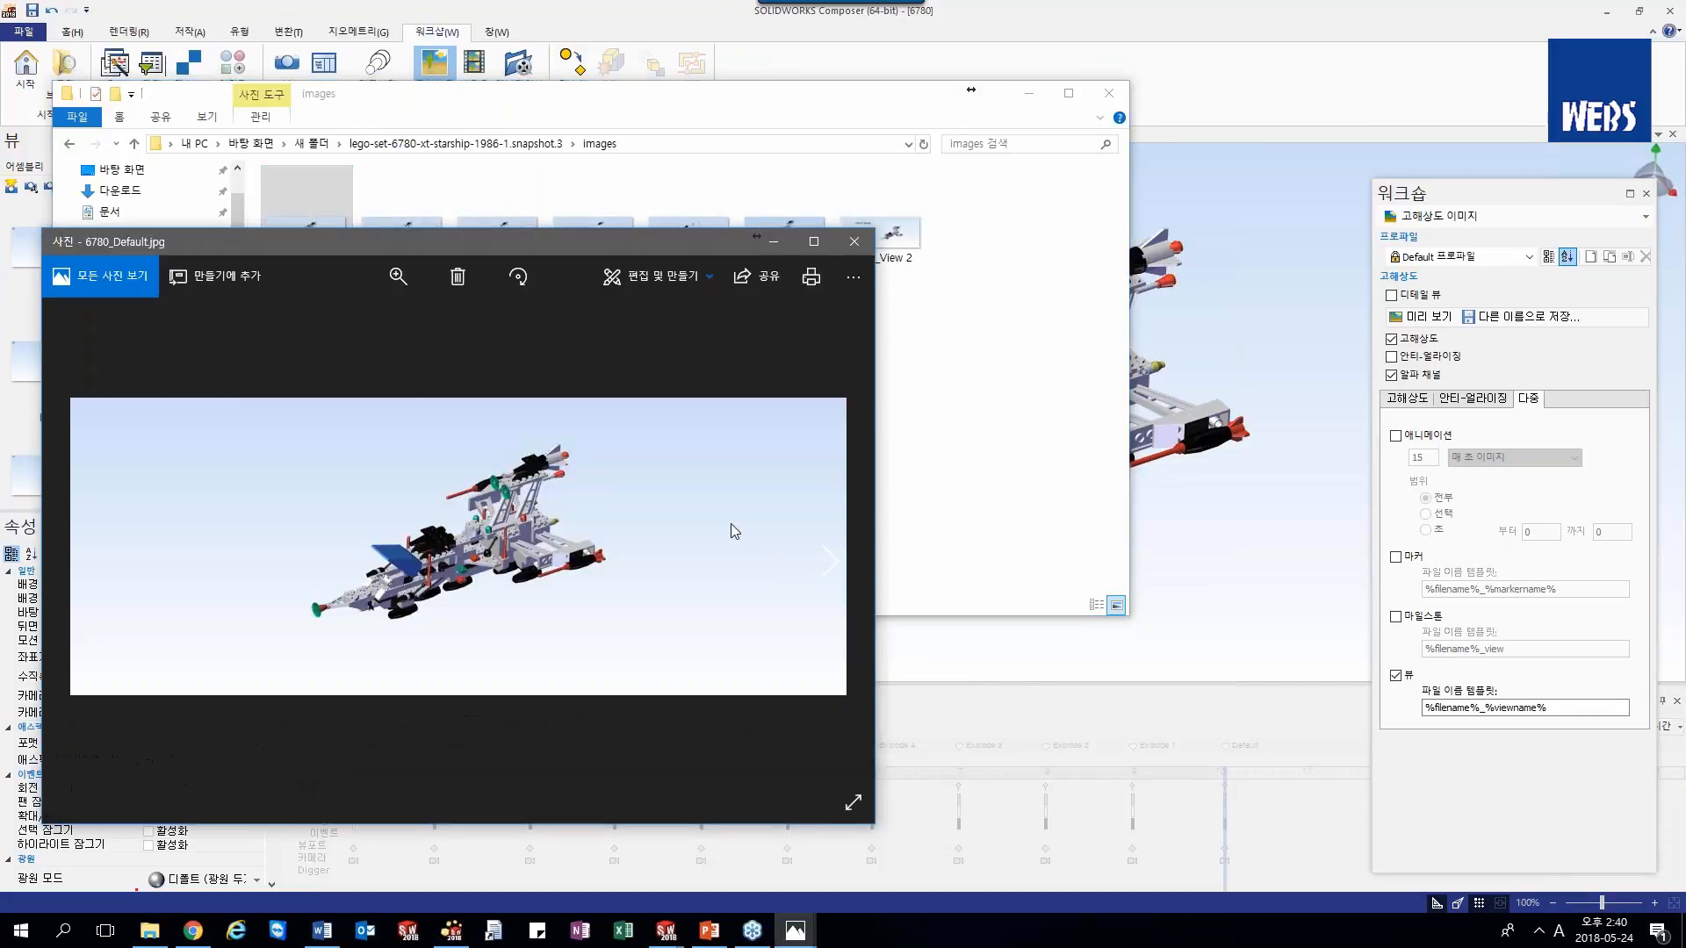
double_click(635, 238)
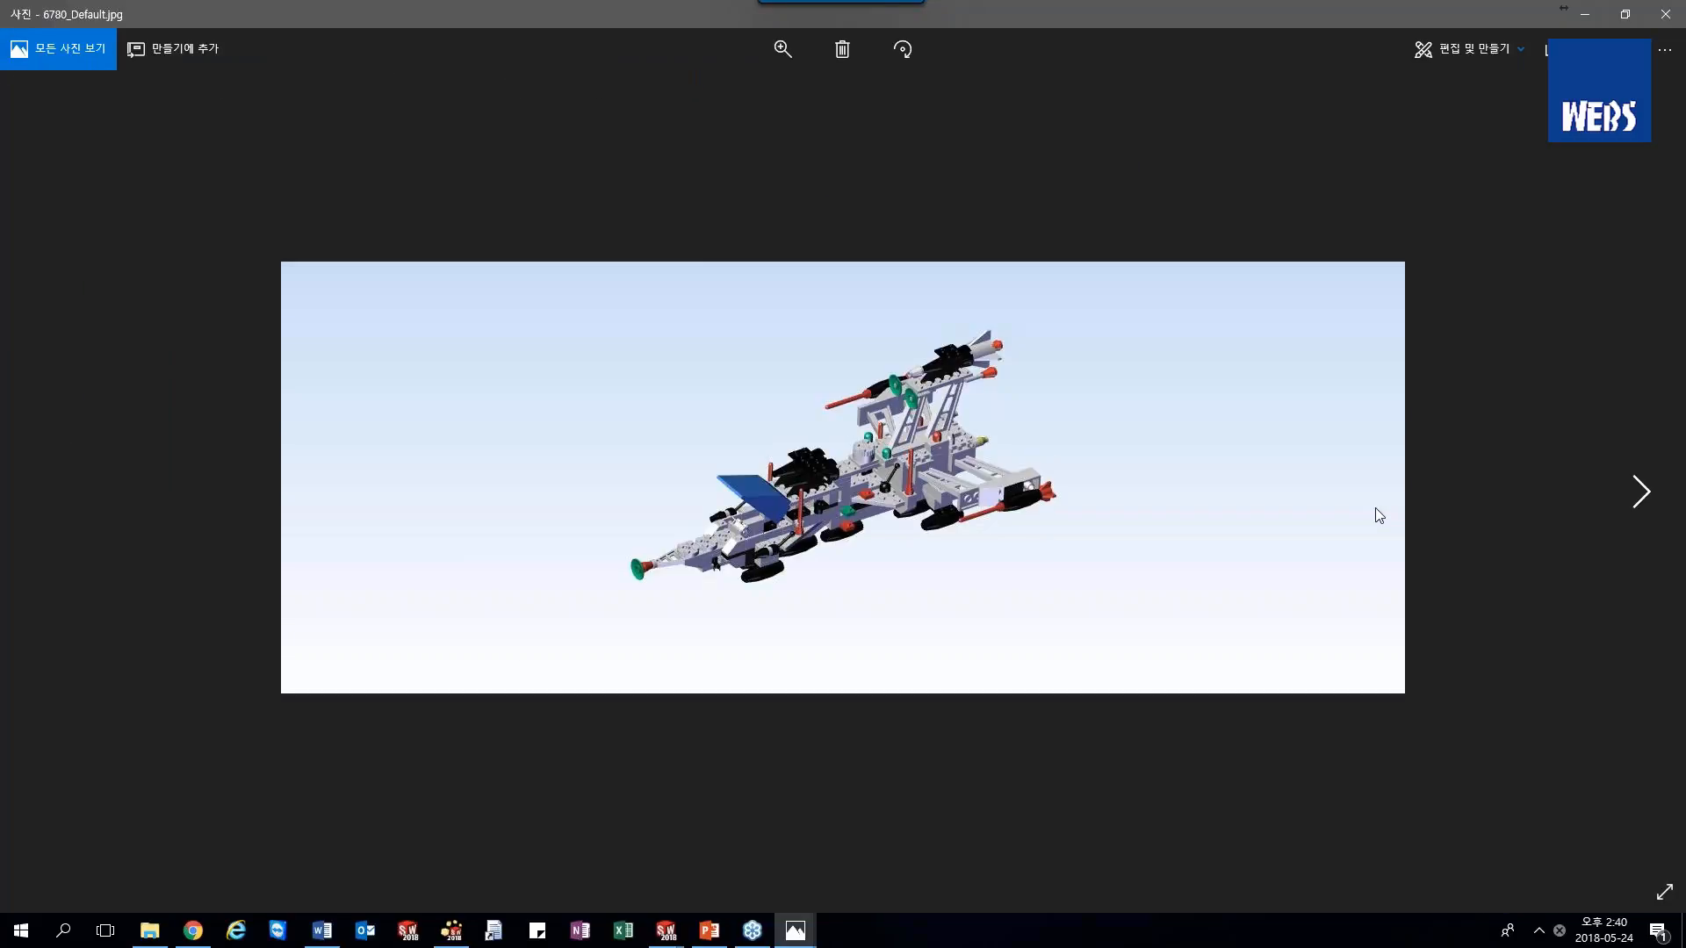
left_click(1638, 492)
left_click(1638, 491)
left_click(1638, 492)
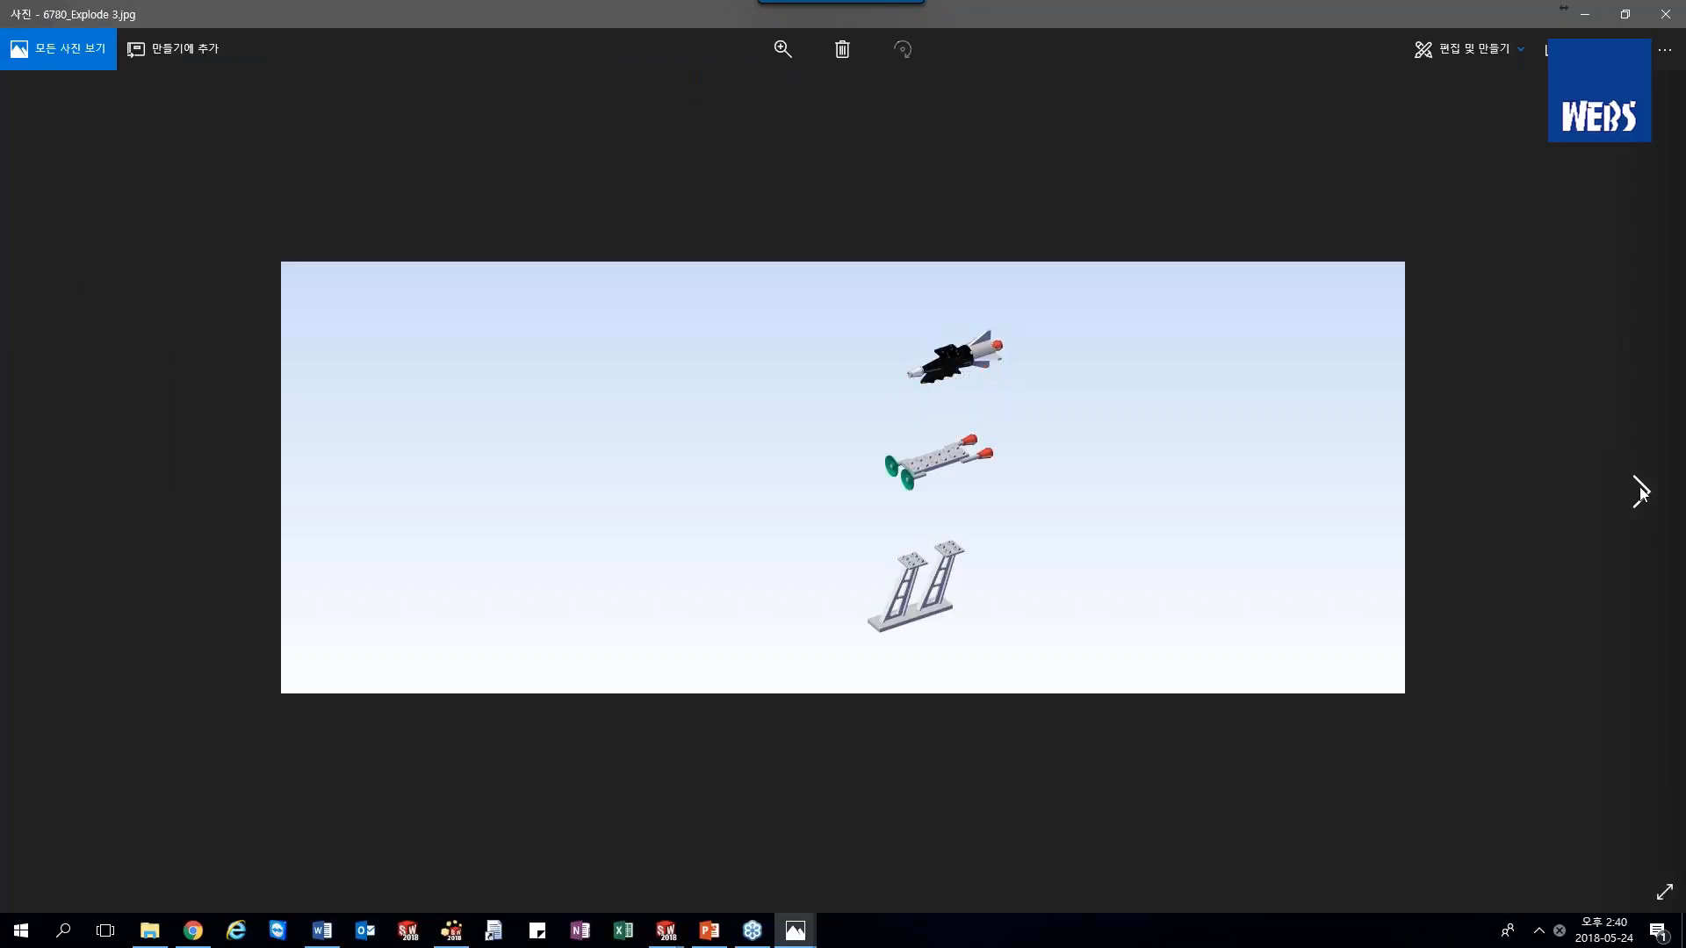
left_click(1664, 14)
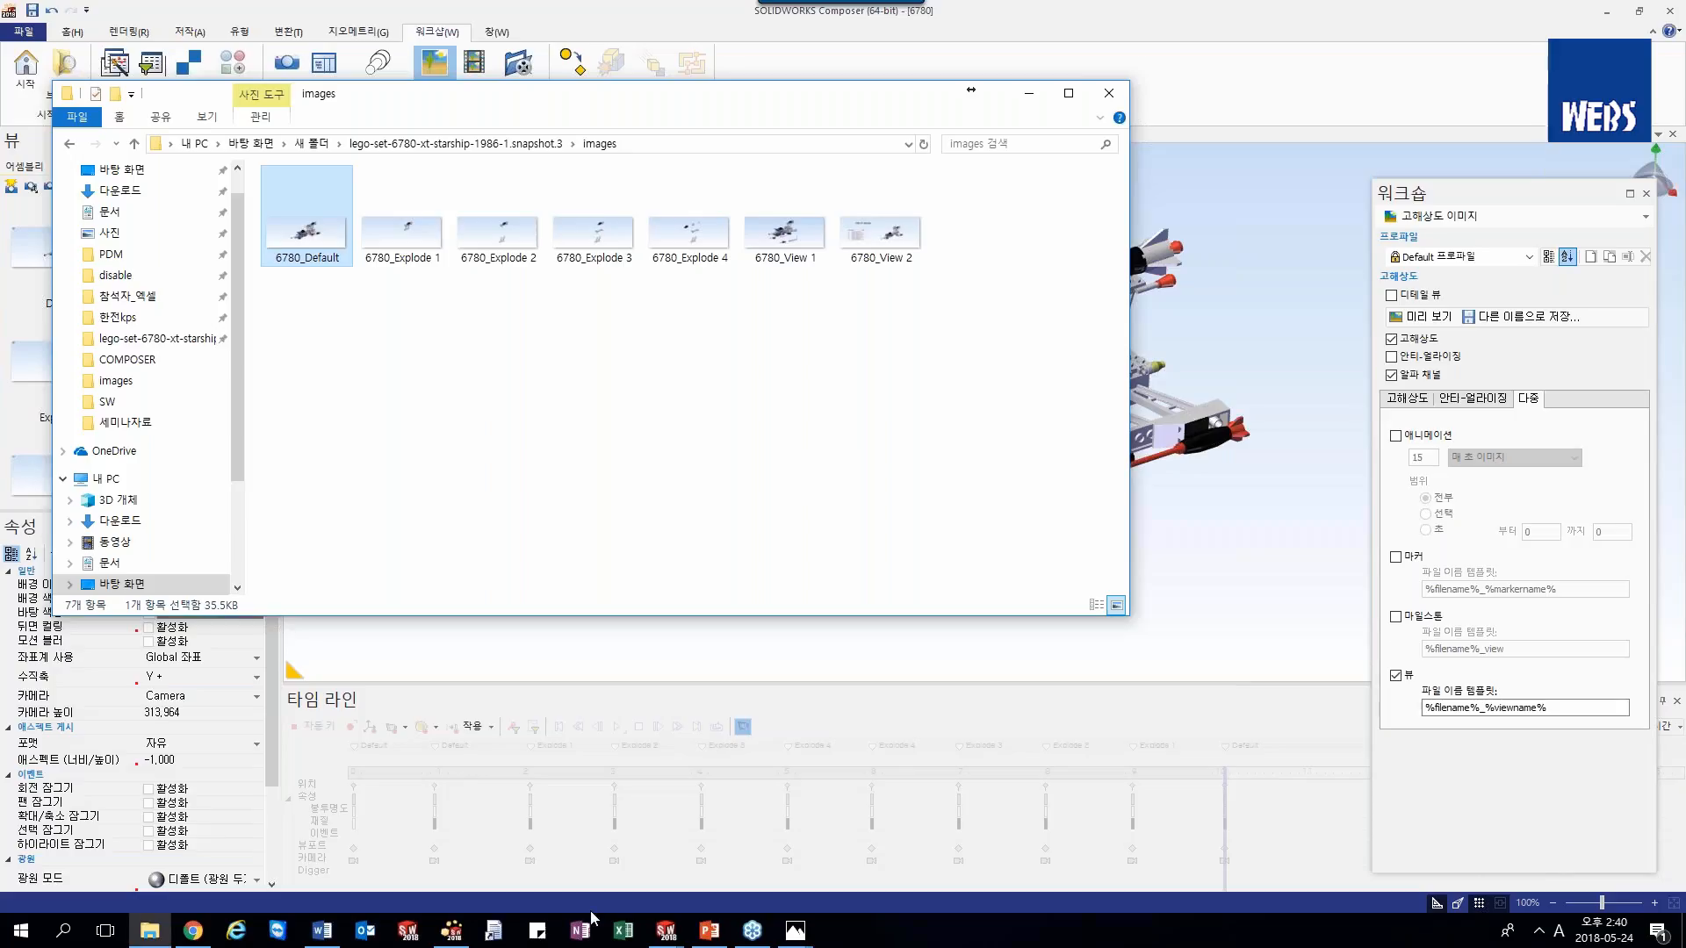
- Switch to the manual_seminar document in Word and update its file link to the picture 6780_View 2.jpg
left_click(322, 930)
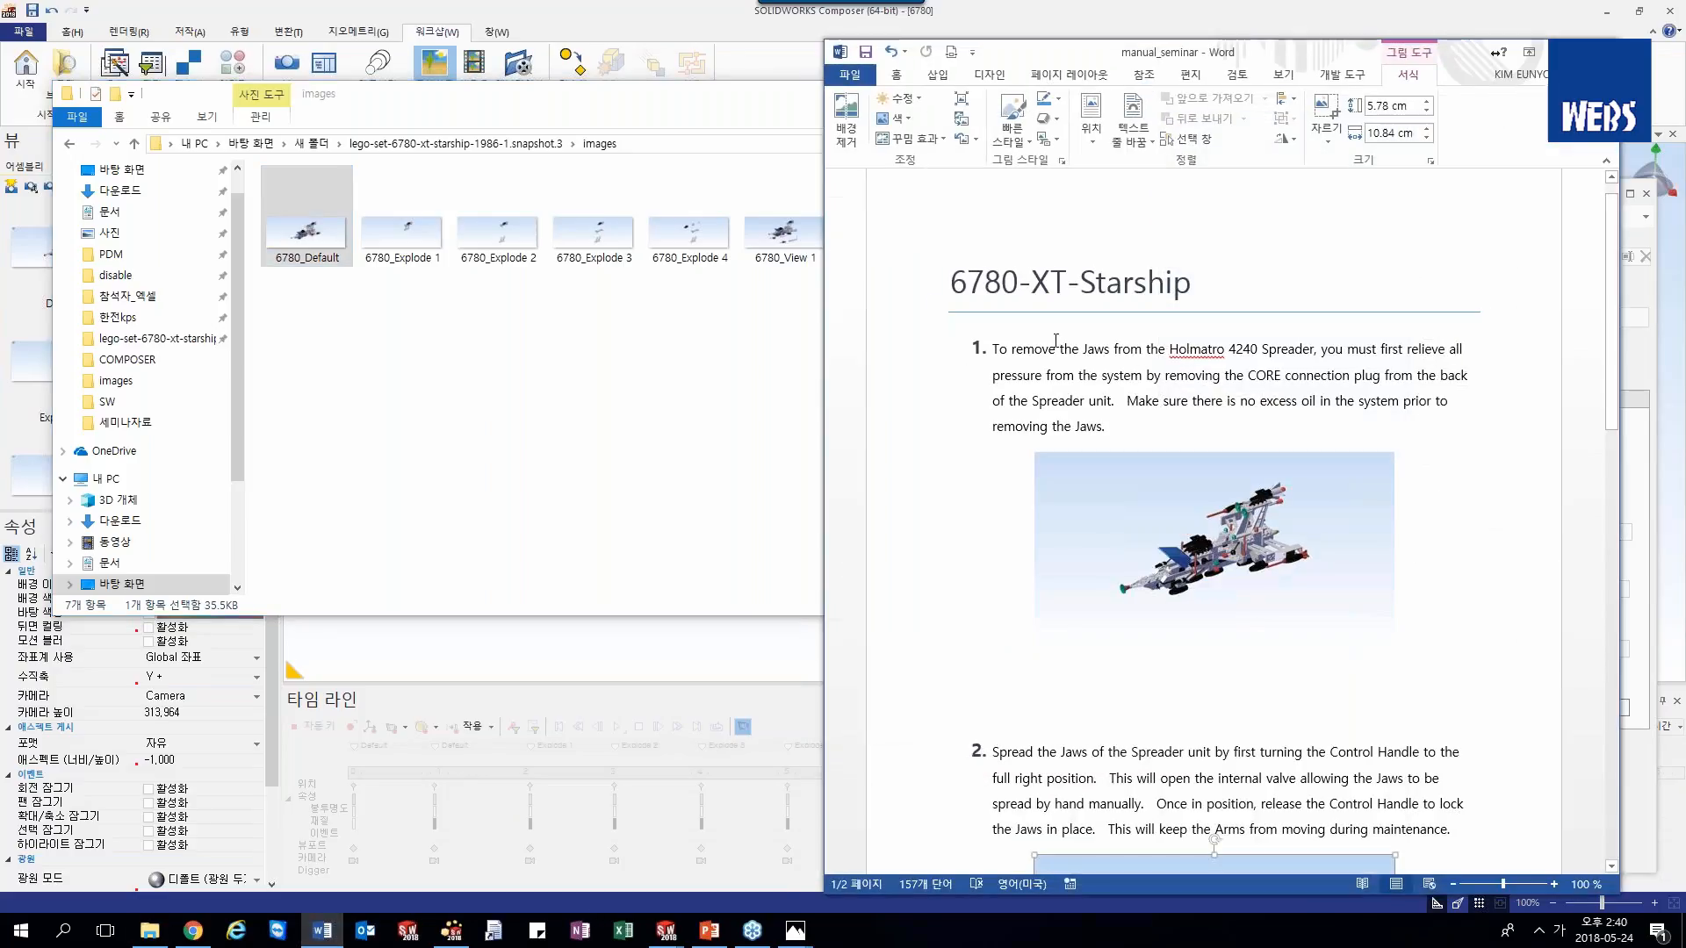
left_click(849, 75)
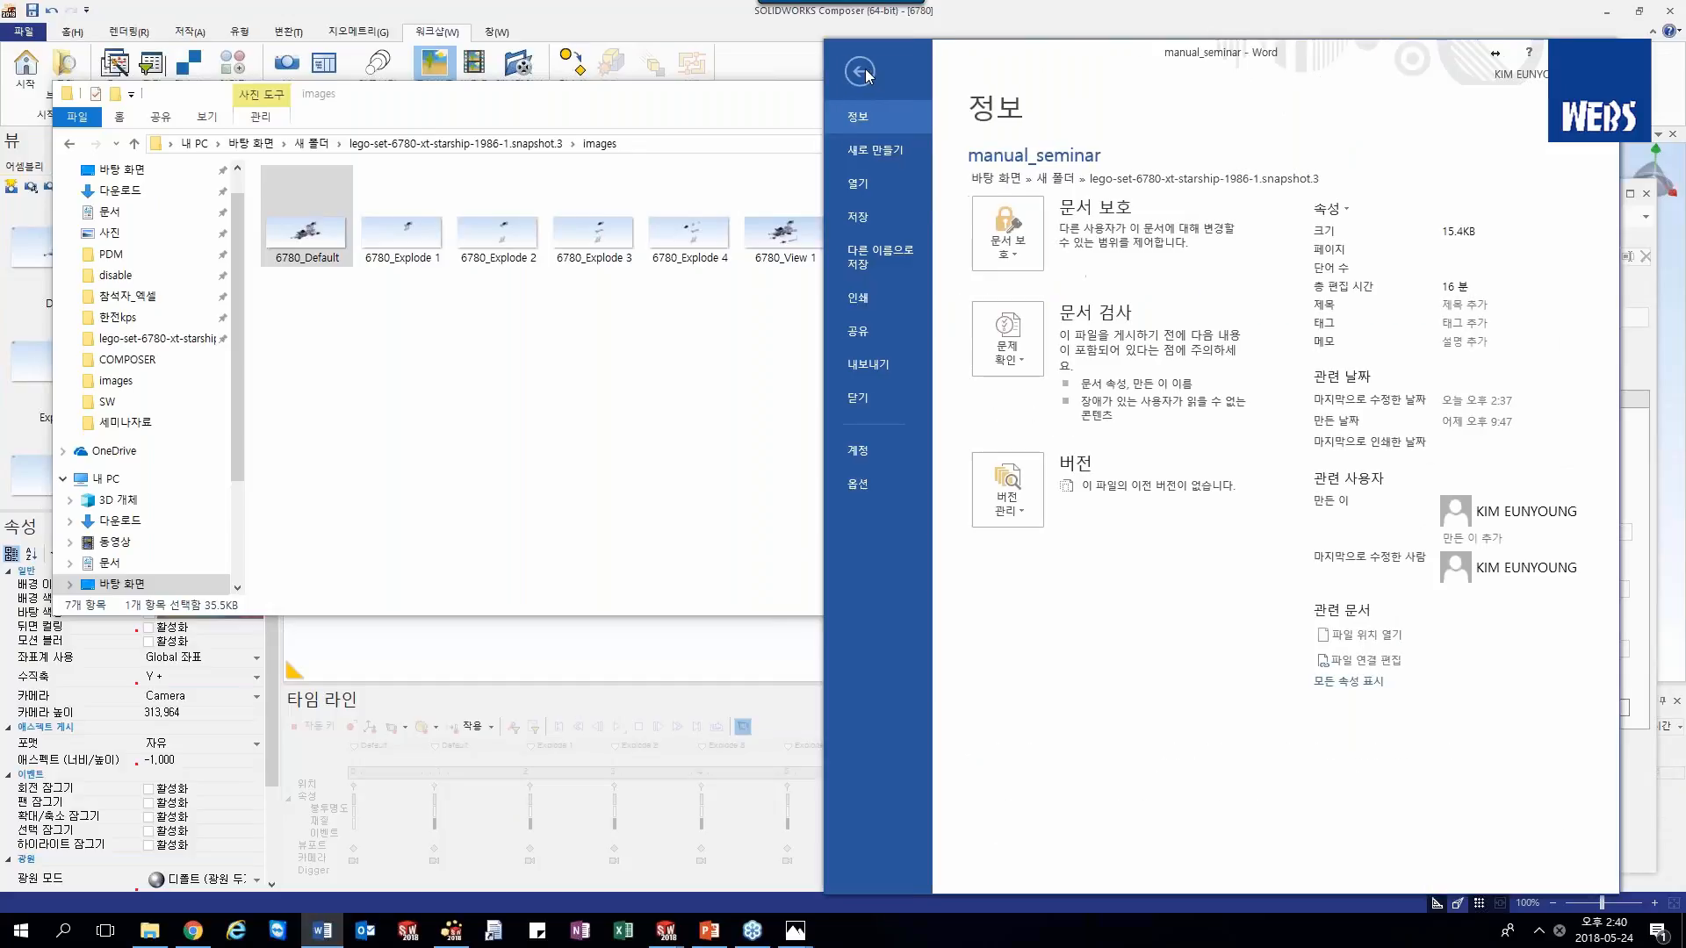
left_click(859, 72)
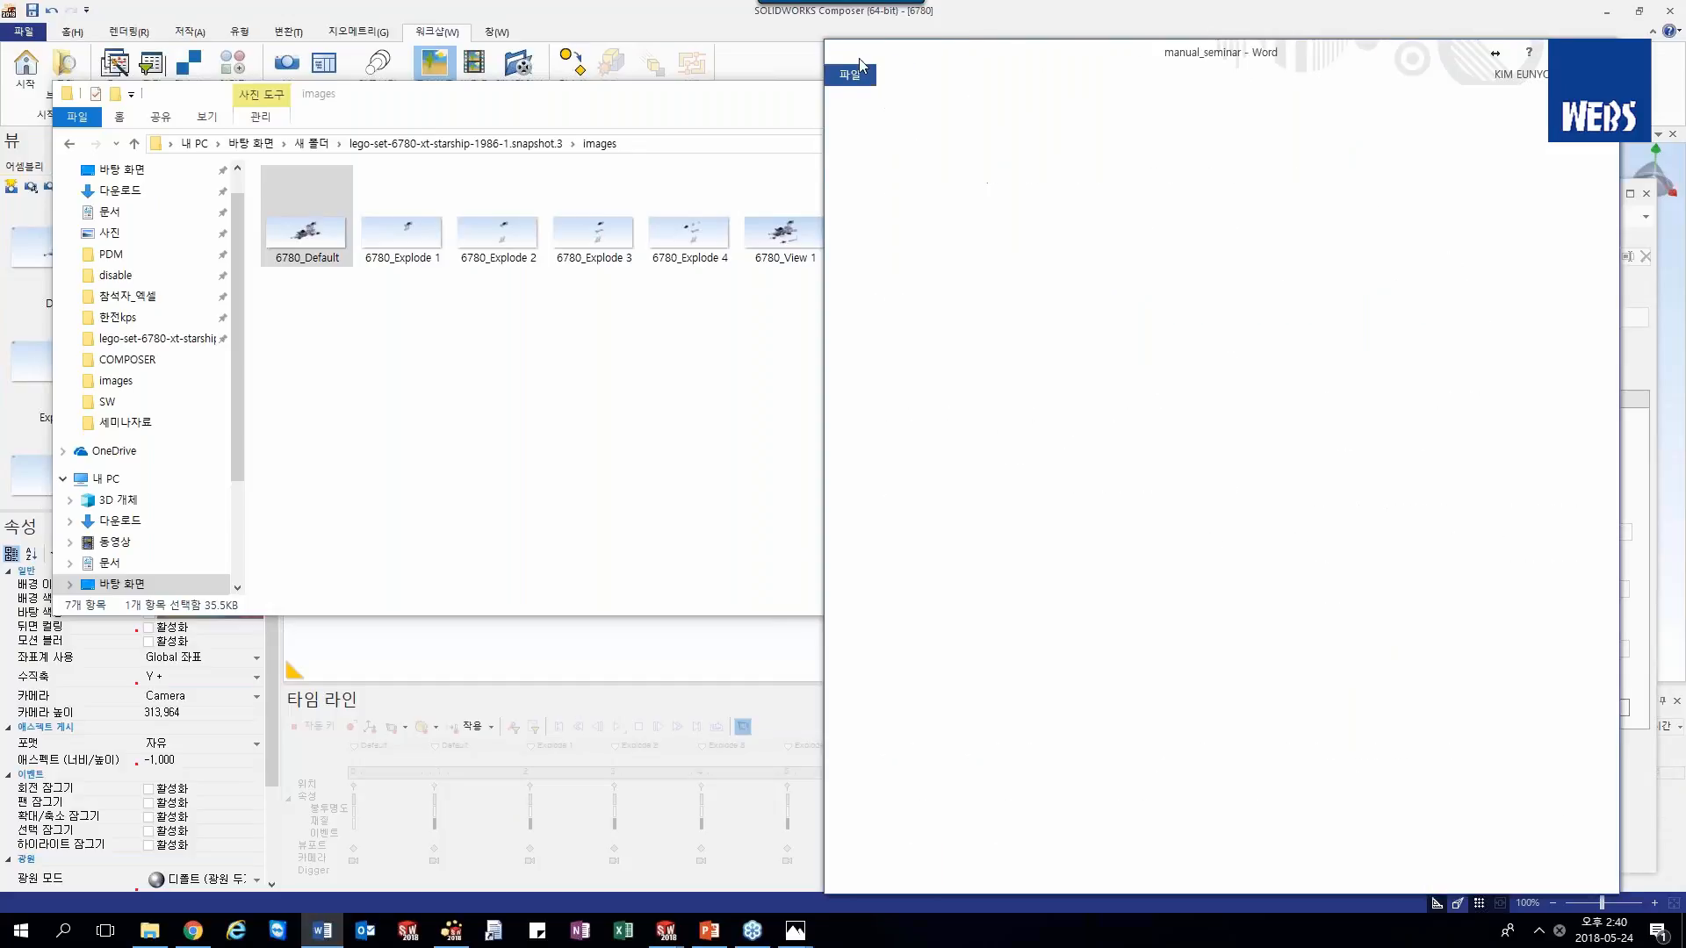
left_click(859, 79)
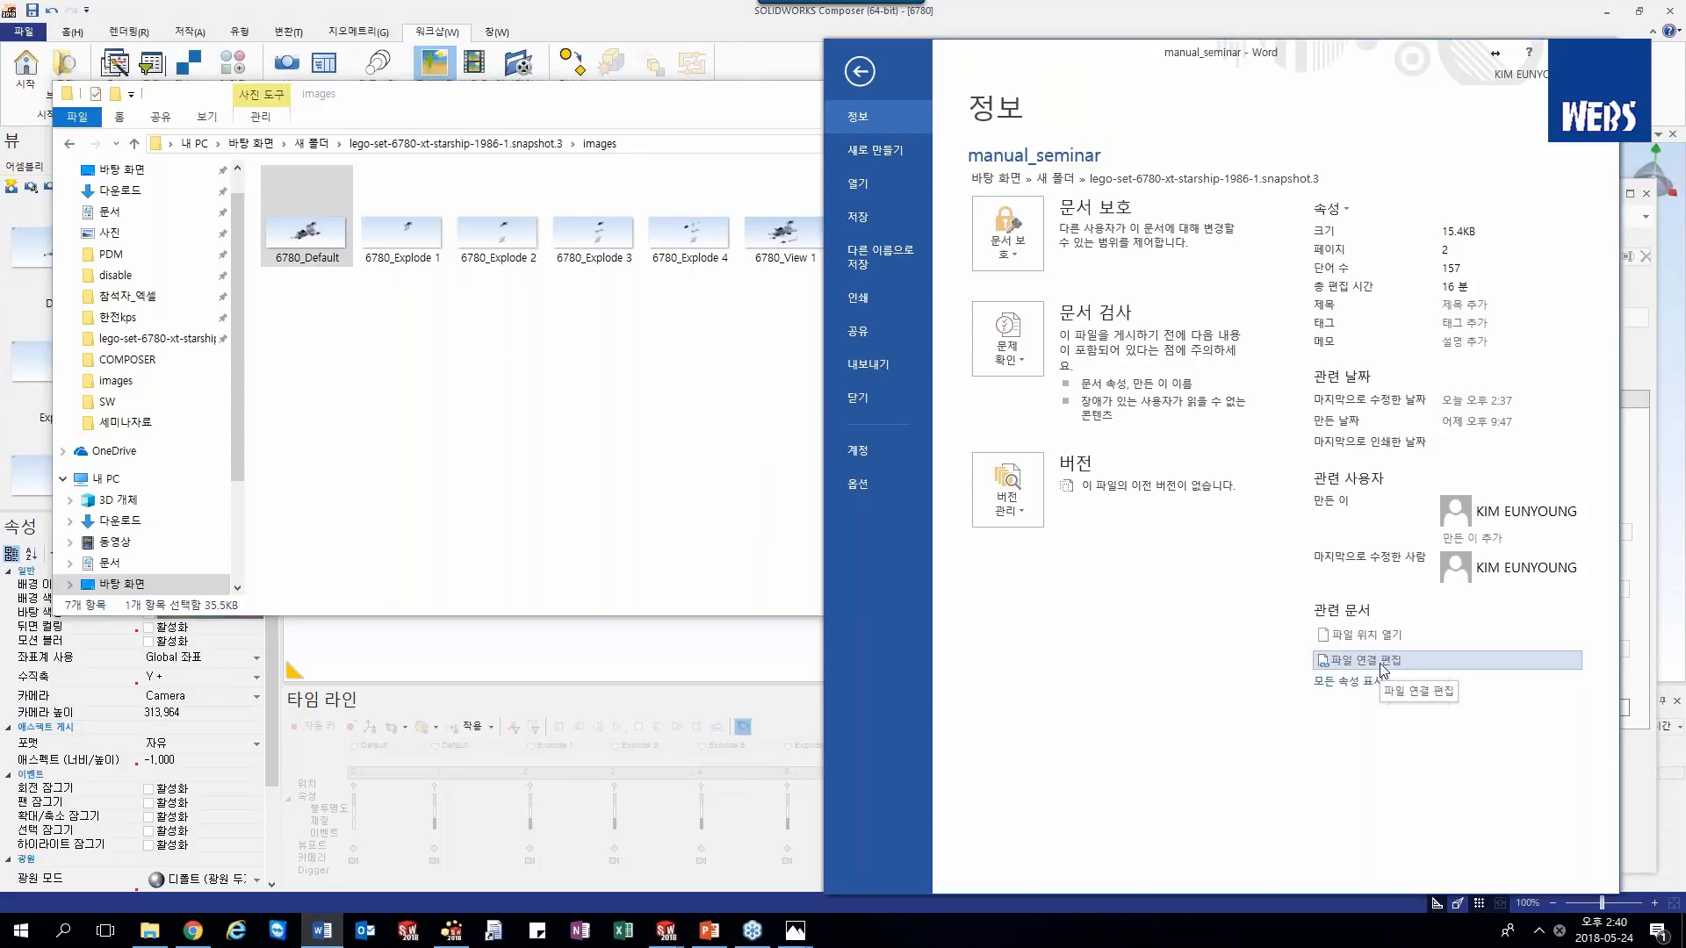
left_click(1383, 665)
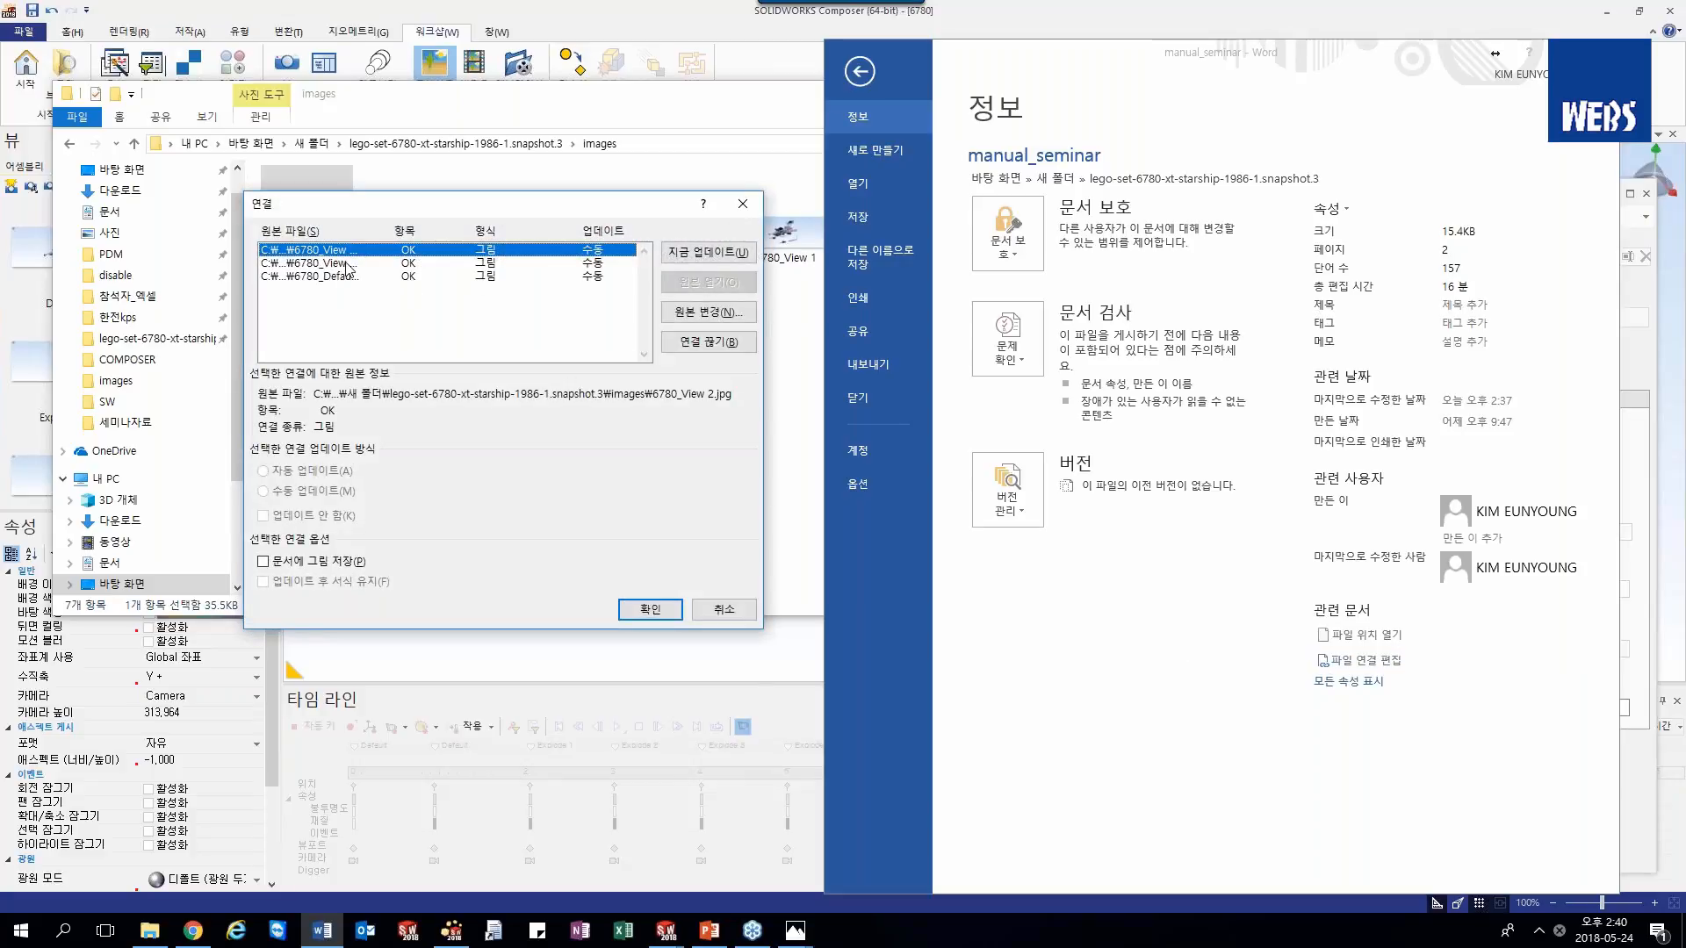
left_click(707, 254)
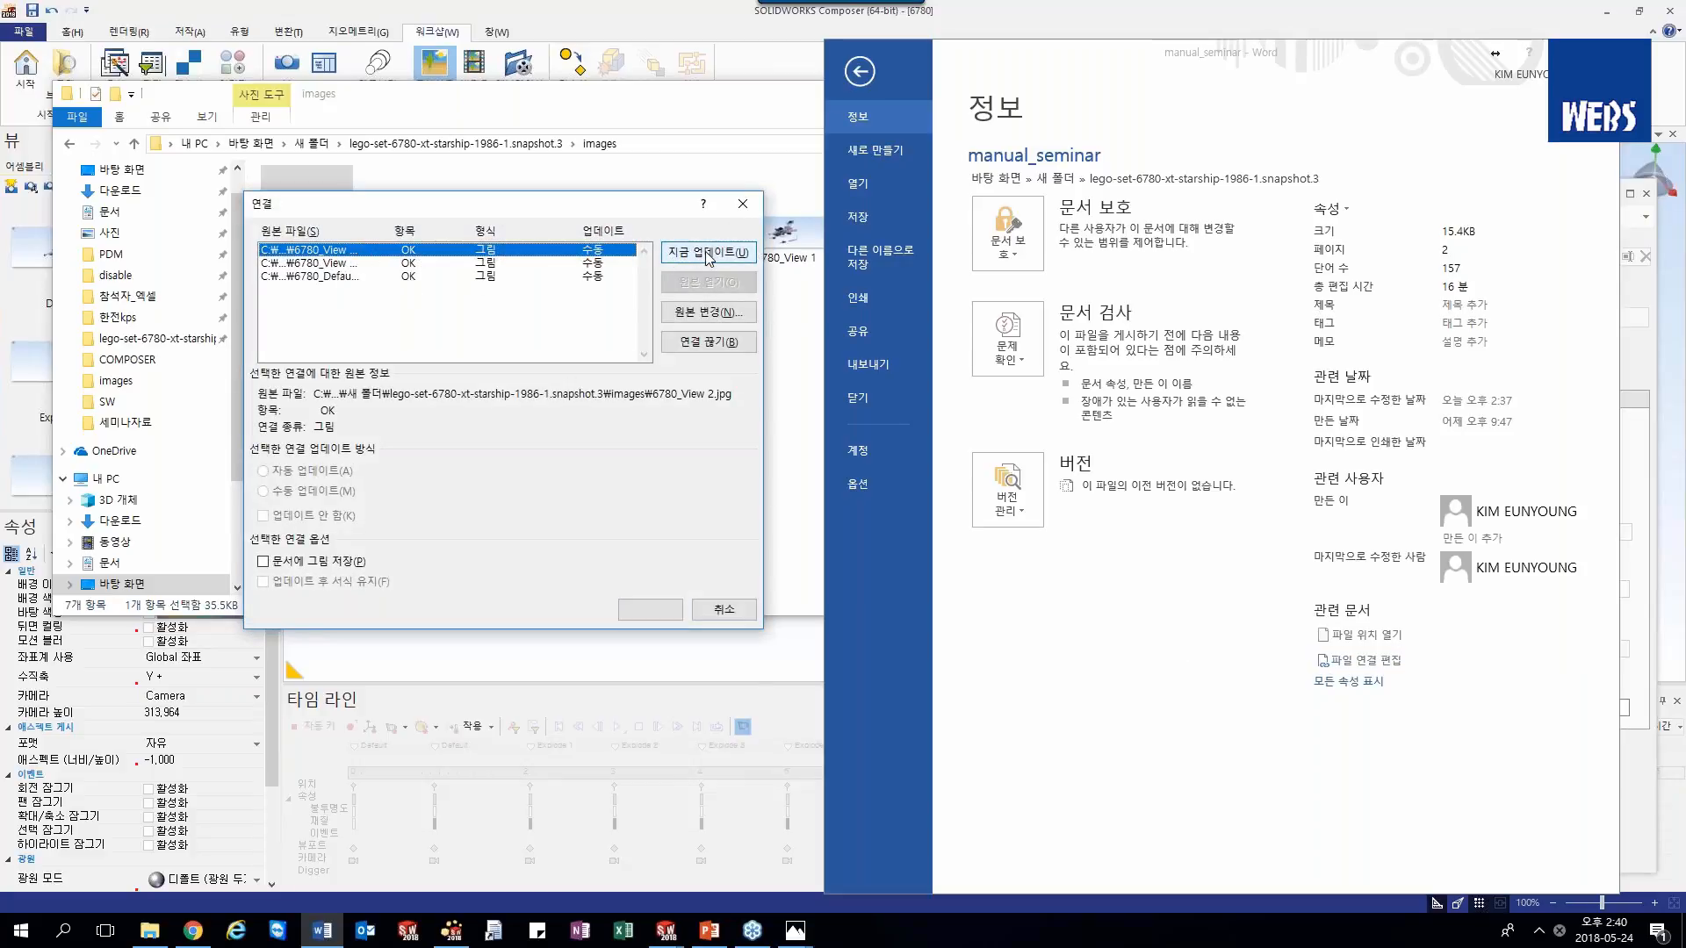
left_click(651, 609)
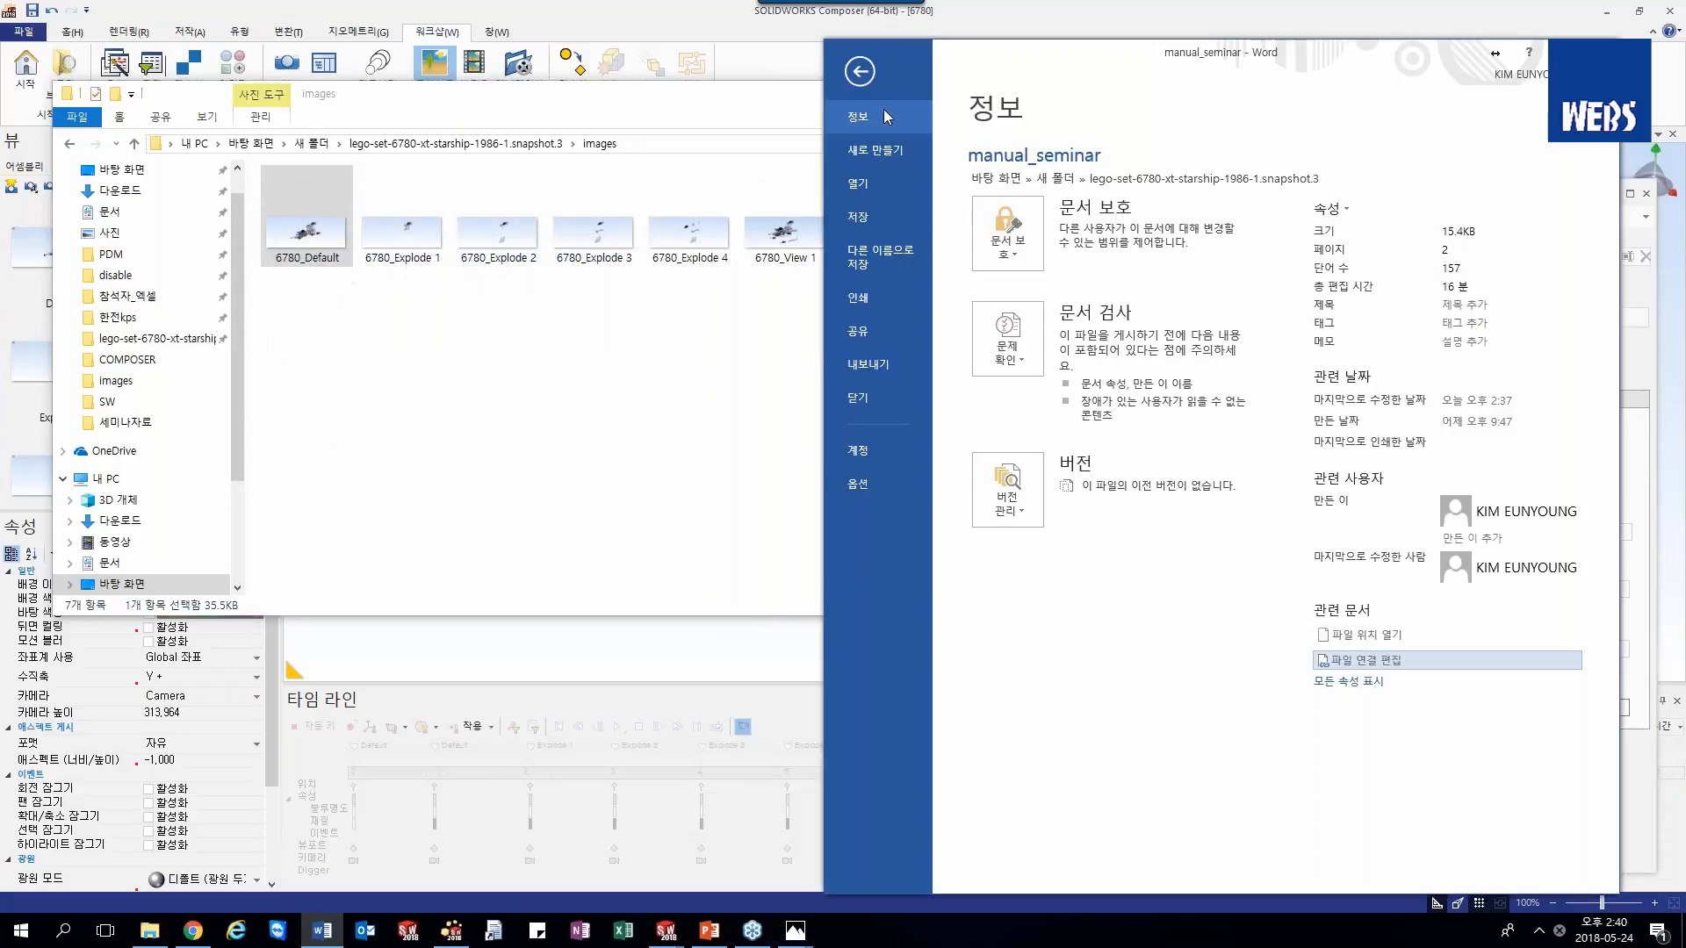
left_click(860, 72)
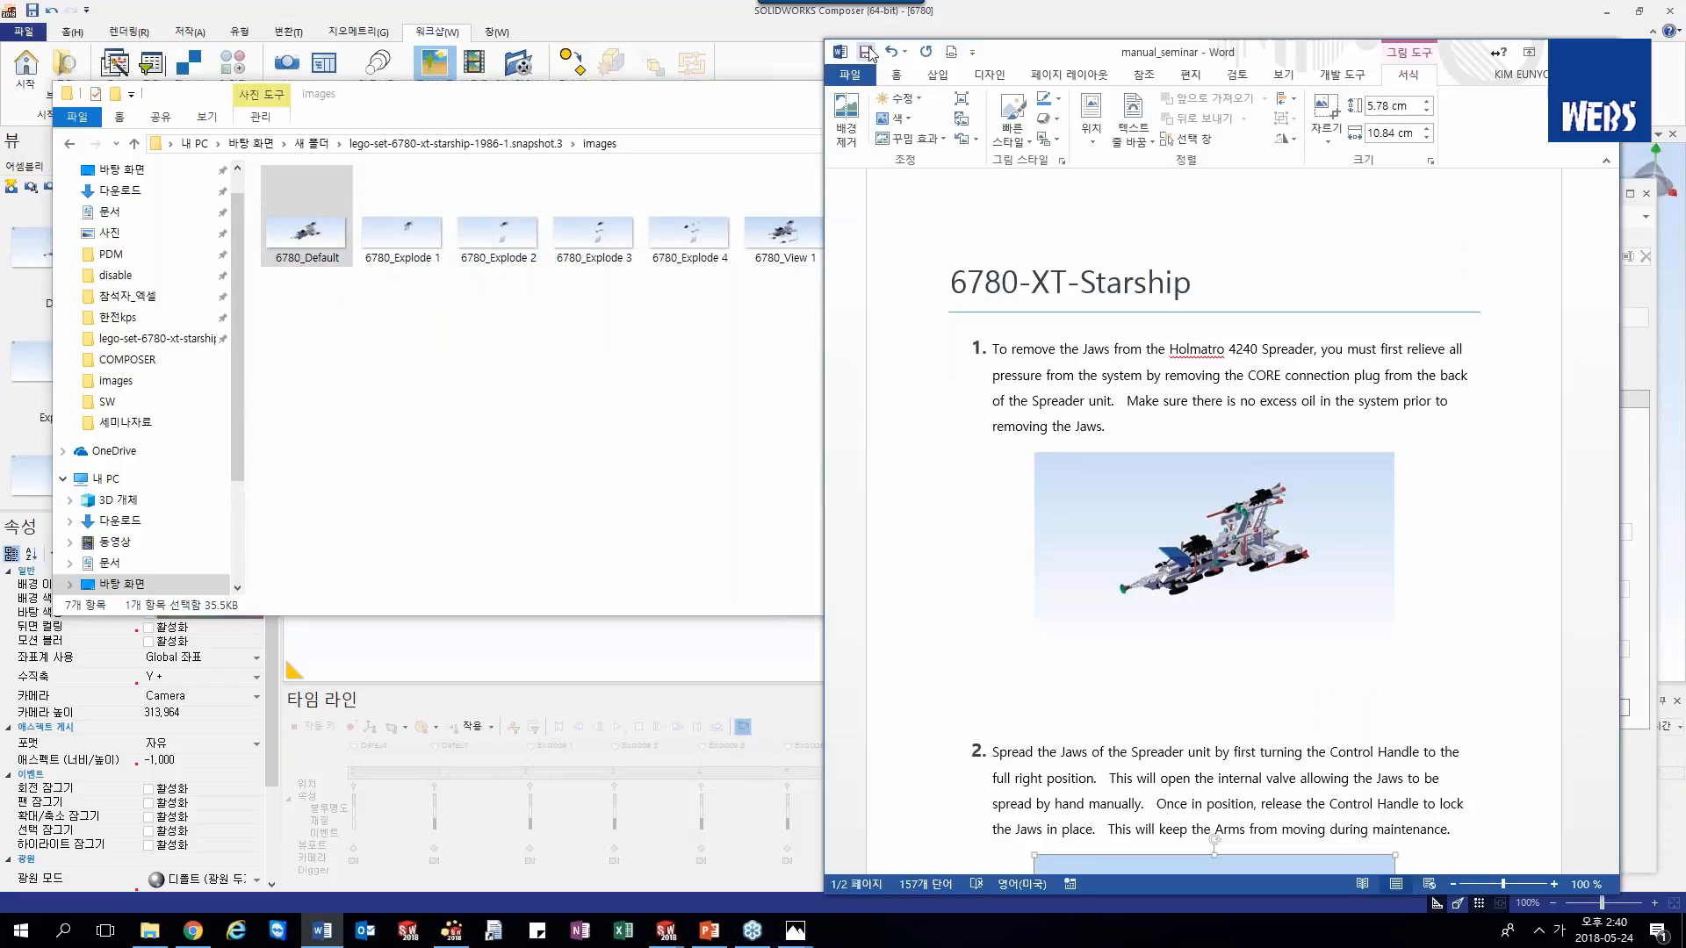
- Update the 6780_View 2.jpg picture link once more, then save and close the manual
left_click(848, 75)
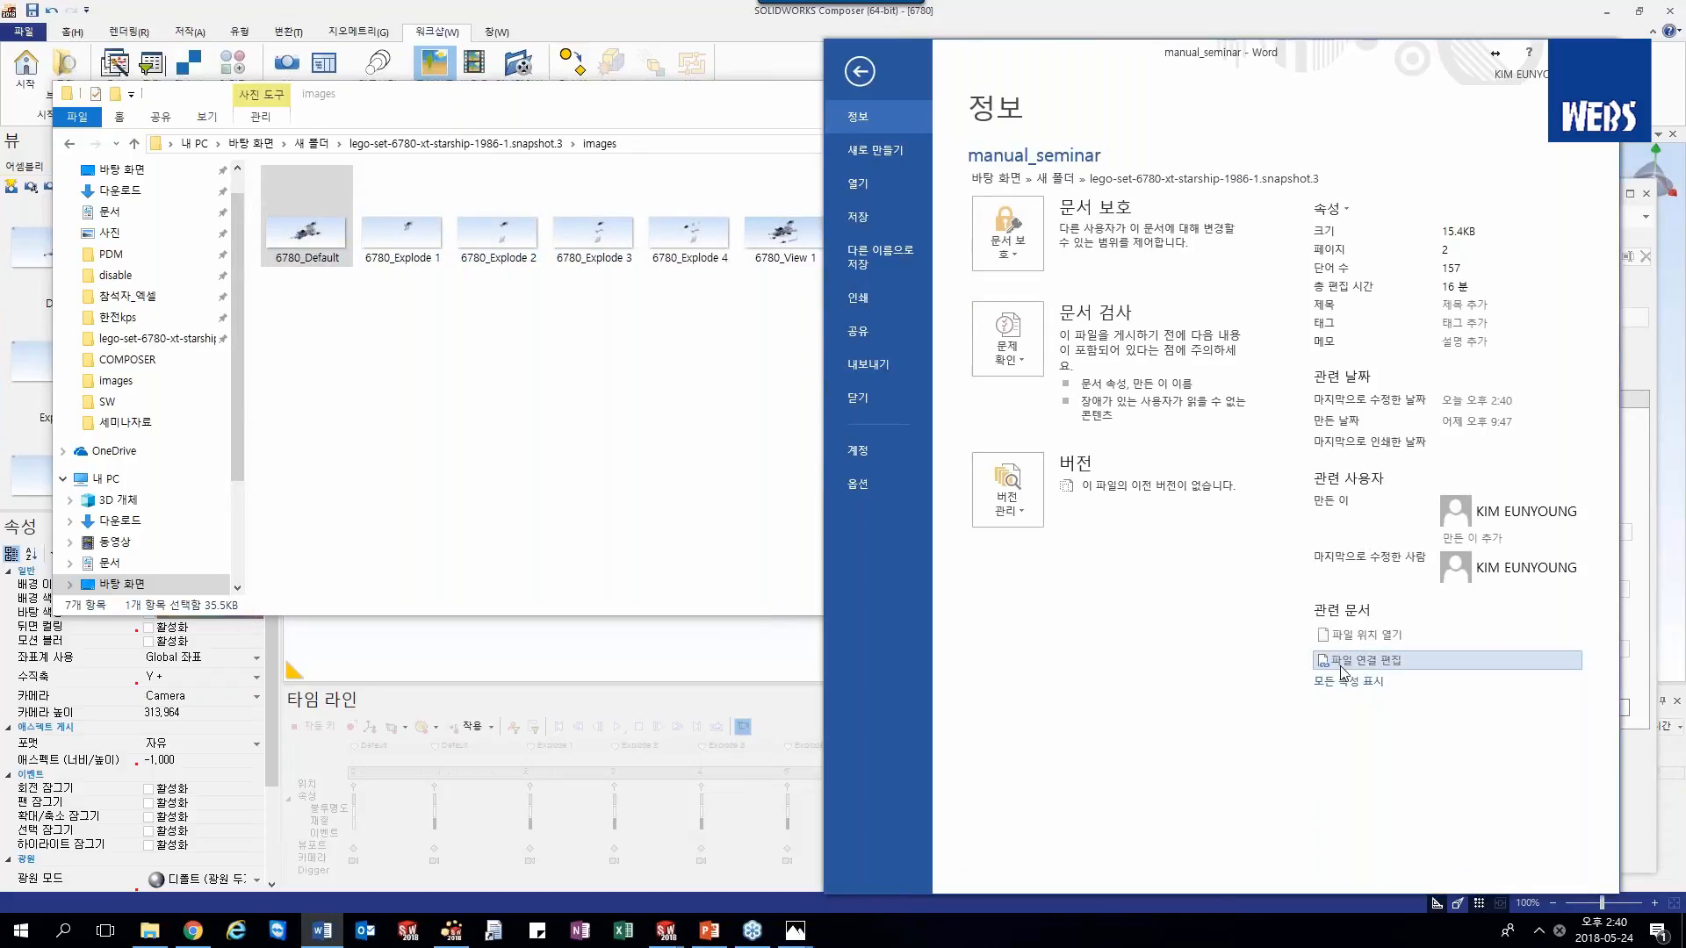
left_click(1359, 659)
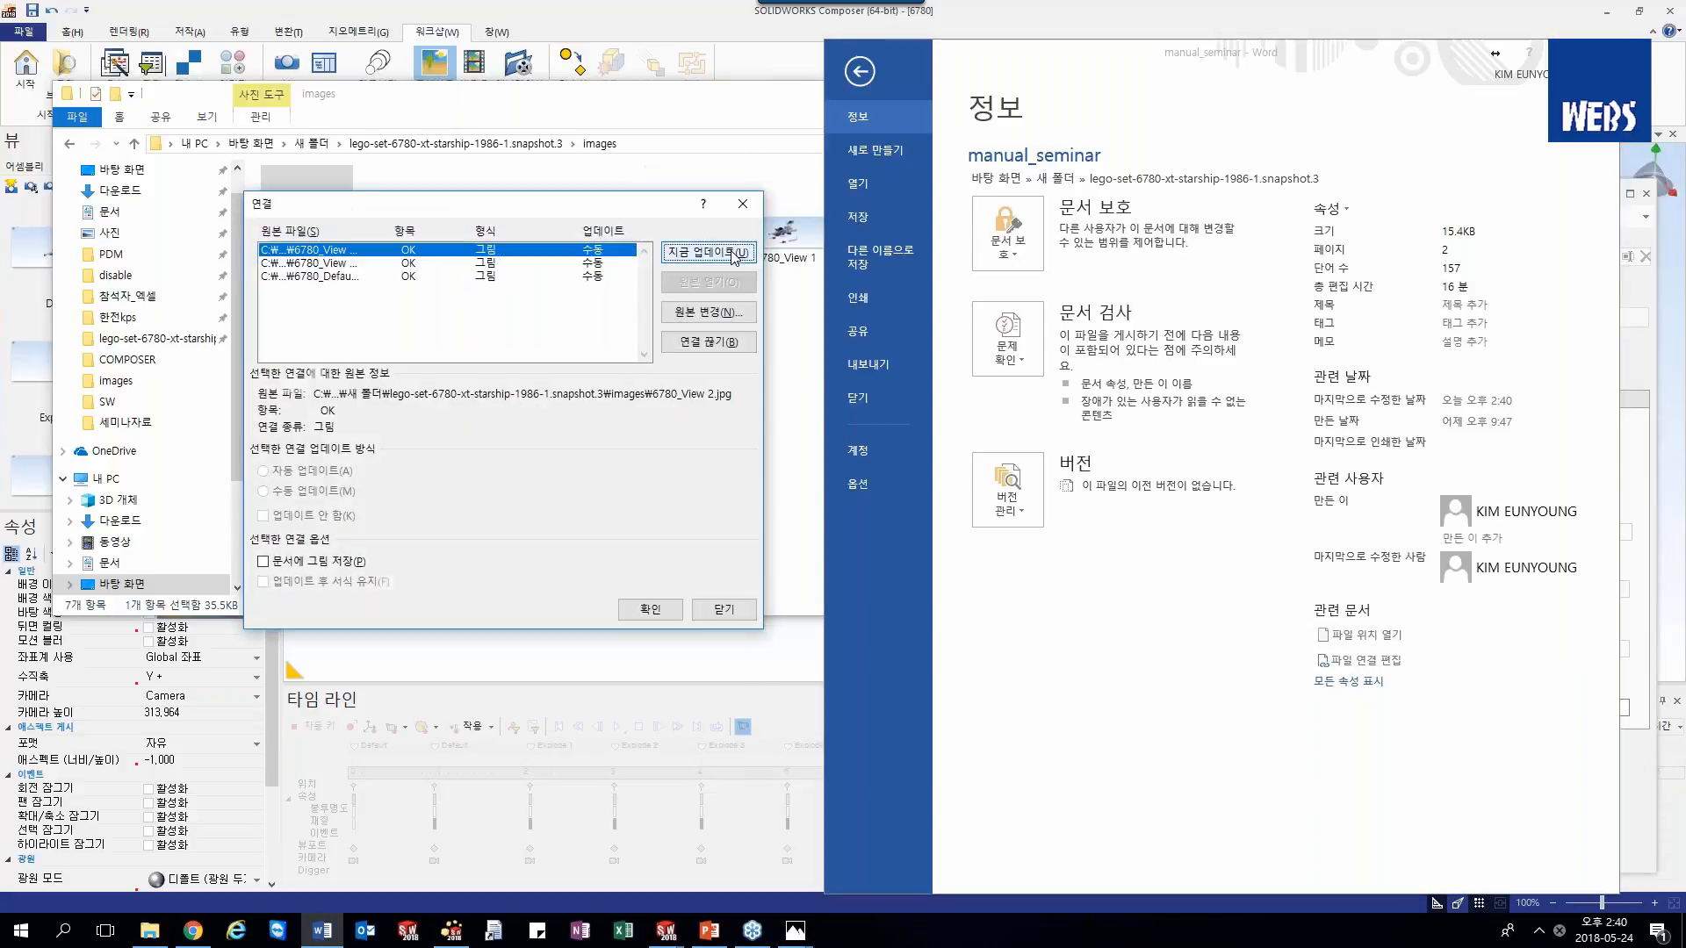
left_click(649, 609)
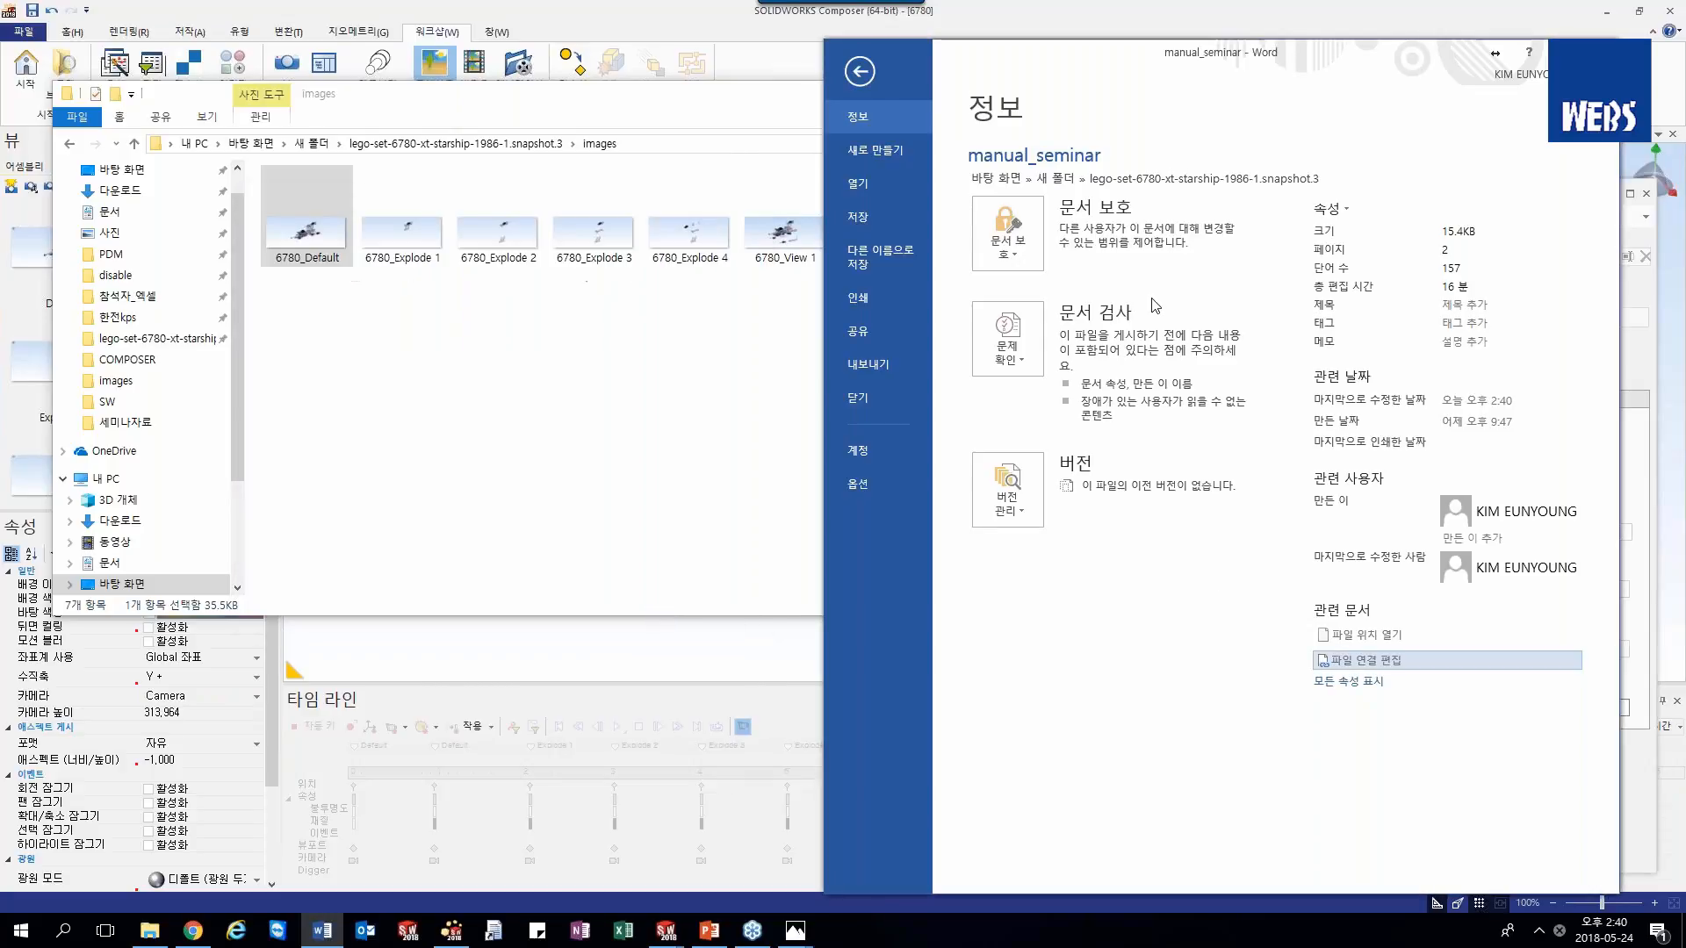
left_click(859, 71)
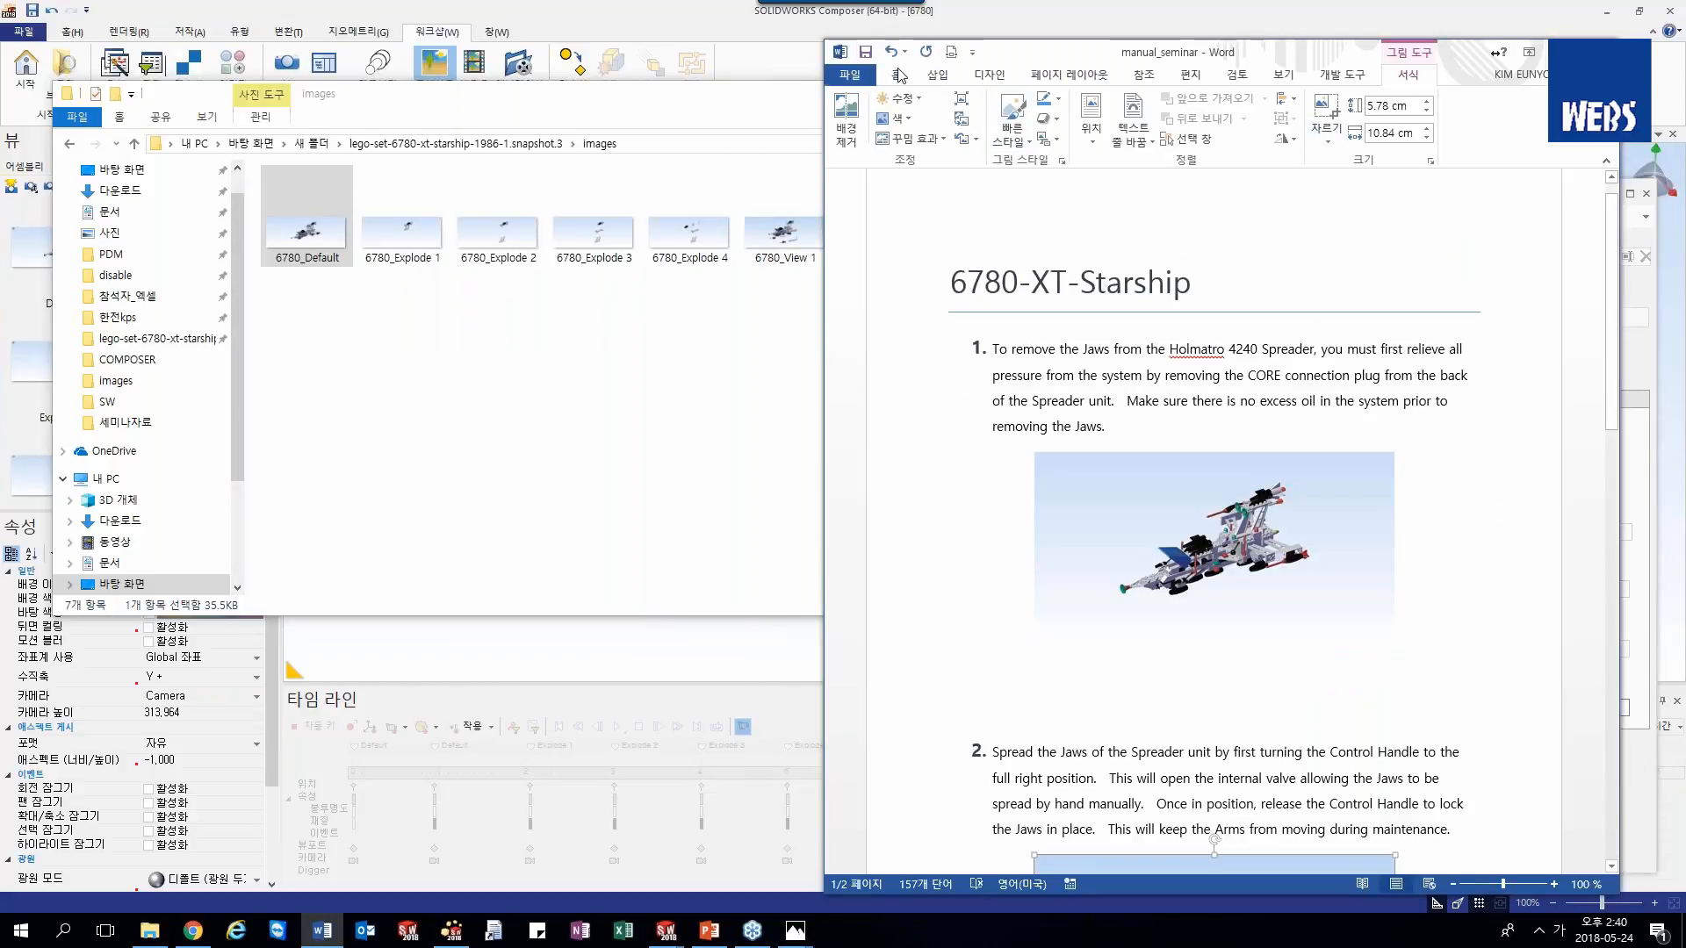
left_click(868, 51)
left_click(1603, 51)
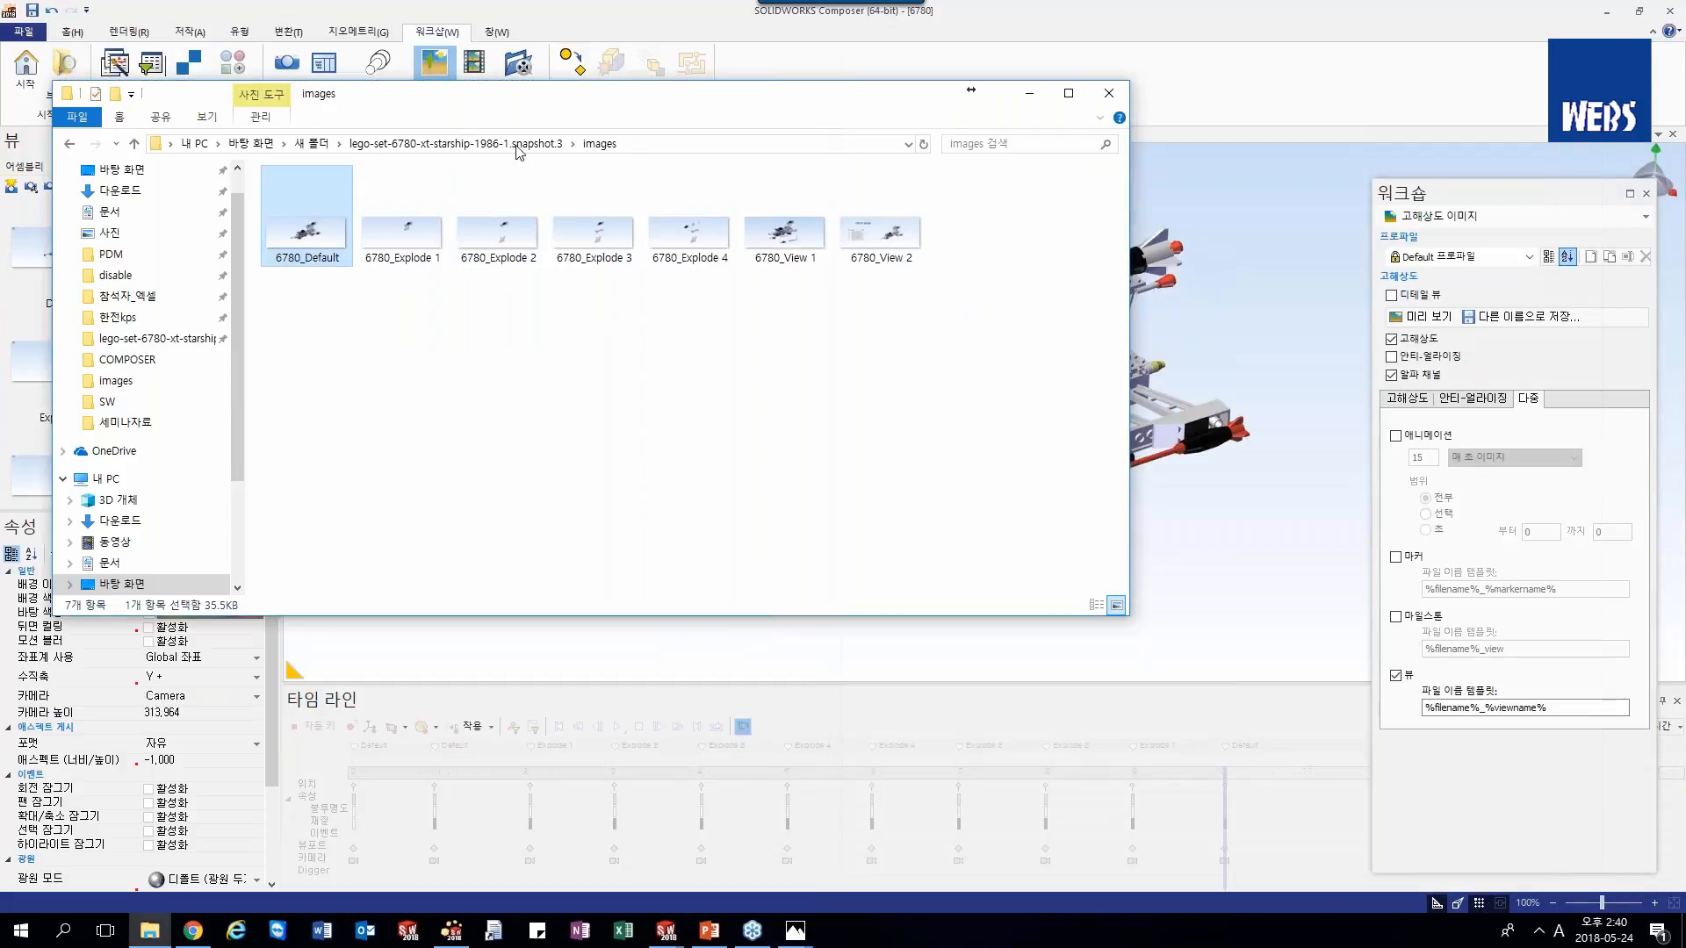
- Reopen manual_seminar from the starship snapshot folder and examine the linked pictures under instructions 1 to 3
left_click(519, 144)
left_click(370, 274)
double_click(369, 274)
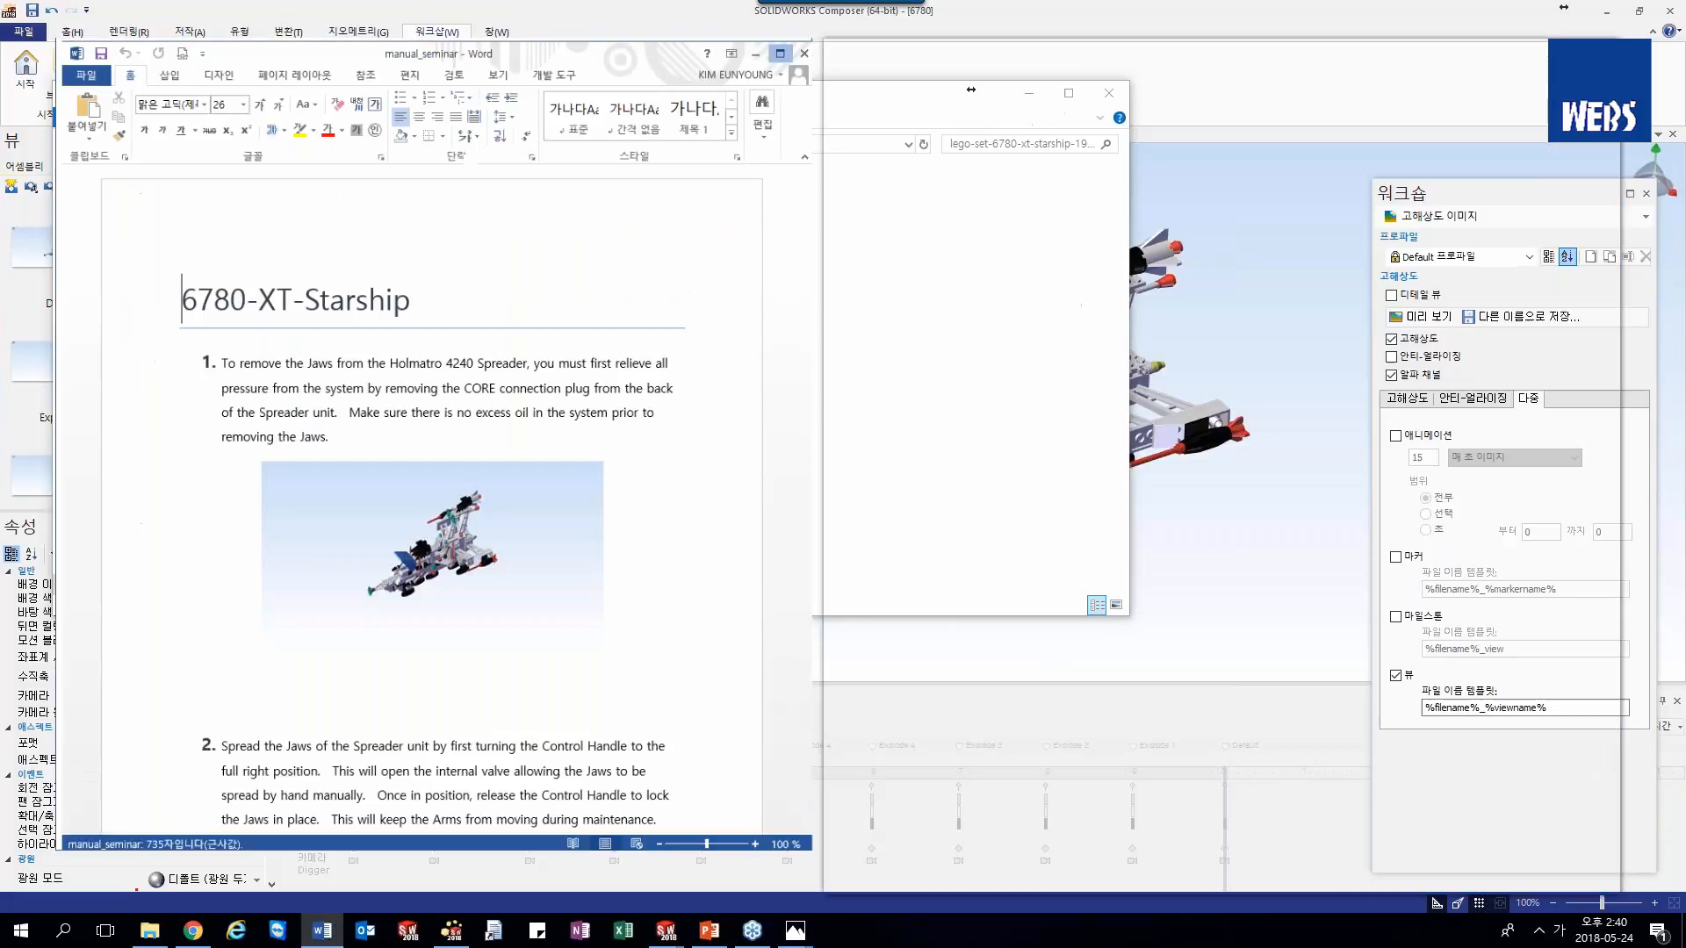
scroll(477, 572, "up", 5, "ctrl")
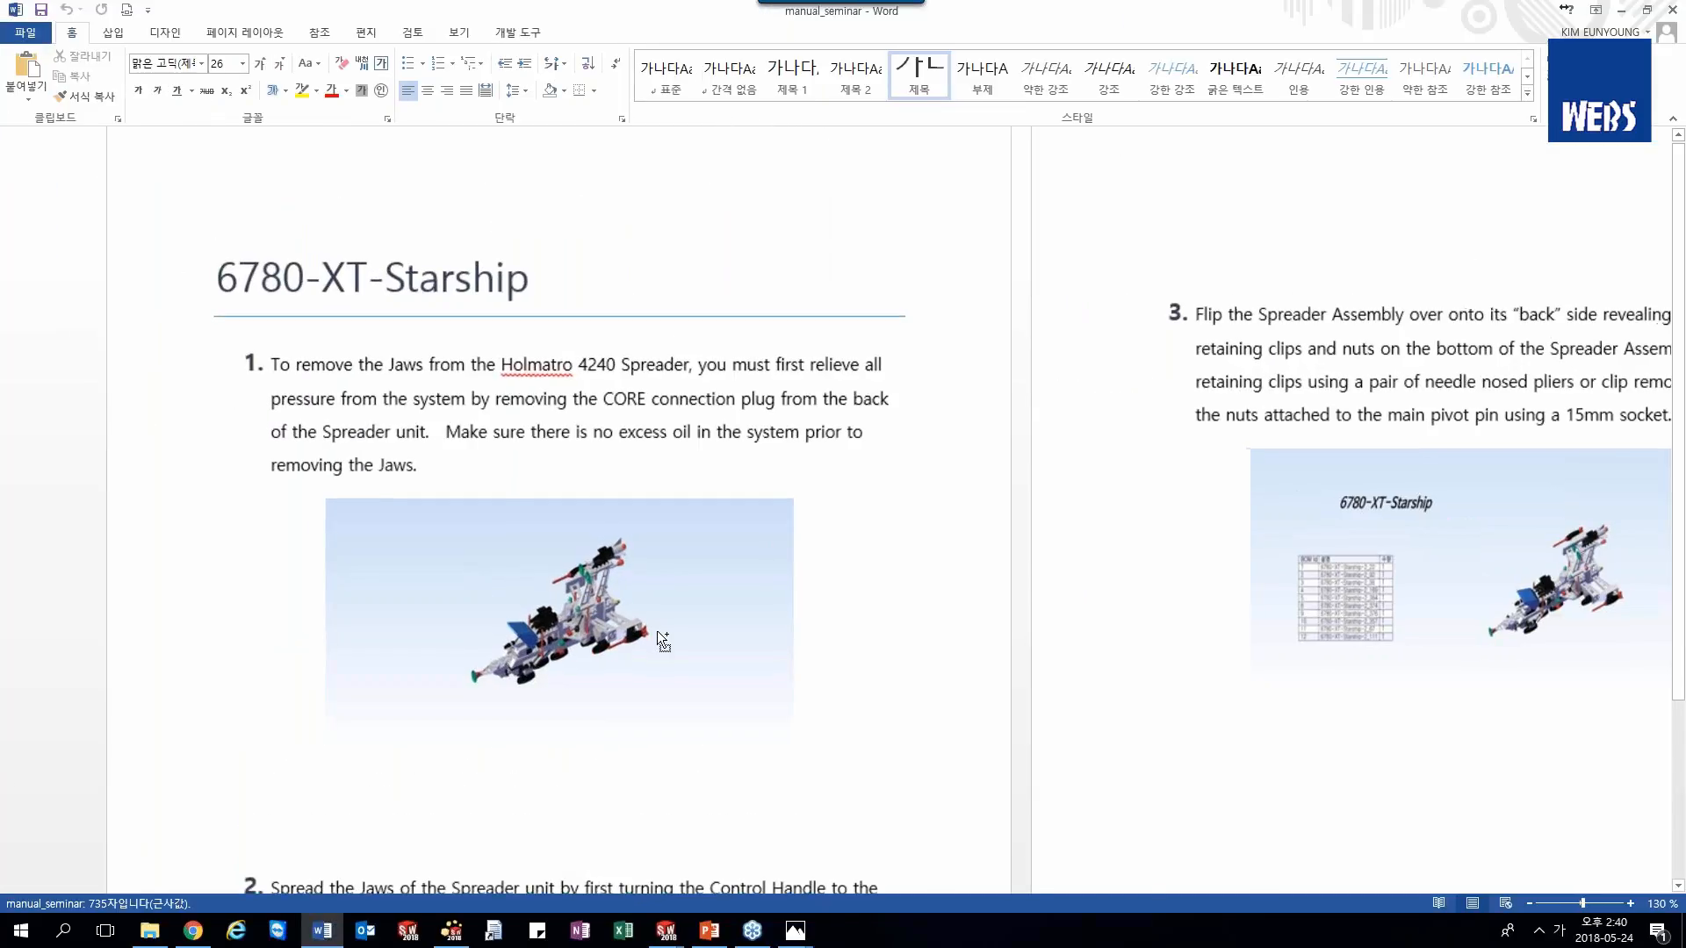
scroll(1241, 575, "down", 3)
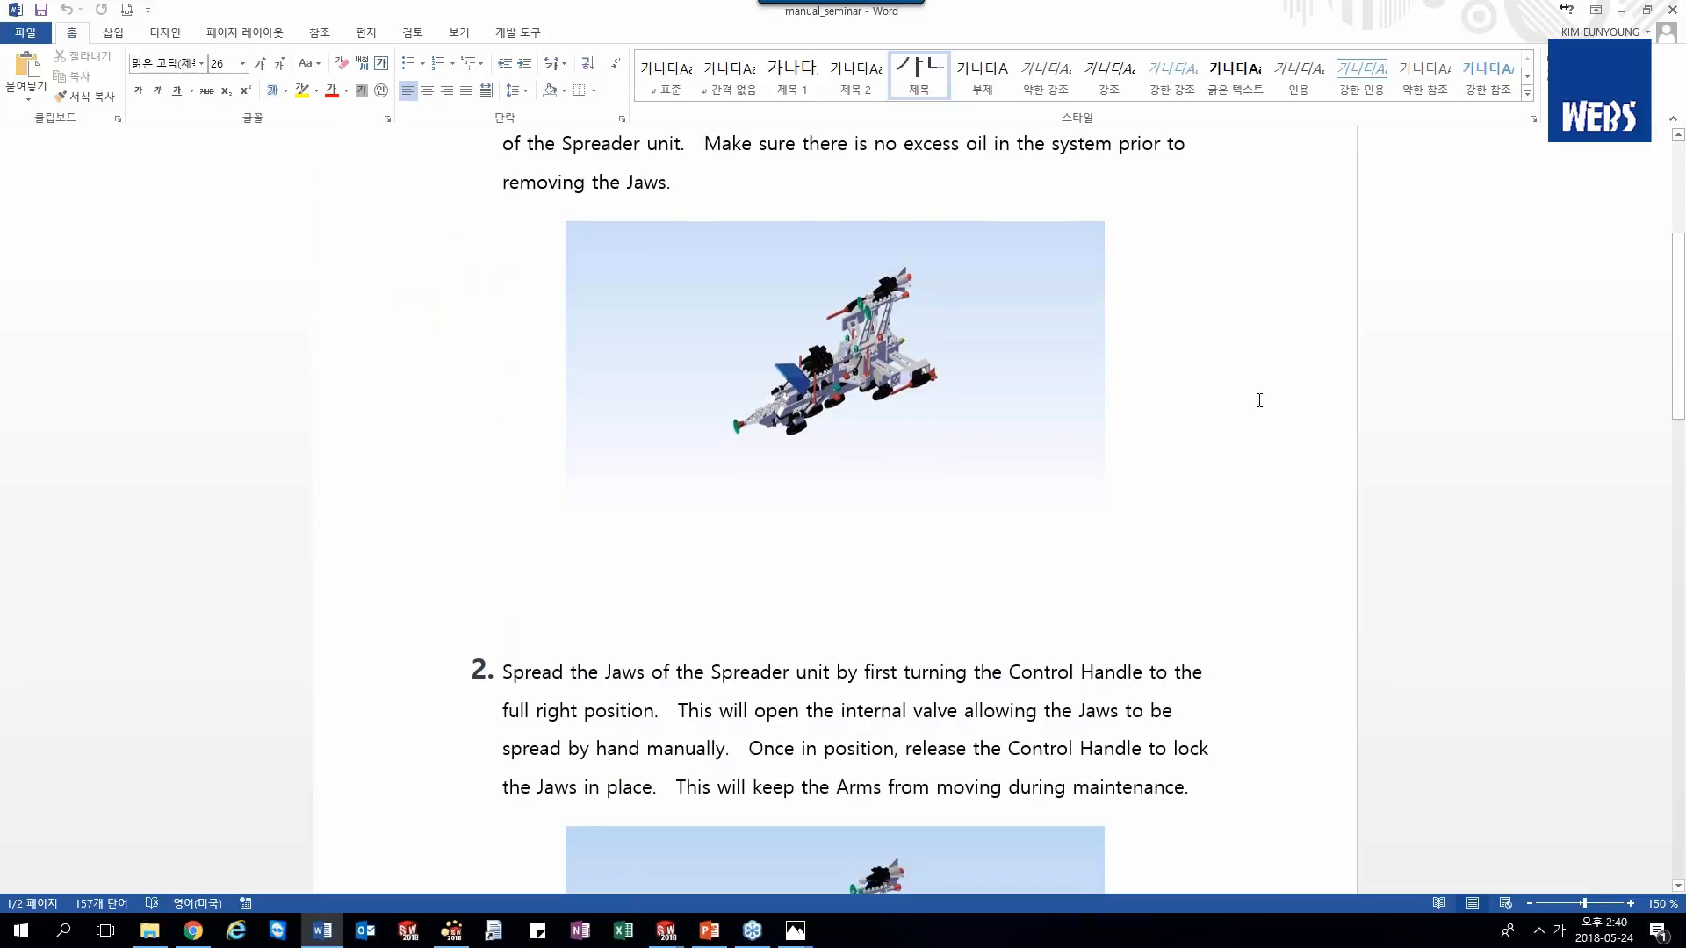
scroll(1145, 399, "down", 4)
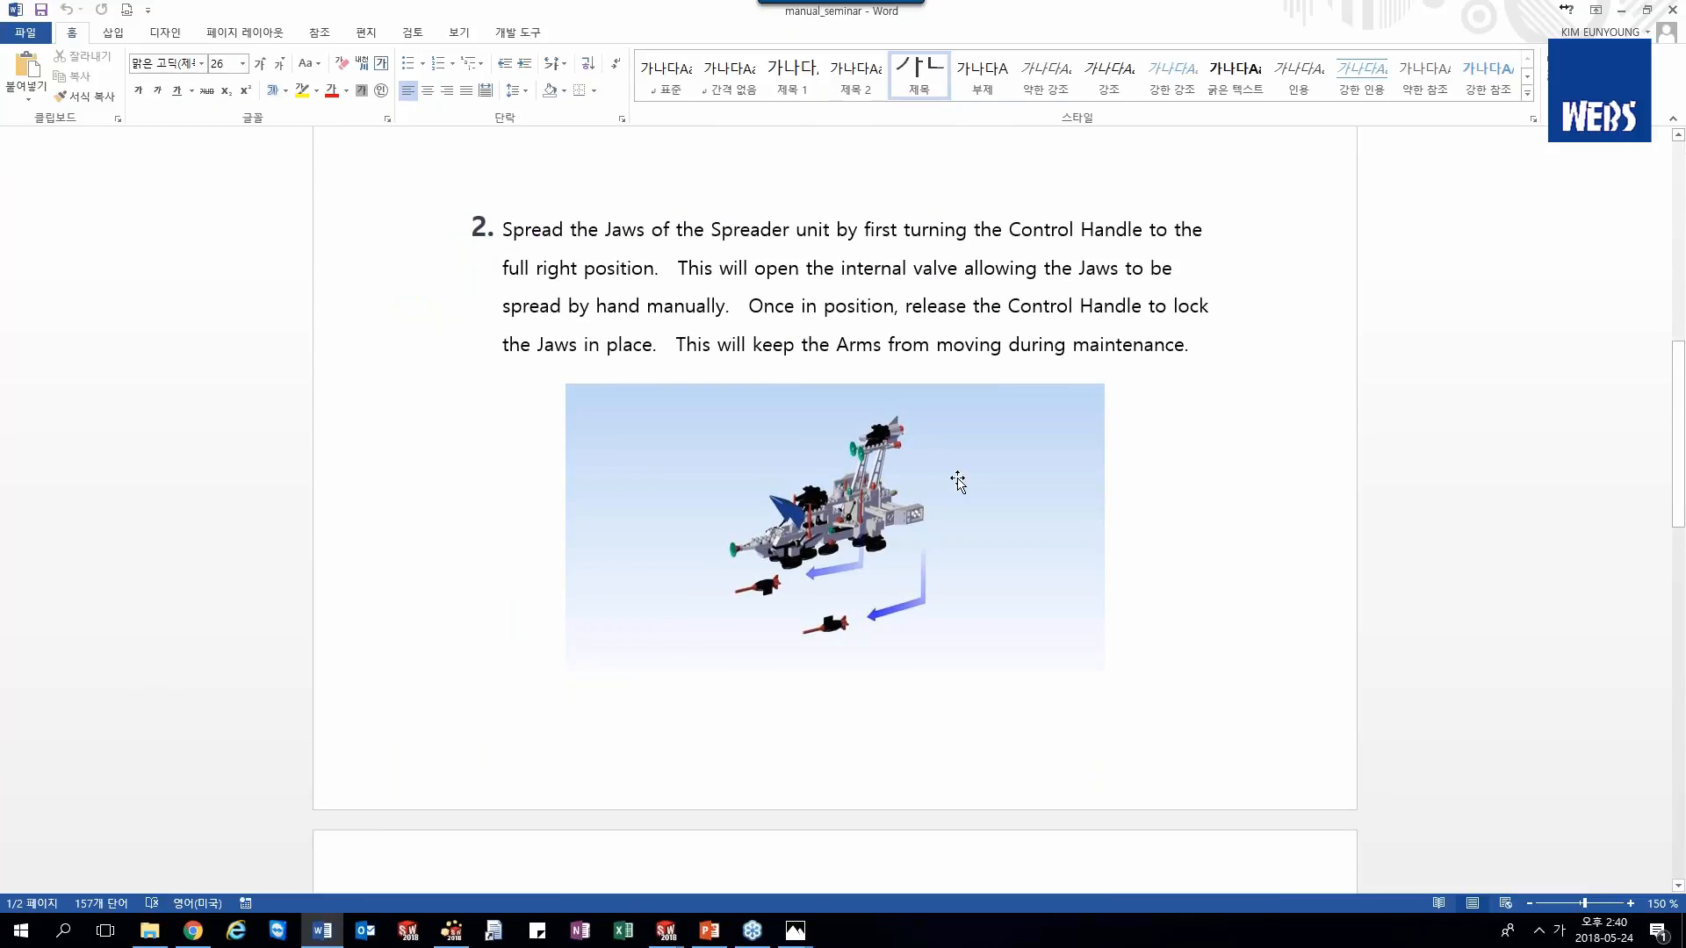
scroll(958, 482, "down", 8)
scroll(957, 482, "up", 3)
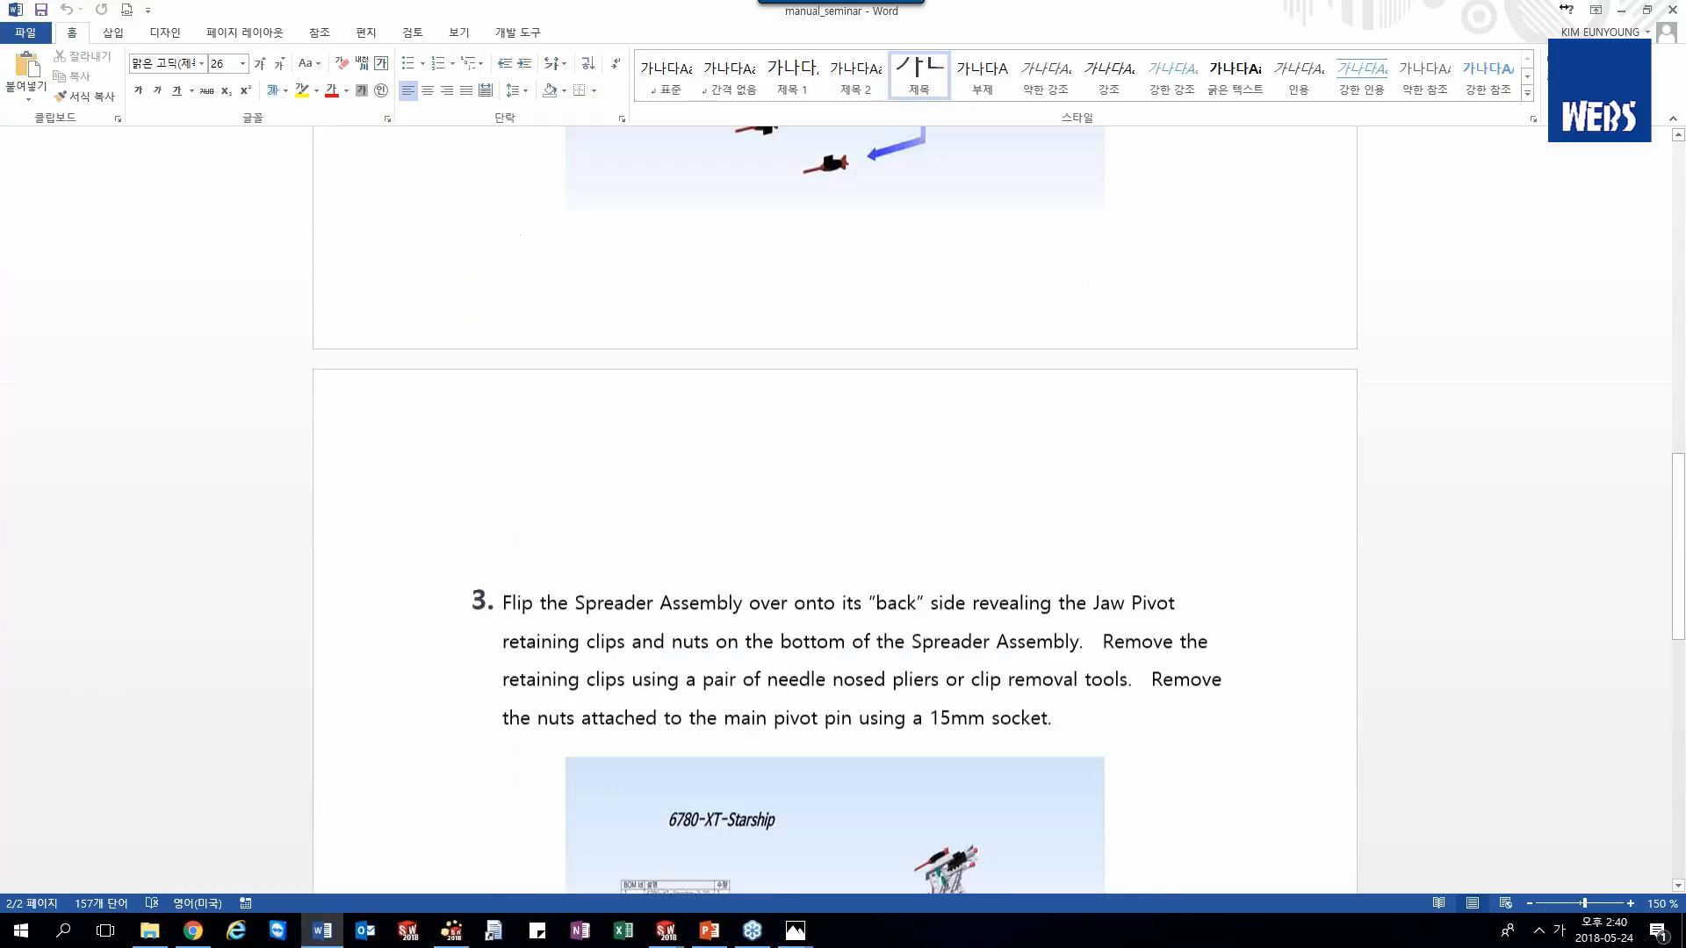
scroll(914, 613, "up", 10)
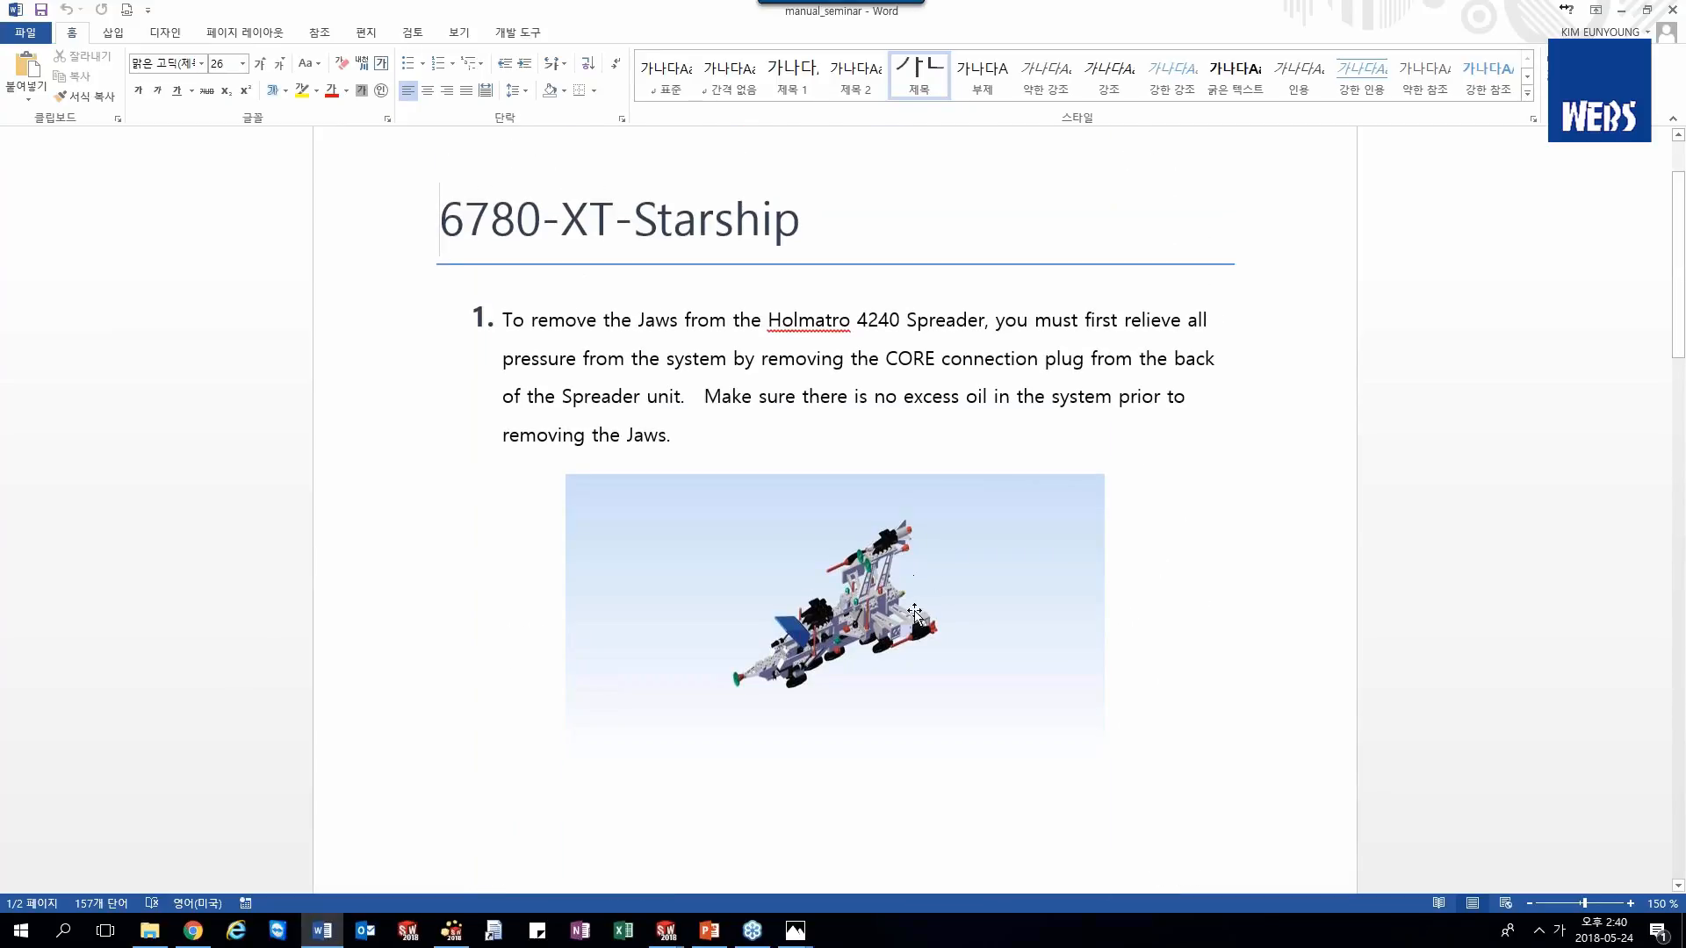
scroll(914, 632, "up", 3, "ctrl")
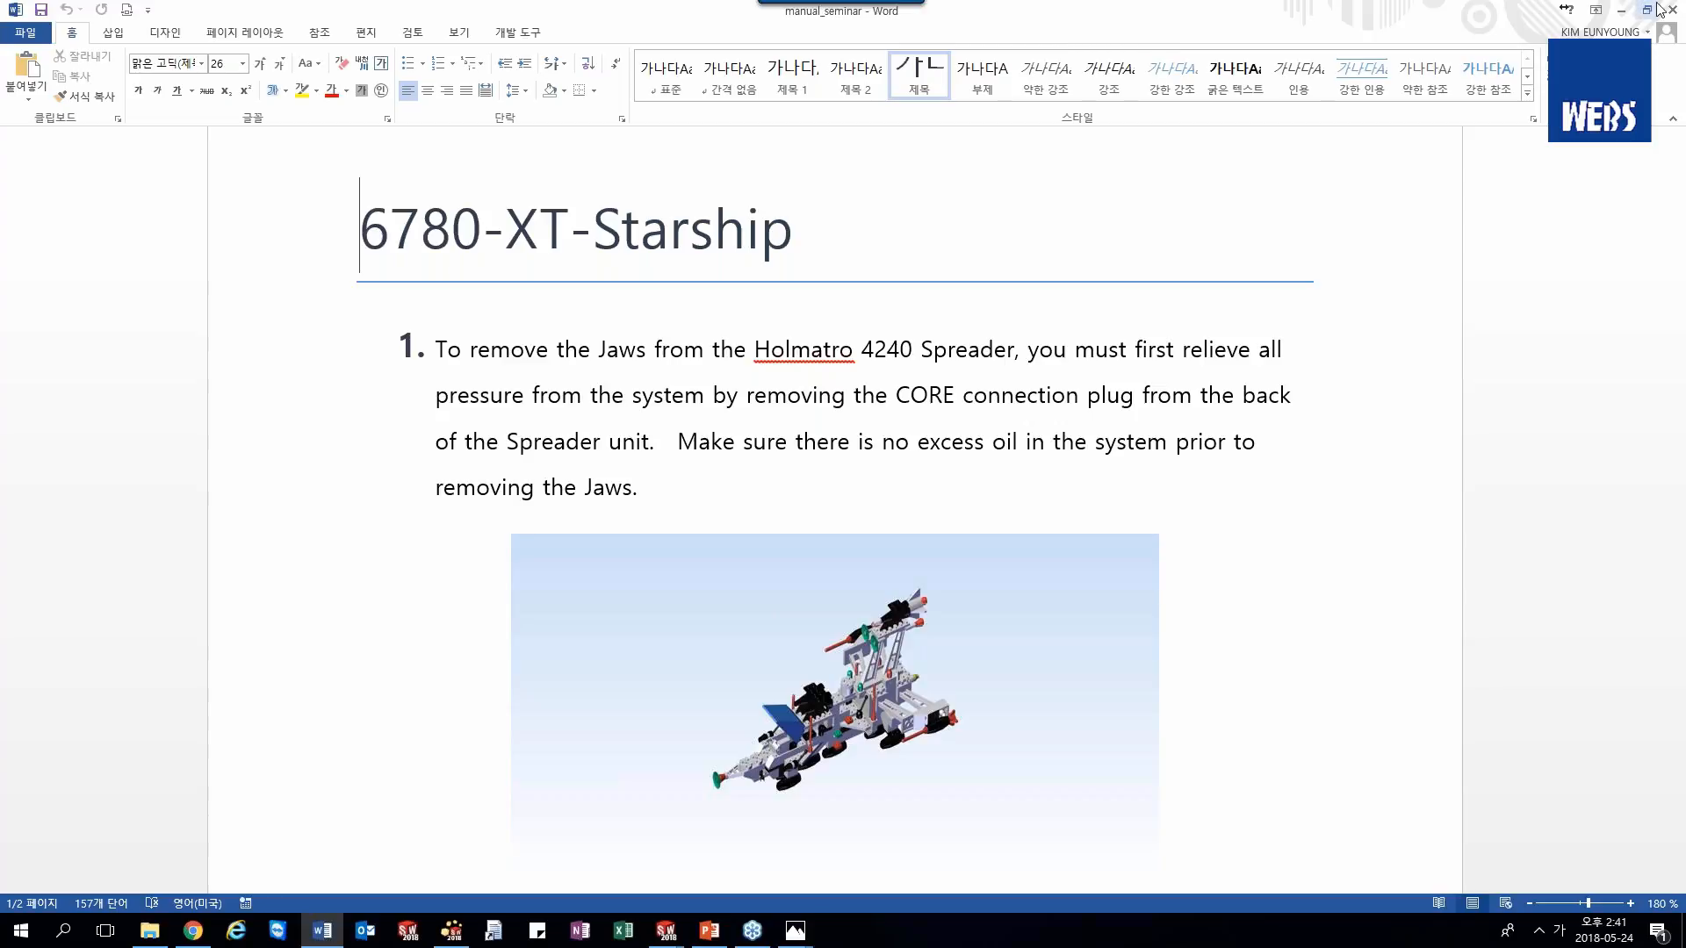
- Minimise the Word manual and the folder window to return to SOLIDWORKS Composer
left_click(1618, 11)
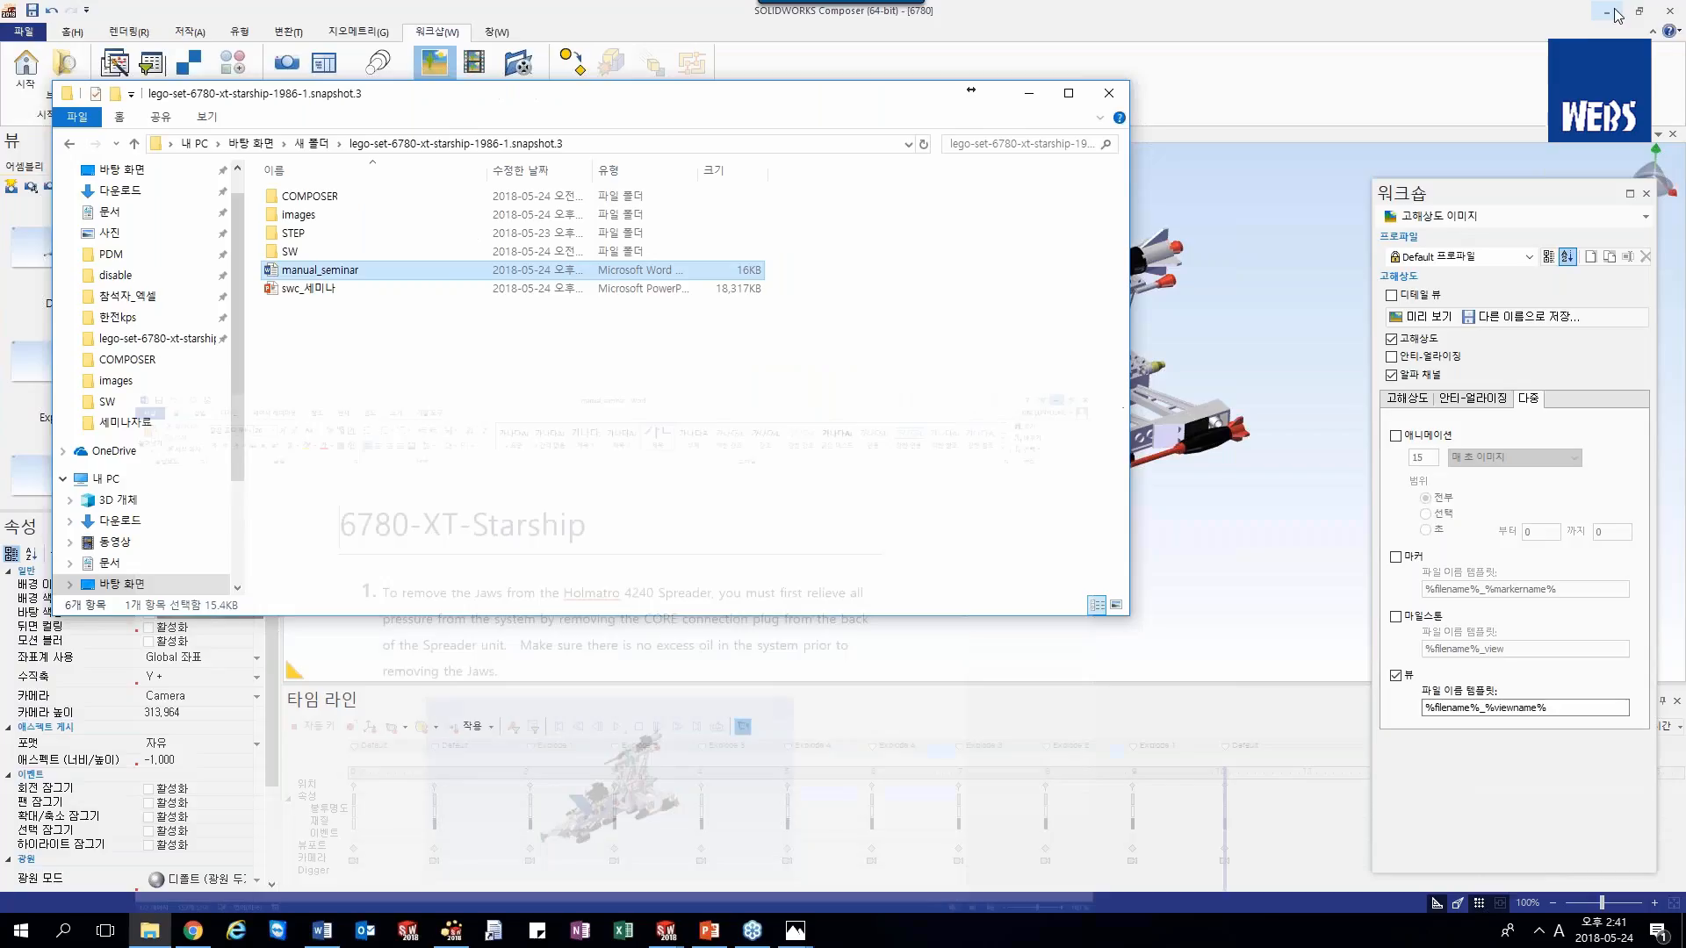
left_click(1028, 96)
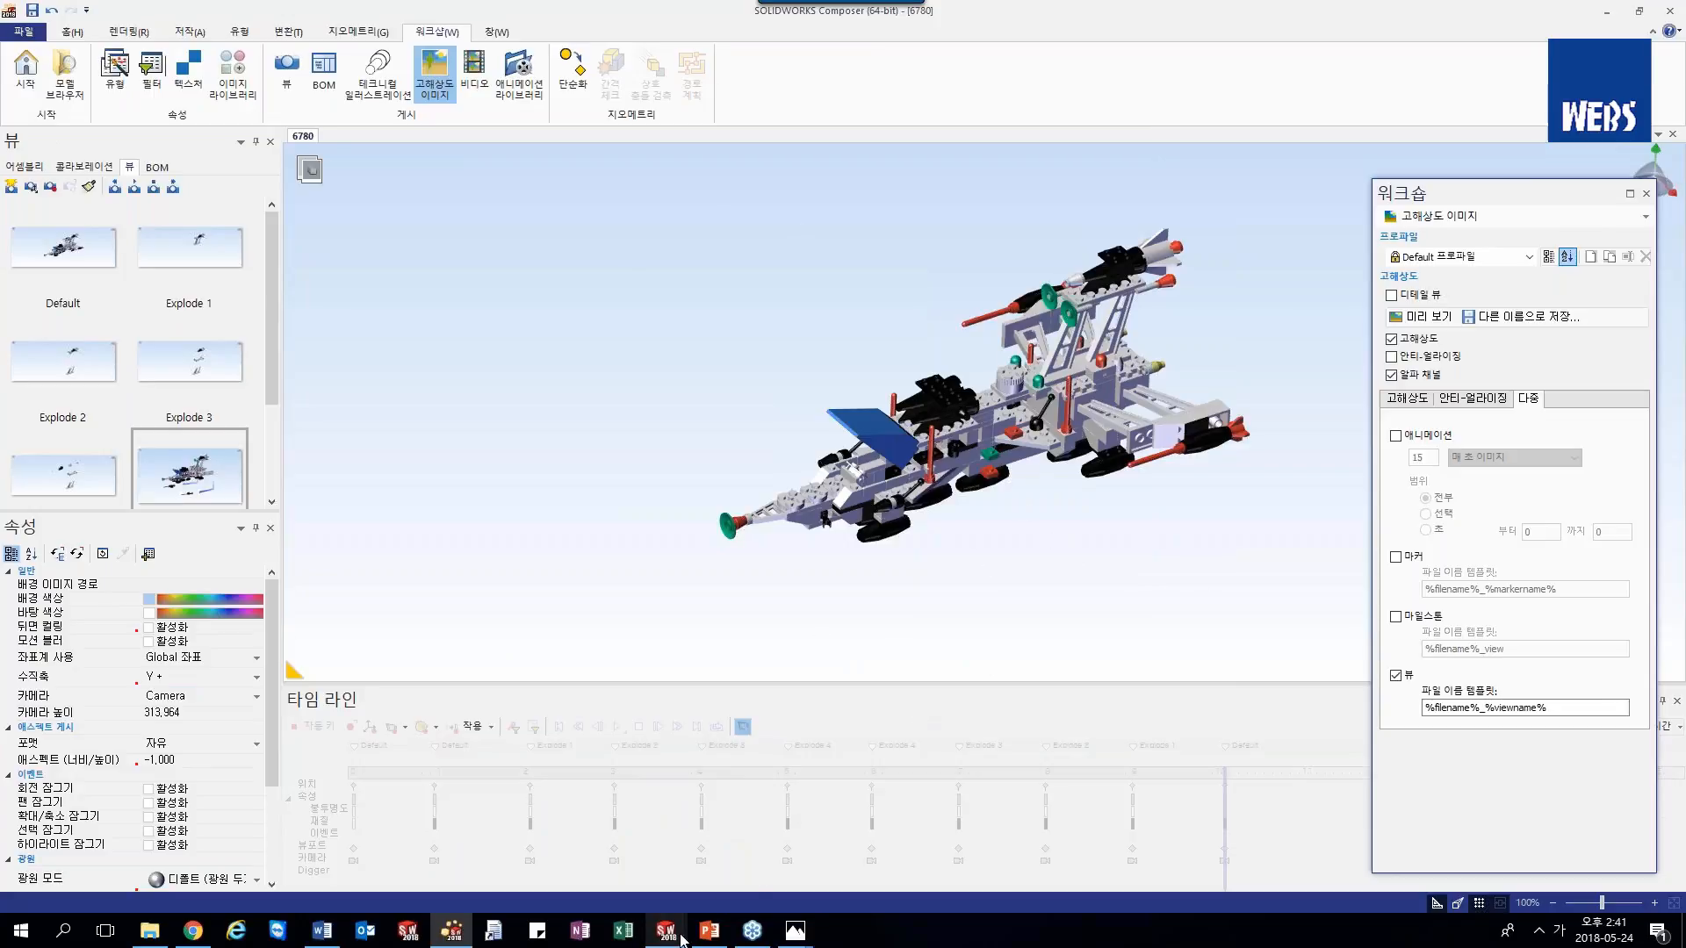
mouse_move(678, 938)
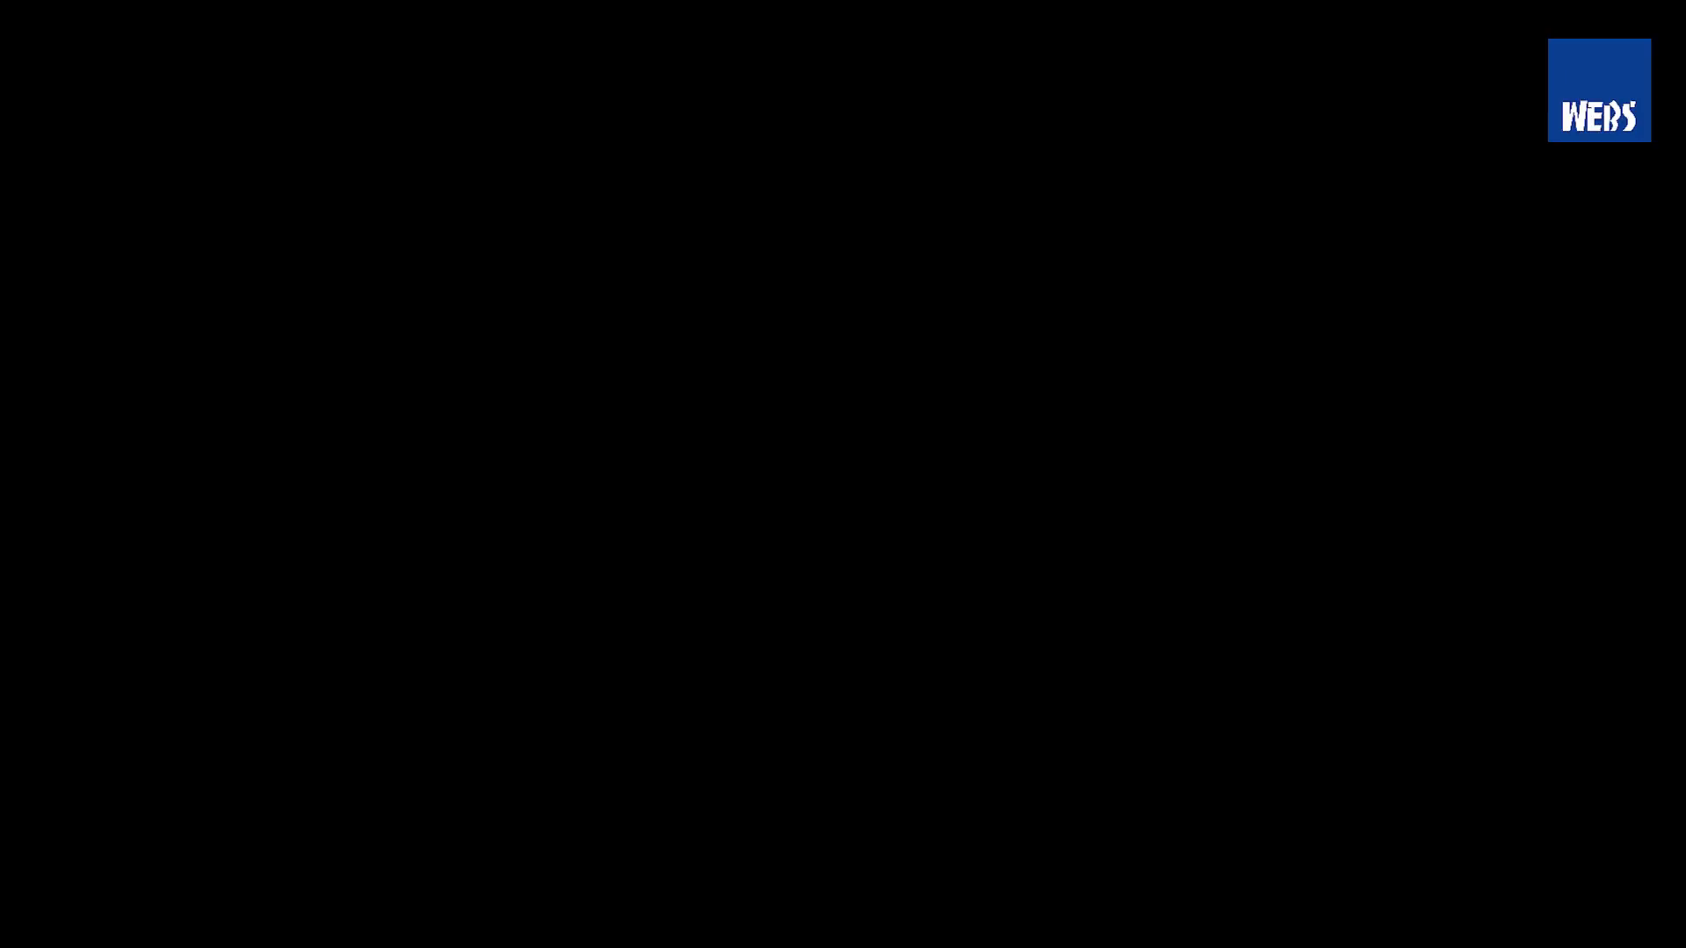